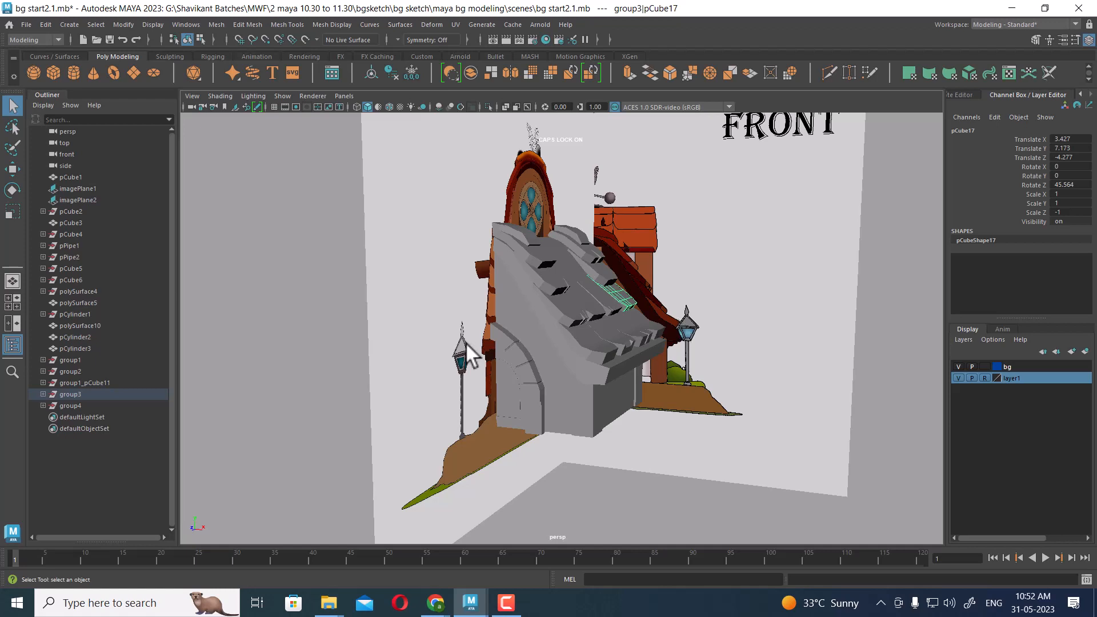
Add all the modelled house parts to the bg layer and hide that layer.
left_click(12, 302)
scroll(430, 450, "down", 5)
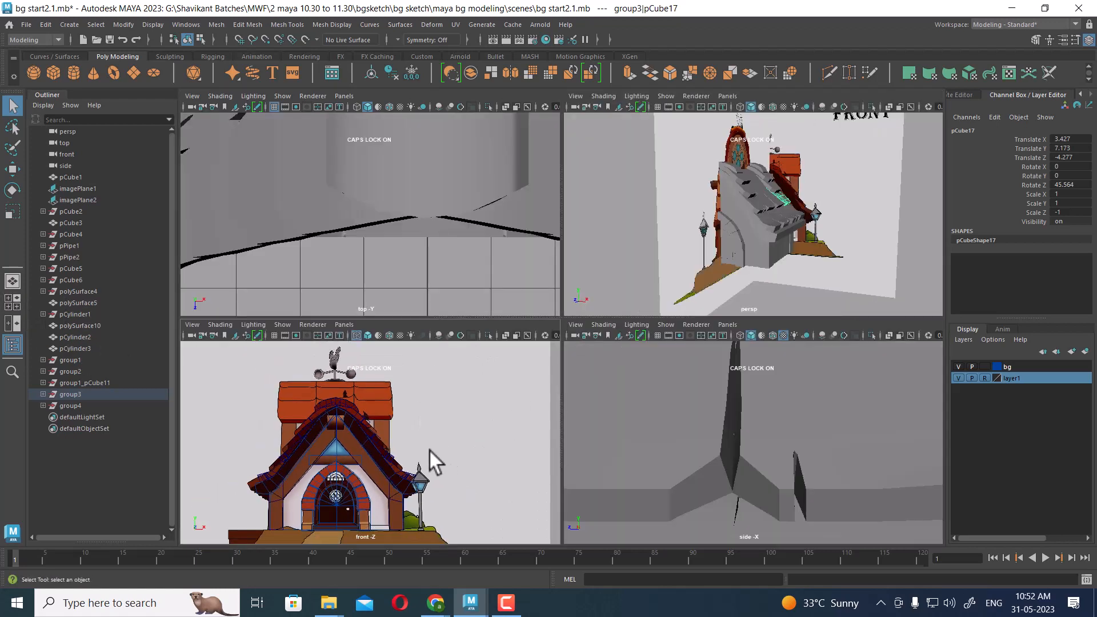
scroll(766, 446, "down", 10)
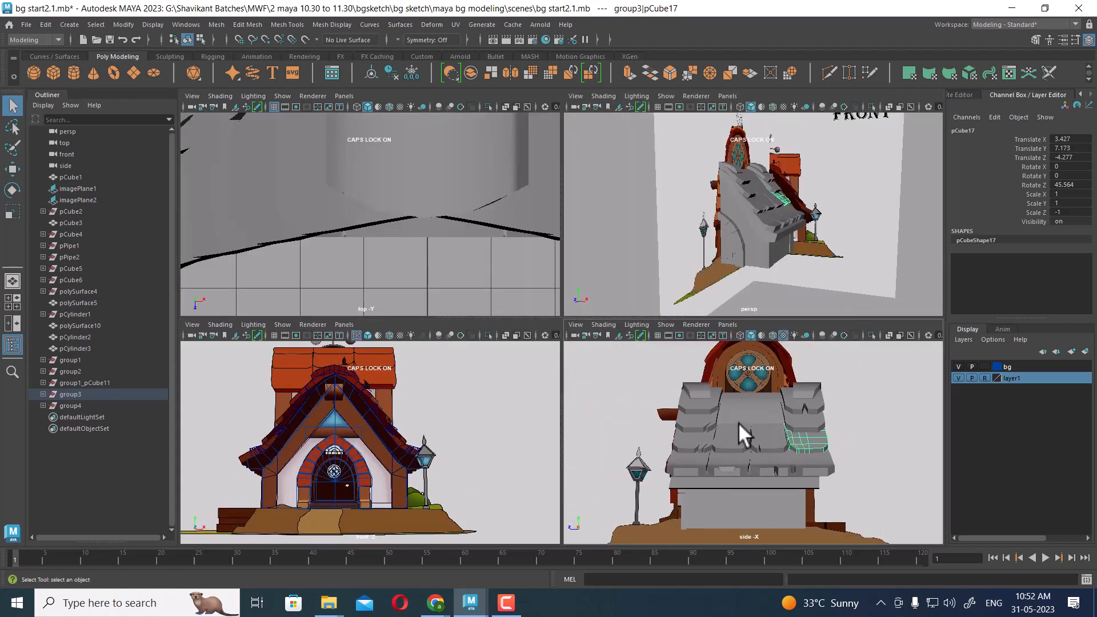
scroll(803, 440, "down", 2)
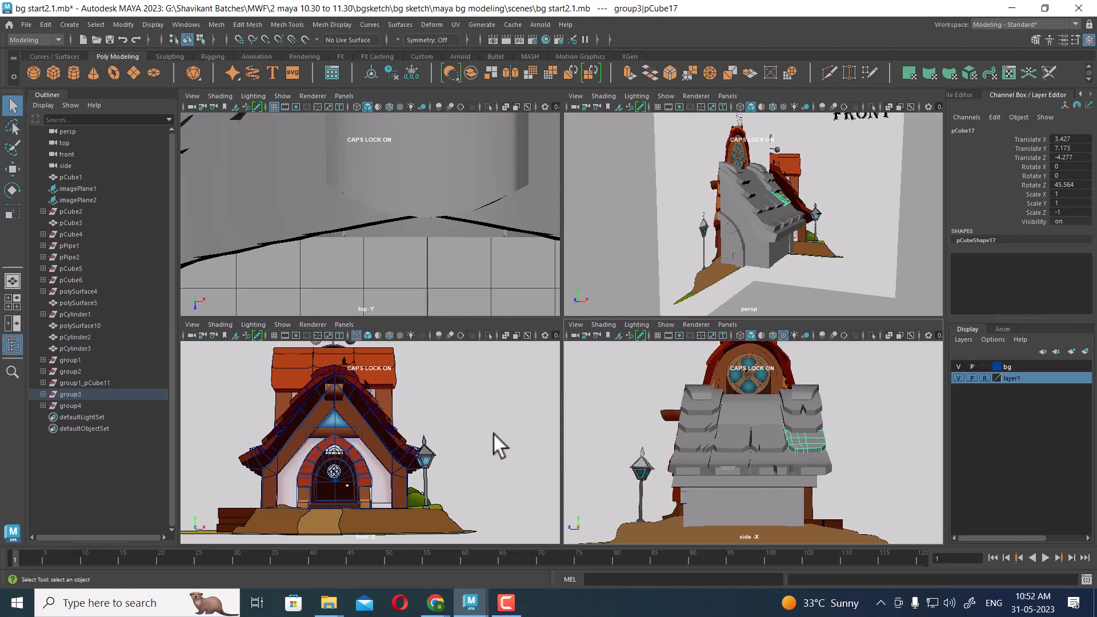
left_click_drag(811, 232, 715, 302, "alt")
scroll(829, 217, "down", 4)
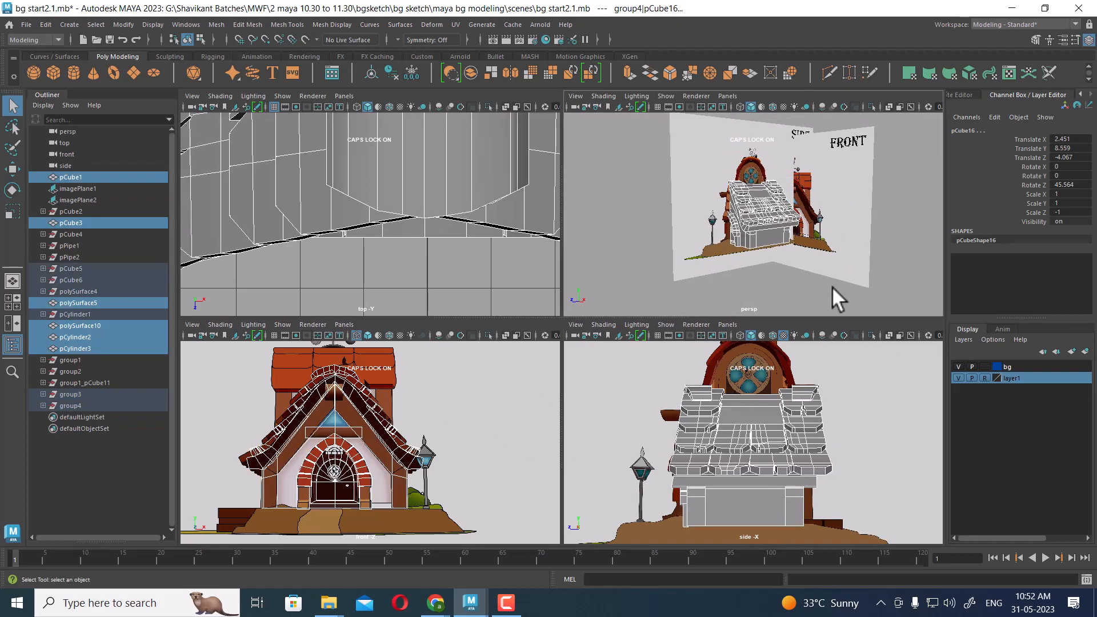
right_click(1018, 366)
left_click(1020, 393)
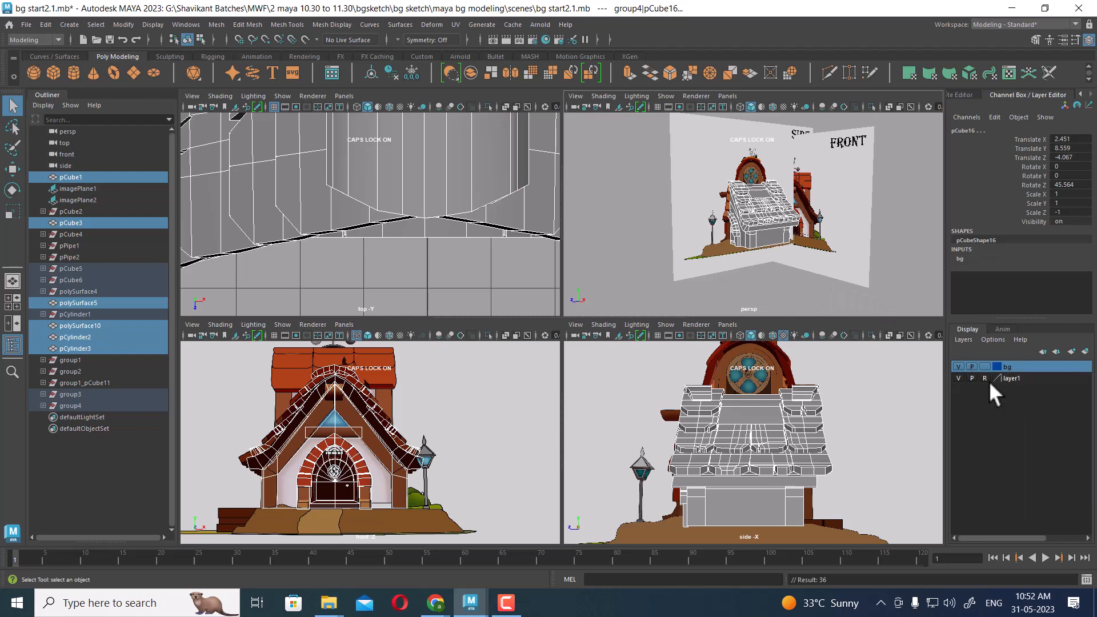
left_click(960, 366)
Create a polygon cube about 4.33 wide, 3.78 high and 4.59 deep over the dormer wall in the side view.
scroll(774, 436, "up", 3)
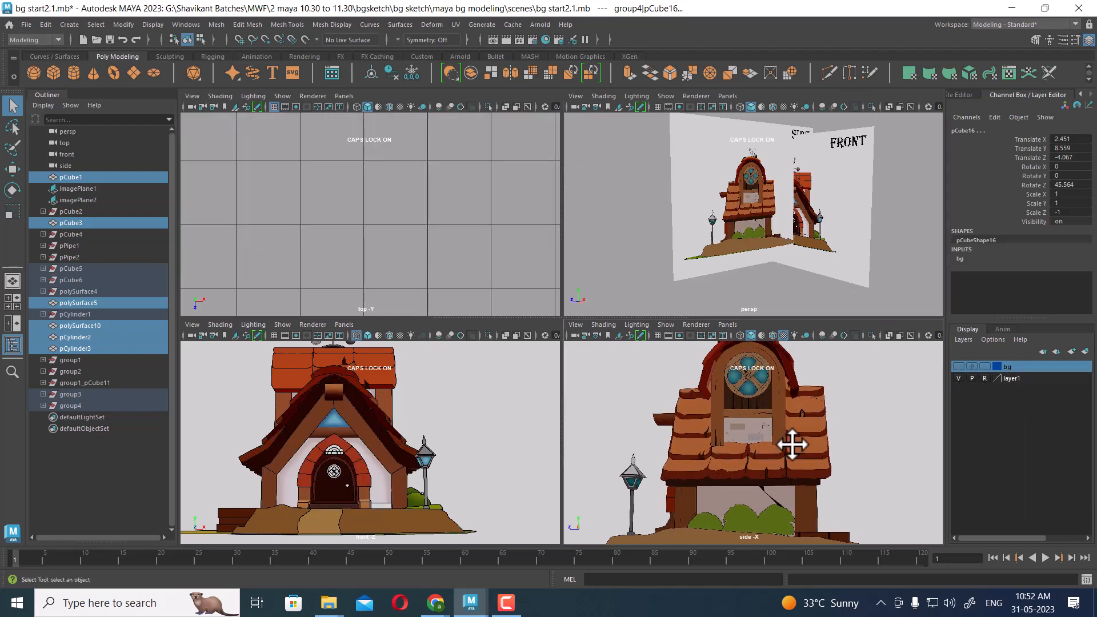
key("space")
scroll(606, 360, "down", 2)
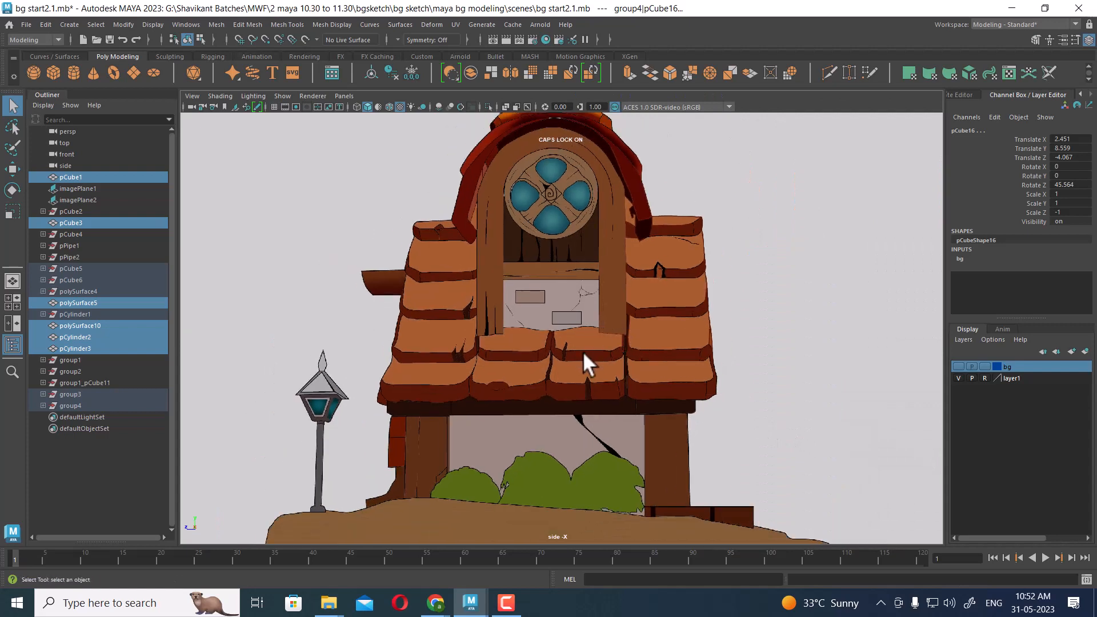
middle_click_drag(588, 361, 652, 397, "alt")
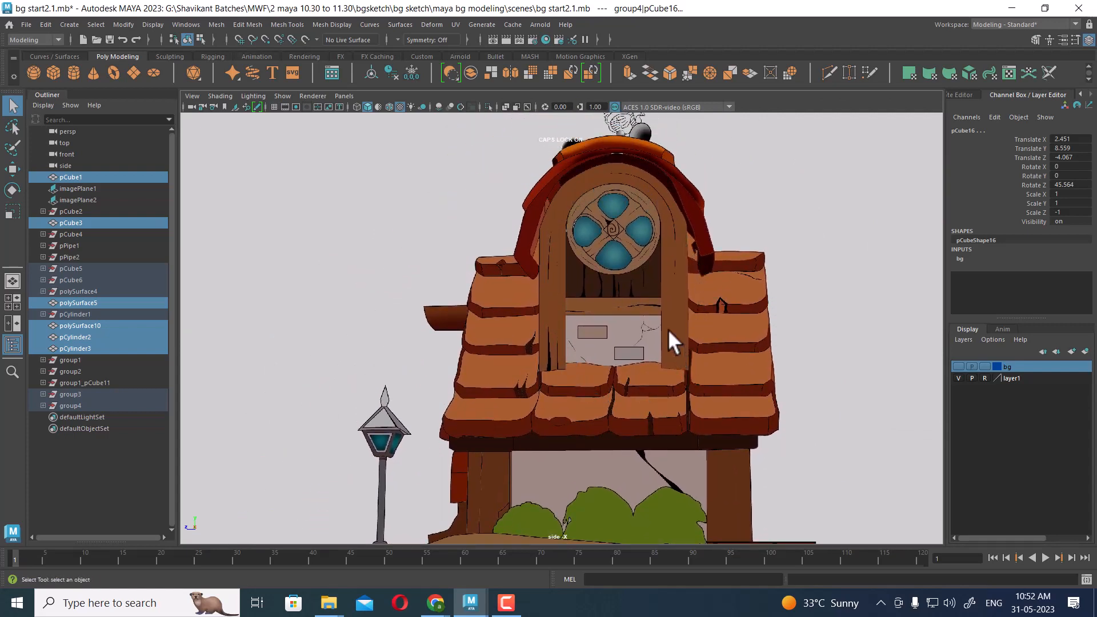
left_click(794, 235)
right_click(767, 177, "shift")
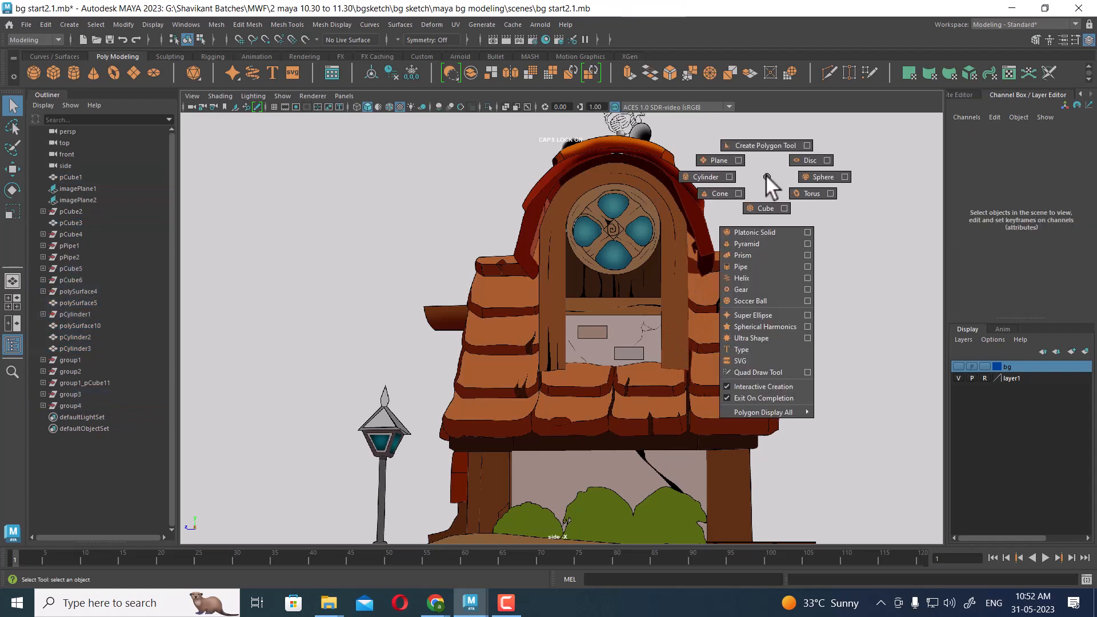
left_click(766, 208)
left_click_drag(540, 229, 636, 225)
Enlarge the front and side views and move the cube's inner vertices in the front view to the far side of the dormer's reference.
key("space")
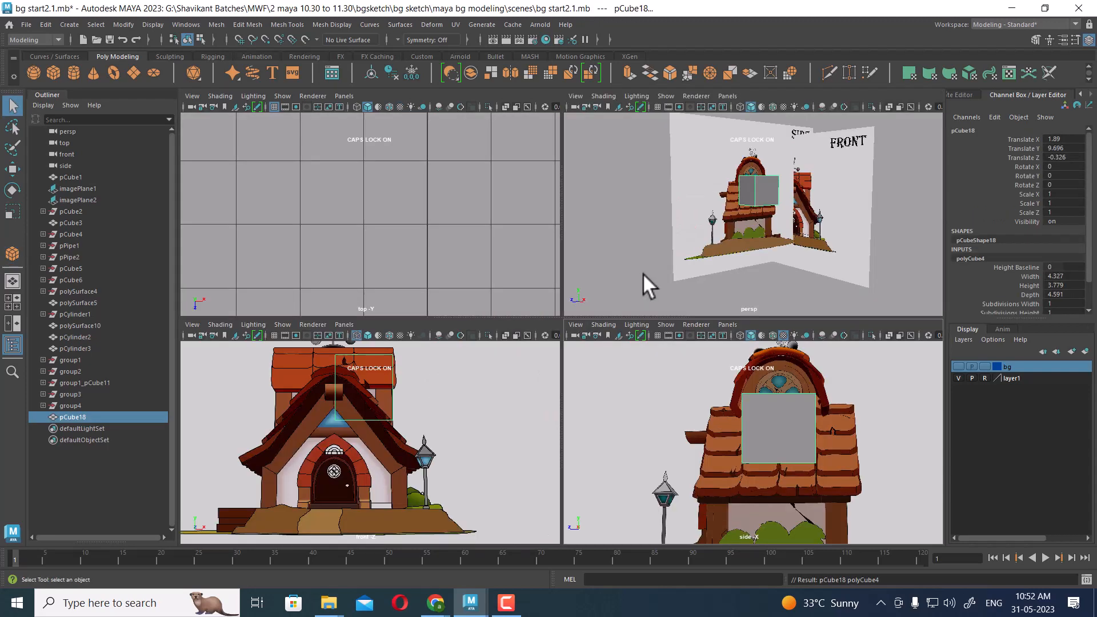
middle_click_drag(380, 441, 395, 461, "alt")
right_click_drag(461, 445, 461, 414, "alt")
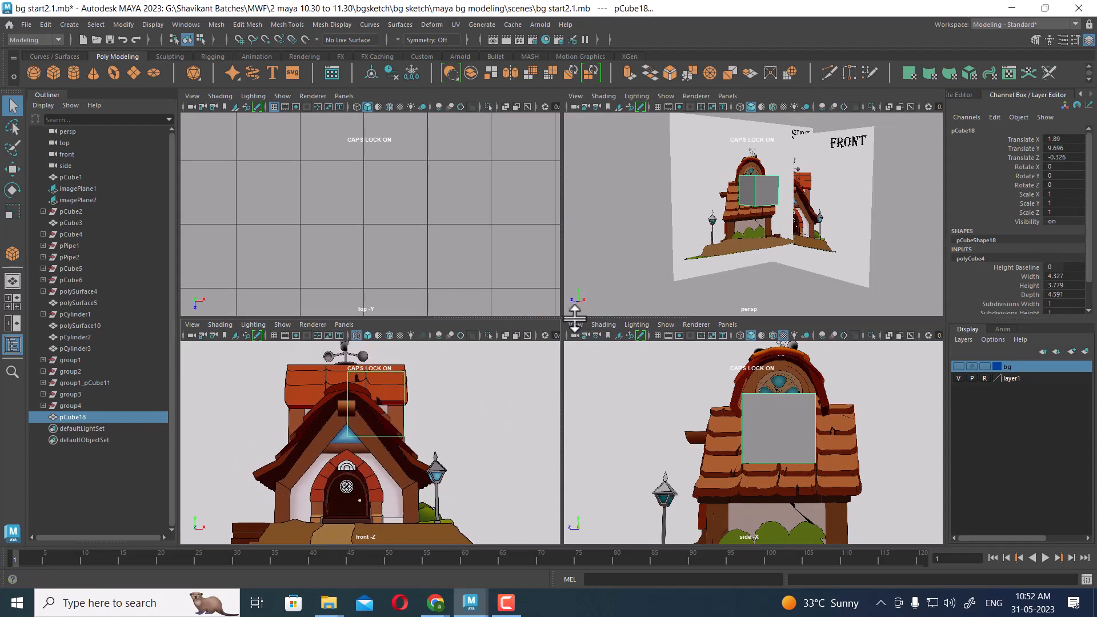
left_click_drag(573, 317, 566, 205)
right_click_drag(487, 394, 478, 386, "alt")
key("ctrl+space")
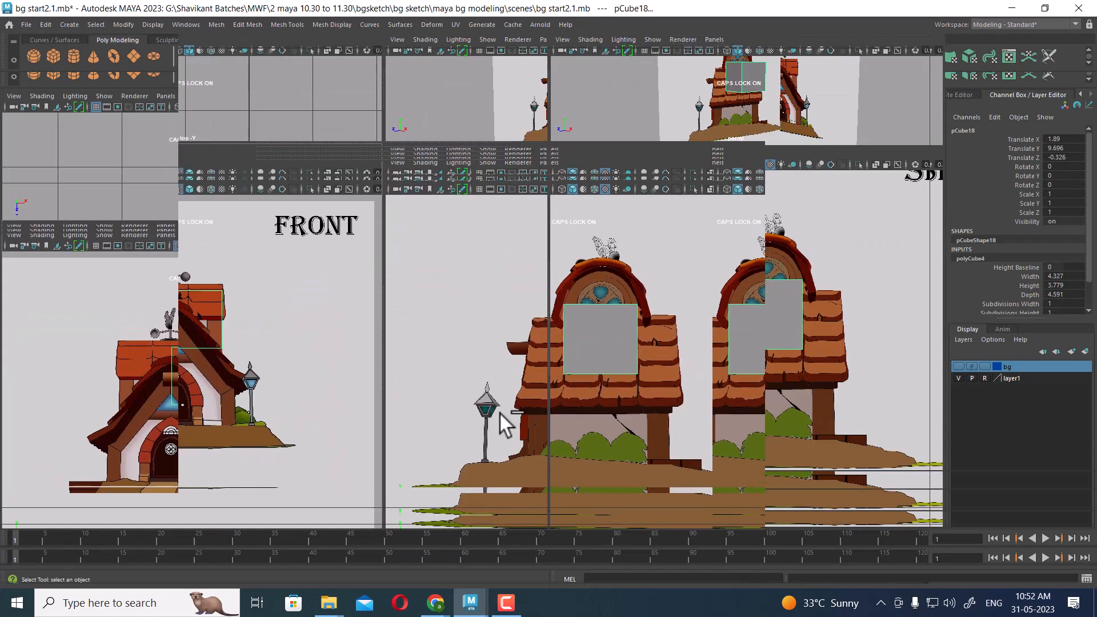
right_click_drag(351, 262, 288, 264)
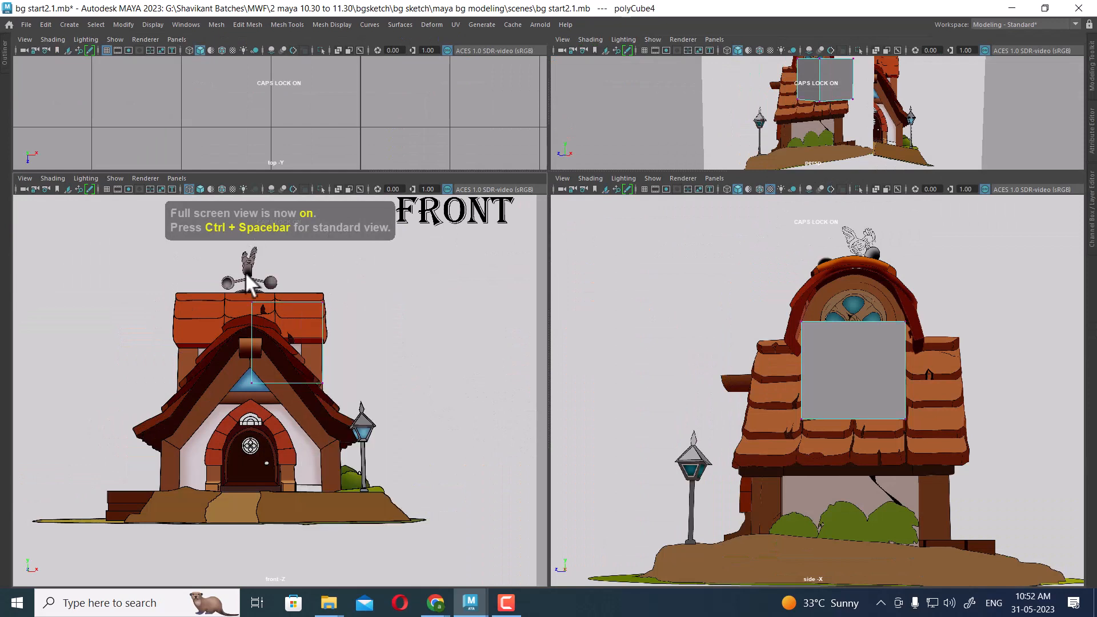
left_click_drag(231, 268, 280, 455)
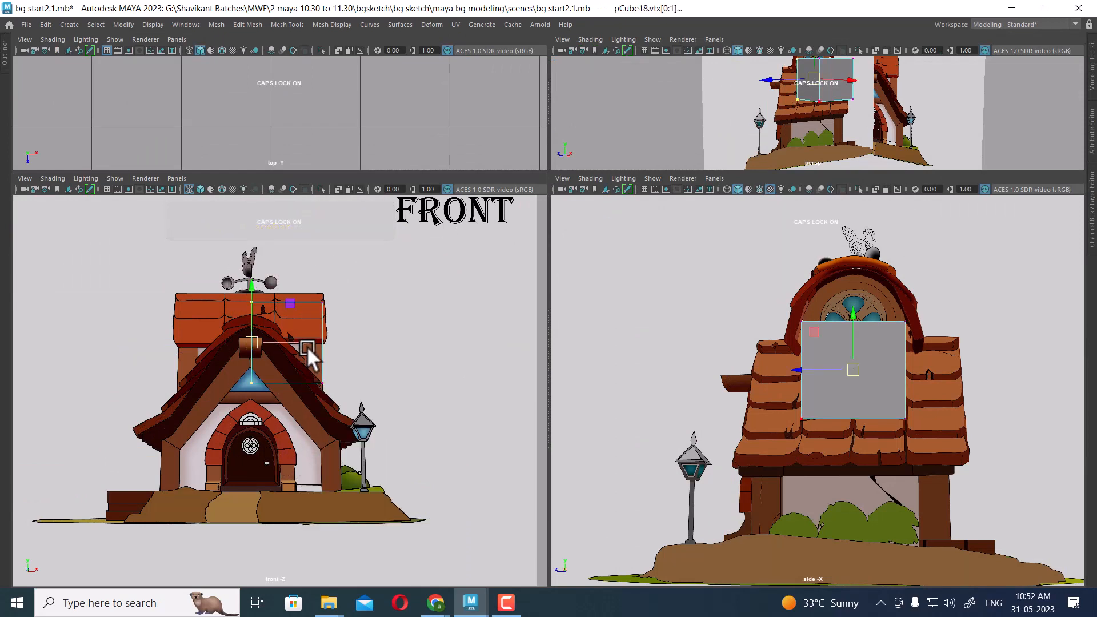
left_click_drag(306, 343, 231, 352)
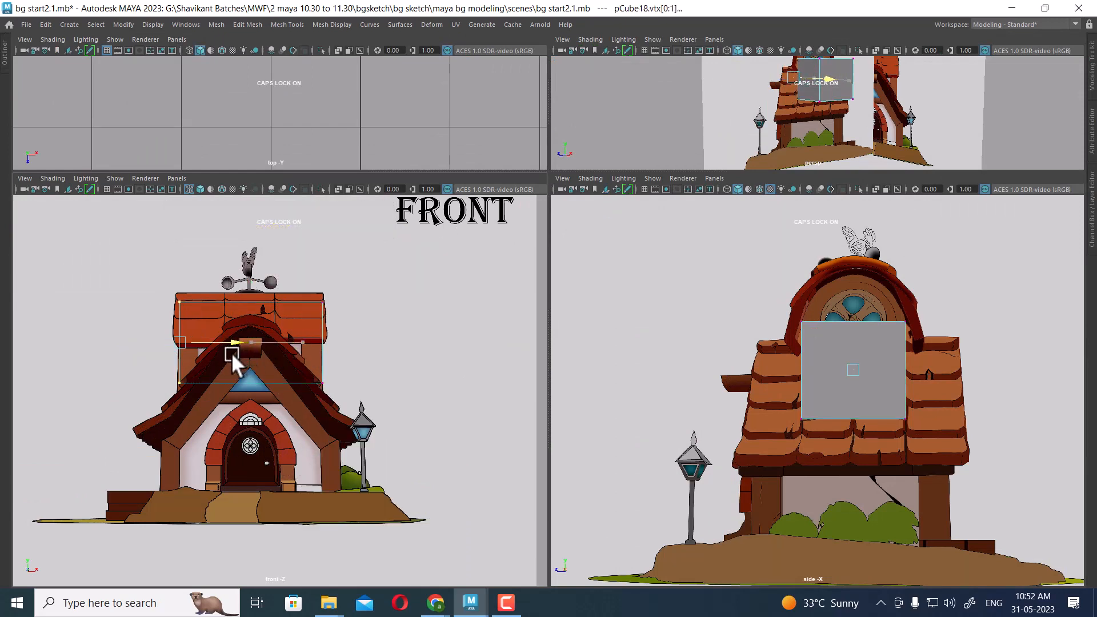
Switch the side view to wireframe display to check the cube against the dormer window reference.
scroll(854, 386, "up", 2)
key("4")
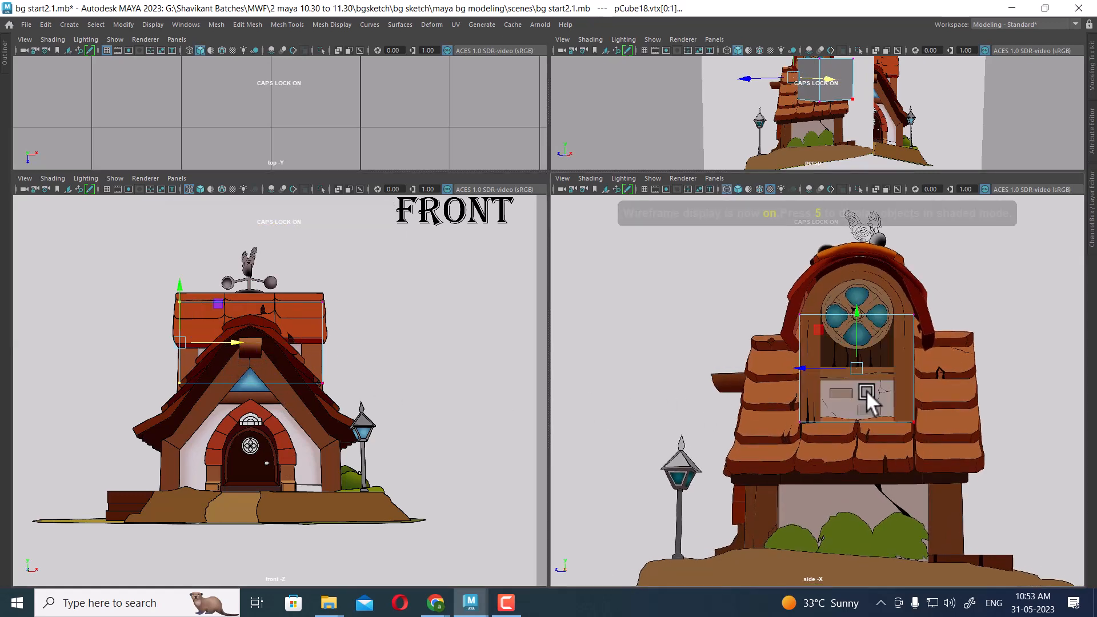
right_click_drag(867, 390, 866, 447, "alt")
right_click_drag(863, 330, 881, 332, "alt")
middle_click_drag(881, 331, 842, 372, "alt")
scroll(842, 373, "up", 1)
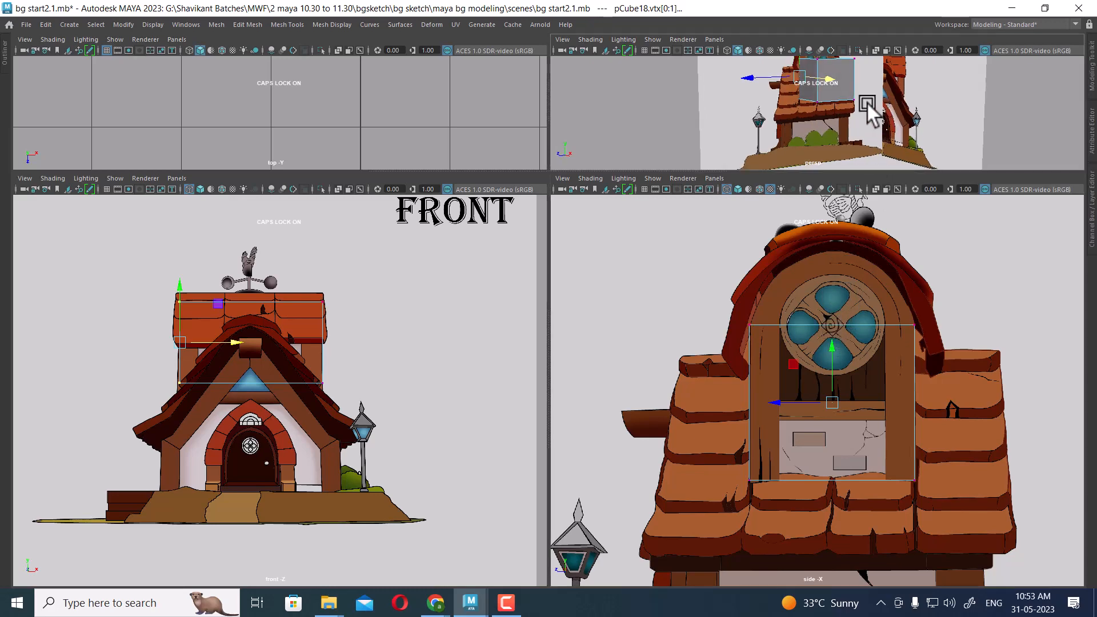
Isolate the new cube in the perspective view by hiding all unselected objects.
key("space")
left_click_drag(657, 255, 657, 324, "alt")
right_click_drag(595, 246, 628, 212)
key("alt+h")
left_click_drag(603, 231, 588, 195, "alt")
Select the cube's top face and float the Edit Mesh commands in a separate window beside the cube.
right_click_drag(588, 197, 589, 226)
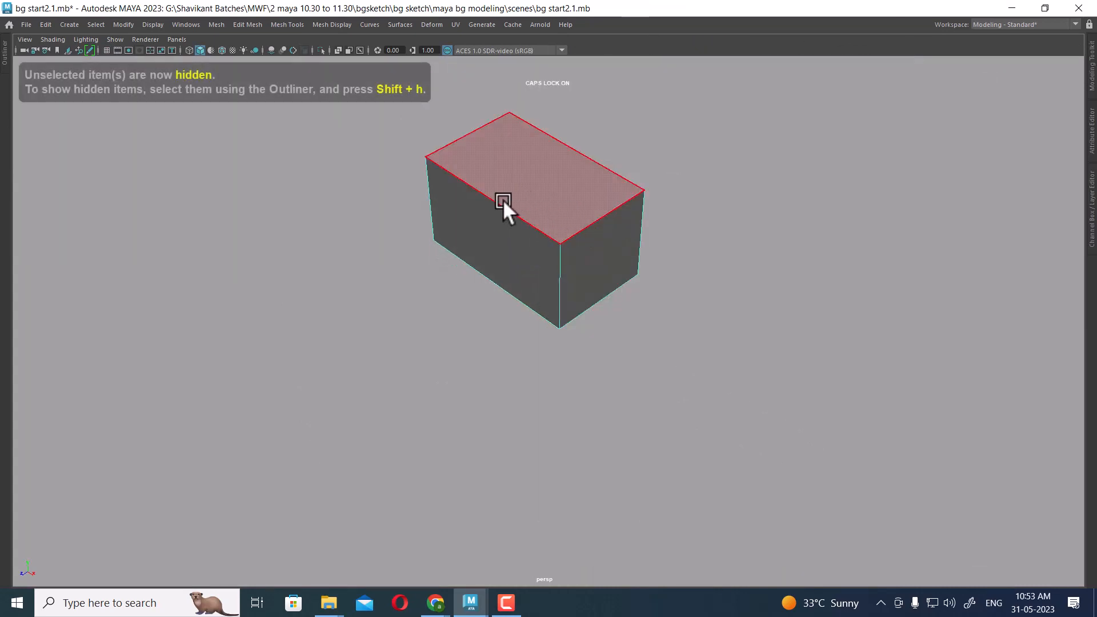
left_click(503, 200)
left_click_drag(584, 221, 637, 313, "alt")
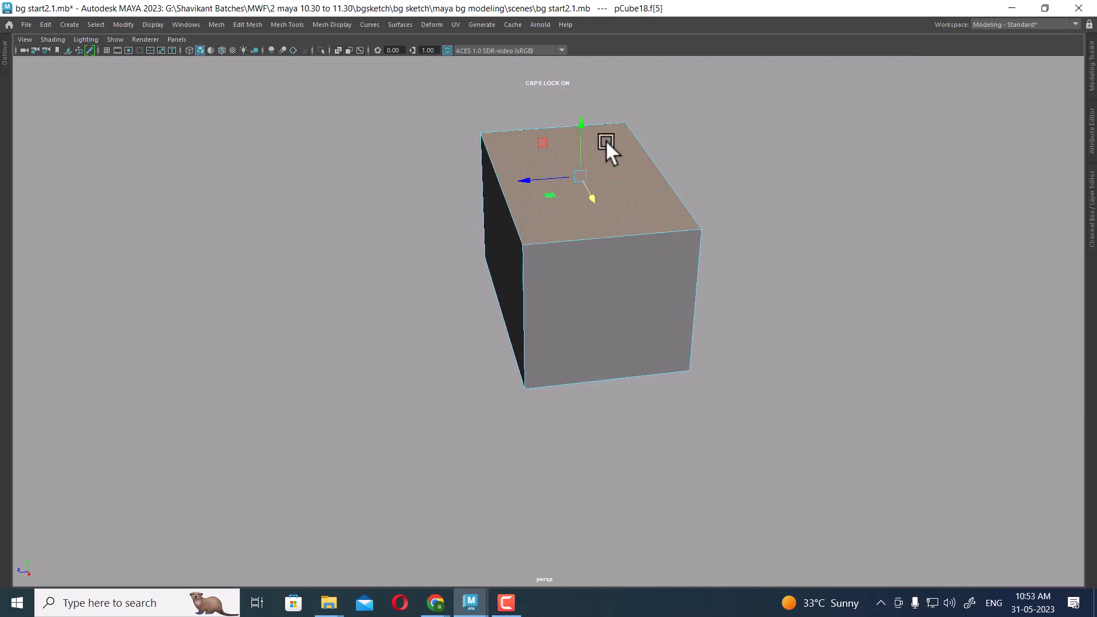
left_click(292, 20)
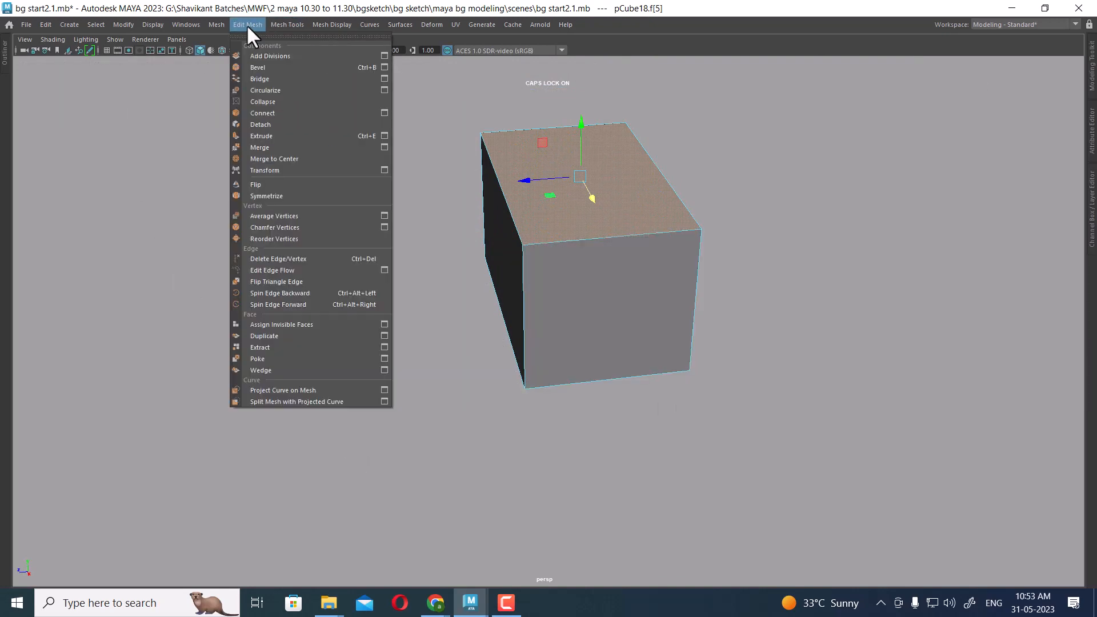
left_click(269, 33)
left_click_drag(327, 20, 909, 176)
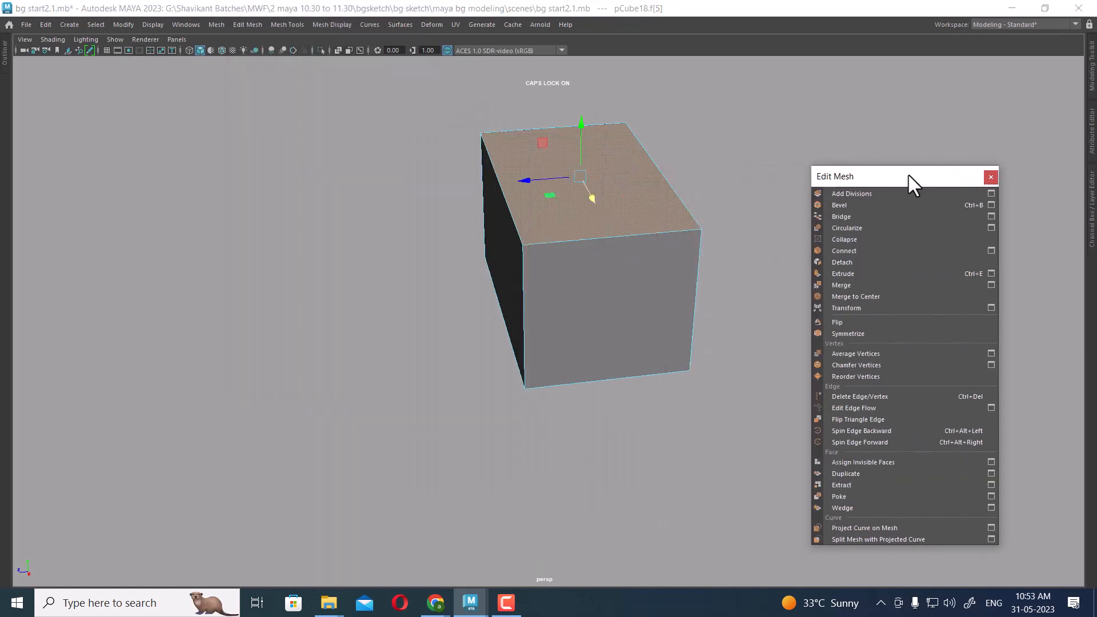
Try poking the cube's top face and raising its centre point, and undo both changes.
left_click_drag(652, 385, 669, 444, "alt")
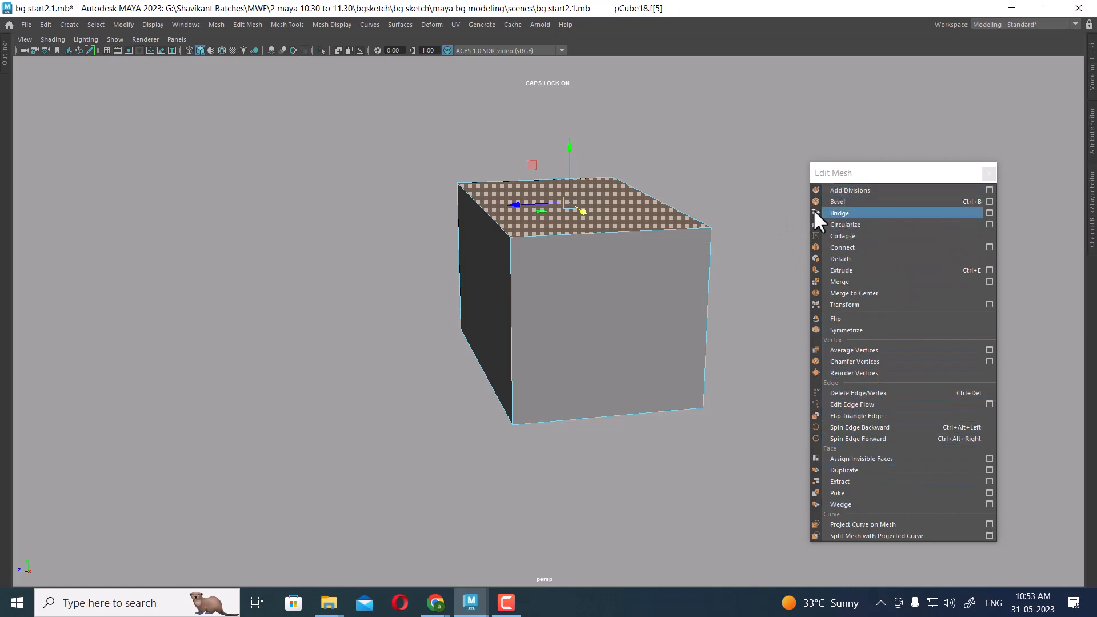
left_click_drag(676, 286, 678, 374, "alt")
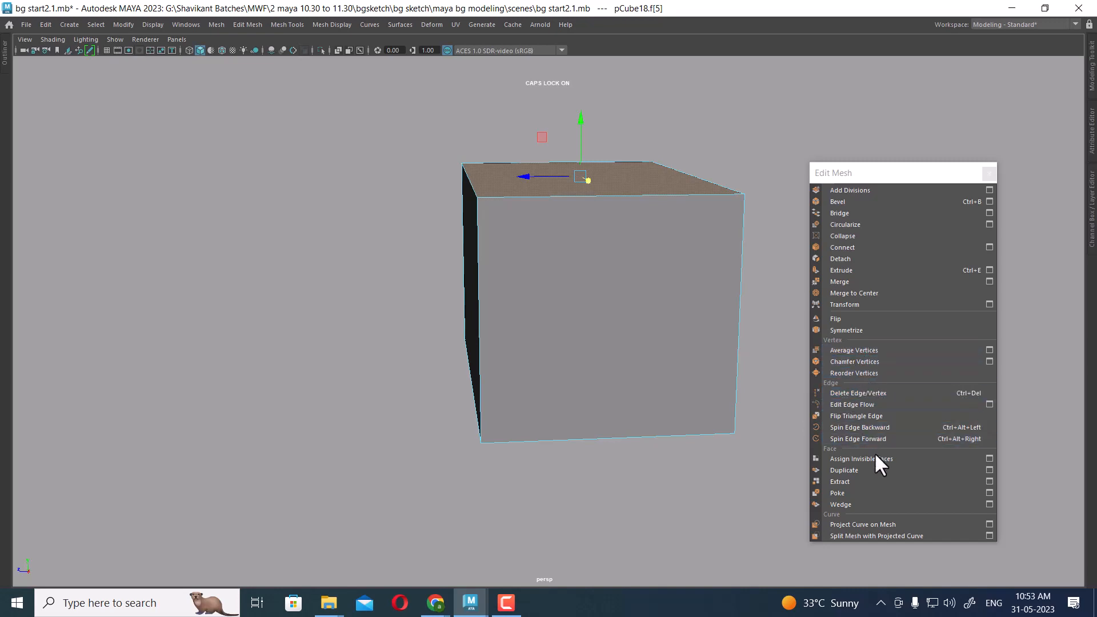
left_click(860, 501)
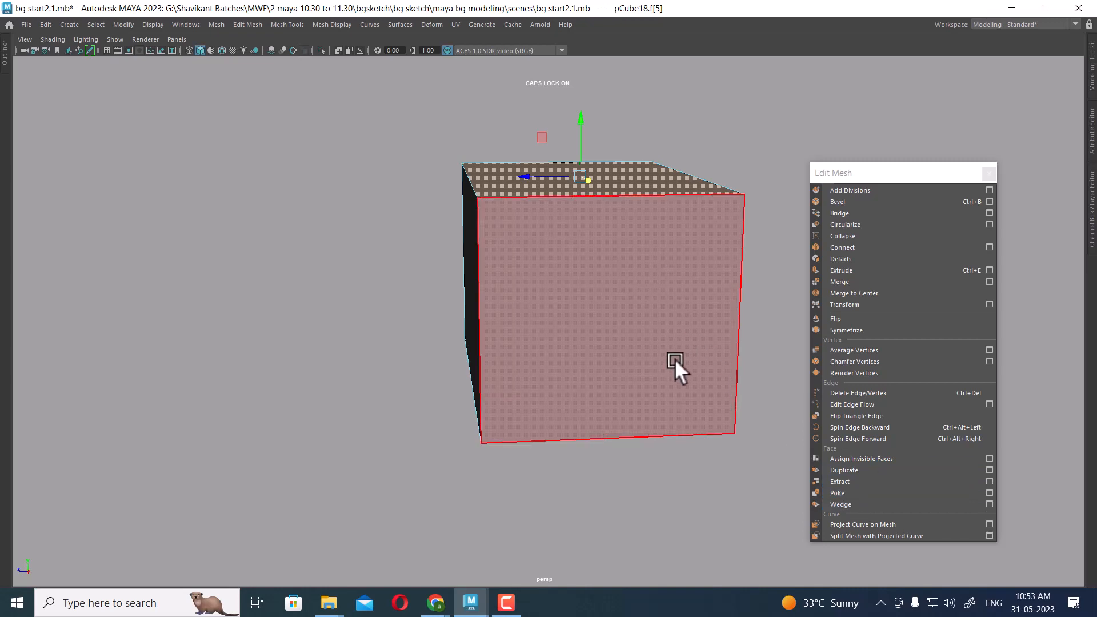
left_click_drag(674, 359, 665, 348, "alt")
left_click(856, 493)
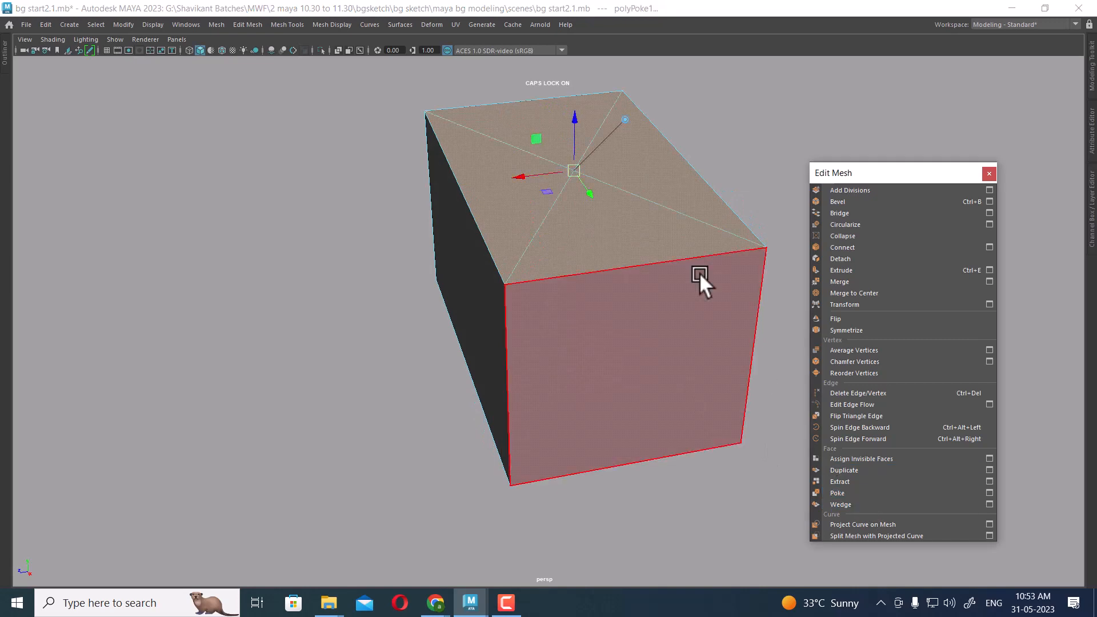
left_click_drag(578, 133, 570, 56)
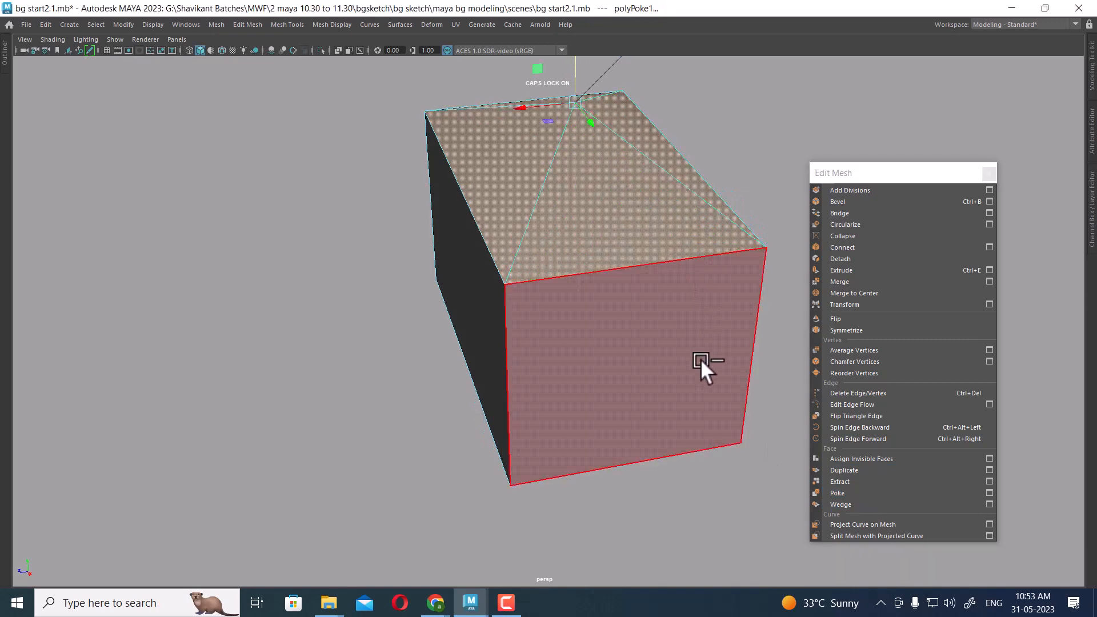
key("ctrl+z")
key("ctrl+z")
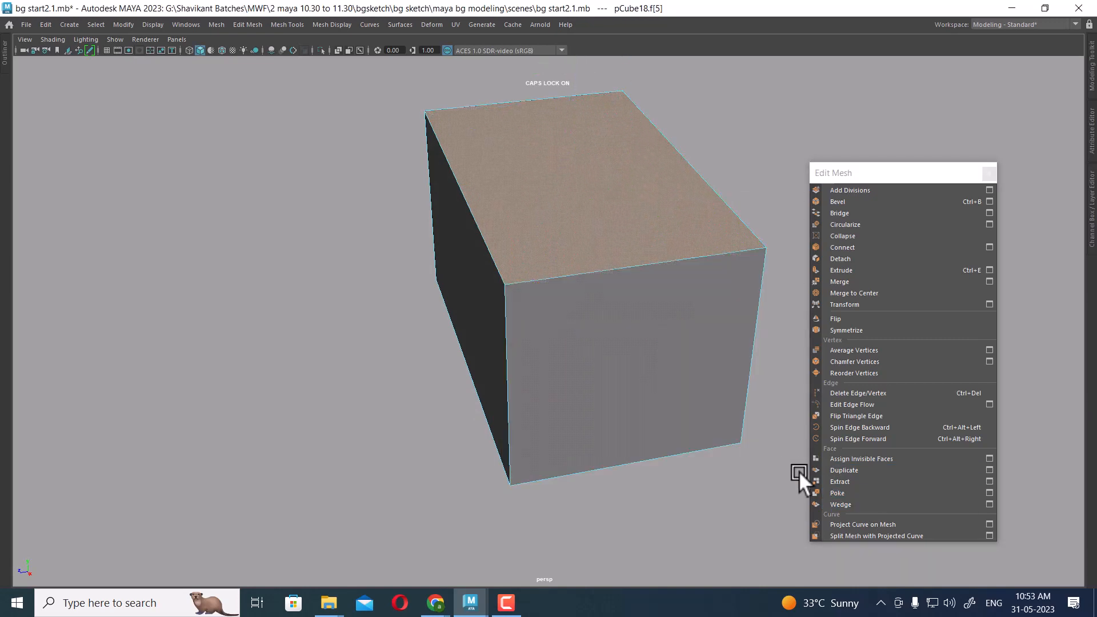
Try the Wedge operation on the cube's top face and on its end face.
left_click(839, 503)
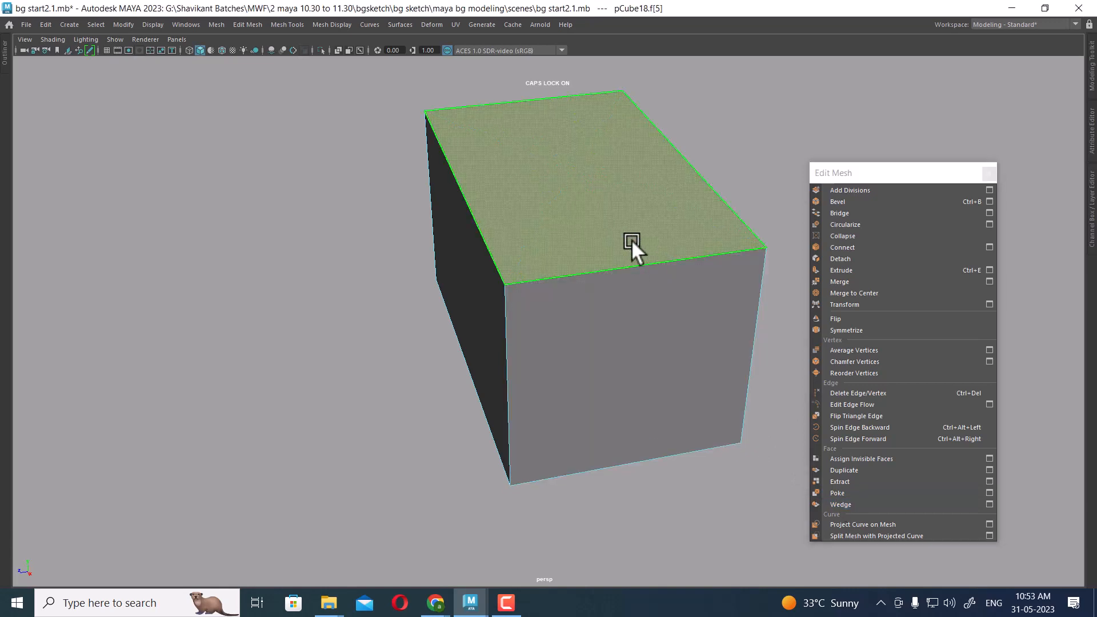
left_click(685, 156)
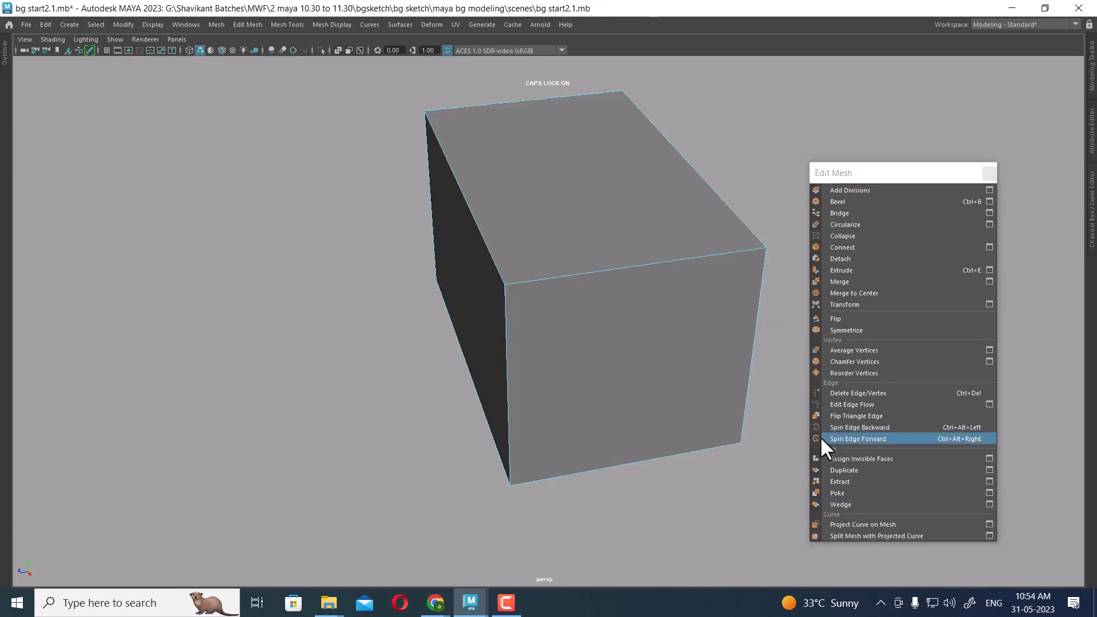
left_click(680, 351)
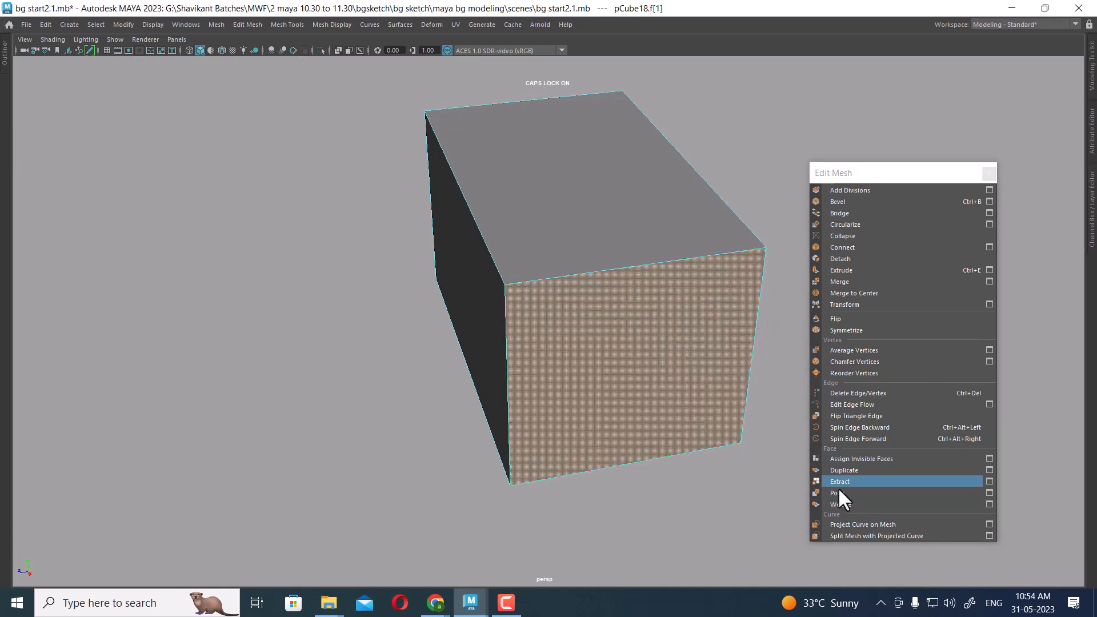
left_click(843, 504)
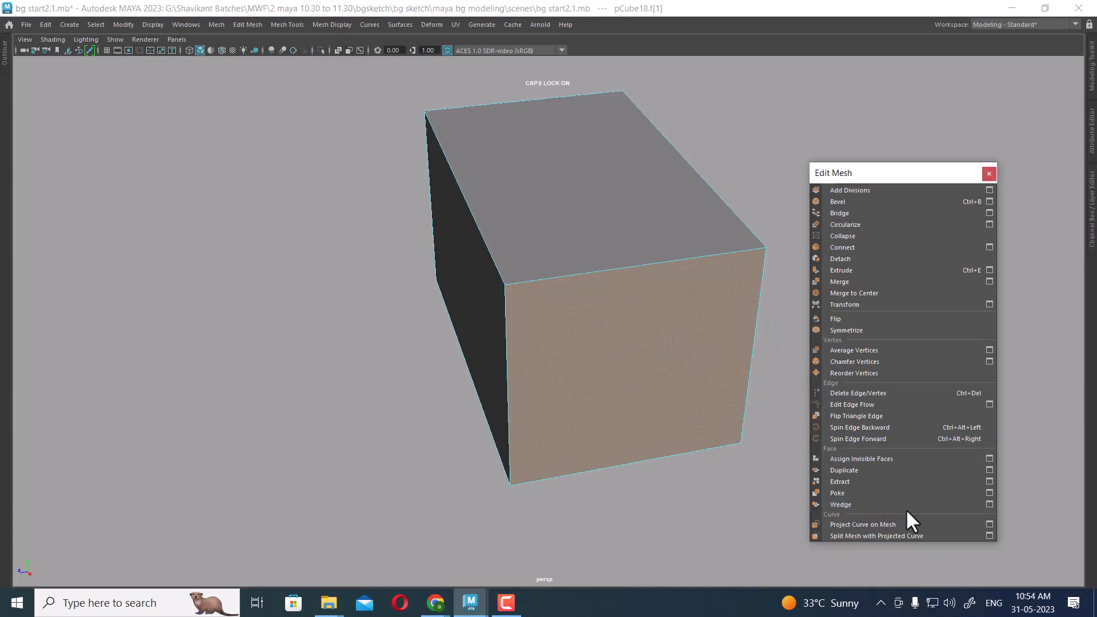
left_click_drag(658, 428, 775, 480, "alt")
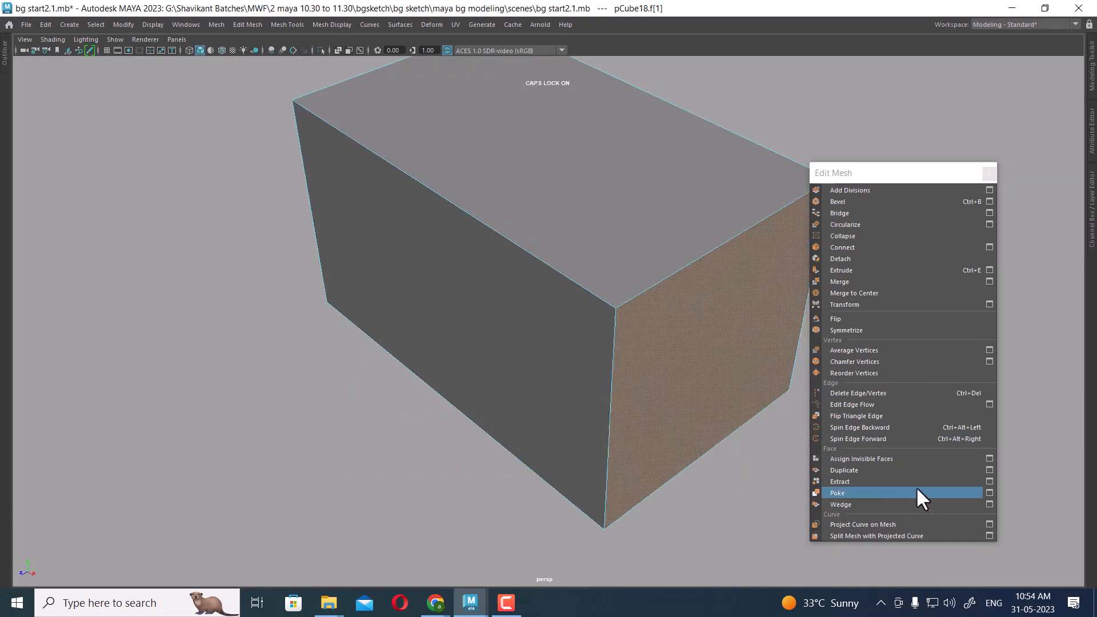
Try the Wedge operation on the cube's front vertical corner edge and clear the selection.
right_click_drag(622, 263, 622, 132)
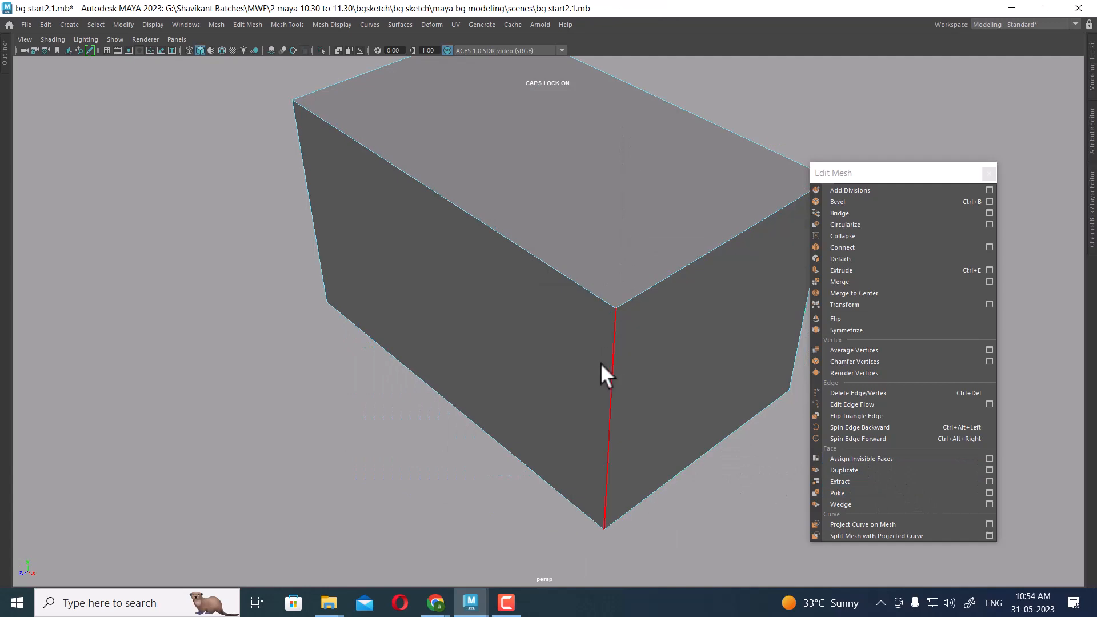
left_click(611, 371)
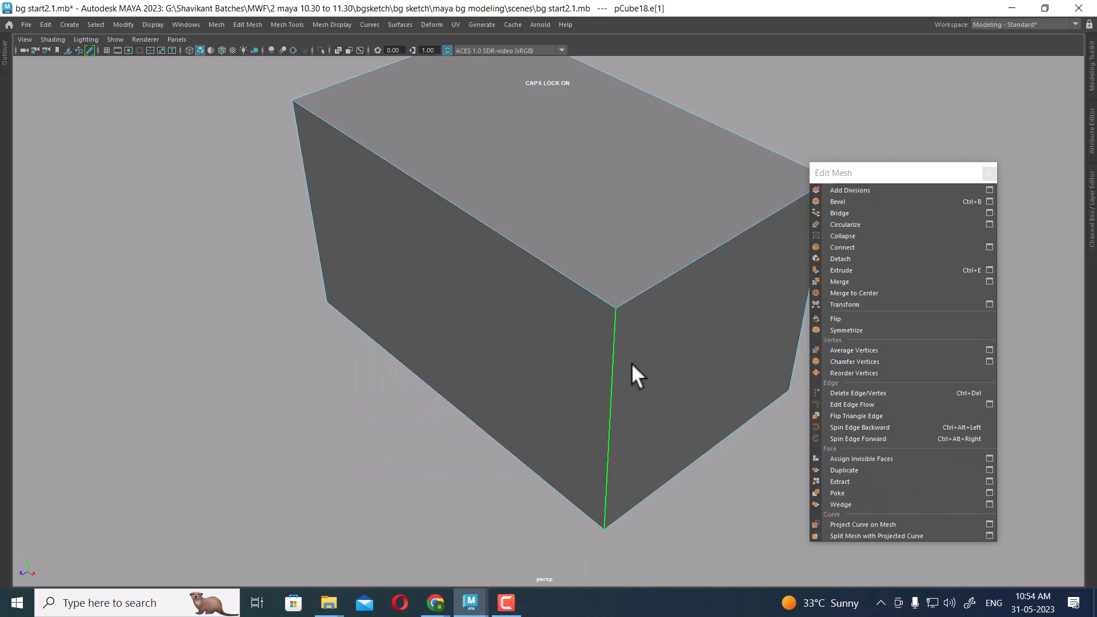
right_click(727, 278, "shift")
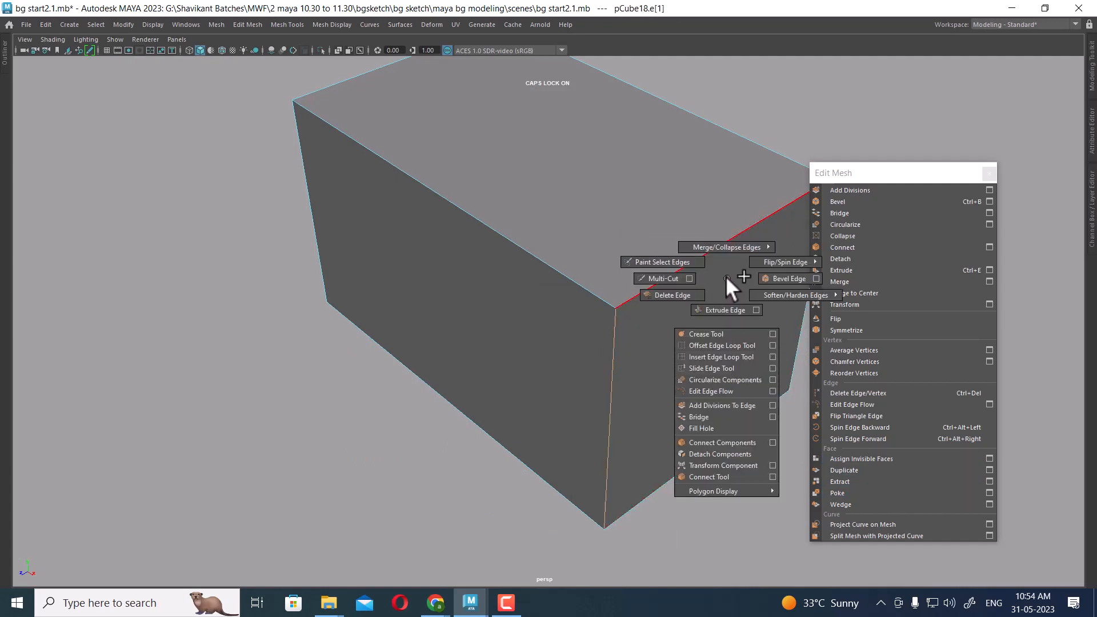
left_click(840, 504)
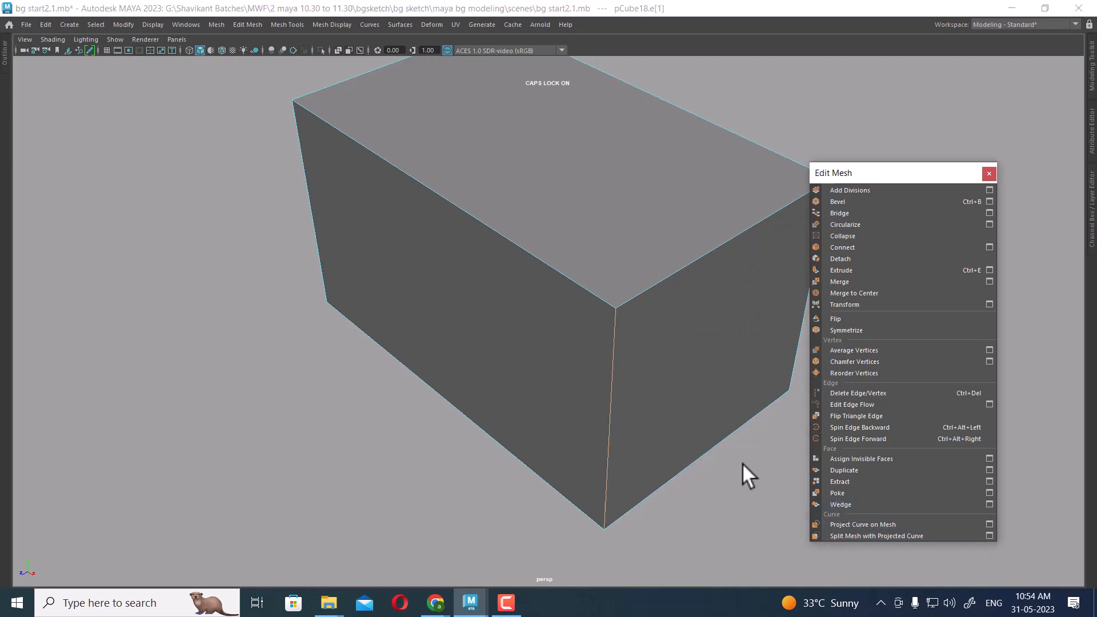
left_click(615, 335)
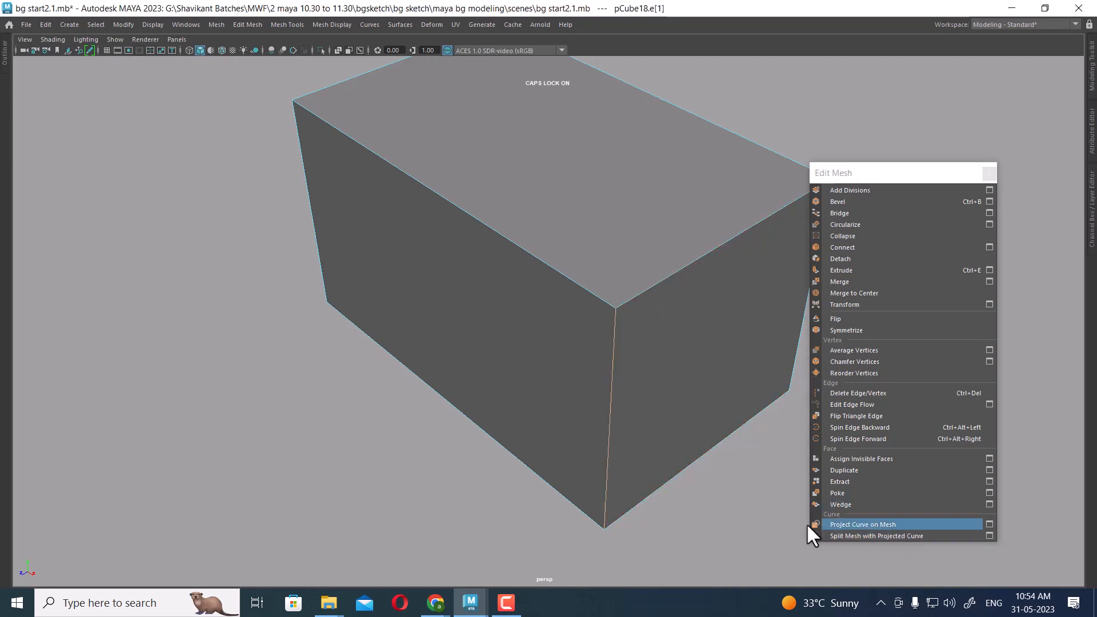
left_click_drag(807, 523, 633, 406, "alt")
left_click(772, 471)
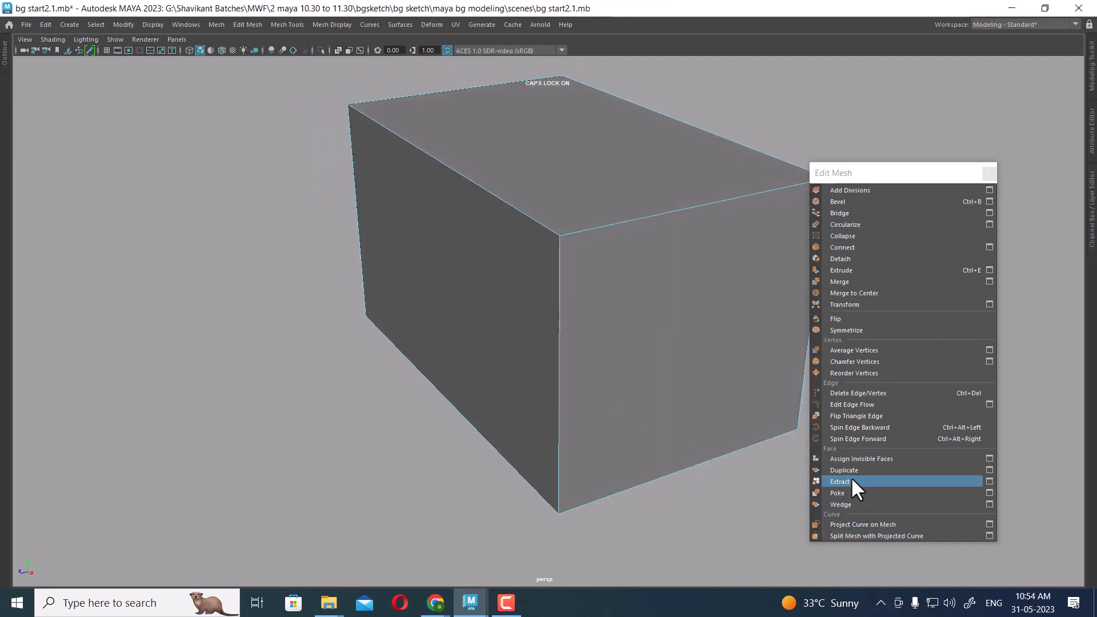
Try extracting the cube's end face and moving it outward, and undo both changes.
right_click_drag(673, 262, 671, 296)
left_click(670, 296)
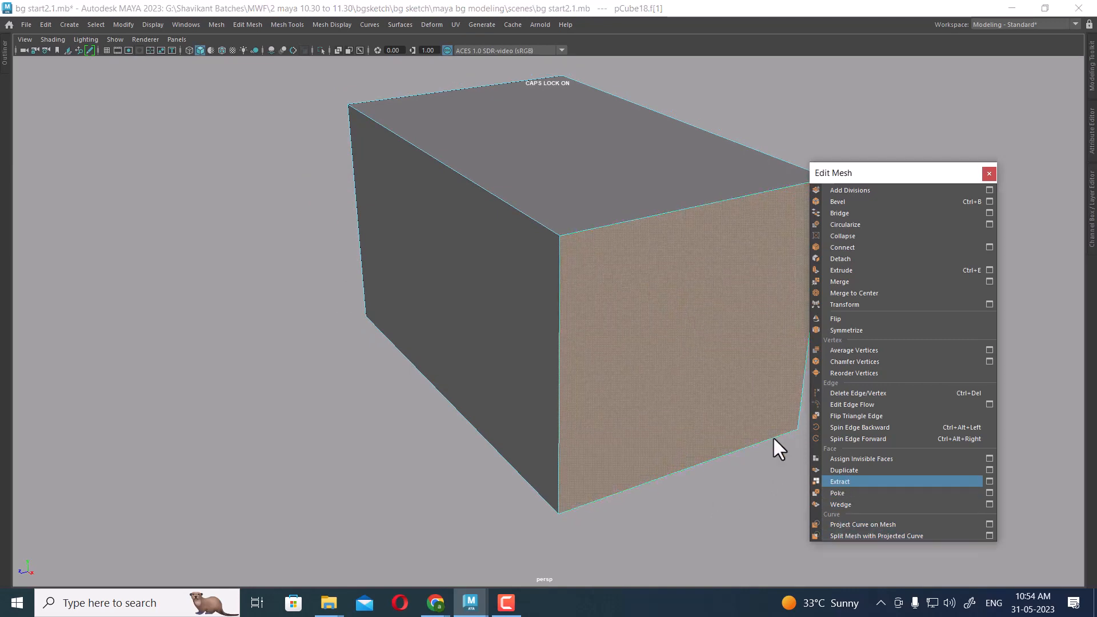
left_click_drag(716, 366, 753, 390)
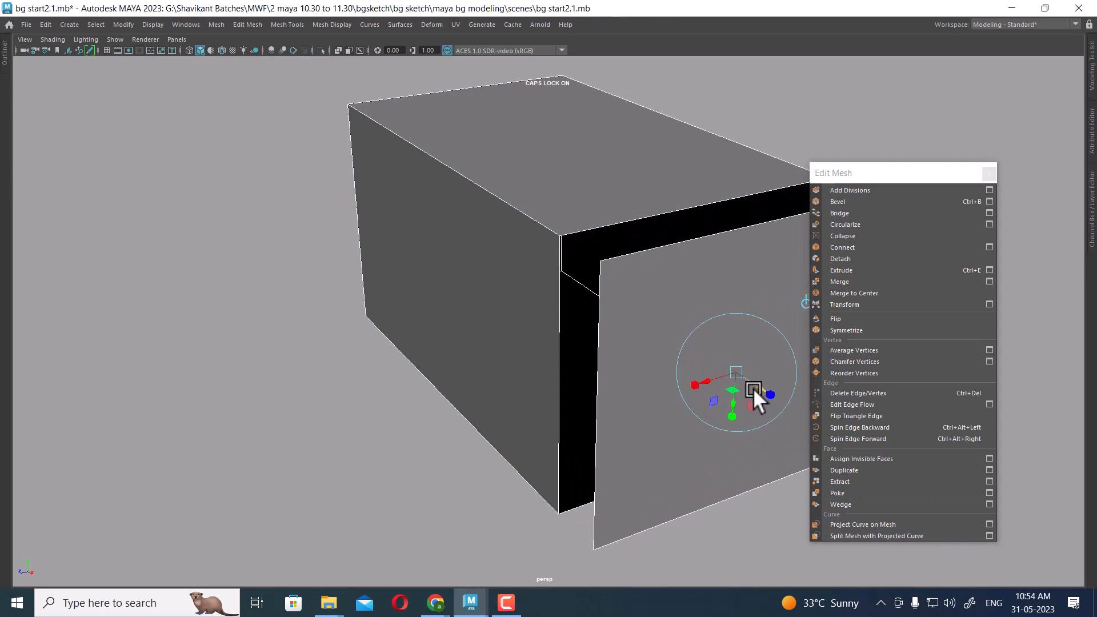
key("ctrl+z")
key("ctrl+z")
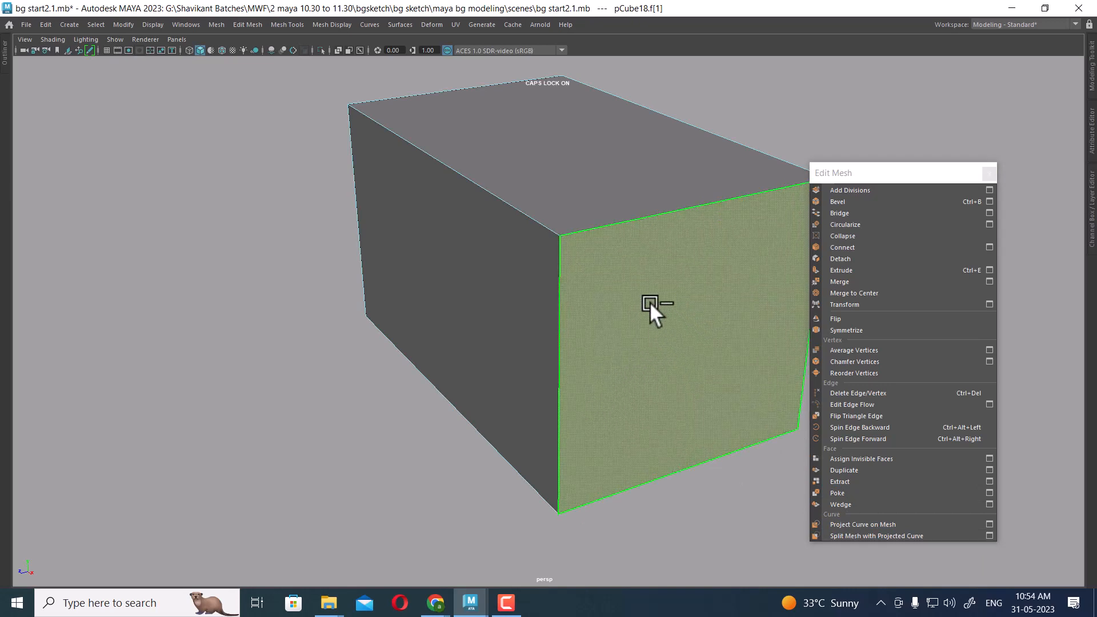
Return the cube to object mode and close the floating Edit Mesh window.
right_click_drag(610, 260, 673, 236)
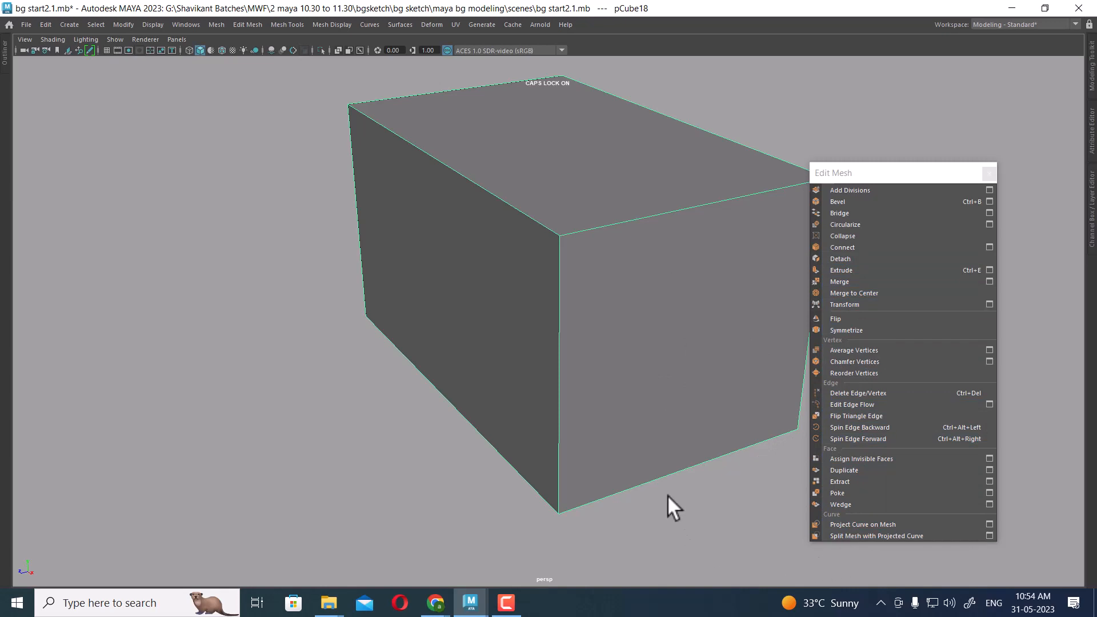
left_click(989, 173)
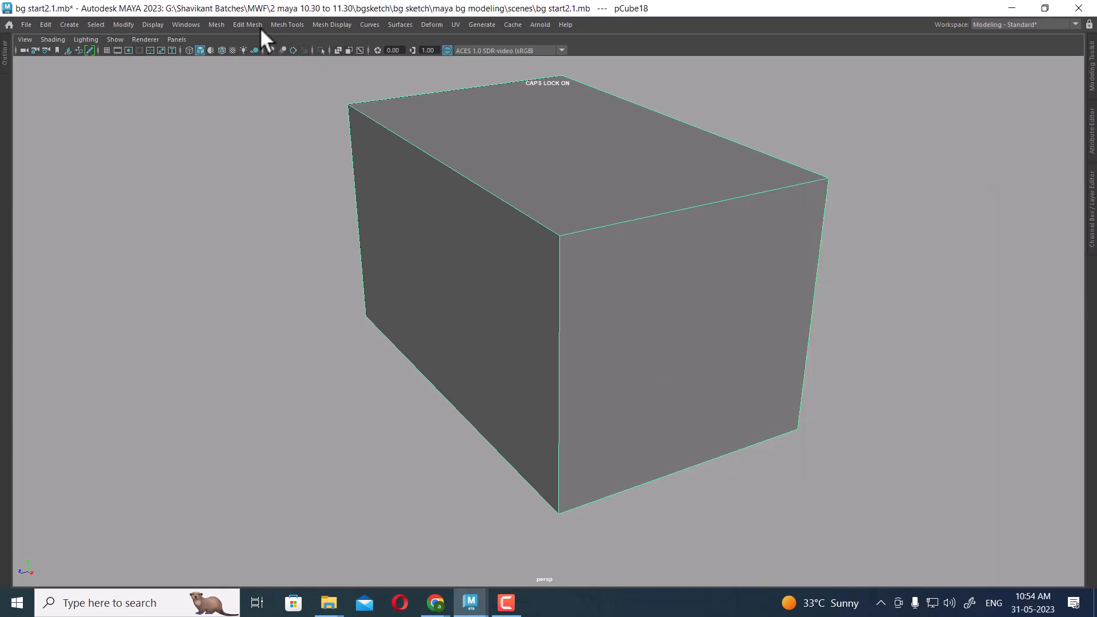
Float the Mesh commands in a separate window, look through them and close the window.
left_click(222, 24)
left_click(224, 33)
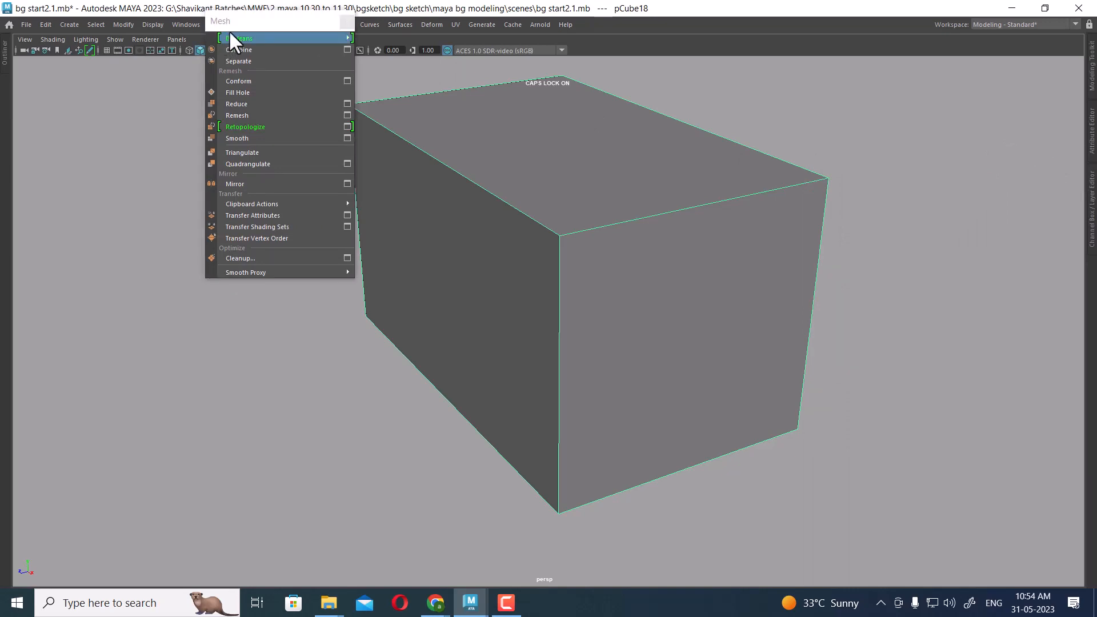
left_click_drag(234, 24, 859, 119)
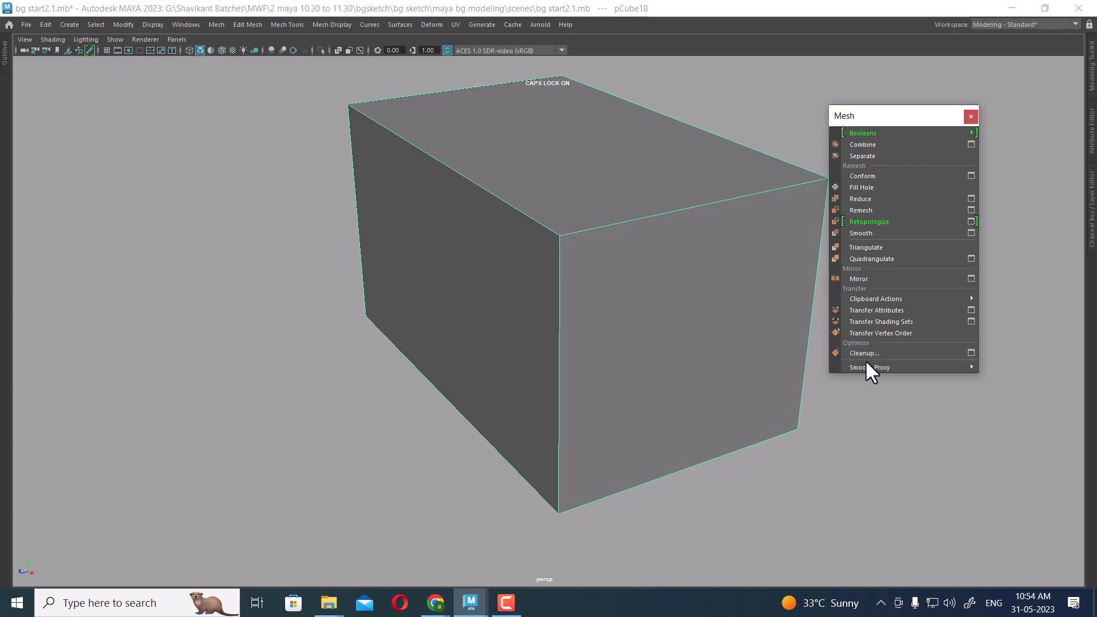
left_click(970, 118)
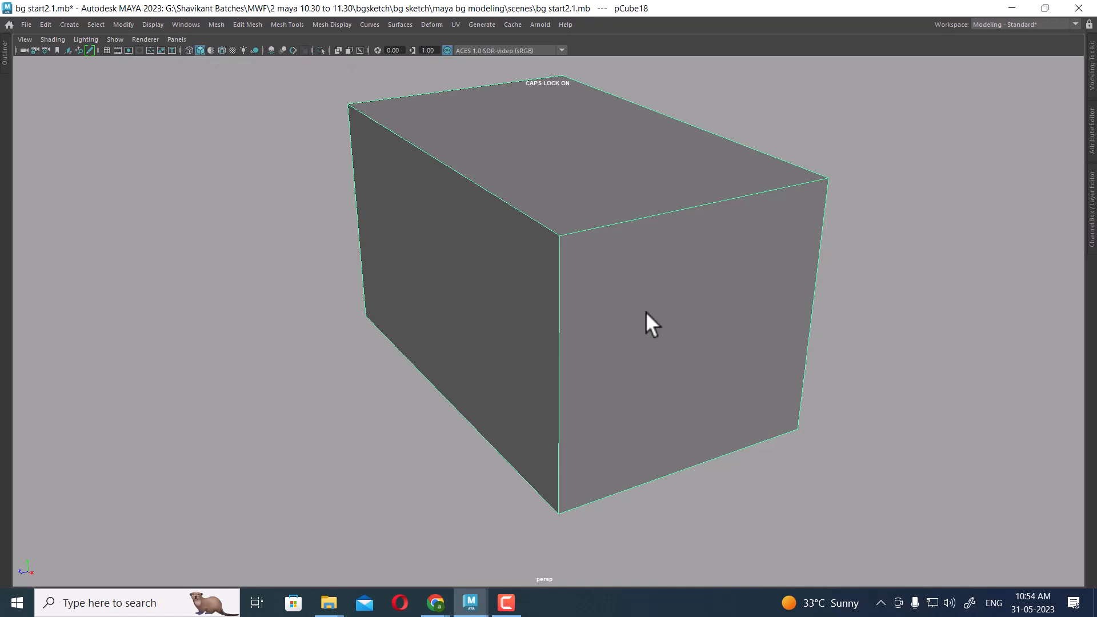
Restore the full interface with the four-view layout and show the hidden house objects again.
left_click_drag(704, 412, 605, 366, "alt")
right_click_drag(714, 394, 617, 332, "alt")
left_click_drag(589, 285, 664, 308, "alt")
right_click_drag(664, 307, 760, 352, "alt")
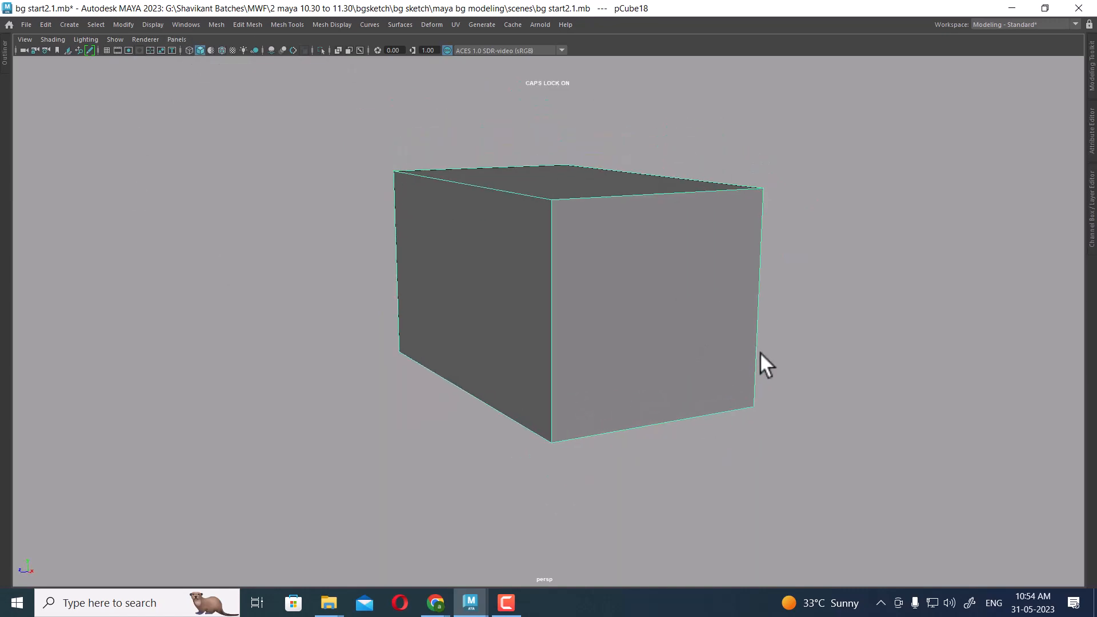
left_click_drag(760, 352, 701, 325, "alt")
right_click_drag(702, 324, 698, 294, "alt")
key("ctrl+space")
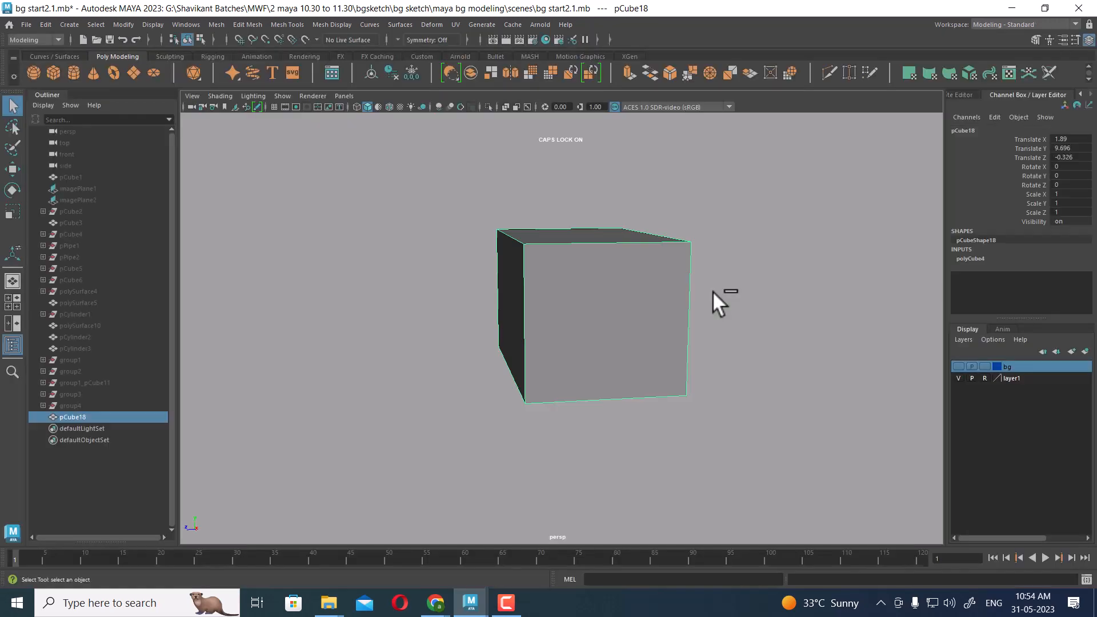
key("space")
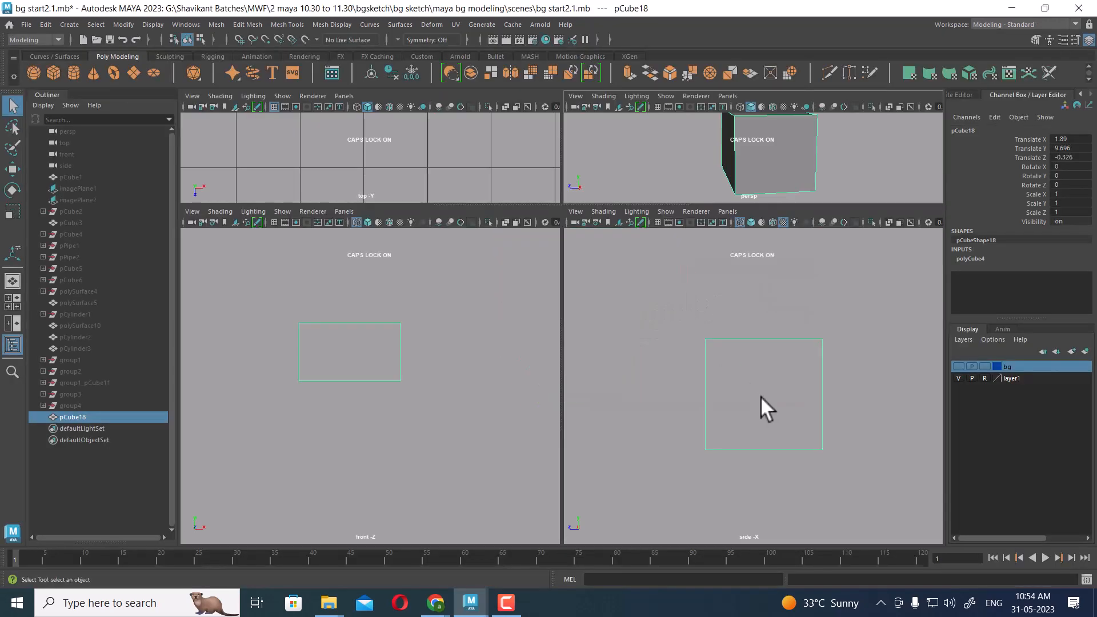
middle_click_drag(762, 400, 769, 375, "alt")
key("ctrl+shift+h")
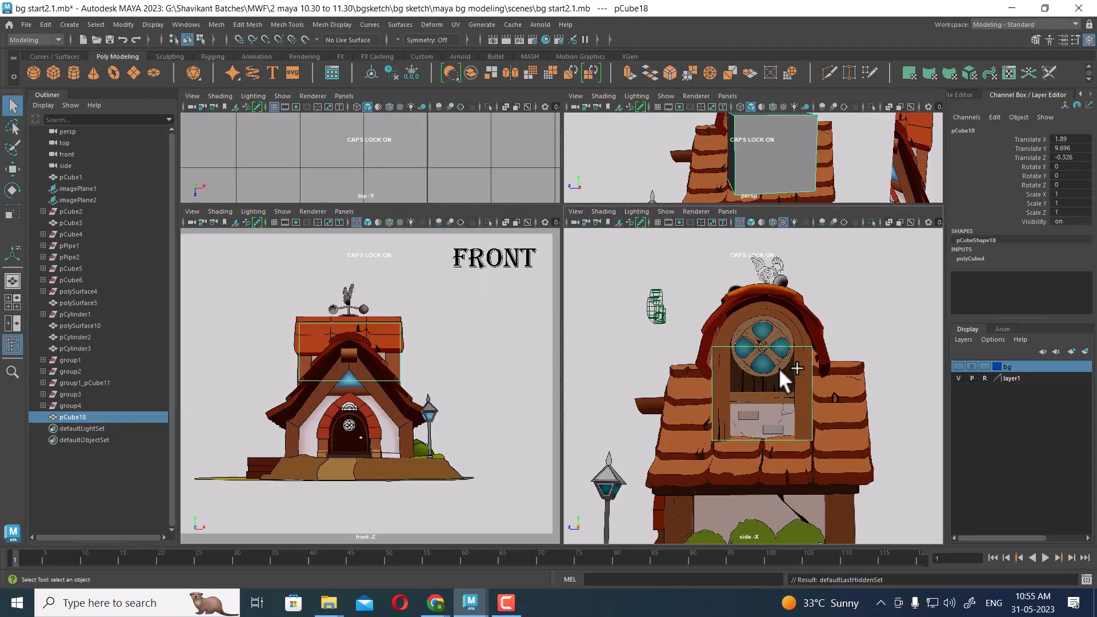
Split the cube lengthwise with a centred edge loop running through the middle of the round window in the side view.
right_click_drag(779, 380, 791, 387, "alt")
right_click_drag(772, 338, 773, 385, "alt")
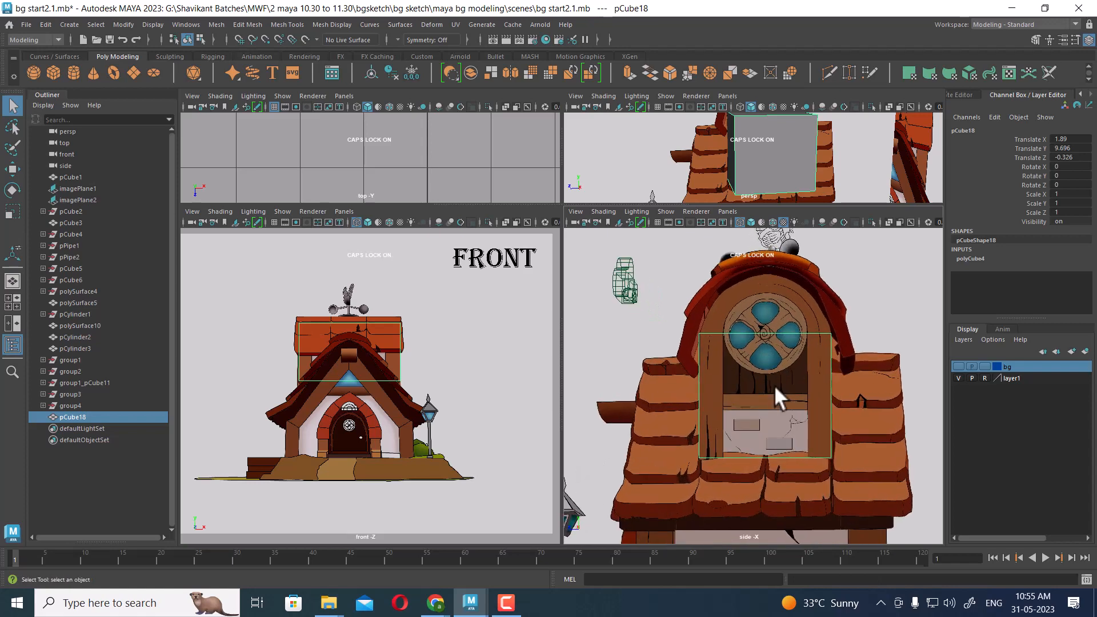
right_click(760, 279)
left_click(766, 330)
left_click(765, 330)
right_click_drag(784, 271, 754, 314, "ctrl")
right_click_drag(807, 351, 619, 290, "alt")
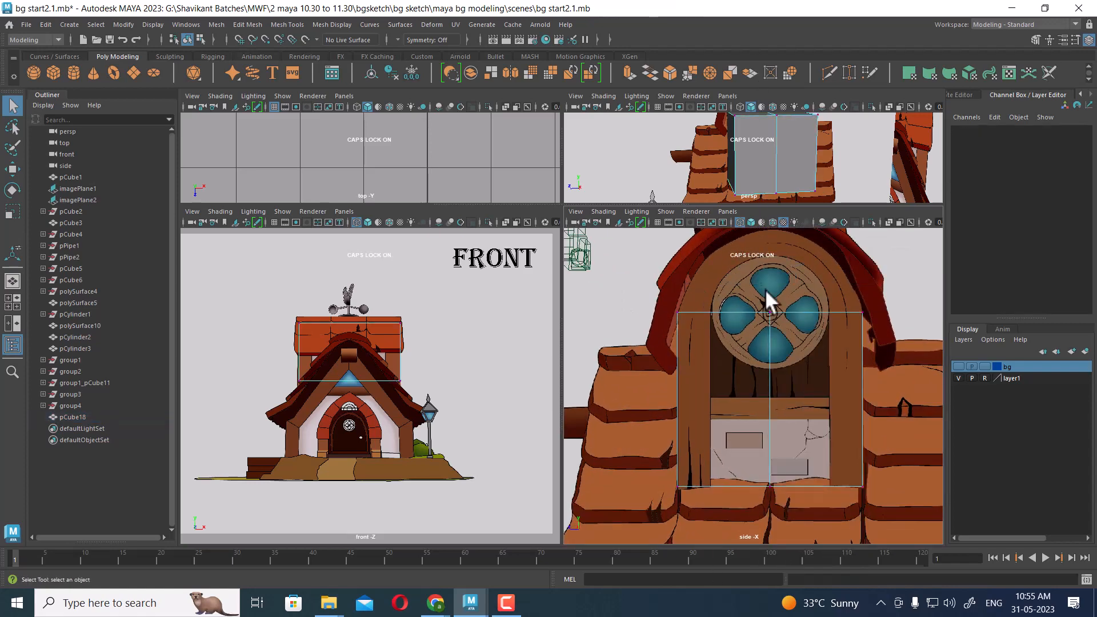
Raise the cube's top centre vertices in the side view to the peak of the dormer arch.
left_click_drag(786, 291, 741, 315)
key("w")
middle_click_drag(816, 334, 800, 378, "alt")
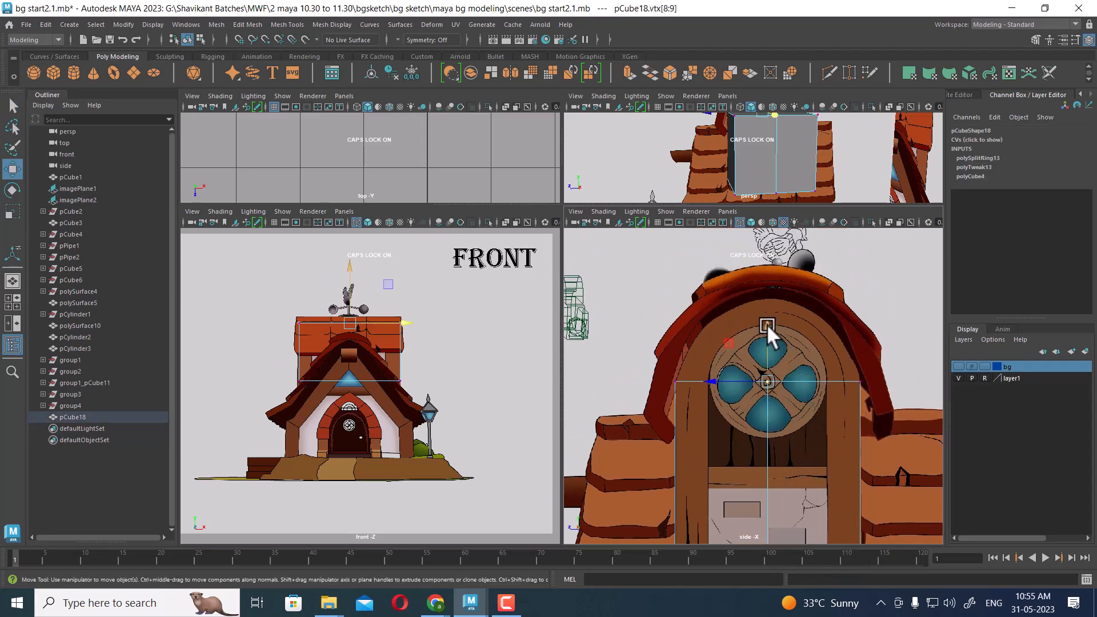
left_click_drag(767, 324, 765, 239)
Select the cube's raised ridge edge and bevel it with a fraction of 0.88 and 8 segments.
scroll(777, 382, "up", 1)
middle_click_drag(416, 339, 438, 401, "alt")
scroll(437, 402, "up", 4)
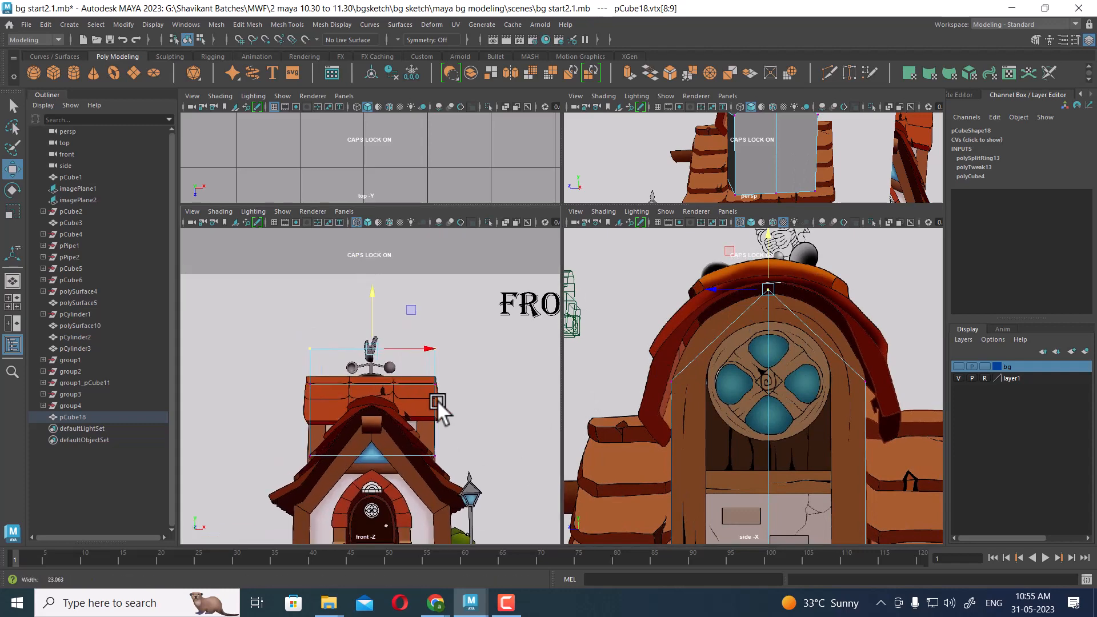
scroll(436, 399, "up", 1)
right_click_drag(392, 271, 405, 165)
left_click(387, 344)
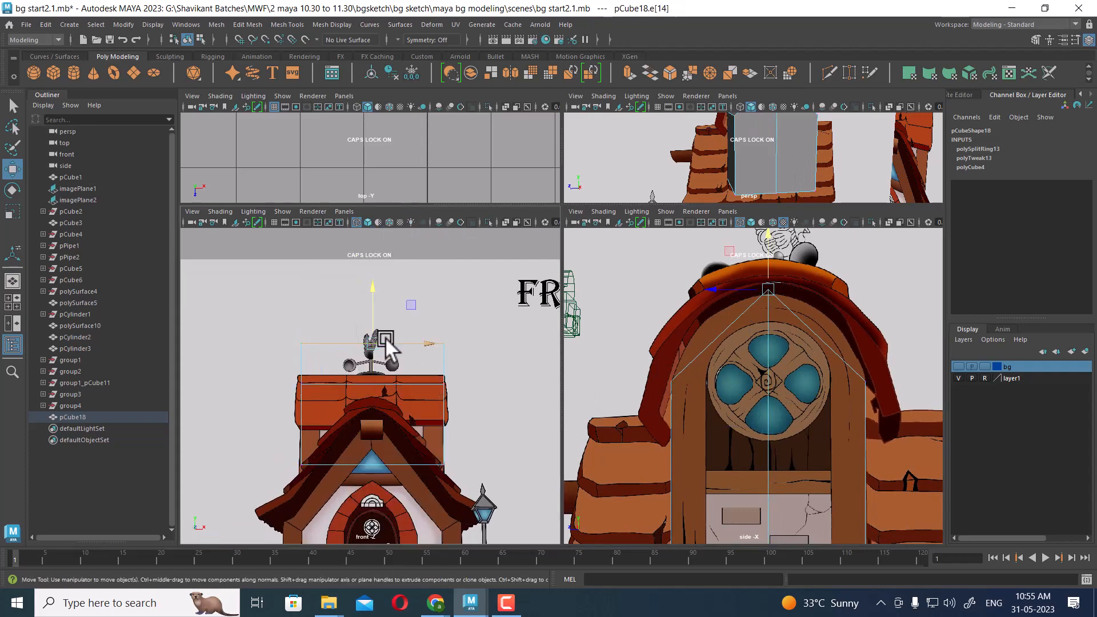
scroll(778, 350, "down", 1)
right_click_drag(778, 347, 819, 341, "shift")
left_click_drag(862, 410, 896, 410)
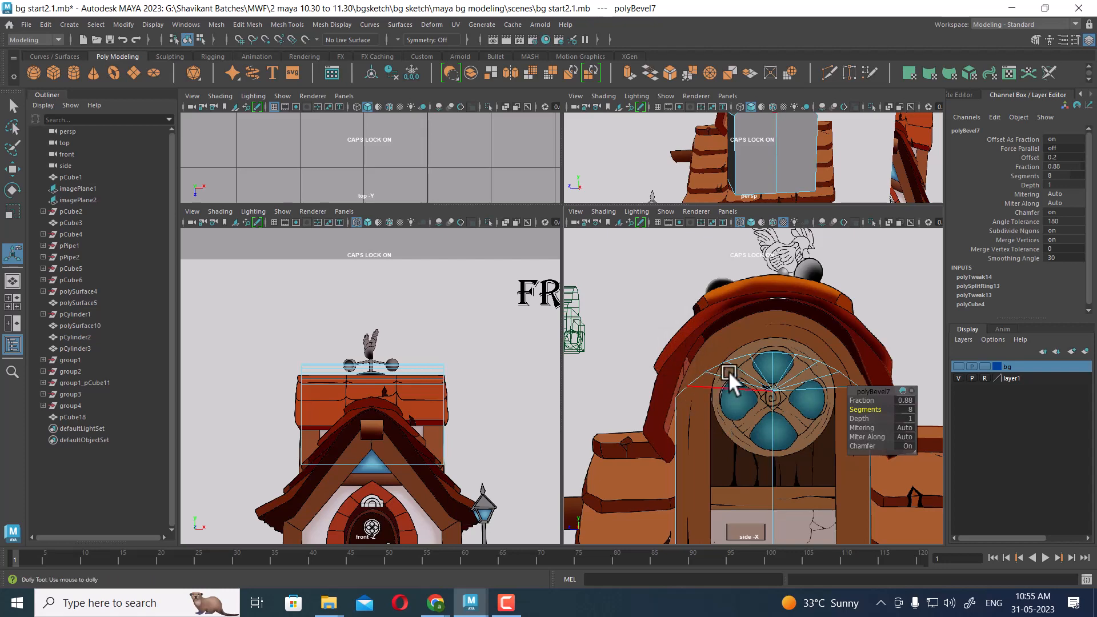
Undo the ridge bevel, the raised vertices and the centre split, and return the cube to object mode.
scroll(743, 377, "up", 1)
key("ctrl+z")
key("ctrl+z")
key("ctrl+z")
key("ctrl+z")
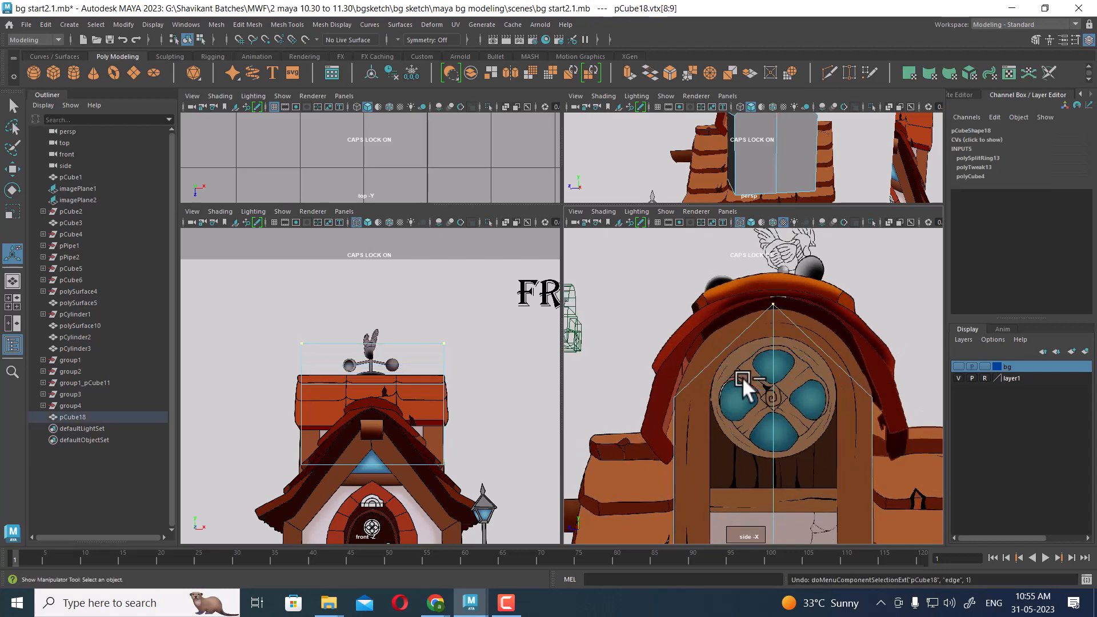
key("ctrl+z")
key("ctrl+z")
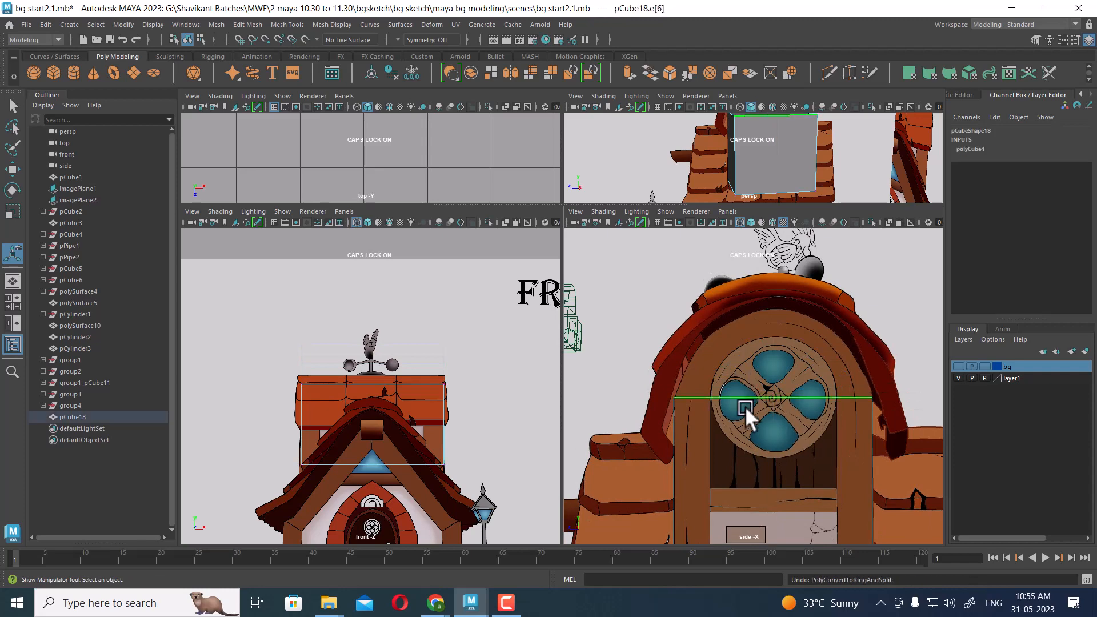
right_click(750, 414)
right_click_drag(750, 414, 857, 204)
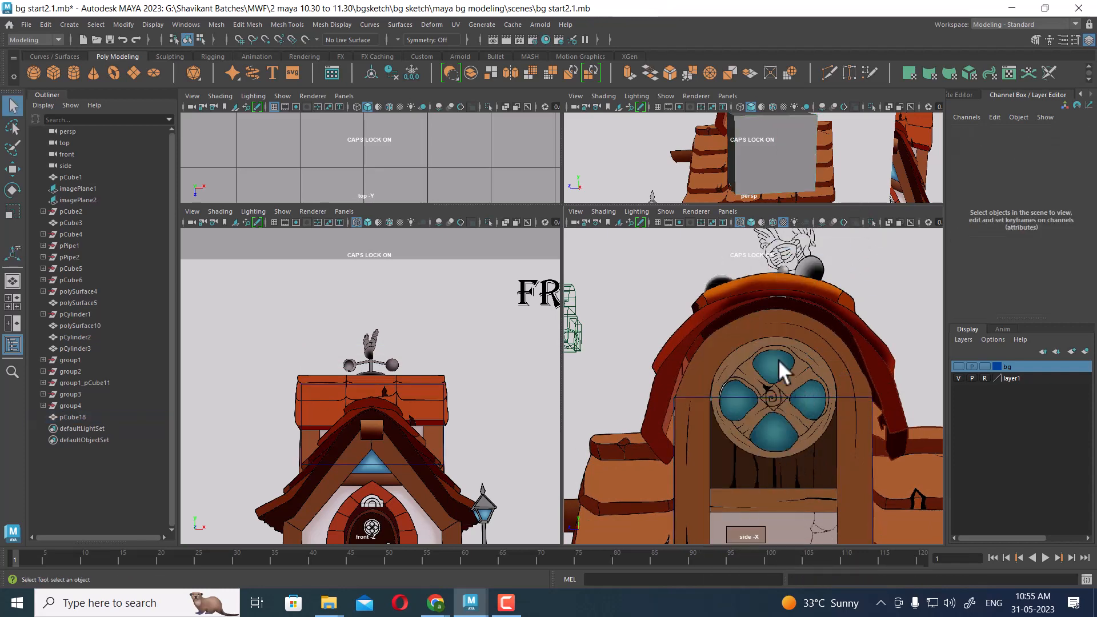
Create a polygon cylinder about 2.23 in radius and 3.15 high, centred on the dormer's round window, and delete its lower half faces.
right_click_drag(778, 359, 710, 342, "shift")
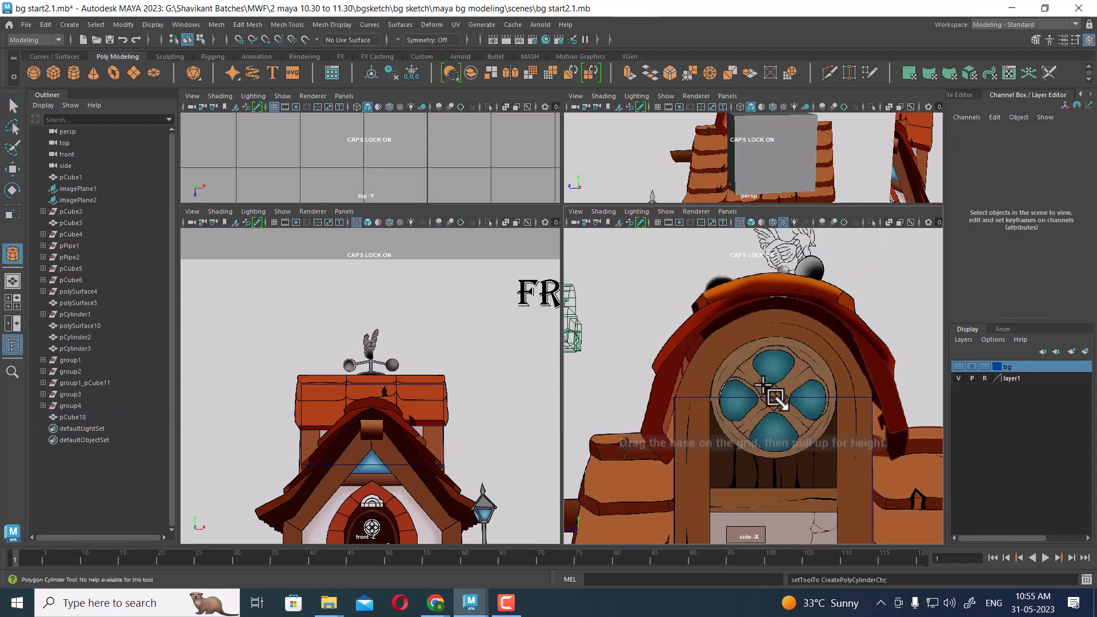
left_click_drag(774, 400, 784, 466)
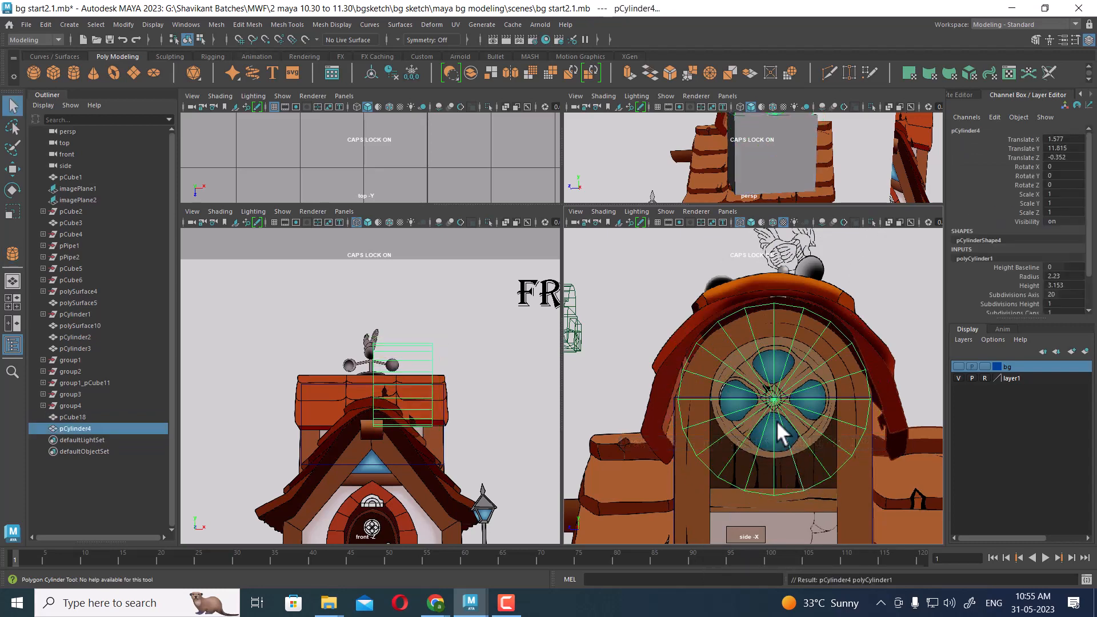
scroll(528, 420, "up", 1)
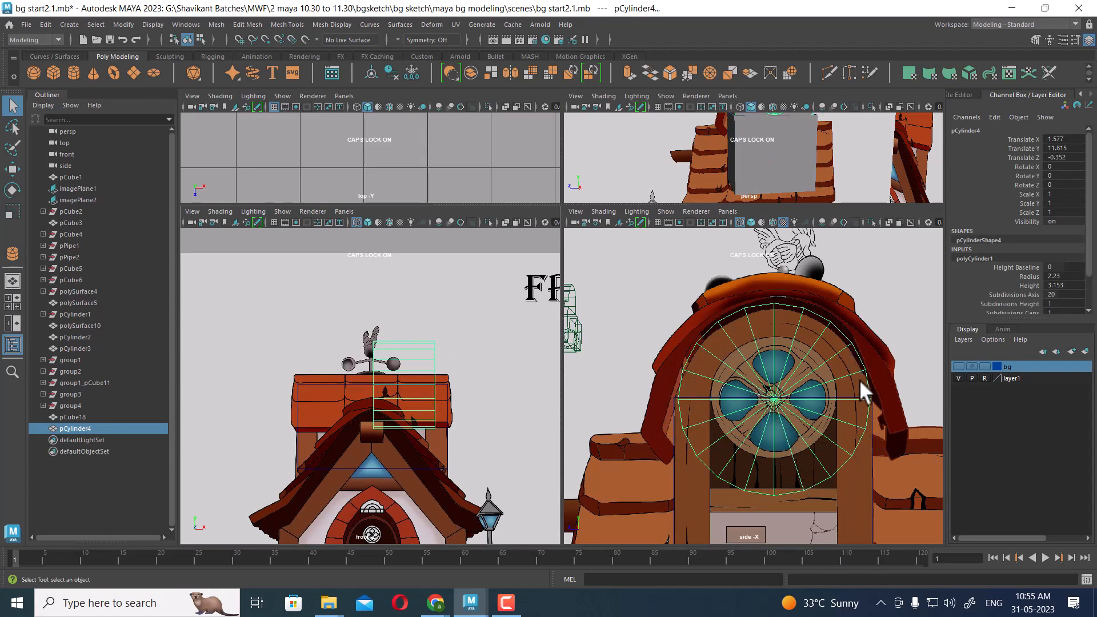
right_click_drag(772, 263, 770, 294)
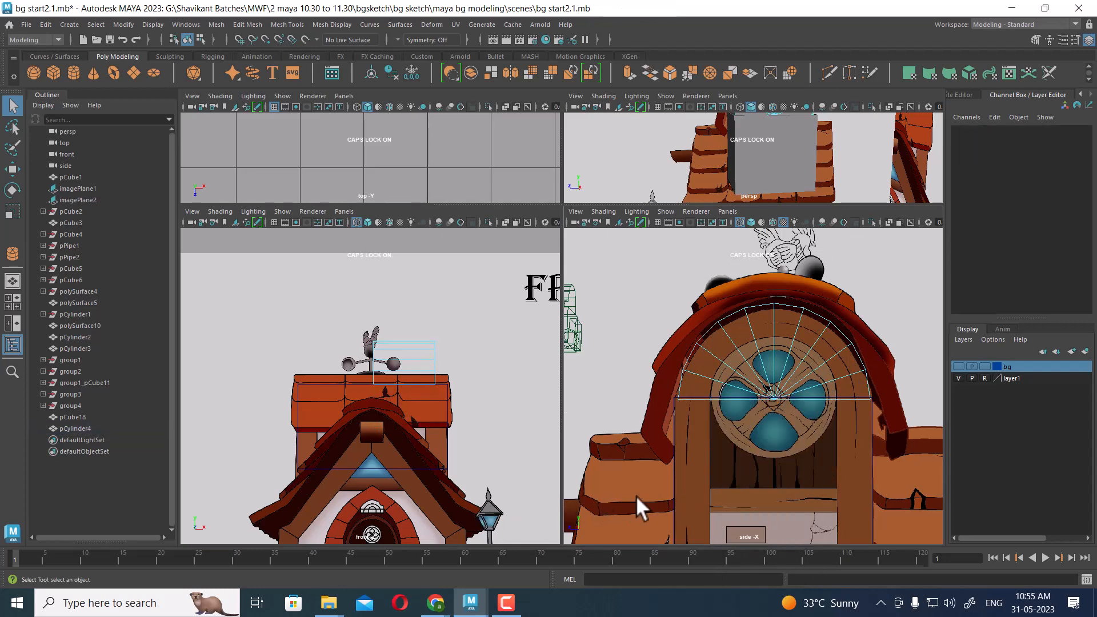
middle_click_drag(789, 171, 791, 196, "alt")
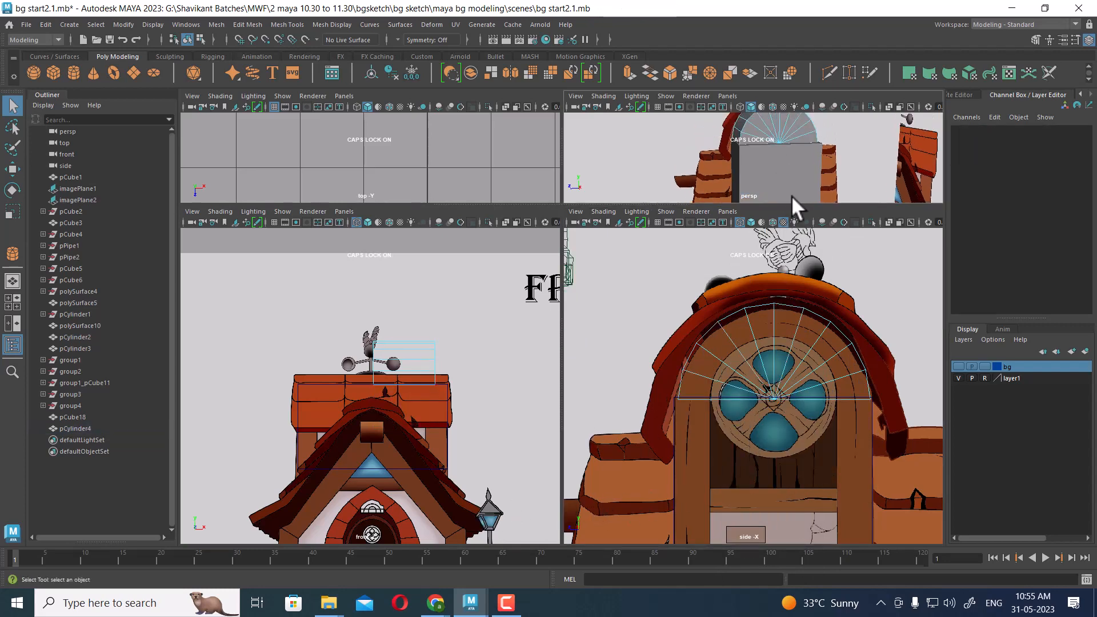
Return the half cylinder to object mode in the perspective view and delete the cube beneath it.
key("space")
left_click_drag(735, 265, 725, 351, "alt")
right_click_drag(640, 246, 767, 152)
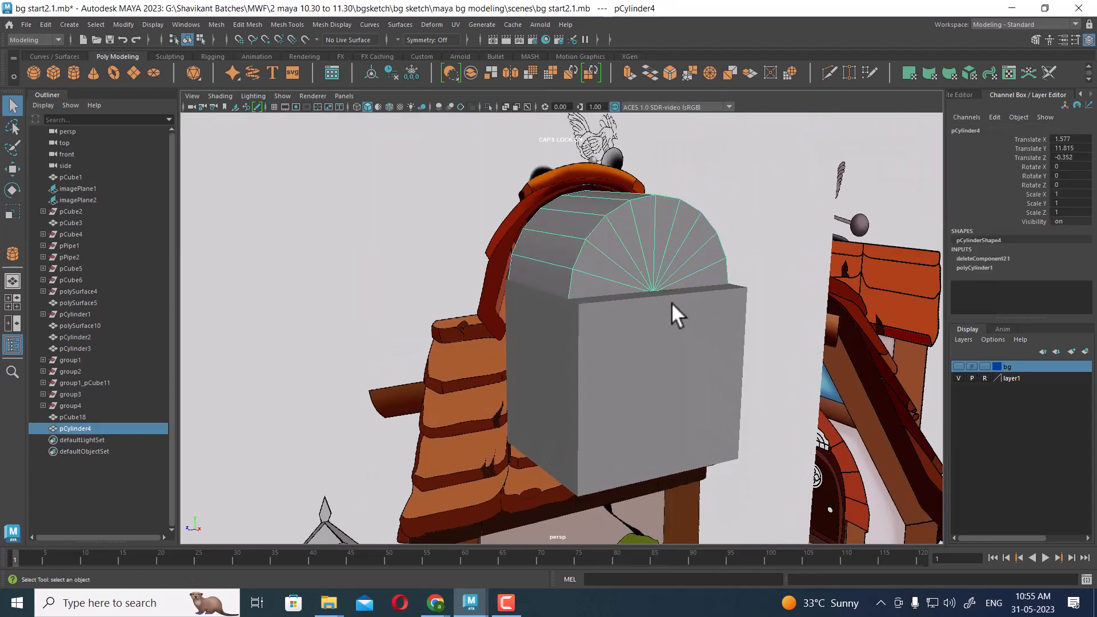
left_click(644, 347)
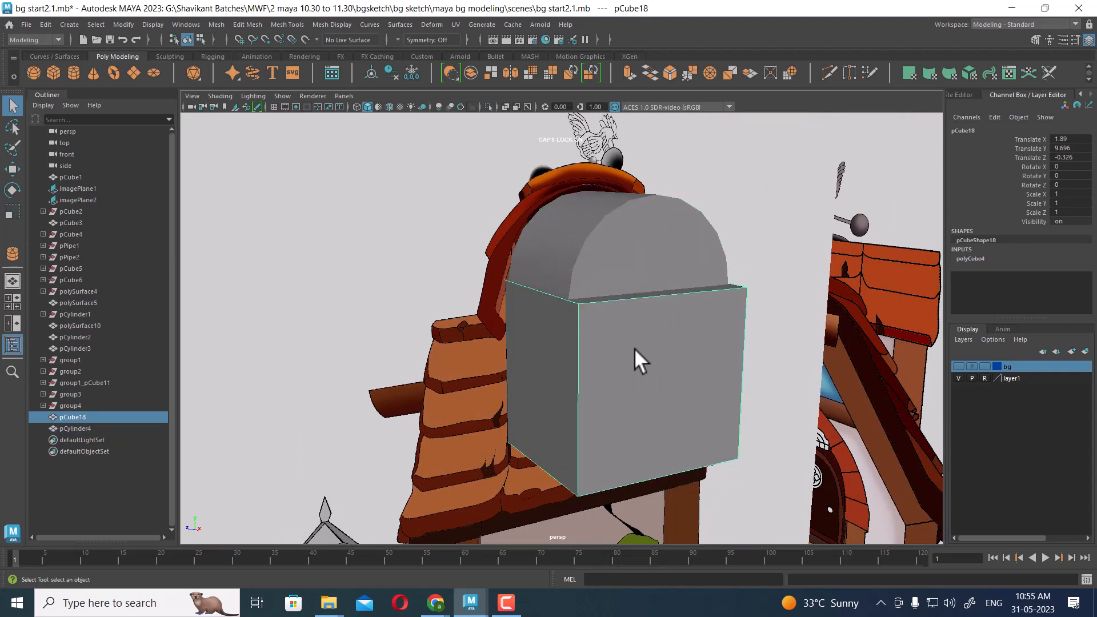
key("Delete")
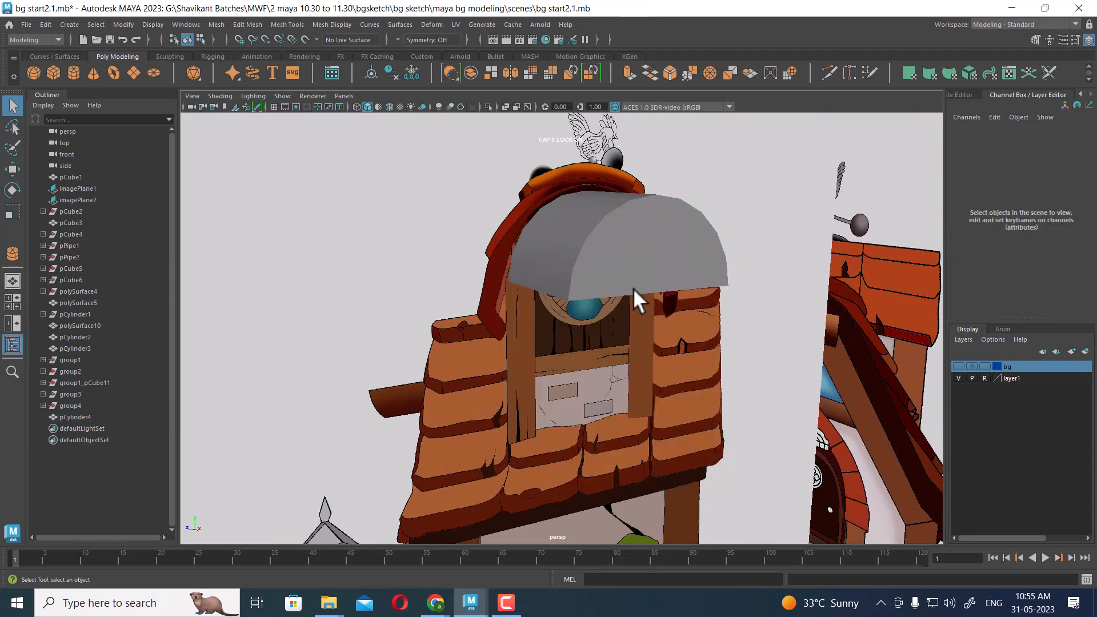
Select the half cylinder's lower border edges and extrude them straight down to the base of the dormer's wooden posts in the side reference.
left_click(633, 290)
left_click_drag(633, 290, 697, 193, "alt")
right_click_drag(697, 193, 696, 149)
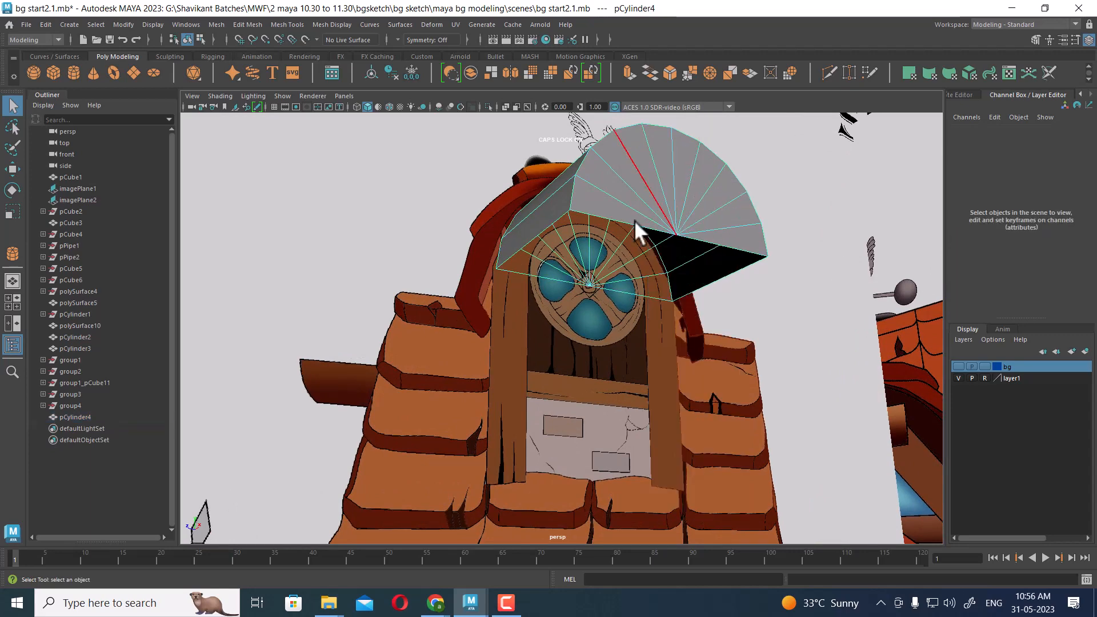
left_click(553, 220)
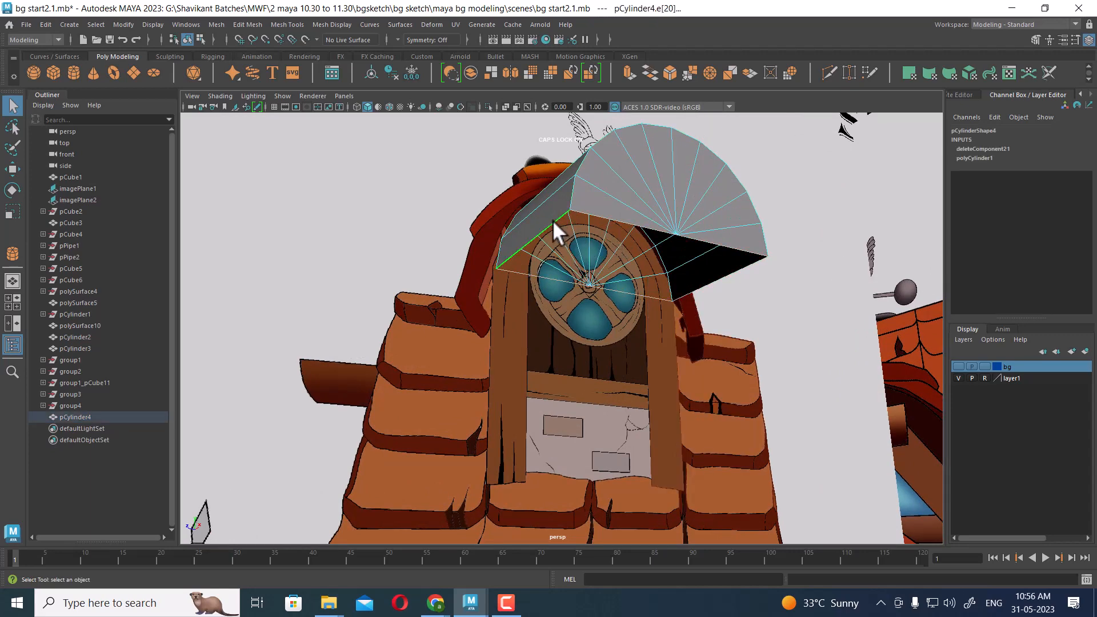
key("w")
key("space")
scroll(779, 370, "down", 4)
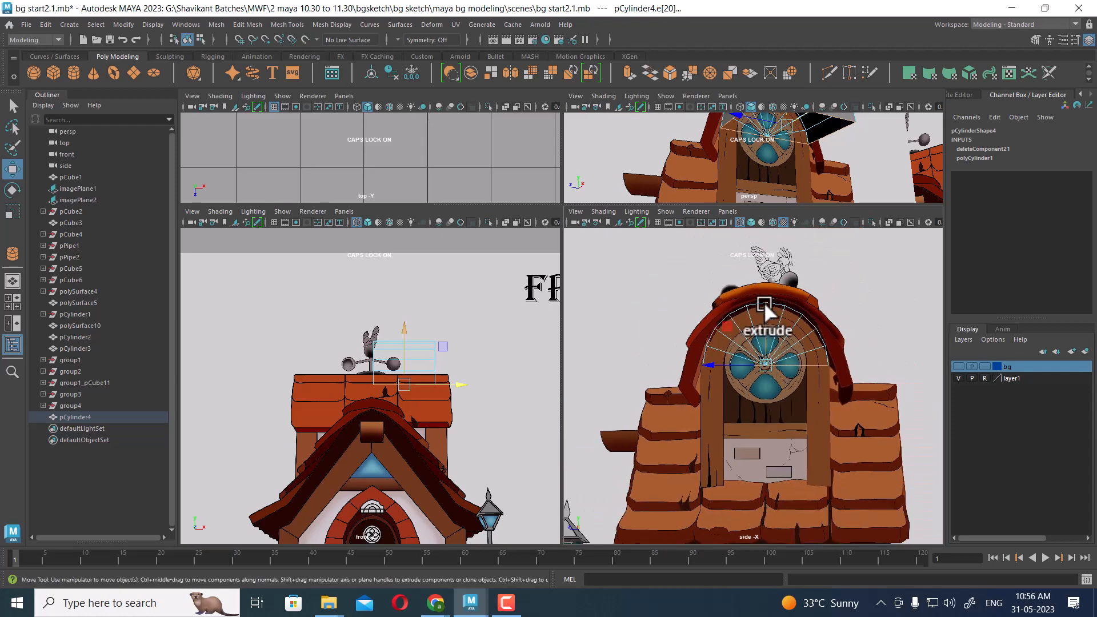
left_click_drag(765, 306, 776, 428, "shift")
scroll(766, 368, "up", 1)
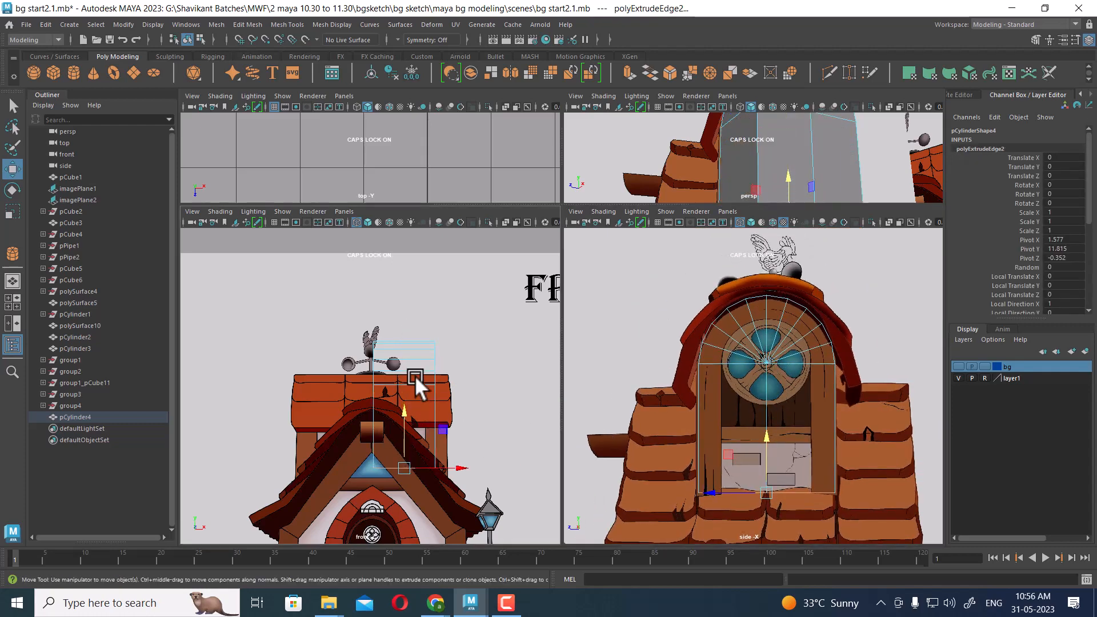
Move the vertices at the arched block's left end outward to the dormer's left post in the front reference.
right_click_drag(403, 272, 371, 244)
left_click_drag(339, 374, 395, 493)
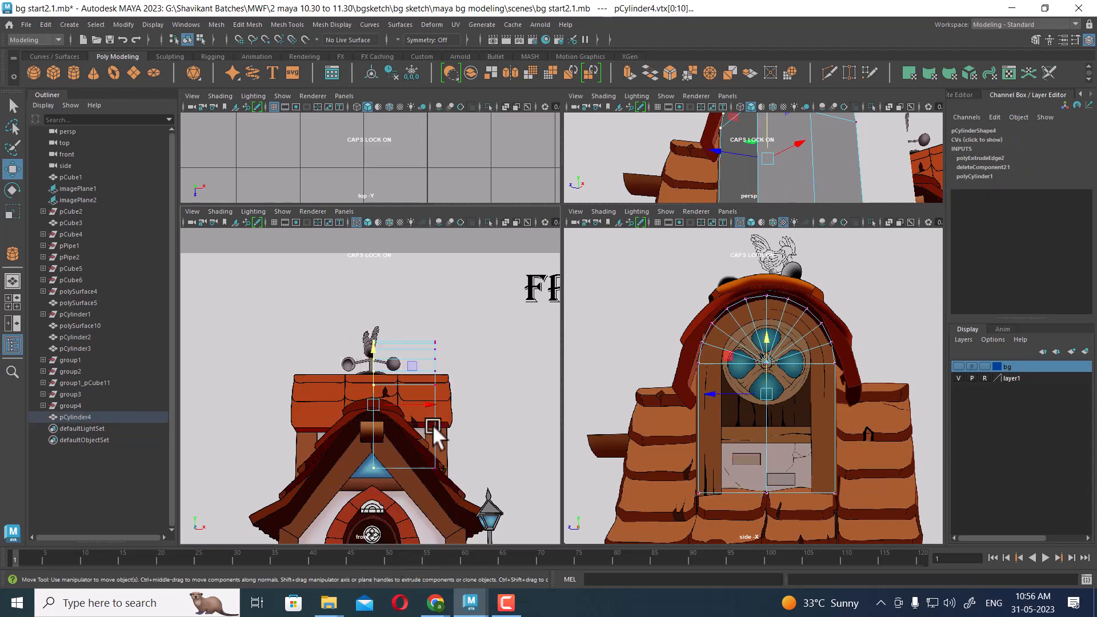
scroll(434, 417, "up", 1)
middle_click_drag(436, 408, 458, 362, "alt")
left_click_drag(458, 362, 367, 372)
scroll(828, 391, "up", 1)
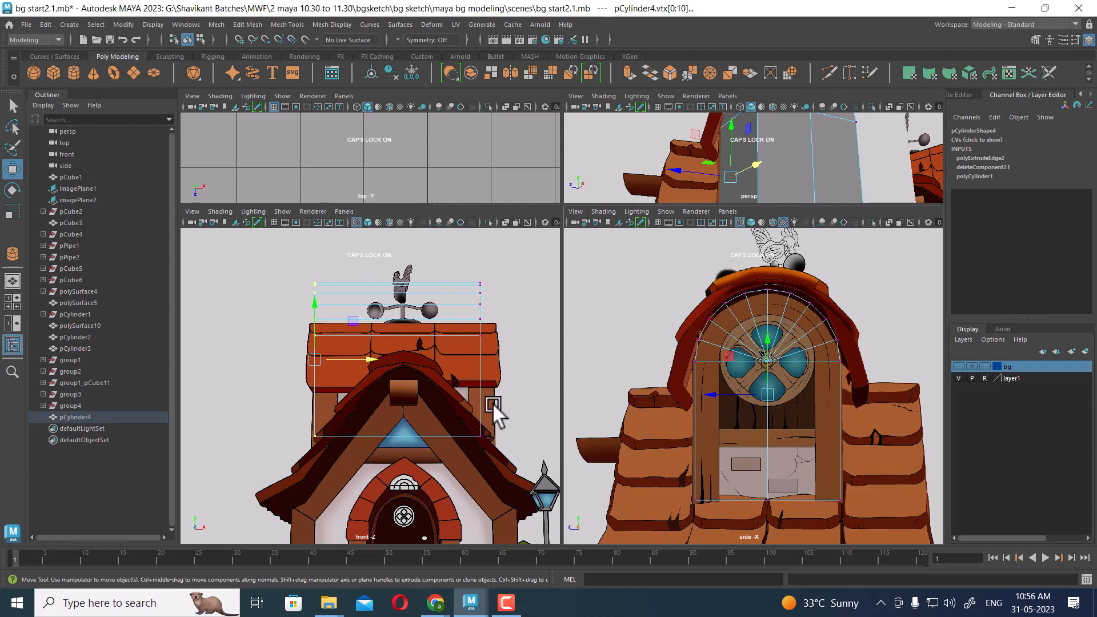
Move the vertices at the block's right end outward to the dormer's right post, and return the block to object mode.
middle_click_drag(492, 402, 448, 399, "alt")
left_click_drag(475, 262, 416, 520)
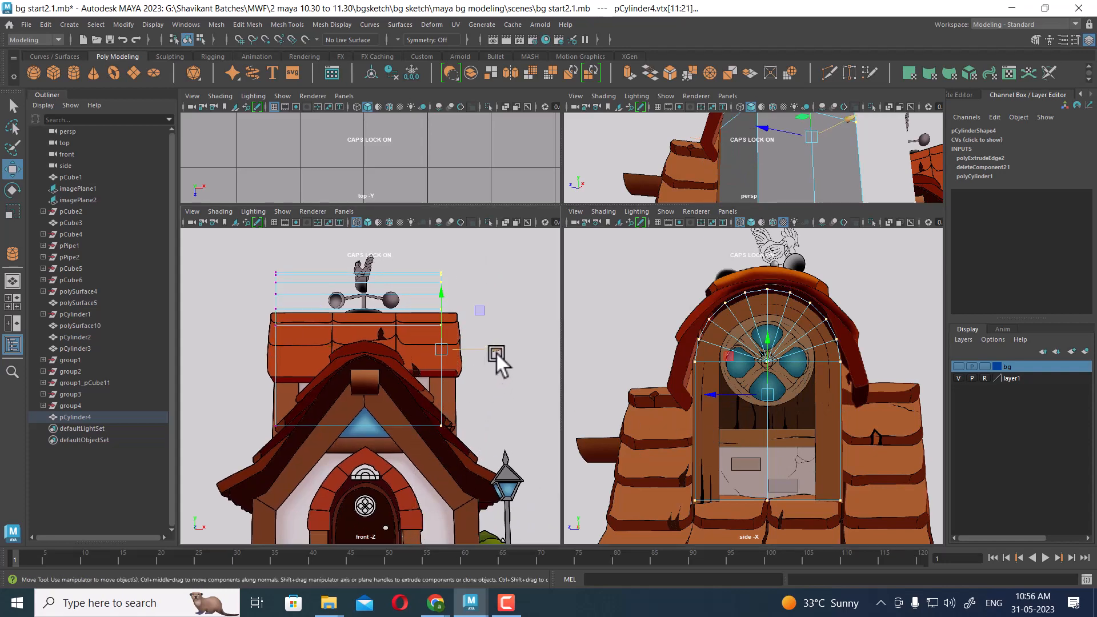
left_click(500, 350)
left_click(275, 221)
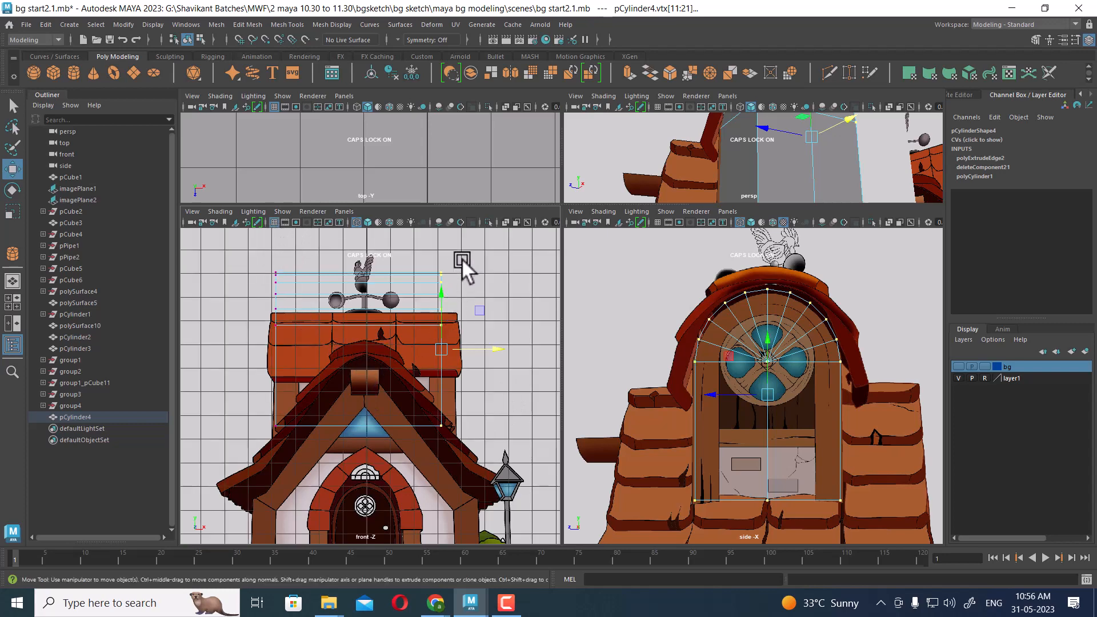
left_click_drag(495, 349, 509, 344)
right_click_drag(799, 262, 884, 226)
left_click(730, 400)
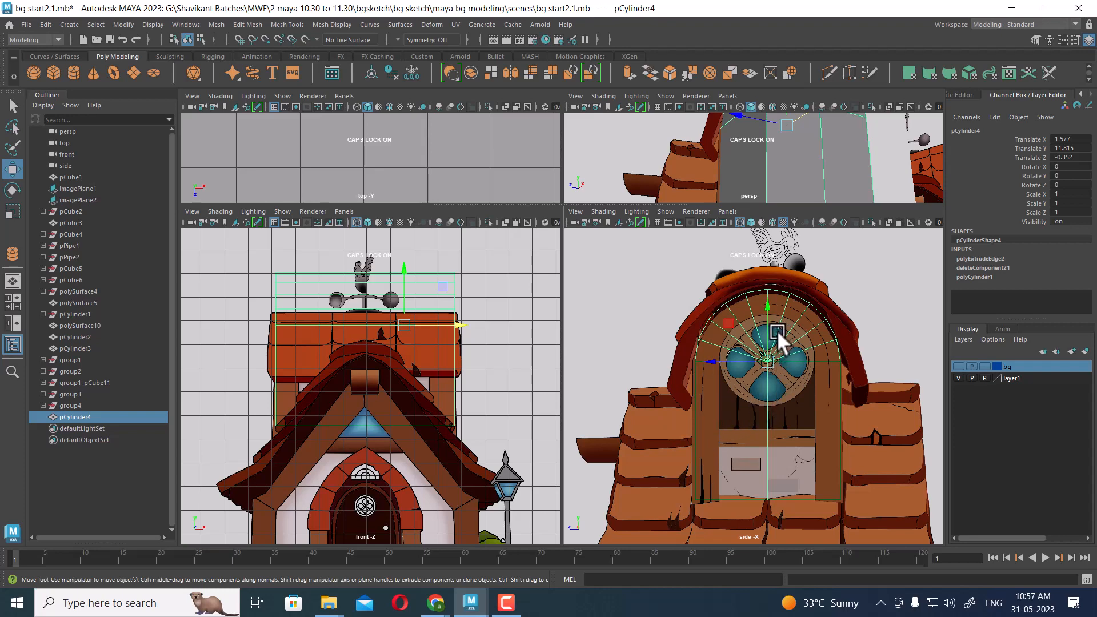
Duplicate the arched block, put the duplicate on a new display layer and hide that layer.
scroll(452, 371, "up", 1)
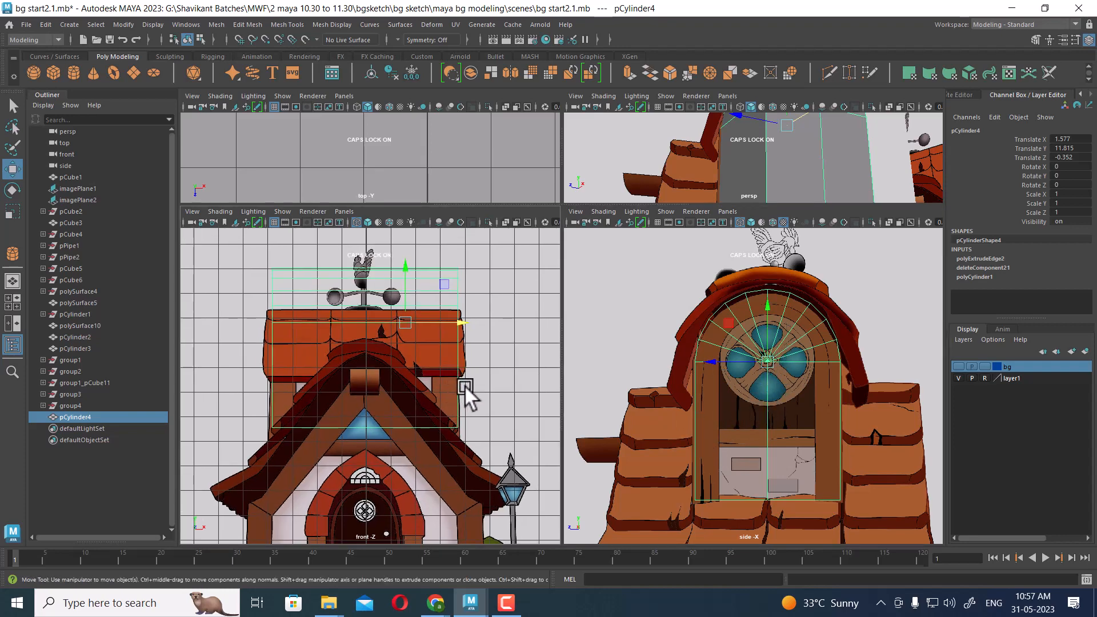
key("ctrl+d")
left_click(1086, 352)
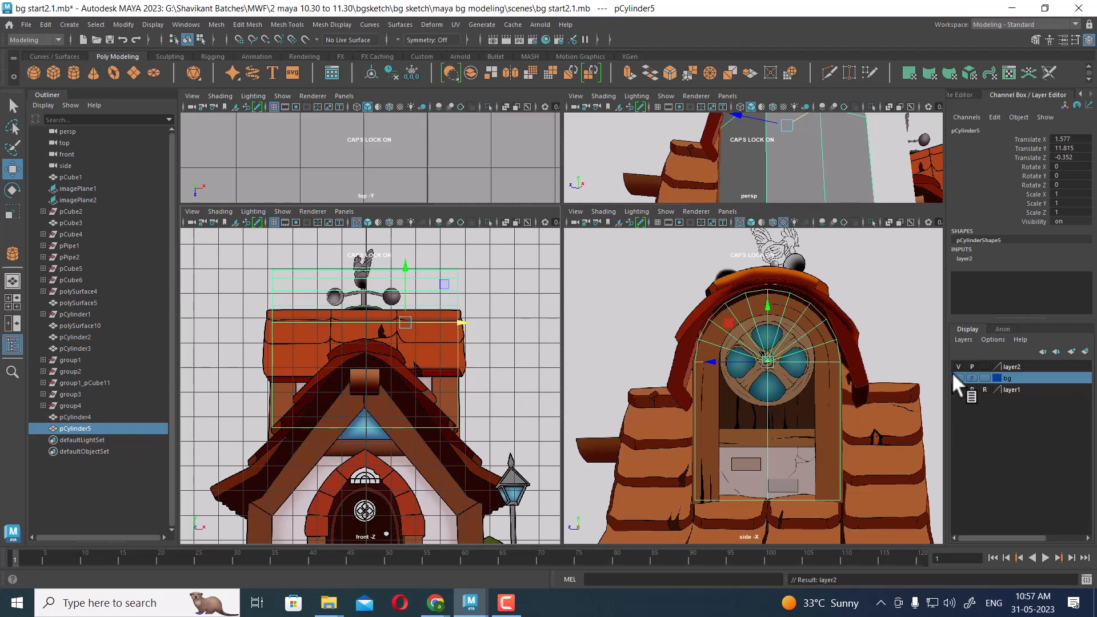
left_click(957, 365)
Delete the end cap faces of the original arched block, leaving only its outer shell.
left_click(796, 358)
right_click(782, 316)
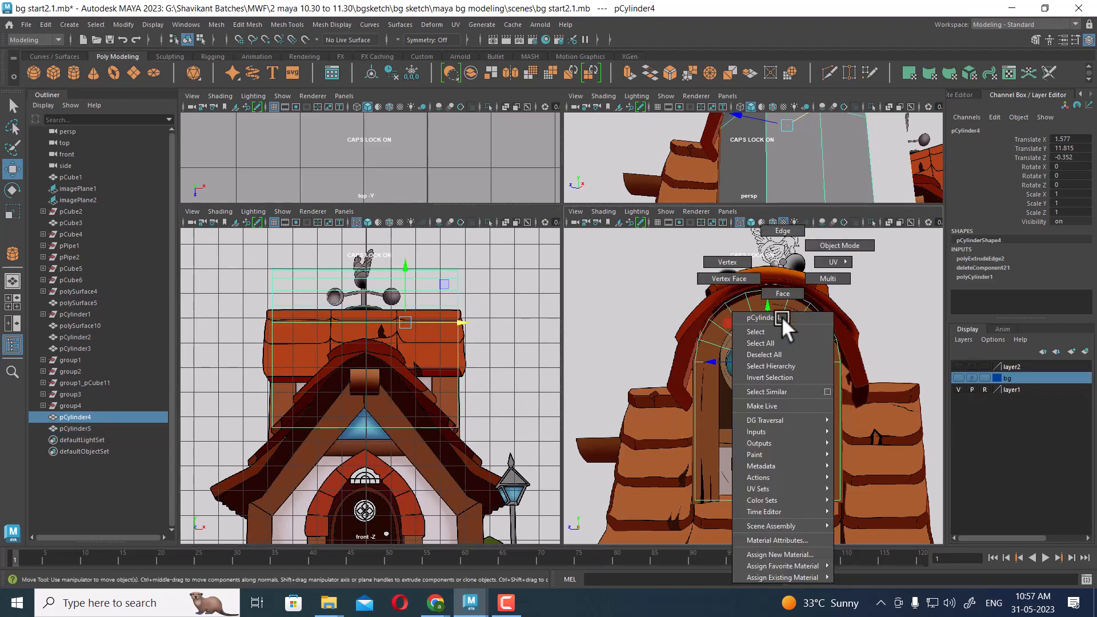
left_click(783, 293)
left_click_drag(772, 530, 743, 337)
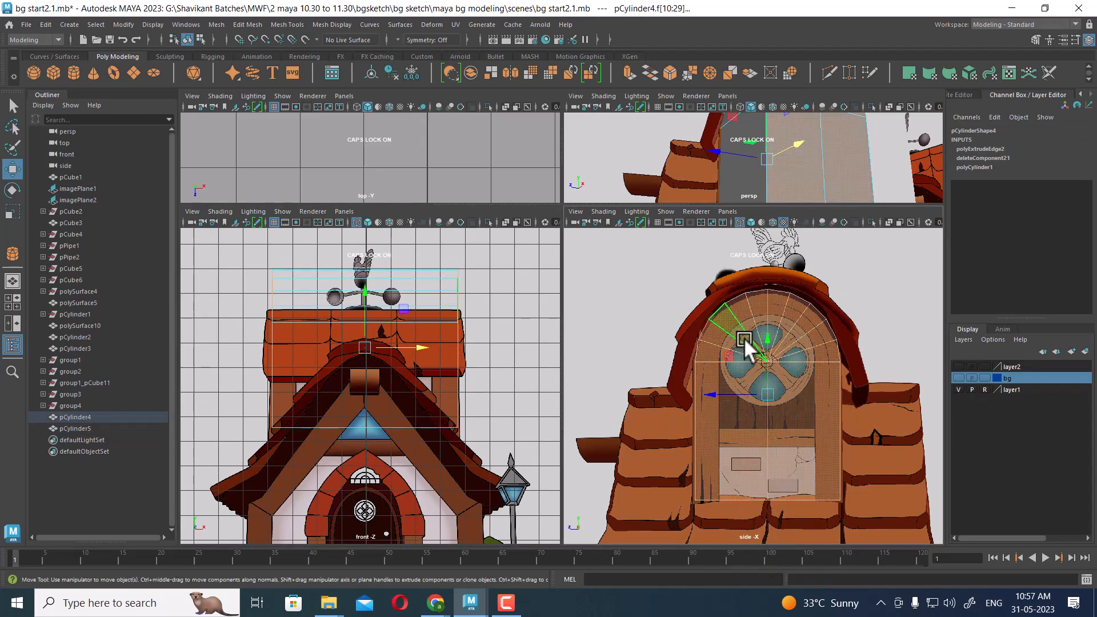
key("Delete")
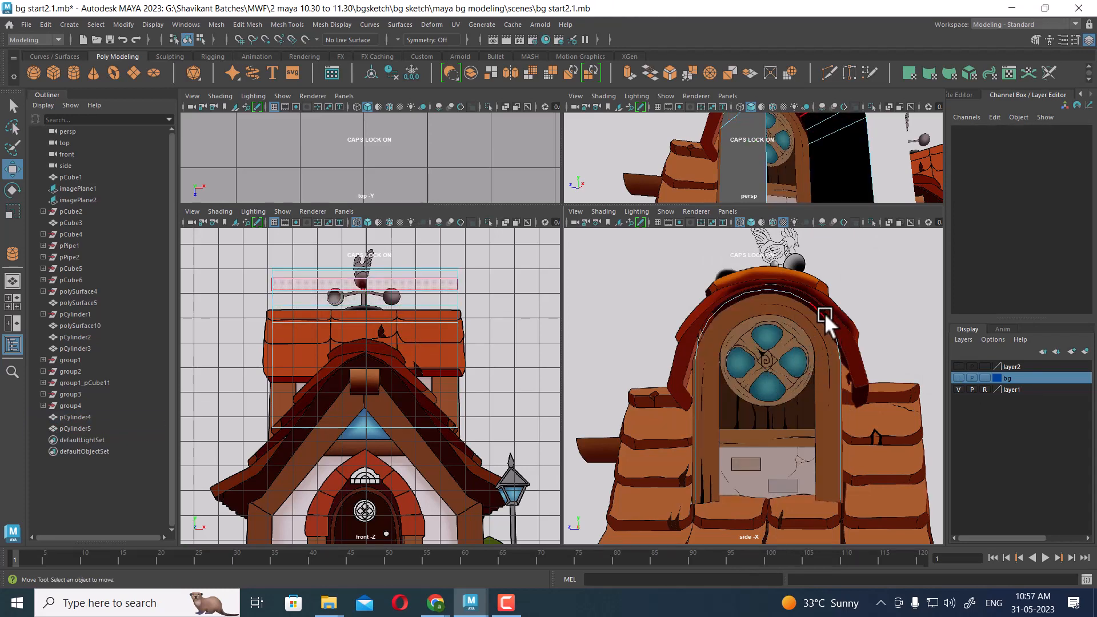
Extrude all of the shell's faces inward by about 0.75 to form an arched frame, and show layer2 again.
right_click(403, 262)
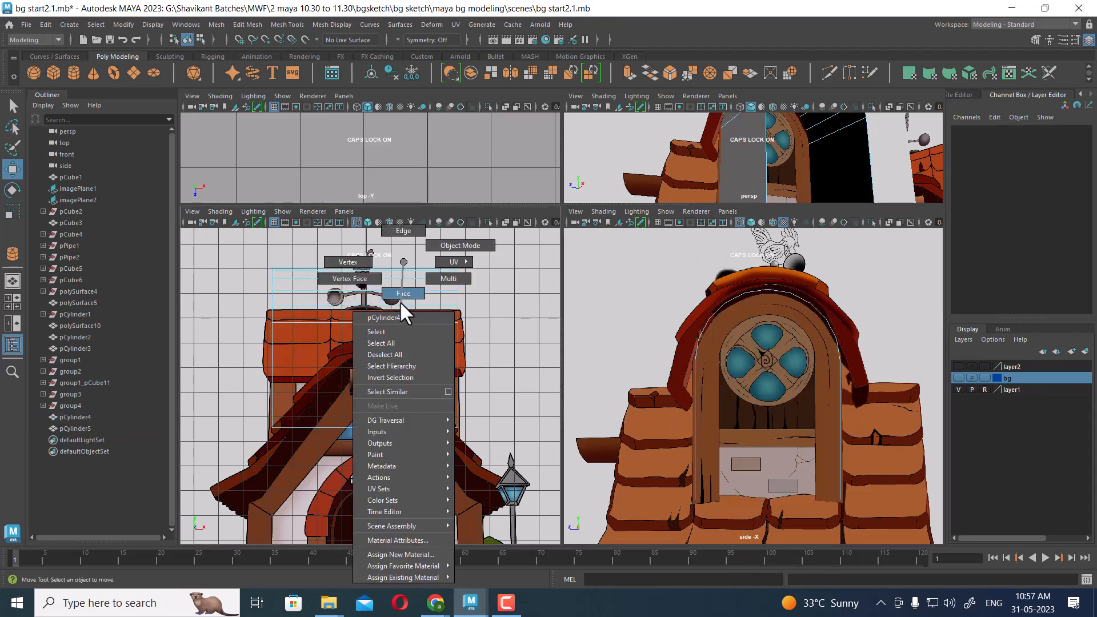
left_click(402, 296)
scroll(489, 286, "down", 3)
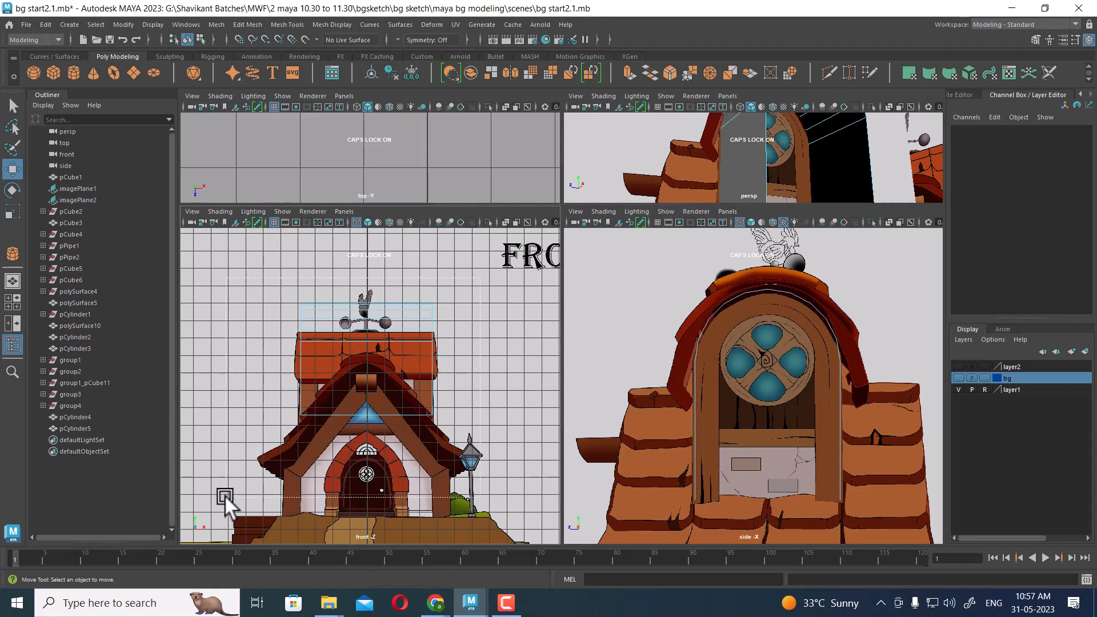
left_click_drag(224, 495, 458, 268)
right_click(671, 304, "shift")
left_click(671, 336)
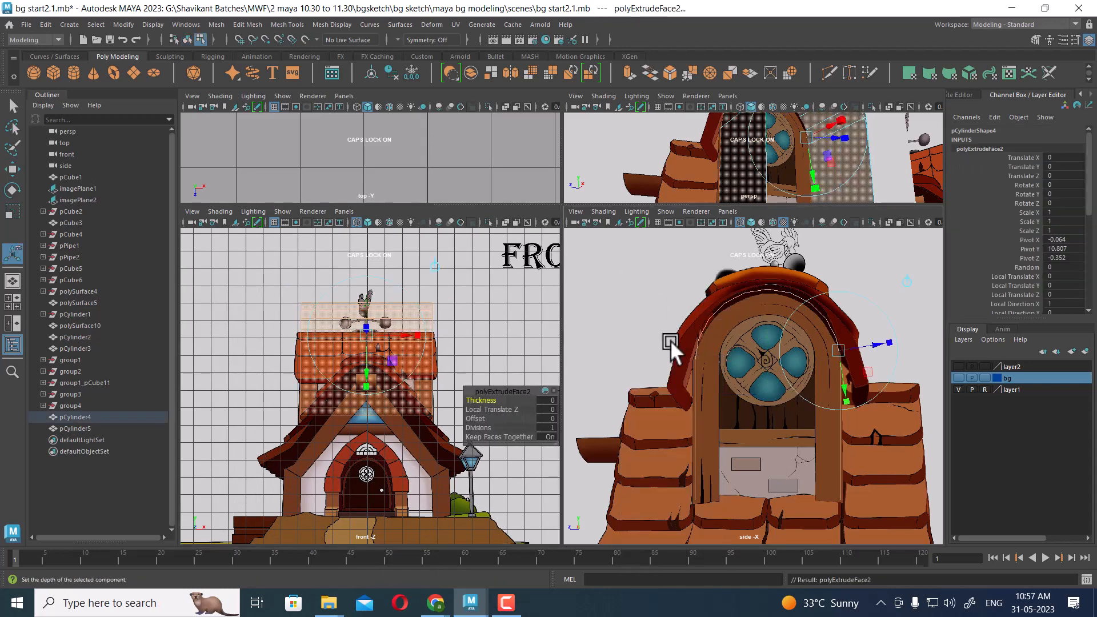
left_click_drag(873, 348, 849, 348)
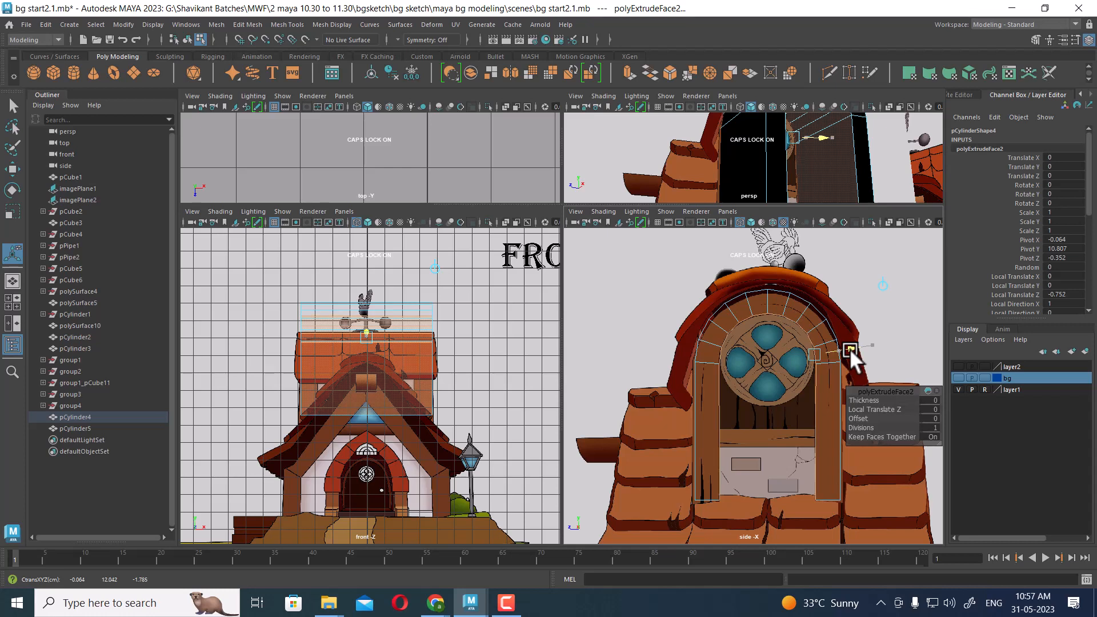
right_click_drag(721, 261, 828, 208)
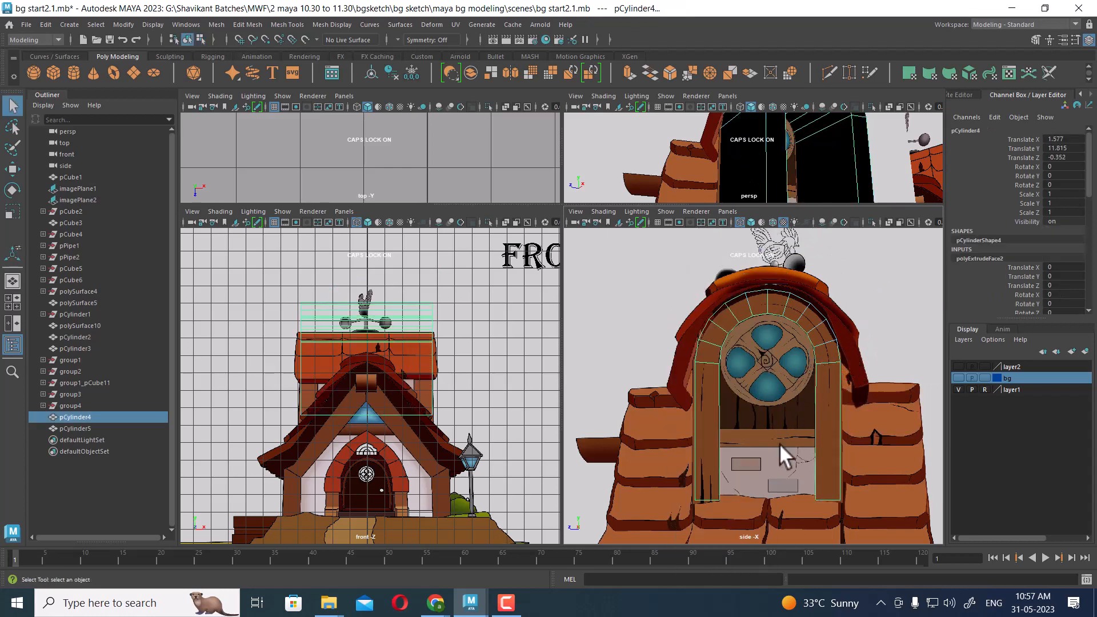
left_click(959, 367)
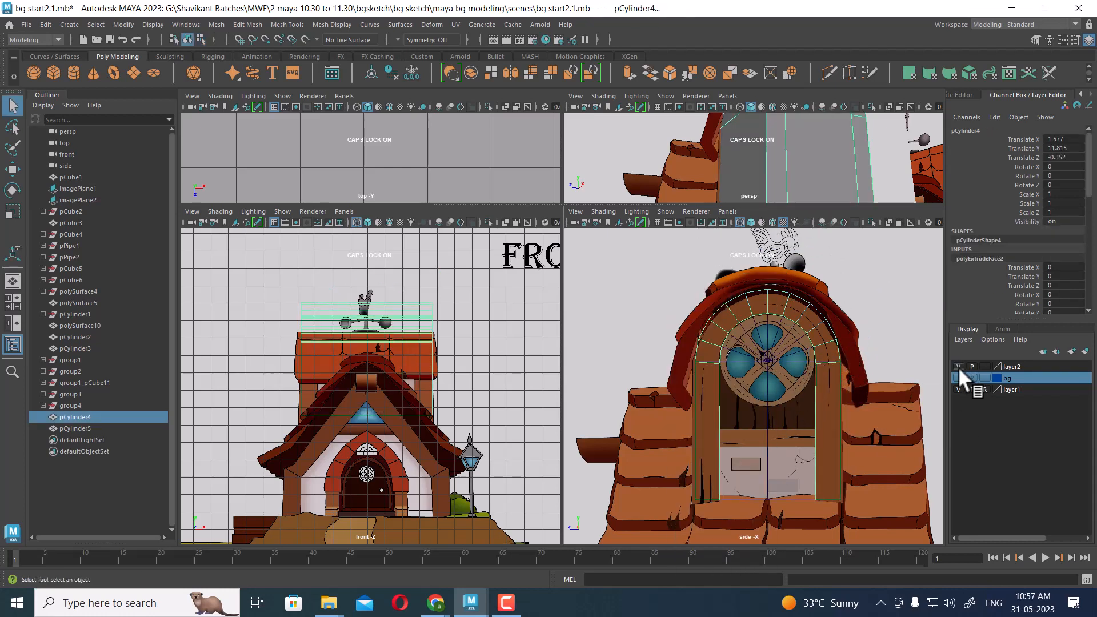
Scale the arched frame to about 0.099 in X and move it to the dormer's front end at about X 3.495.
key("space")
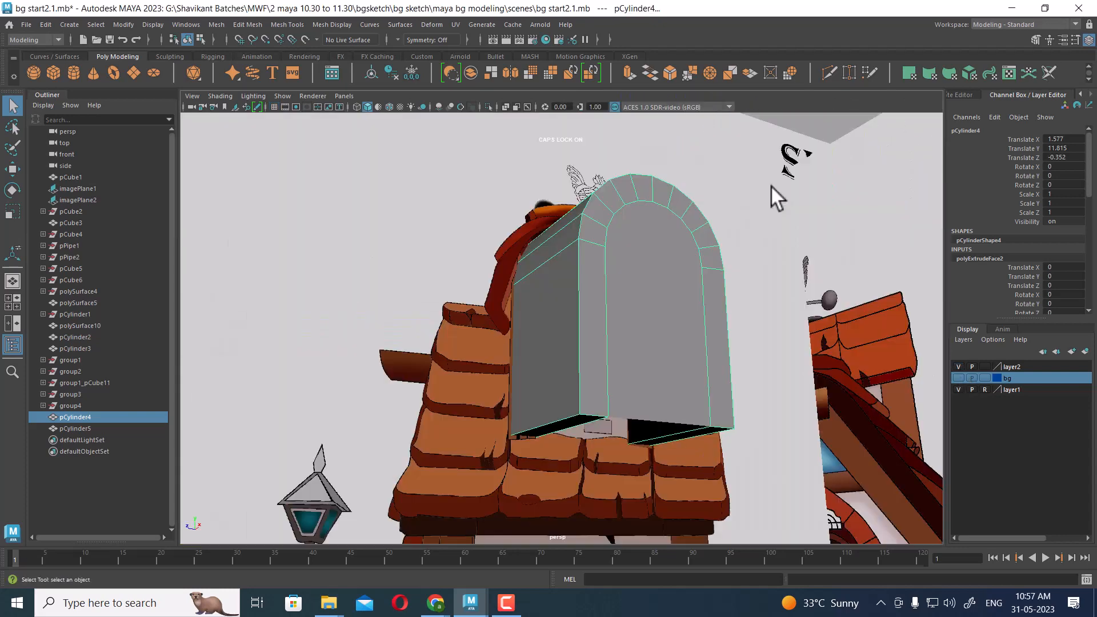
left_click_drag(771, 185, 735, 333, "alt")
scroll(706, 317, "up", 3)
left_click_drag(700, 238, 694, 310, "alt")
key("r")
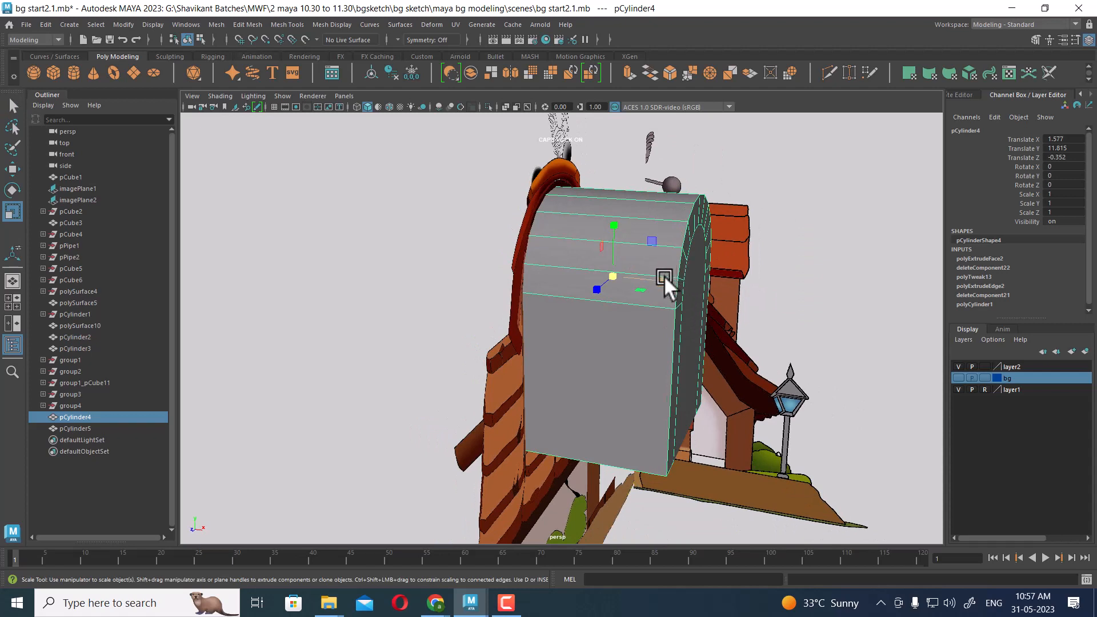
left_click_drag(663, 277, 750, 295)
key("w")
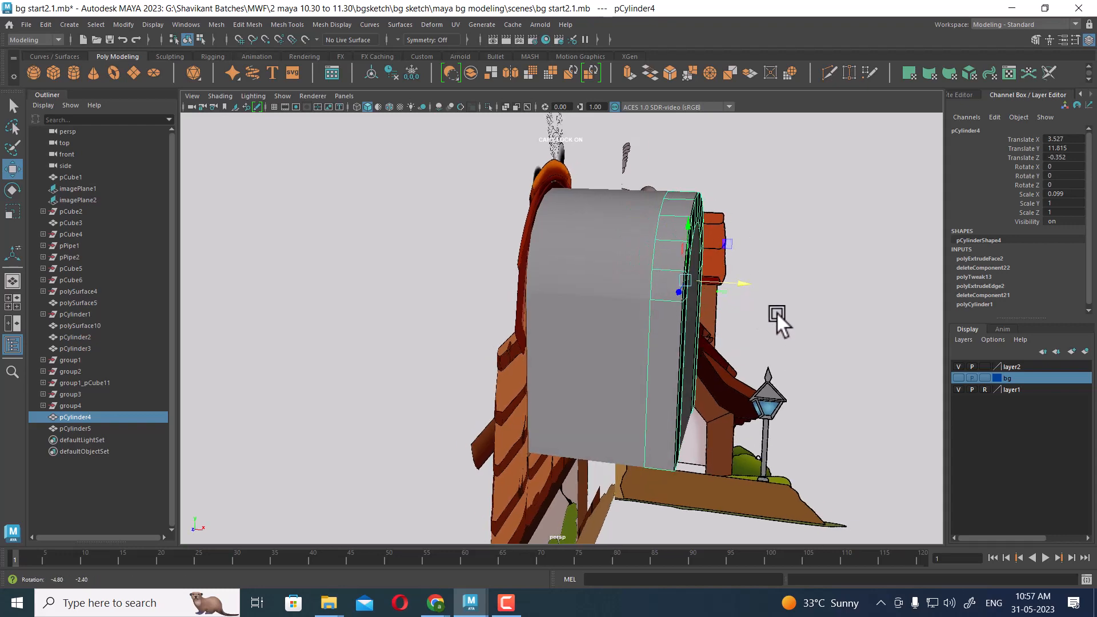
key("space")
scroll(502, 356, "up", 3)
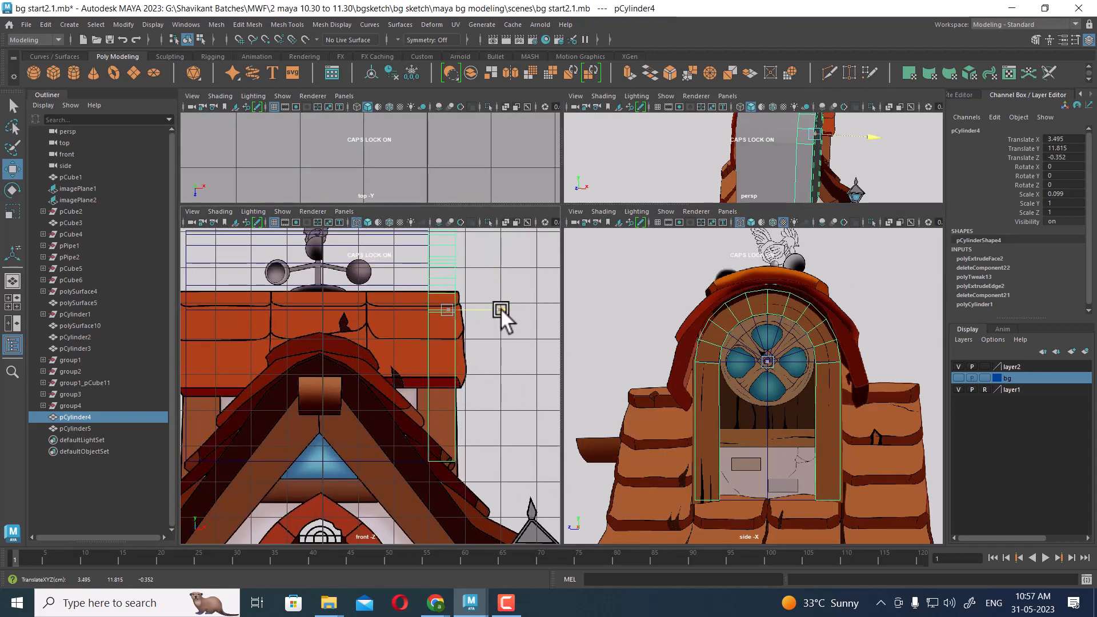
Select the solid duplicate and move its right-end vertices slightly inward to about X 3.81, behind the frame's face.
left_click(760, 420)
left_click(770, 497)
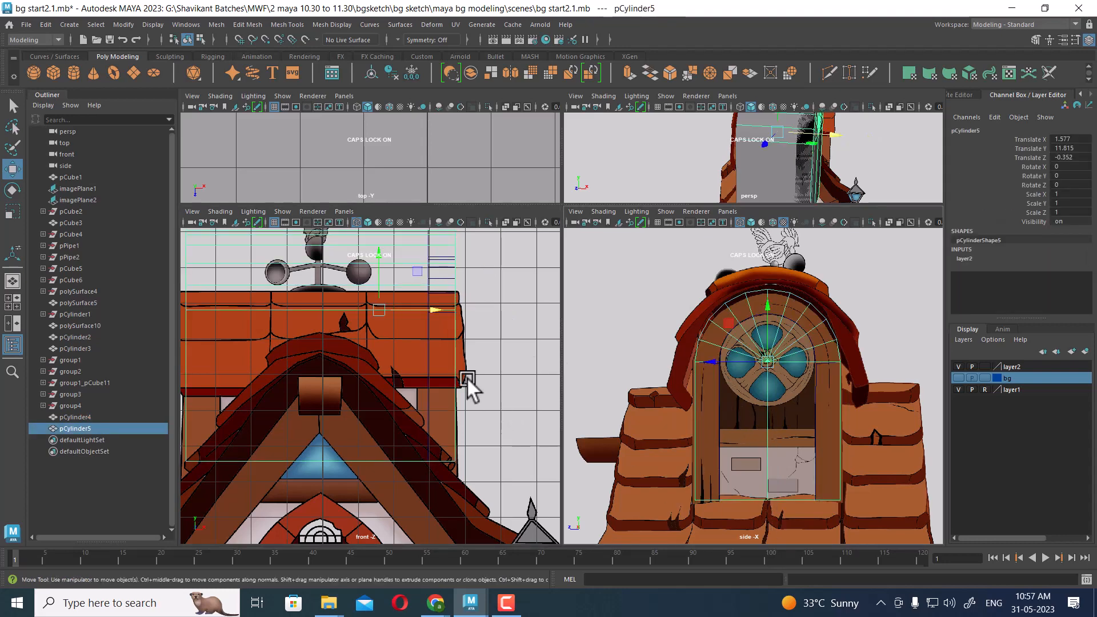
scroll(468, 378, "down", 3)
right_click(480, 293)
left_click(426, 262)
scroll(406, 297, "down", 1)
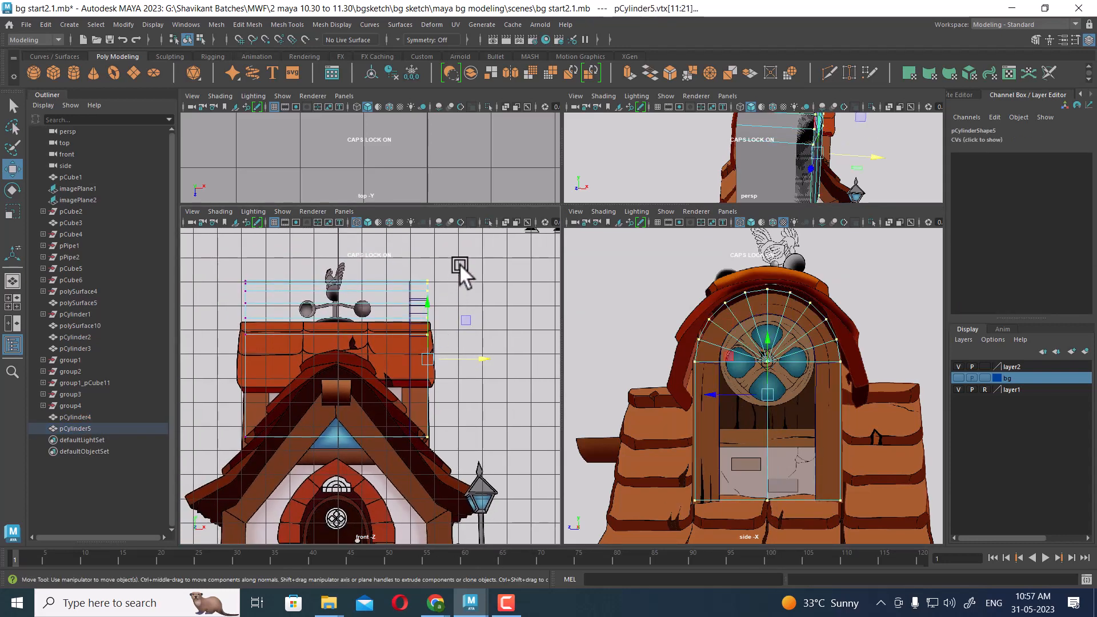
left_click_drag(489, 357, 480, 358)
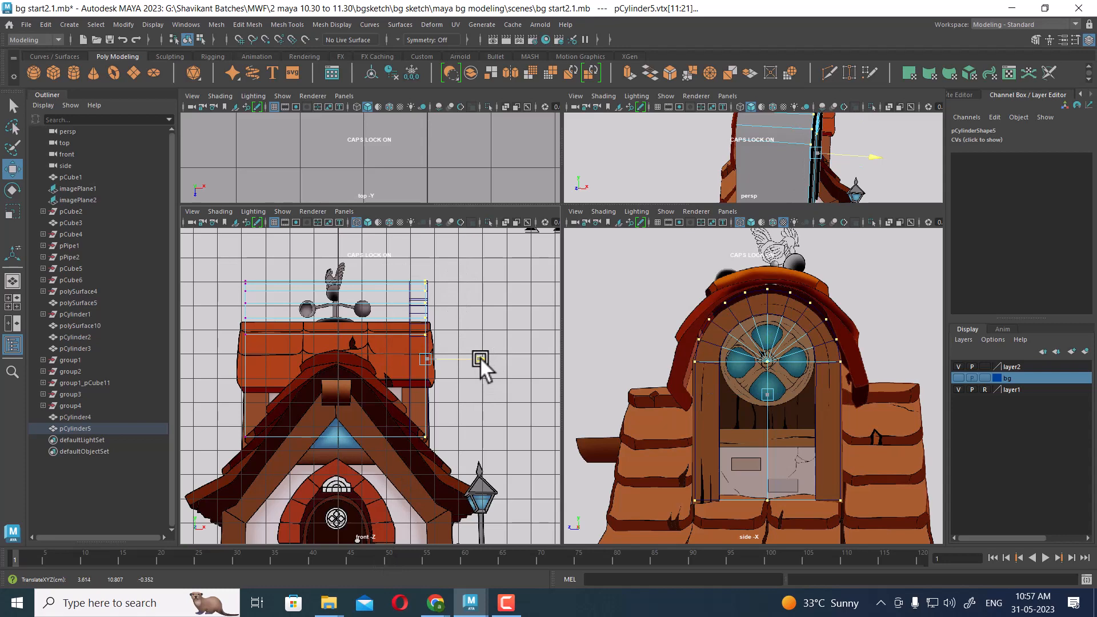
Reverse the normals on all faces of the black arched frame and return it to object mode.
left_click_drag(801, 184, 777, 177, "alt")
key("space")
left_click_drag(688, 235, 698, 268, "alt")
right_click_drag(672, 230, 746, 173)
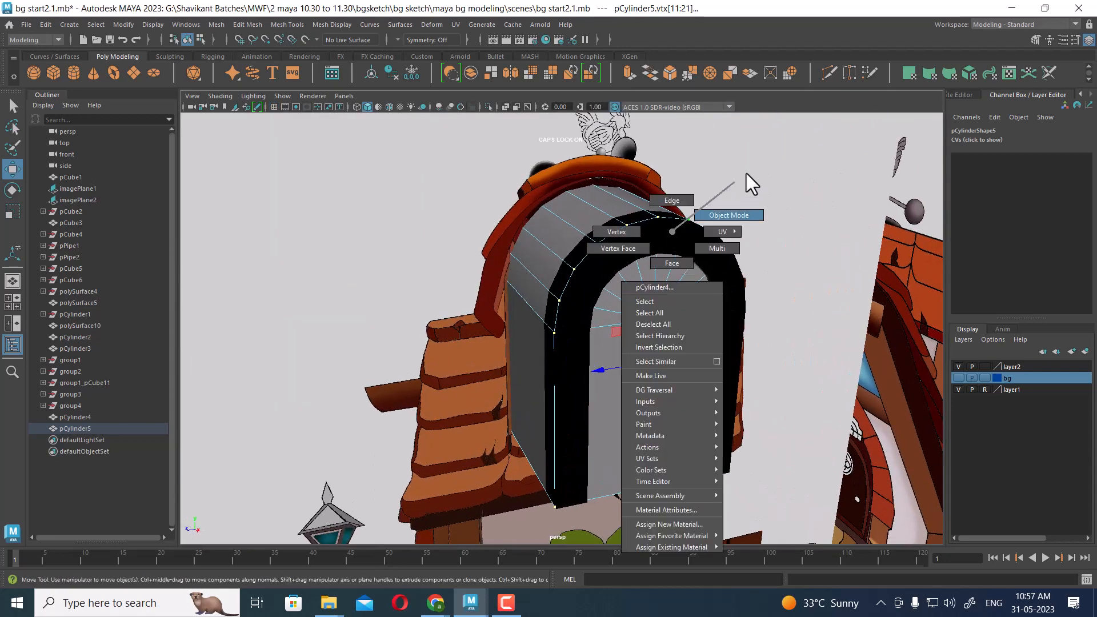
right_click(701, 243)
right_click_drag(704, 278, 704, 279)
double_click(708, 238)
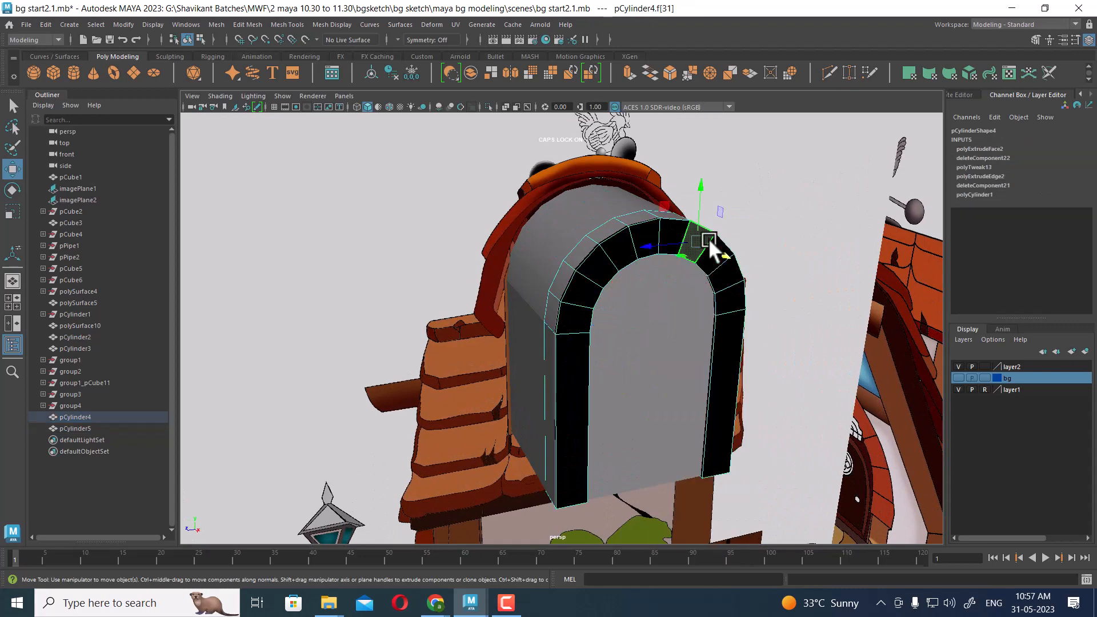
right_click_drag(660, 244, 774, 275, "shift")
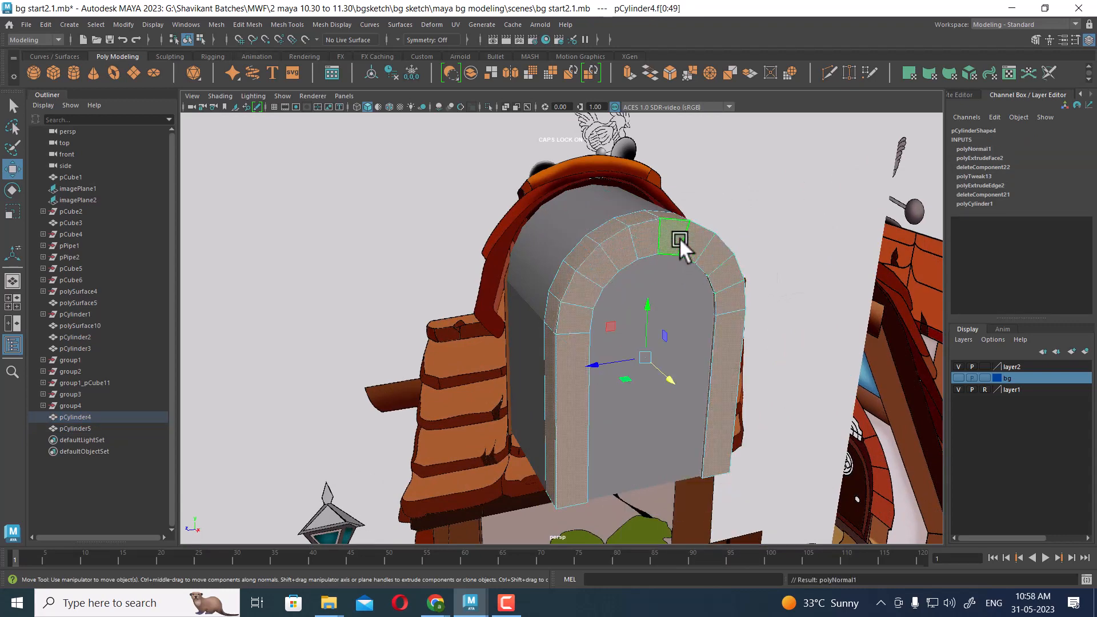
left_click_drag(680, 238, 808, 173, "alt")
key("F8")
scroll(709, 279, "down", 2)
scroll(695, 333, "up", 1)
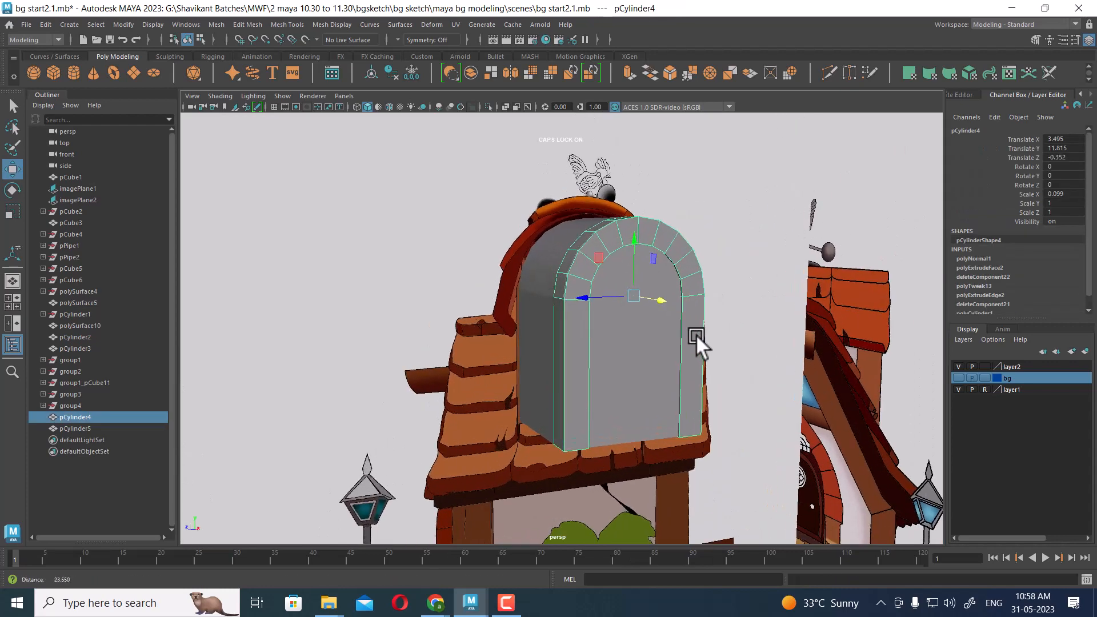
Insert edge loops across both posts of the arched frame at the upper and lower edges of the reference's crossbar.
key("space")
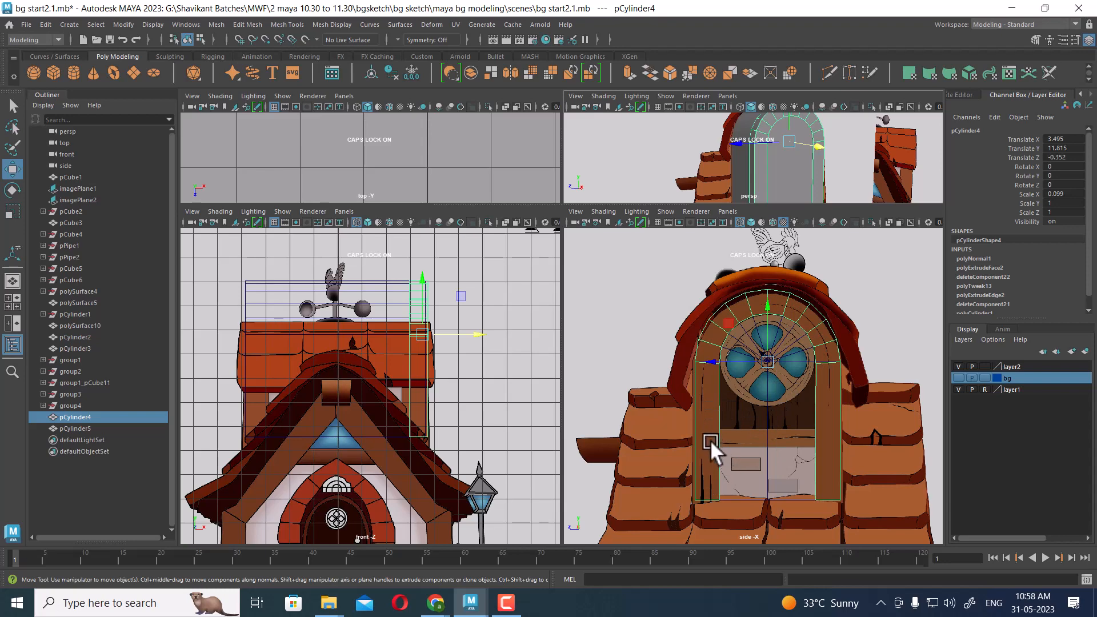
scroll(710, 440, "up", 4)
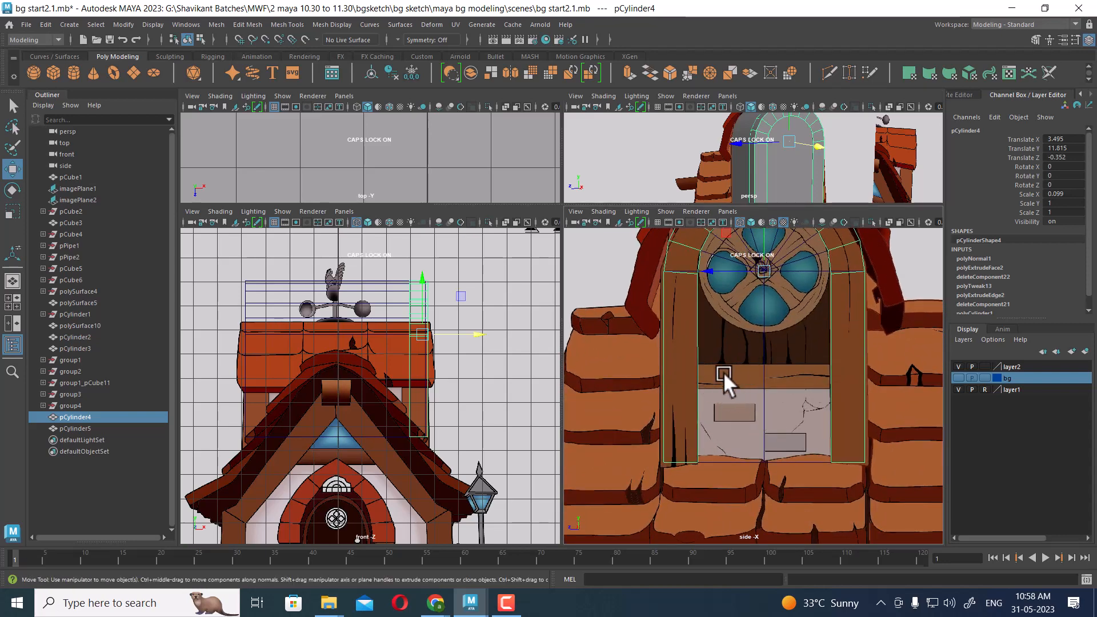
right_click_drag(855, 322, 791, 290)
right_click_drag(698, 377, 737, 395, "alt")
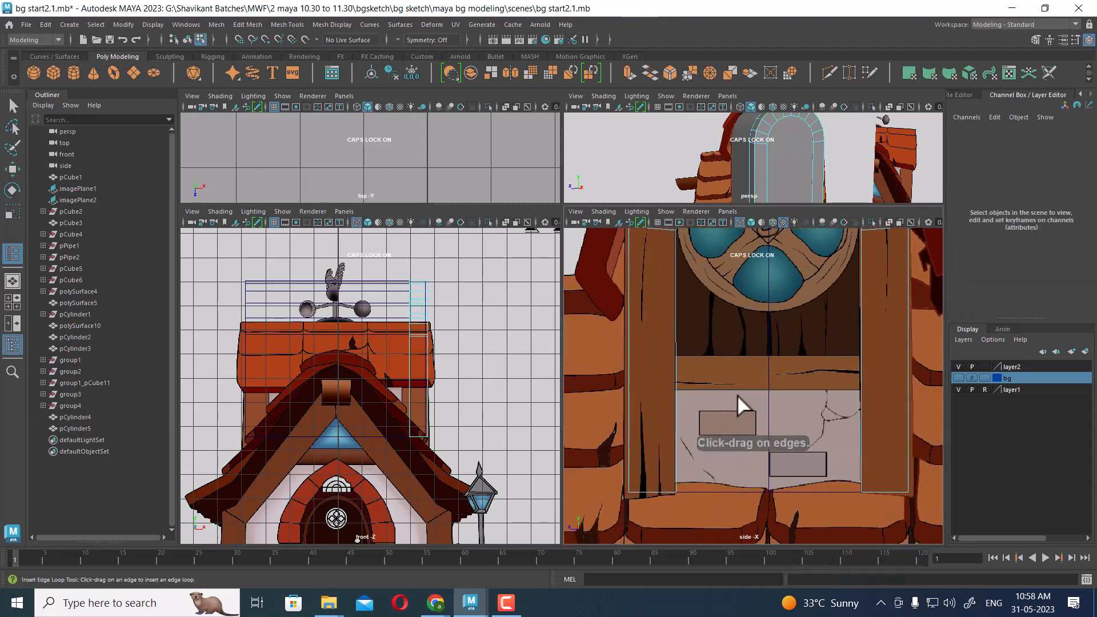
key("space")
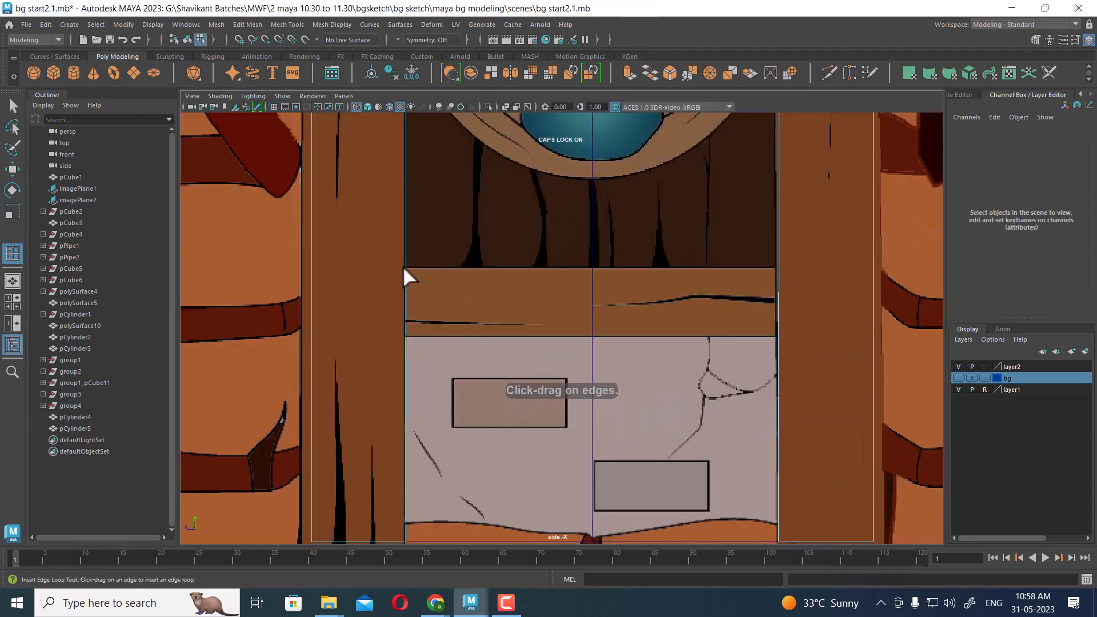
left_click_drag(403, 266, 403, 265)
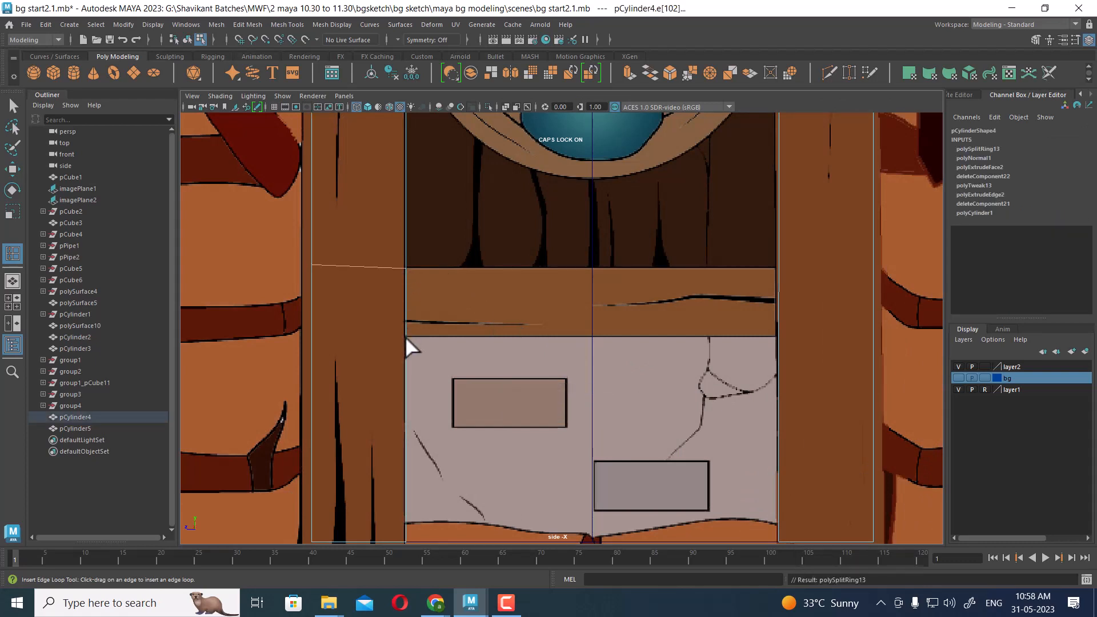
left_click_drag(406, 336, 406, 334)
left_click_drag(783, 269, 778, 264)
left_click_drag(777, 337, 777, 338)
key("w")
scroll(794, 331, "down", 5)
key("space")
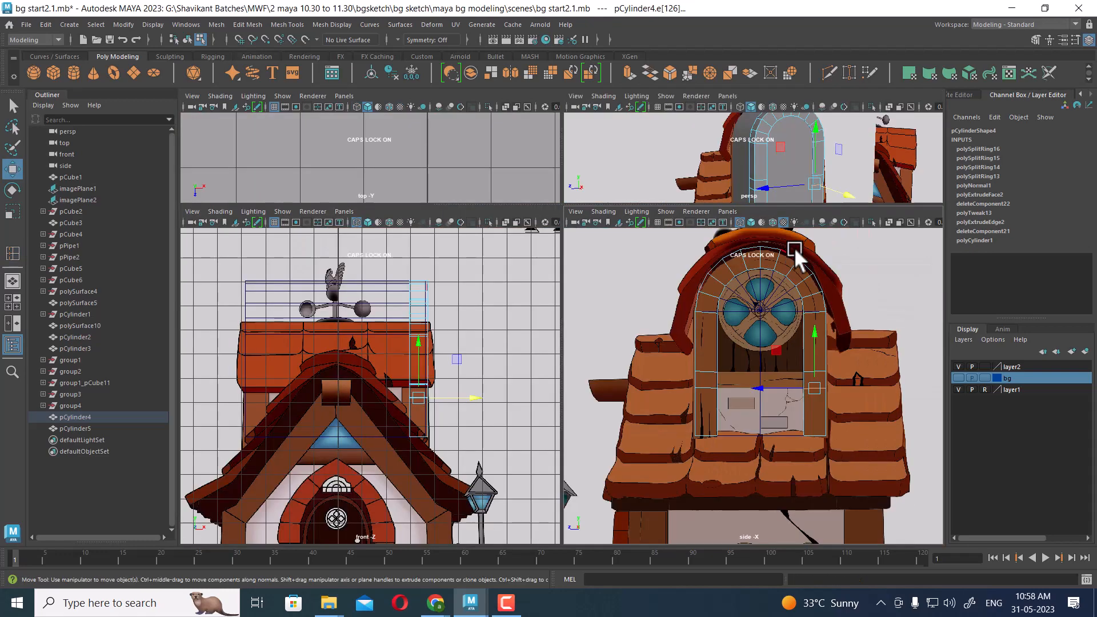
Isolate the arched frame in the perspective view by hiding everything else, and prepare it for face selection.
key("space")
left_click_drag(779, 274, 749, 278, "alt")
right_click_drag(747, 269, 770, 288)
key("ctrl+1")
scroll(743, 368, "up", 3)
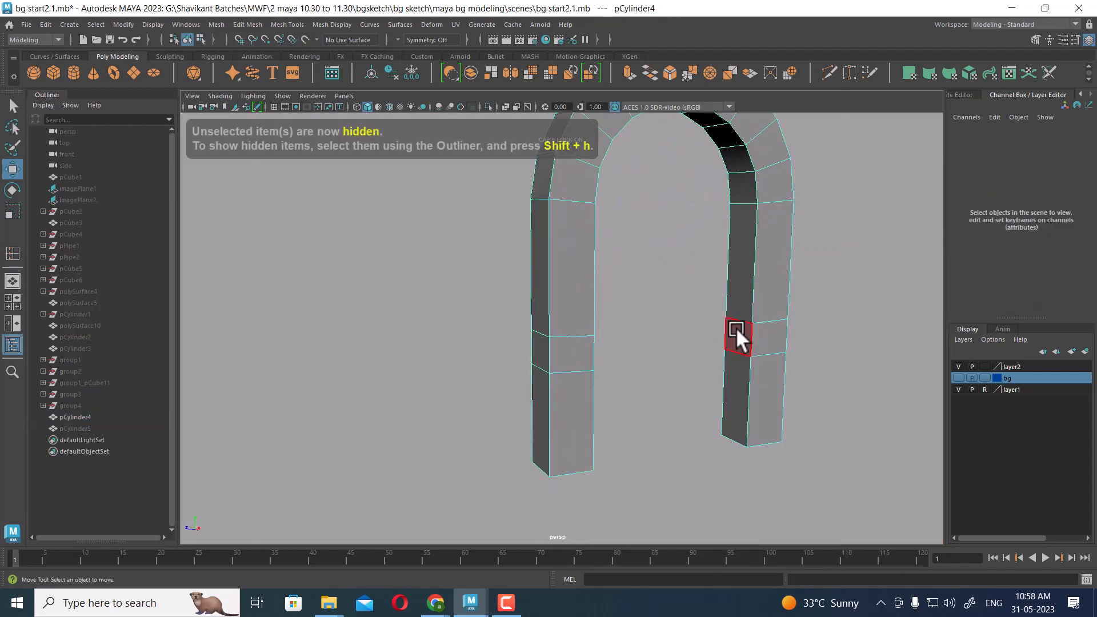
Delete the two facing inner faces between the new loops, bridge the openings into a crossbar, and return to object mode.
left_click(735, 337)
left_click_drag(735, 337, 558, 385, "alt")
left_click(437, 342, "shift")
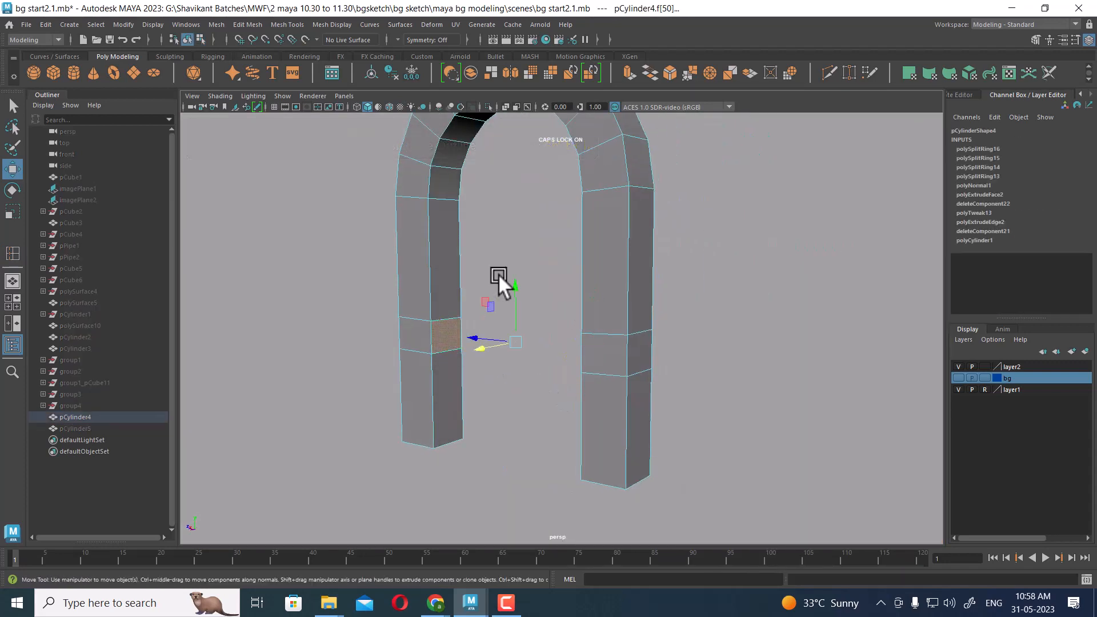
right_click_drag(500, 276, 696, 411, "shift")
left_click_drag(697, 411, 594, 384, "alt")
right_click_drag(594, 384, 546, 366, "alt")
left_click_drag(546, 365, 589, 388, "alt")
right_click_drag(613, 286, 757, 181)
left_click(763, 176)
left_click(629, 303)
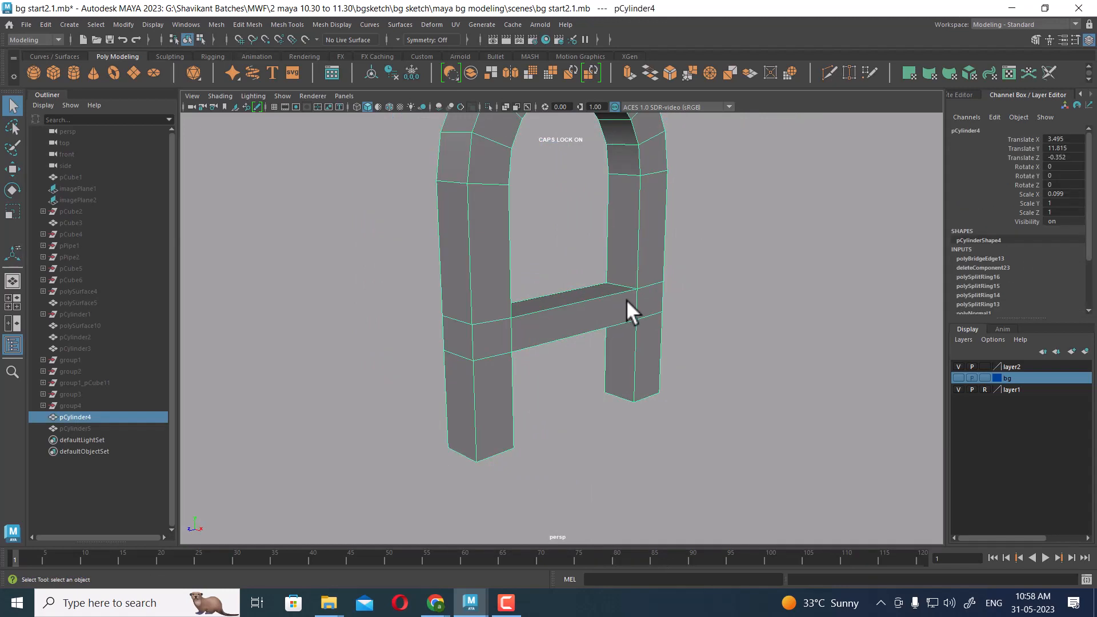
Deselect the frame, switch the workspace to full-screen view with four views, and open the layer editor.
left_click_drag(651, 320, 453, 284, "alt")
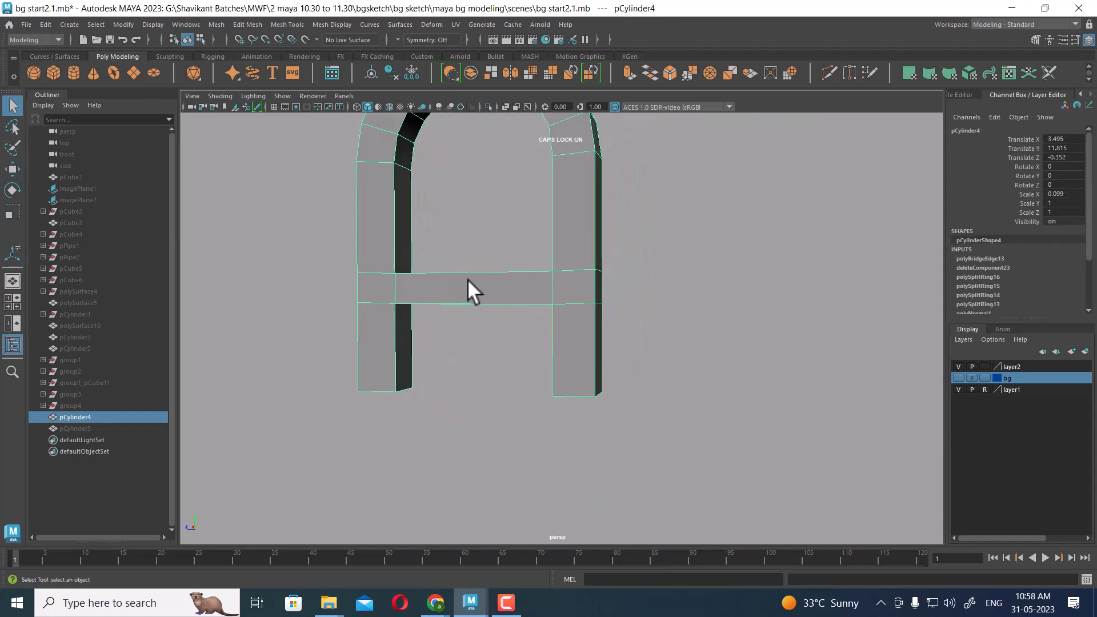
right_click_drag(485, 212, 484, 264)
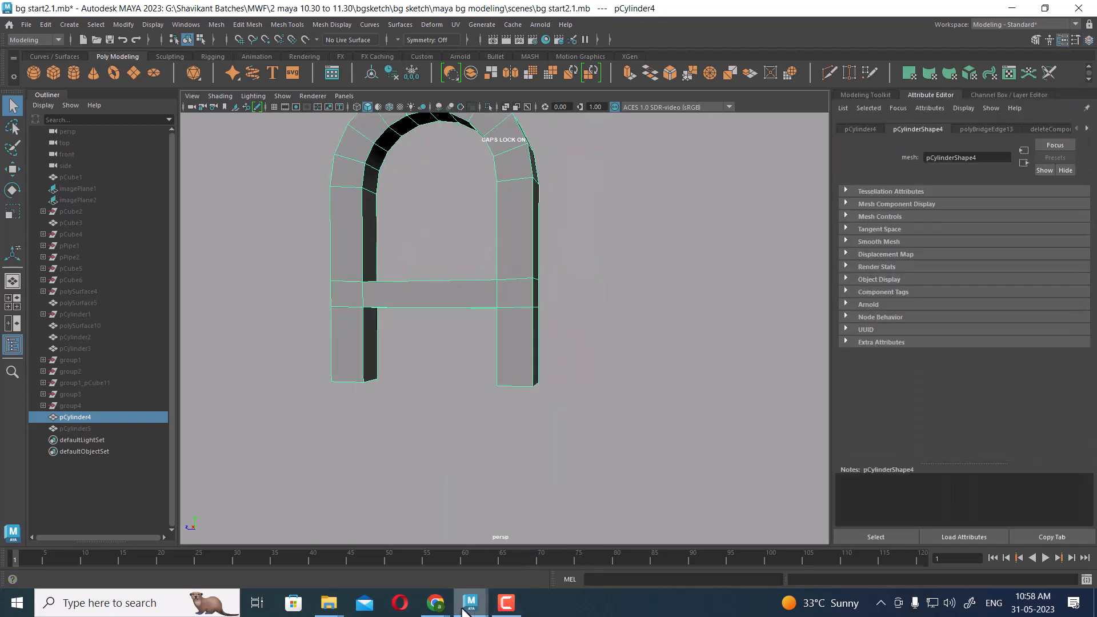
left_click(607, 401)
key("ctrl+space")
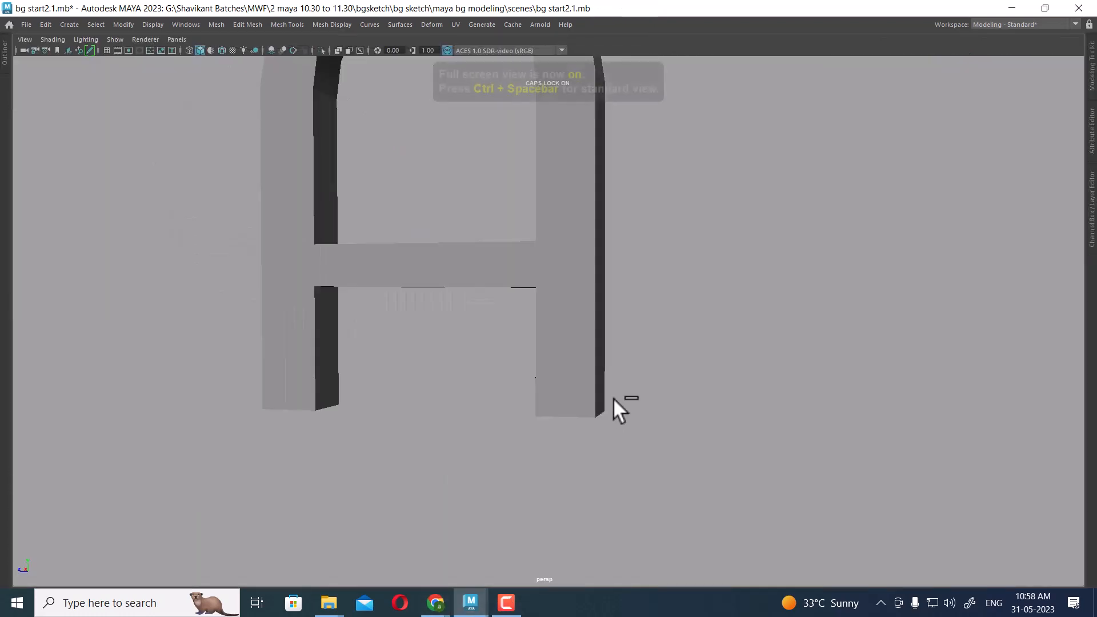
key("space")
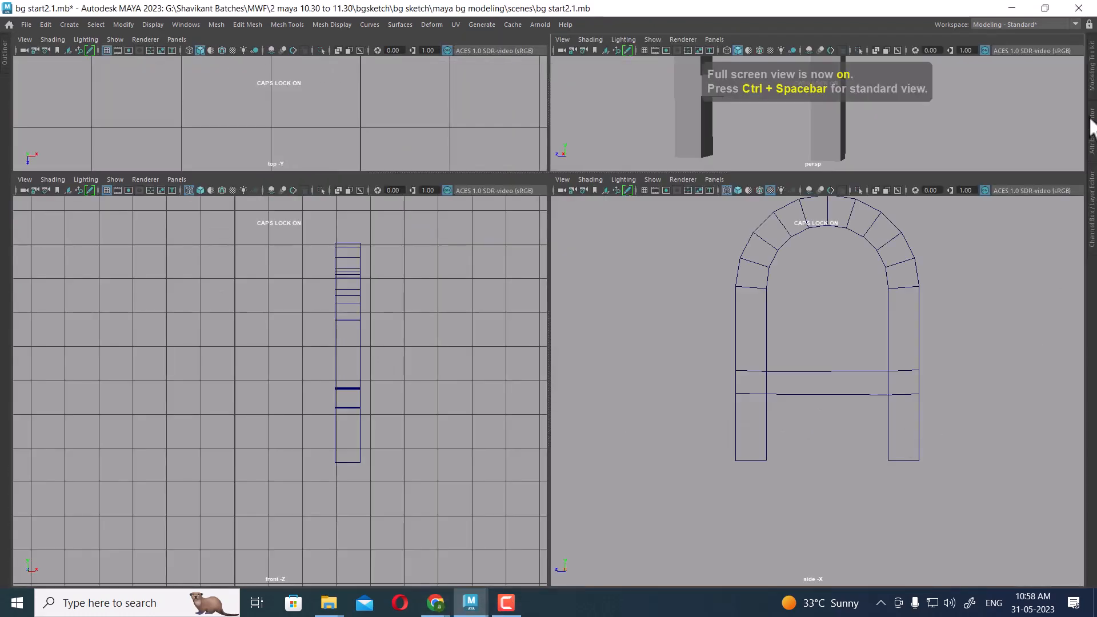
left_click(1092, 234)
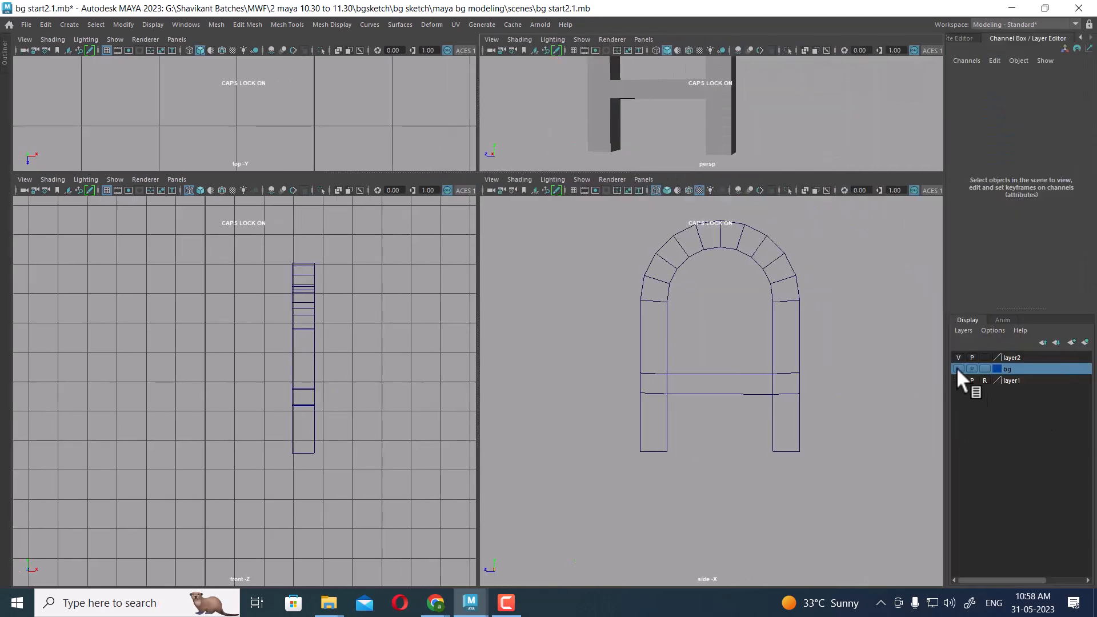
Show all hidden objects and hide the bg layer.
left_click(144, 23)
mouse_move(335, 98)
left_click(396, 154)
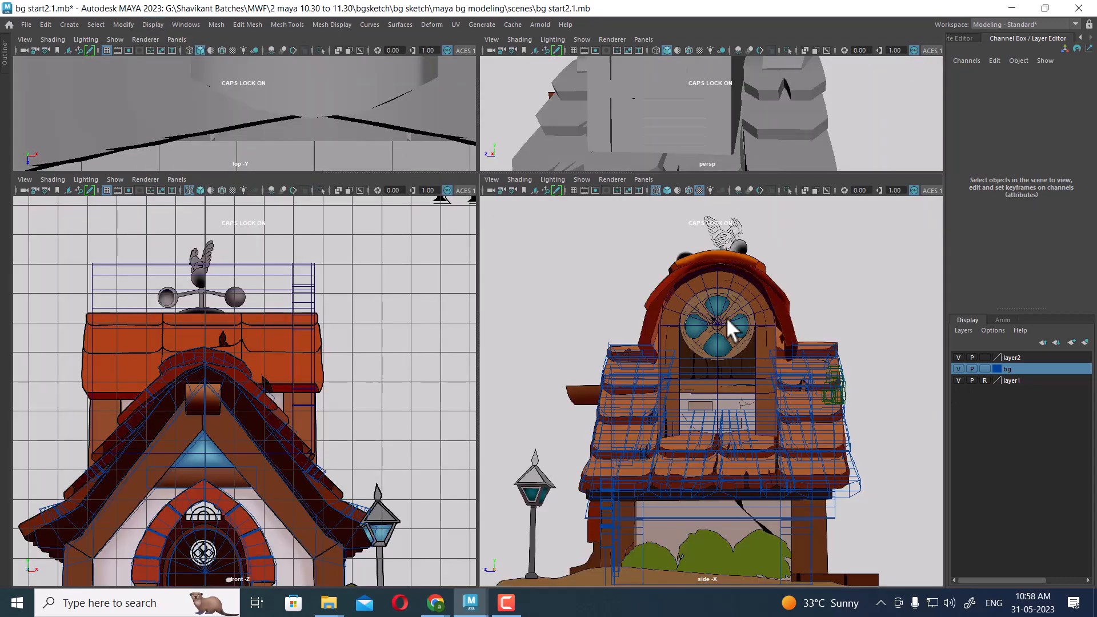
scroll(725, 317, "up", 5)
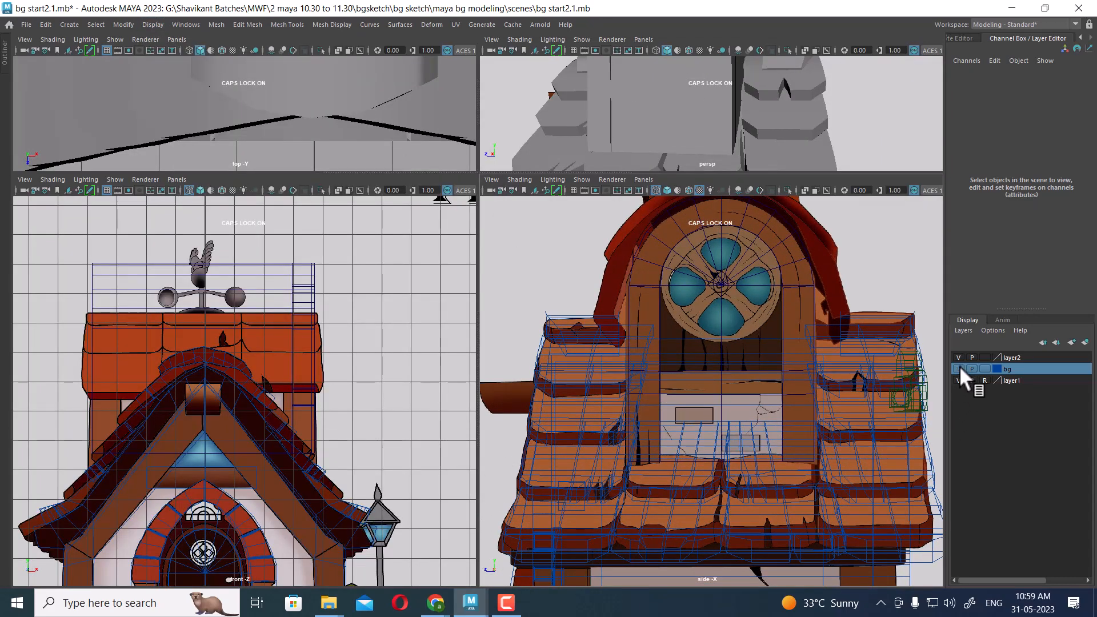
left_click(959, 368)
scroll(718, 384, "up", 3)
Select only the arched frame in the perspective view and hide all unselected items.
left_click(683, 397)
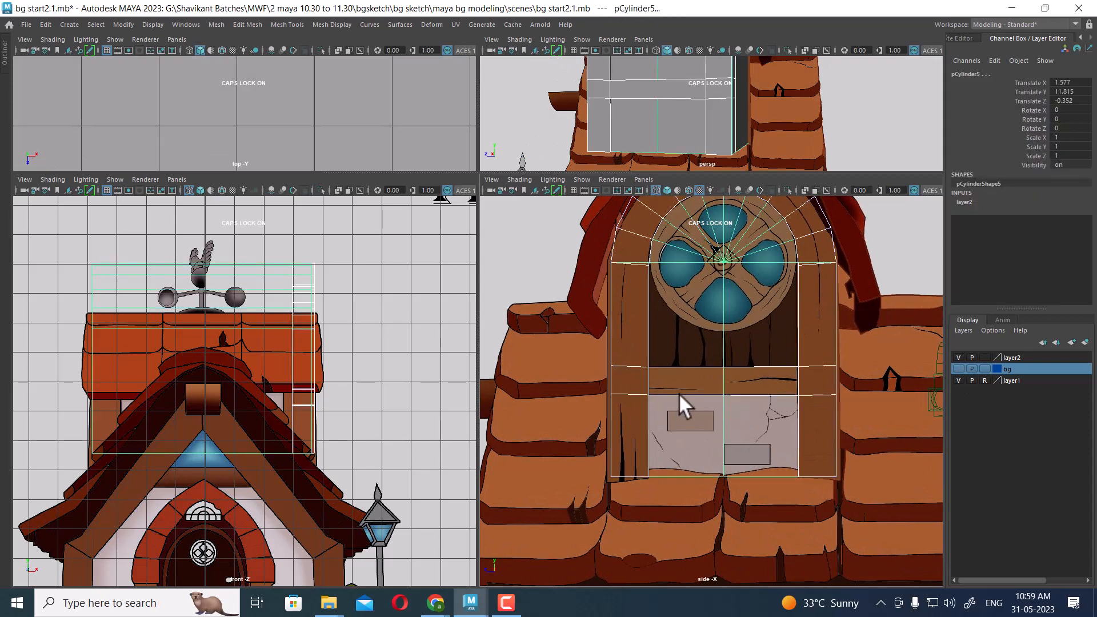
key("space")
left_click_drag(744, 134, 694, 332, "alt")
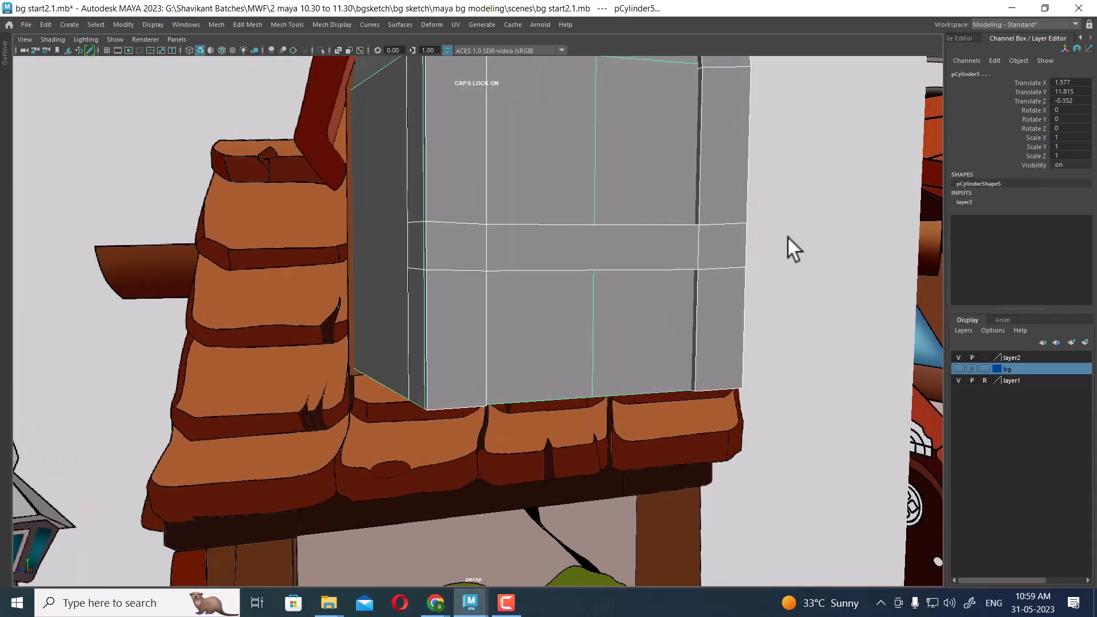
left_click(680, 245)
key("alt+h")
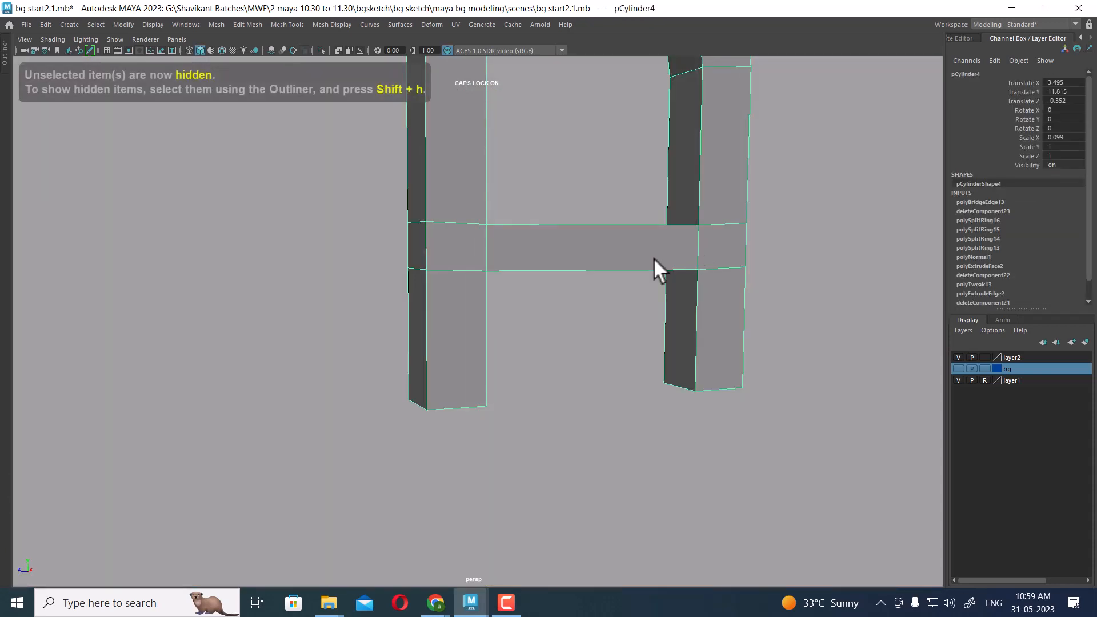
Extrude the crossbar's four long faces and scale them to about 0.712 in local X, setting the beam back from the posts' faces.
left_click_drag(654, 259, 616, 257, "alt")
right_click_drag(575, 163, 571, 187)
left_click_drag(550, 208, 576, 314)
scroll(575, 313, "up", 2)
right_click(589, 180, "shift")
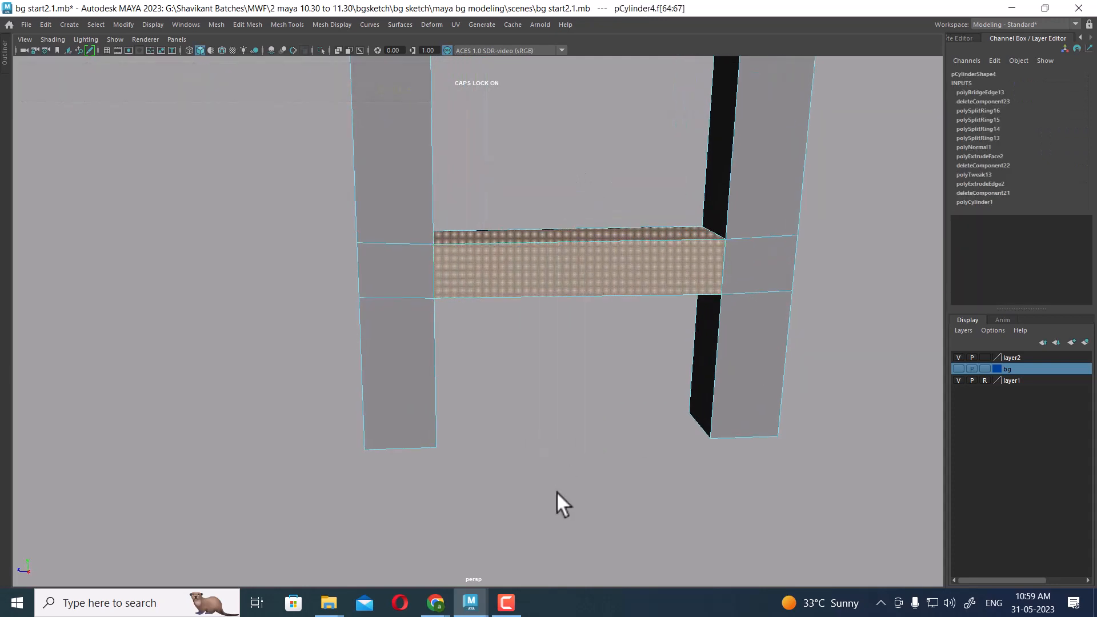
left_click(472, 606)
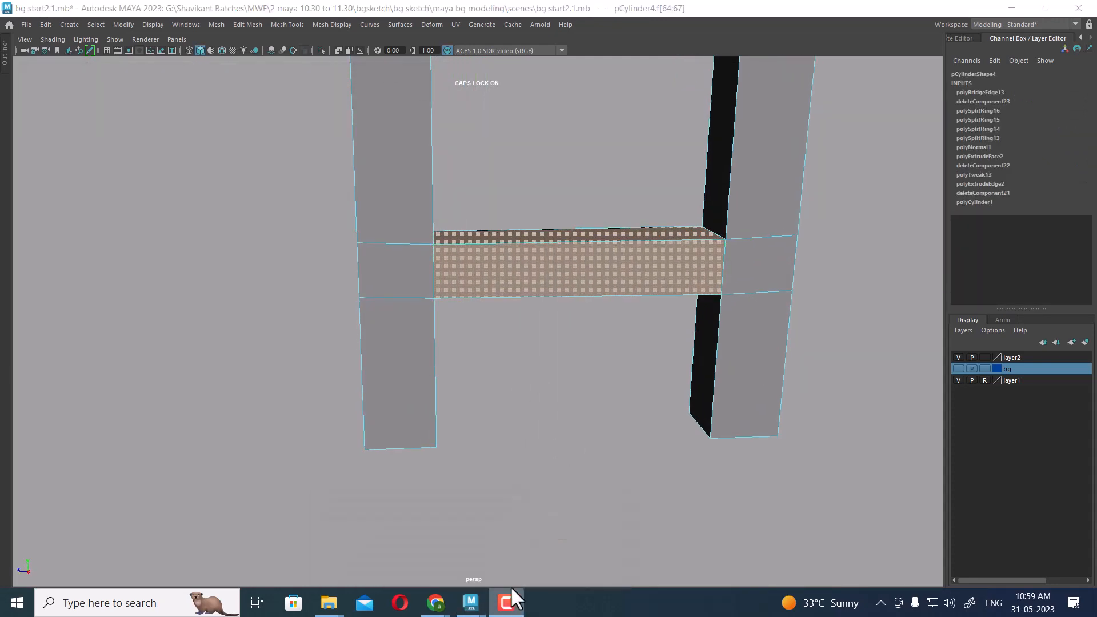
left_click_drag(350, 98, 264, 104, "alt")
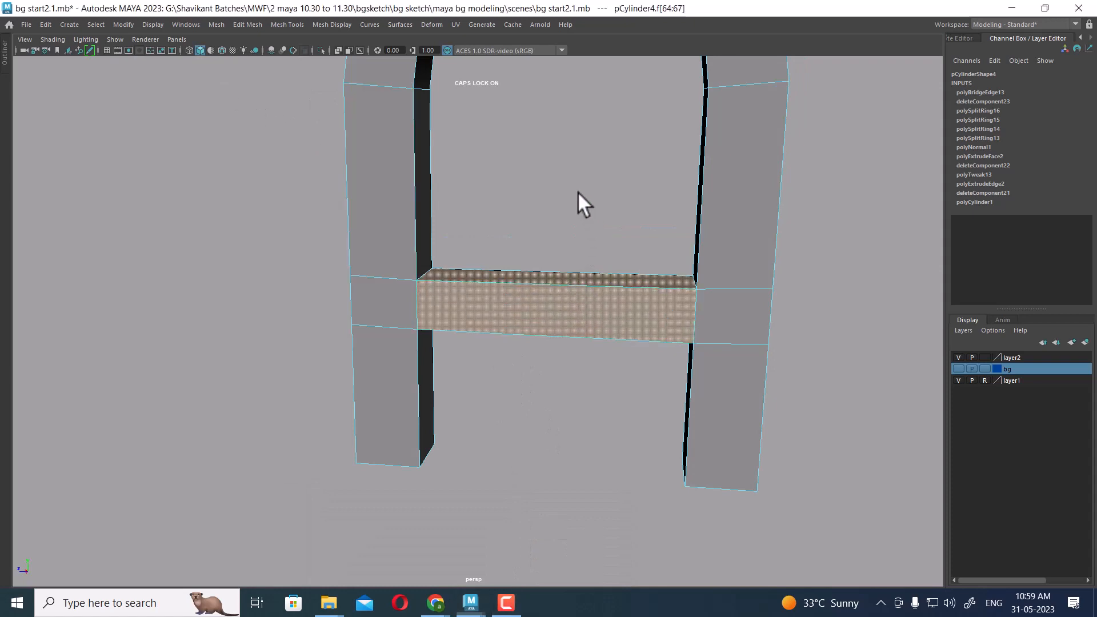
right_click_drag(577, 191, 577, 229, "shift")
left_click_drag(535, 295, 596, 376, "alt")
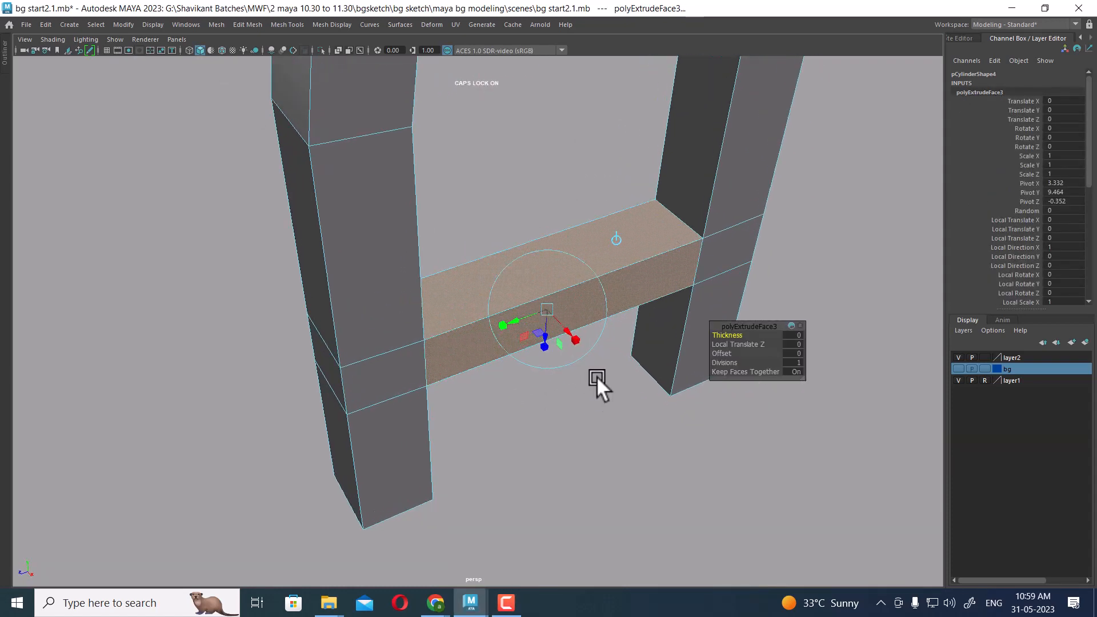
left_click_drag(574, 339, 592, 404)
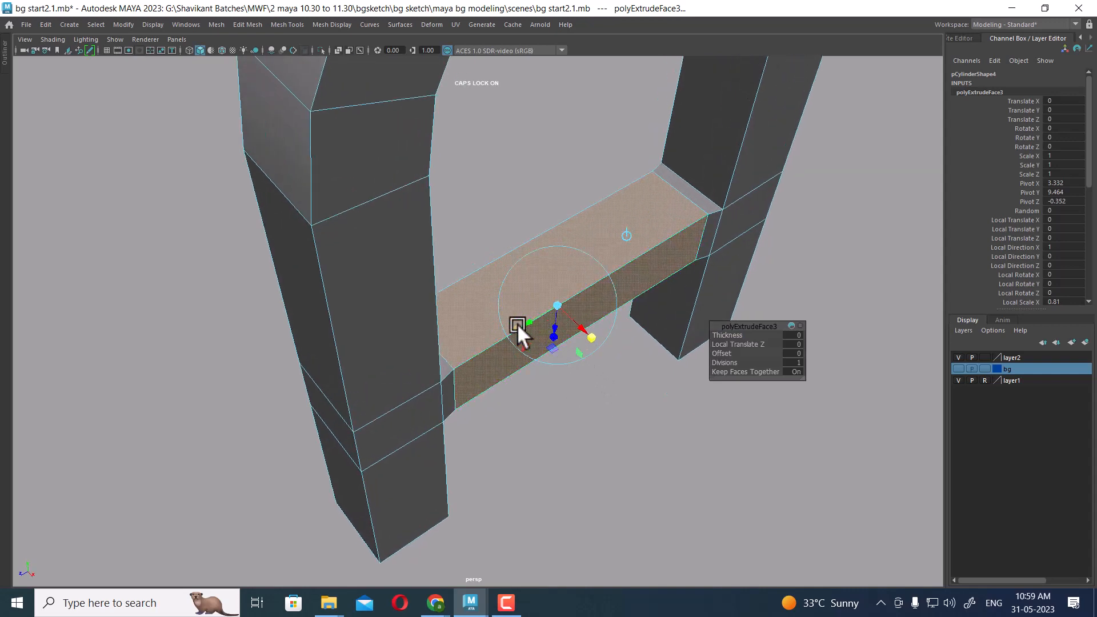
left_click_drag(510, 328, 483, 314, "alt")
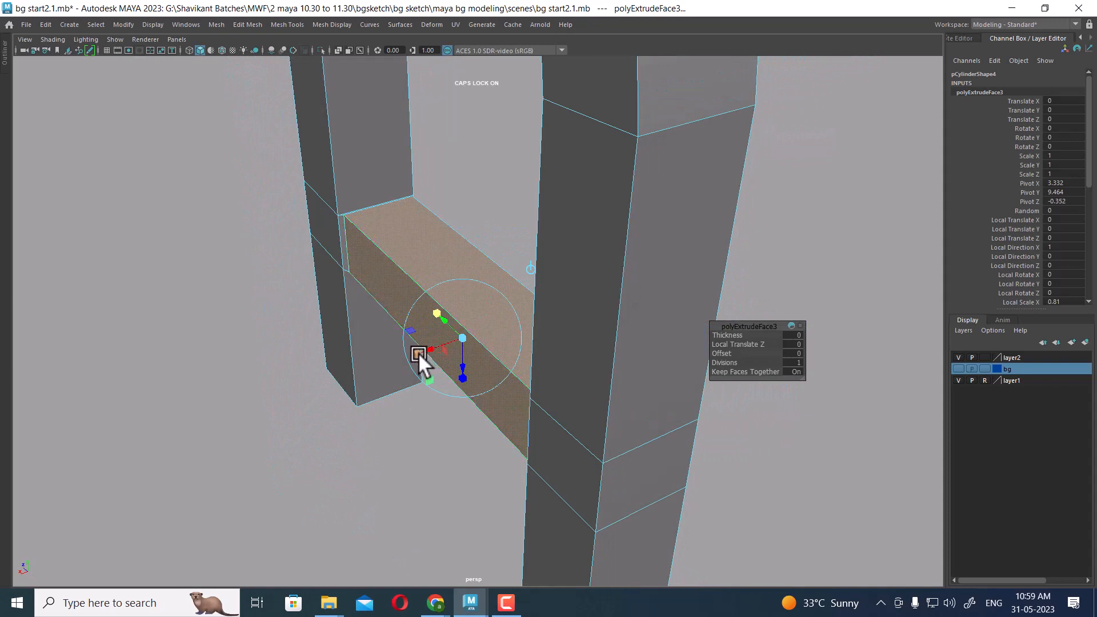
left_click_drag(418, 352, 656, 331)
Stretch the extruded crossbar faces lengthwise in the side view until both ends meet the posts.
key("r")
key("space")
scroll(528, 448, "up", 2)
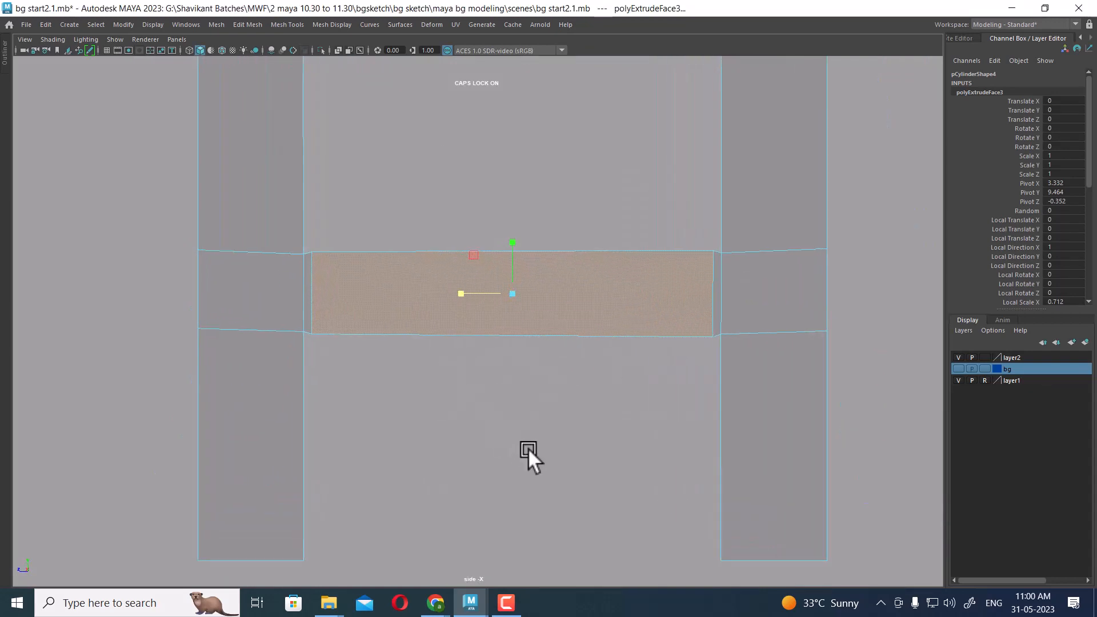
left_click_drag(460, 297, 459, 289)
scroll(595, 403, "down", 2)
key("space")
left_click_drag(595, 403, 580, 252)
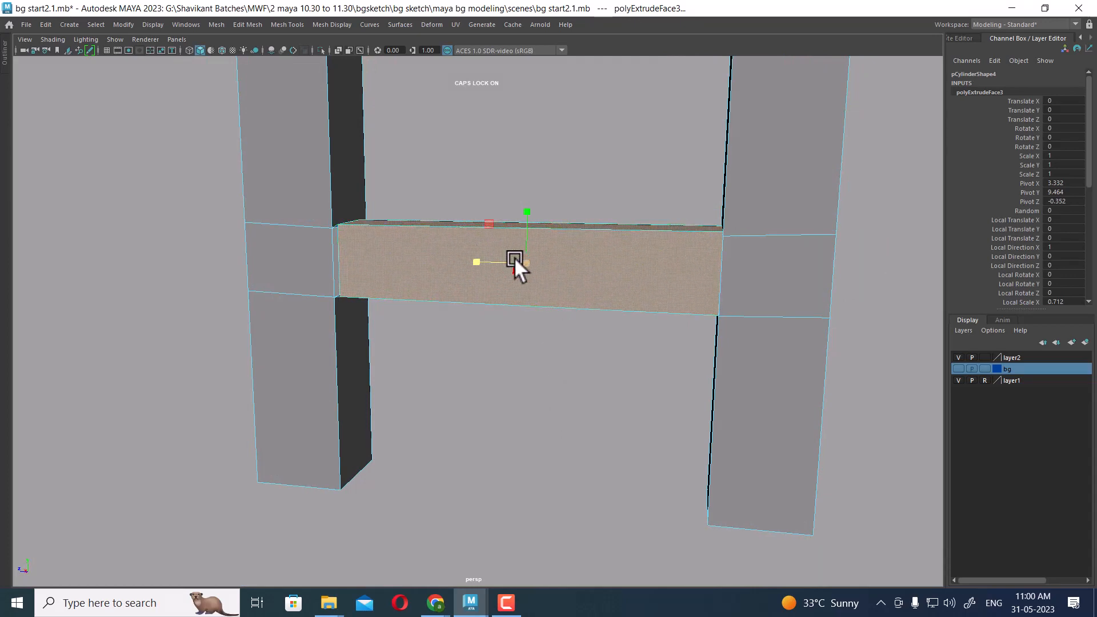
Deselect the finished crossbar and bring back the hidden dormer body and house references.
left_click(864, 127)
left_click_drag(865, 127, 710, 300, "alt")
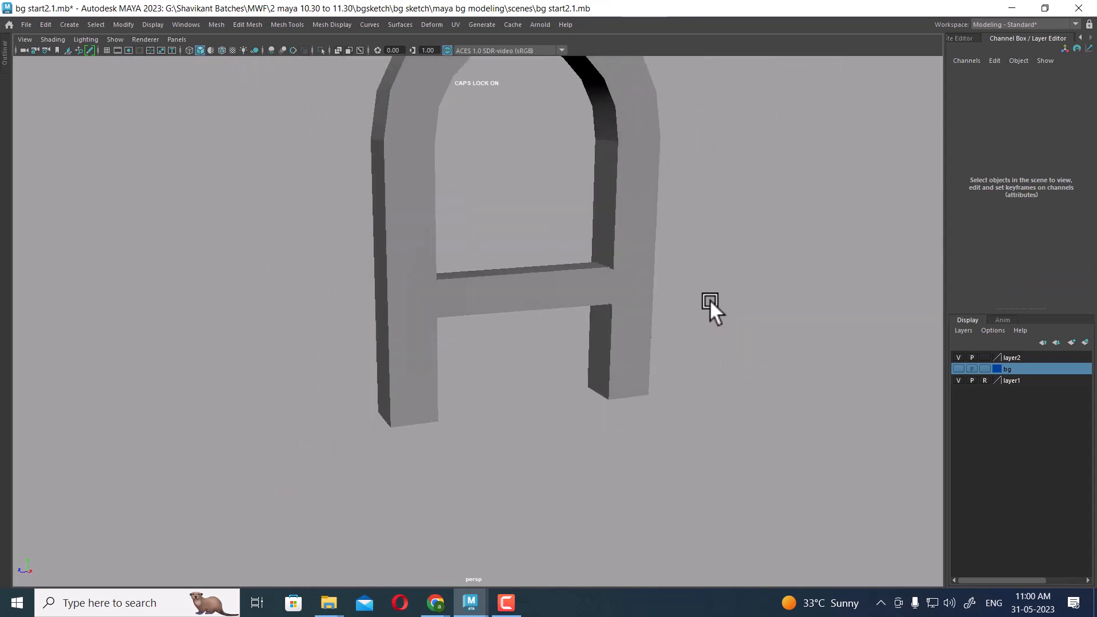
left_click(639, 335)
left_click(789, 355)
key("ctrl+1")
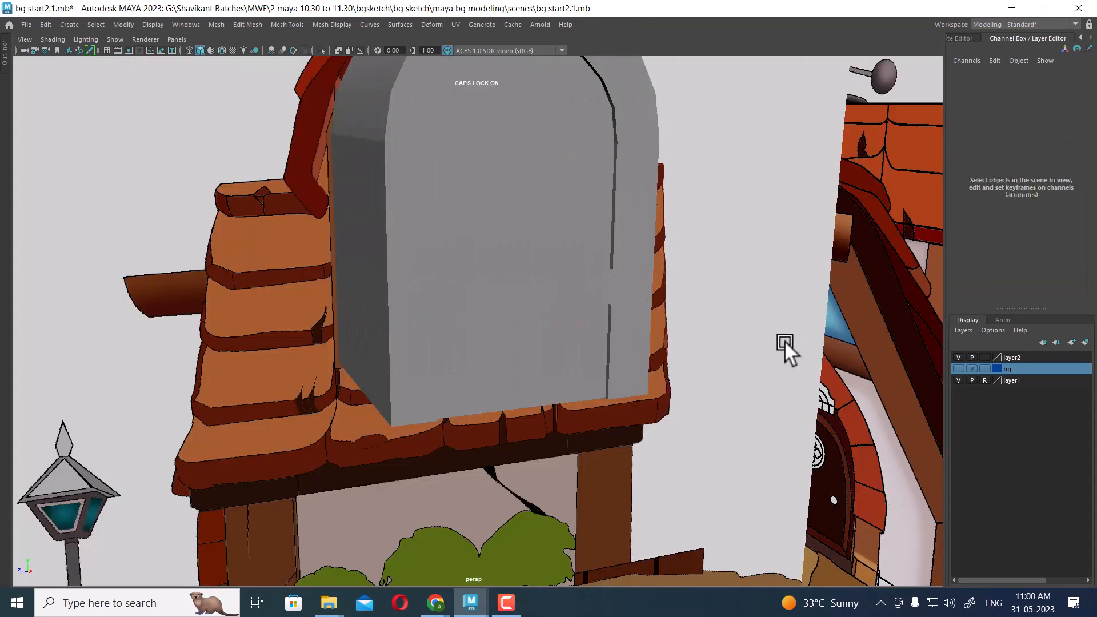
left_click_drag(628, 343, 617, 299, "alt")
scroll(616, 300, "down", 3)
Select the solid dormer body and examine the brick details and round window of the reference in the side view.
key("space")
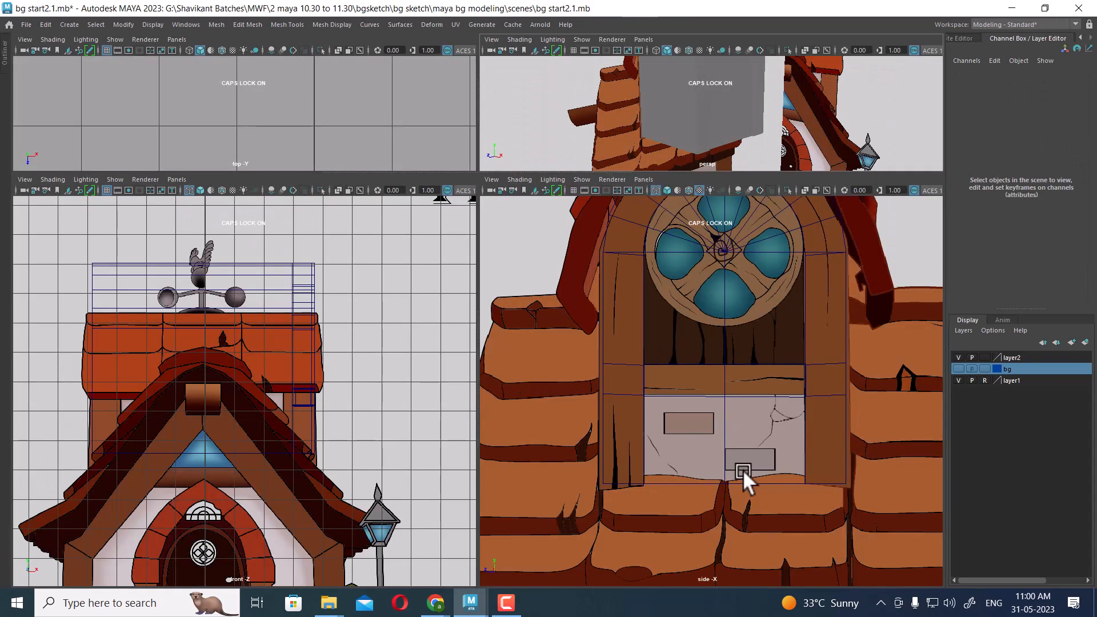
scroll(743, 470, "down", 2)
scroll(742, 400, "up", 2)
middle_click_drag(702, 416, 698, 353, "alt")
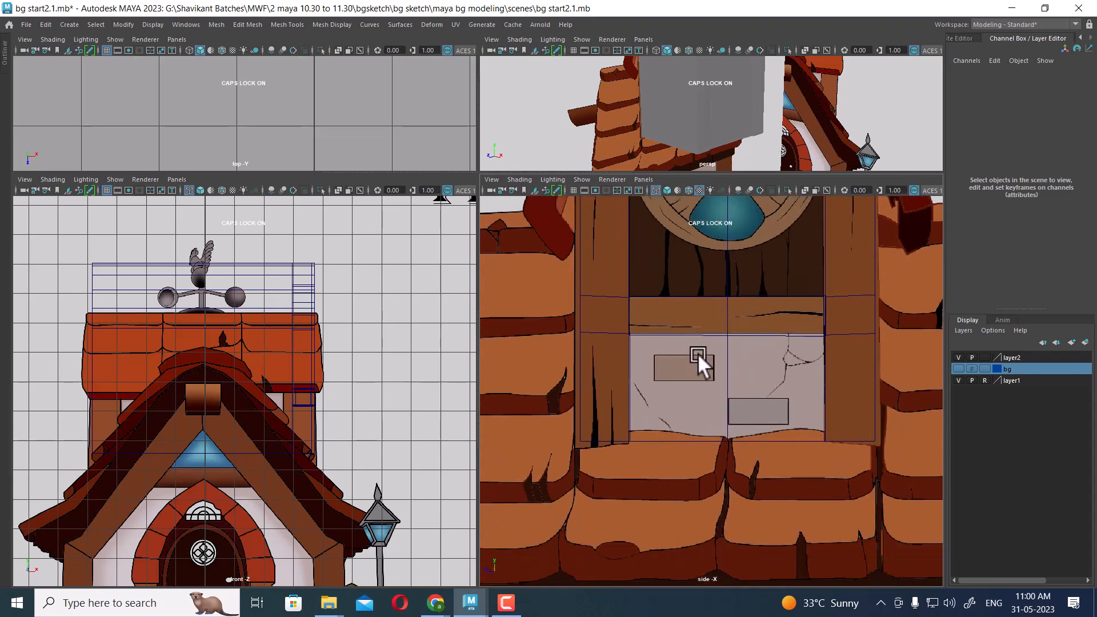
scroll(697, 354, "up", 1)
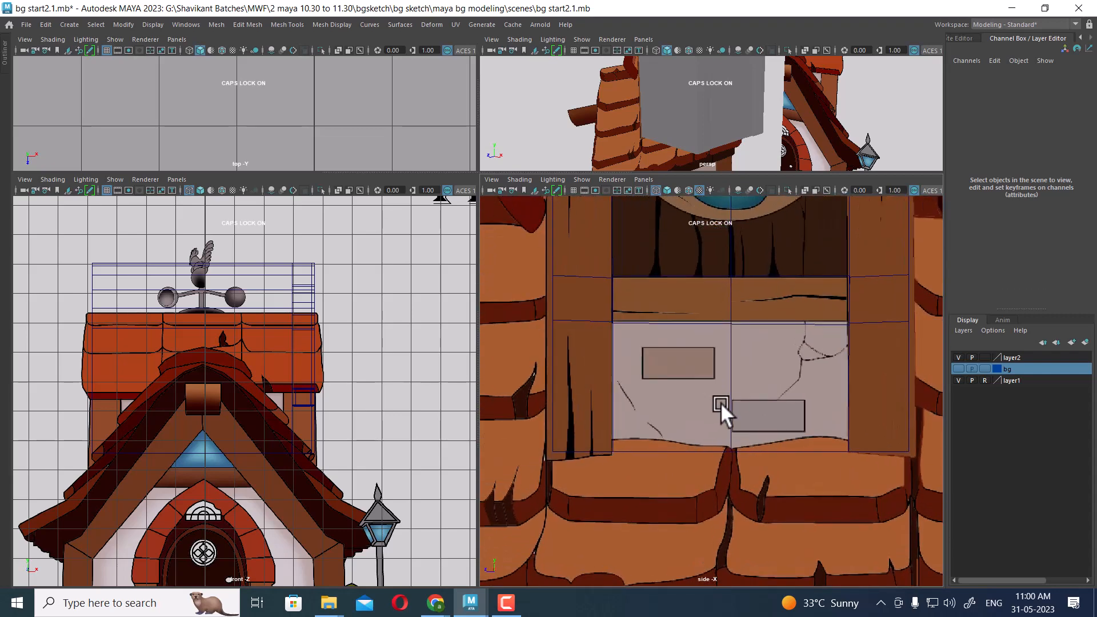
left_click(715, 112)
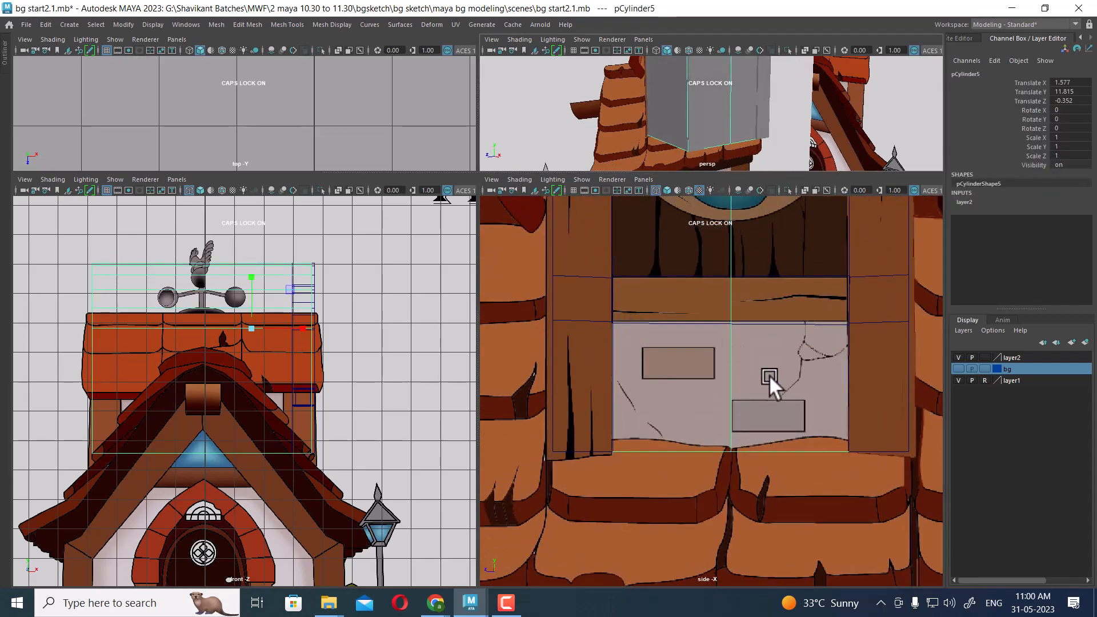
middle_click_drag(768, 292, 763, 426, "alt")
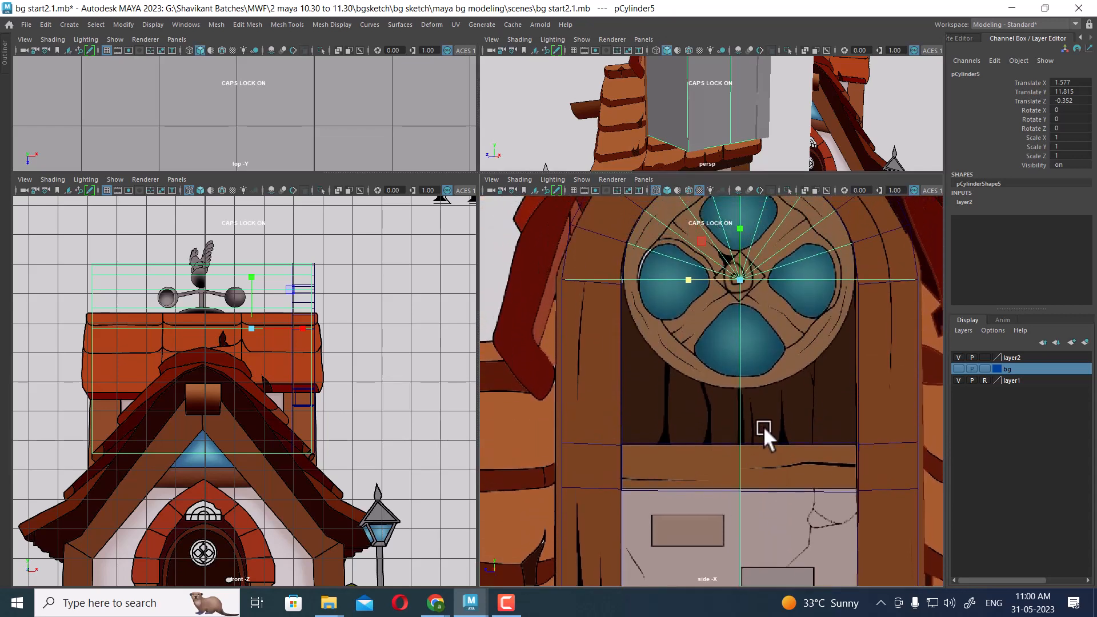
middle_click_drag(684, 413, 746, 452, "alt")
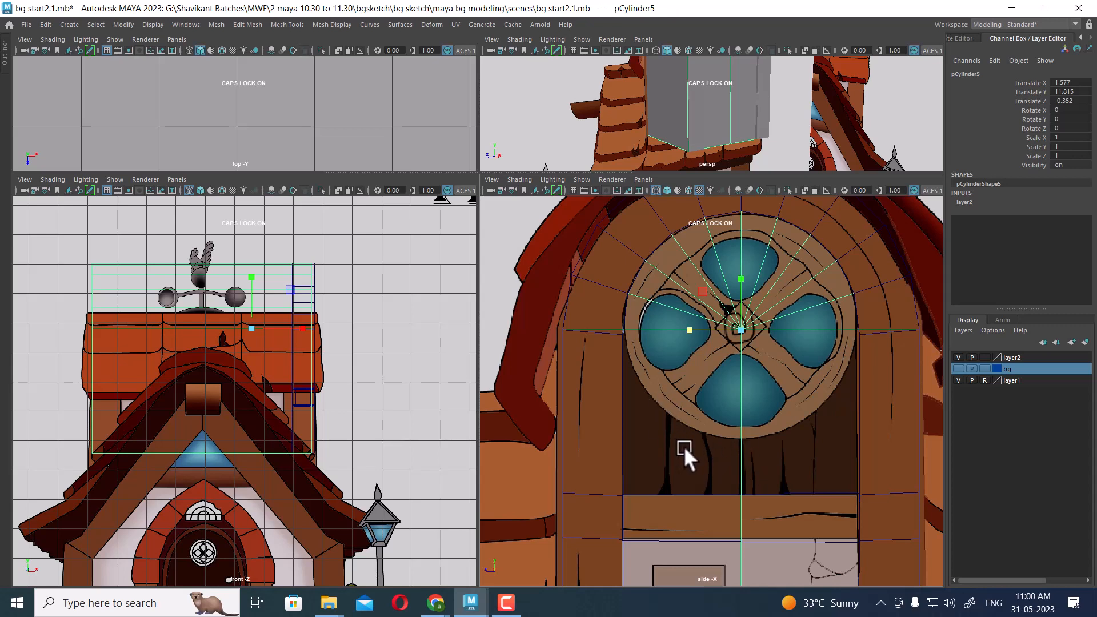
Create a polygon cylinder in the side view over the round window reference, with radius about 1.444 and height about 0.343.
middle_click_drag(770, 405, 742, 420, "alt")
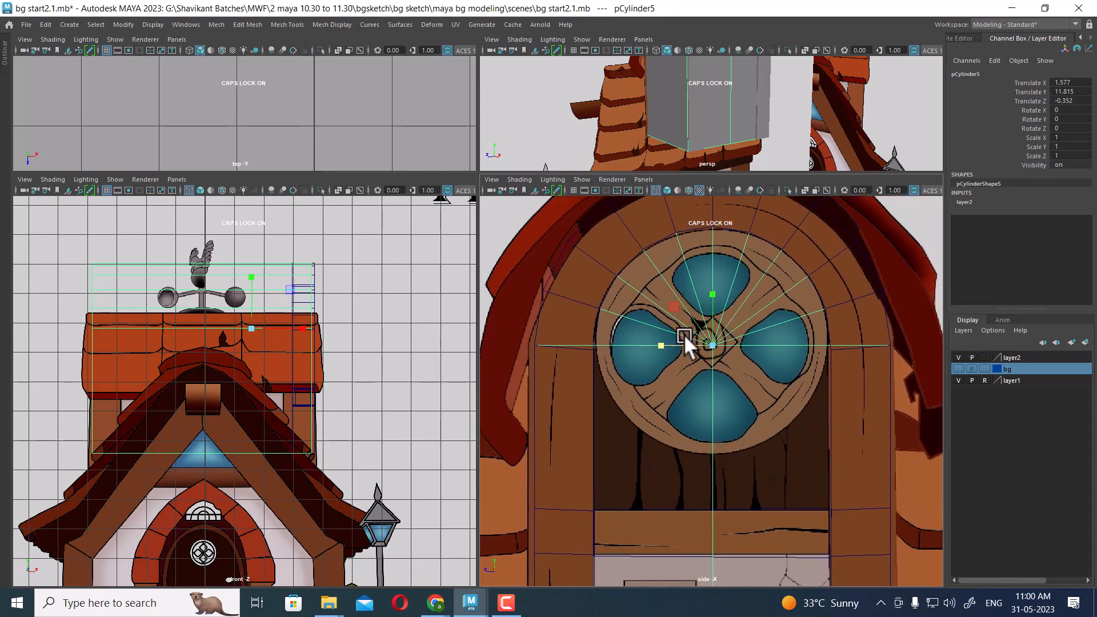
left_click_drag(755, 108, 705, 109, "alt")
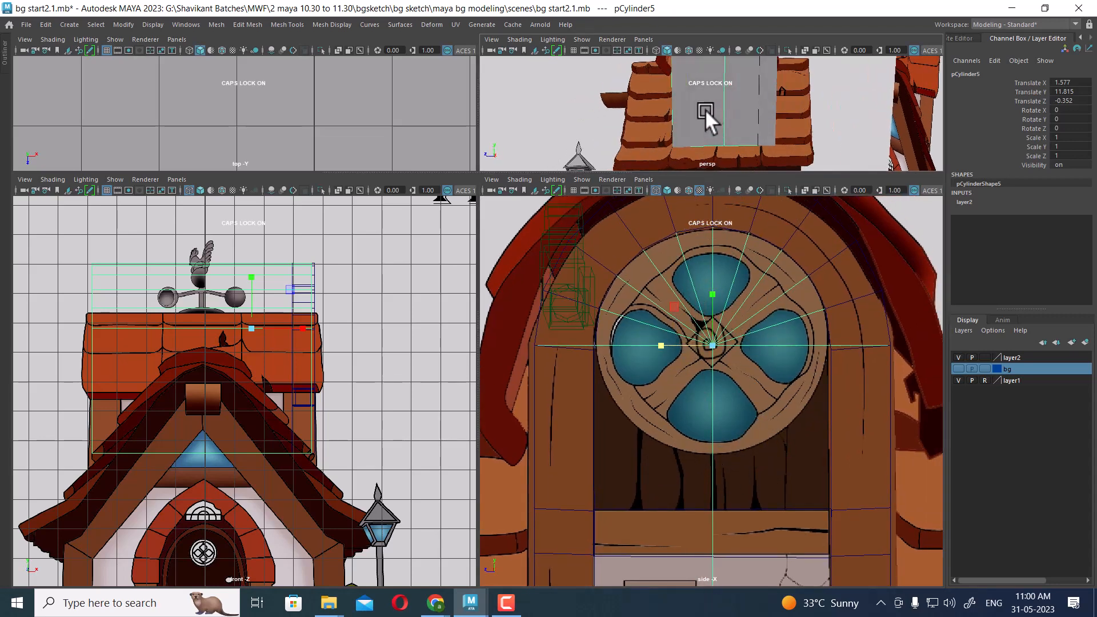
scroll(714, 381, "down", 4)
middle_click_drag(737, 390, 699, 403, "alt")
scroll(696, 421, "up", 2)
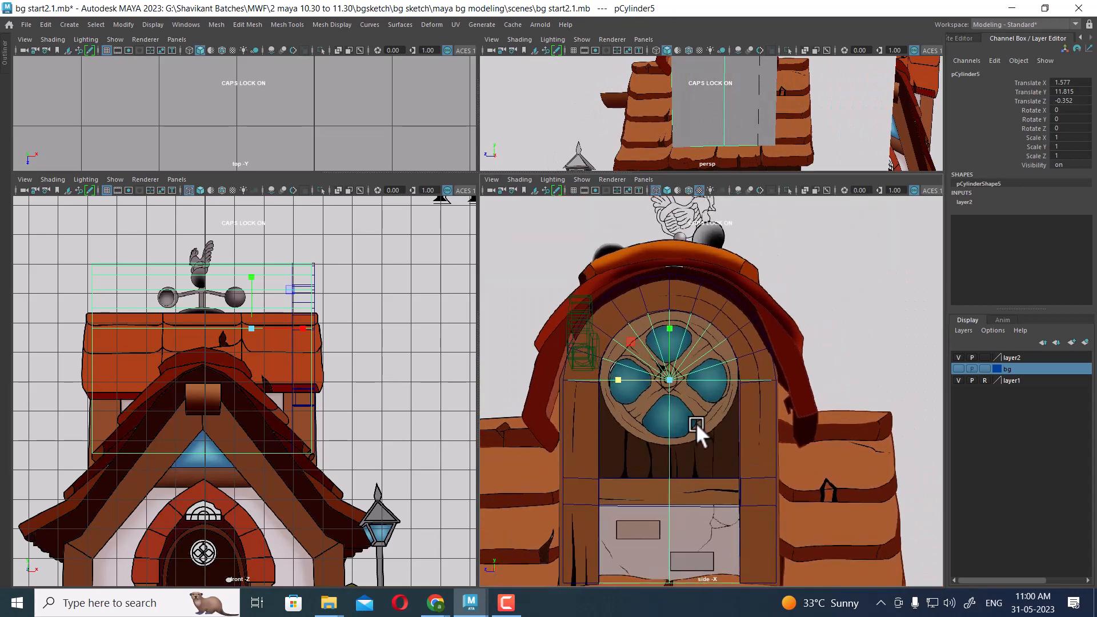
left_click(821, 332)
right_click(832, 298, "shift")
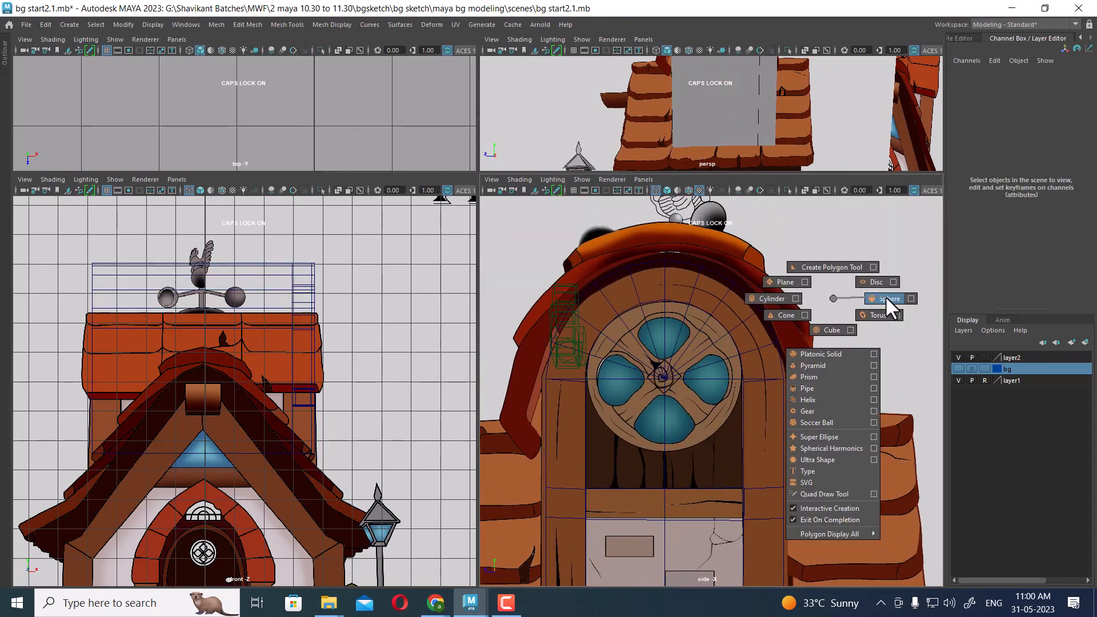
left_click(768, 298)
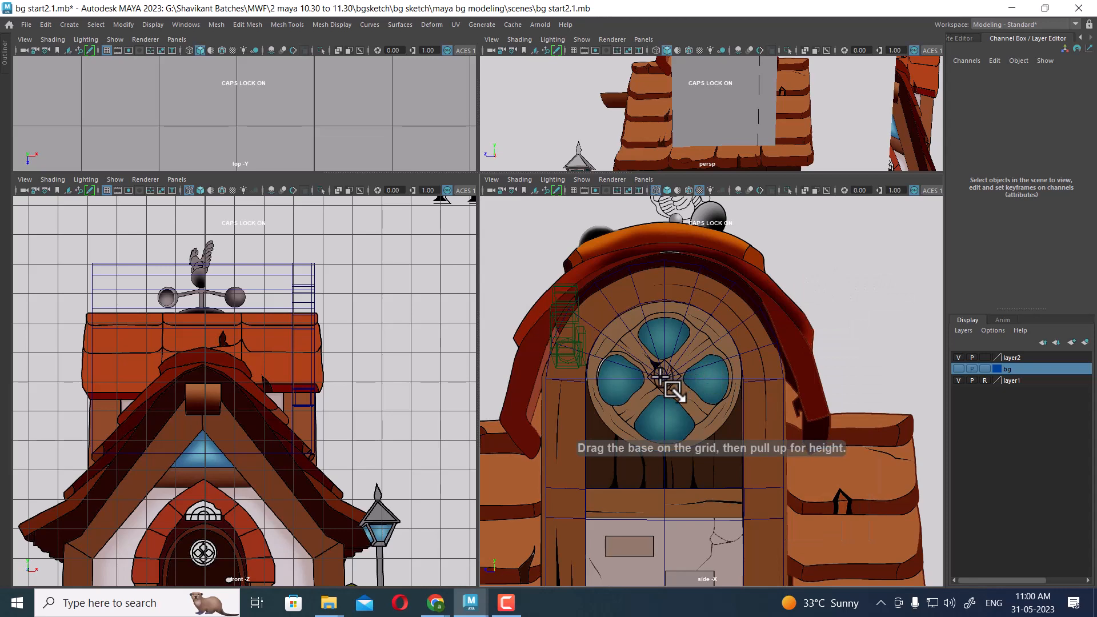
left_click_drag(663, 377, 687, 453)
left_click_drag(684, 371, 651, 362)
scroll(722, 384, "up", 2)
scroll(697, 376, "up", 5)
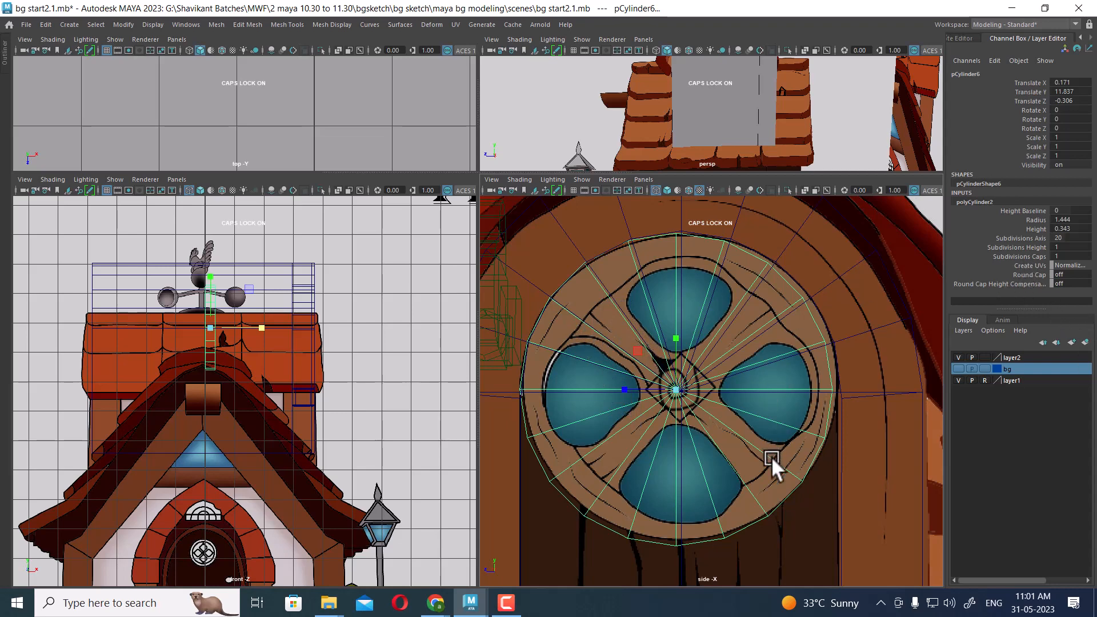
Set the window cylinder's axis subdivisions to 22 and its cap subdivisions to 4.
left_click(786, 503)
left_click(794, 482)
left_click(977, 201)
left_click(1029, 239)
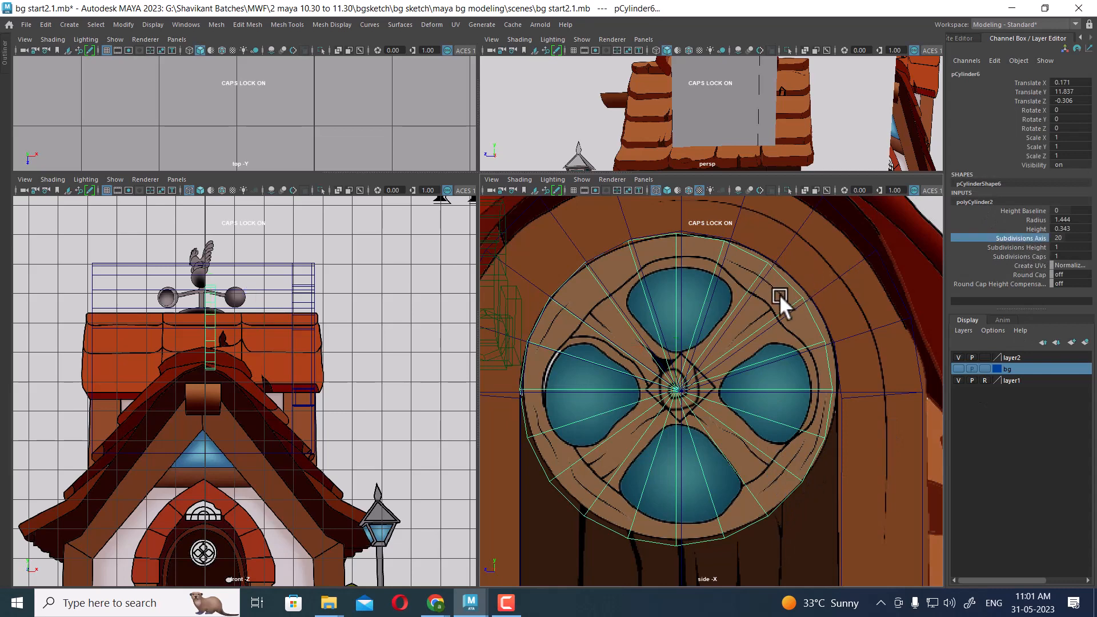
middle_click_drag(779, 294, 790, 297)
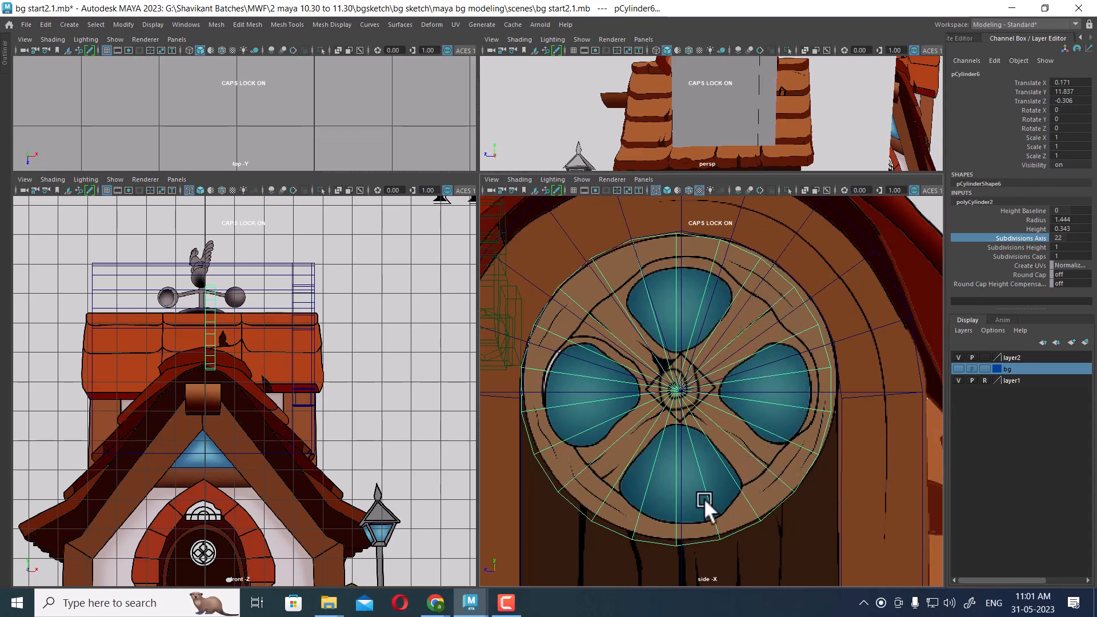
left_click(1023, 258)
middle_click_drag(780, 339, 793, 342)
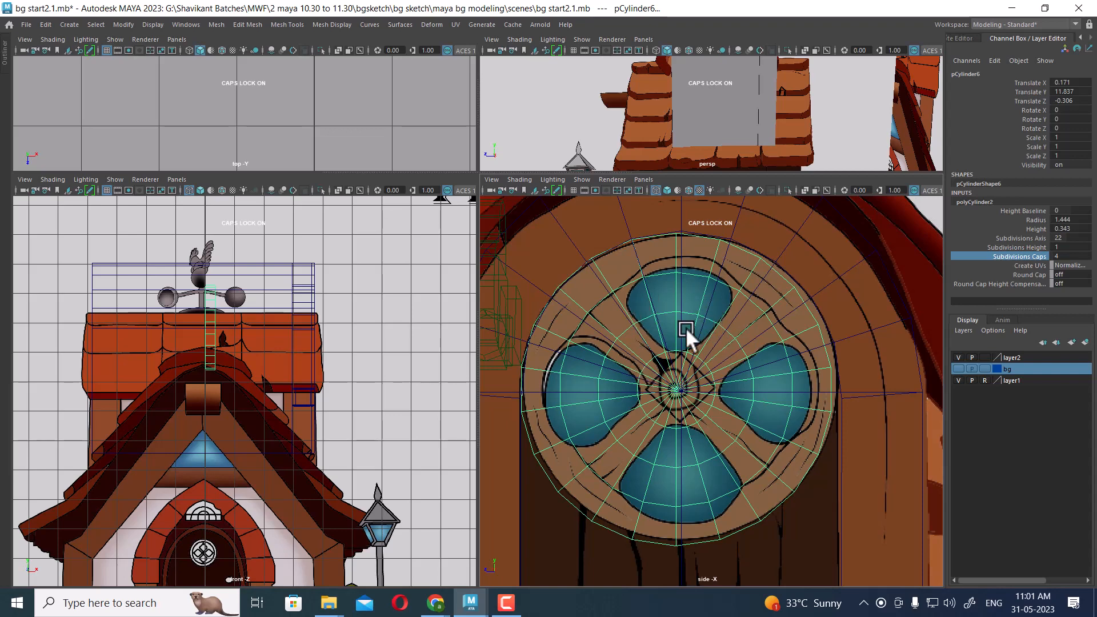
Select the cap's outermost inner edge loop and scale it slightly outward toward the window frame's inner border.
right_click_drag(751, 300, 774, 231)
left_click(749, 299)
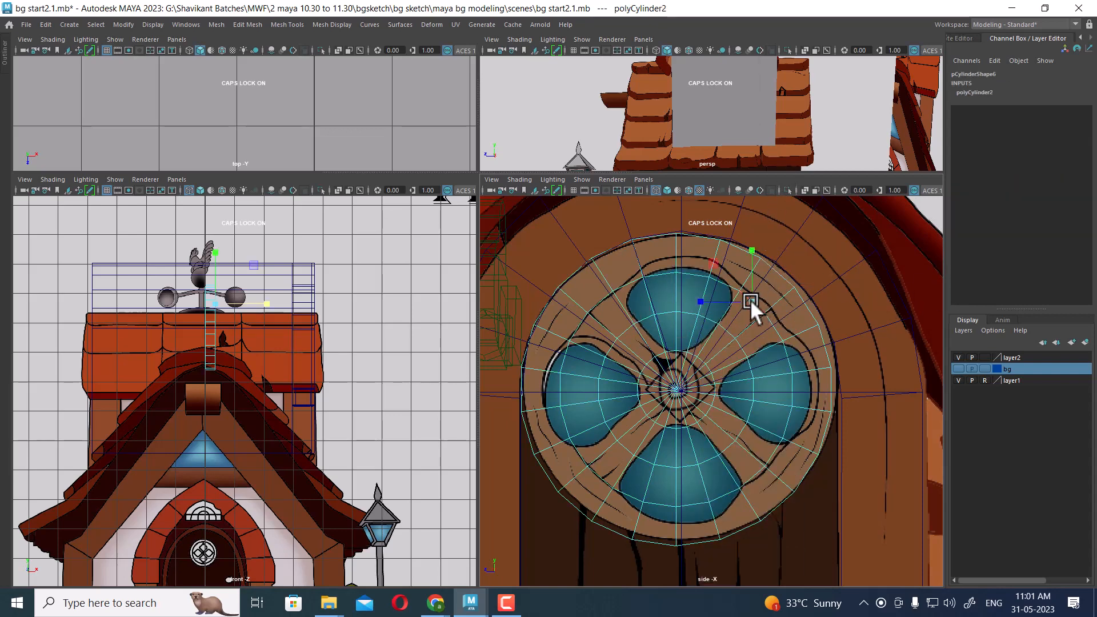
double_click(774, 323)
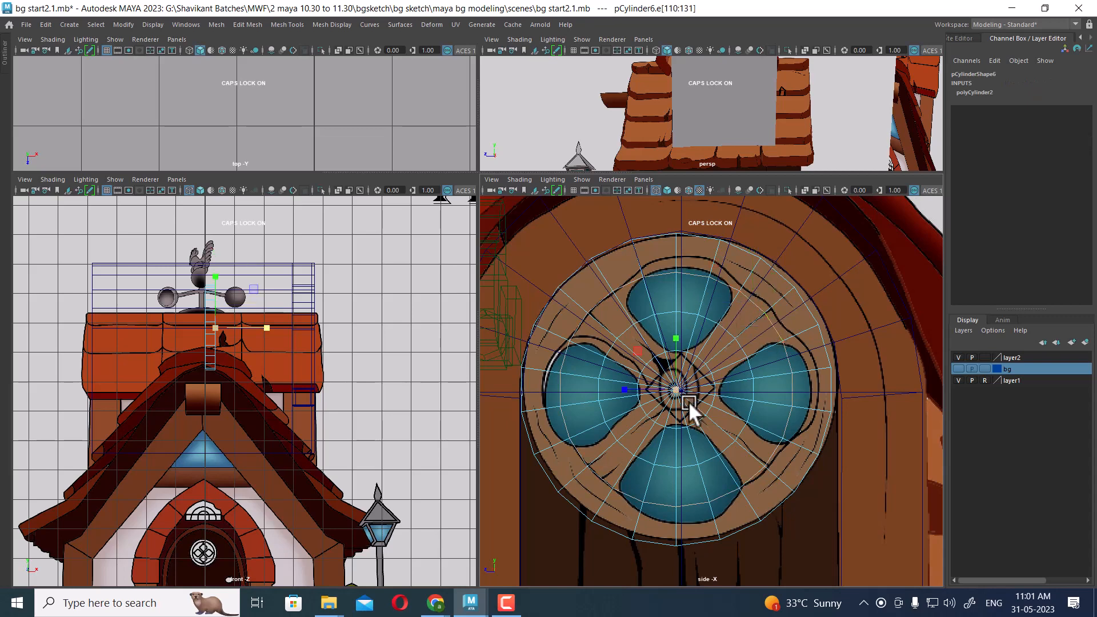
left_click_drag(678, 387, 692, 383)
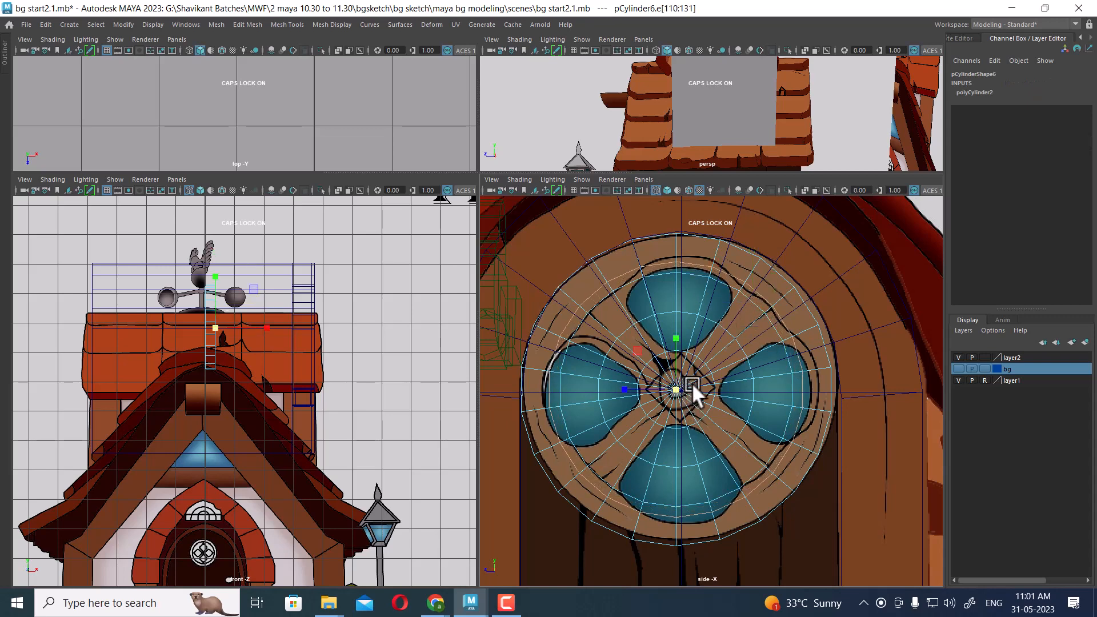
Return to object mode and move the window cylinder along X to the front face of the dormer.
scroll(200, 332, "up", 3)
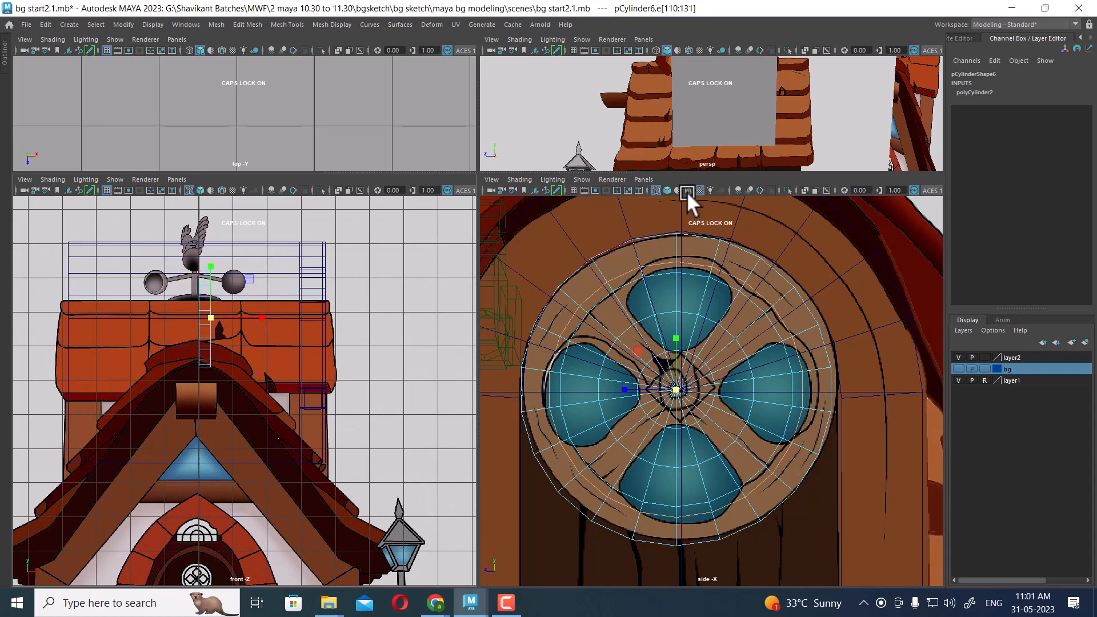
scroll(709, 69, "down", 4)
right_click_drag(737, 262, 812, 242)
left_click(789, 309)
left_click(791, 287)
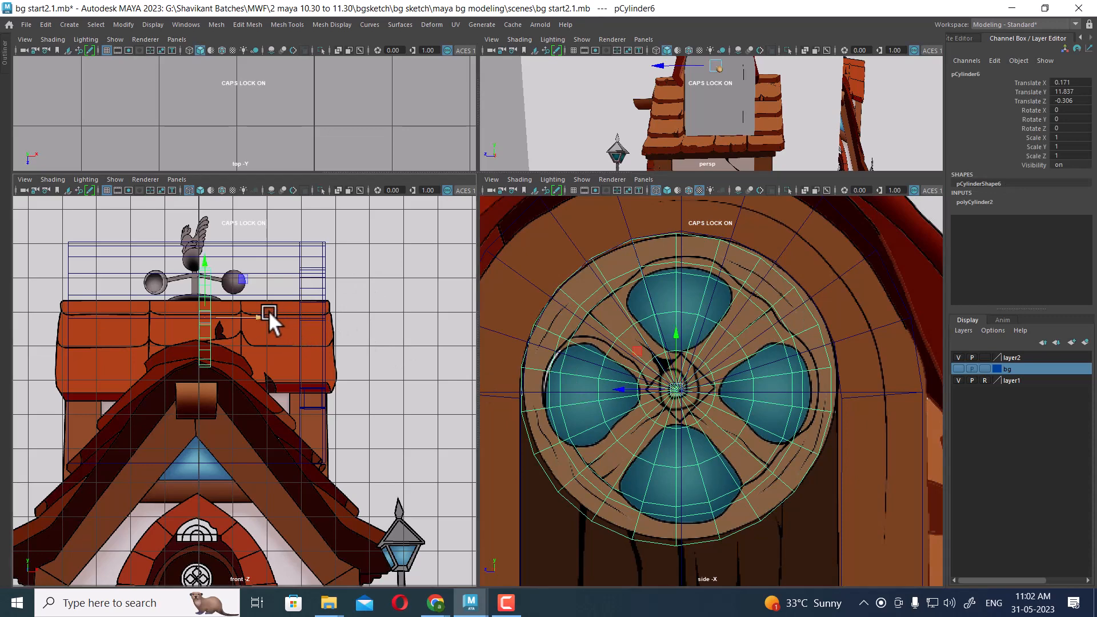
left_click_drag(257, 316, 378, 324)
Select only the window cylinder's back cap faces in the front view and delete them.
mouse_move(393, 312)
right_mouse_down()
mouse_move(408, 262)
mouse_move(403, 298)
right_mouse_up()
left_click(403, 297)
left_click_drag(299, 289, 318, 417)
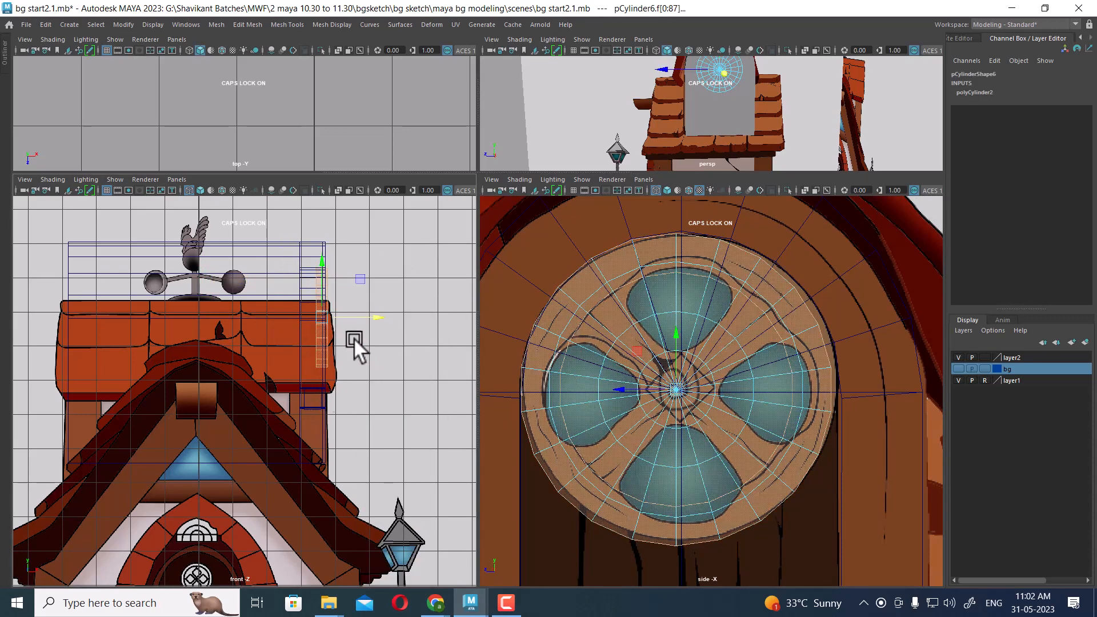
left_click_drag(383, 268, 318, 431, "ctrl")
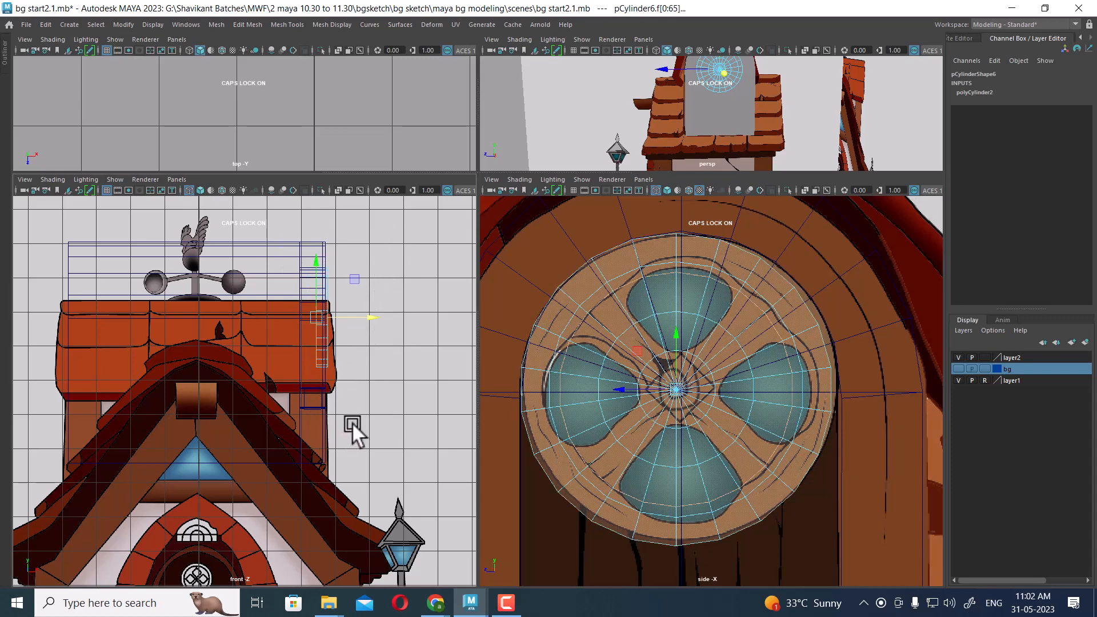
key("Delete")
Check the disc against the dormer in perspective, and scale its outermost inner edge loop to fit the frame's inner border in the side view.
left_click_drag(732, 157, 725, 123, "alt")
key("space")
middle_click_drag(645, 158, 642, 185, "alt")
right_click_drag(642, 185, 599, 340, "alt")
left_click_drag(599, 339, 579, 326, "alt")
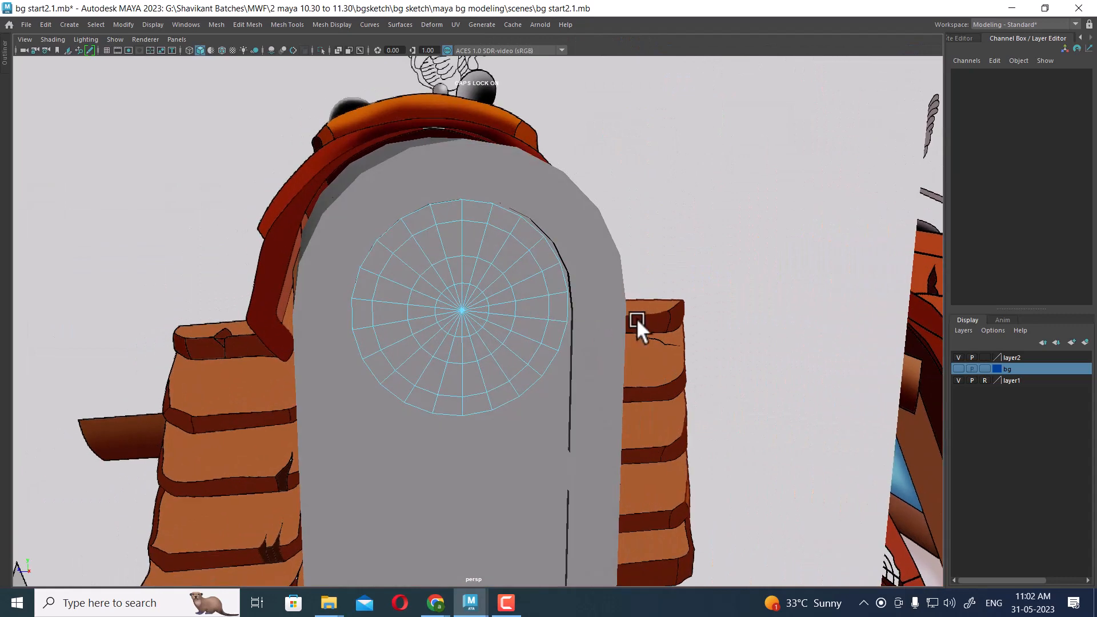
key("space")
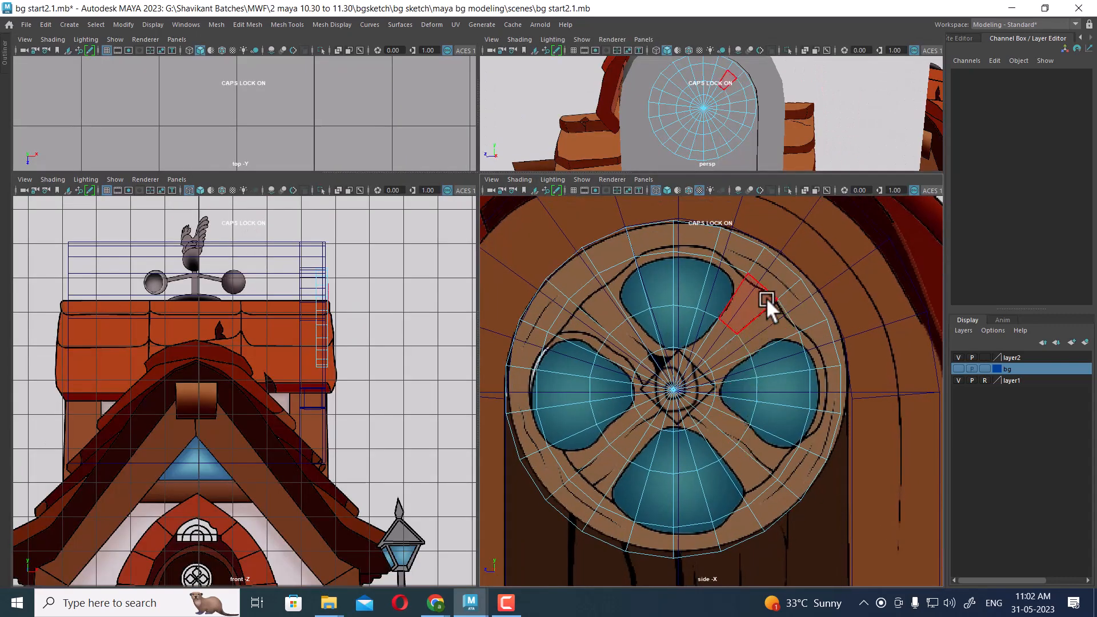
right_click_drag(767, 262, 771, 184)
left_click(757, 280)
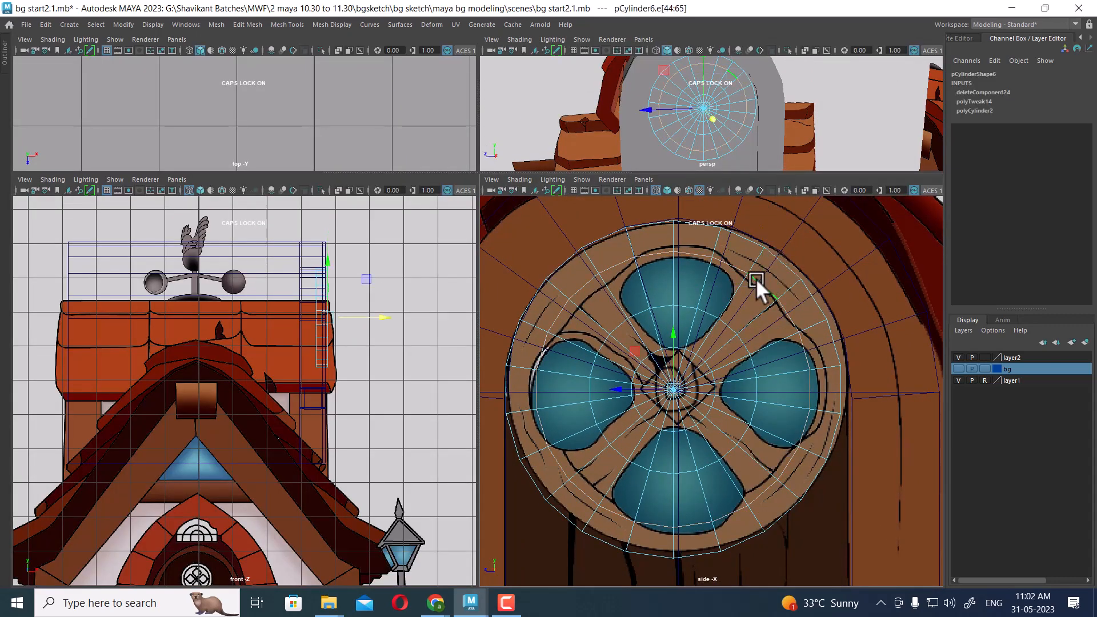
key("space")
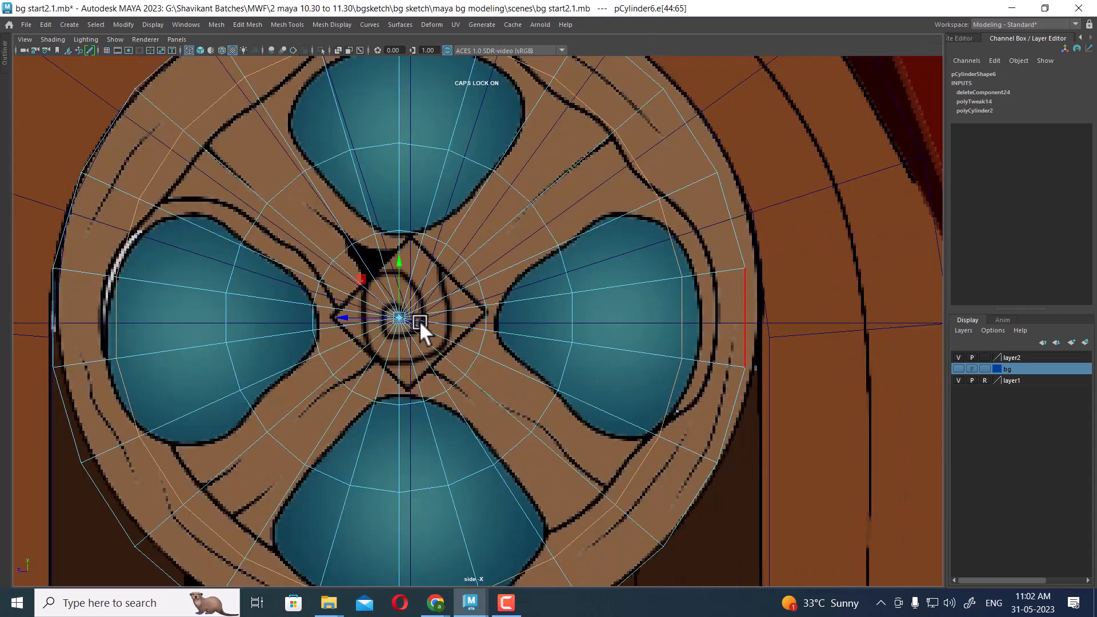
key("r")
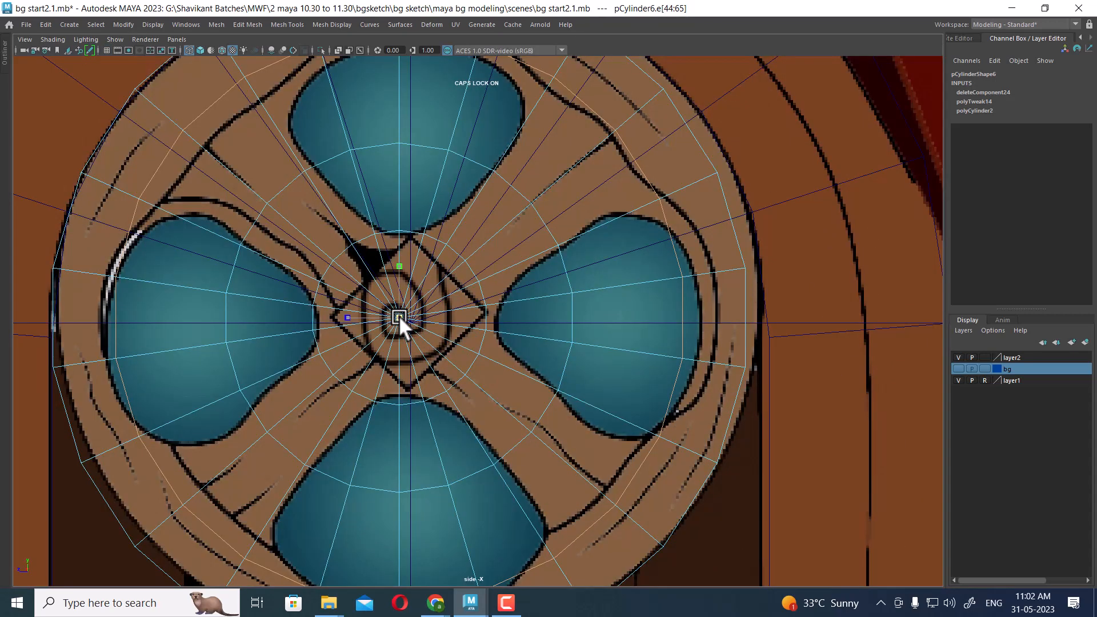
scroll(399, 316, "down", 4)
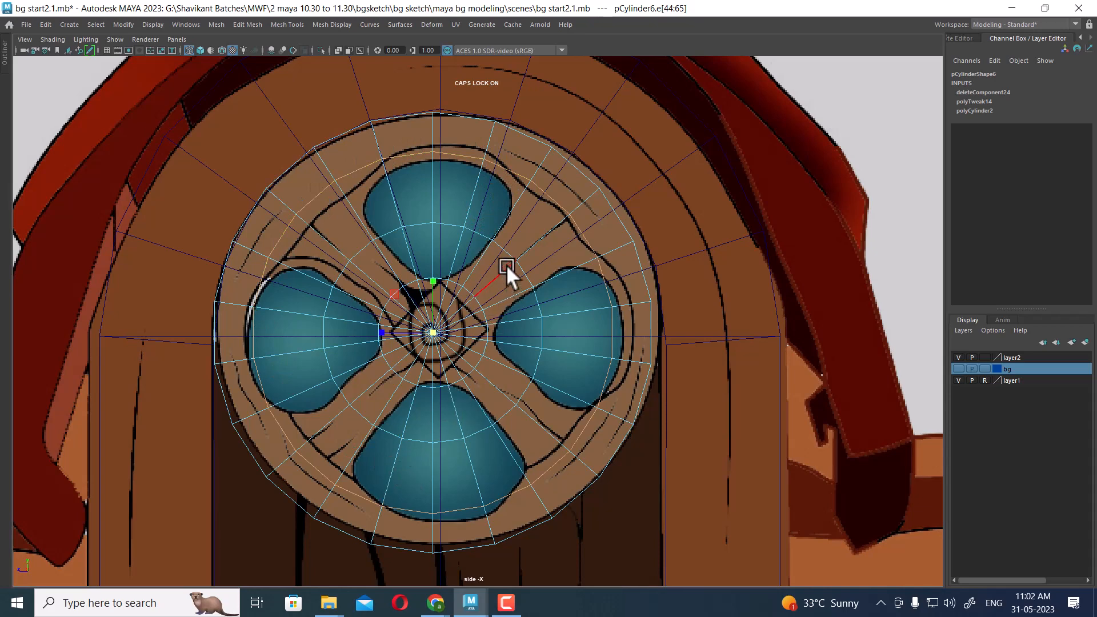
Select all faces of the disc's left half in the side view and delete them.
scroll(477, 195, "down", 4)
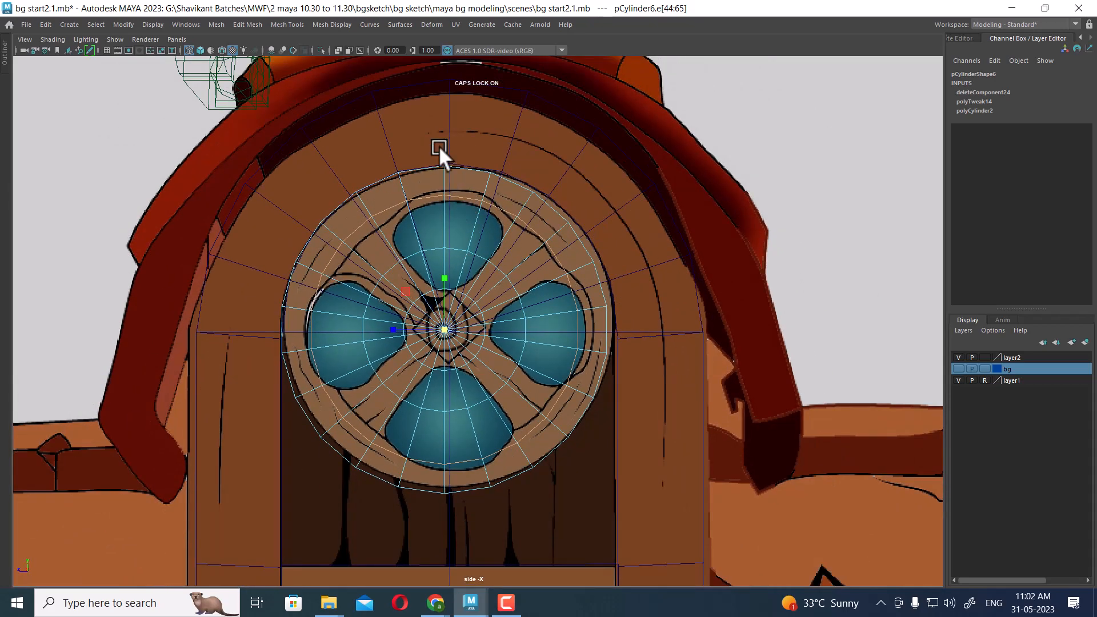
left_click_drag(252, 122, 436, 582)
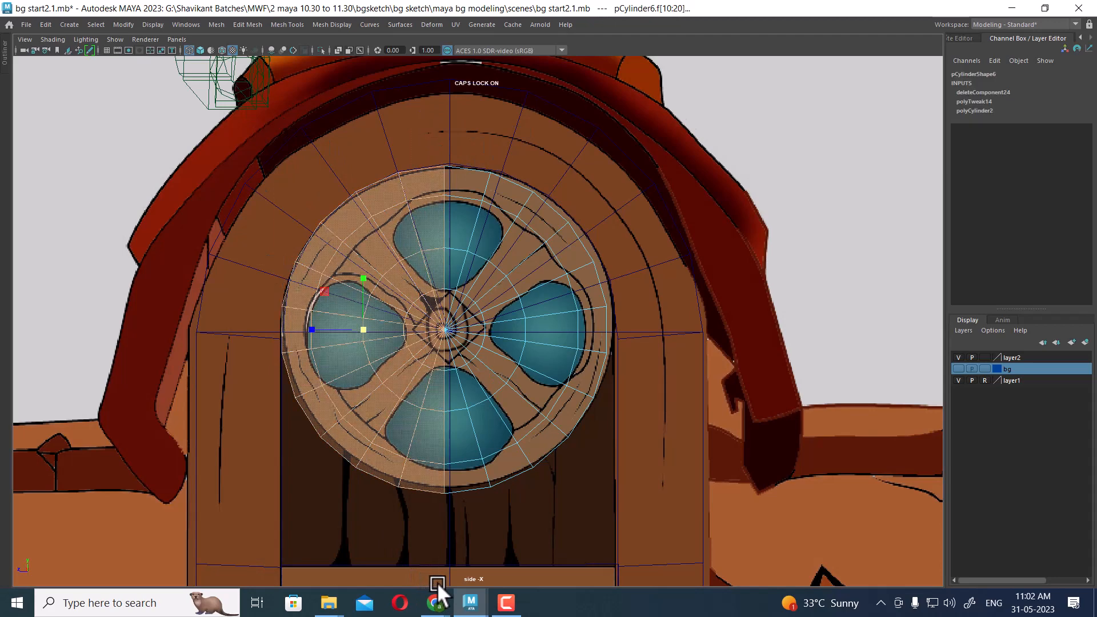
key("Delete")
Move the inner loop's first three vertices above the upper pane onto the frame's drawn inner border.
scroll(475, 299, "up", 5)
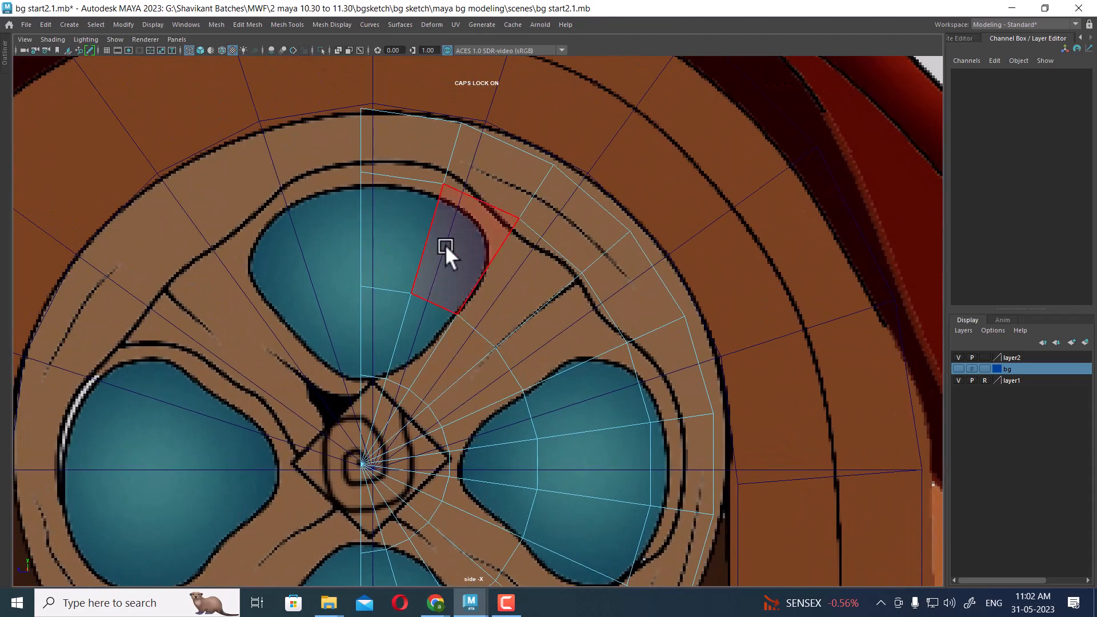
right_click_drag(440, 193, 345, 191)
scroll(386, 219, "up", 1)
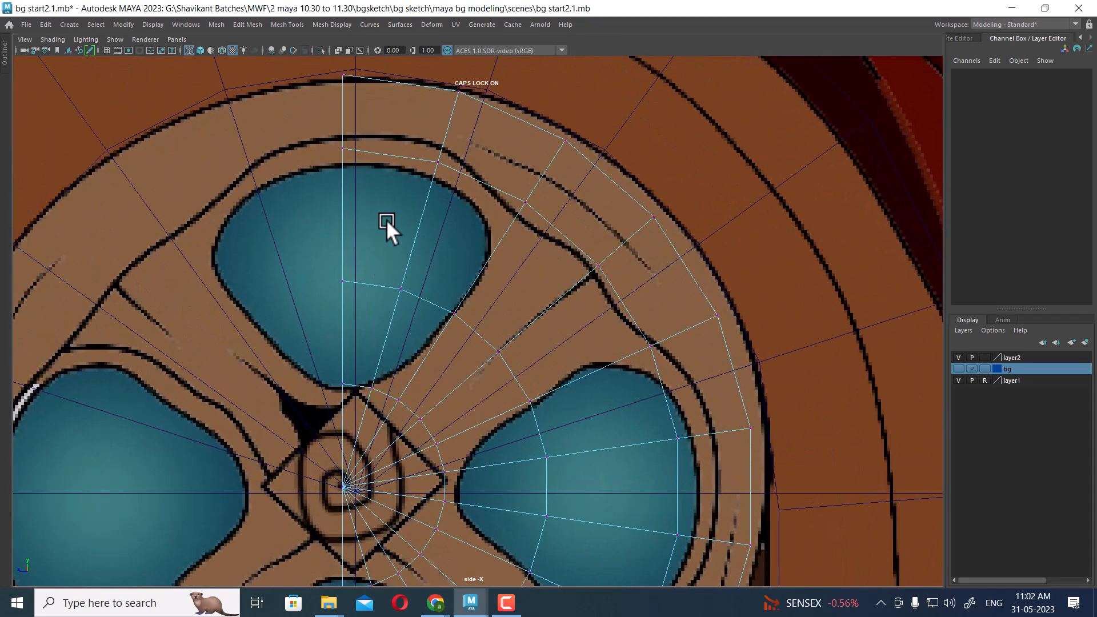
middle_click_drag(386, 220, 395, 278, "alt")
left_click_drag(364, 194, 329, 224)
key("w")
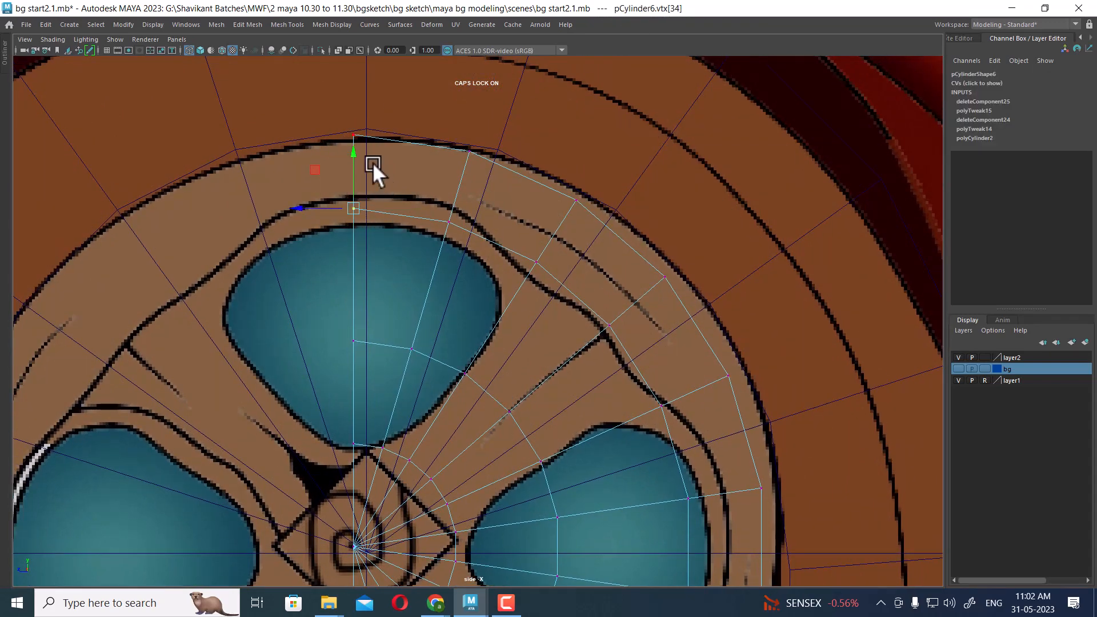
middle_click_drag(355, 153, 354, 138)
left_click(438, 217)
left_click_drag(445, 221, 446, 207)
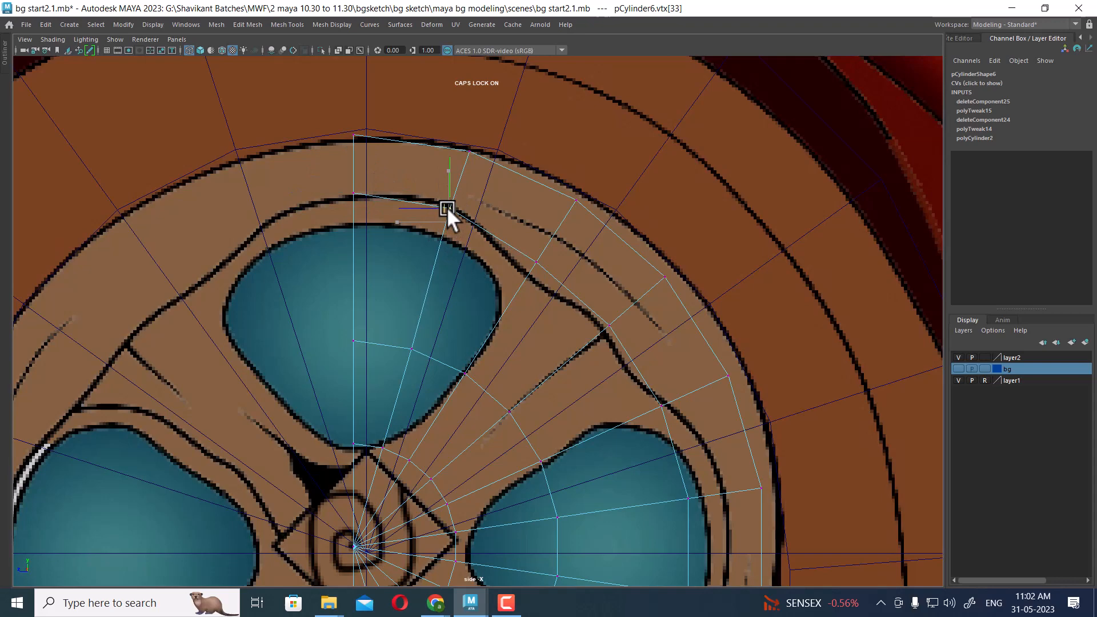
left_click(526, 262)
left_click_drag(538, 259, 531, 273)
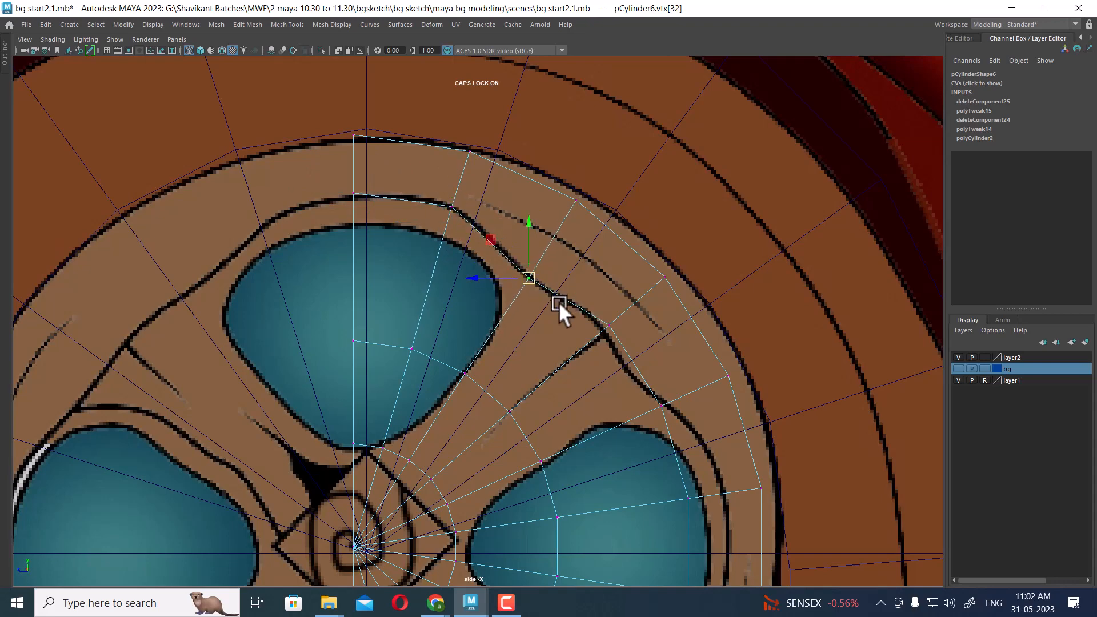
Fit the inner loop's next two vertices to the drawn corner between the upper and right panes.
scroll(559, 302, "up", 1)
middle_click_drag(583, 343, 549, 277, "alt")
left_click(584, 258)
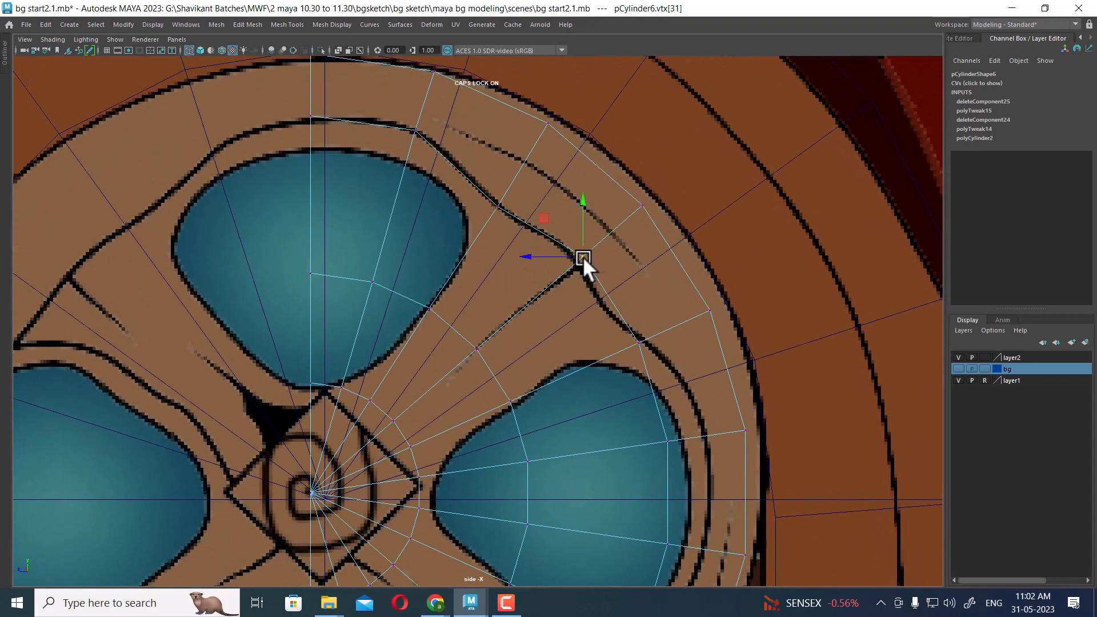
left_click_drag(583, 257, 579, 255)
middle_click_drag(609, 297, 594, 275, "alt")
mouse_move(561, 228)
left_mouse_down()
mouse_move(571, 256)
mouse_move(559, 235)
left_mouse_up()
left_click(617, 325)
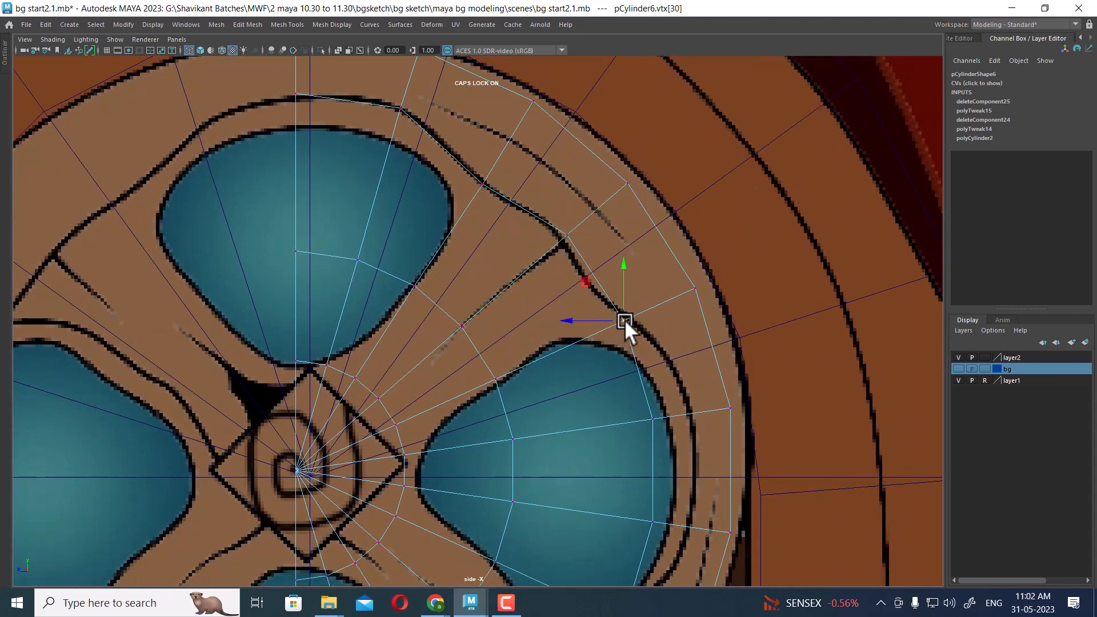
left_click_drag(626, 320, 589, 278)
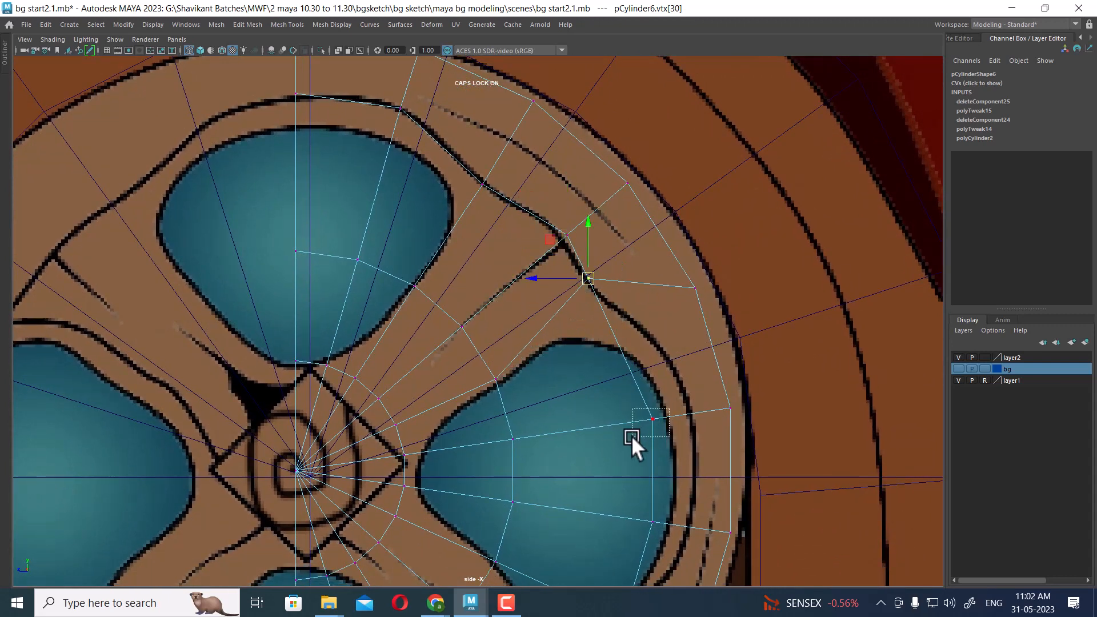
Move the two inner loop vertices beside the right pane outward onto the frame's drawn inner border.
left_click_drag(632, 436, 691, 415)
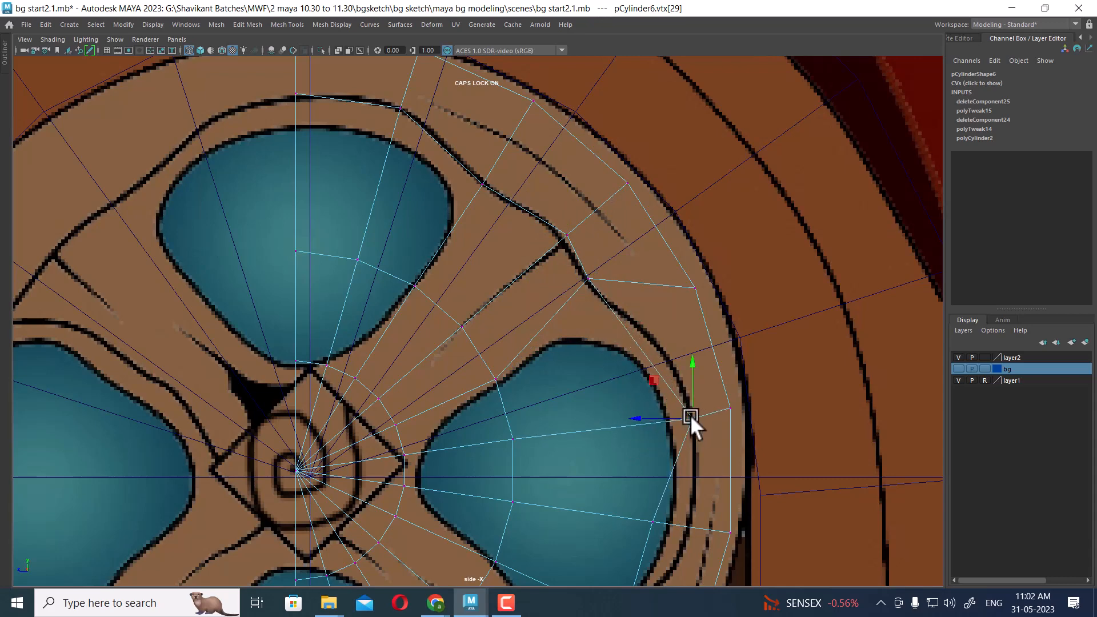
middle_click_drag(690, 415, 667, 312, "alt")
scroll(637, 335, "up", 1)
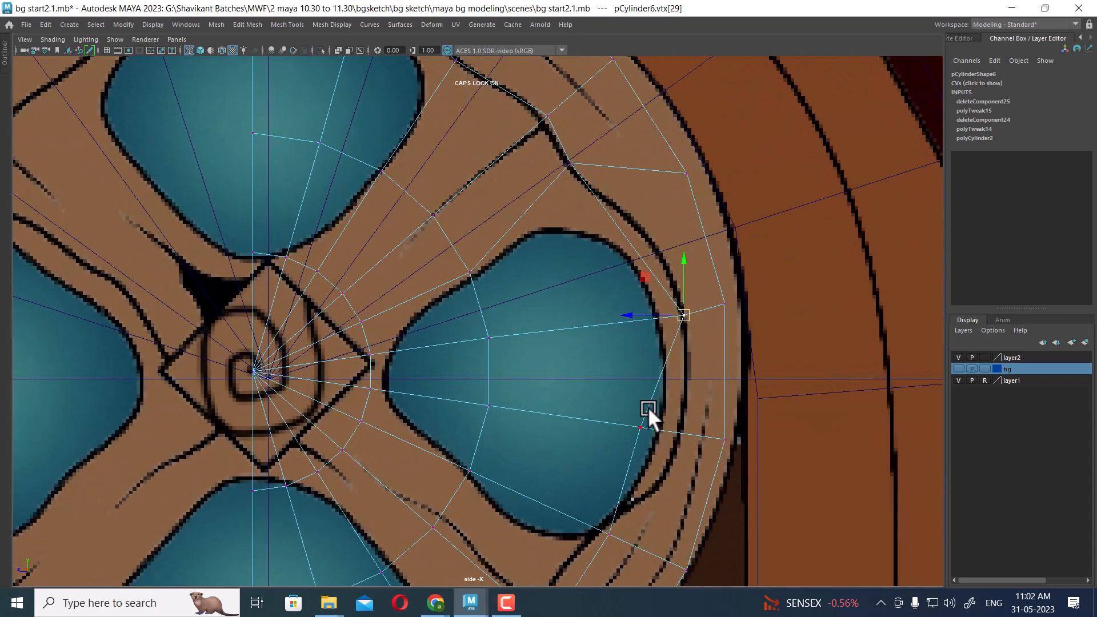
left_click_drag(648, 407, 681, 427)
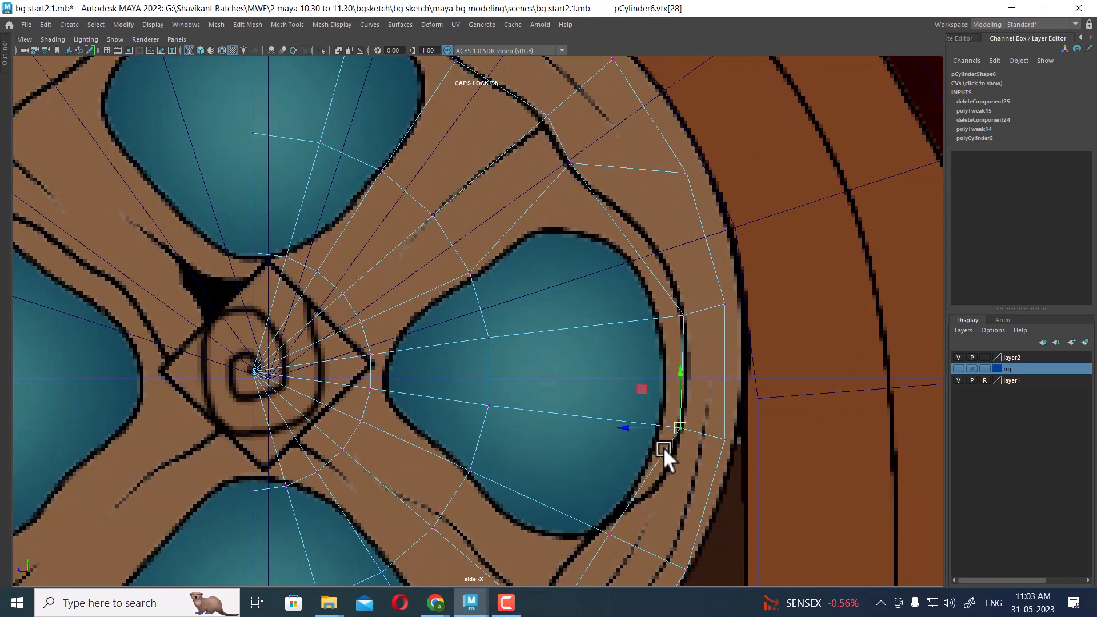
Move the inner loop's three vertices between the right and lower panes onto the frame's drawn inner border.
middle_click_drag(663, 448, 688, 312, "alt")
scroll(634, 386, "up", 1)
left_click_drag(657, 392, 628, 401)
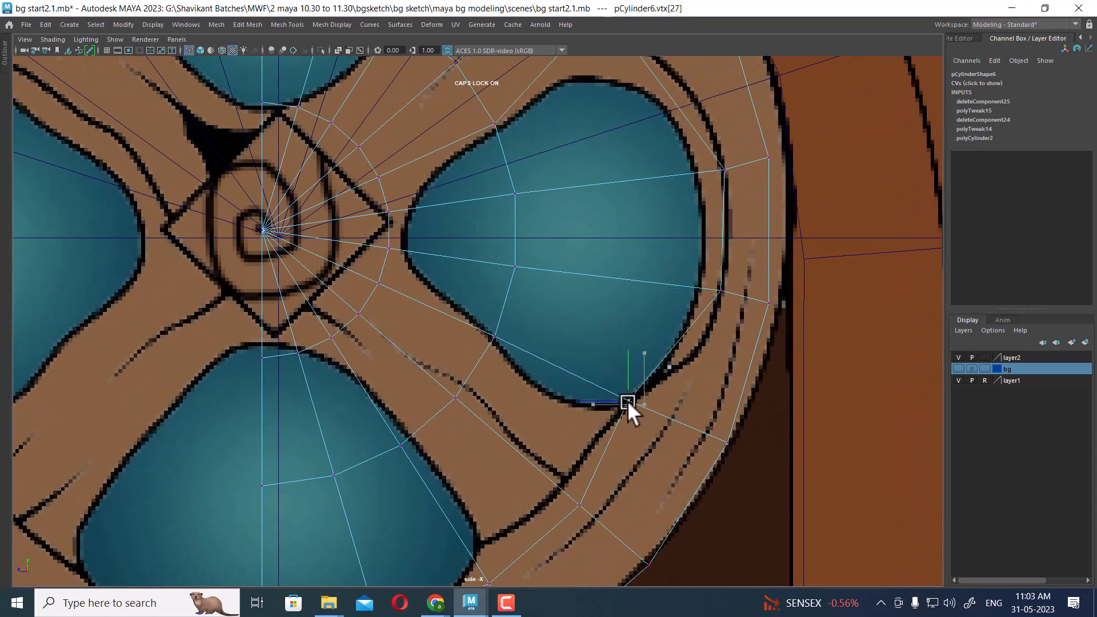
middle_click_drag(604, 438, 622, 305, "alt")
scroll(622, 311, "up", 1)
mouse_move(601, 364)
left_mouse_down()
mouse_move(619, 391)
mouse_move(584, 352)
left_mouse_up()
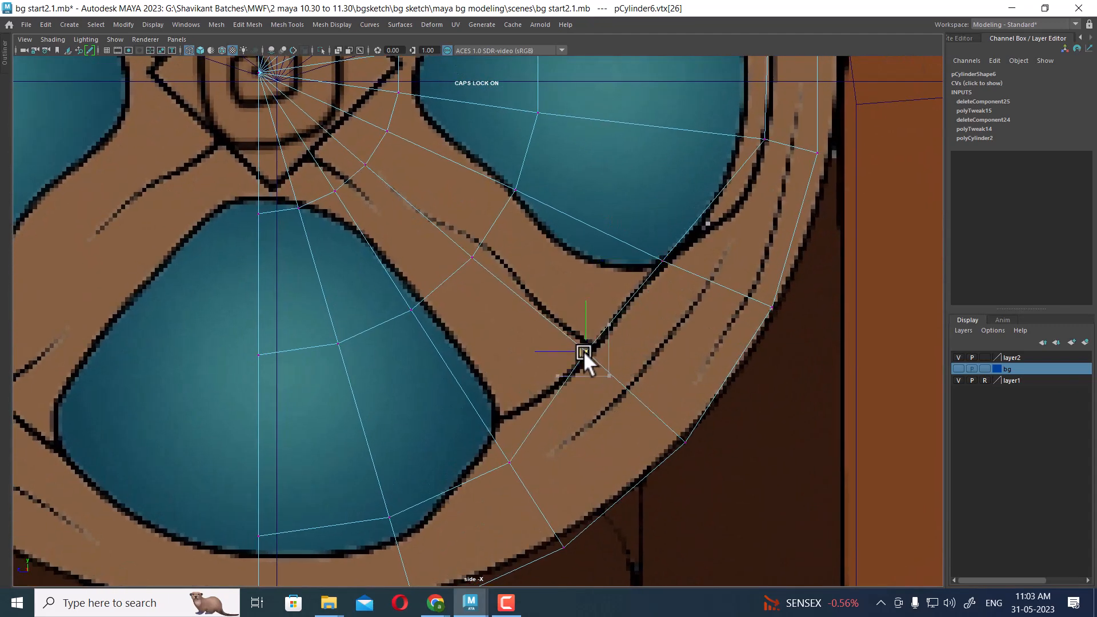
left_click_drag(535, 443, 497, 420)
Fit the inner loop's last two vertices to the drawn bottom outline of the lower pane.
middle_click_drag(429, 485, 471, 334, "alt")
scroll(468, 338, "up", 1)
left_click_drag(449, 357, 442, 400)
left_click_drag(281, 377, 300, 394)
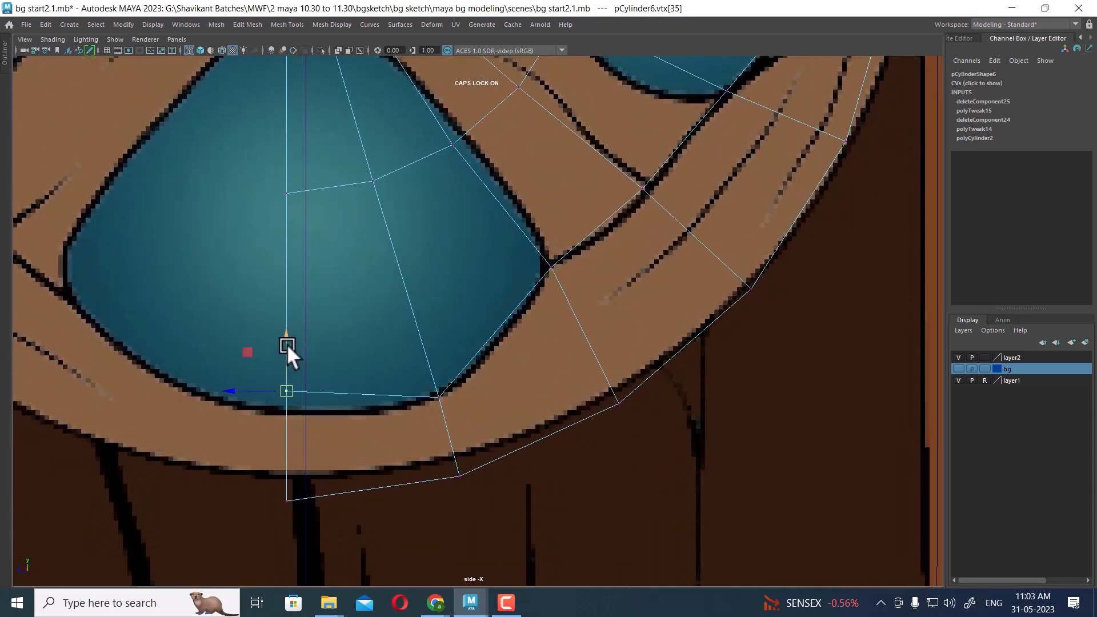
left_click_drag(287, 347, 287, 361)
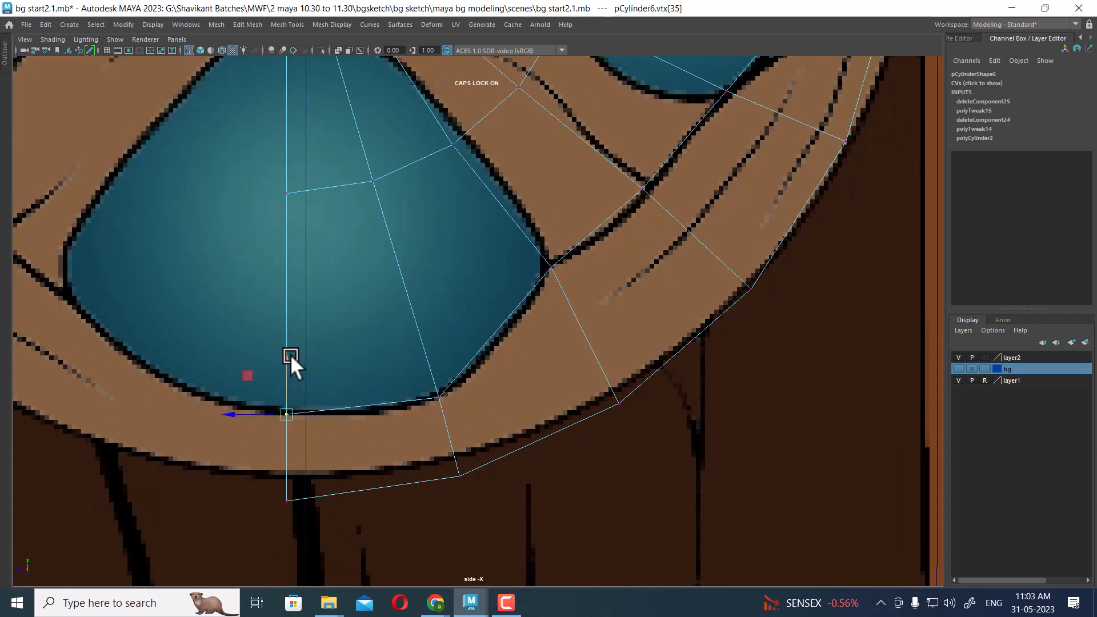
Split the edge ring through the upper part of the right pane with a new radial edge line.
scroll(400, 329, "down", 10)
middle_click_drag(499, 298, 523, 384, "alt")
scroll(539, 345, "up", 2)
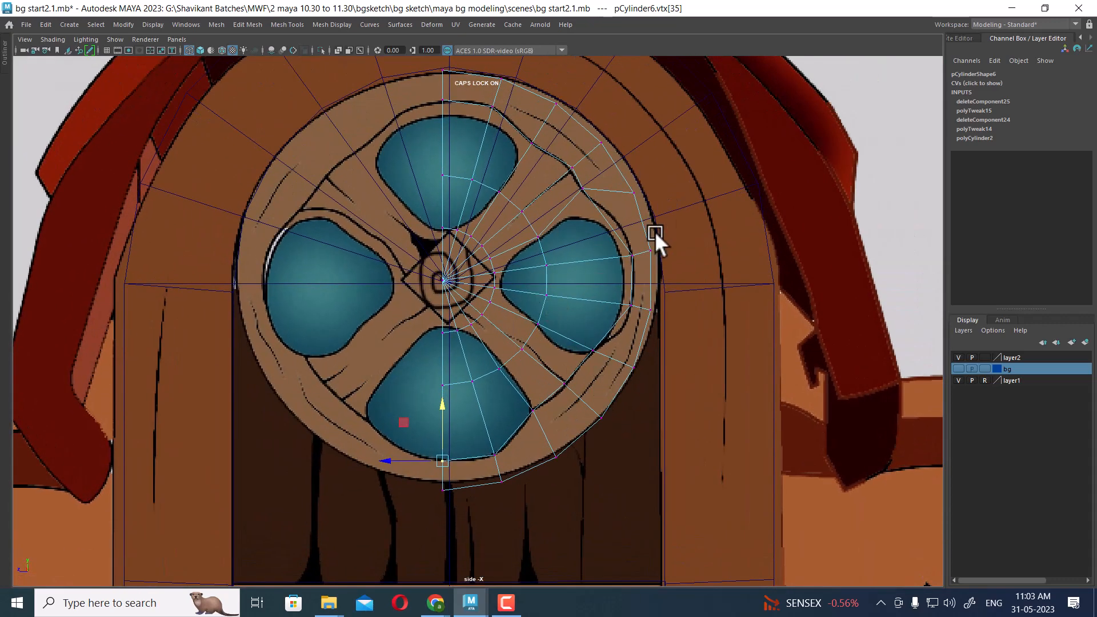
scroll(655, 231, "up", 3)
middle_click_drag(607, 278, 606, 300, "alt")
scroll(626, 290, "up", 1)
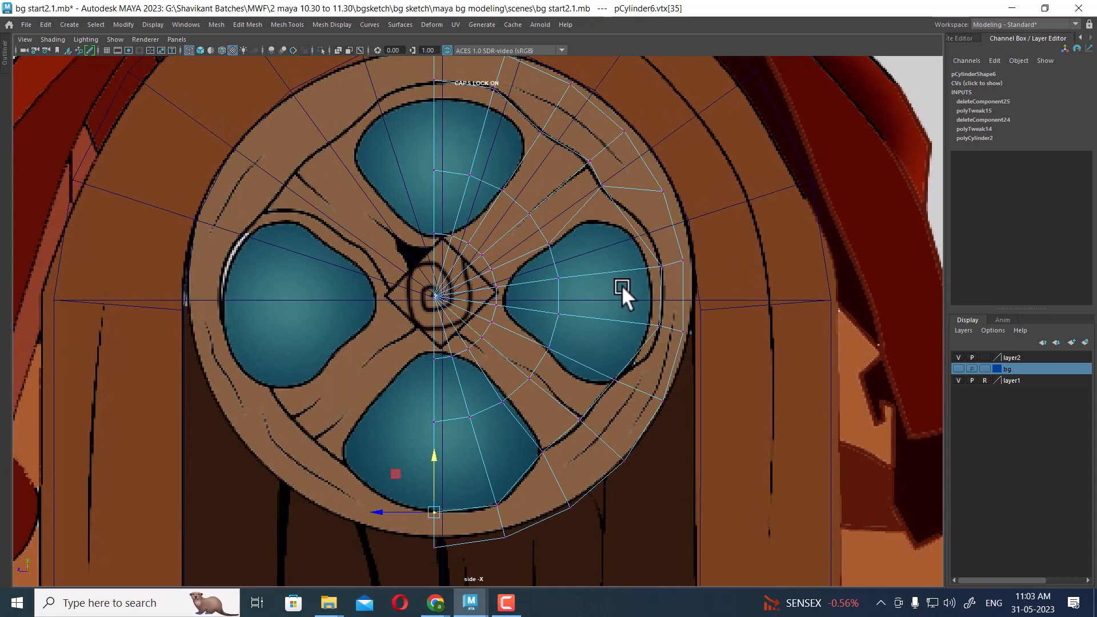
key("F10")
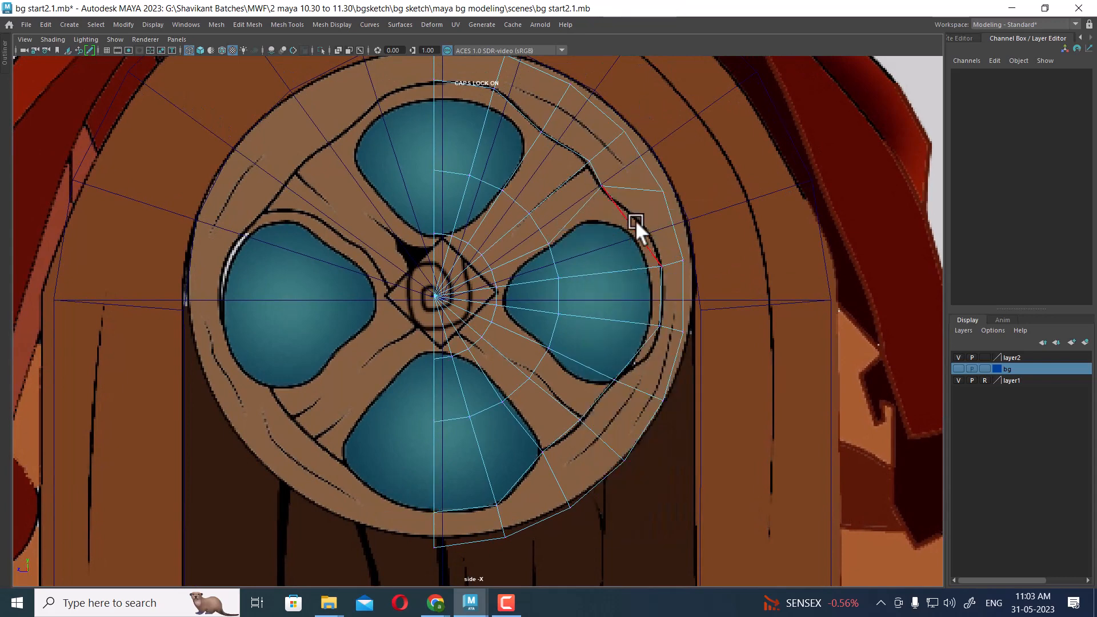
left_click(625, 226)
right_click_drag(659, 178, 863, 396, "ctrl")
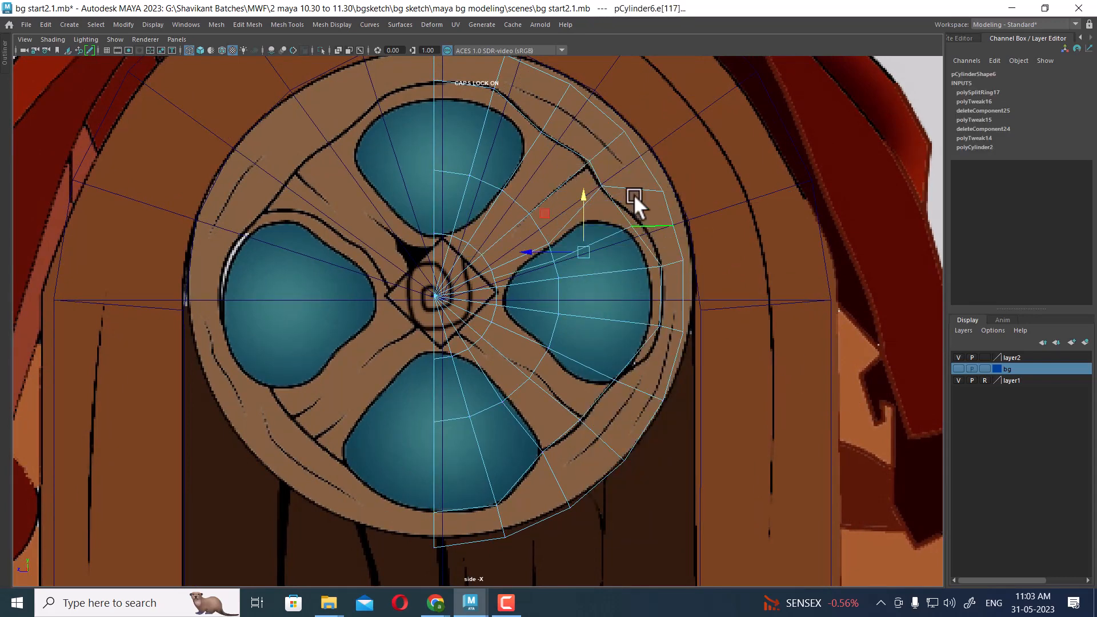
Move the new inner loop vertex at the right pane's upper side onto the frame's drawn inner border.
scroll(634, 195, "up", 1)
key("F9")
scroll(544, 167, "down", 2)
left_click(690, 188)
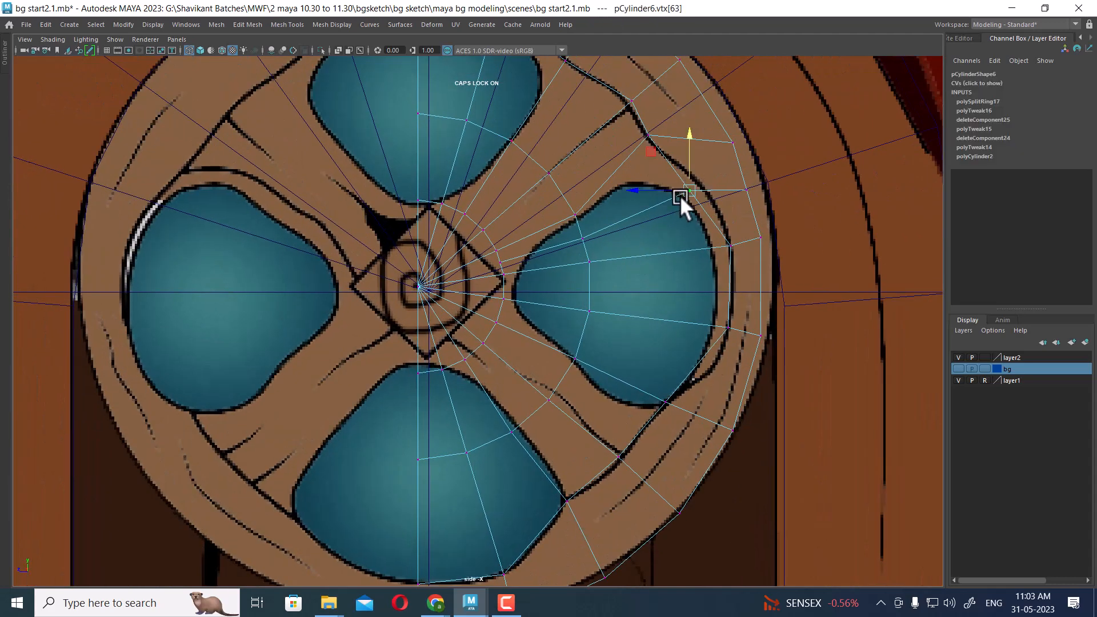
left_click_drag(691, 189, 702, 184)
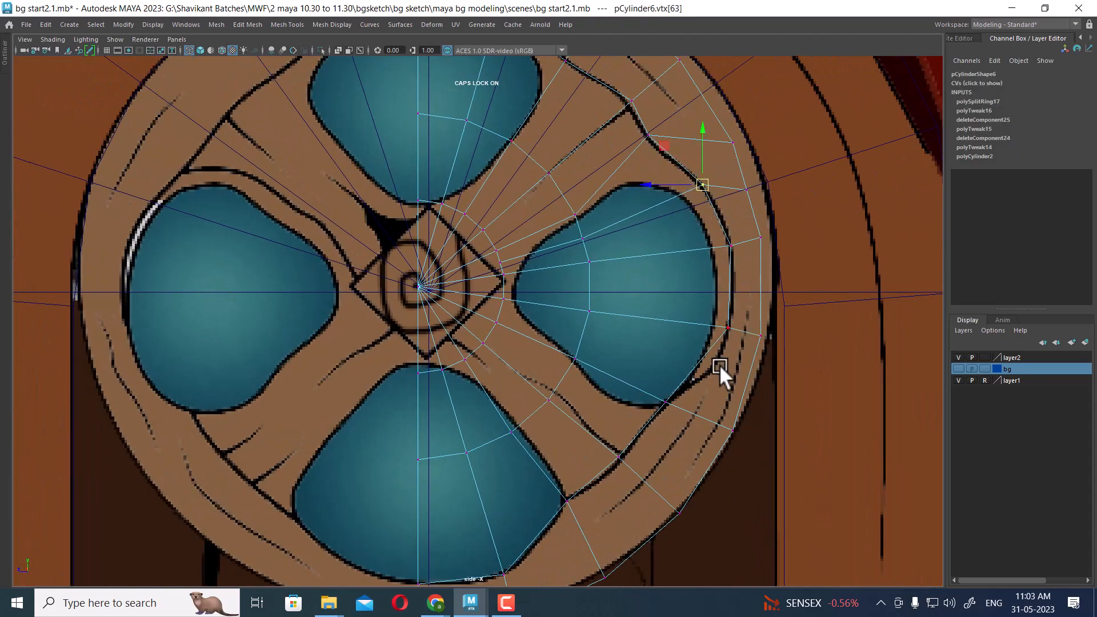
Add a radial edge line through the right pane's lower part and move its inner loop vertex onto the drawn border.
right_click_drag(700, 350, 699, 308)
left_click(696, 361)
right_click_drag(731, 219, 844, 399, "ctrl")
right_click_drag(722, 255, 594, 248)
left_click(695, 364)
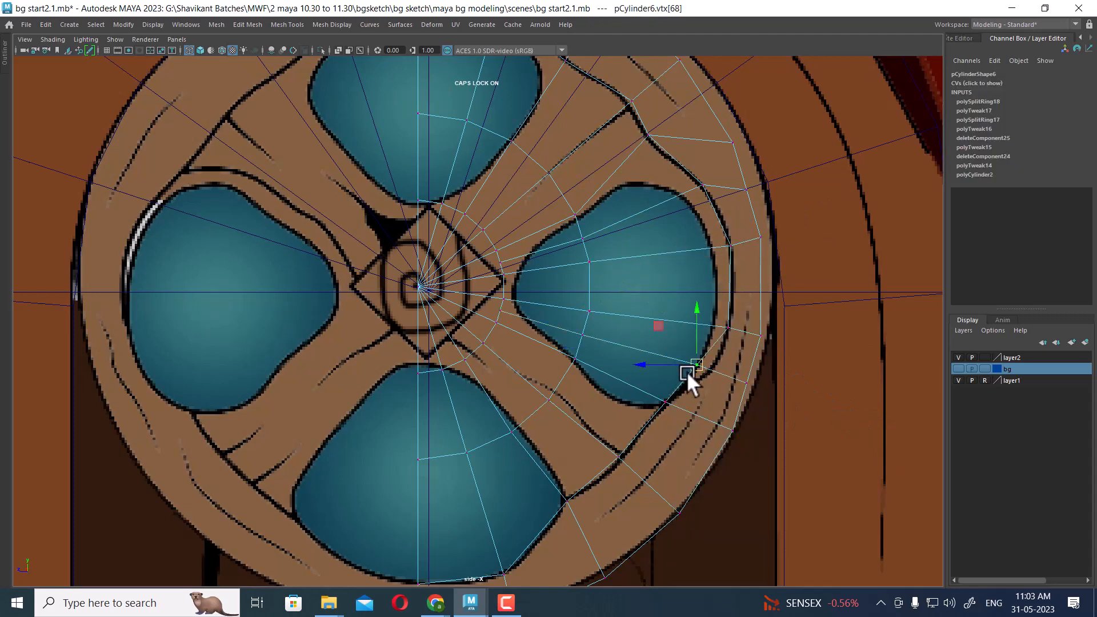
left_click_drag(687, 372, 727, 365)
scroll(723, 349, "down", 3)
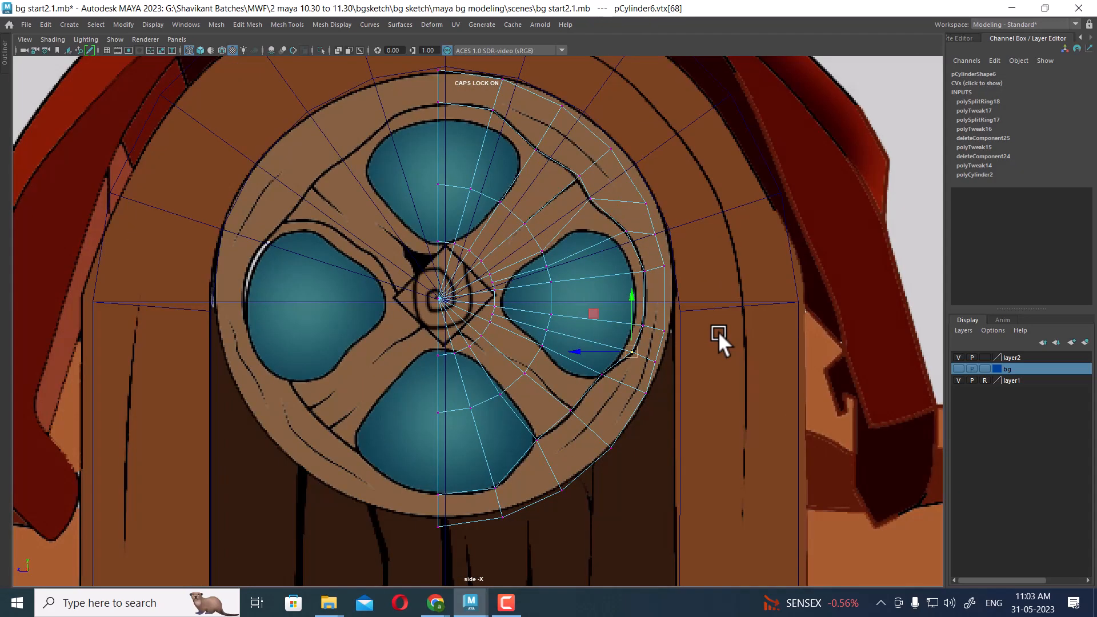
Select the half disc's centre vertex in the perspective view and convert the selection to its surrounding faces.
key("space")
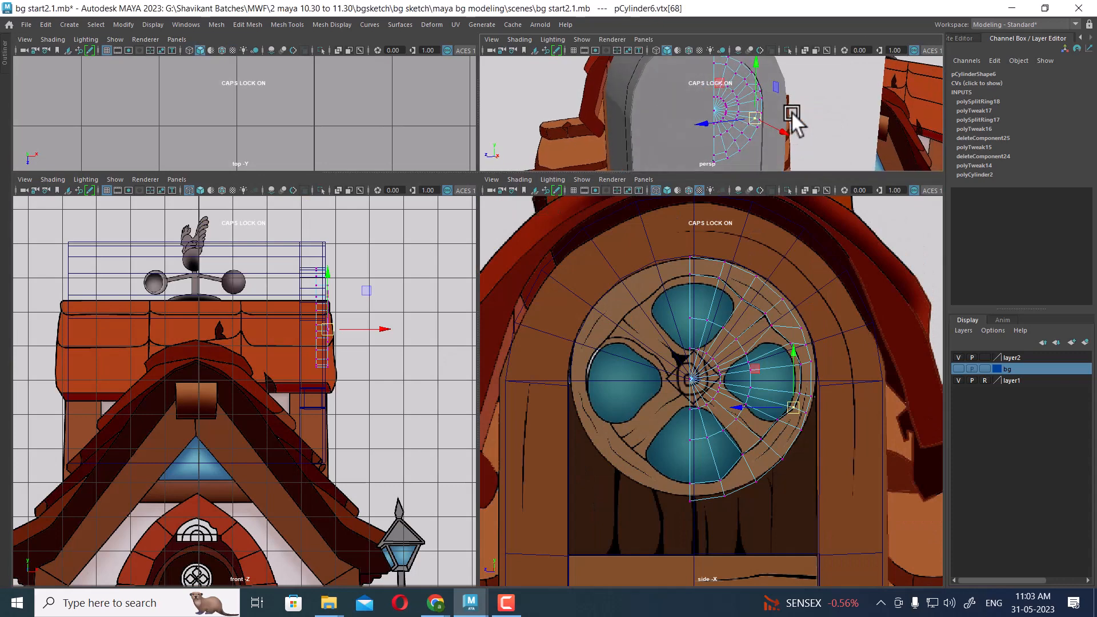
key("space")
left_click_drag(600, 171, 578, 204, "alt")
scroll(574, 205, "up", 2)
middle_click_drag(552, 302, 571, 206, "alt")
left_click_drag(571, 206, 533, 189, "alt")
right_click(531, 155)
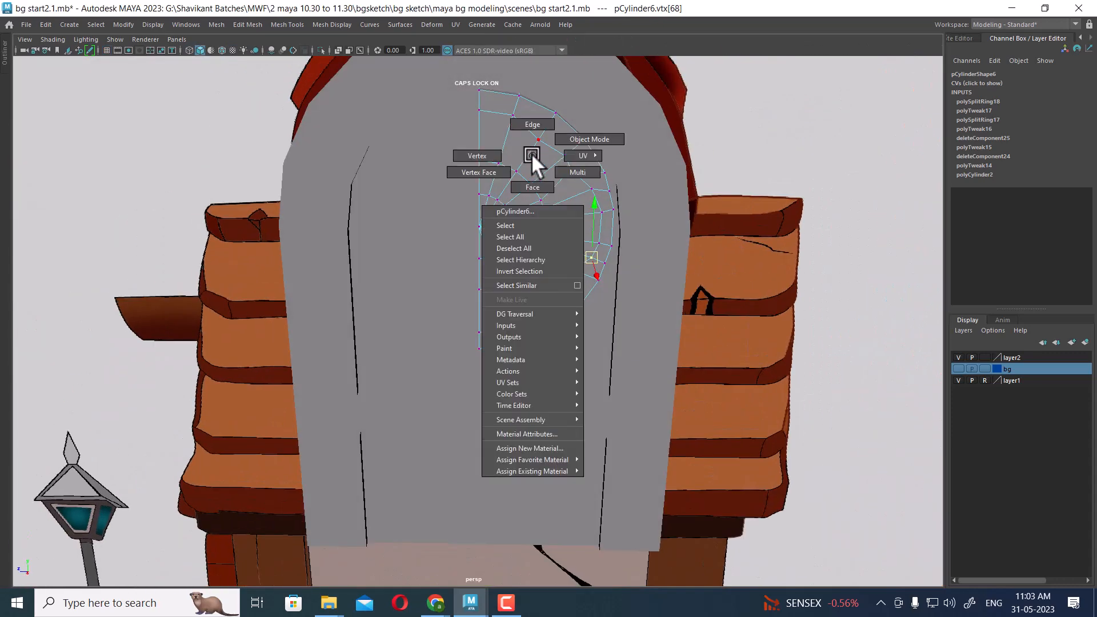
left_click(460, 156)
left_click(479, 226)
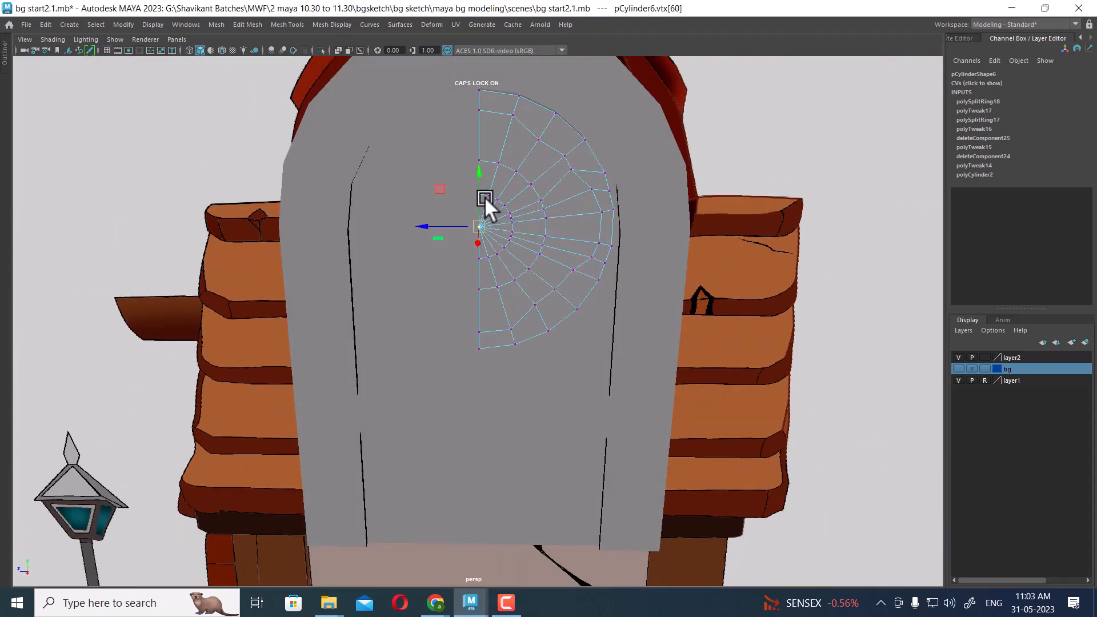
right_click_drag(485, 197, 506, 231, "ctrl")
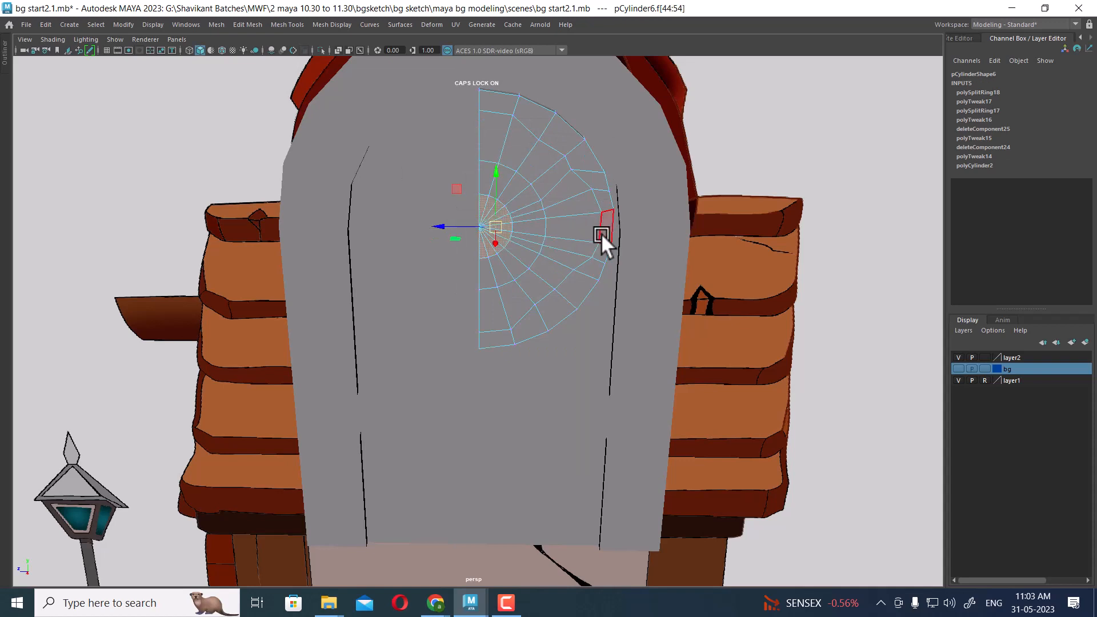
Grow the face selection outward until it reaches the shaped inner loop.
key("shift+period")
left_click(112, 39)
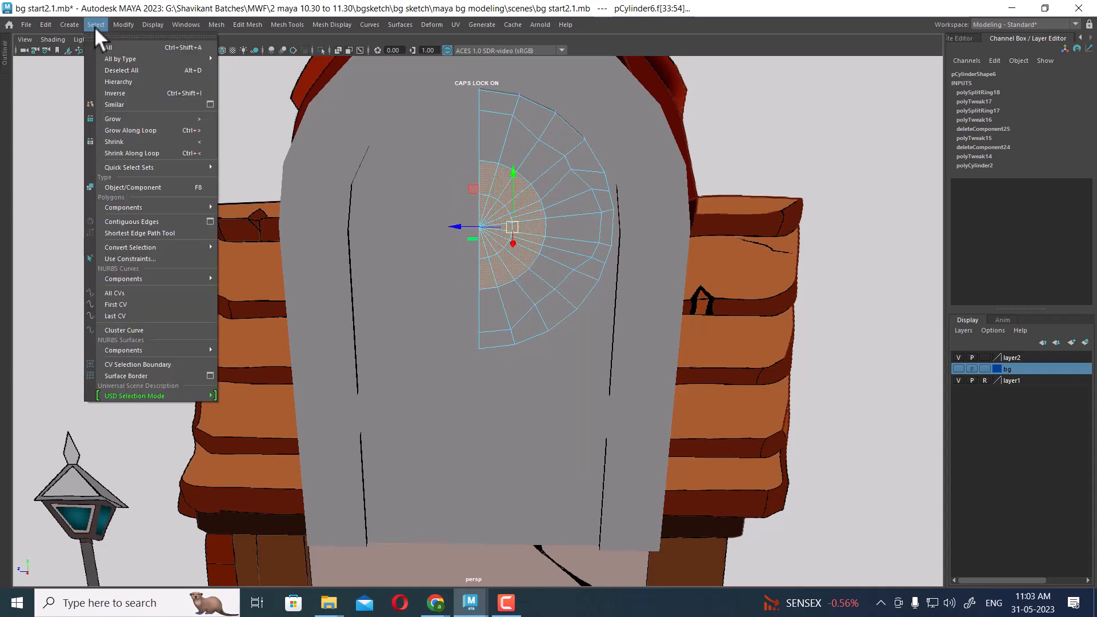
left_click(136, 116)
key("shift+period")
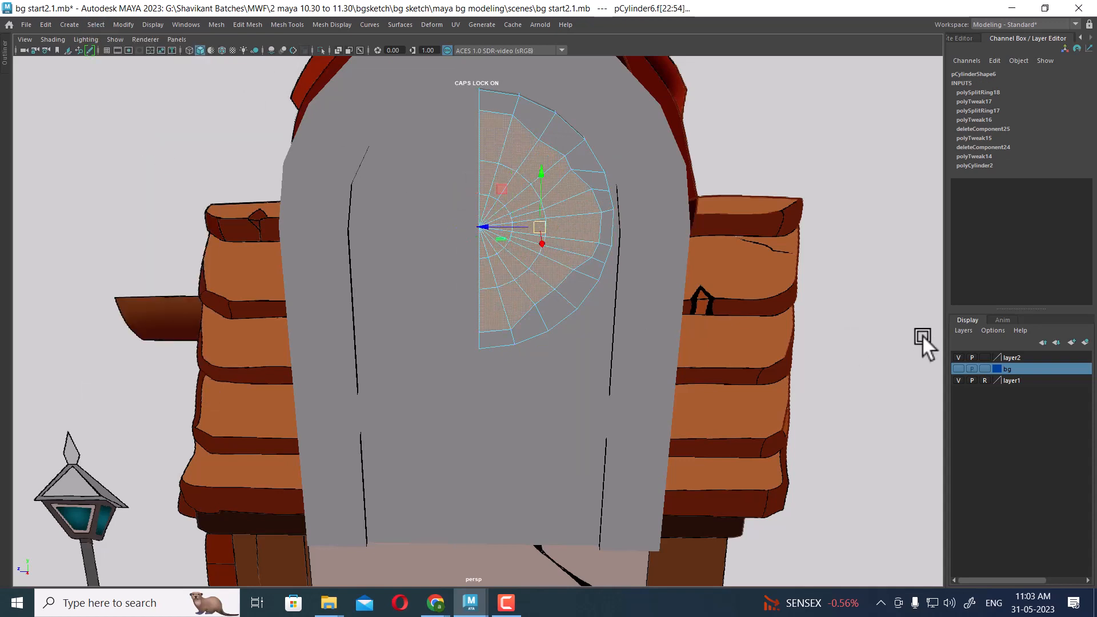
Extrude the selected inner faces inward with a Local Translate Z of -0.07.
right_click_drag(688, 275, 769, 333, "alt")
left_click_drag(769, 333, 765, 211, "alt")
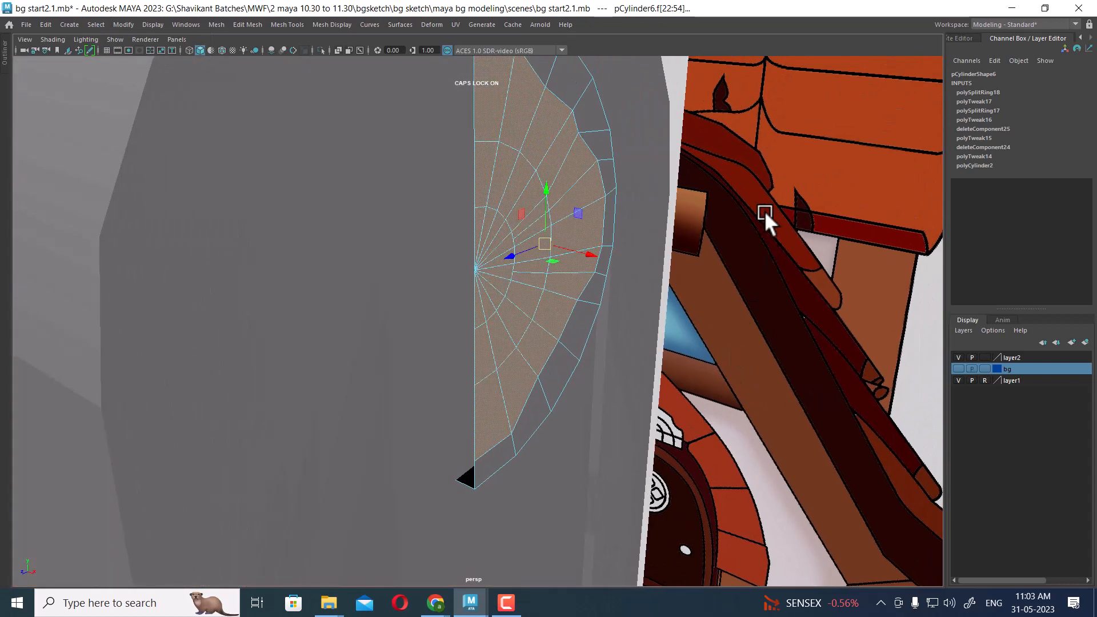
right_click_drag(764, 211, 764, 262, "shift")
left_click_drag(743, 345, 738, 344)
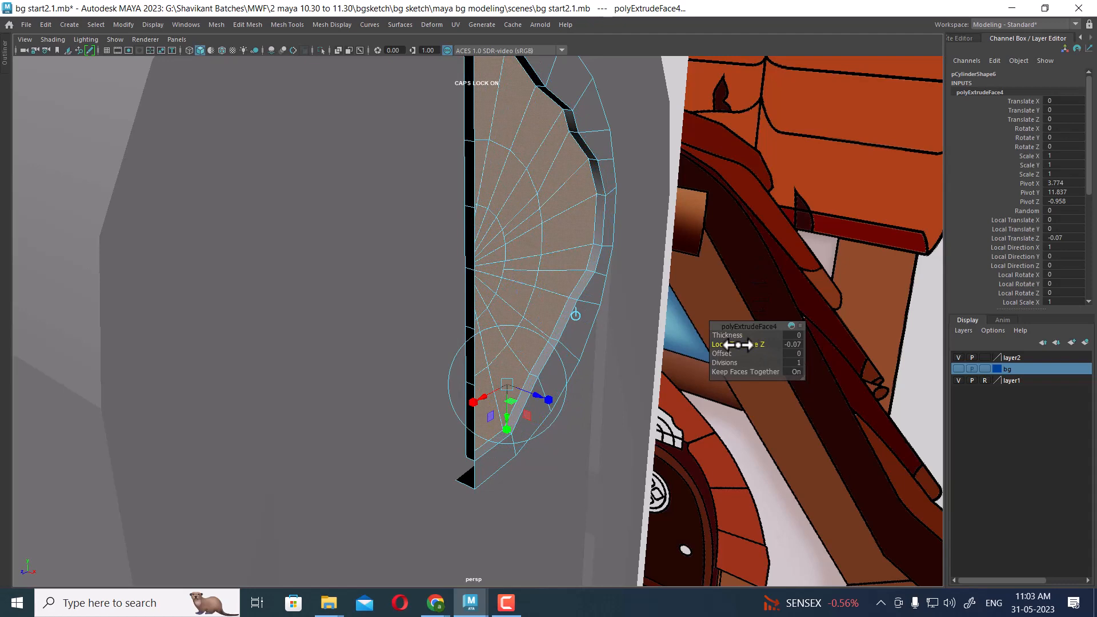
Select the strip of side faces the extrusion made along the disc's centre cut and delete them.
left_click_drag(619, 318, 548, 289, "alt")
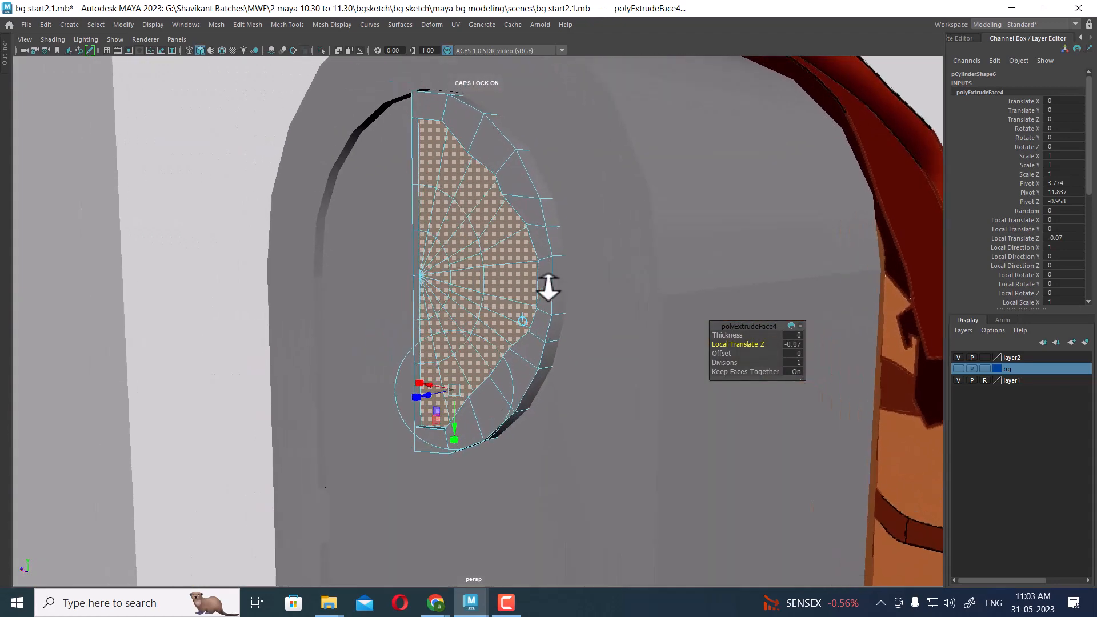
left_click_drag(448, 303, 400, 160, "alt")
left_click(416, 118)
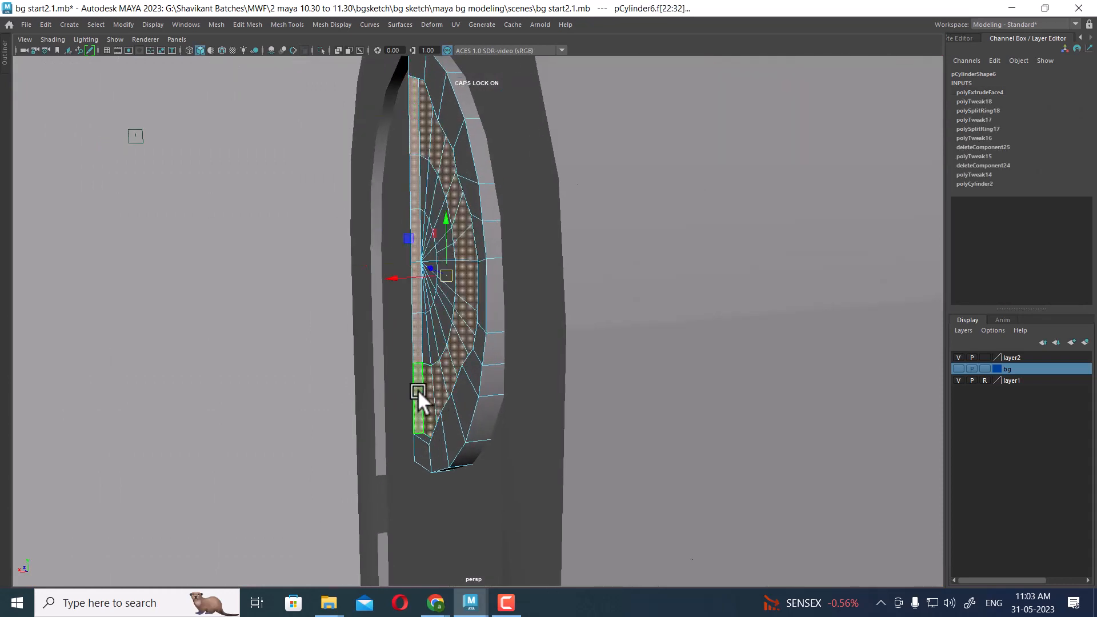
left_click(417, 392)
double_click(414, 131)
left_click_drag(406, 169, 420, 539, "alt")
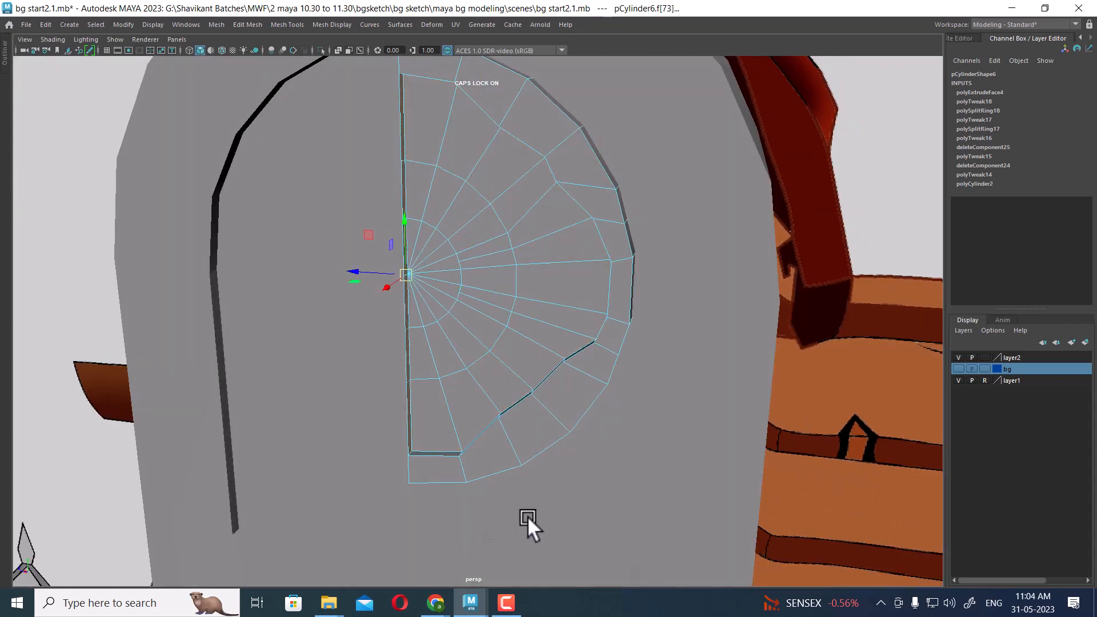
left_click_drag(527, 516, 535, 337, "alt")
key("Delete")
Insert an edge loop in the side view just inside the inner border, along the upper pane's top outline.
scroll(535, 338, "down", 2)
key("space")
scroll(751, 461, "up", 1)
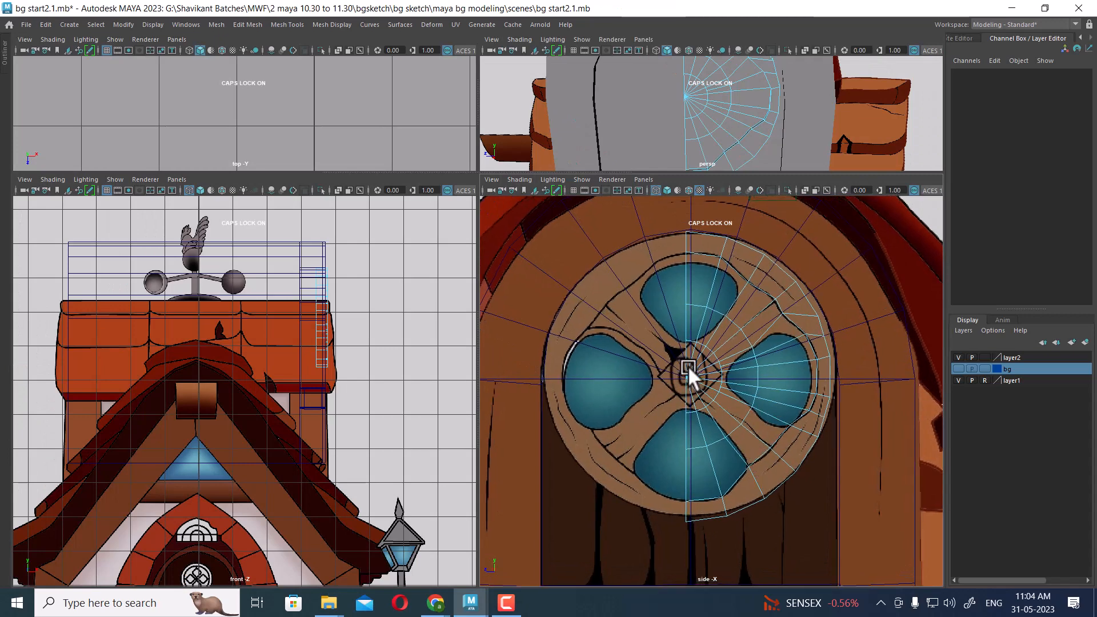
scroll(688, 366, "up", 4)
middle_click_drag(688, 366, 694, 414, "alt")
scroll(758, 374, "up", 2)
middle_click_drag(686, 295, 696, 334, "alt")
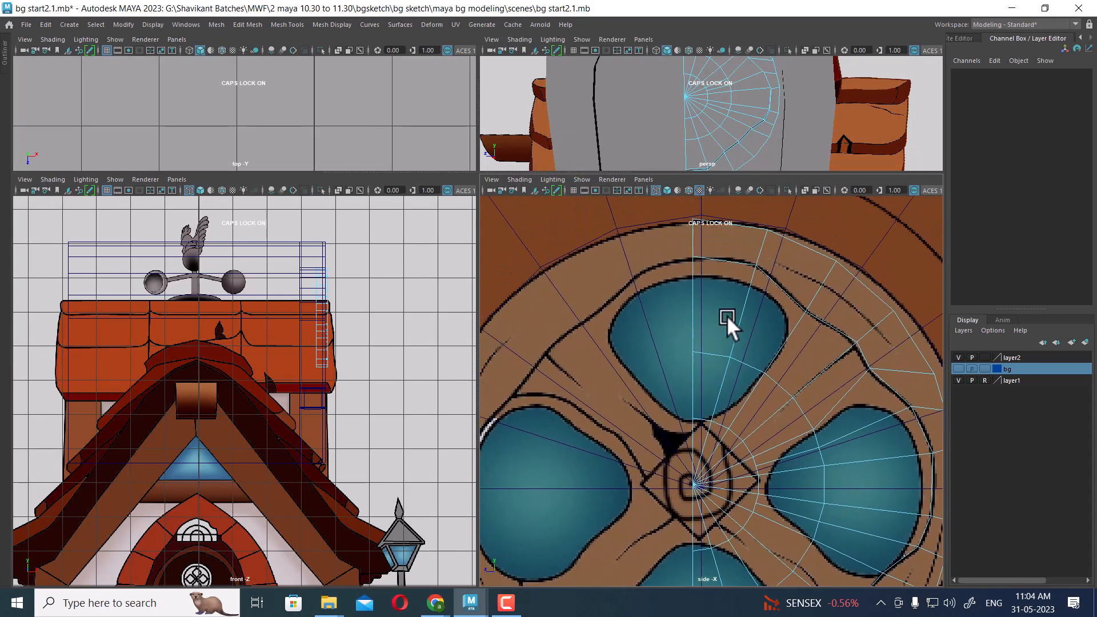
right_click_drag(789, 334, 727, 291)
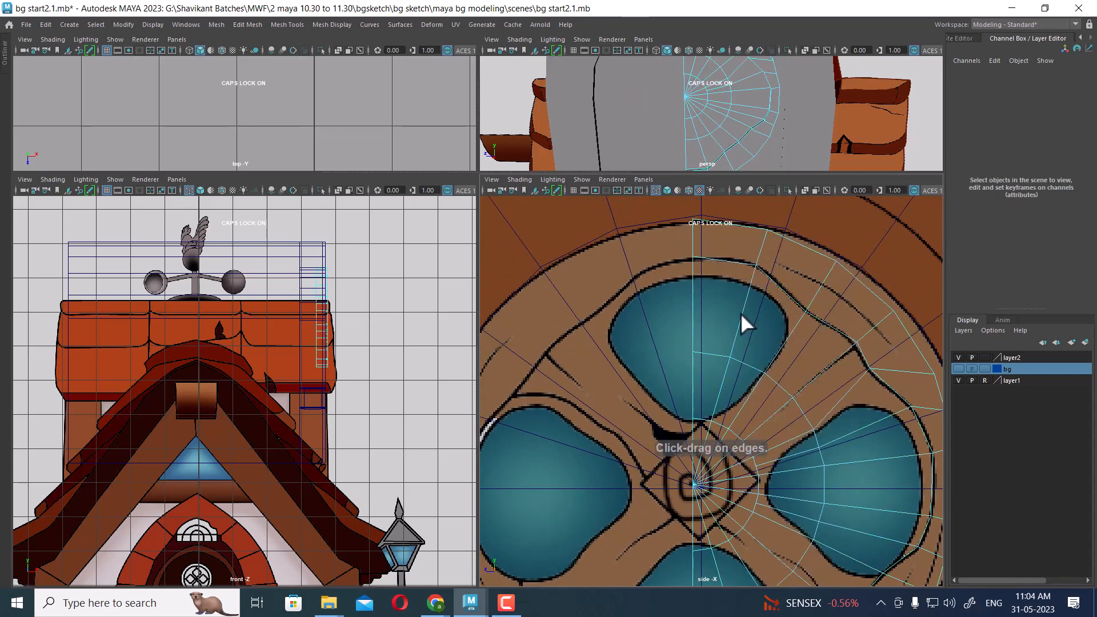
left_click(748, 280)
key("w")
scroll(792, 372, "up", 3)
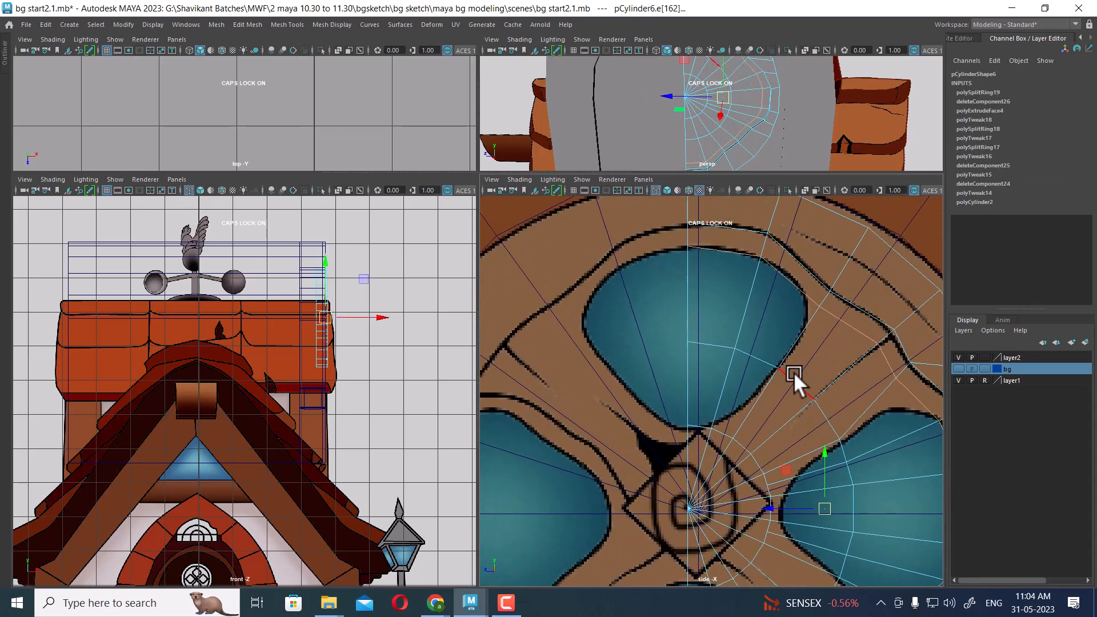
Hide the dormer's arched body so that only the window's half disc overlays the reference.
key("space")
middle_click_drag(751, 322, 748, 399, "alt")
scroll(747, 394, "up", 2)
right_click_drag(685, 230, 578, 189)
scroll(674, 243, "down", 5)
scroll(730, 482, "up", 2)
scroll(647, 325, "up", 2)
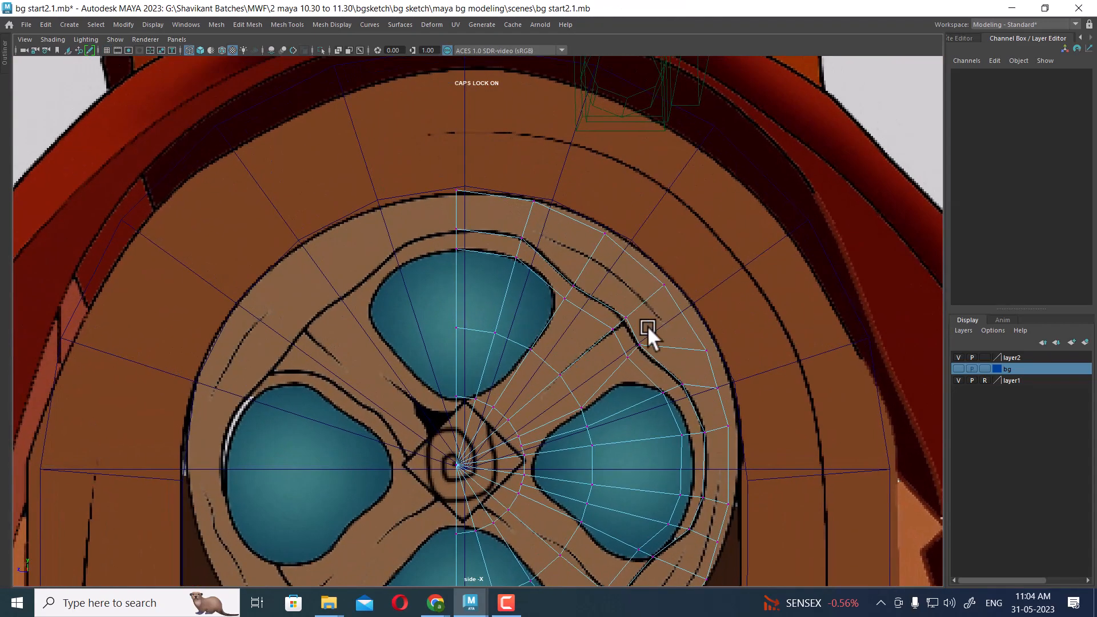
right_click_drag(750, 224, 801, 218)
left_click(753, 299)
key("ctrl+h")
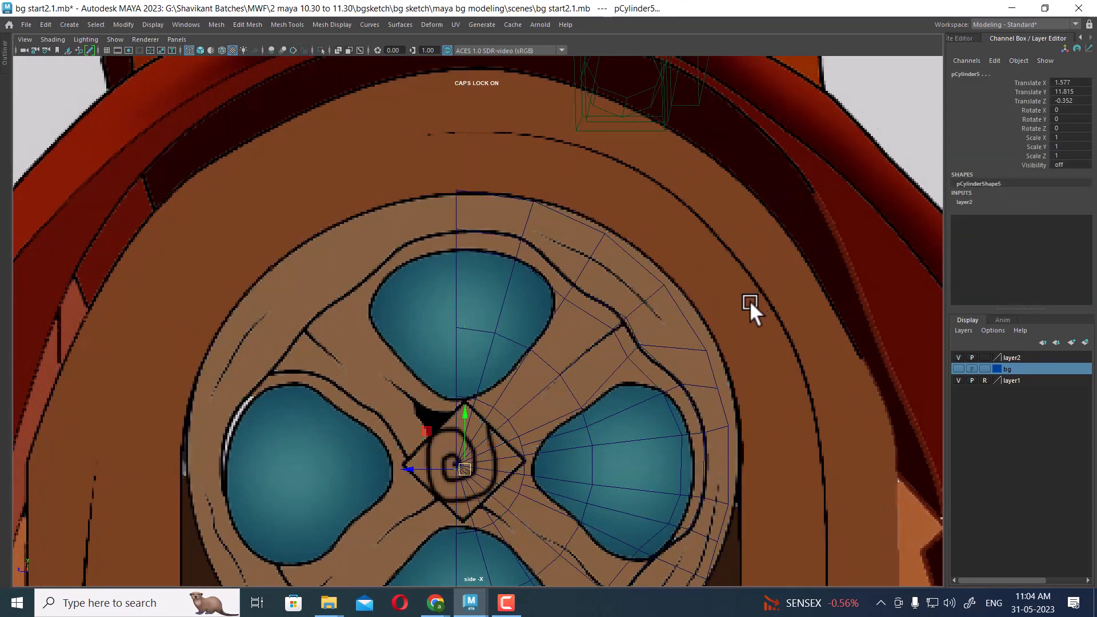
Move the half disc's vertices along the upper pane's right side onto the drawn pane outline.
left_click(647, 300)
left_click(646, 298)
scroll(621, 413, "up", 3)
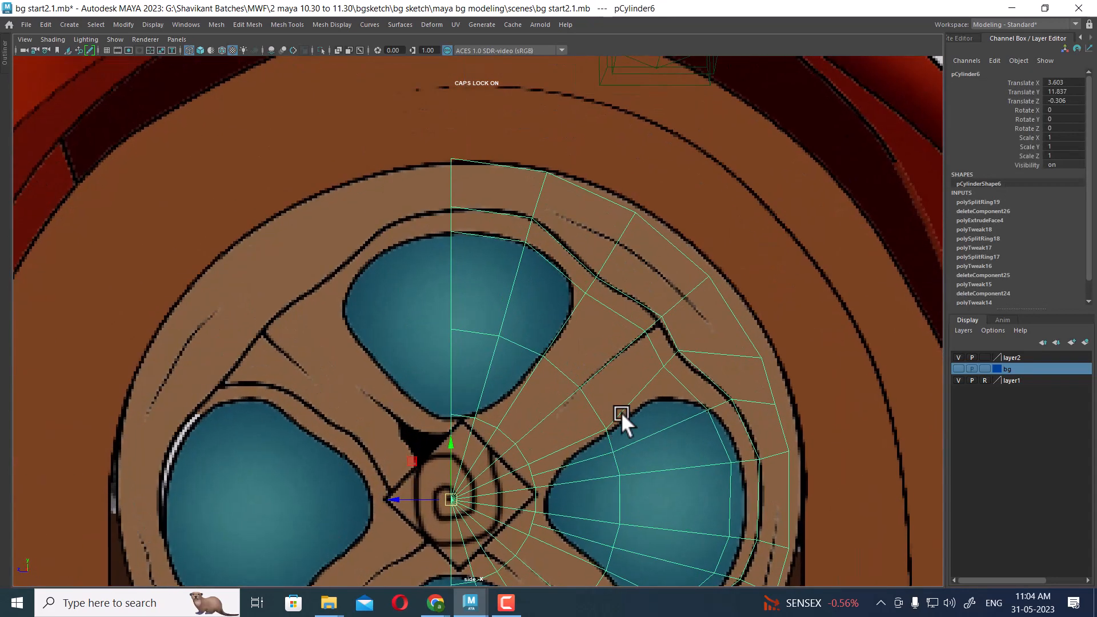
right_click_drag(589, 258, 590, 226)
scroll(541, 283, "up", 1)
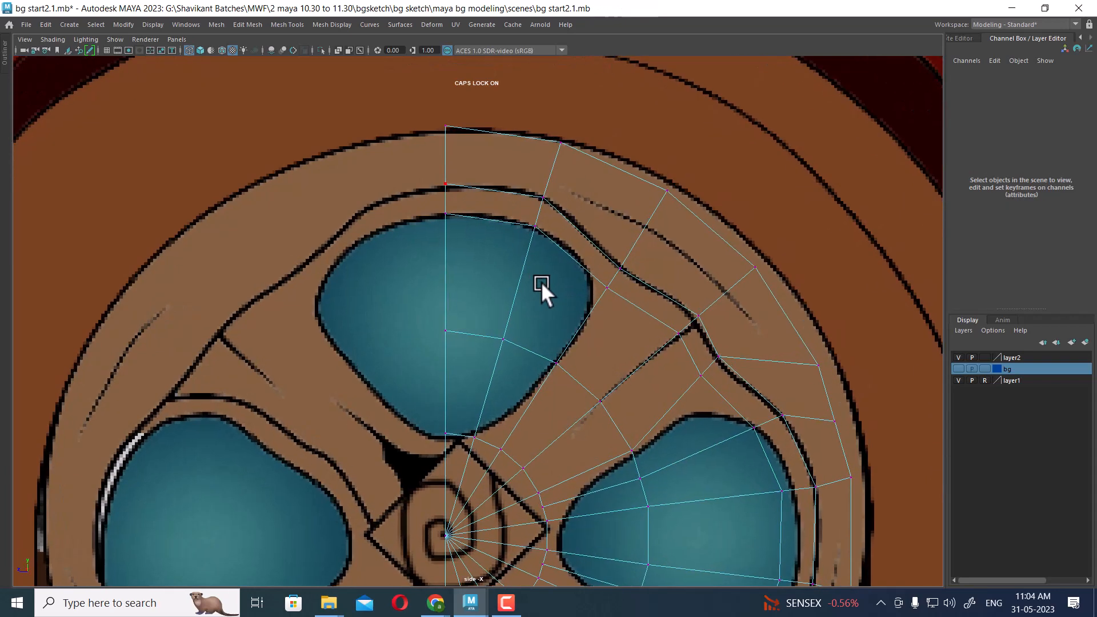
left_click(546, 215)
left_click(607, 287)
left_click_drag(609, 287, 592, 270)
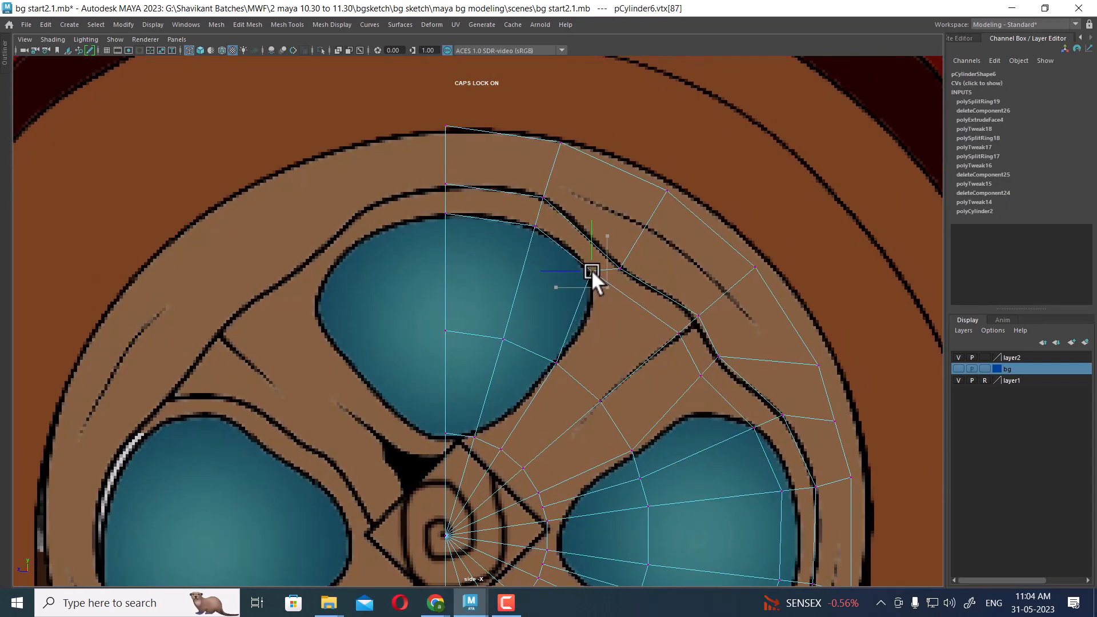
left_click(558, 364)
left_click_drag(557, 358, 557, 354)
middle_click_drag(542, 402, 544, 393, "alt")
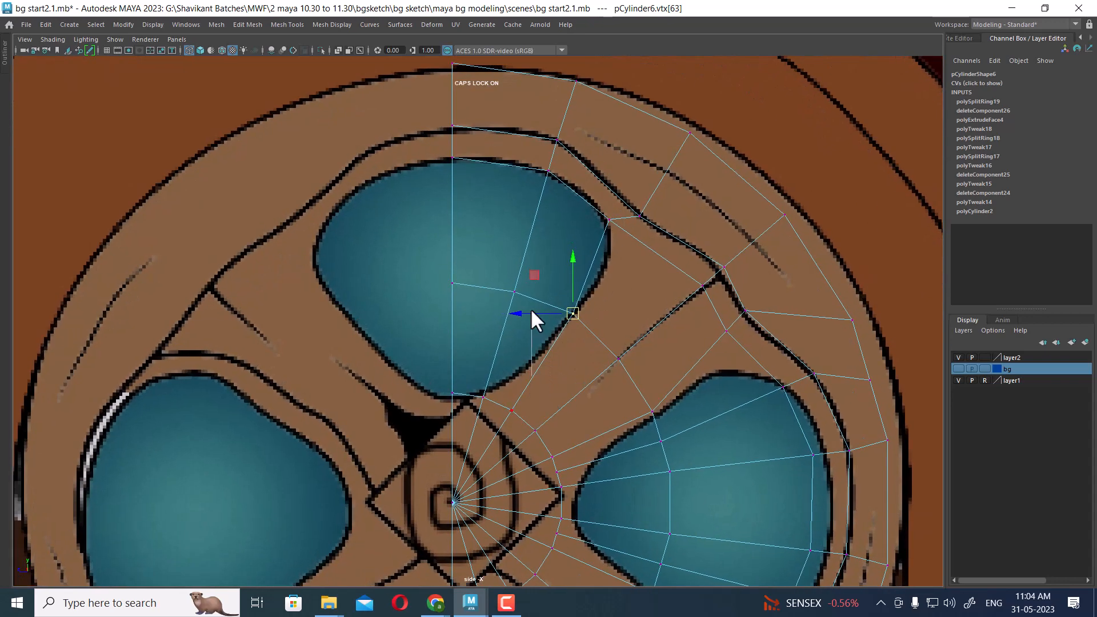
Insert an edge loop across the upper pane's middle and move its right-hand vertex onto the drawn pane outline.
right_click_drag(531, 310, 531, 308)
left_click(592, 270)
right_click_drag(625, 252, 553, 229, "ctrl")
left_click(596, 274)
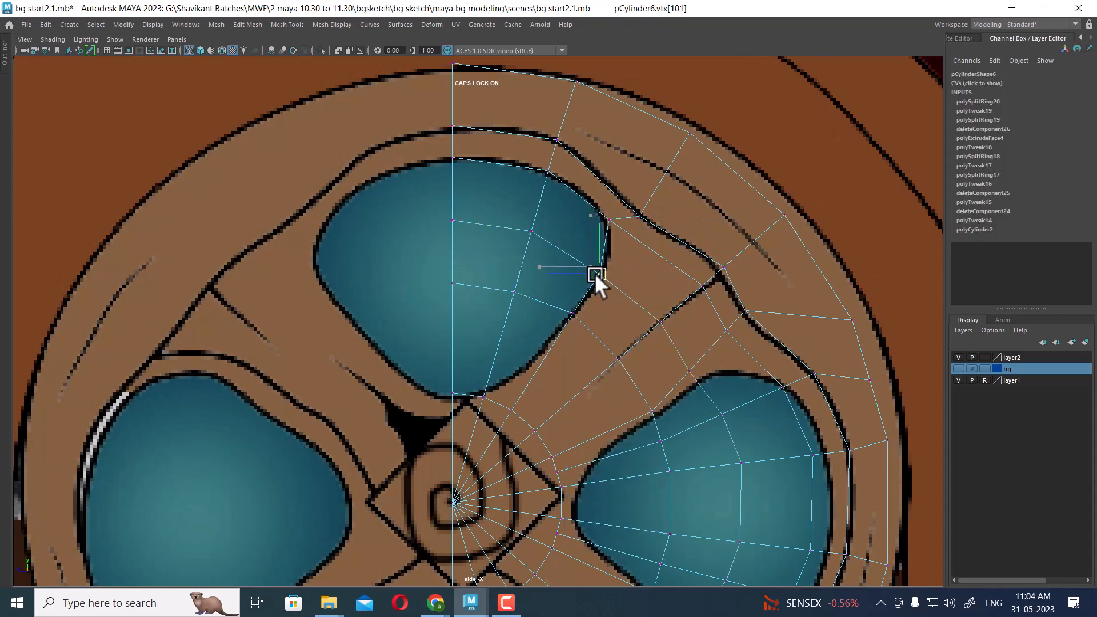
Insert another edge loop across the upper pane's lower part and move the vertices along its lower right side onto the outline.
middle_click_drag(598, 273, 588, 272, "alt")
right_click_drag(587, 272, 559, 282)
left_click(575, 300)
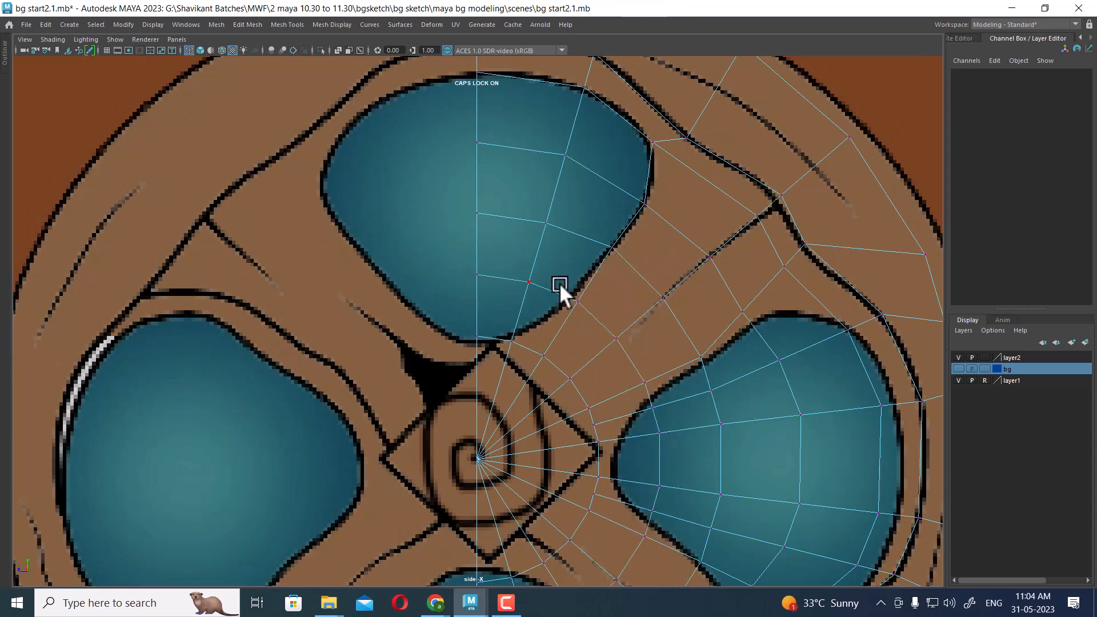
left_click_drag(559, 282, 586, 321)
middle_click_drag(584, 307, 559, 329)
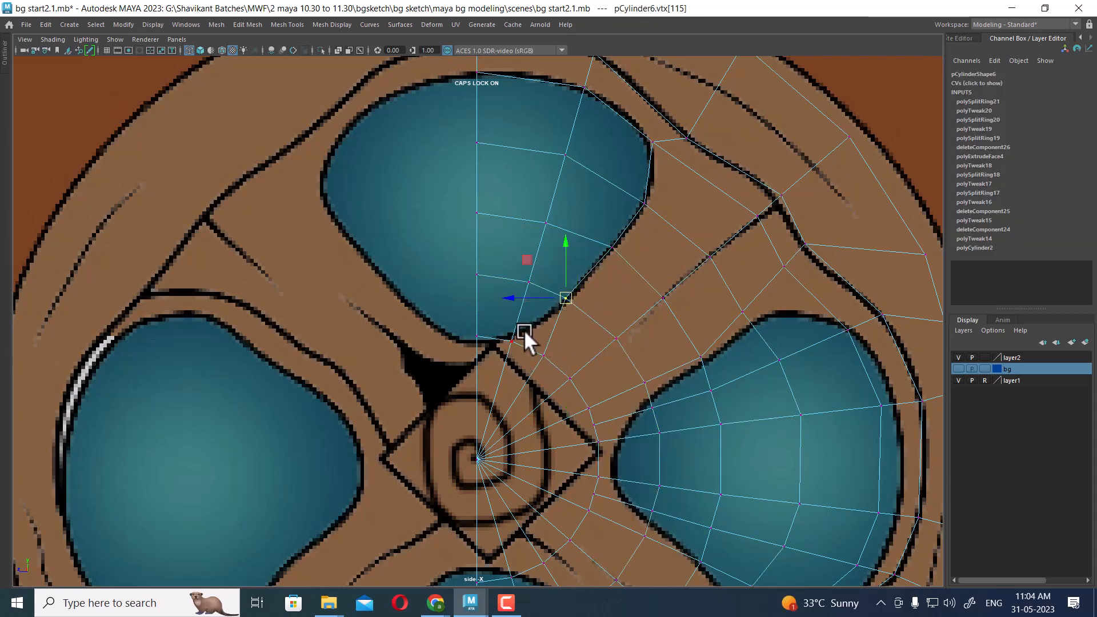
left_click(505, 349)
left_click(534, 343)
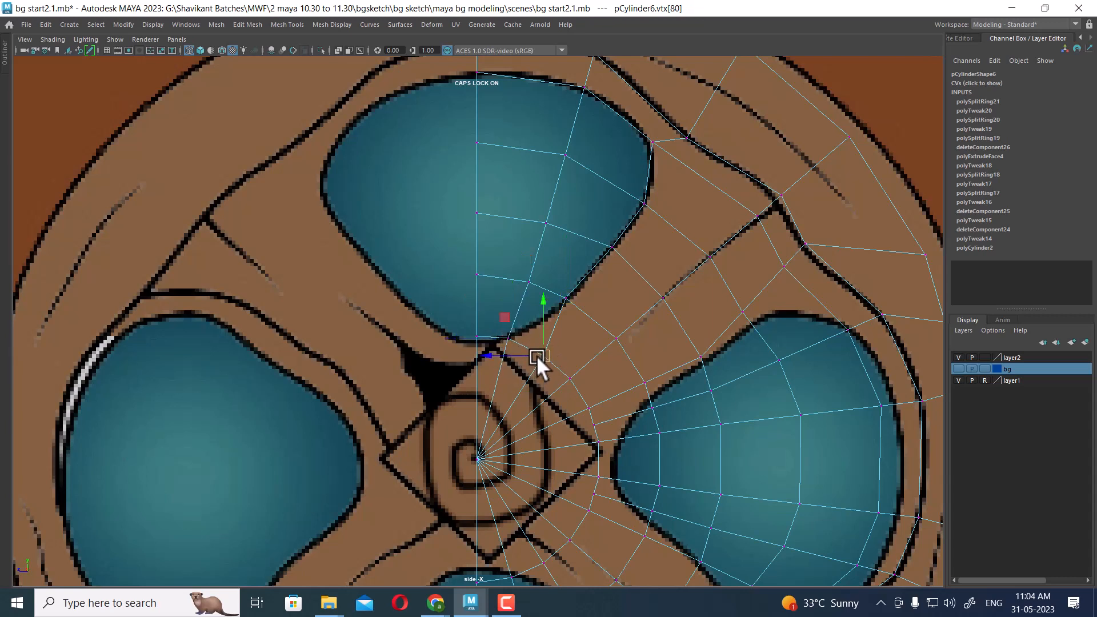
left_click_drag(528, 331, 528, 330)
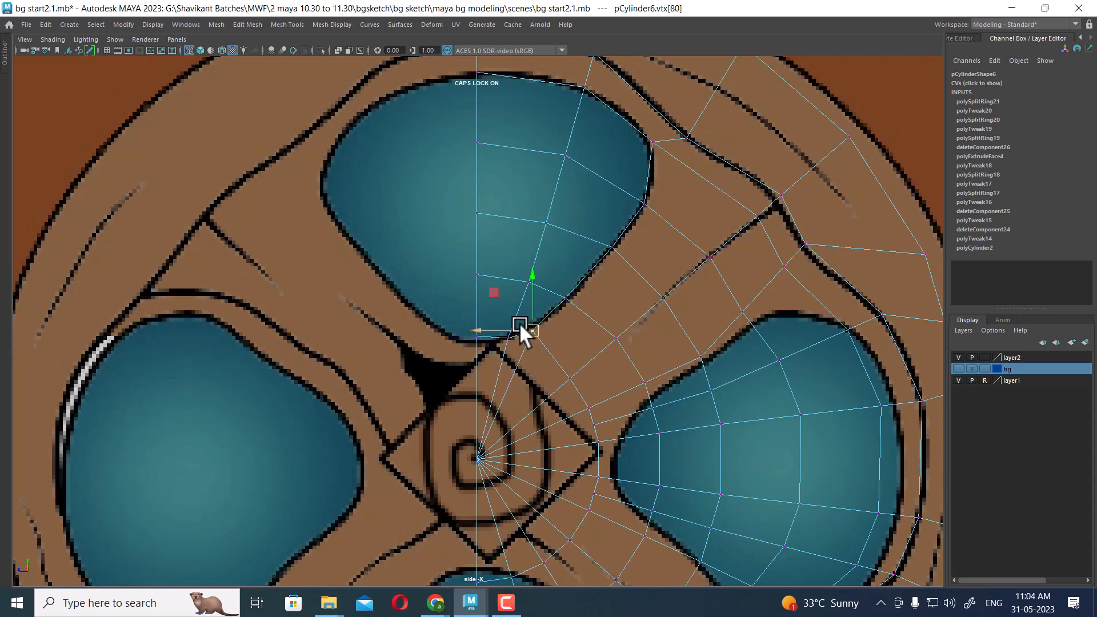
Cut two new edges from the inner ring's vertices facing the right pane to the disc's centre.
middle_click_drag(660, 310, 591, 254, "alt")
right_click_drag(592, 253, 623, 292, "alt")
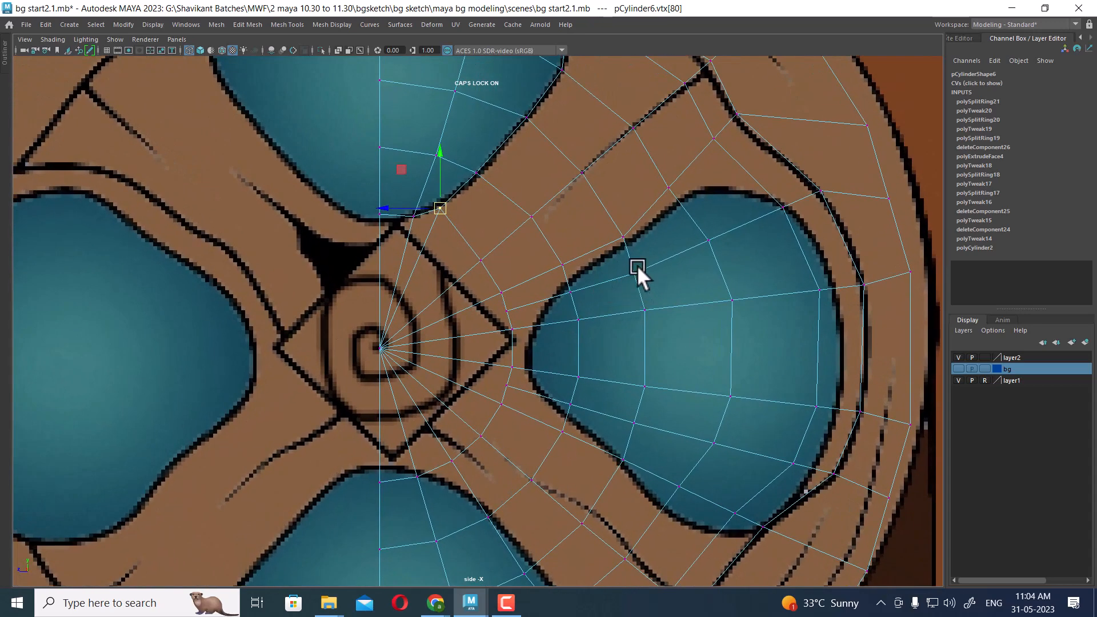
mouse_move(637, 266)
middle_mouse_down("alt")
mouse_move(658, 367)
mouse_move(631, 276)
middle_mouse_up("alt")
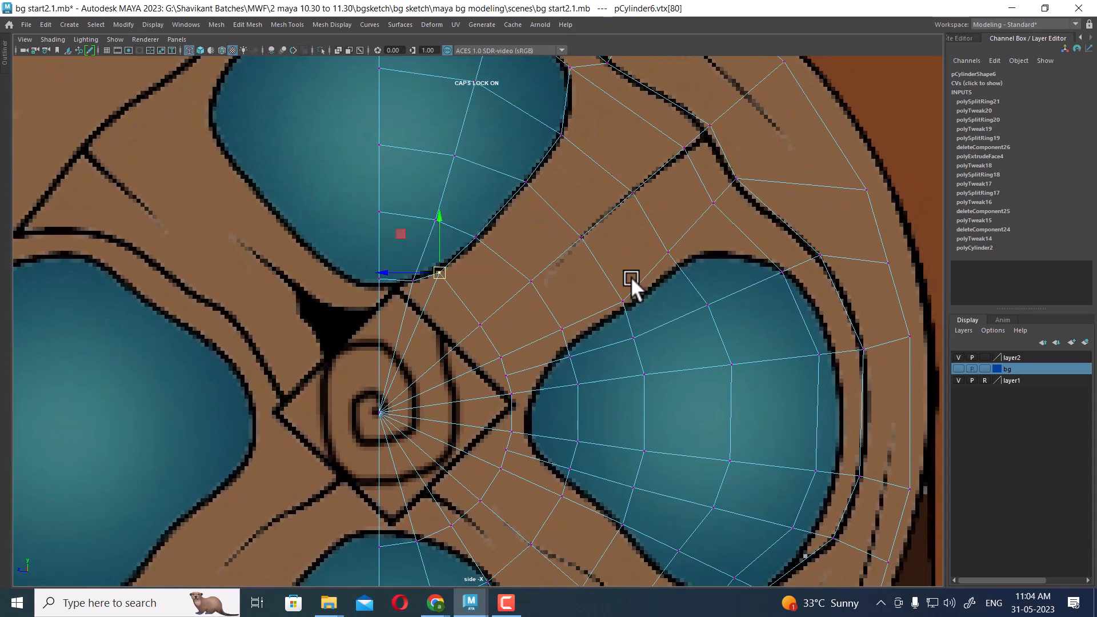
right_click_drag(631, 276, 618, 327, "alt")
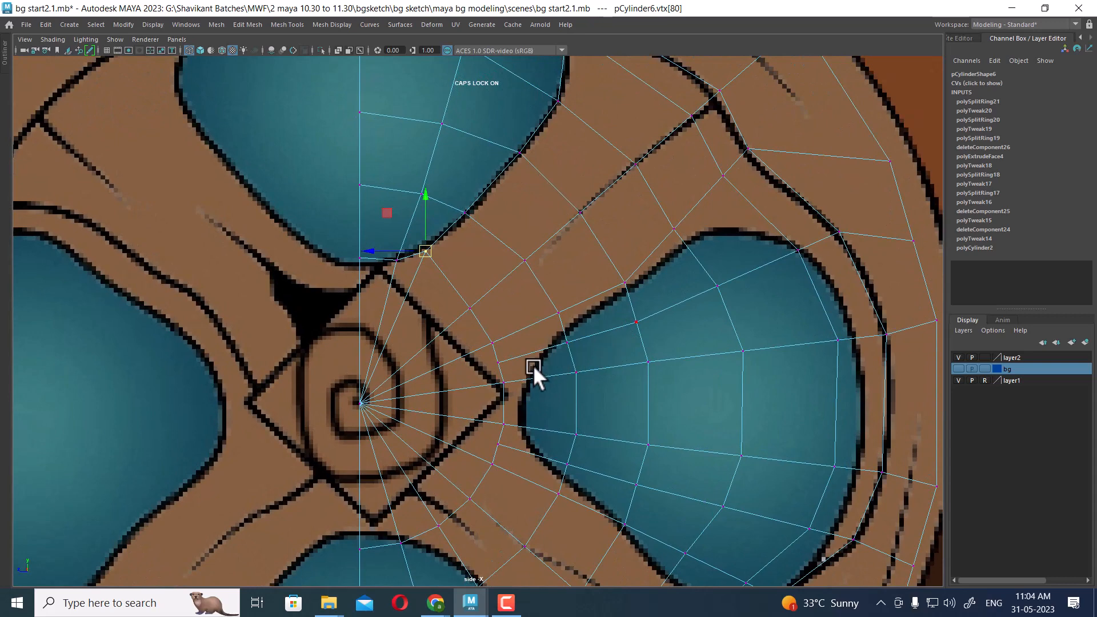
middle_click_drag(533, 365, 537, 263, "alt")
right_click_drag(537, 263, 635, 180, "alt")
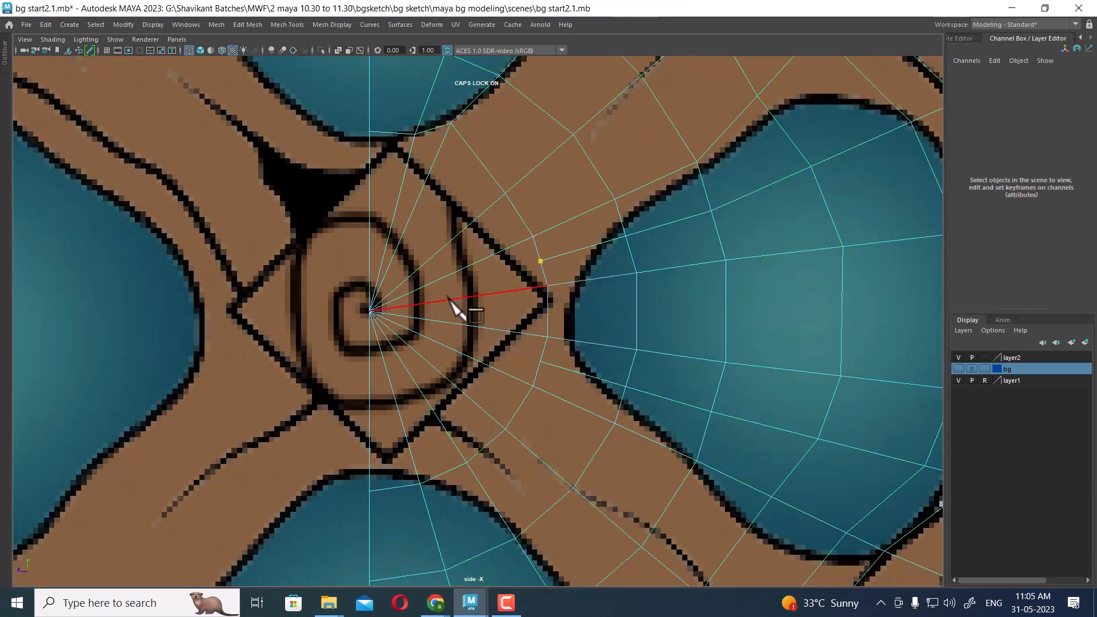
left_click(235, 360)
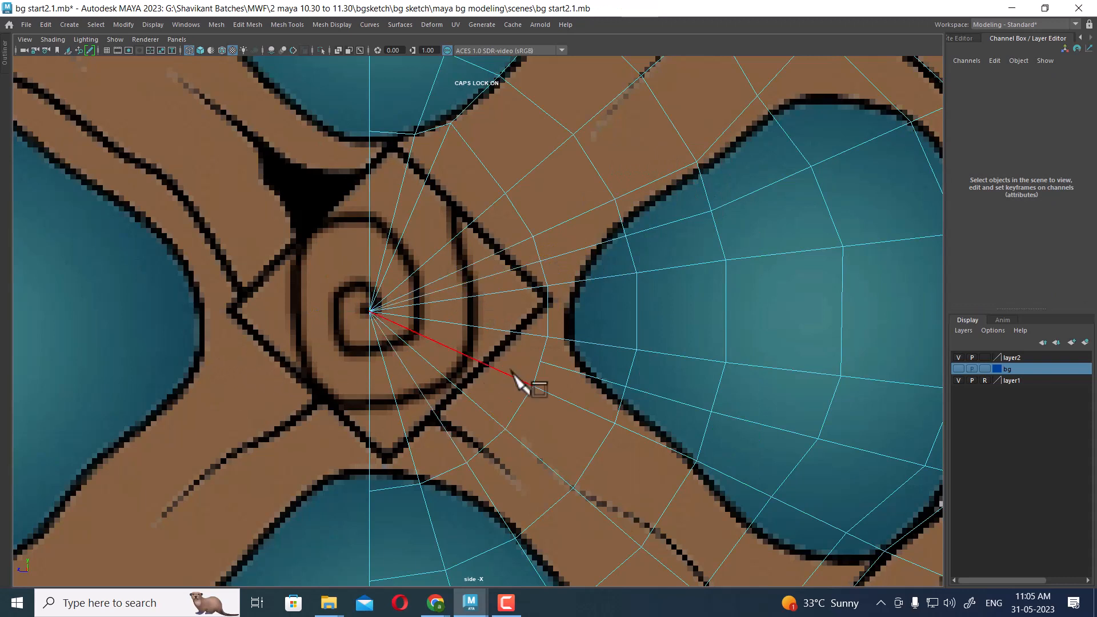
left_click(543, 359)
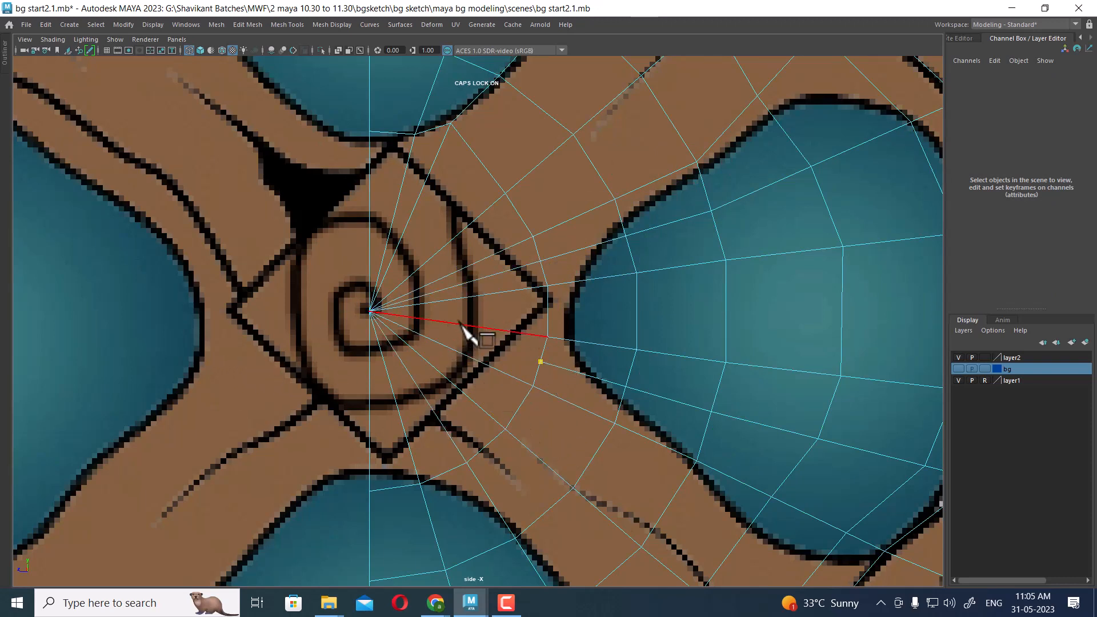
left_click(280, 315)
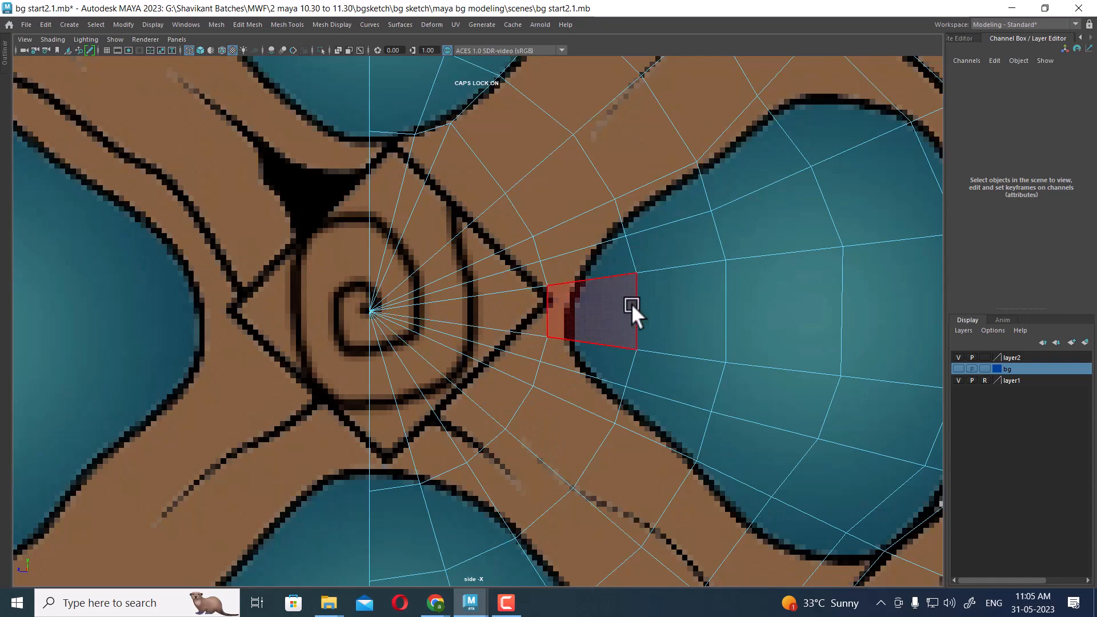
middle_click_drag(685, 211, 571, 352, "alt")
right_click_drag(571, 352, 598, 368, "alt")
middle_click_drag(598, 368, 567, 299, "alt")
right_click_drag(608, 248, 427, 224)
Move the vertices along the right pane's top and upper left slope onto the drawn outline.
middle_click_drag(614, 193, 561, 272, "alt")
scroll(634, 266, "down", 7)
scroll(584, 295, "up", 1)
scroll(659, 321, "up", 2)
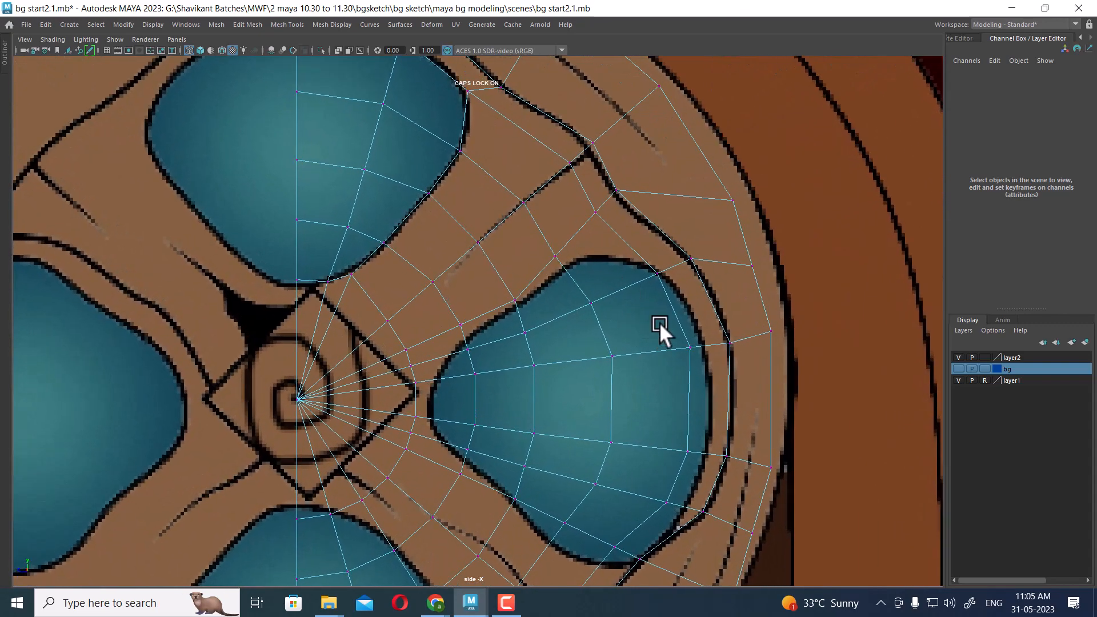
left_click(592, 197)
left_click_drag(604, 204, 626, 255)
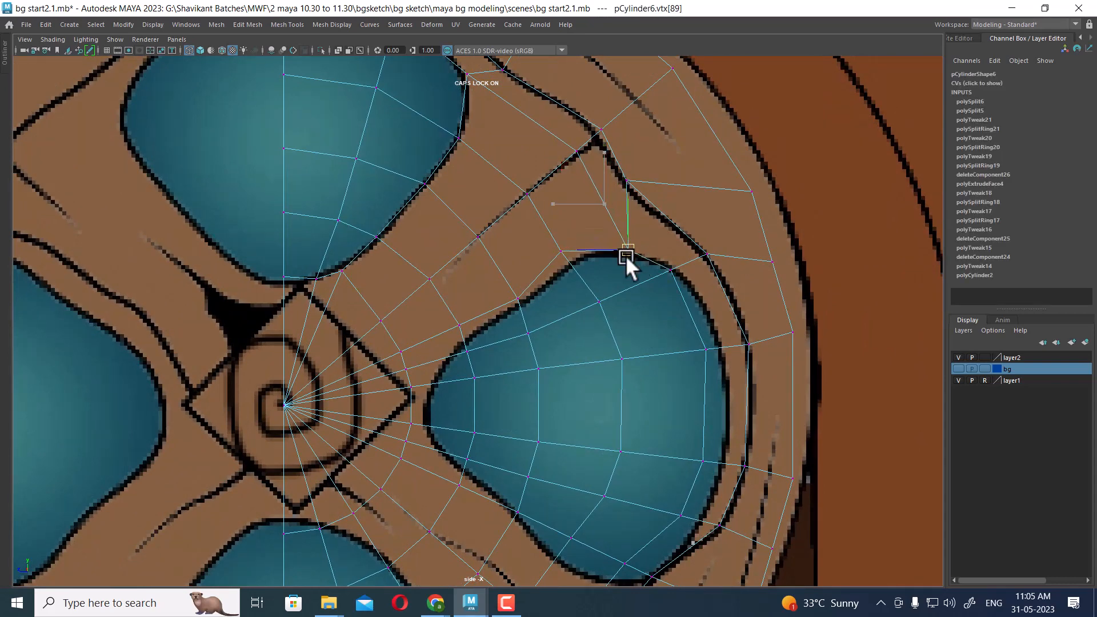
left_click(557, 252)
scroll(563, 243, "up", 1)
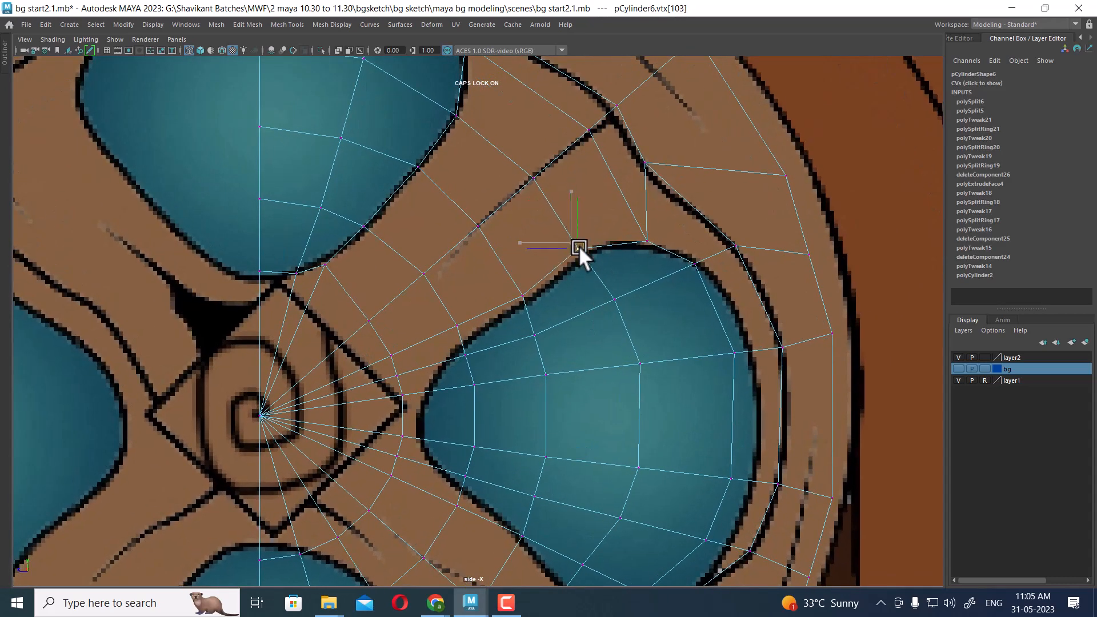
scroll(606, 365, "up", 1)
left_click(527, 288)
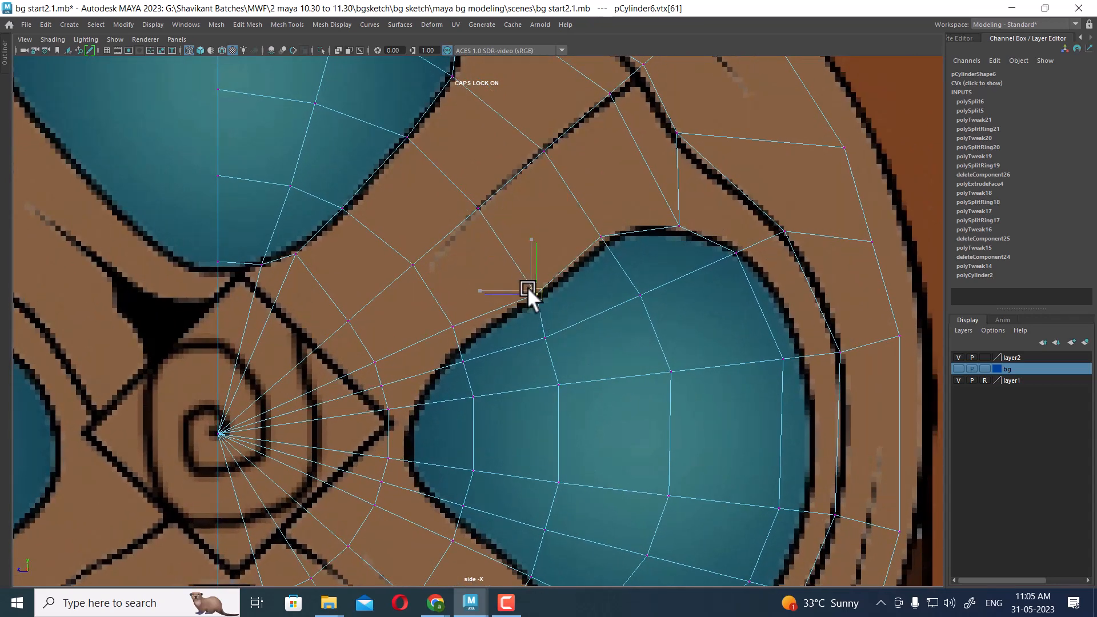
scroll(498, 361, "up", 1)
left_click(499, 231)
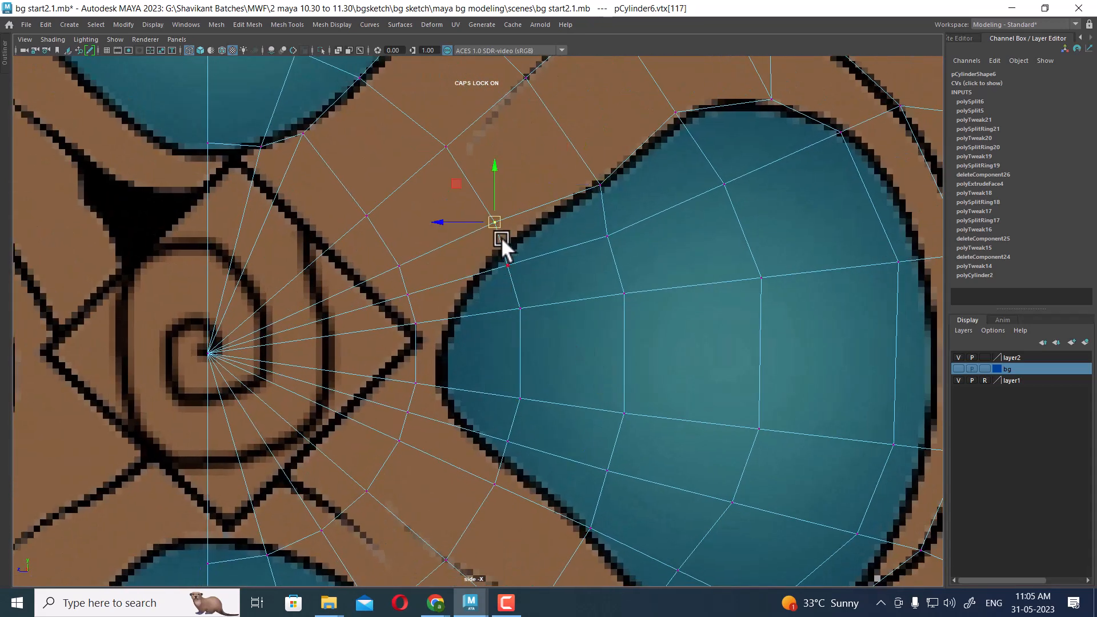
left_click_drag(496, 224, 509, 246)
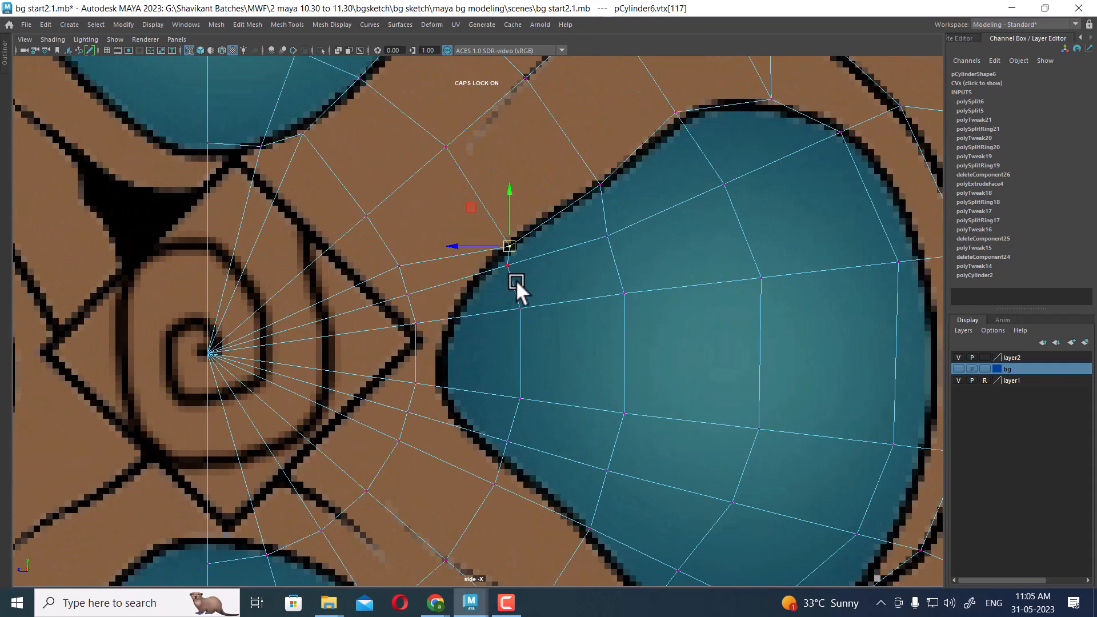
Fit the inner ring's vertices to the upper half of the right pane's rounded inner end.
scroll(510, 288, "up", 1)
left_click(424, 322)
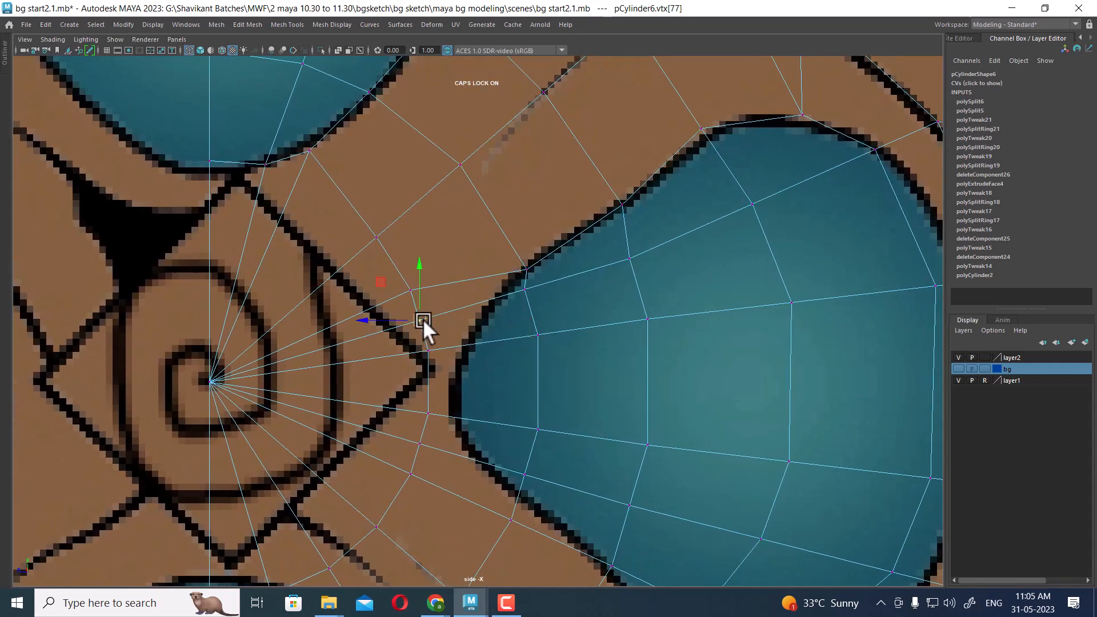
left_click_drag(423, 319, 481, 315)
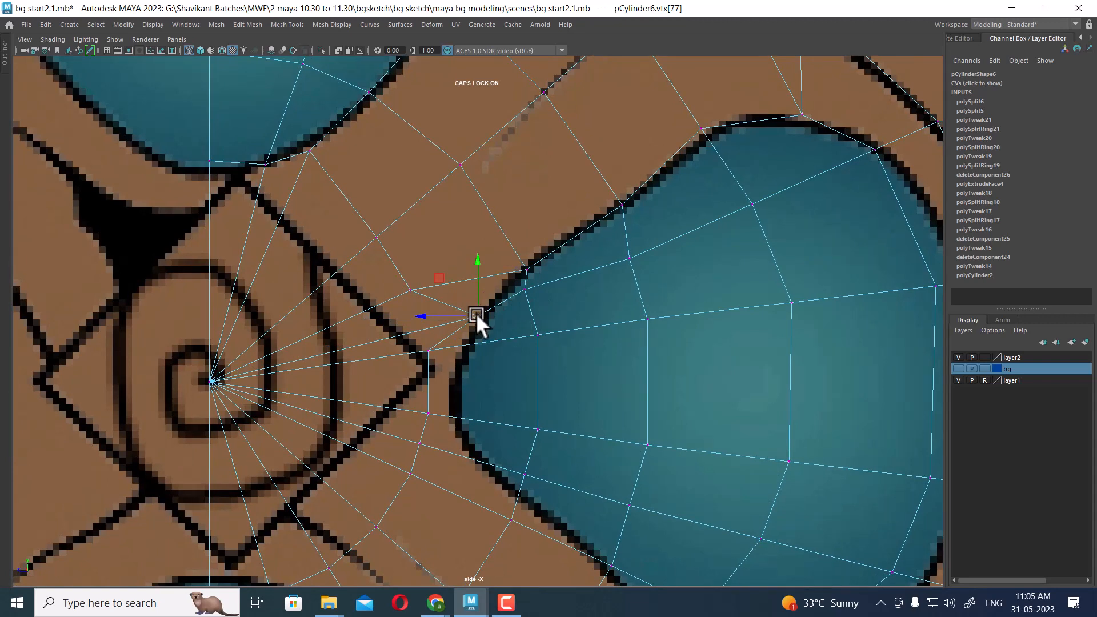
left_click(409, 289)
left_click_drag(410, 289, 496, 288)
middle_click_drag(425, 351, 389, 311, "alt")
scroll(403, 324, "up", 1)
left_click(383, 309)
left_click_drag(383, 309, 414, 330)
scroll(421, 356, "down", 3)
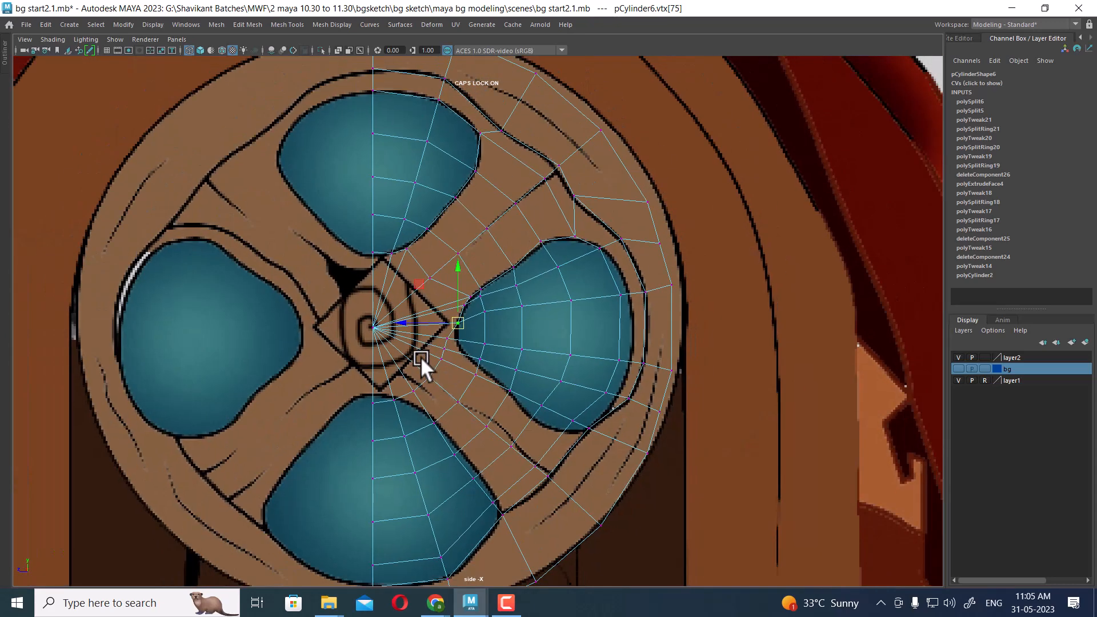
Fit the inner ring's vertices to the lower half of the right pane's rounded inner end.
scroll(452, 440, "up", 1)
scroll(399, 350, "up", 4)
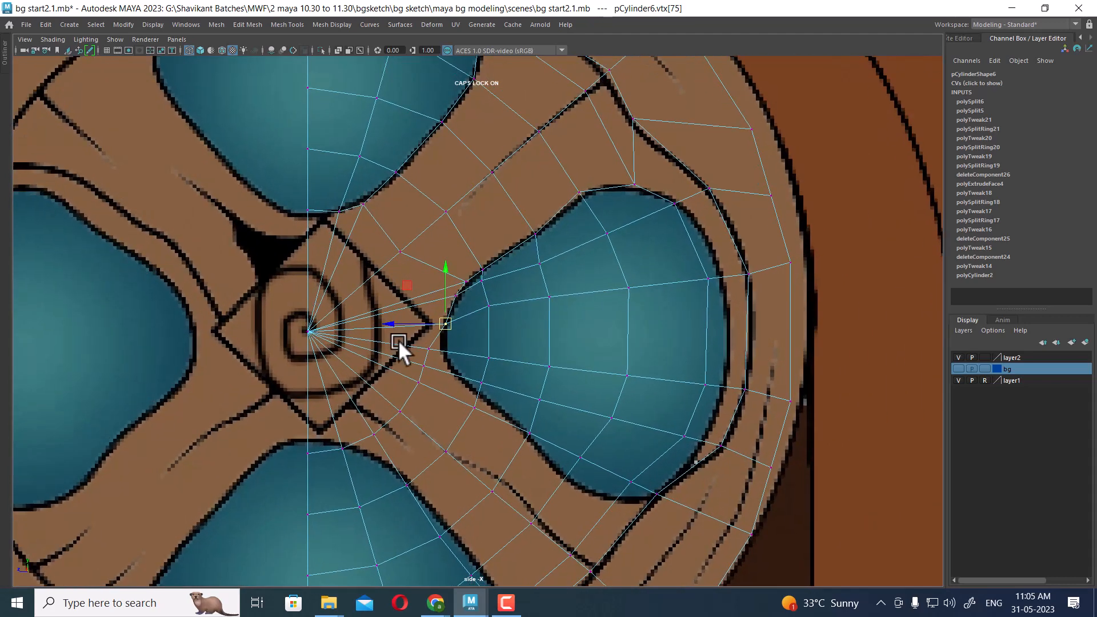
scroll(424, 430, "up", 1)
mouse_move(389, 377)
left_mouse_down()
mouse_move(372, 383)
mouse_move(406, 364)
left_mouse_up()
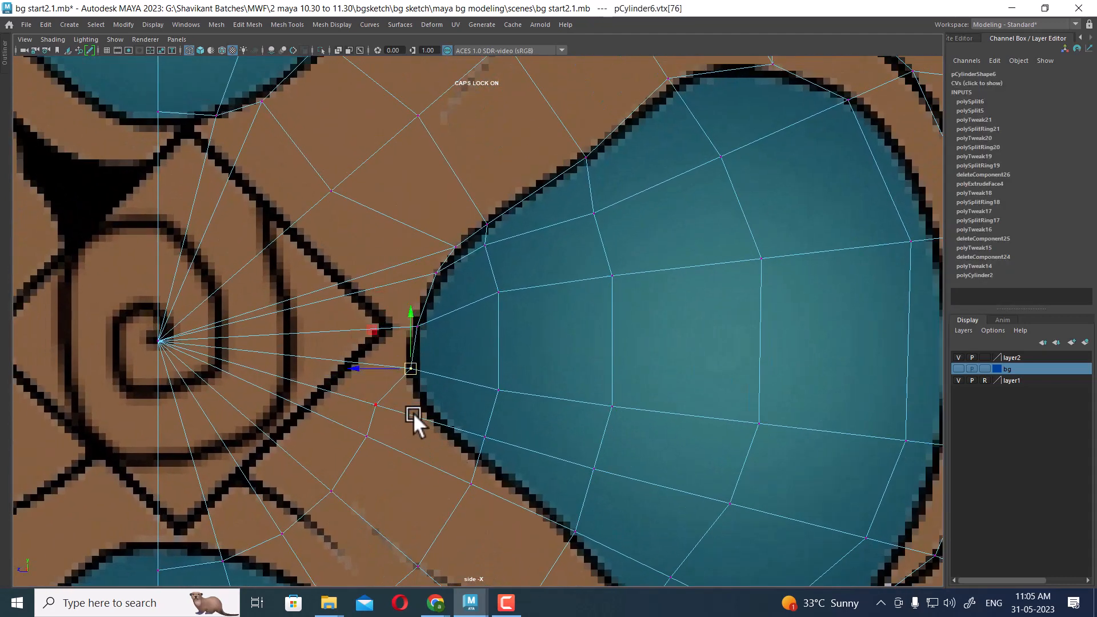
left_click_drag(361, 410, 385, 397)
left_click_drag(375, 405, 416, 409)
middle_click_drag(416, 408, 375, 352, "alt")
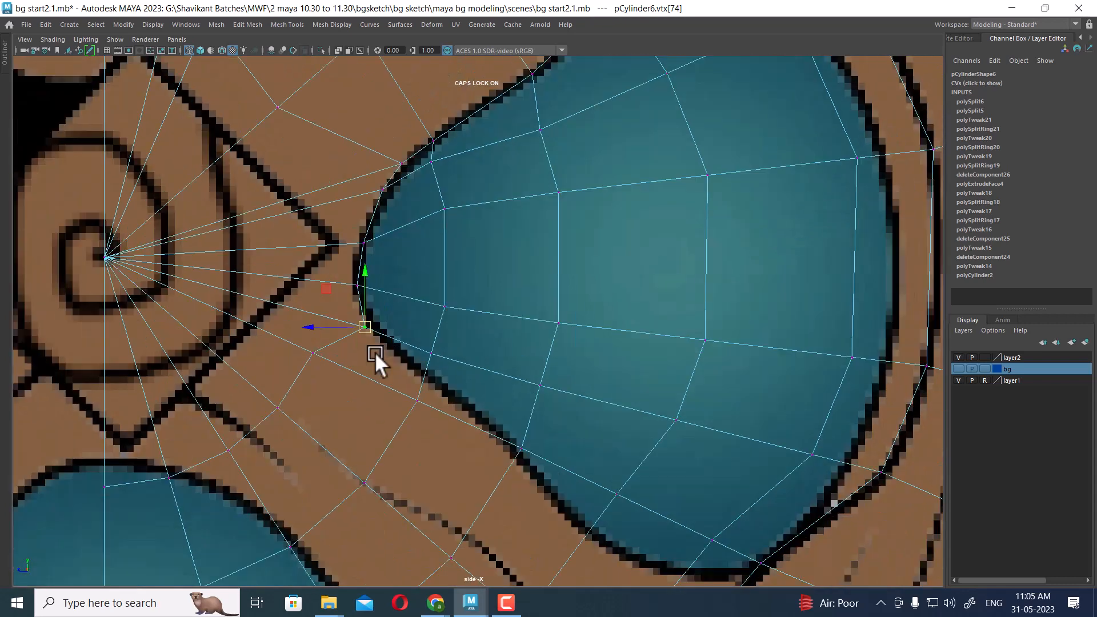
scroll(375, 352, "up", 1)
left_click(297, 341)
left_click_drag(296, 341, 378, 345)
Move the vertices along the right pane's lower left slope and bottom curve onto the drawn outline.
left_click(407, 403)
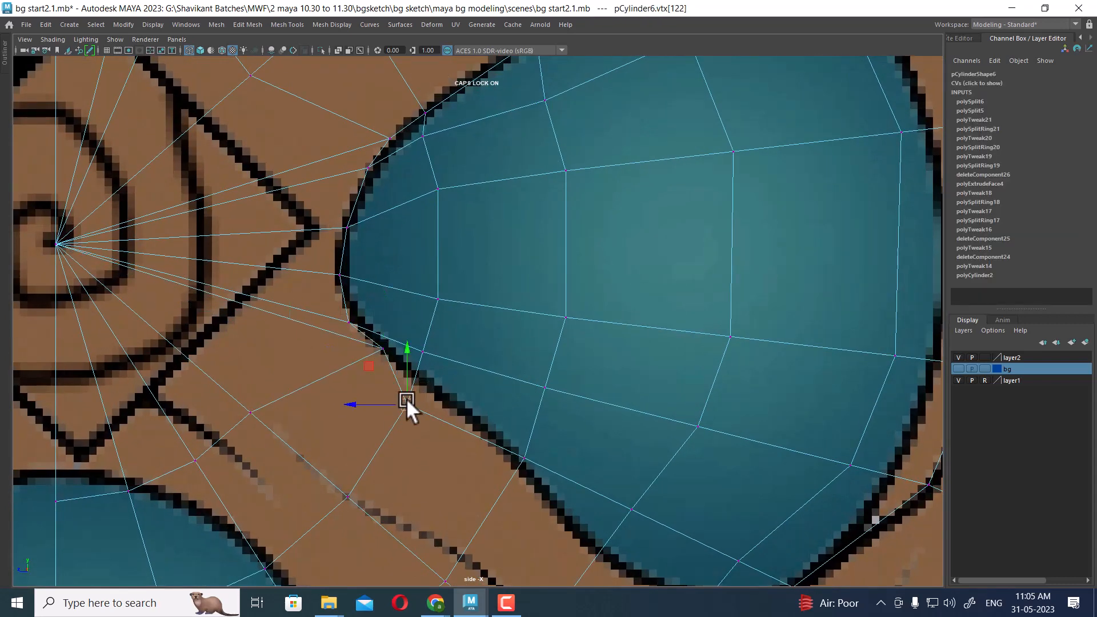
left_click_drag(407, 404, 421, 381)
middle_click_drag(400, 378, 311, 245, "alt")
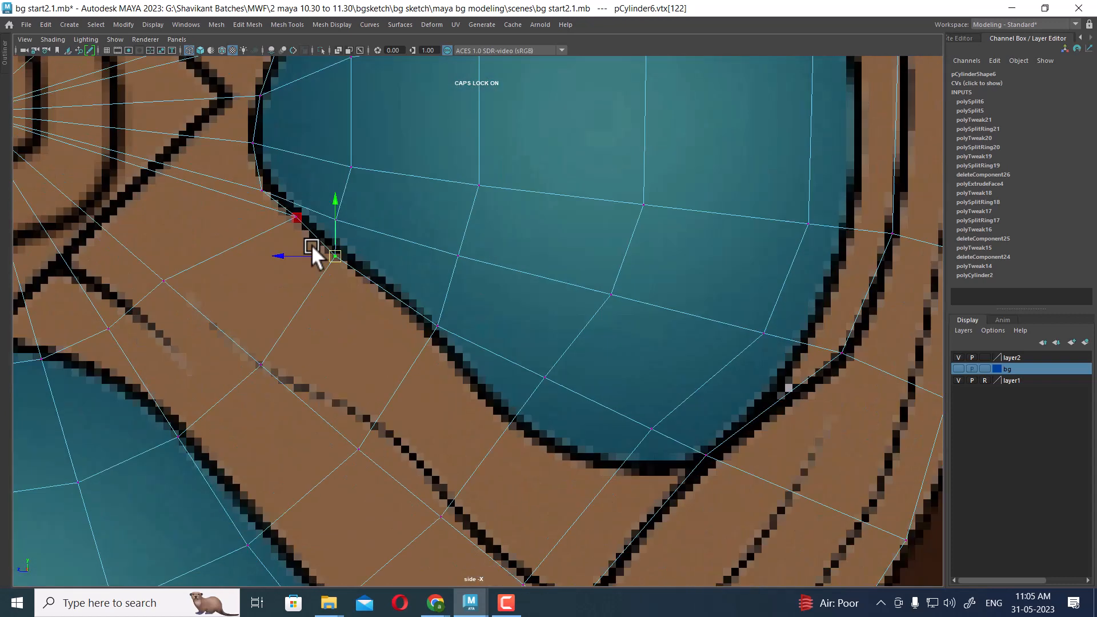
left_click_drag(452, 315, 430, 333)
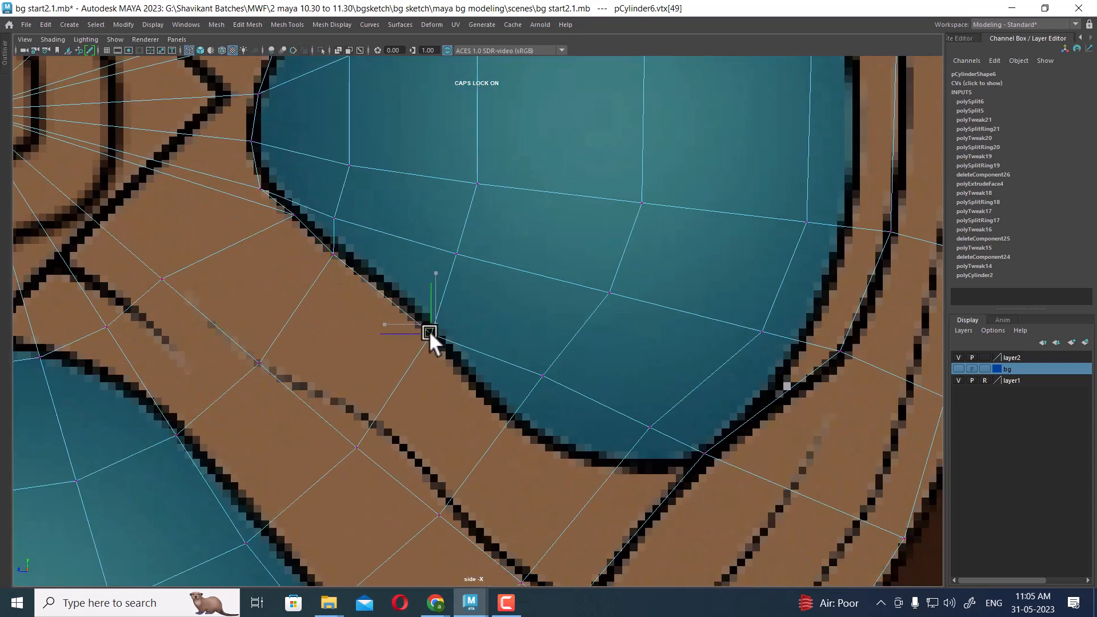
left_click(543, 377)
left_click_drag(543, 378, 512, 403)
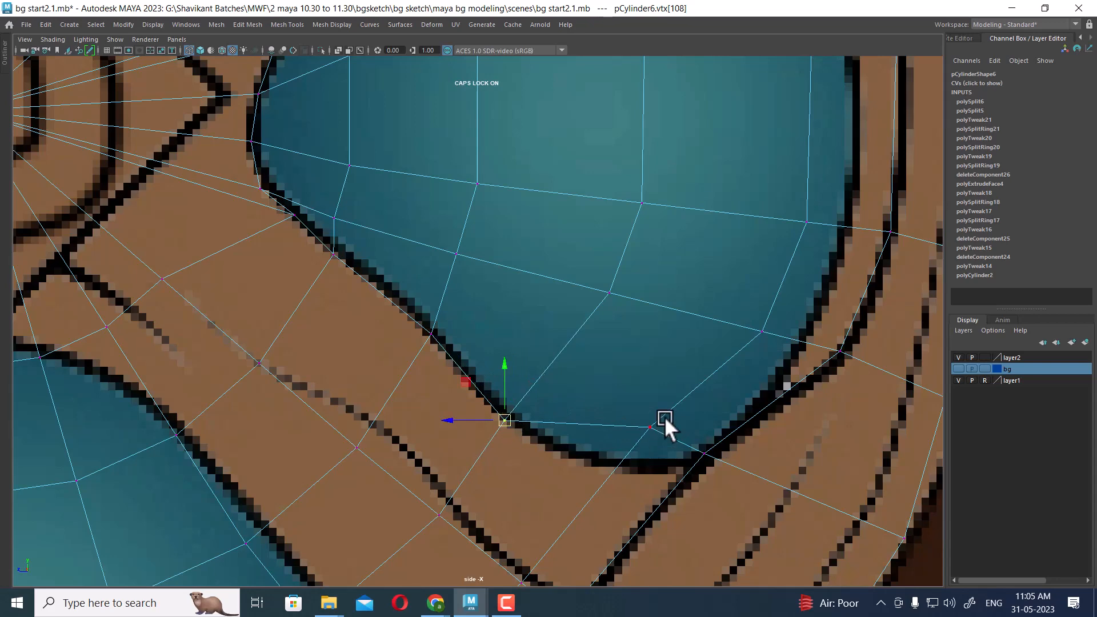
left_click_drag(664, 416, 629, 461)
Move the three vertices at the lower pane's top, from the centre line outward, onto the drawn outline.
scroll(628, 461, "down", 6)
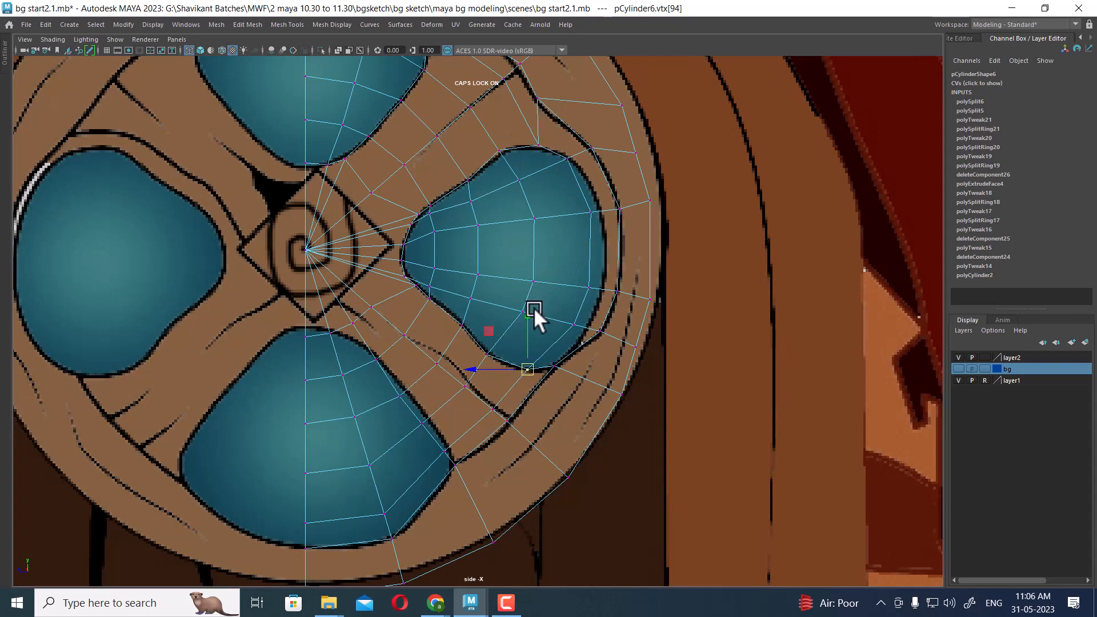
middle_click_drag(476, 378, 571, 267, "alt")
scroll(635, 430, "up", 2)
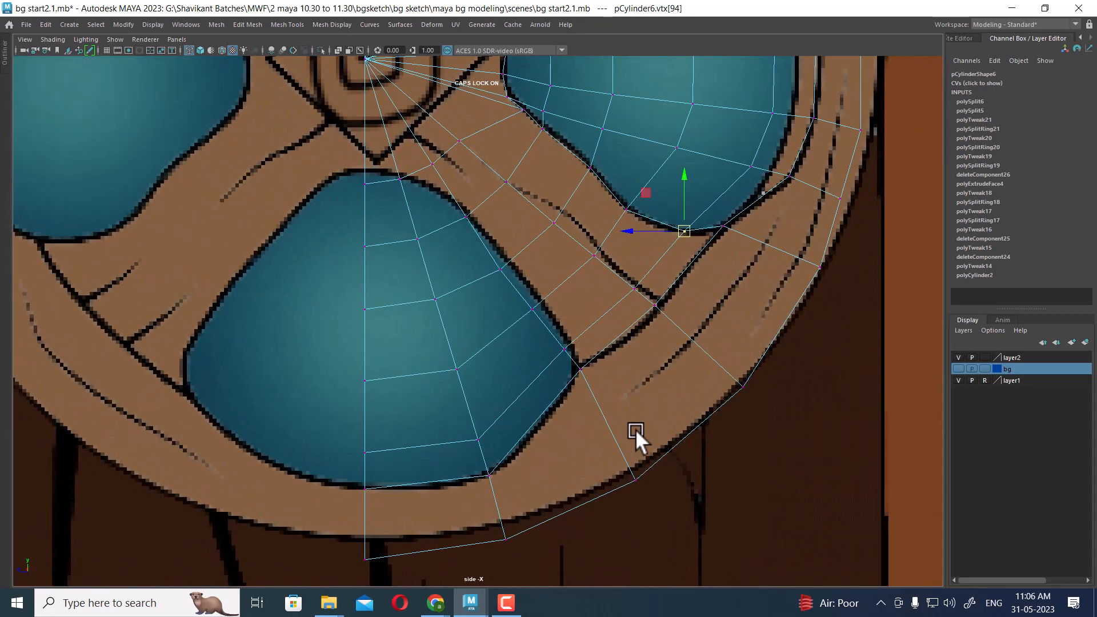
scroll(470, 263, "up", 2)
middle_click_drag(457, 270, 479, 344, "alt")
scroll(478, 344, "down", 1)
scroll(410, 197, "up", 2)
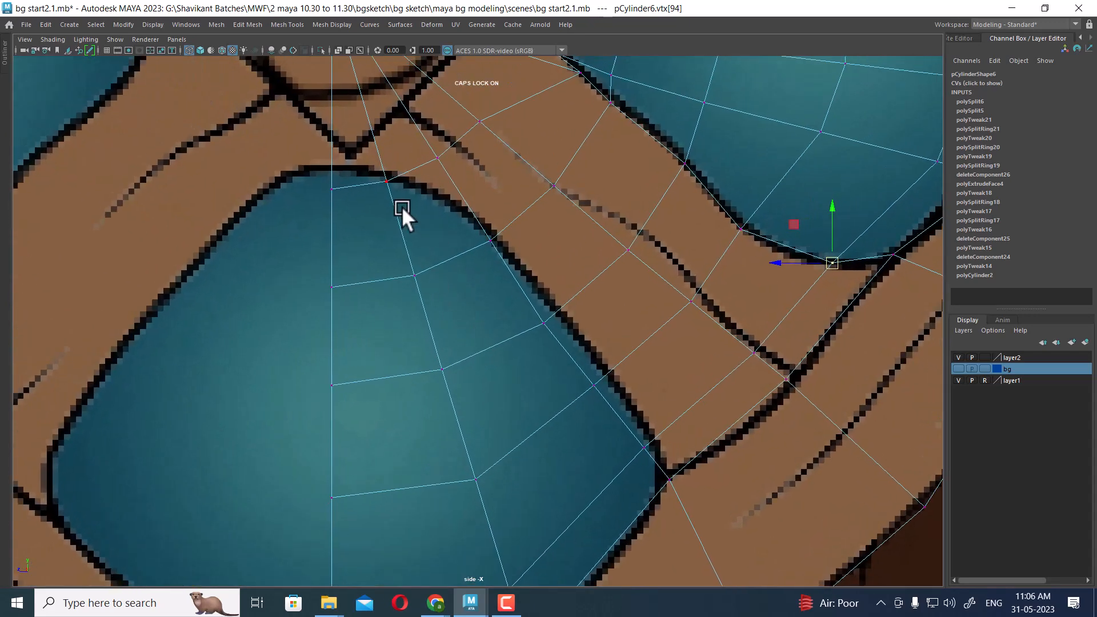
left_click_drag(394, 172, 366, 210)
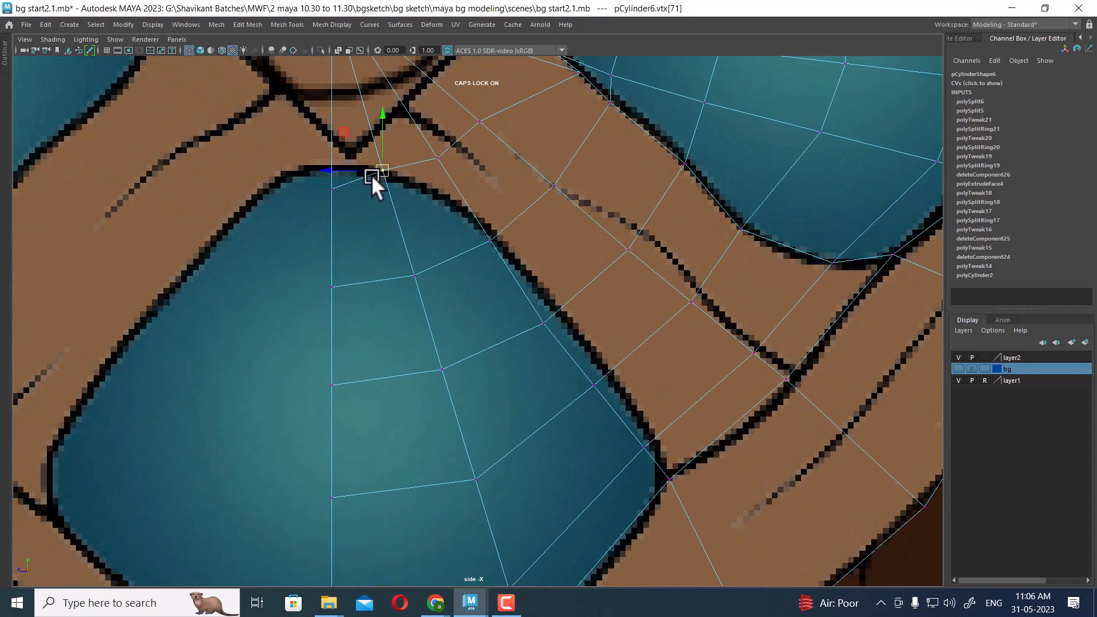
left_click_drag(323, 179, 327, 121)
left_click_drag(441, 146, 433, 188)
Move the vertices down the lower pane's right side, as far as its outer corner, onto the drawn outline.
left_click(545, 323)
left_click_drag(547, 319, 560, 308)
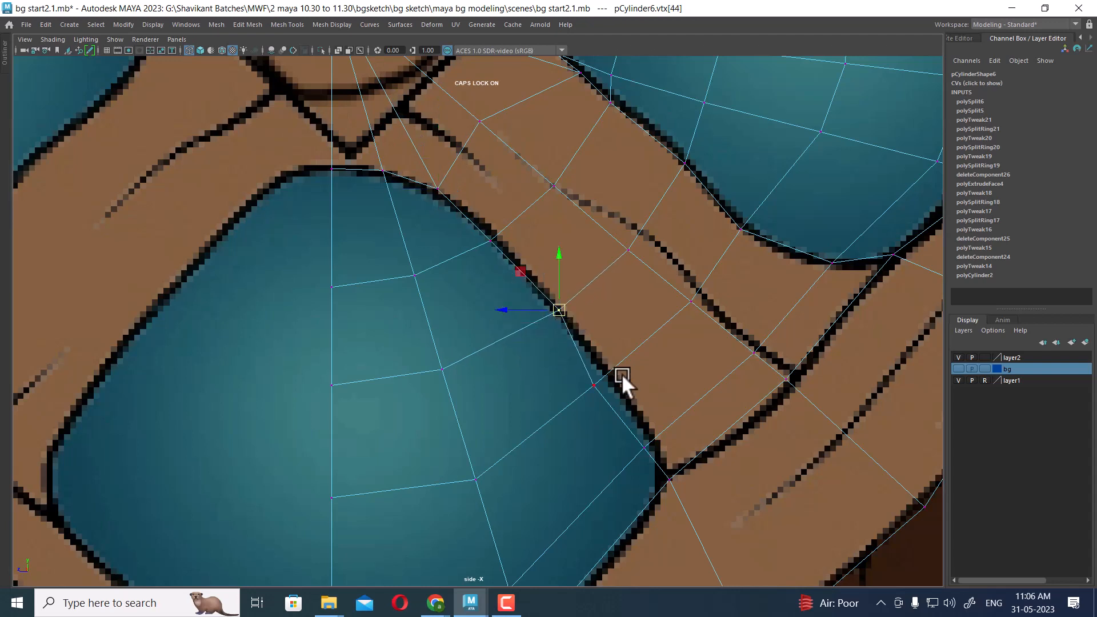
left_click_drag(574, 403, 573, 403)
left_click_drag(596, 384, 615, 375)
scroll(622, 429, "up", 1)
middle_click_drag(632, 466, 626, 297, "alt")
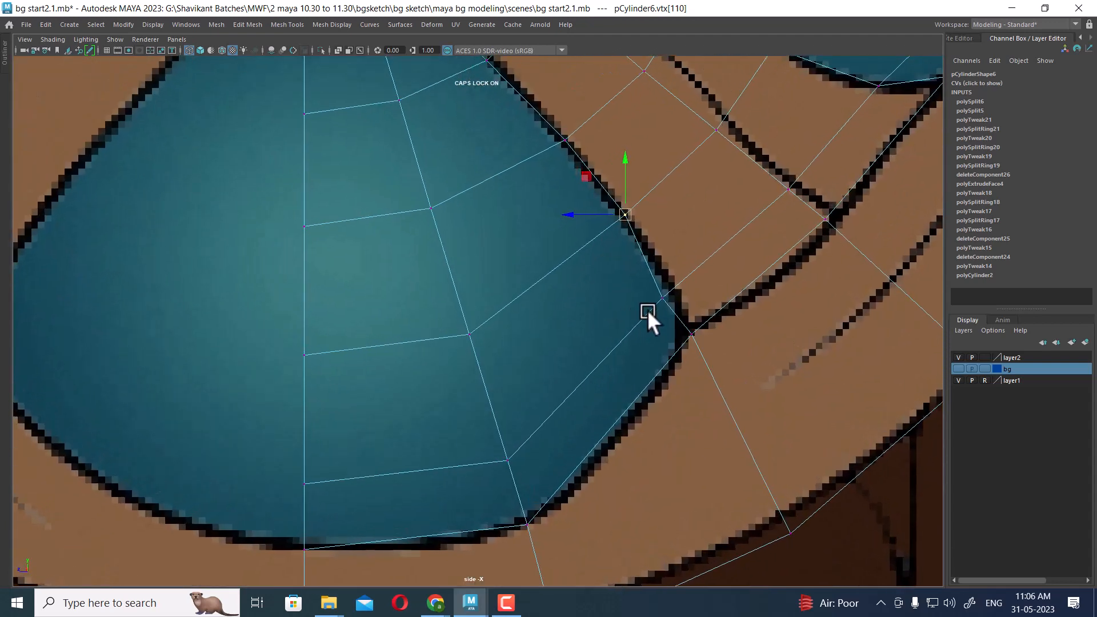
left_click_drag(672, 276, 656, 309)
left_click_drag(660, 299, 668, 291)
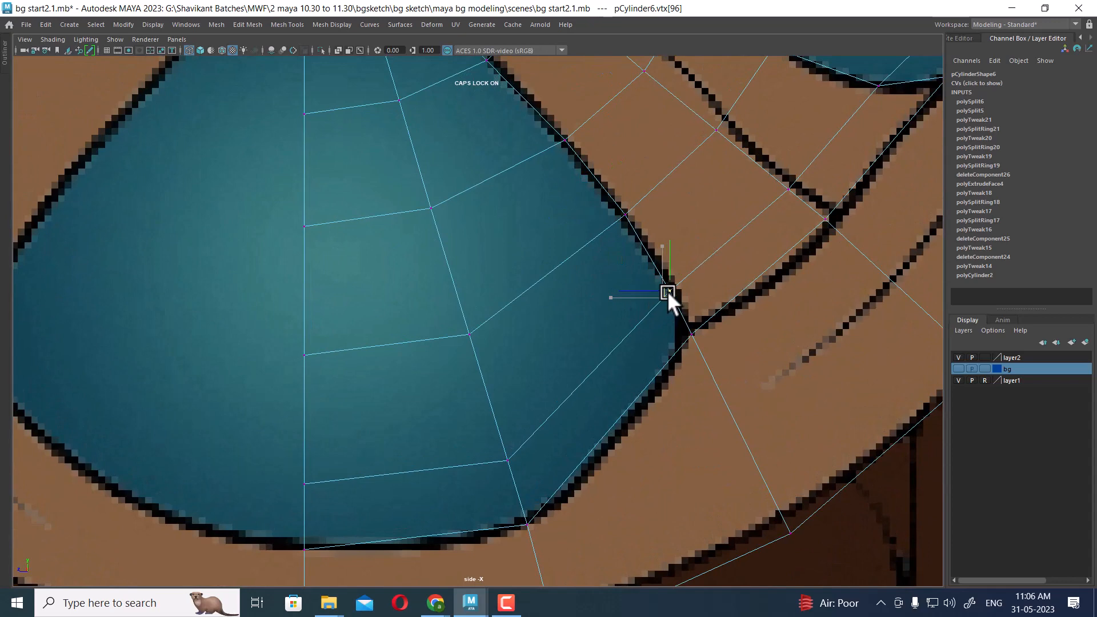
Move the vertex at the lower pane's right outer corner onto the drawn outline.
left_click(694, 332)
left_click_drag(690, 337, 681, 346)
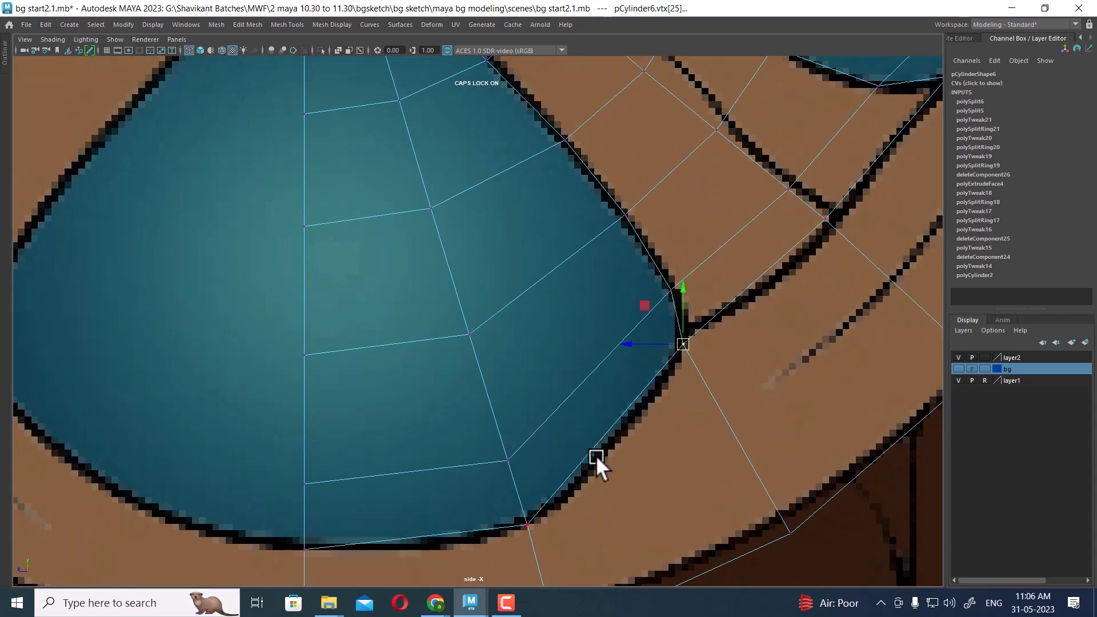
scroll(596, 455, "down", 10)
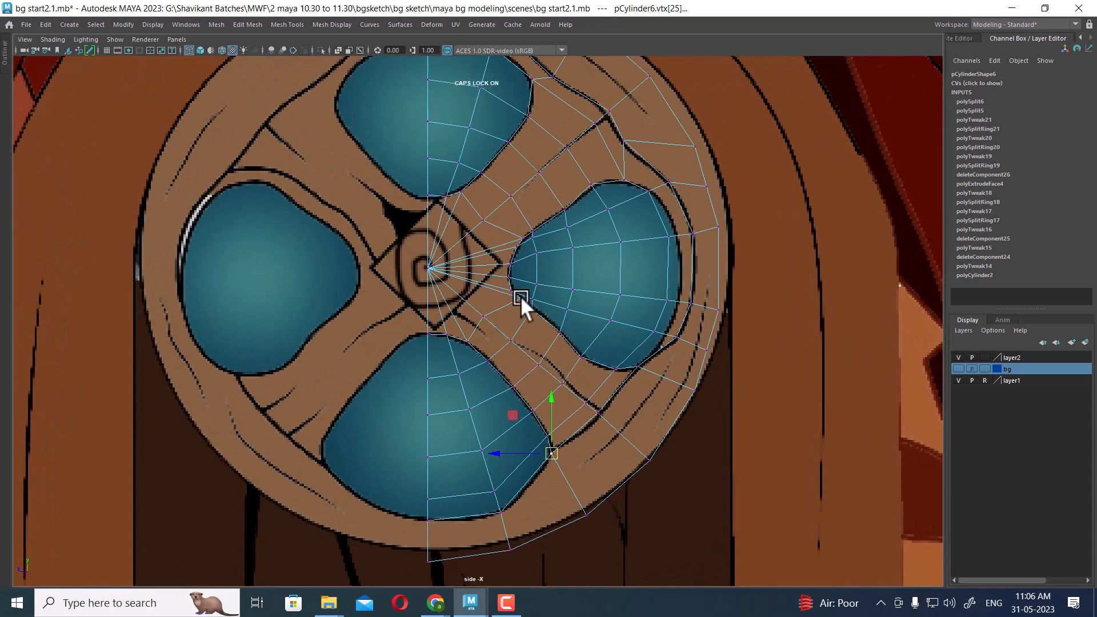
middle_click_drag(520, 296, 547, 385, "alt")
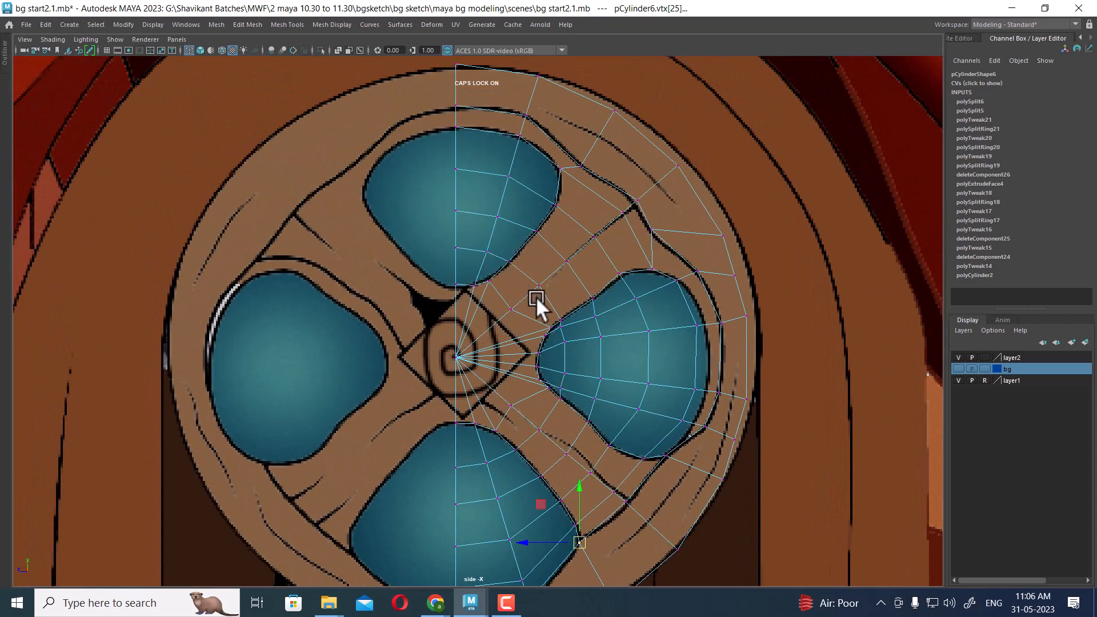
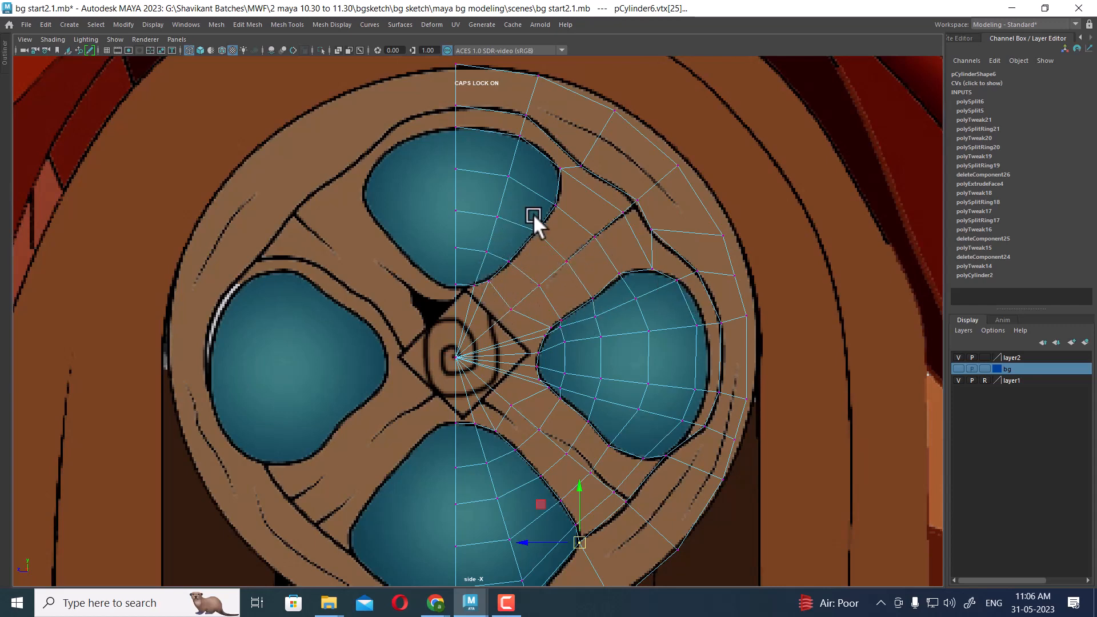
Create a mirrored copy of the half window with Duplicate Special, using reset options and a Z scale of -1.
right_click_drag(546, 222, 687, 139)
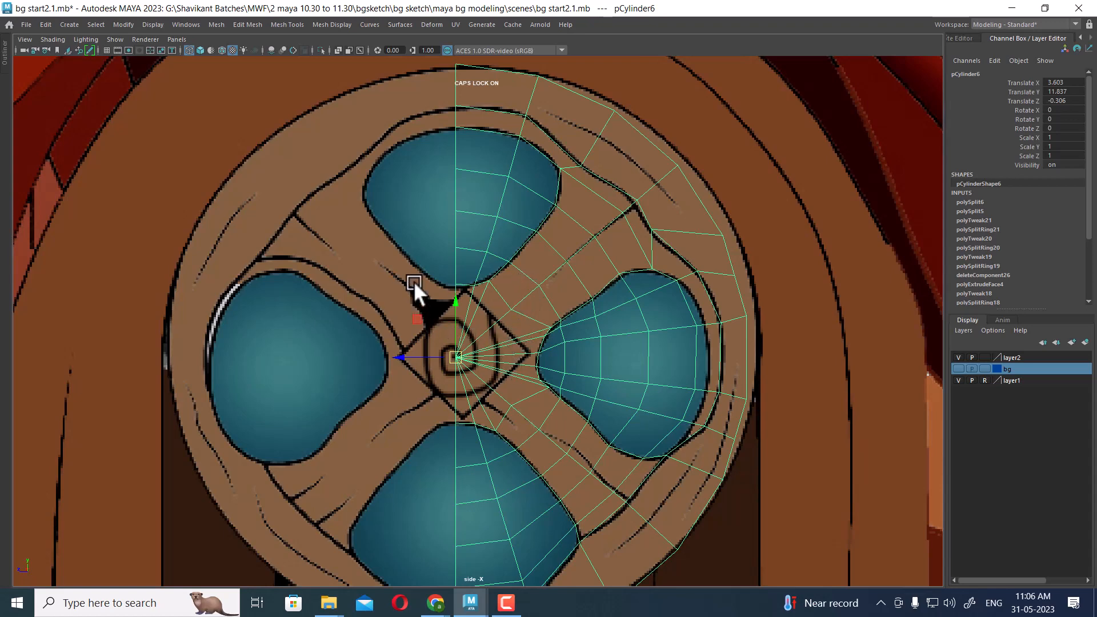
scroll(568, 289, "down", 5)
scroll(605, 429, "up", 3)
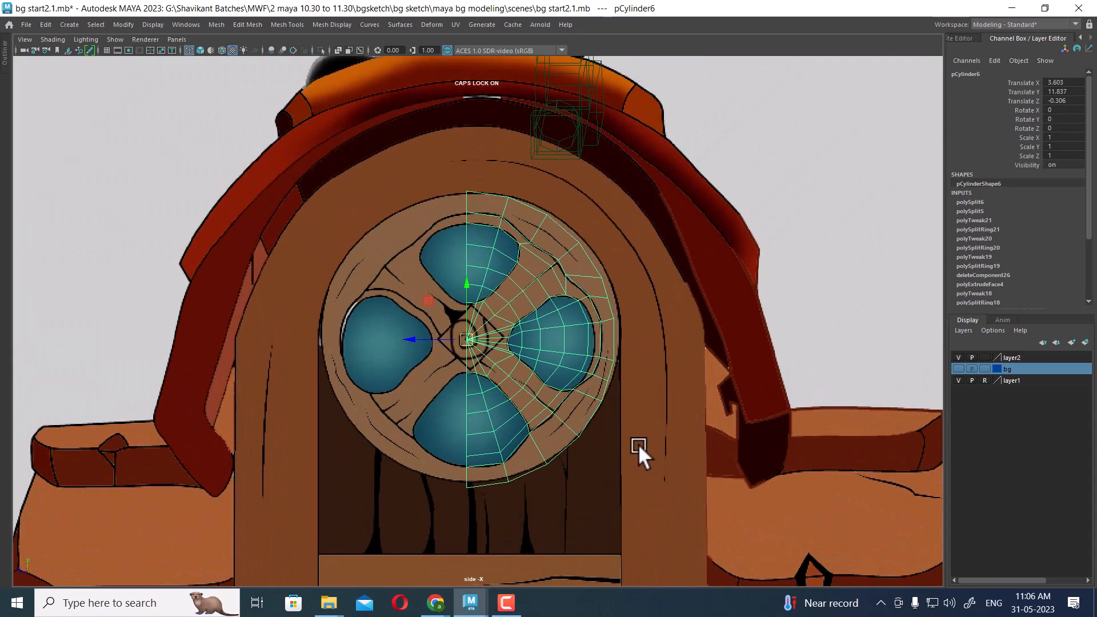
scroll(618, 444, "up", 4)
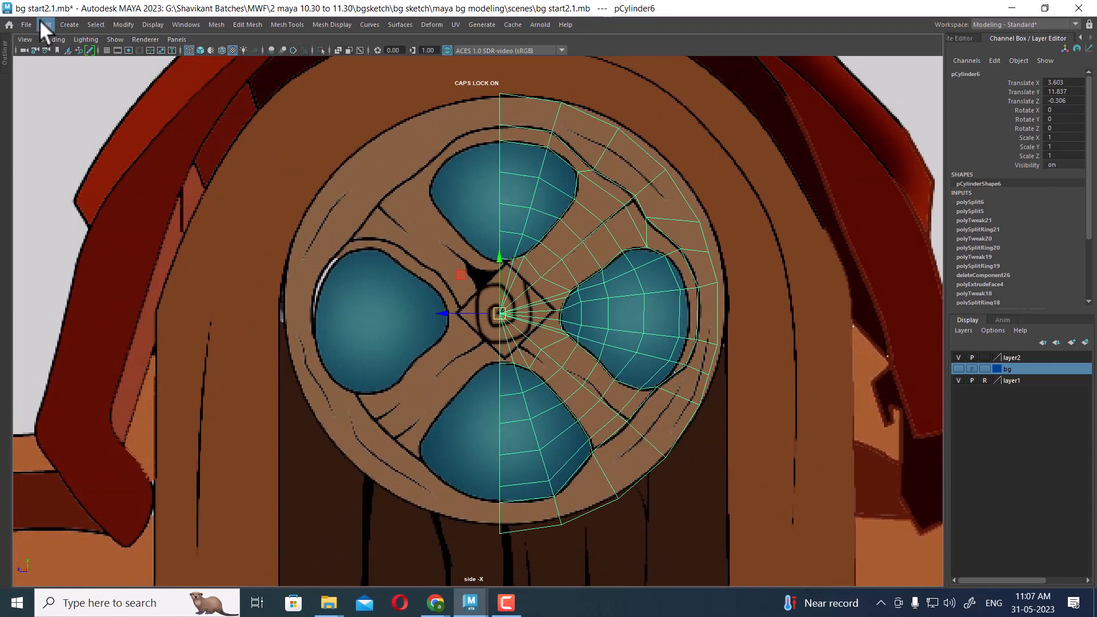
left_click(41, 21)
left_click(186, 205)
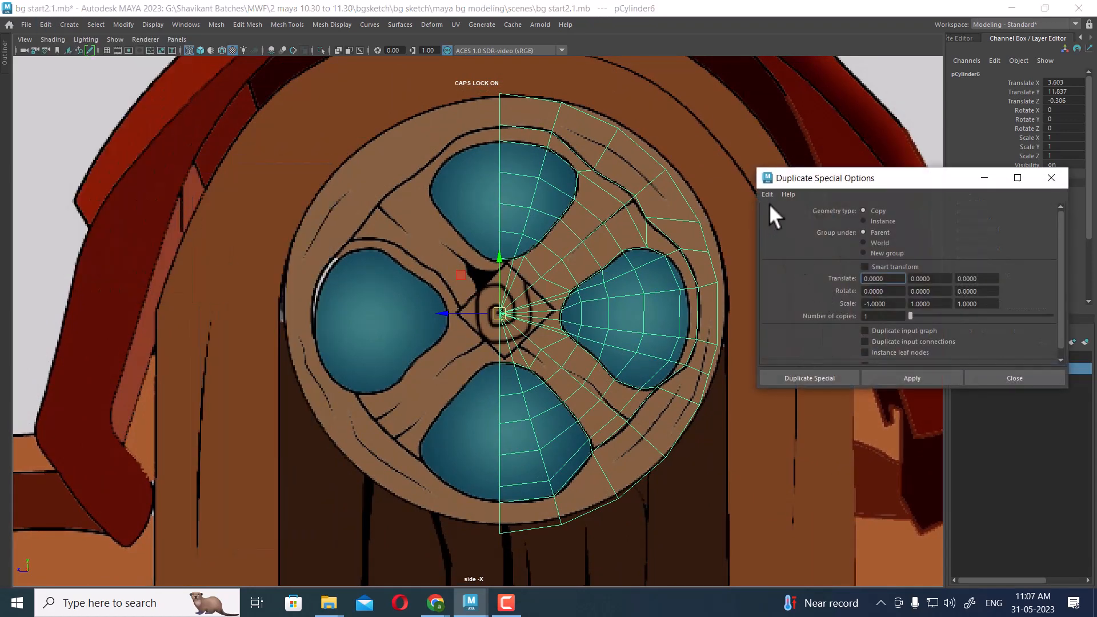
left_click(767, 194)
left_click(791, 217)
left_click(960, 306)
type("-")
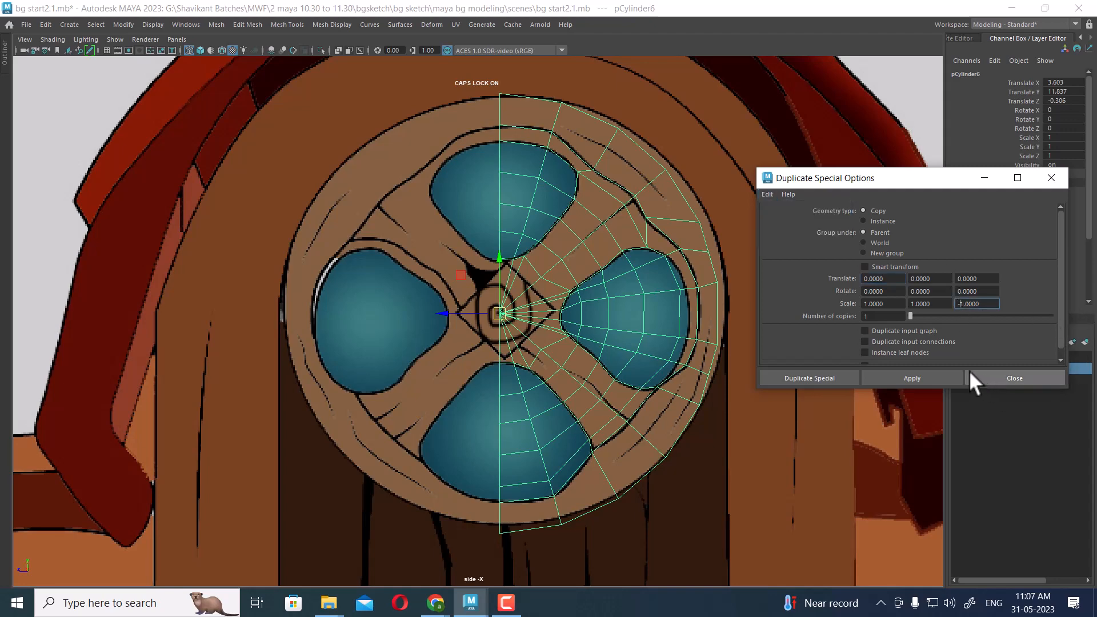
left_click(916, 379)
left_click(1021, 377)
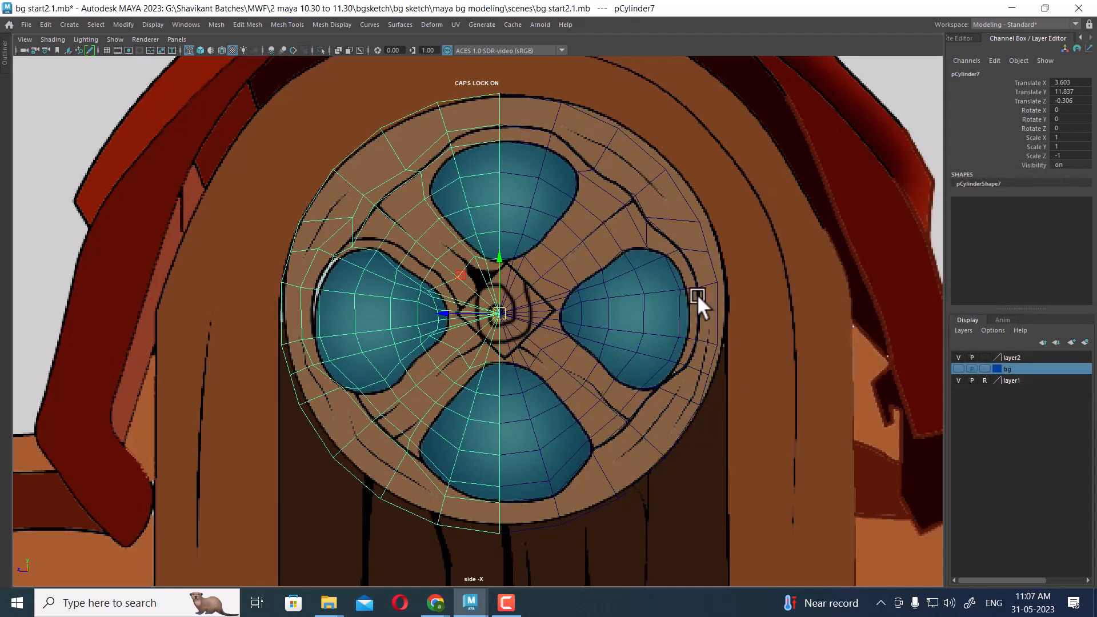
Combine the two window halves into one mesh and merge the vertices along the vertical centre seam.
left_click(697, 294)
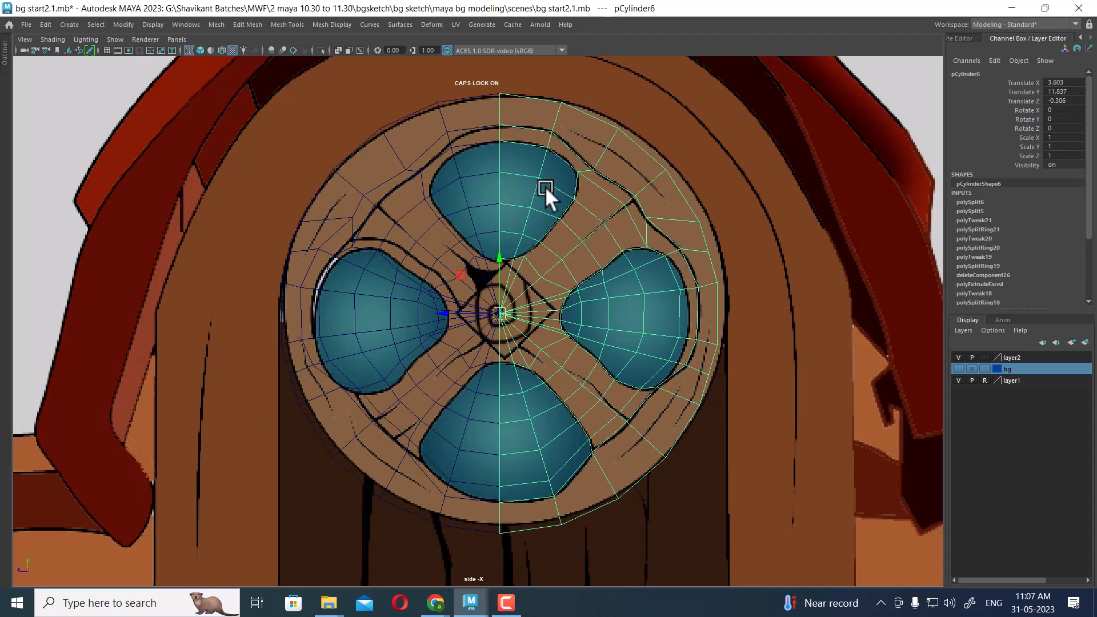
left_click_drag(389, 169, 391, 170, "shift")
right_click_drag(506, 161, 499, 401, "shift")
right_click_drag(585, 136, 480, 129)
left_click_drag(487, 86, 506, 572)
right_click_drag(537, 414, 645, 235, "shift")
Examine the joined window in the perspective view with shaded display and smooth preview.
left_click(723, 188)
key("space")
left_click_drag(621, 243, 636, 163)
left_click_drag(647, 191, 537, 152, "alt")
left_click(579, 260)
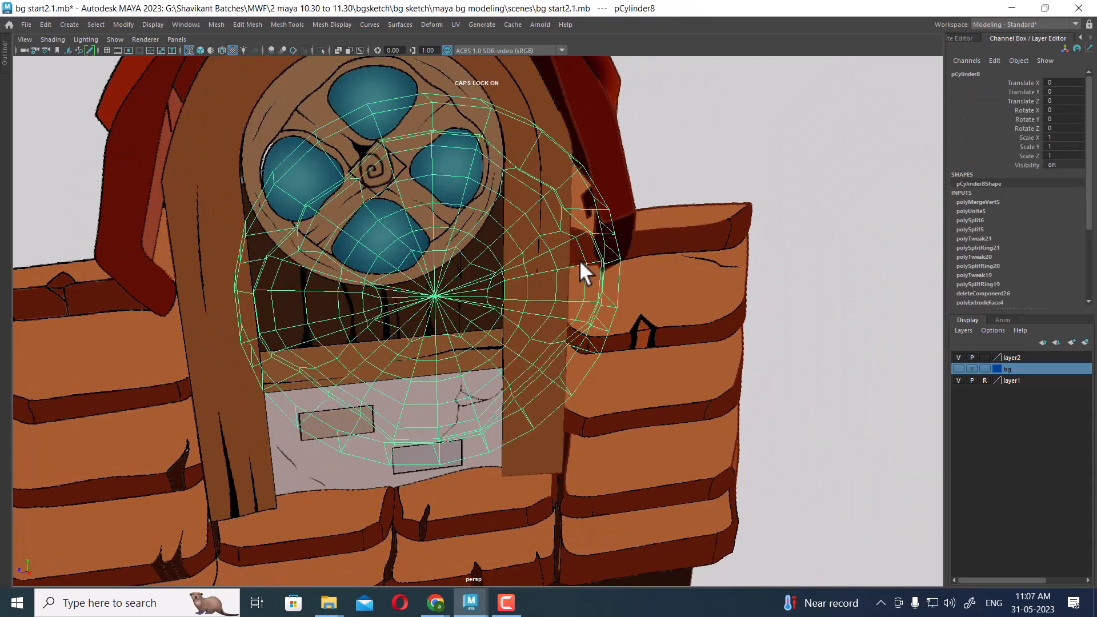
key("6")
key("alt")
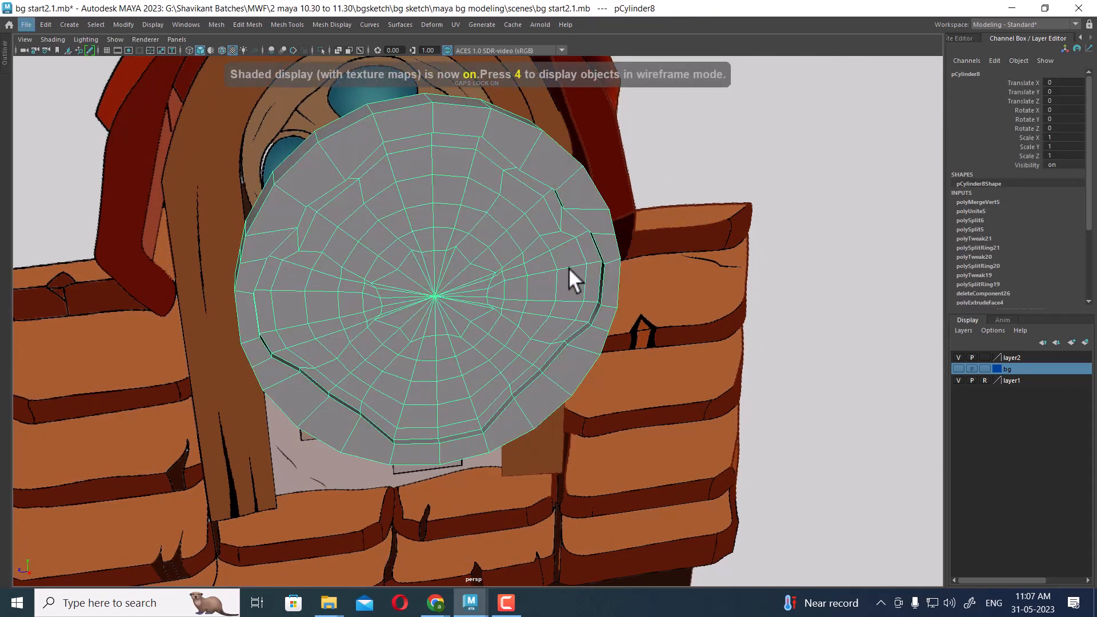
key("3")
left_click_drag(571, 265, 666, 334, "alt")
key("1")
key("space")
key("space")
key("space")
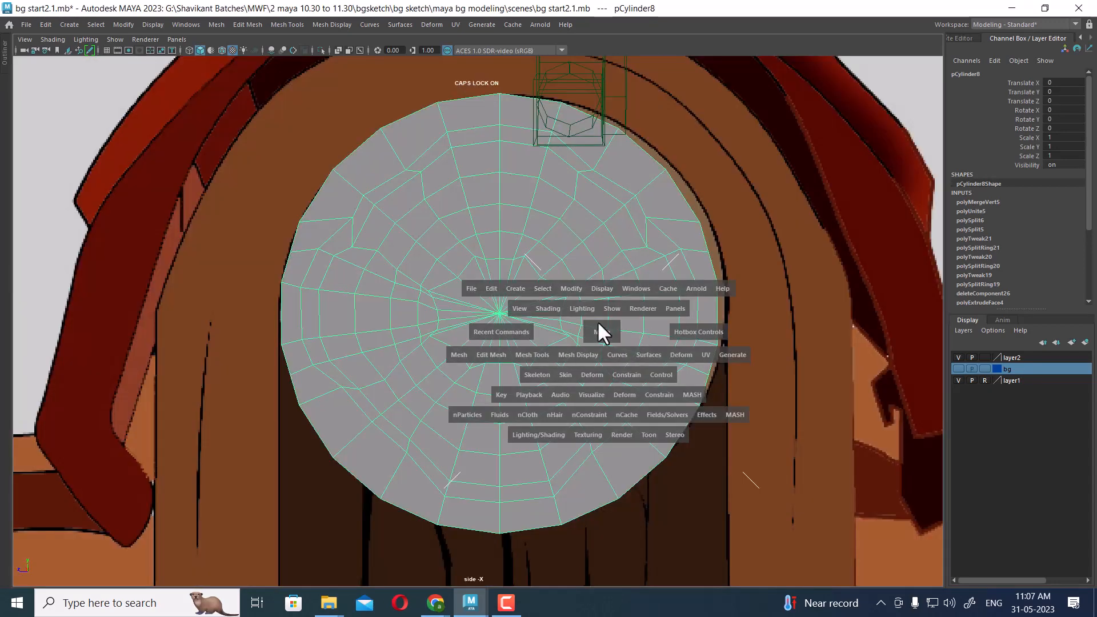
Try to select all the faces covering the upper pane in wireframe display.
right_click_drag(533, 189, 531, 220)
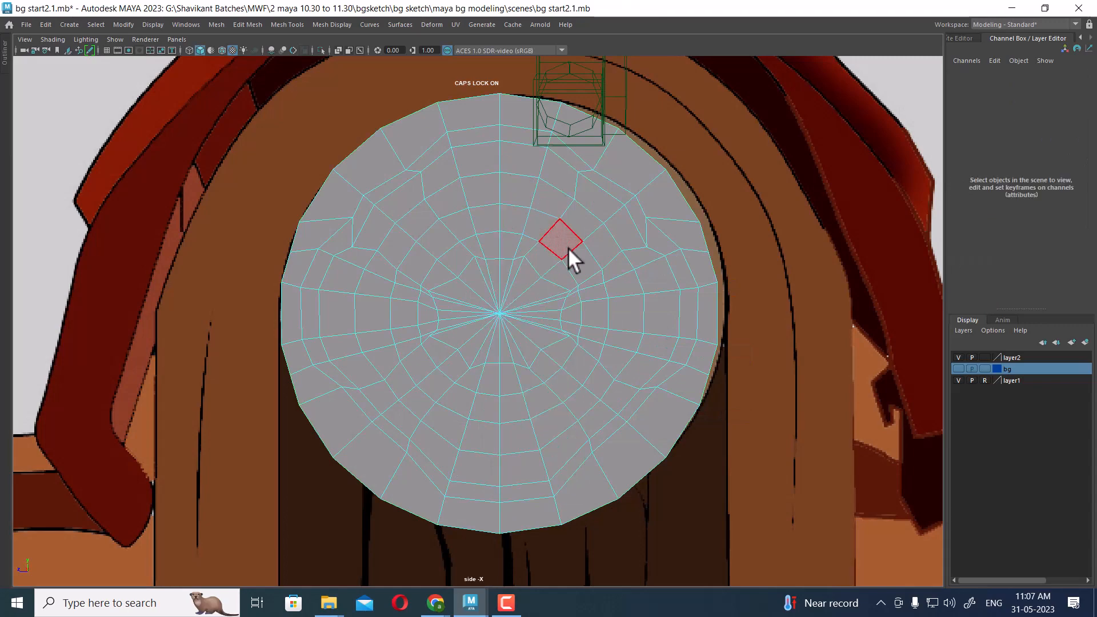
key("4")
scroll(515, 224, "up", 5)
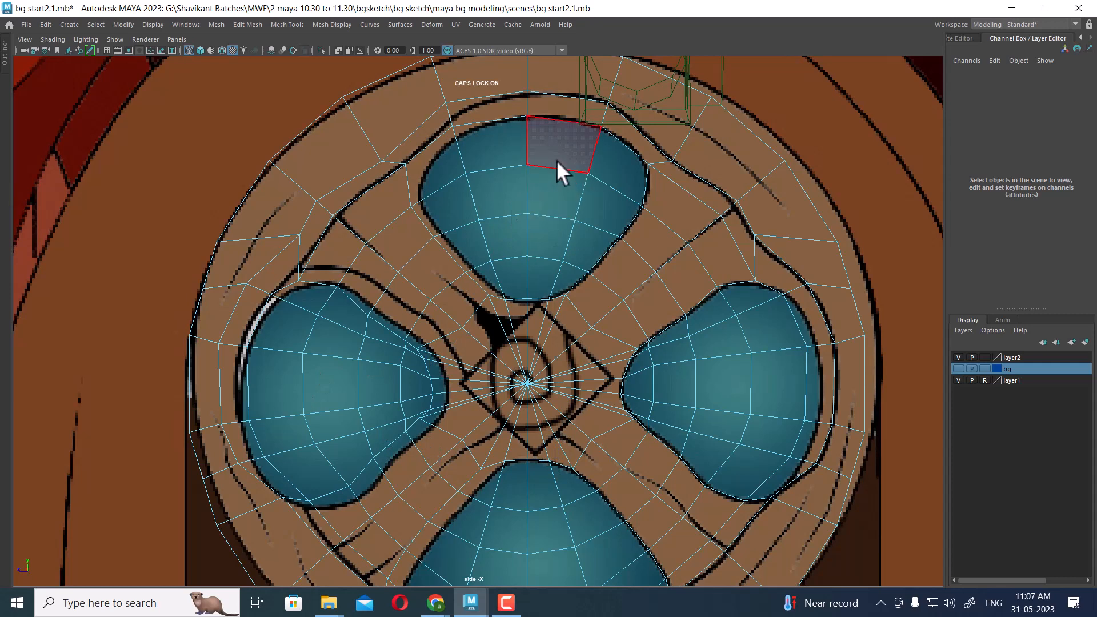
right_click_drag(557, 161, 624, 173)
mouse_move(623, 172)
left_mouse_down()
mouse_move(561, 145)
mouse_move(461, 157)
mouse_move(446, 172)
mouse_move(474, 234)
mouse_move(481, 290)
mouse_move(510, 229)
left_mouse_up()
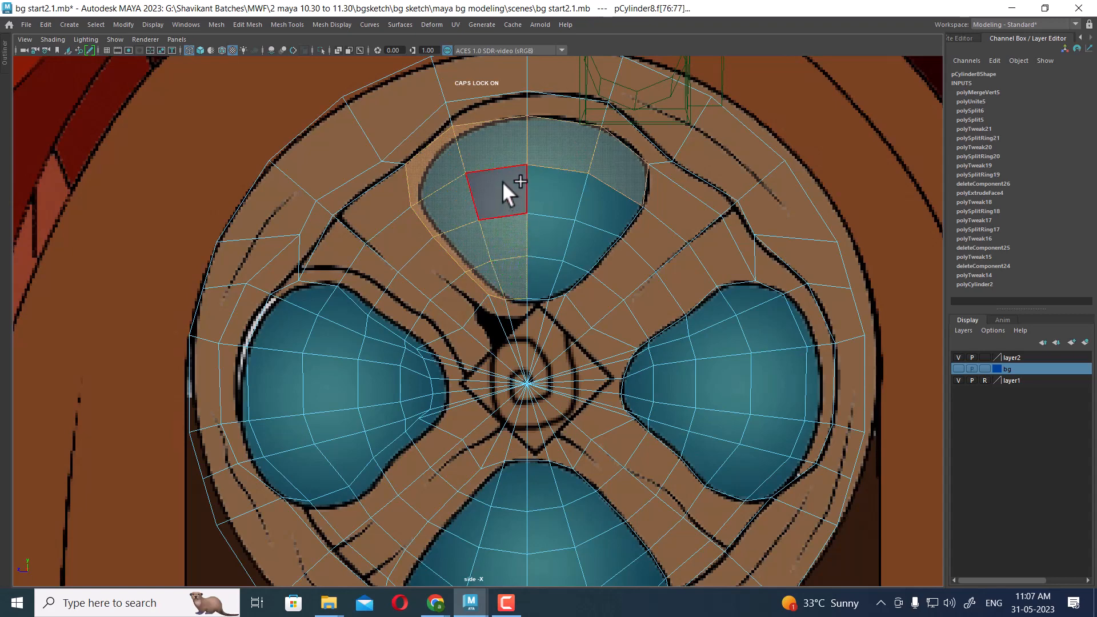
mouse_move(502, 181)
left_mouse_down()
mouse_move(588, 277)
mouse_move(557, 301)
mouse_move(520, 240)
left_mouse_up()
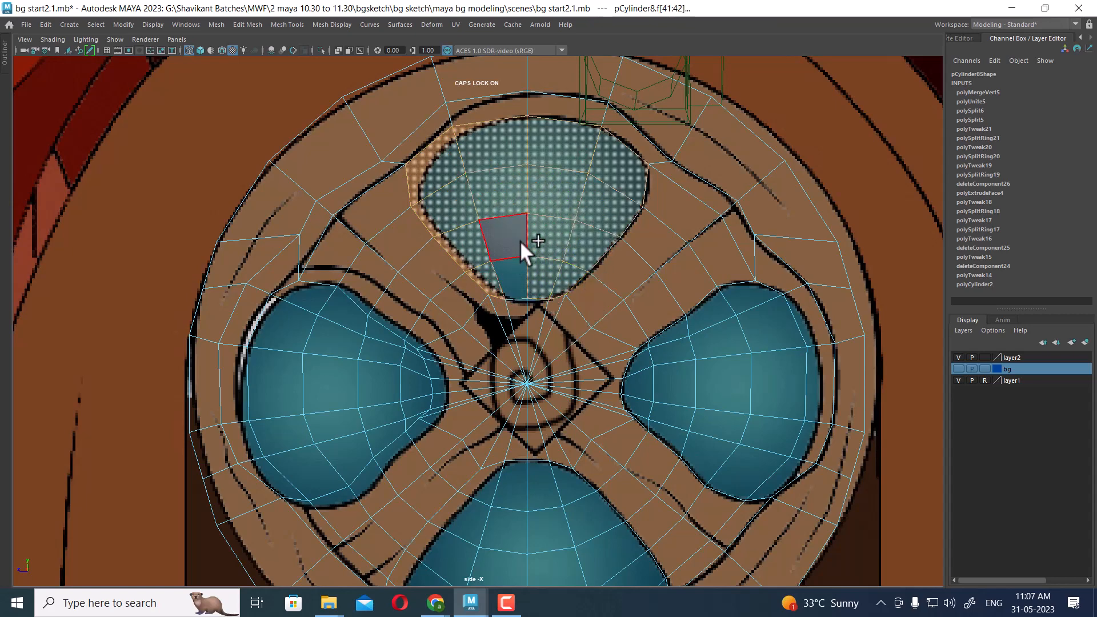
Try to add the faces covering the right pane to the selection, leaving out the surrounding frame faces.
middle_click_drag(681, 392, 591, 284, "alt")
right_click_drag(591, 284, 689, 195, "alt")
left_click_drag(634, 246, 673, 299)
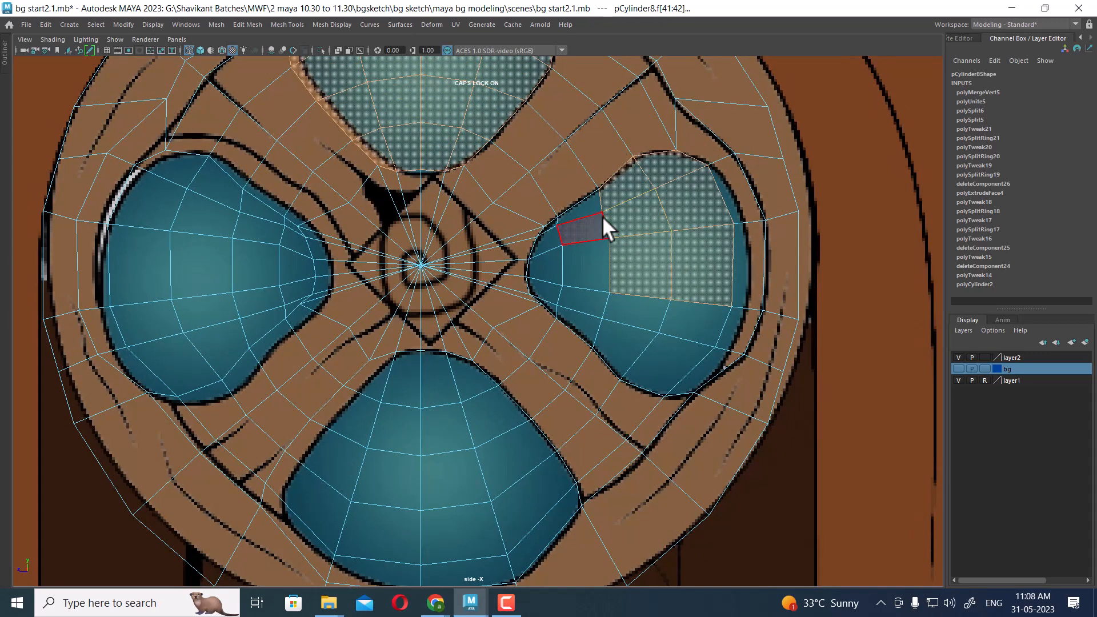
left_click_drag(567, 265, 553, 274, "shift")
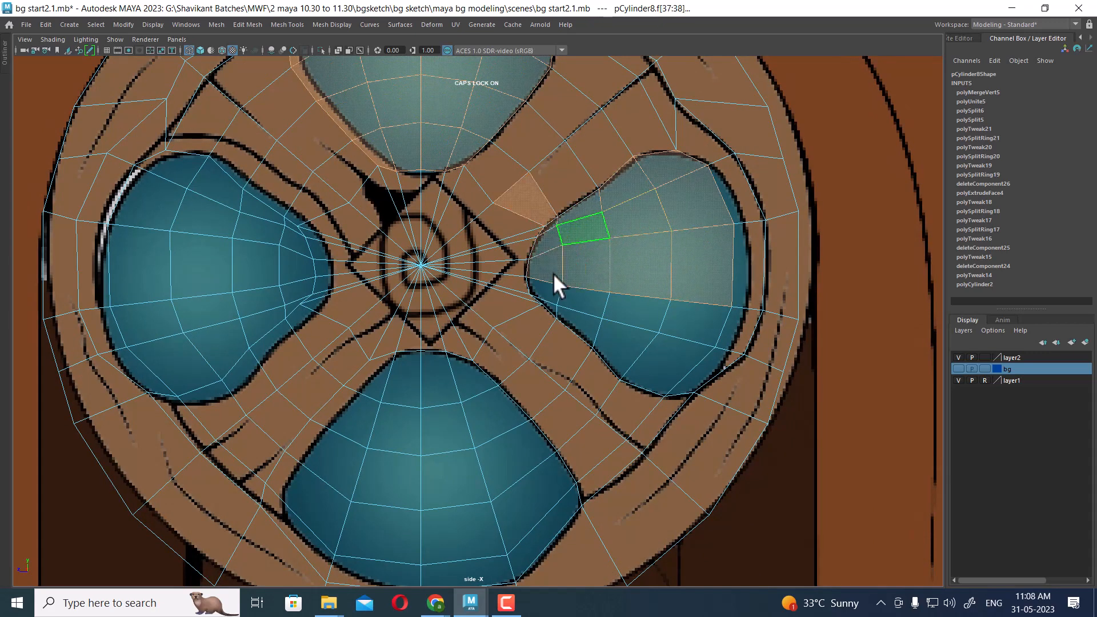
left_click(544, 181, "shift")
left_click(517, 173, "shift")
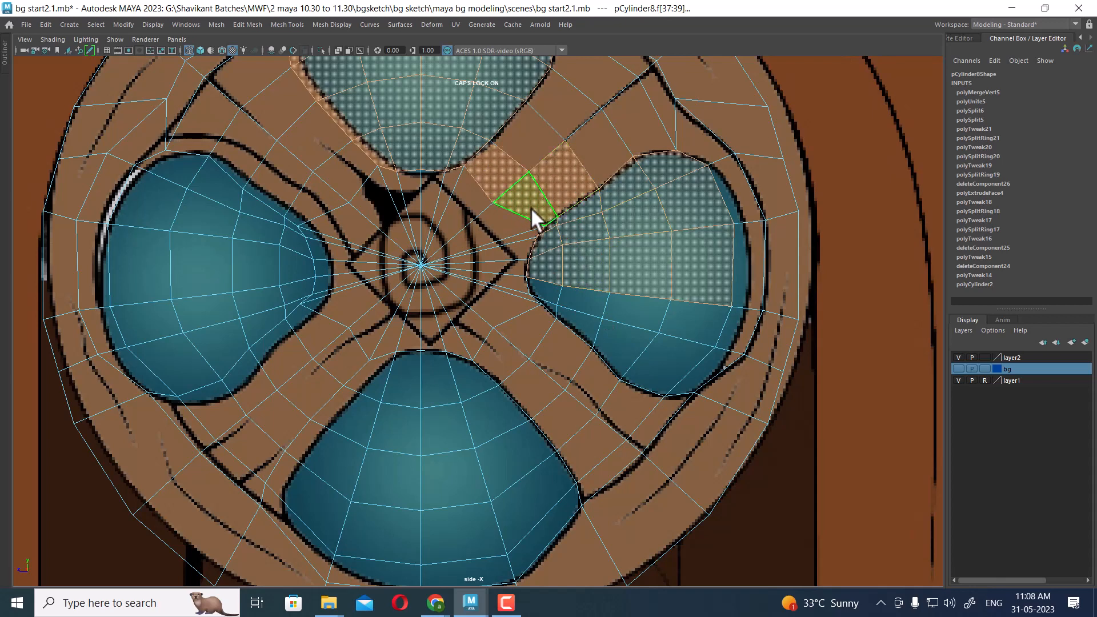
left_click(537, 192, "shift")
left_click(540, 179, "ctrl")
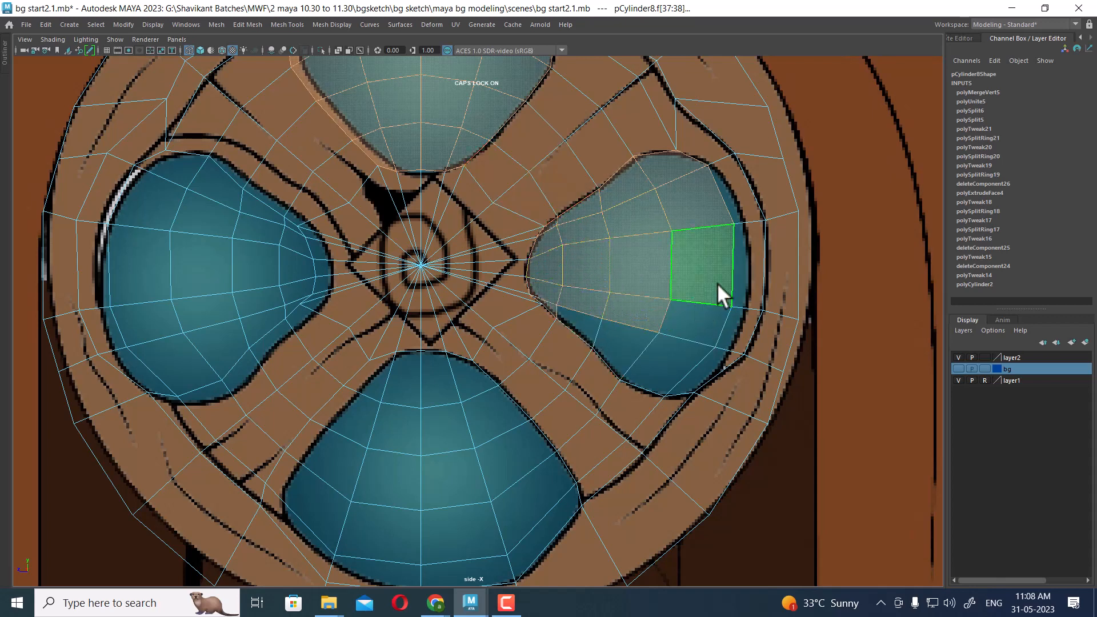
left_click_drag(707, 290, 599, 320)
left_click(594, 313, "shift")
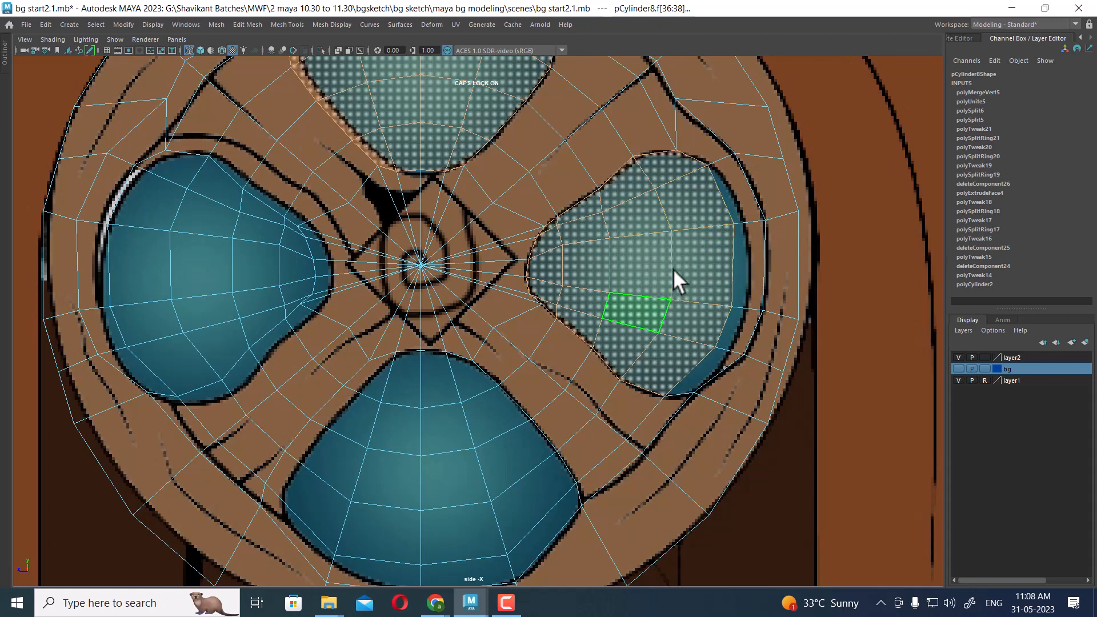
scroll(673, 269, "up", 2)
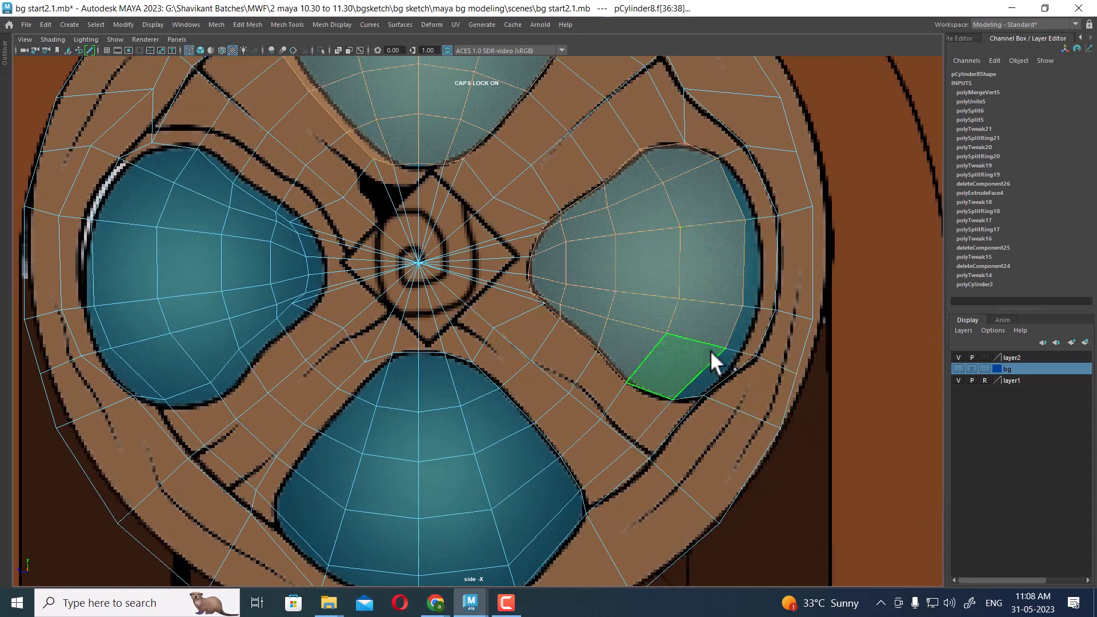
Try selecting the vertices along the right pane's outer edge with Object Z symmetry enabled.
right_click_drag(723, 197, 596, 215)
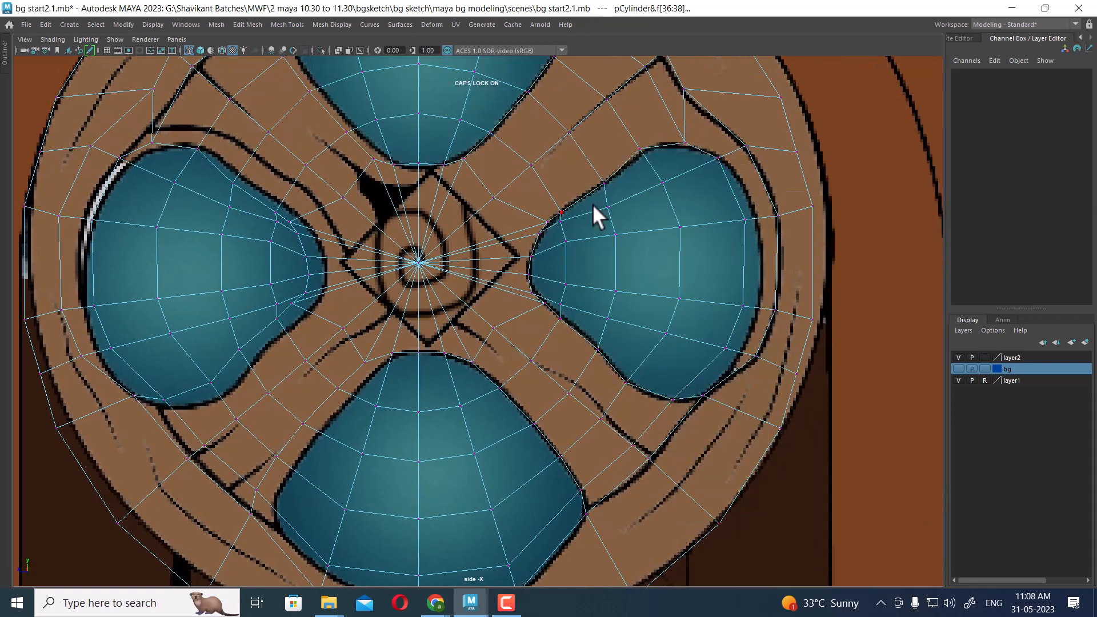
left_click(716, 170)
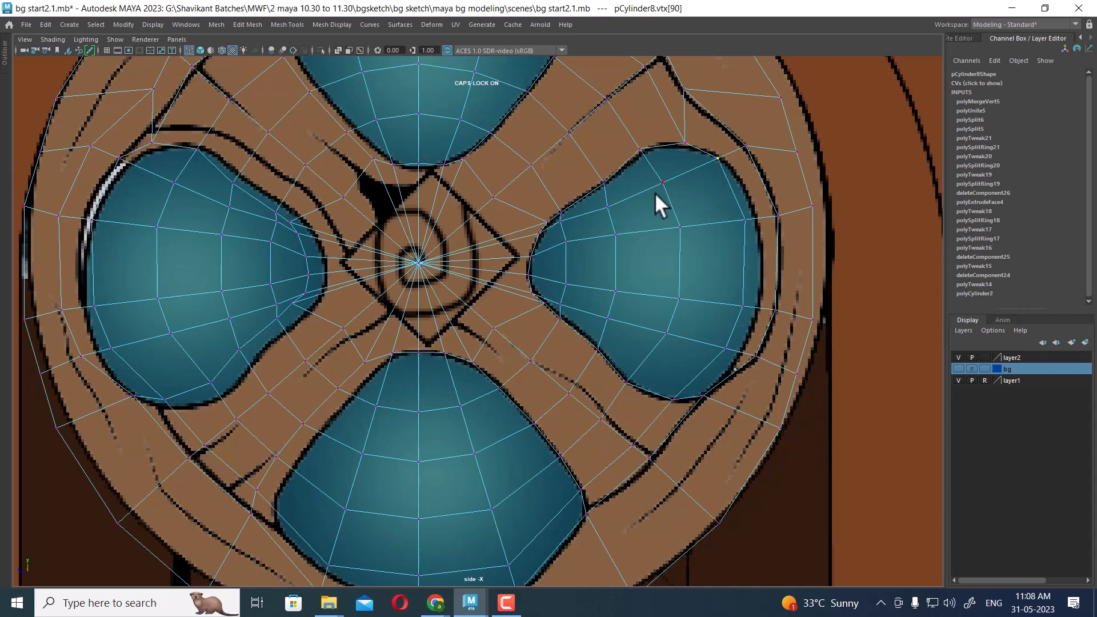
right_click_drag(656, 192, 657, 117)
left_click(686, 144)
key("w")
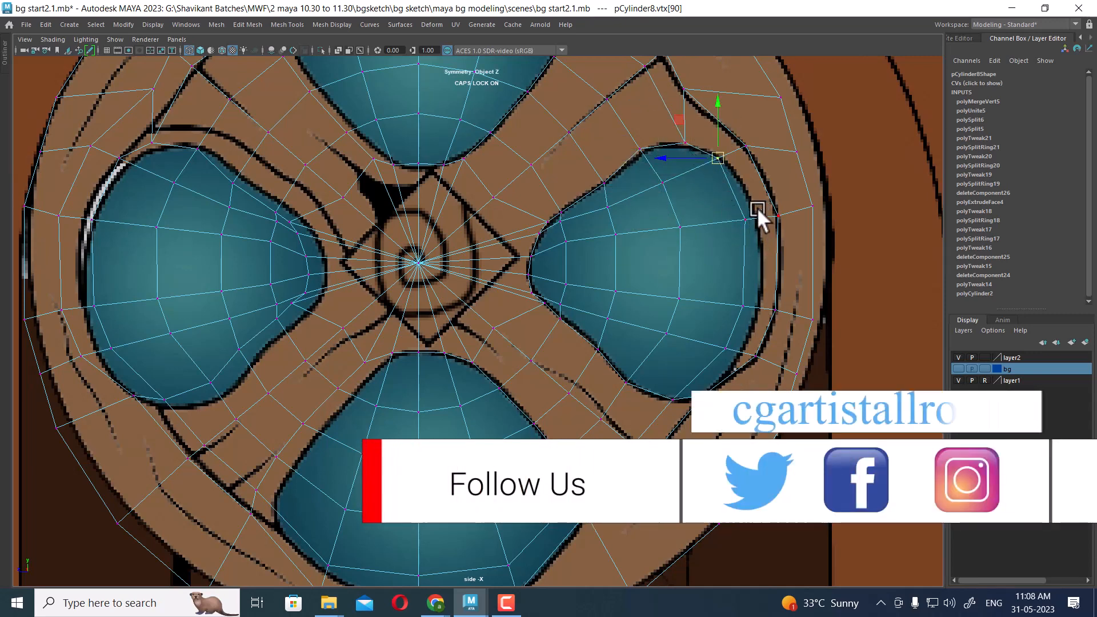
left_click_drag(761, 211, 732, 232)
right_click_drag(715, 229, 714, 189, "ctrl+shift")
left_click_drag(682, 164, 826, 401)
right_click_drag(724, 246, 735, 163, "ctrl+shift")
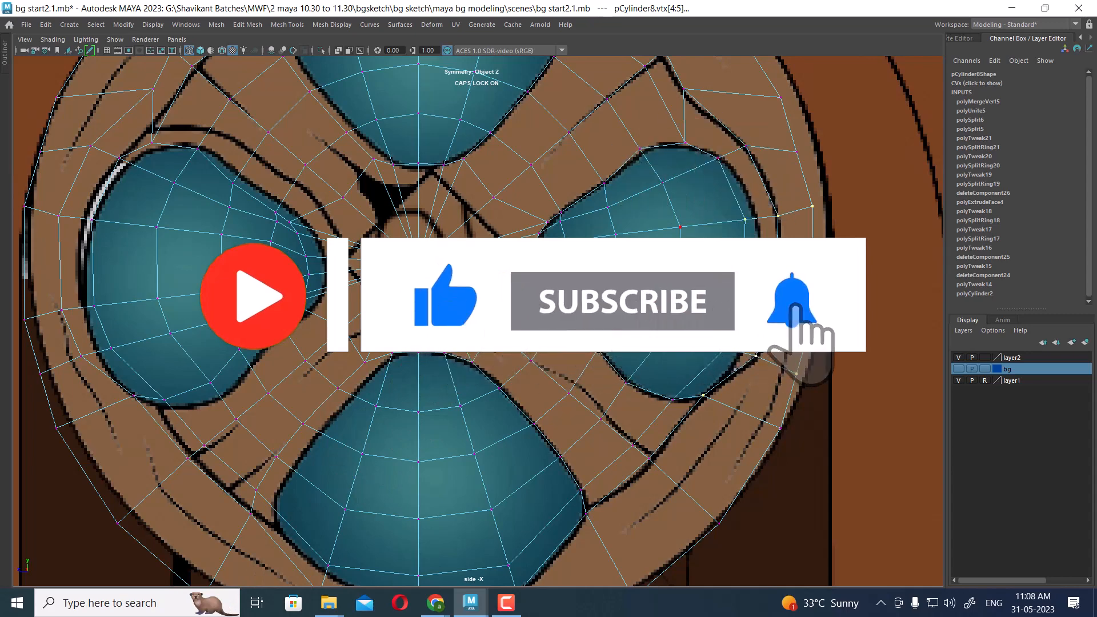
Test the symmetric selection on the window's right-hand vertices and turn symmetry off.
key("f")
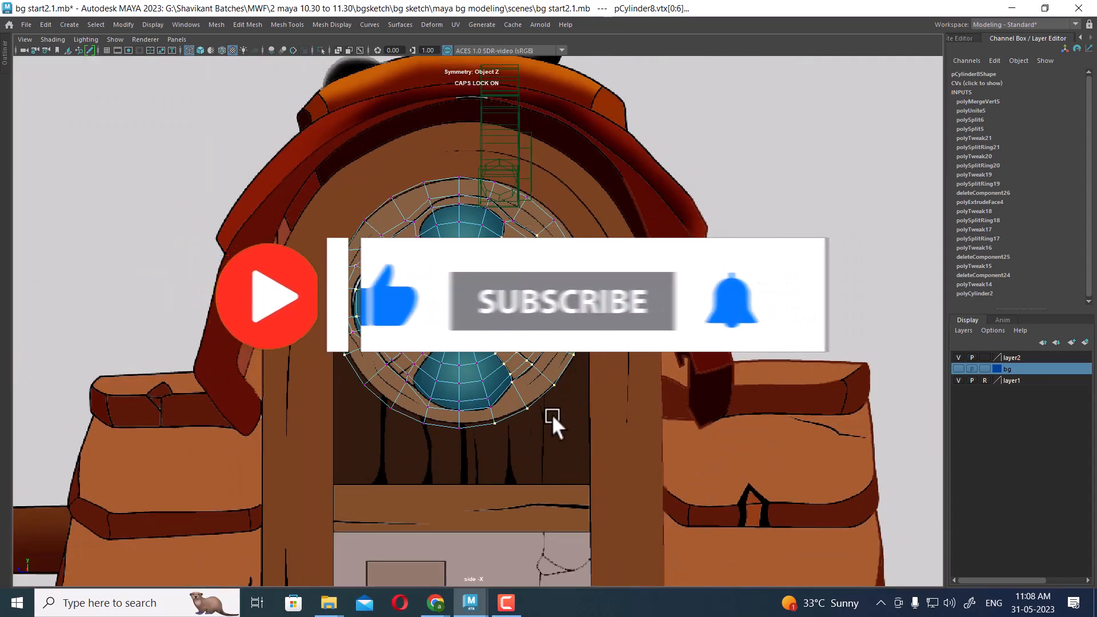
left_click_drag(618, 245, 546, 353)
left_click_drag(620, 274, 512, 443)
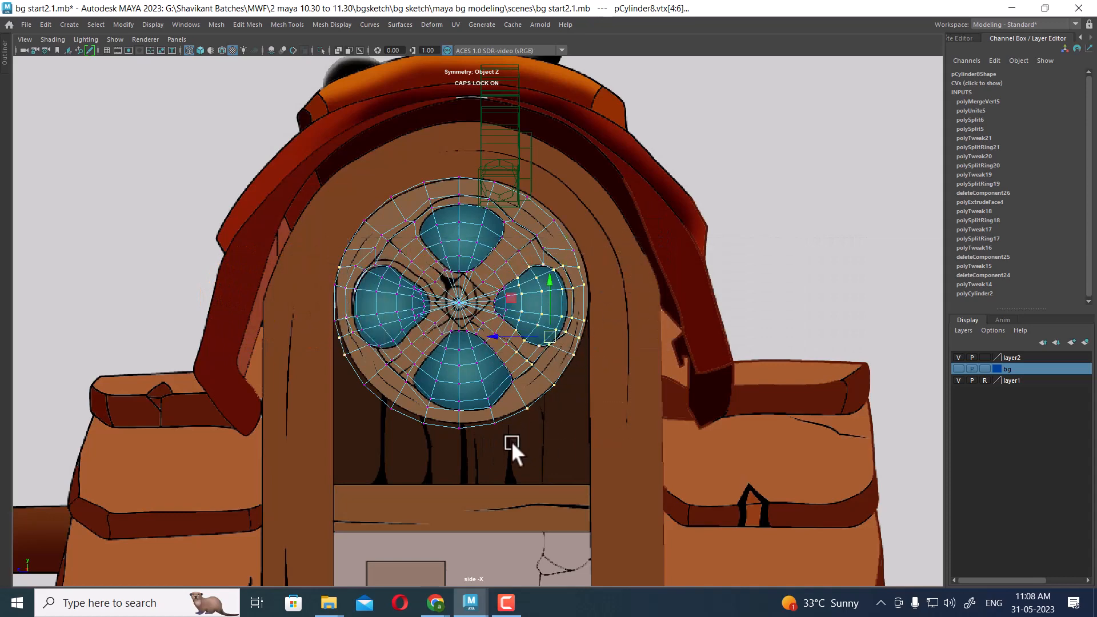
scroll(527, 328, "up", 5)
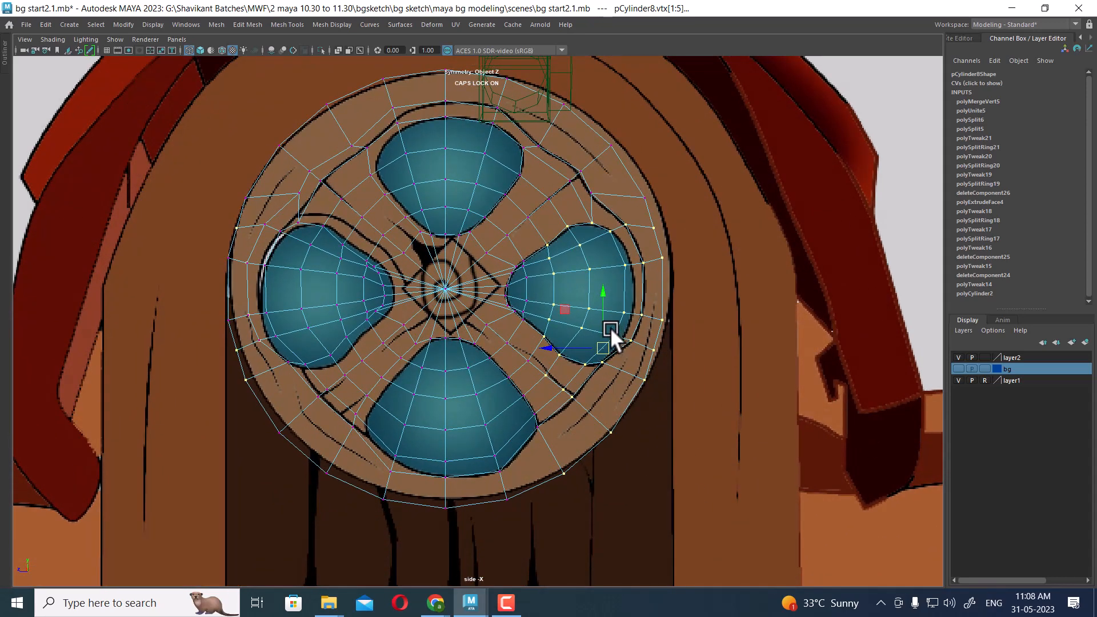
scroll(587, 290, "up", 1)
right_click_drag(574, 237, 568, 151, "ctrl+shift")
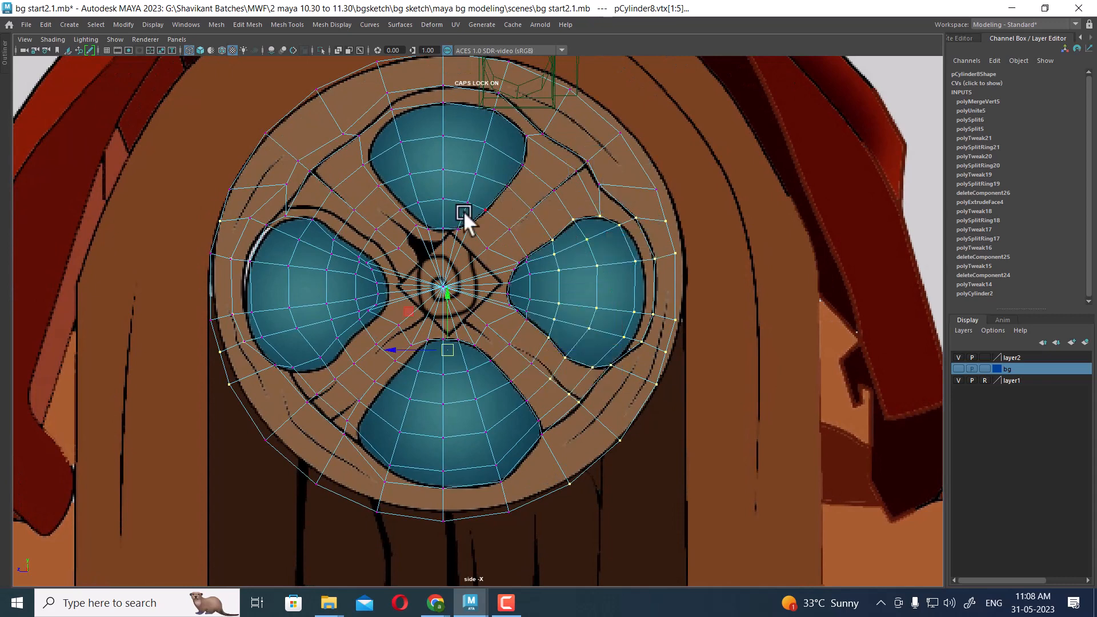
Select three outer-edge vertices on each side pane and scale them apart horizontally toward the drawn outlines.
left_click(619, 225)
left_click(265, 224, "shift")
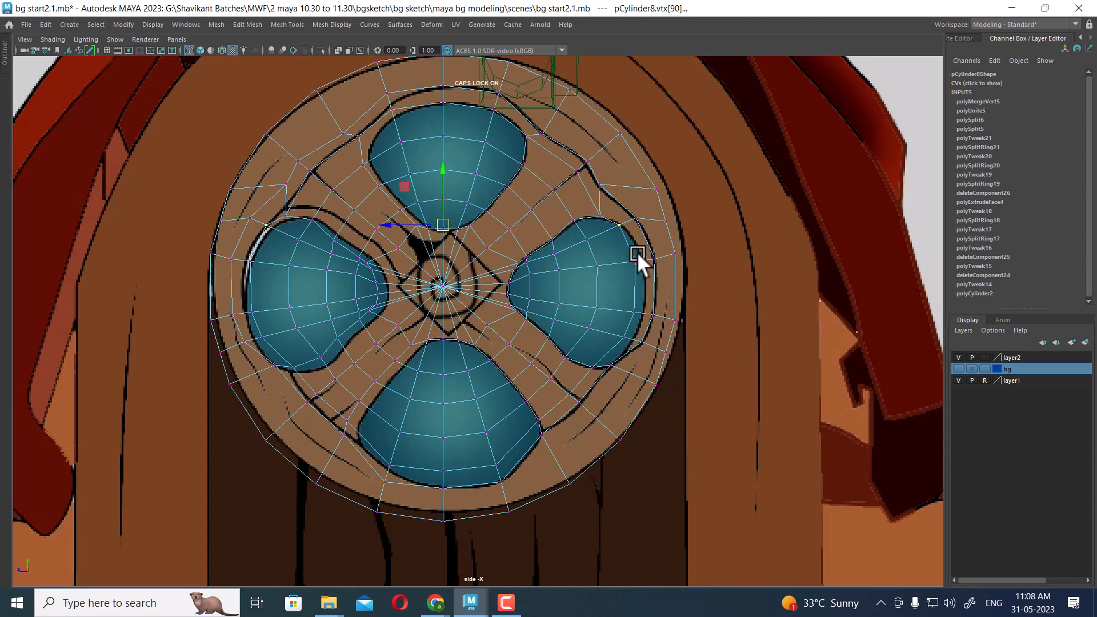
left_click_drag(638, 254, 611, 336)
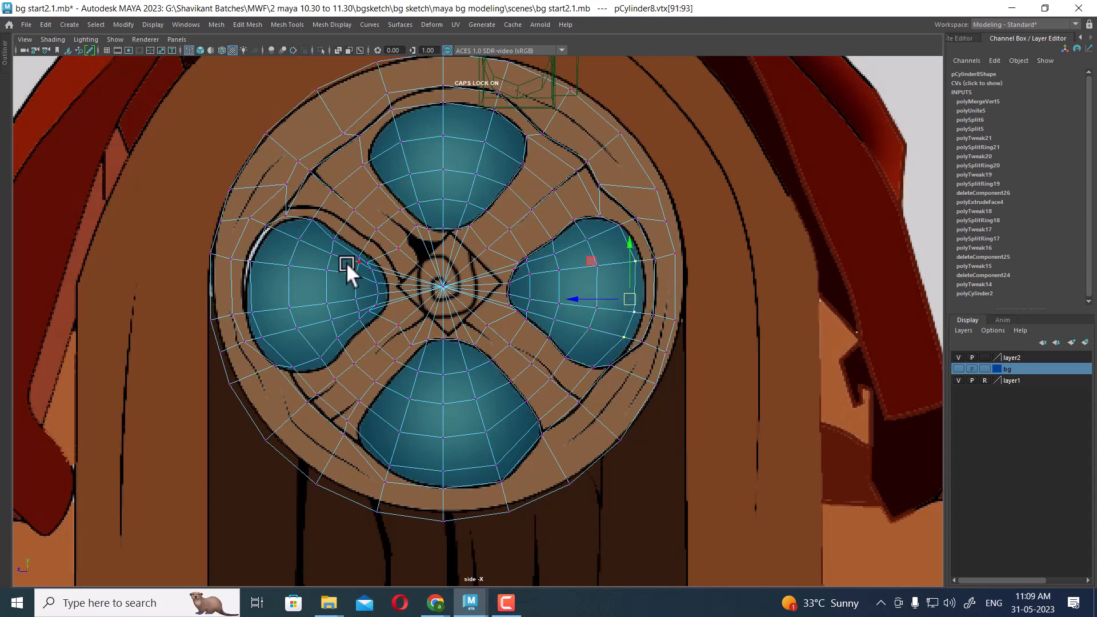
left_click_drag(260, 252, 248, 341, "shift")
key("r")
left_click_drag(395, 297, 392, 298)
right_click_drag(556, 298, 762, 422, "alt")
middle_click_drag(763, 422, 700, 361, "alt")
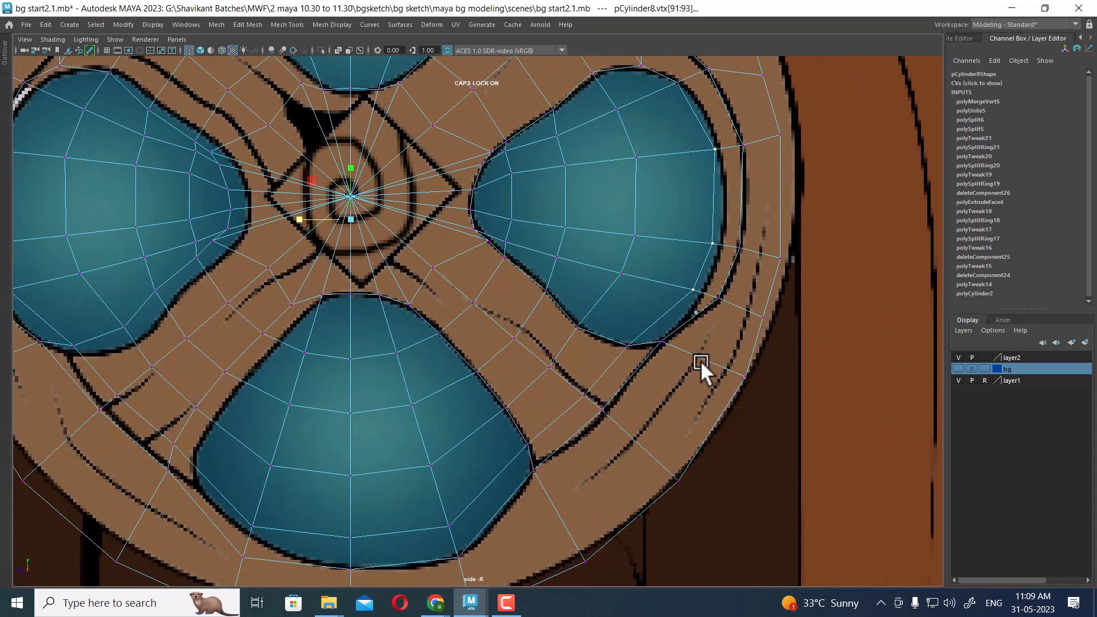
Scale the selected outer-edge vertices of both side panes slightly further apart horizontally to meet the drawn outlines.
scroll(673, 231, "down", 5)
scroll(443, 291, "up", 3)
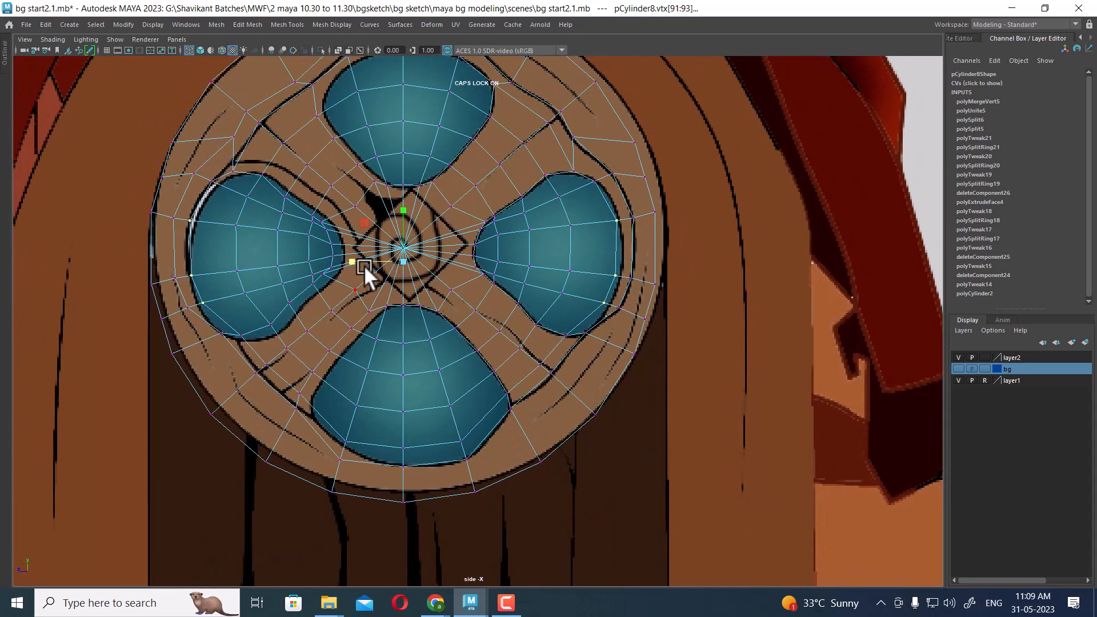
left_click_drag(352, 262, 352, 261)
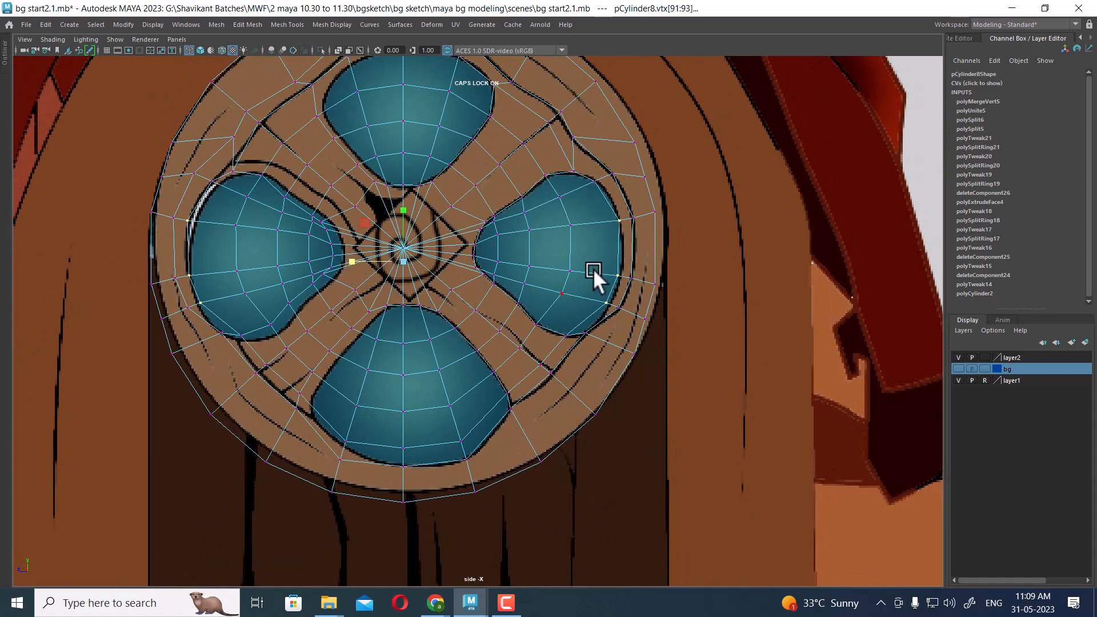
Select the lowest edge vertex on each side pane and scale the pair horizontally to fit the drawn pane outlines.
right_click_drag(593, 268, 657, 322, "alt")
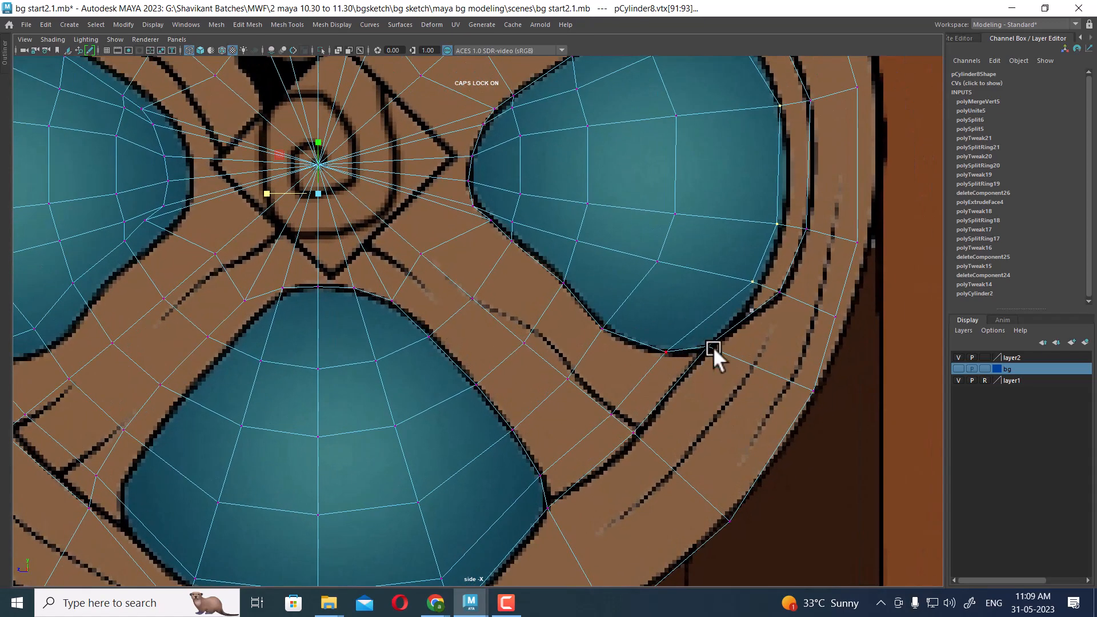
left_click(667, 352)
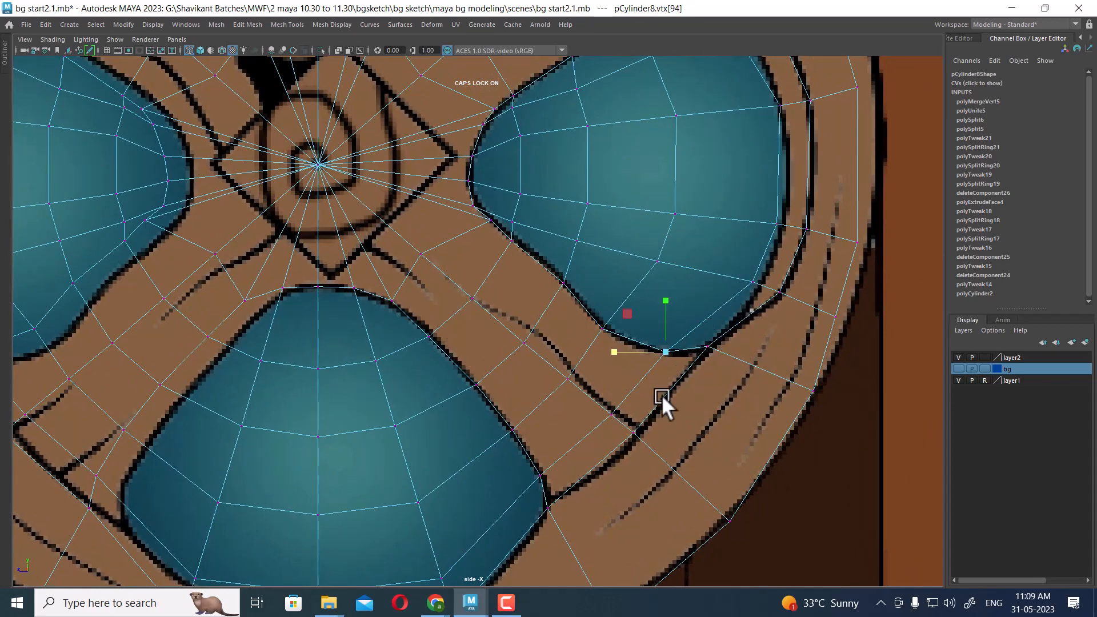
scroll(532, 317, "down", 5)
scroll(517, 327, "up", 2)
middle_click_drag(518, 327, 593, 336, "alt")
scroll(318, 307, "up", 1)
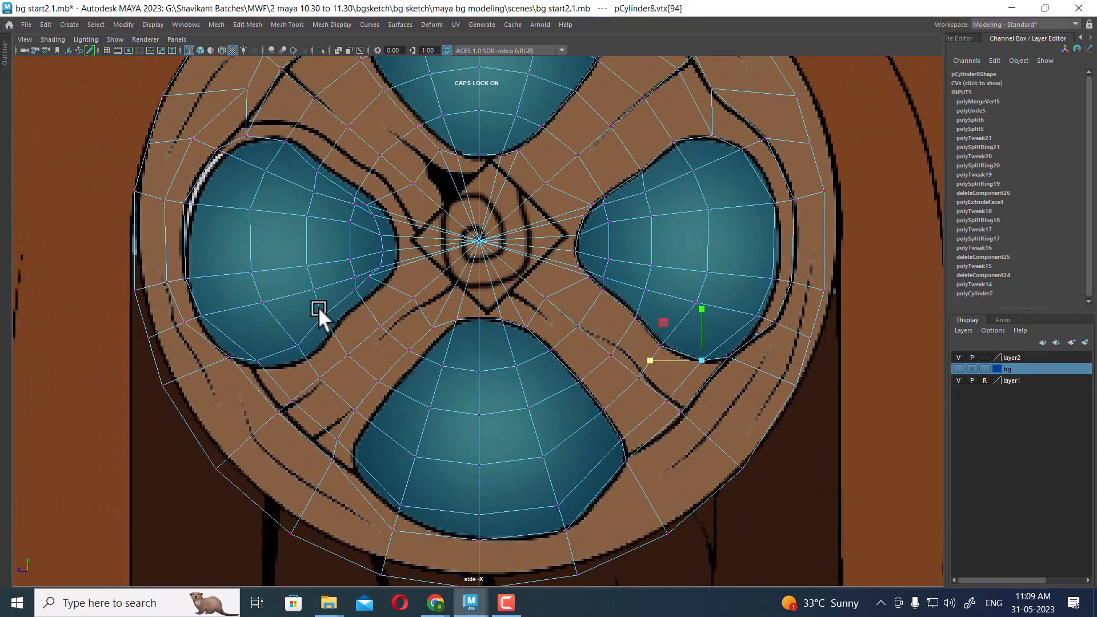
left_click(265, 354, "shift")
left_click_drag(430, 359, 426, 360)
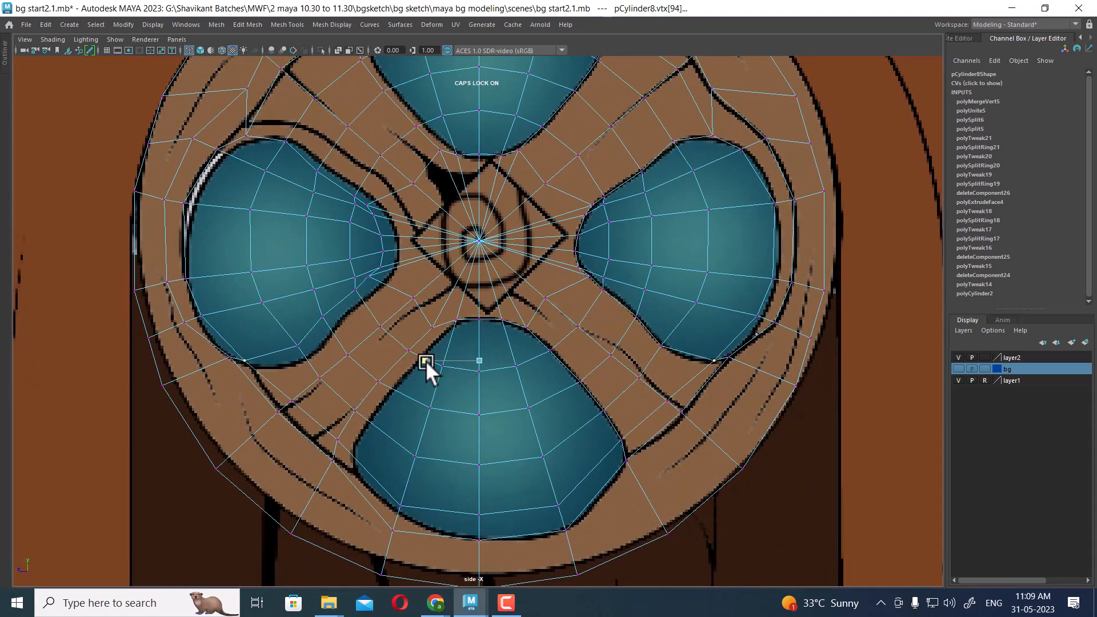
Select the lower outer-edge vertex on each side pane and move the pair down onto the drawn outline.
scroll(671, 280, "up", 3)
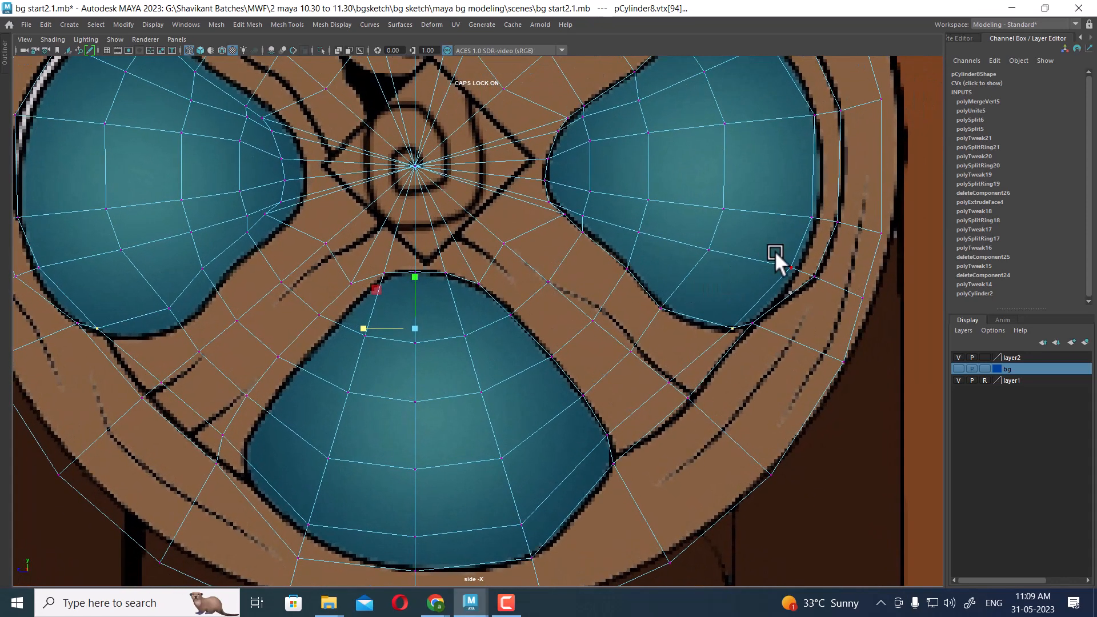
left_click_drag(797, 252, 772, 295)
middle_click_drag(773, 298, 942, 288, "alt")
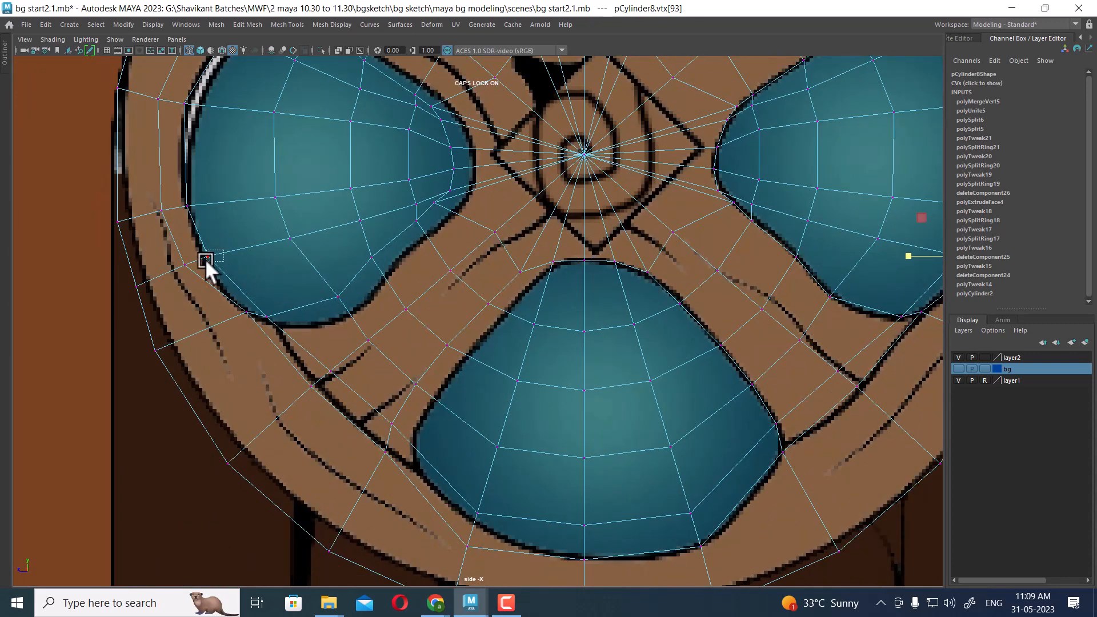
left_click_drag(205, 259, 206, 261, "shift")
middle_click_drag(668, 318, 510, 297, "alt")
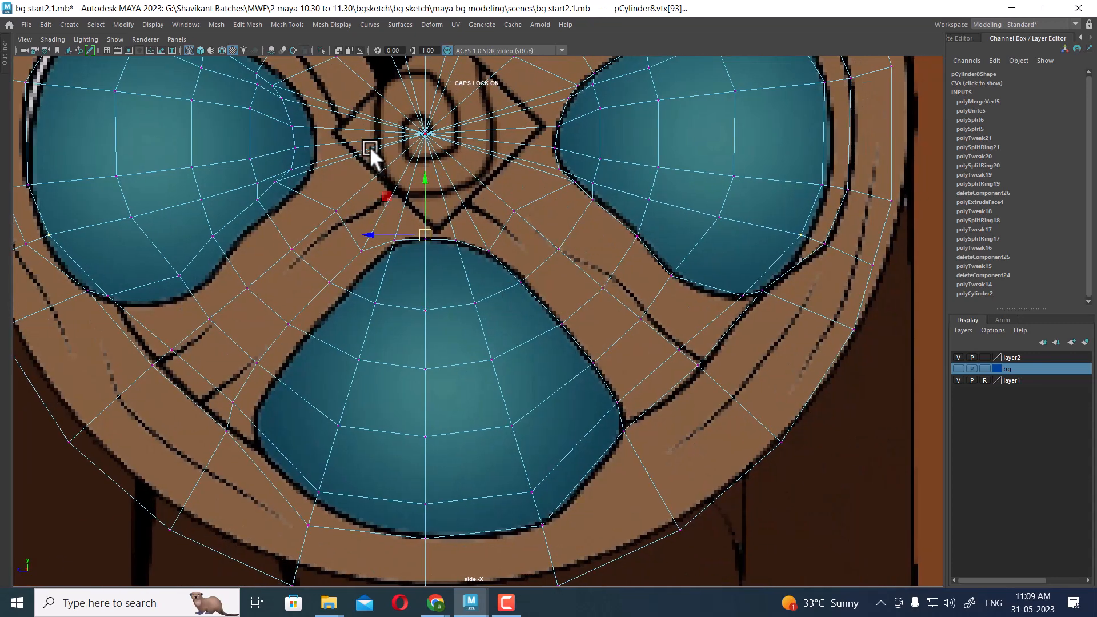
left_click_drag(422, 177, 463, 193)
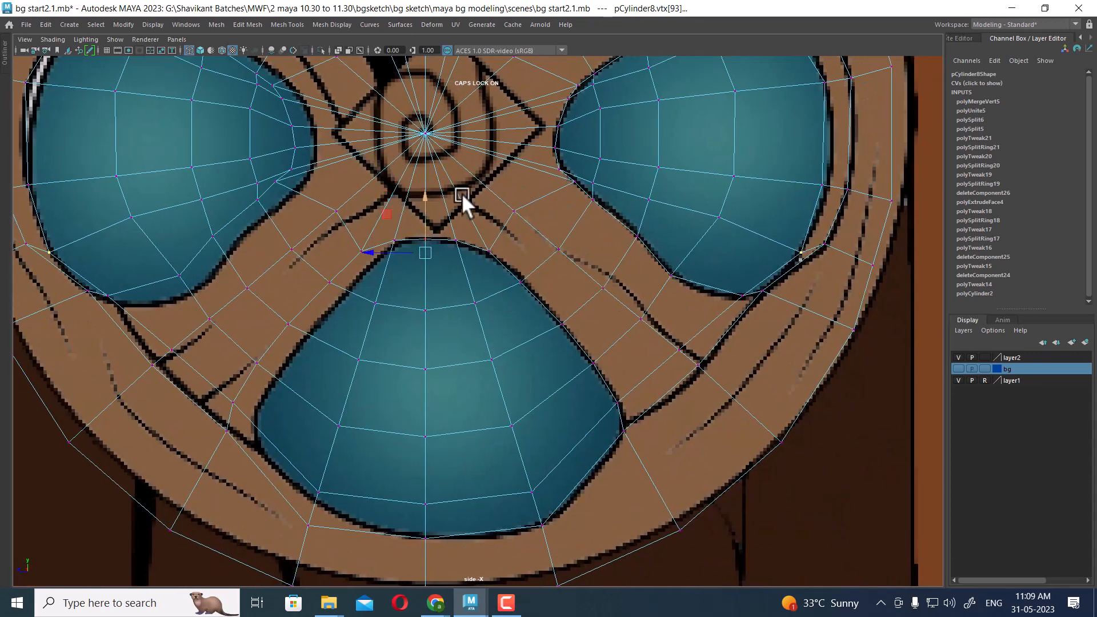
Examine the window disc's front face, recessed inner edge and rim from several angles in shaded perspective and side views.
scroll(616, 153, "down", 6)
key("space")
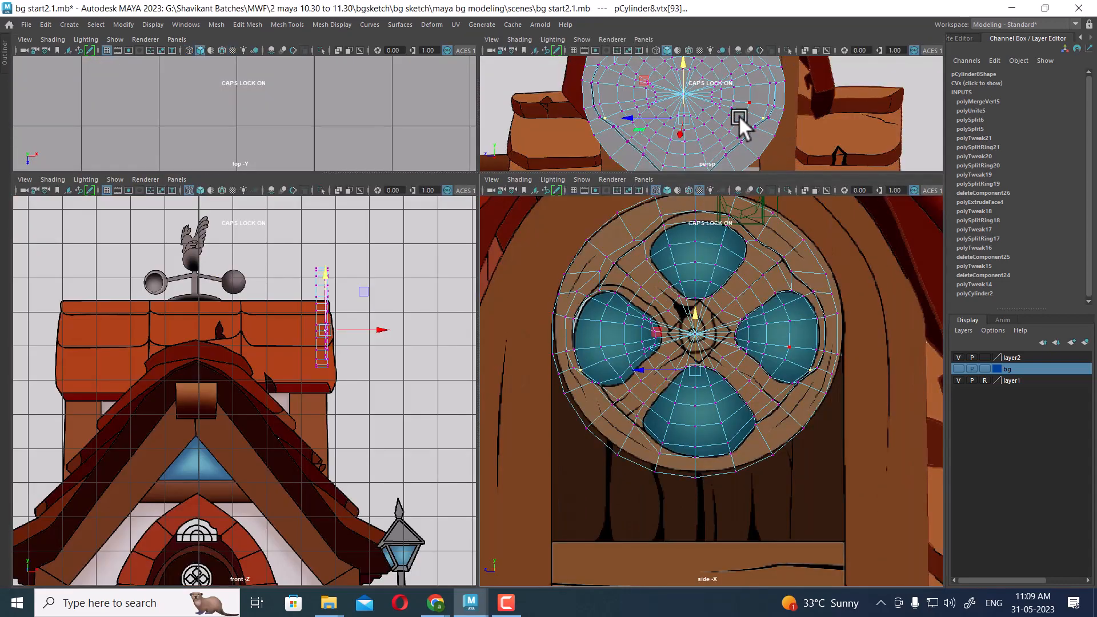
key("space")
mouse_move(673, 121)
left_mouse_down("alt")
mouse_move(678, 101)
mouse_move(692, 113)
mouse_move(677, 115)
left_mouse_up("alt")
left_click_drag(502, 223, 447, 237, "alt")
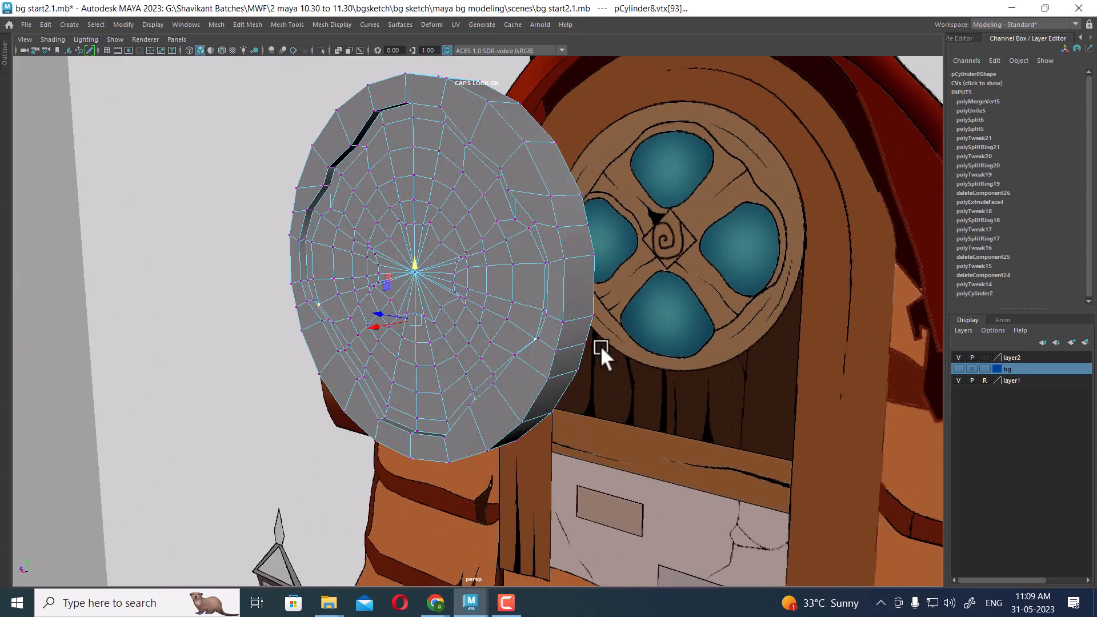
key("space")
left_click_drag(575, 249, 574, 270)
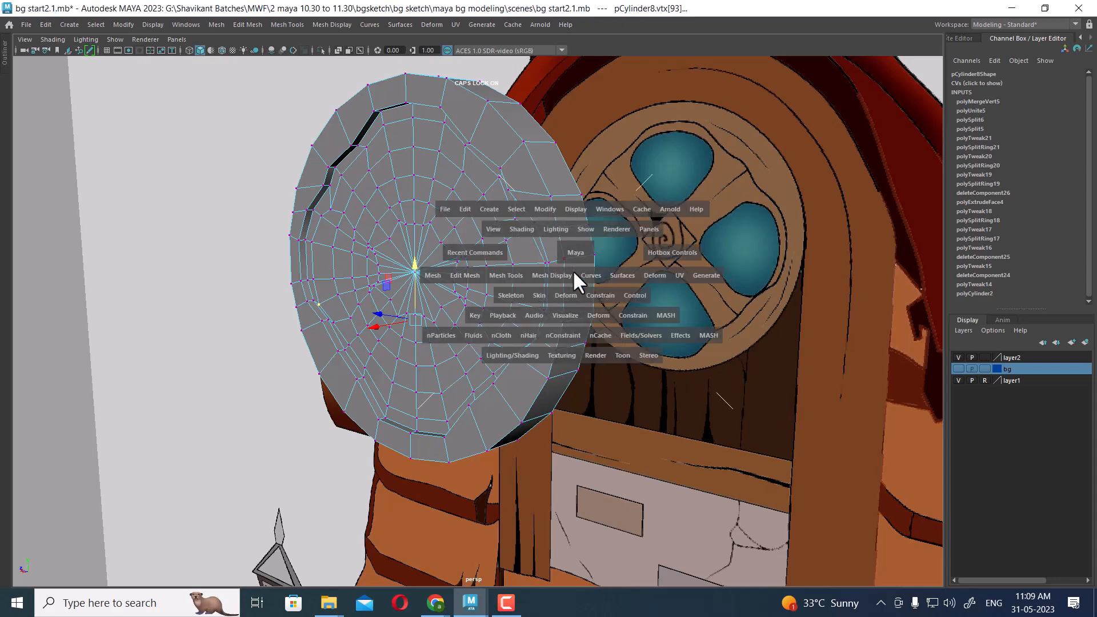
key("space")
left_click(613, 308)
left_click_drag(612, 306, 675, 308)
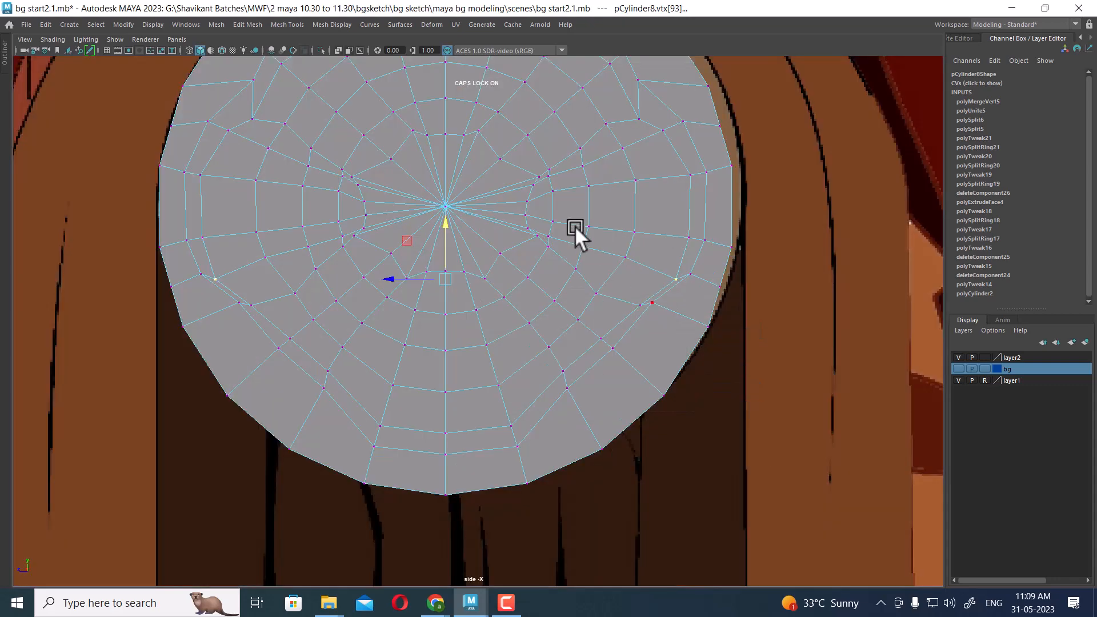
key("5")
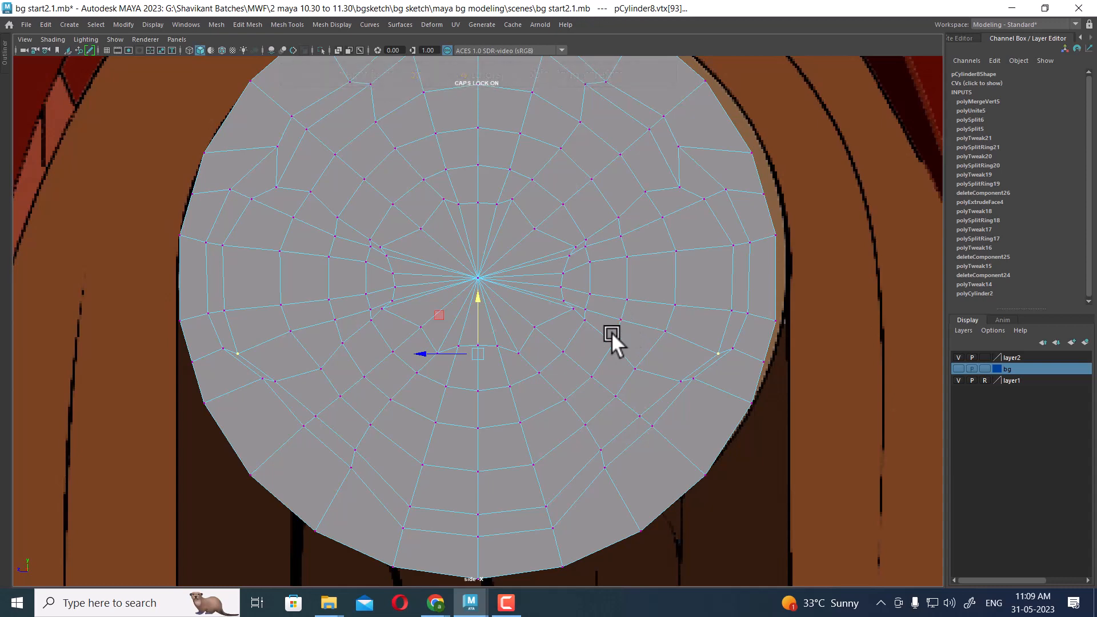
scroll(668, 285, "down", 6)
key("space")
left_click_drag(593, 303, 600, 325)
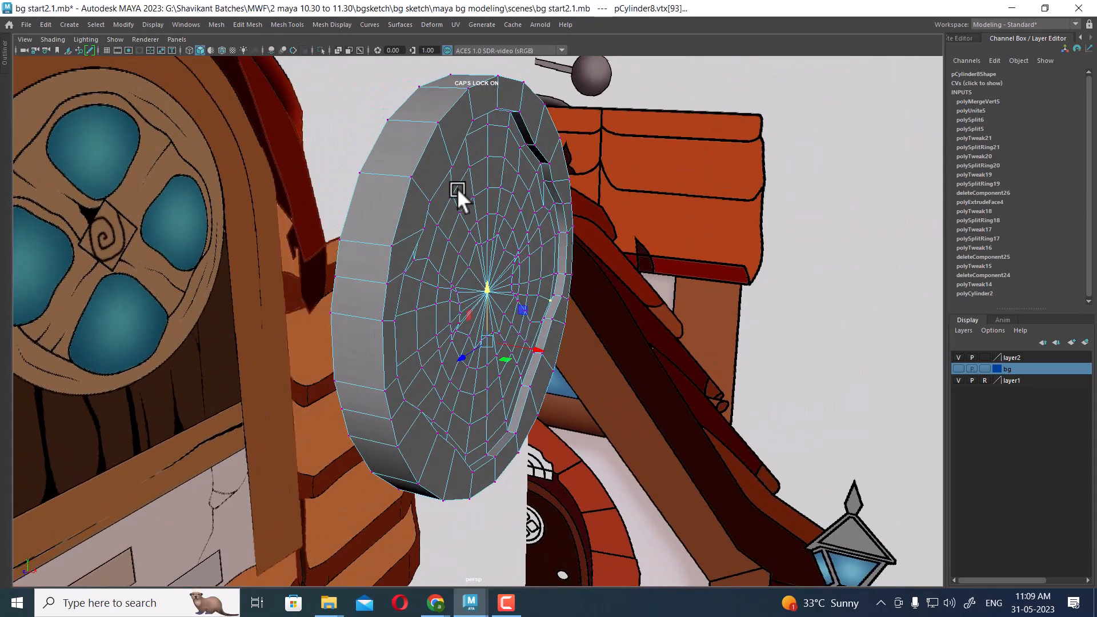
mouse_move(457, 188)
left_mouse_down("alt")
mouse_move(468, 181)
mouse_move(440, 177)
left_mouse_up("alt")
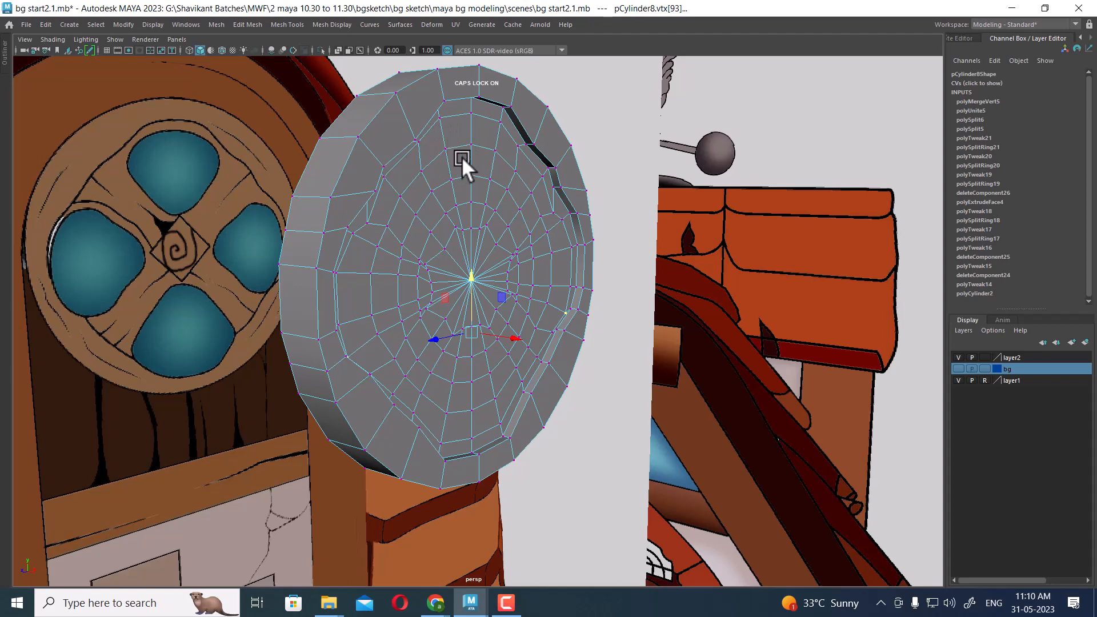
mouse_move(460, 158)
left_mouse_down("alt")
mouse_move(472, 160)
mouse_move(454, 174)
left_mouse_up("alt")
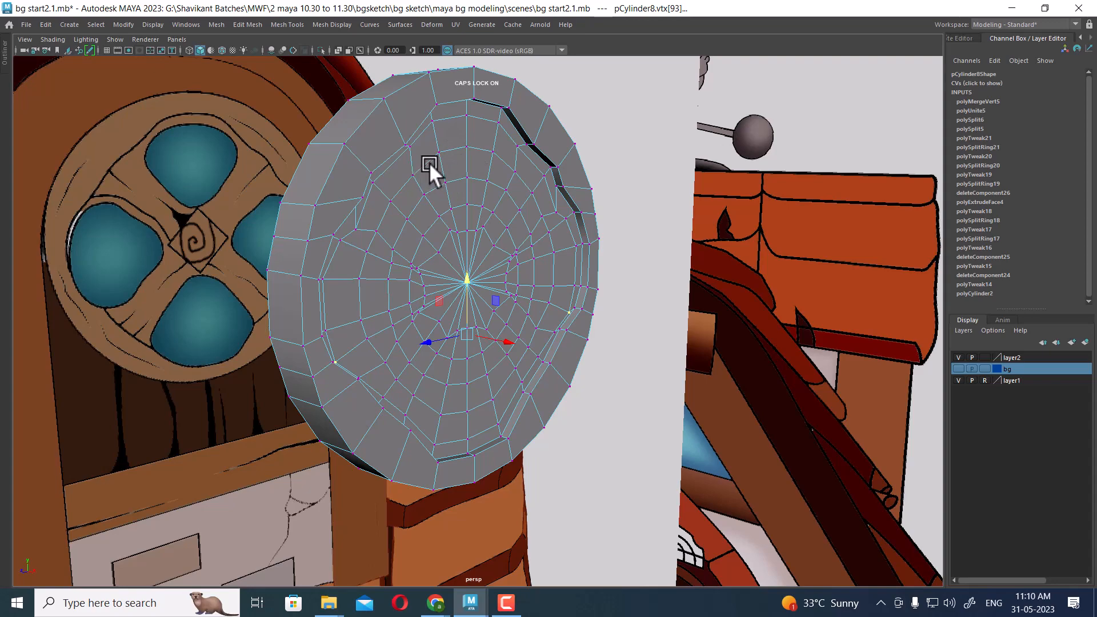
left_click_drag(431, 165, 520, 206, "alt")
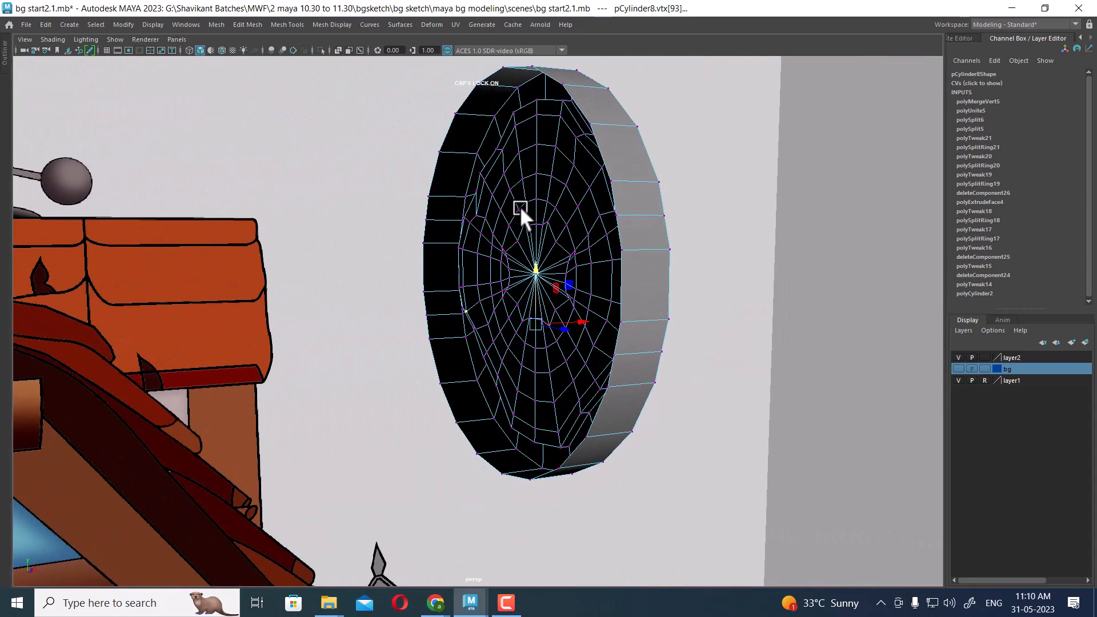
left_click_drag(580, 155, 452, 189, "alt")
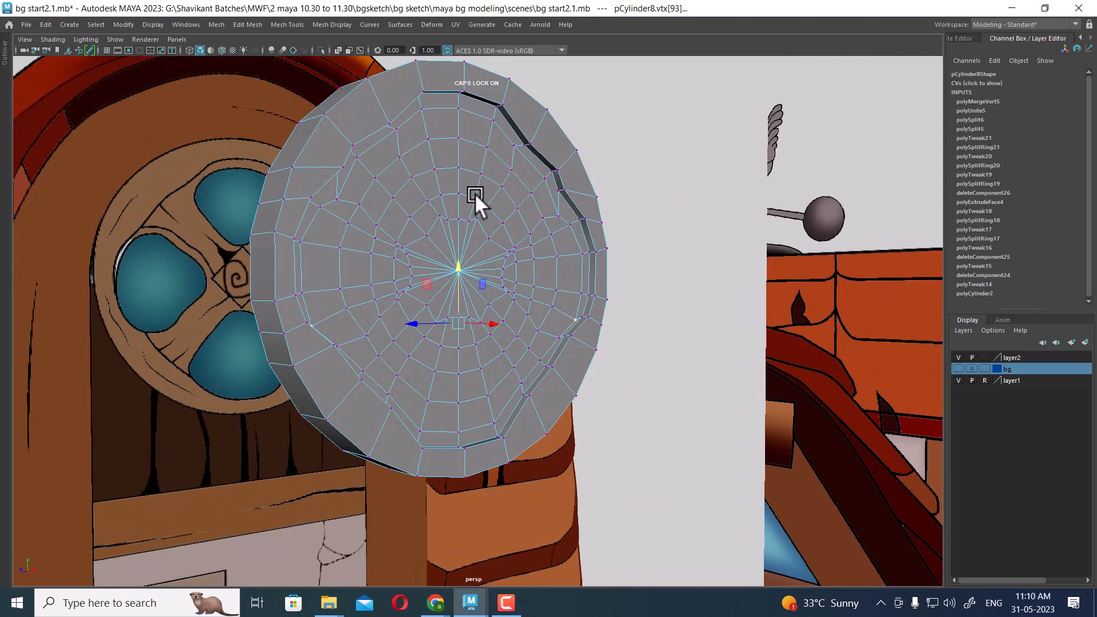
left_click_drag(470, 208, 424, 224, "alt")
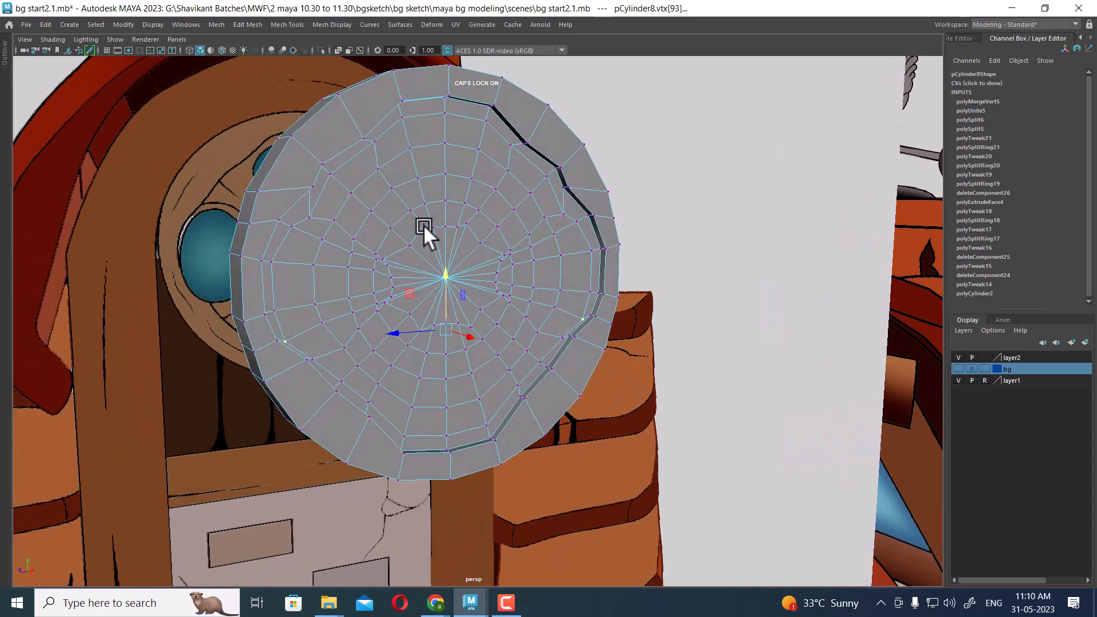
left_click_drag(475, 200, 436, 220, "alt")
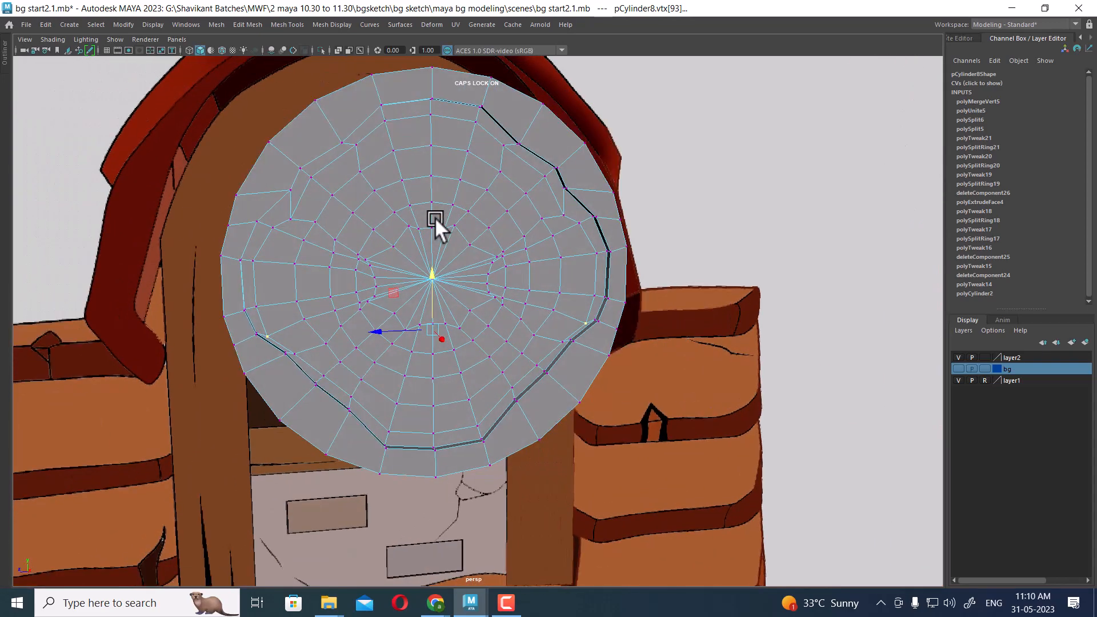
left_click_drag(566, 150, 673, 190, "alt")
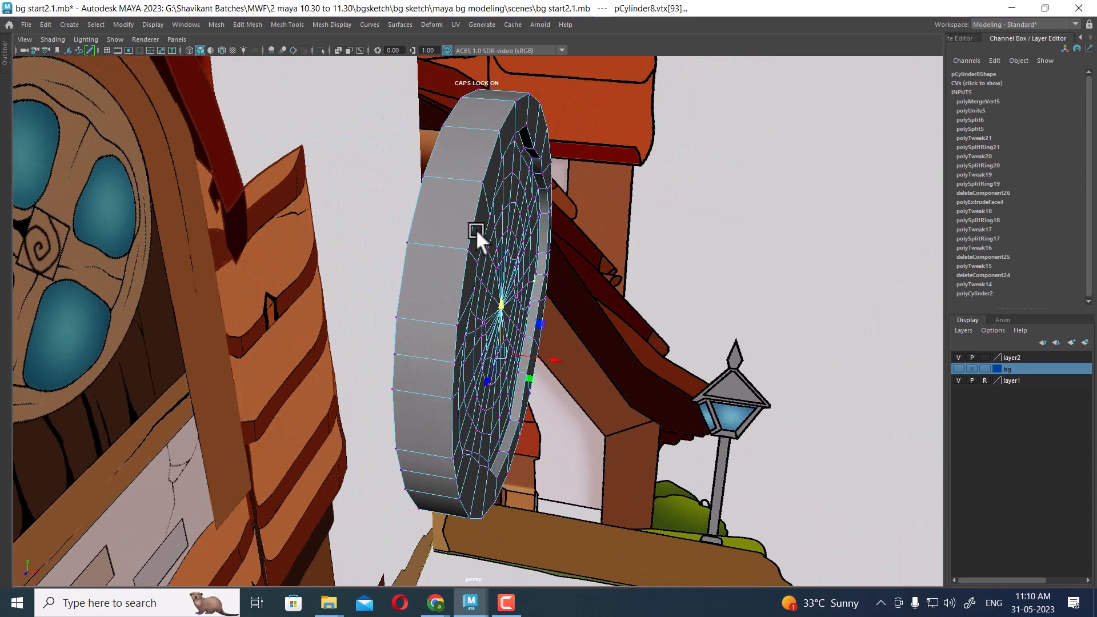
left_click_drag(477, 237, 521, 219, "alt")
Switch to face selection in the wireframe side view and add all faces covering the bottom pane to the top and right pane selection.
key("space")
scroll(577, 322, "up", 5)
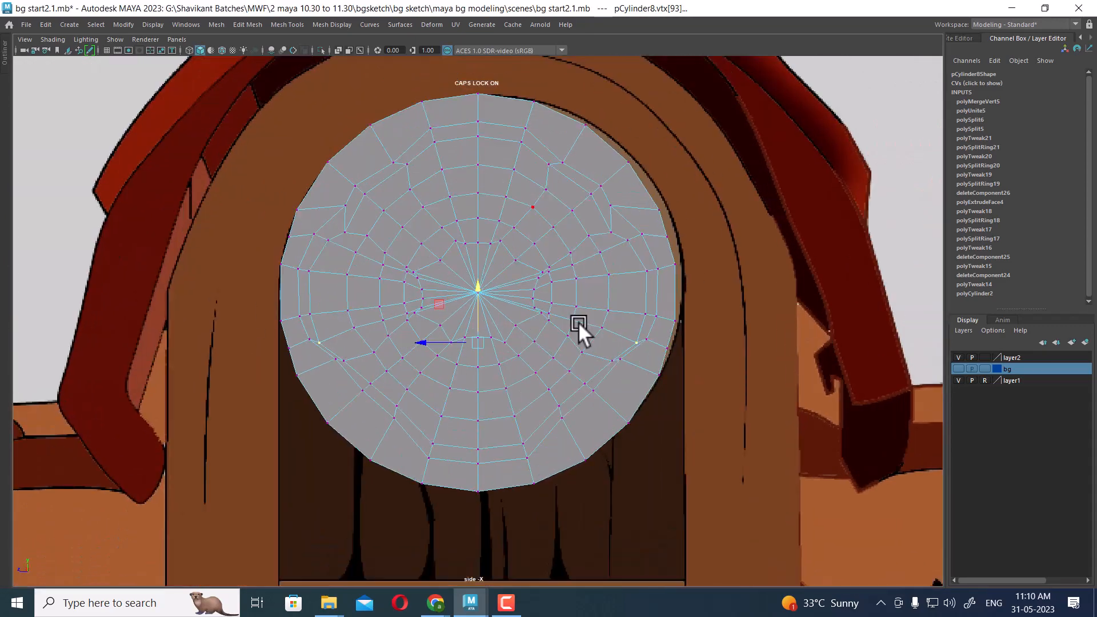
right_click_drag(527, 170, 533, 209)
key("4")
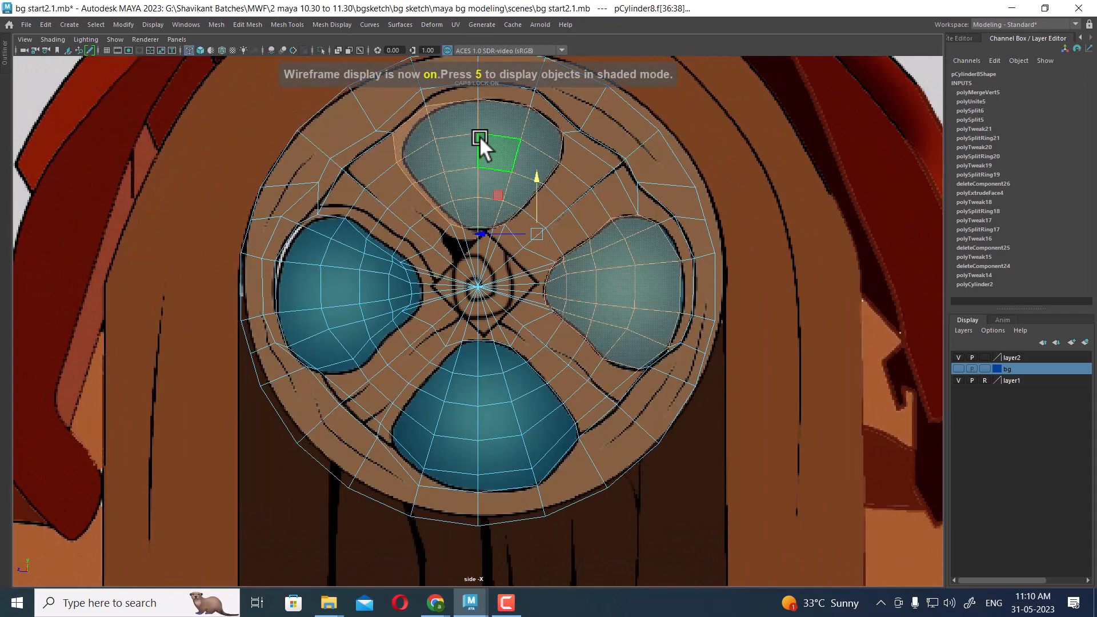
scroll(507, 214, "up", 3)
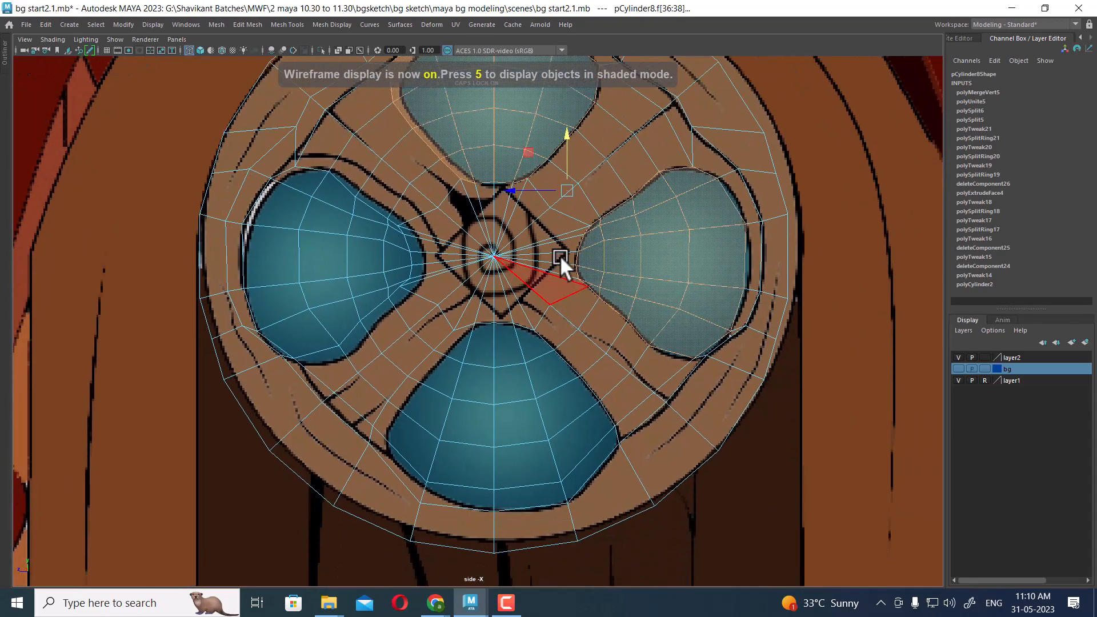
scroll(560, 254, "up", 1)
middle_click_drag(569, 326, 574, 277, "alt")
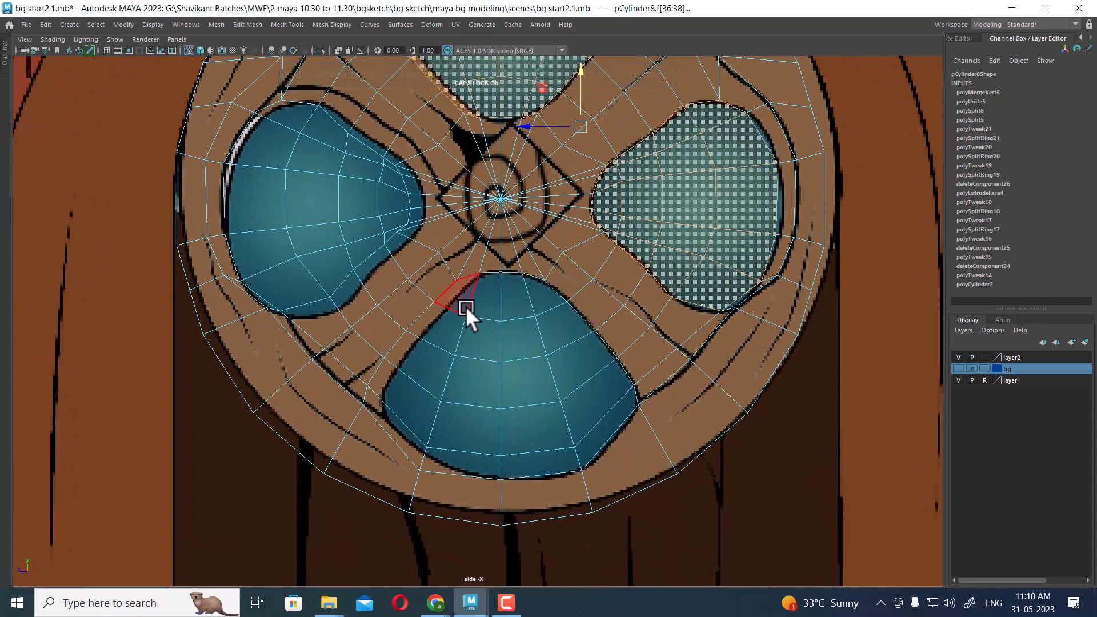
left_click_drag(466, 308, 549, 396, "shift")
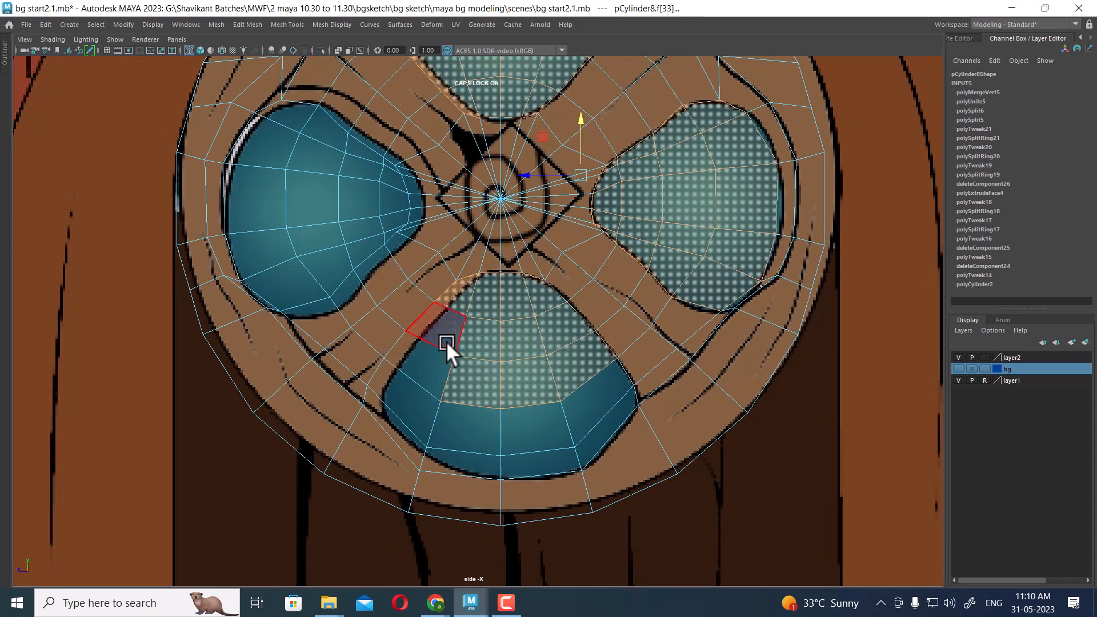
left_click_drag(452, 339, 429, 406, "shift")
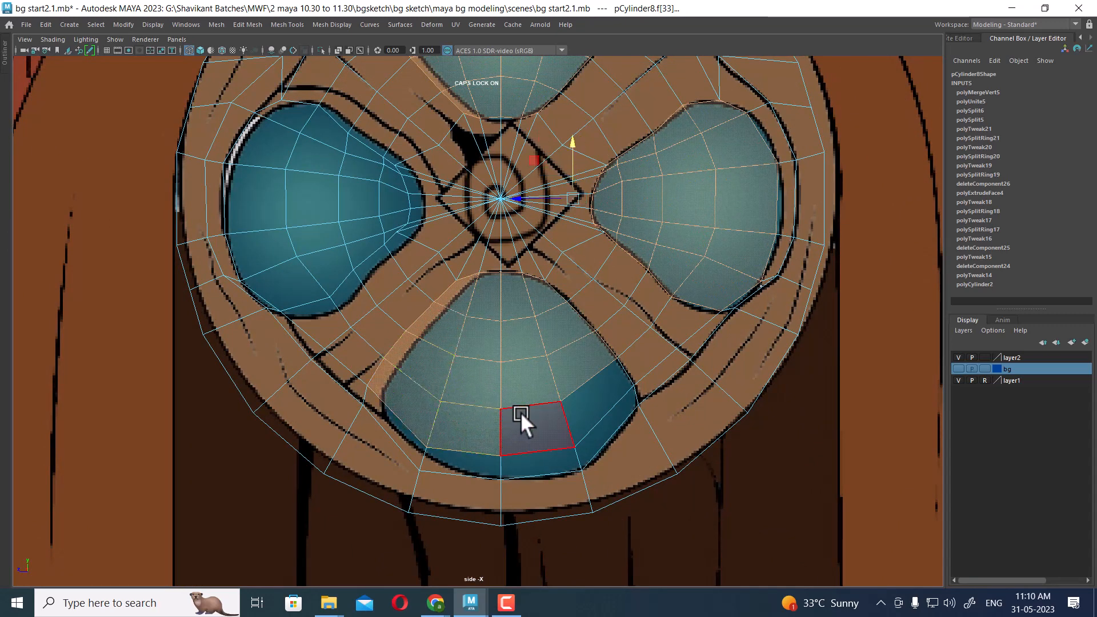
left_click_drag(577, 400, 553, 427, "shift")
left_click(583, 443, "shift")
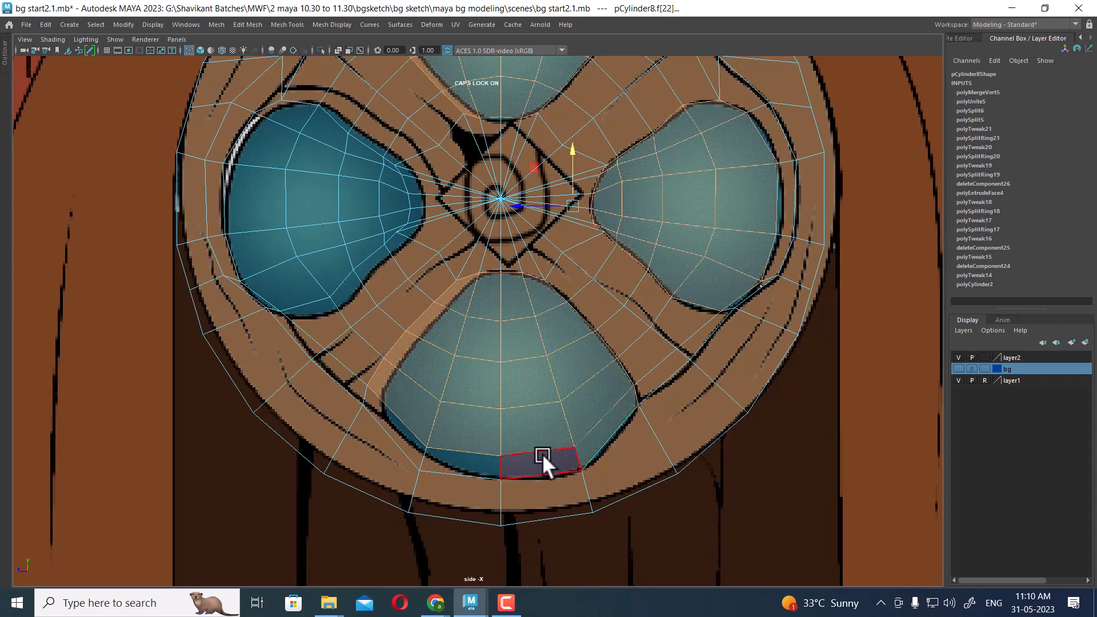
left_click(541, 455, "shift")
left_click(465, 459, "shift")
left_click(410, 434, "shift")
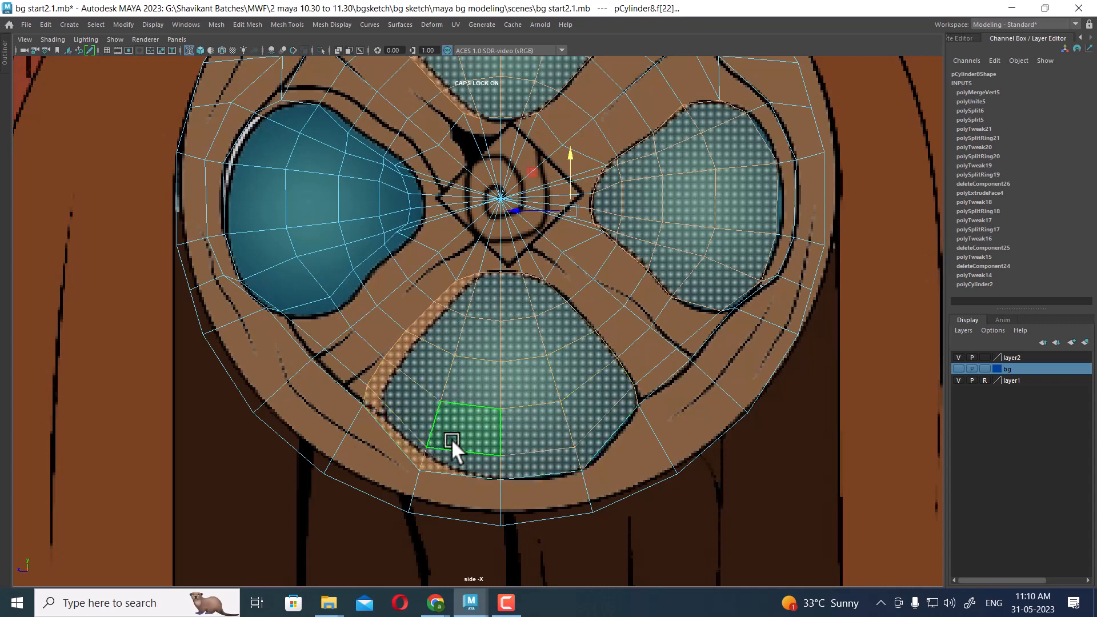
Deselect the thin outer row of faces below the bottom pane, working in the shaded perspective view.
key("space")
key("space")
mouse_move(704, 335)
left_mouse_down()
mouse_move(700, 234)
mouse_move(701, 326)
left_mouse_up()
key("5")
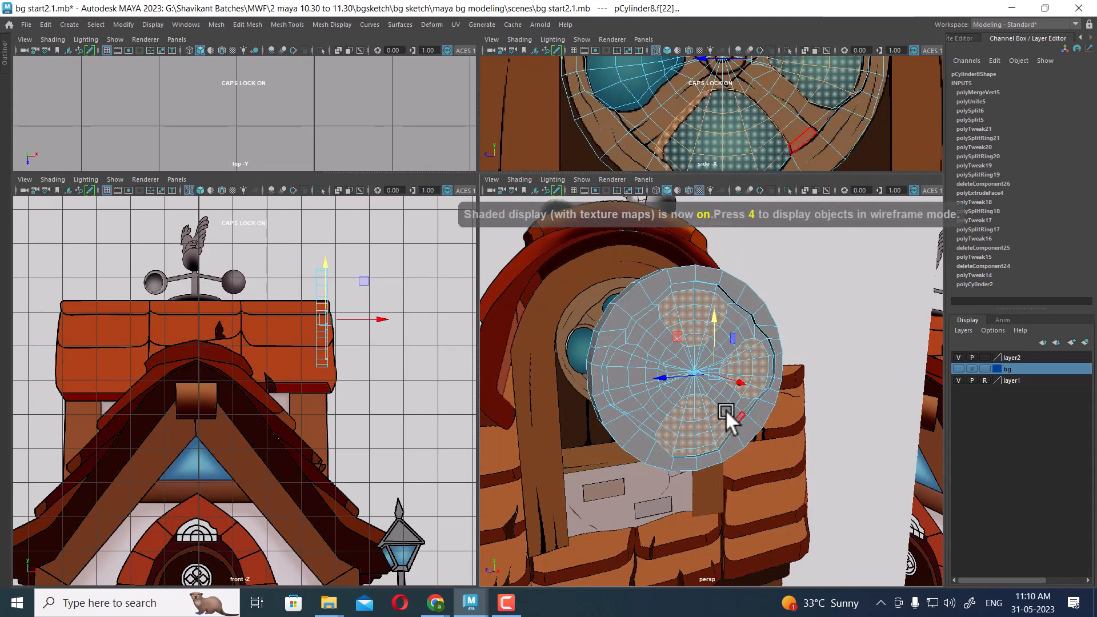
scroll(763, 465, "up", 4)
left_click_drag(762, 466, 773, 399, "alt")
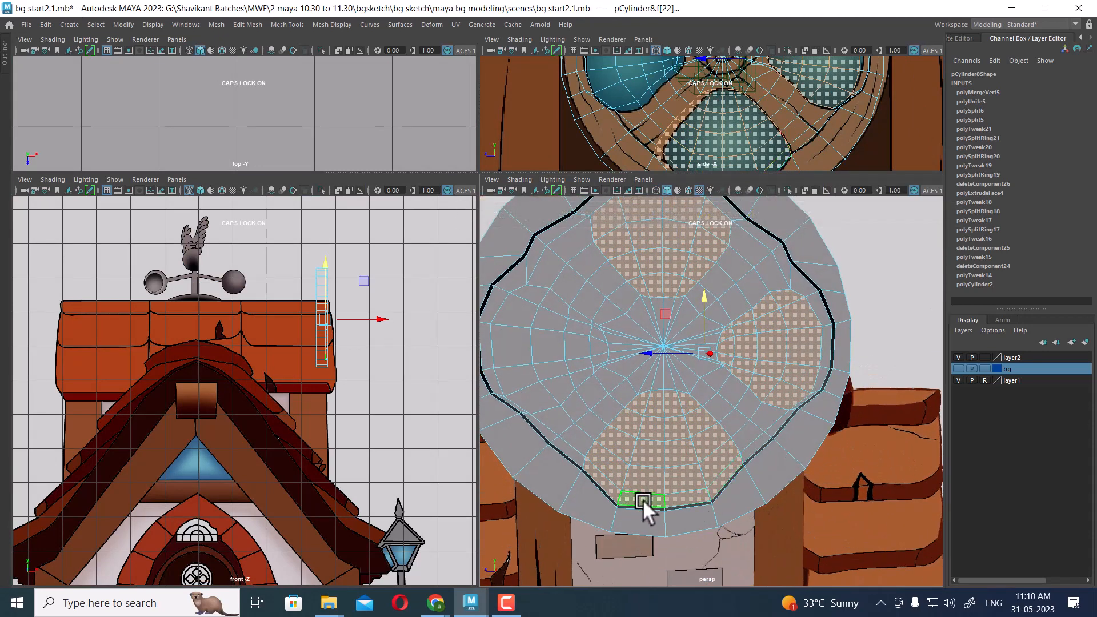
left_click(680, 499, "ctrl")
left_click(714, 490, "ctrl")
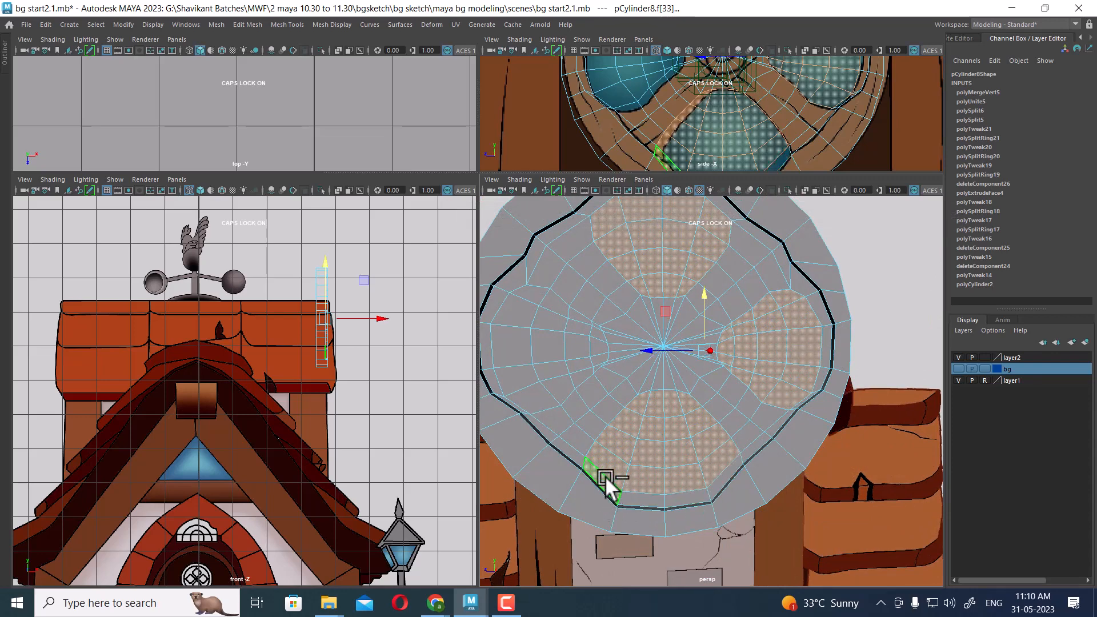
left_click_drag(707, 448, 698, 440, "alt")
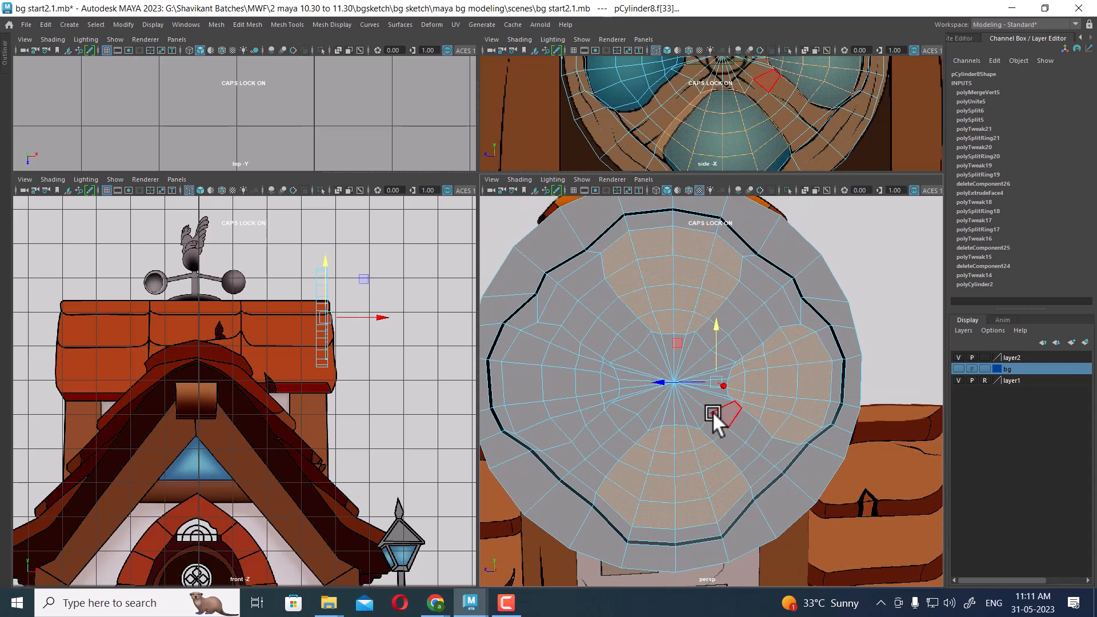
Add all faces covering the left pane to the existing pane face selection in the wireframe side view.
key("space")
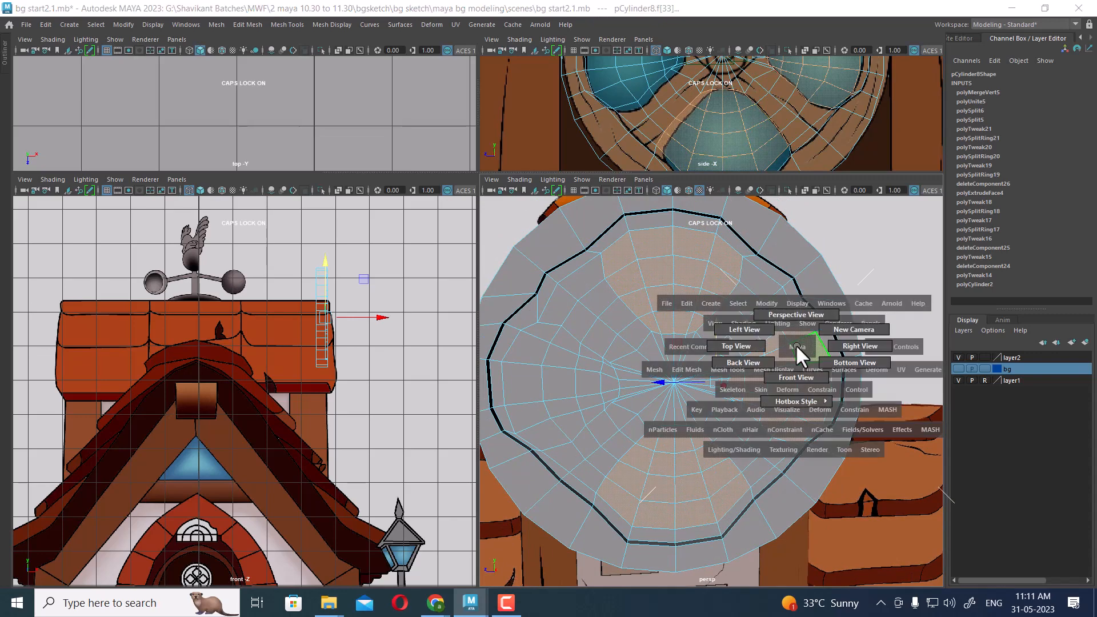
key("space")
scroll(557, 303, "up", 2)
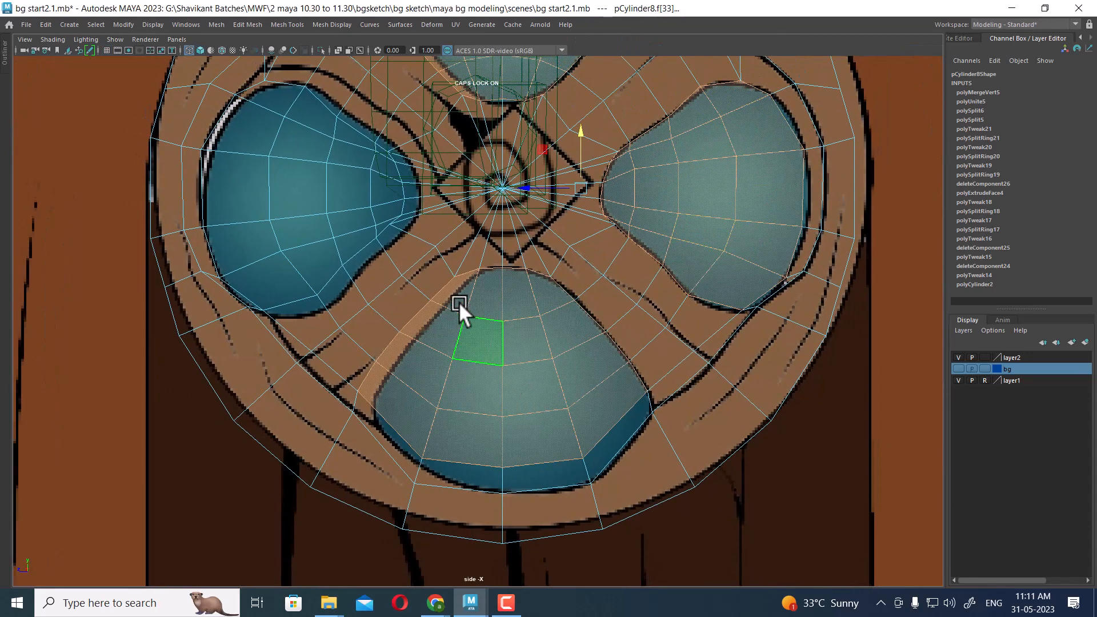
mouse_move(276, 106)
left_mouse_down("shift")
mouse_move(253, 172)
mouse_move(257, 230)
mouse_move(267, 263)
mouse_move(310, 259)
mouse_move(302, 226)
mouse_move(301, 304)
left_mouse_up("shift")
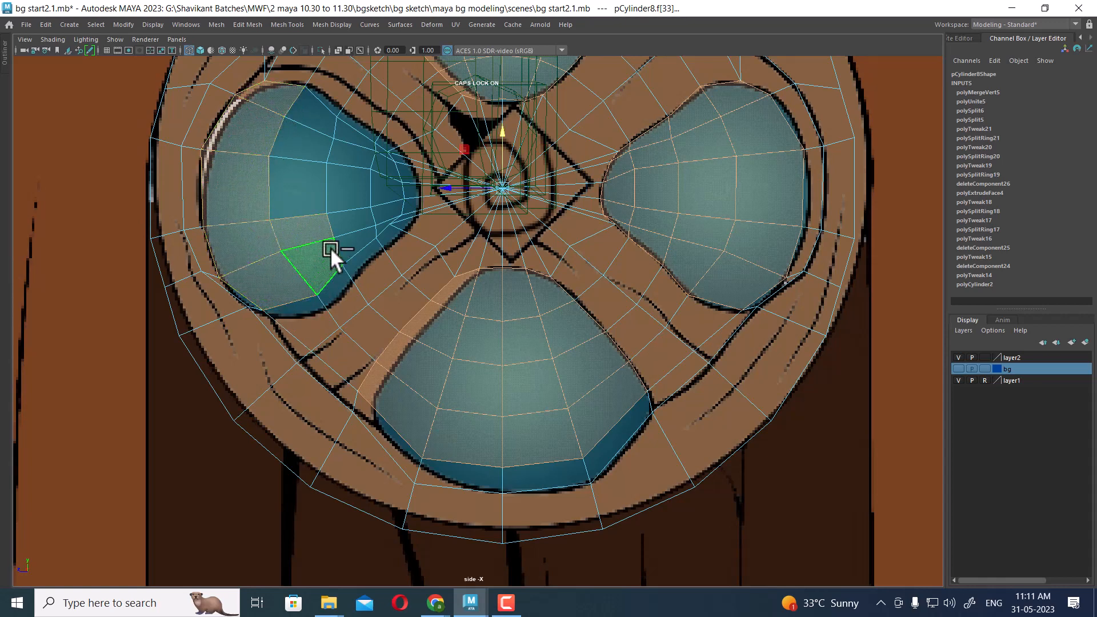
left_click_drag(296, 149, 358, 220, "shift")
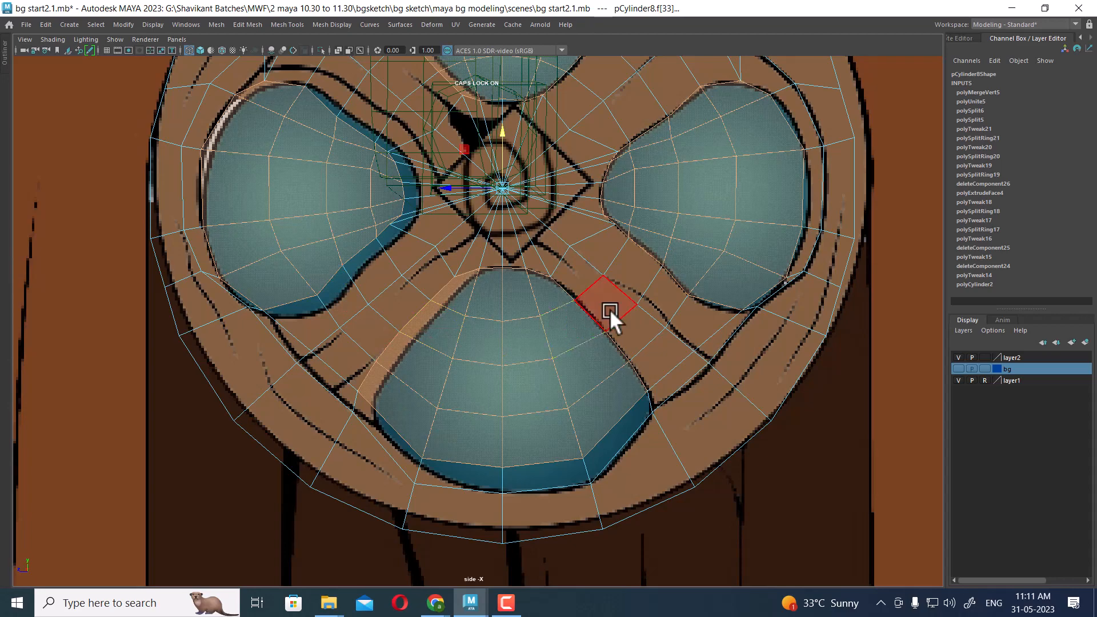
Extrude the selected faces of all four panes inward into the disc, with a local Z translation of about -0.029.
key("space")
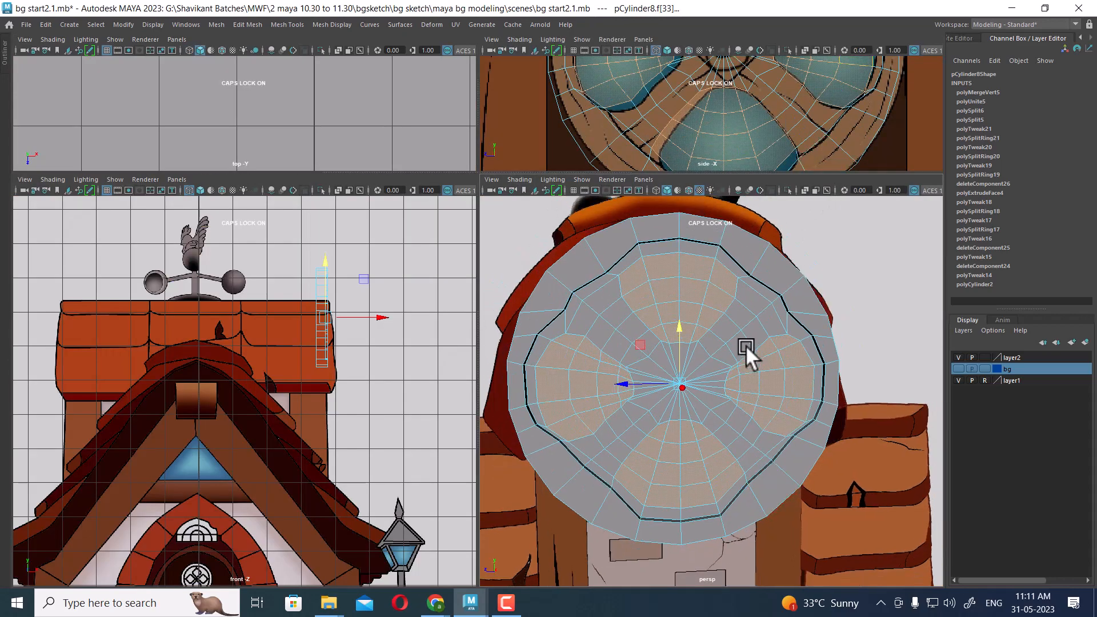
key("space")
left_click_drag(628, 414, 749, 160, "alt")
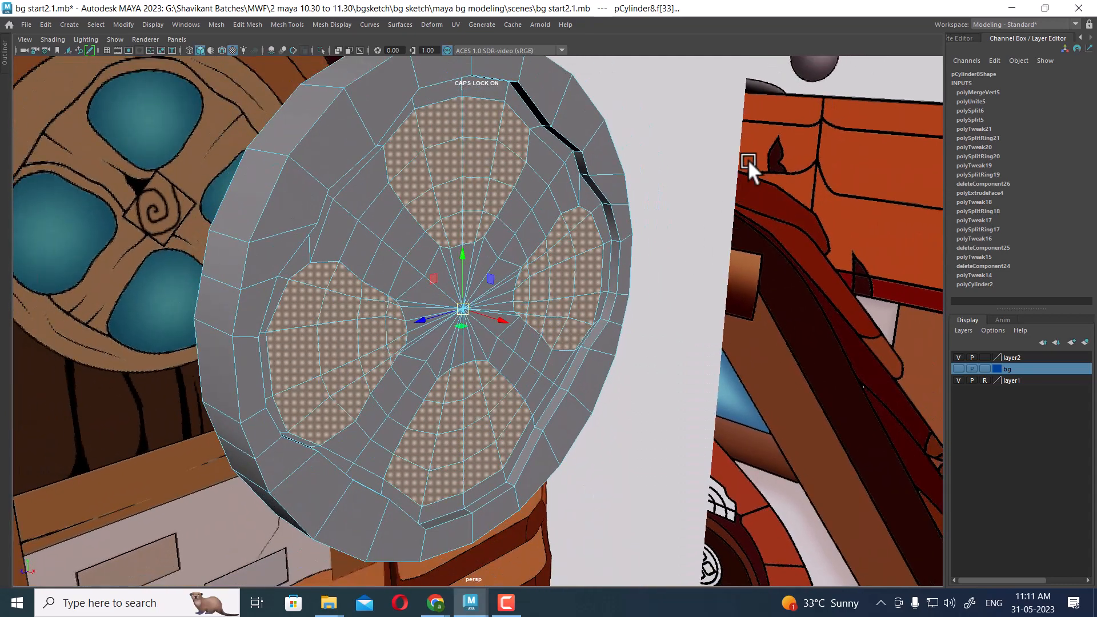
right_click_drag(748, 160, 747, 194, "shift")
left_click_drag(585, 320, 698, 385, "alt")
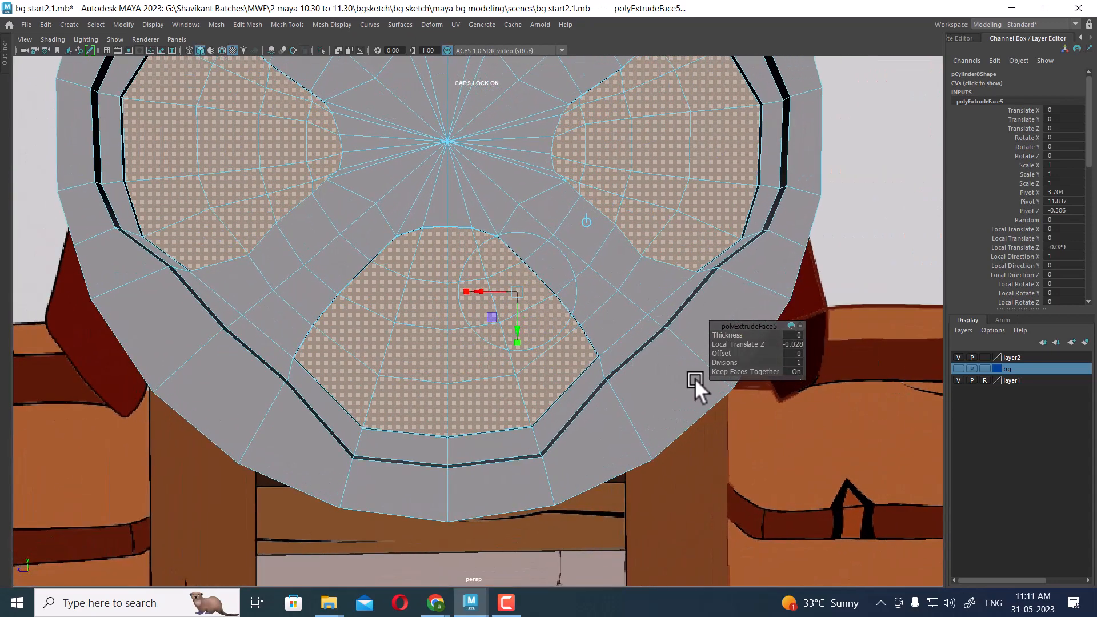
left_click(519, 344)
left_click_drag(519, 344, 600, 366, "alt")
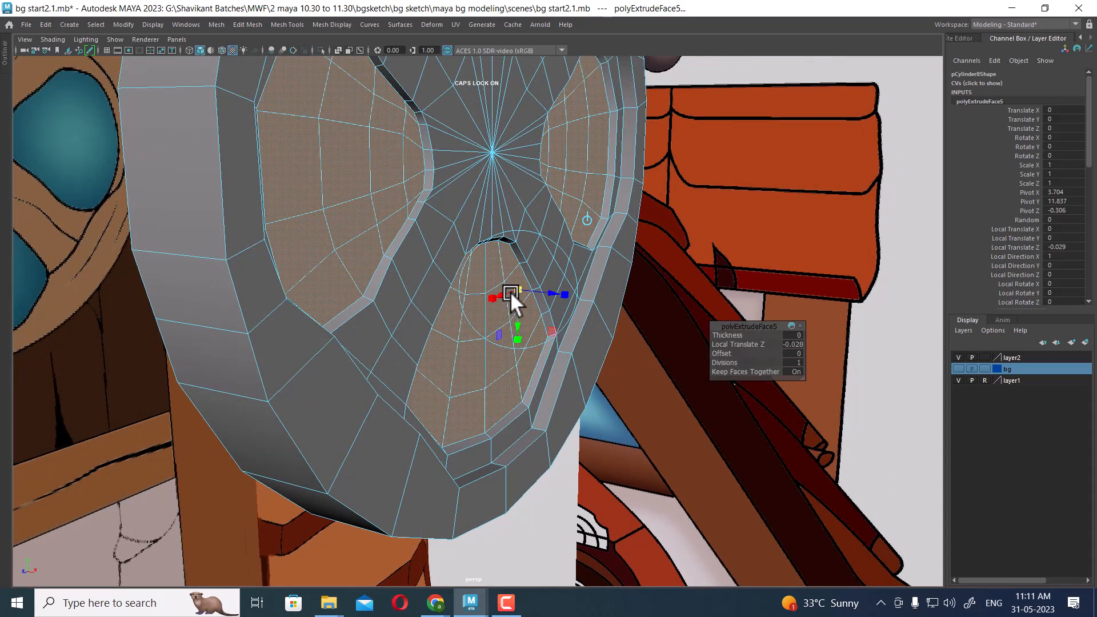
left_click_drag(510, 292, 589, 172, "alt")
Extract the recessed pane faces from the window disc as separate pieces, then return to object selection and select the disc frame.
right_click(595, 147, "shift")
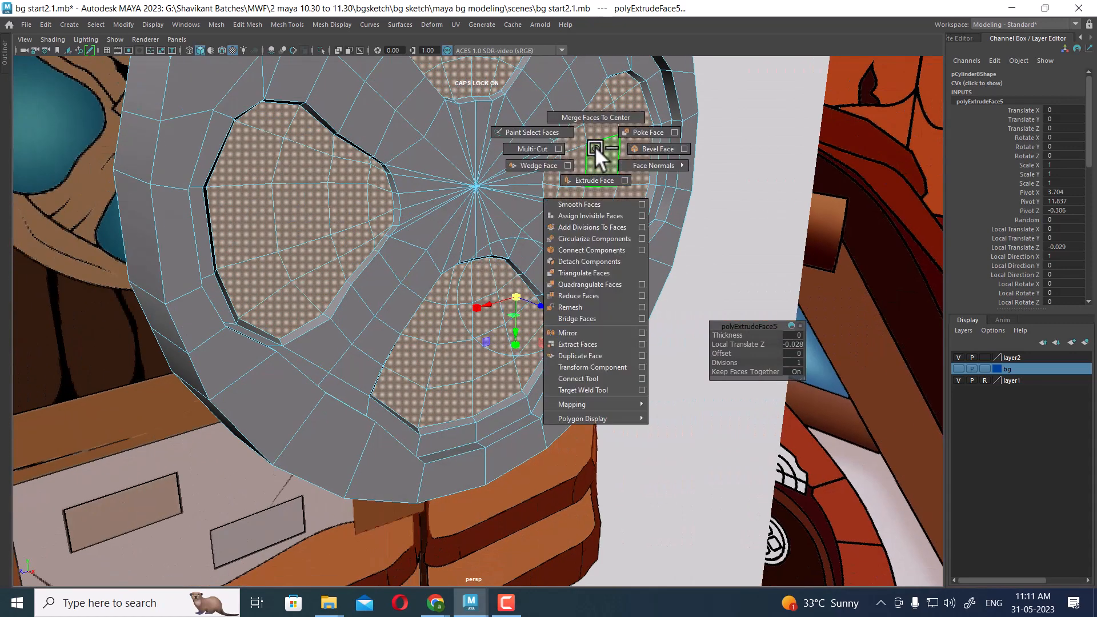
left_click(580, 346)
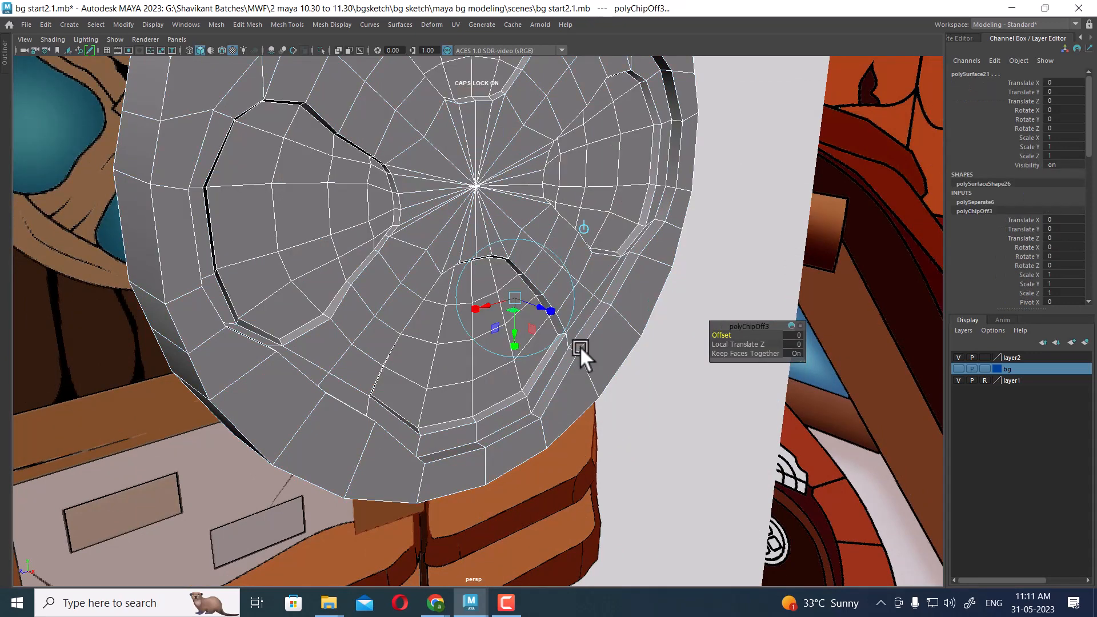
key("q")
left_click(751, 97)
left_click(687, 88)
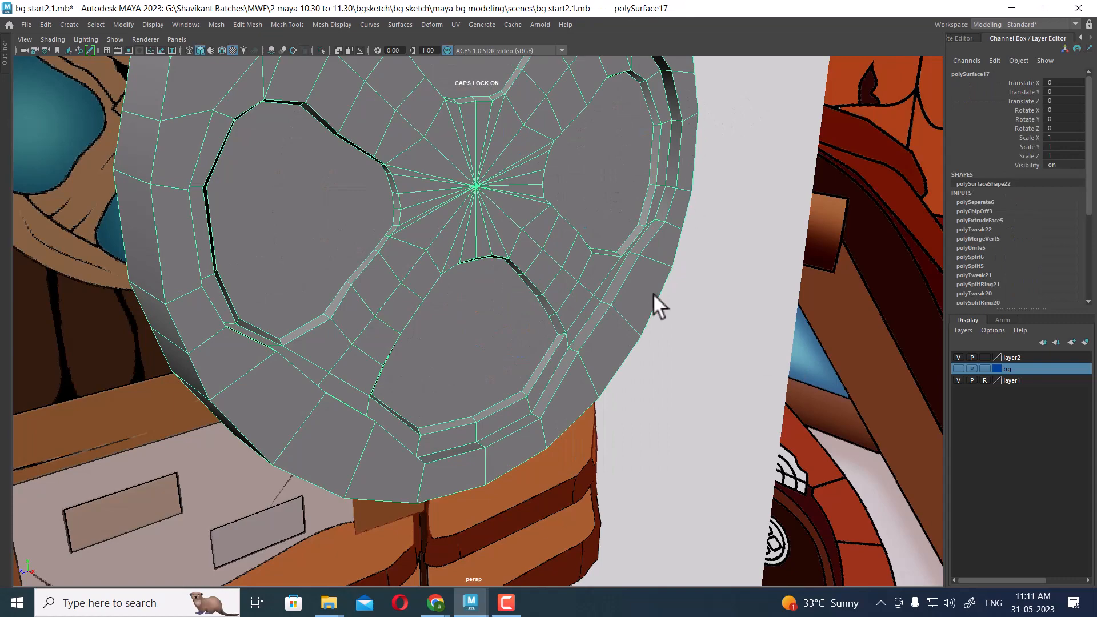
Select the four extracted pane pieces and combine them into one mesh.
scroll(651, 291, "down", 3)
left_click_drag(473, 211, 507, 277, "alt")
scroll(505, 309, "up", 3)
left_click(514, 323)
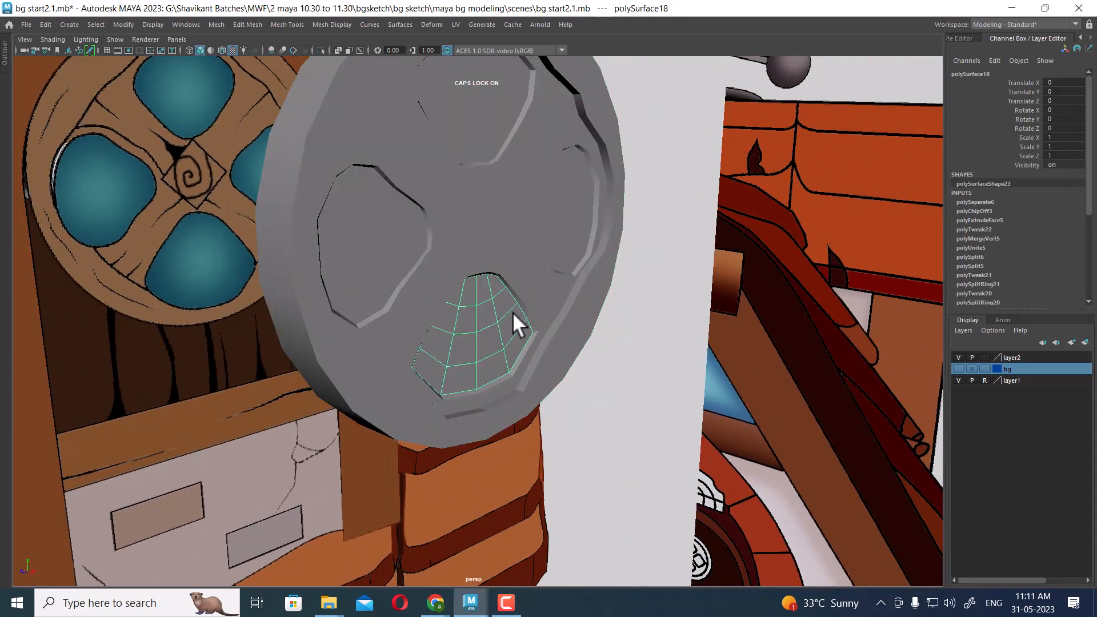
left_click(569, 236, "shift")
left_click(514, 142, "shift")
left_click(398, 277, "shift")
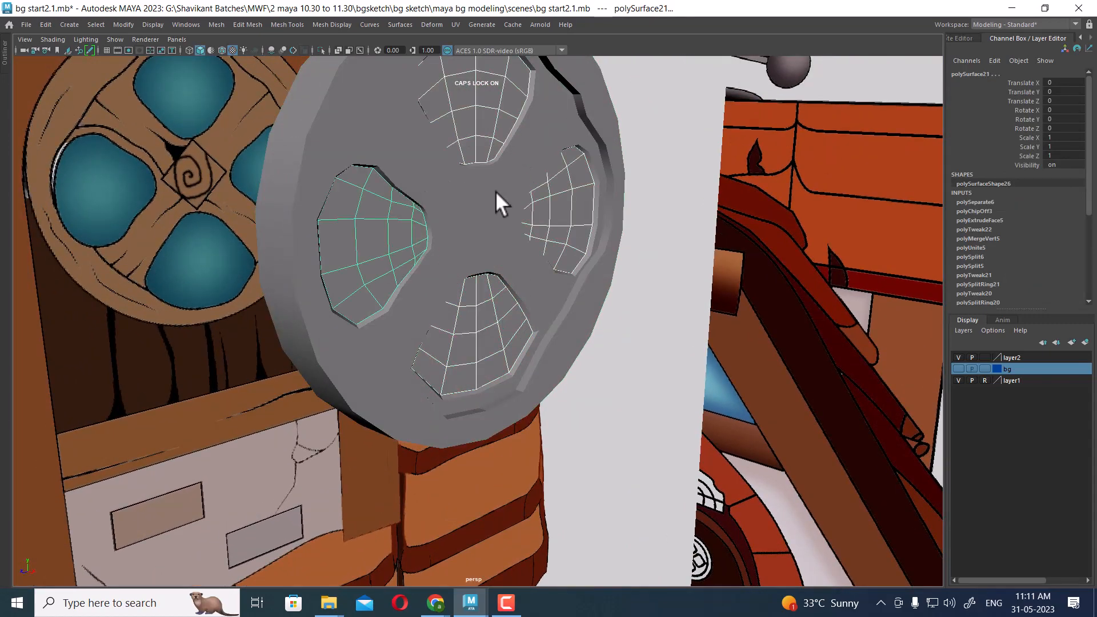
right_click_drag(495, 134, 495, 183, "shift")
left_click(491, 374)
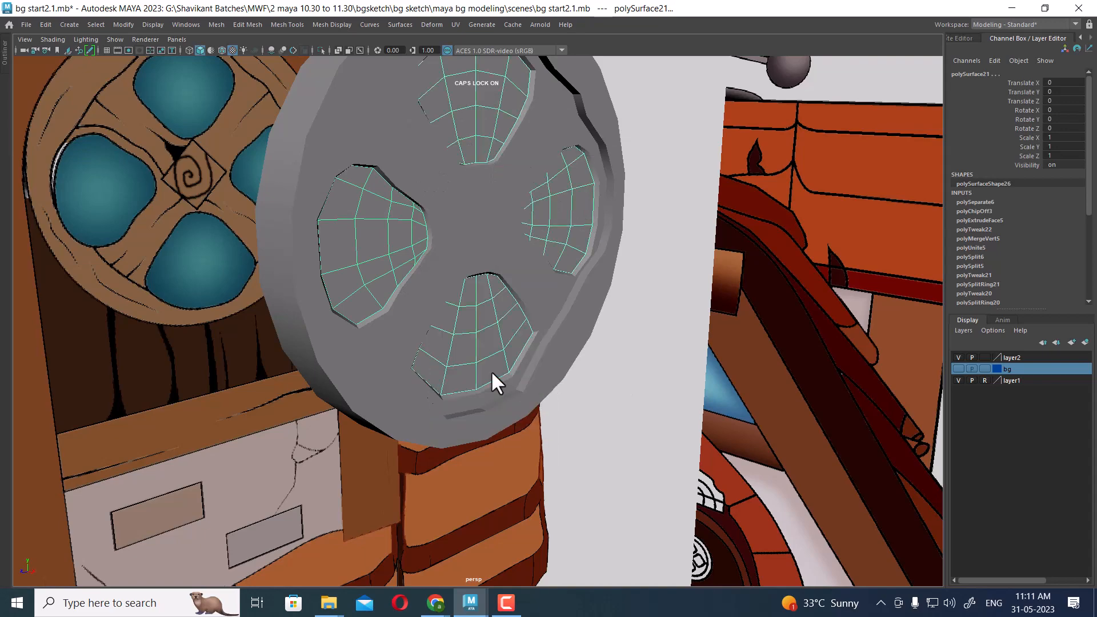
Assign a new Blinn material to the combined panes and open the material's attributes.
scroll(577, 328, "down", 1)
mouse_move(577, 328)
left_mouse_down("alt")
mouse_move(577, 264)
mouse_move(582, 329)
left_mouse_up("alt")
scroll(582, 328, "down", 2)
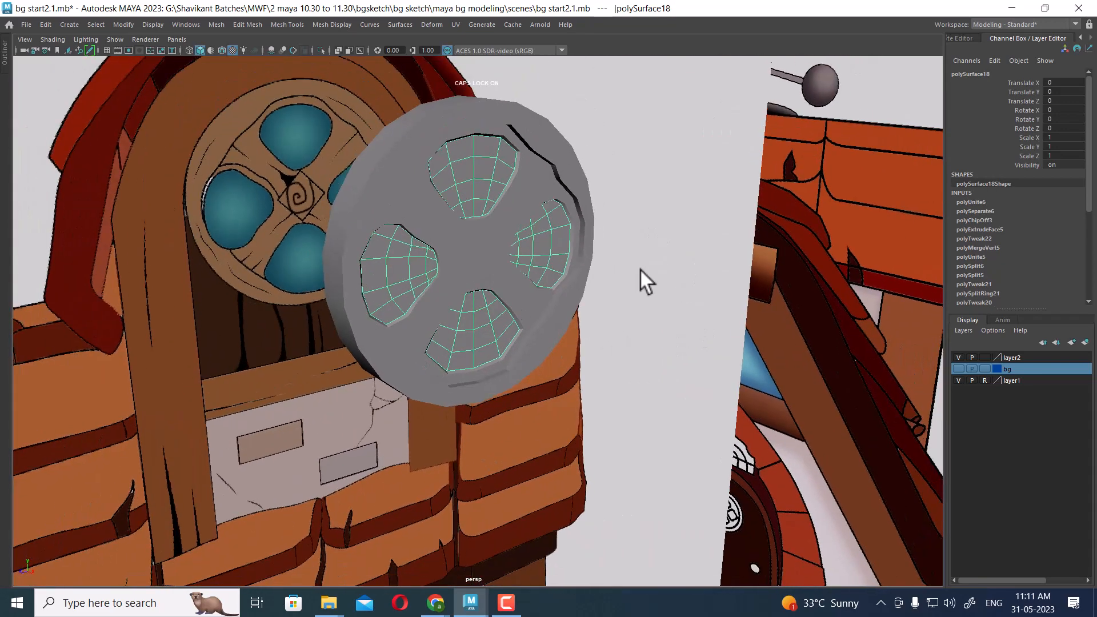
right_click(547, 250)
mouse_move(551, 556)
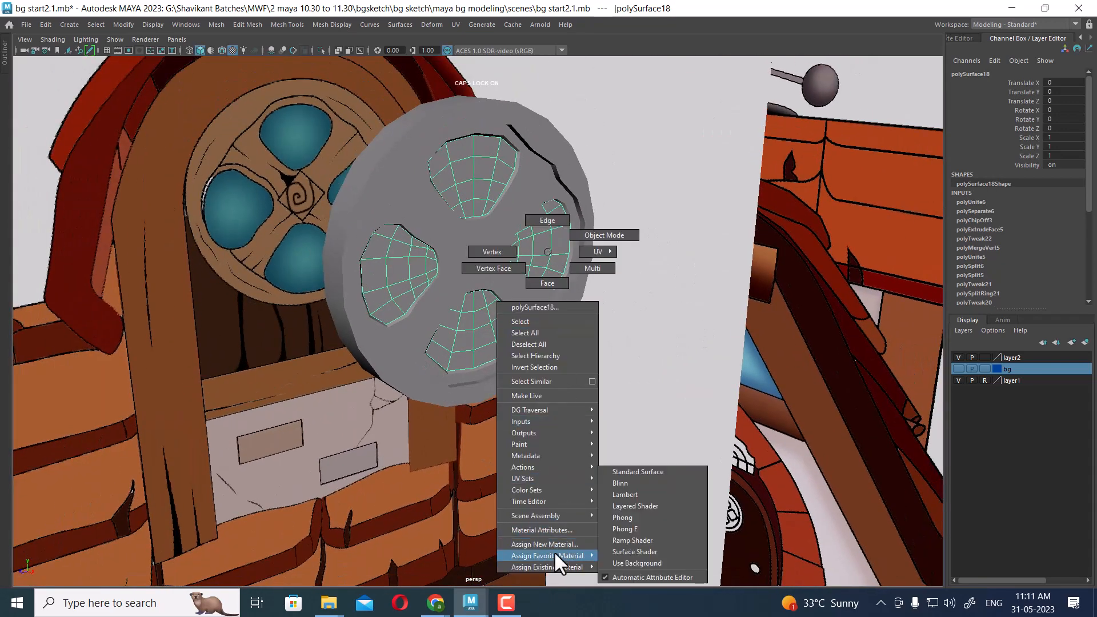
left_click(635, 494)
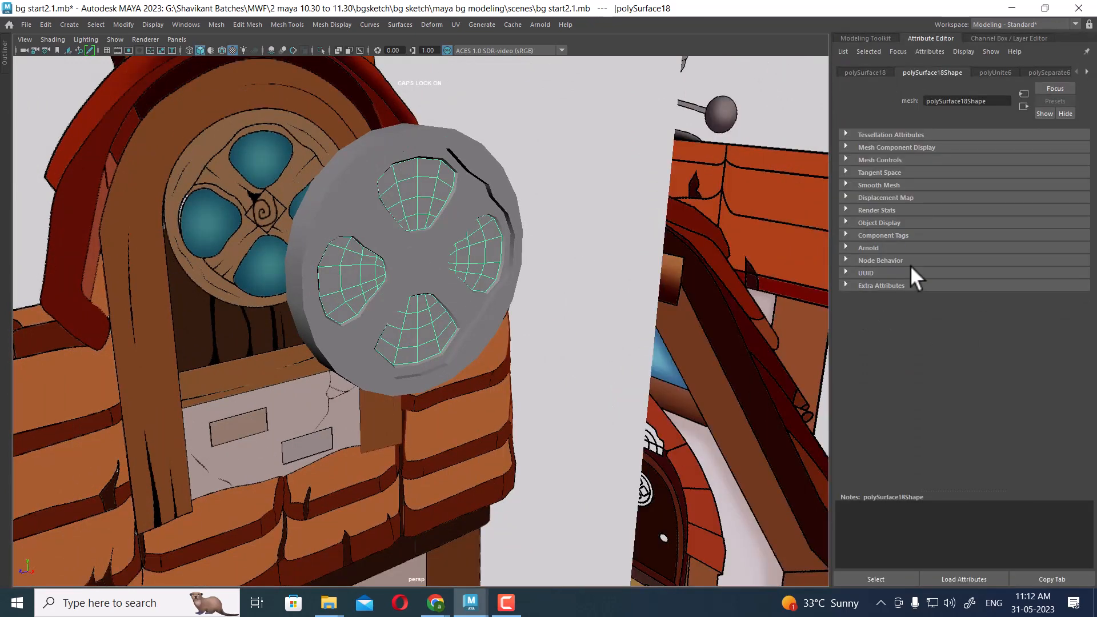
right_click_drag(492, 248, 504, 529)
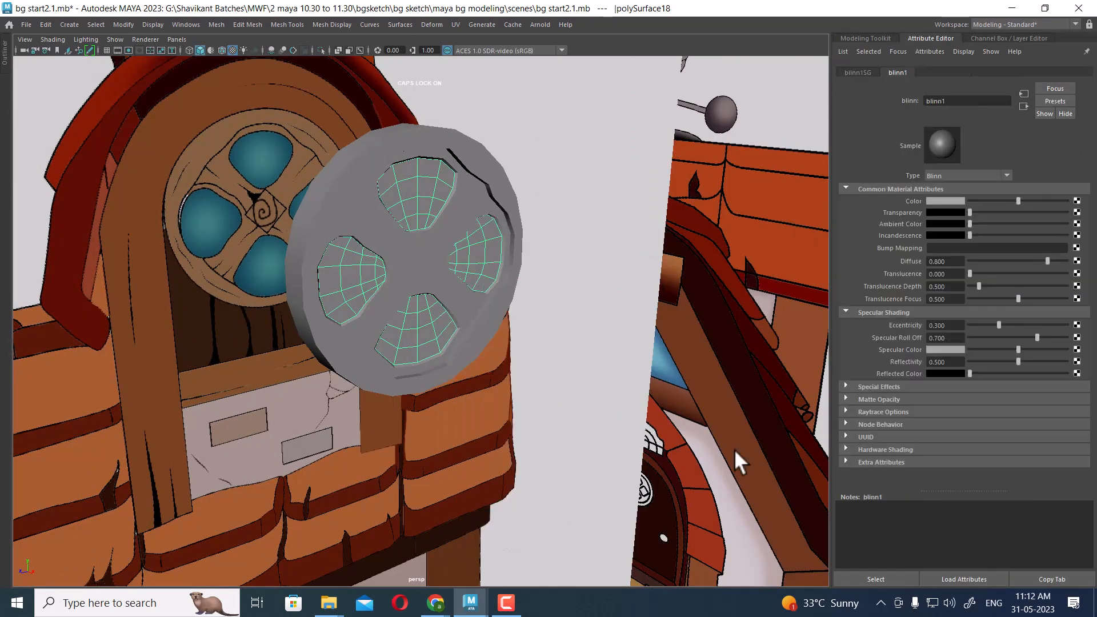
Set the Blinn color to the teal sampled from the reference window's top pane and make the material slightly transparent.
left_click(947, 200)
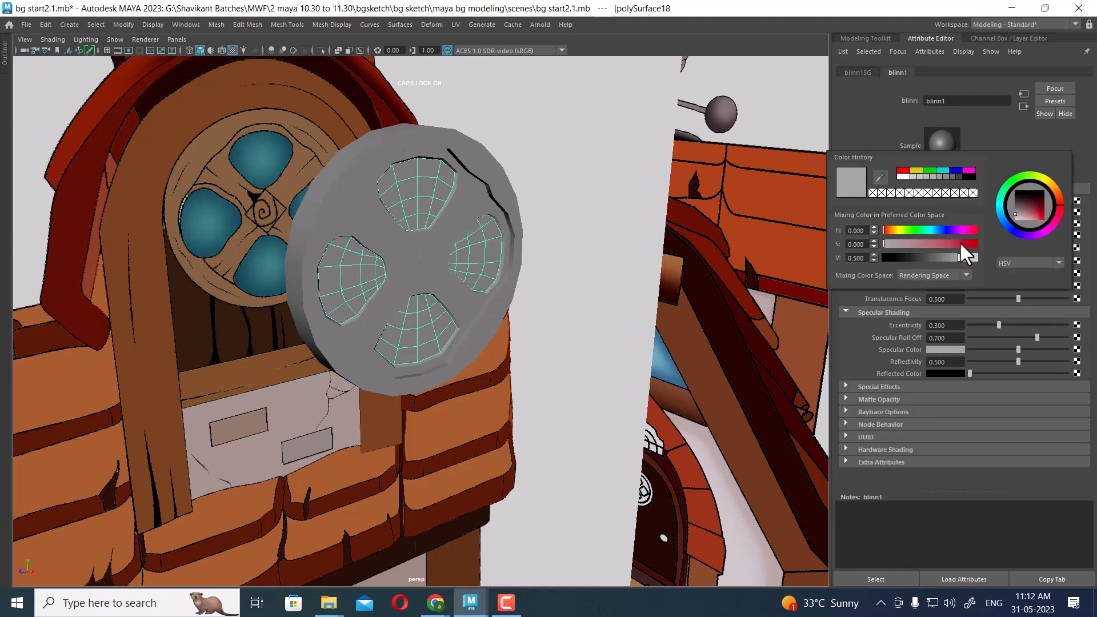
left_click(883, 178)
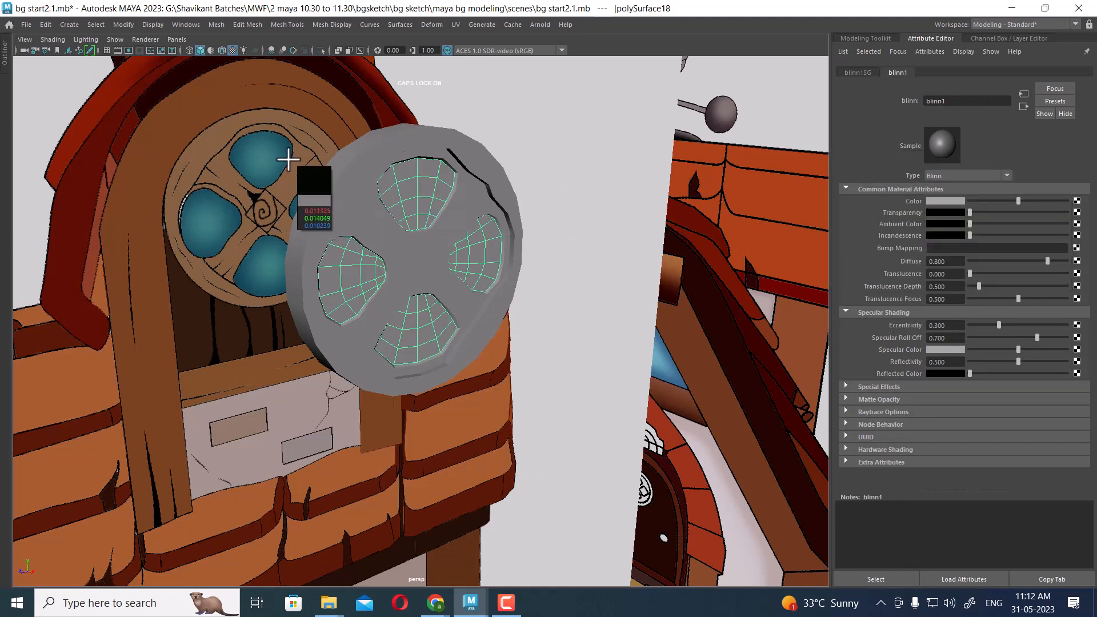
left_click(260, 158)
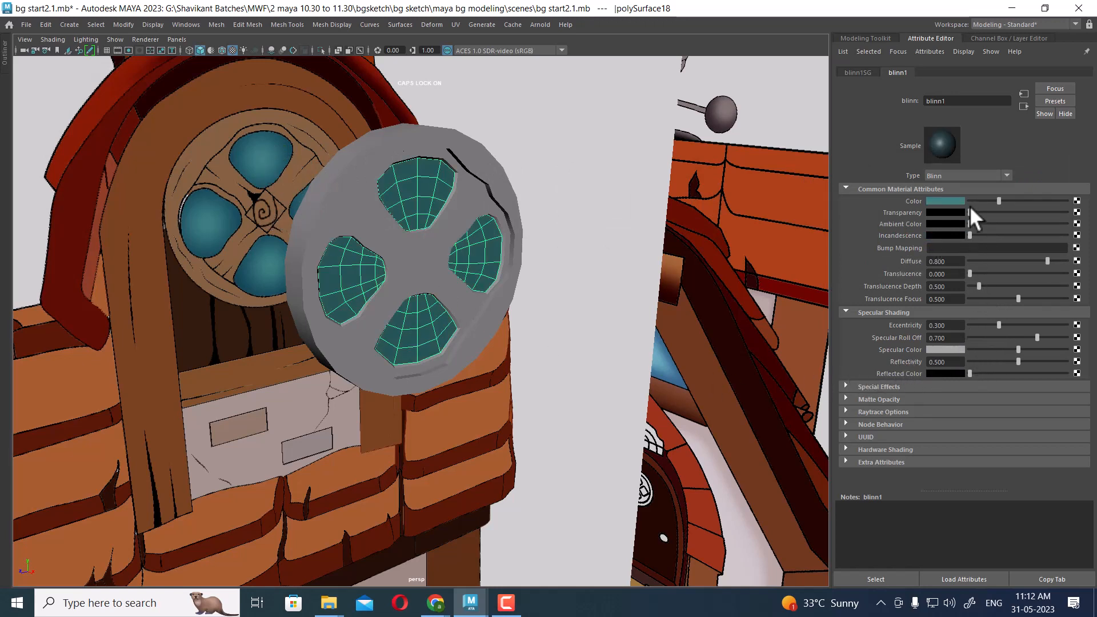
left_click_drag(978, 212, 991, 212)
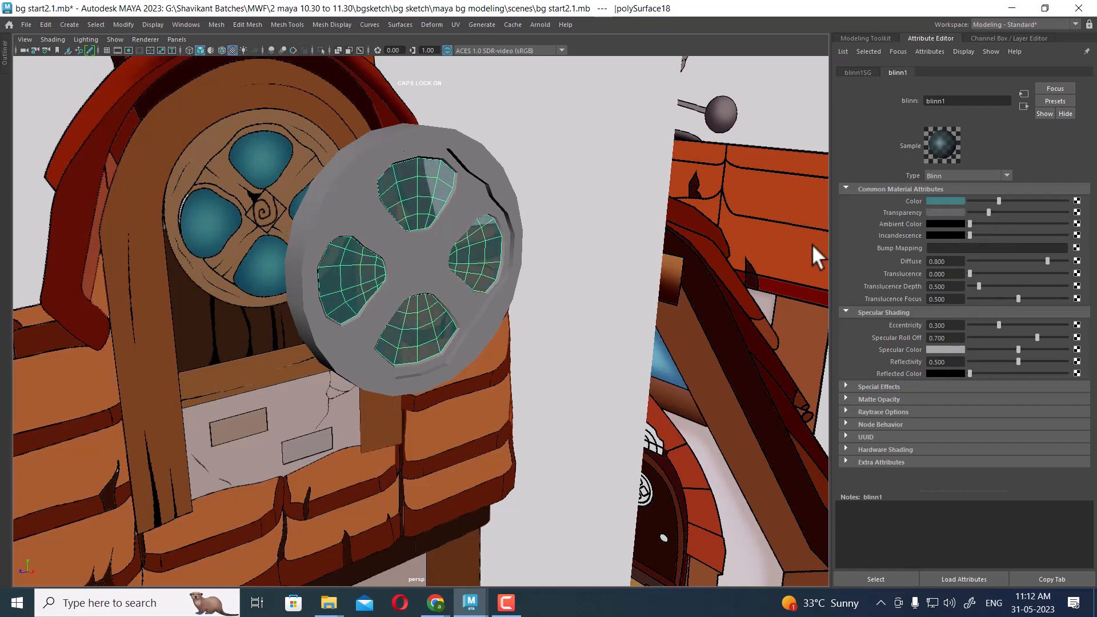
Select the window's disc frame, frame it in the top view and center its pivot.
left_click(421, 240)
left_click_drag(422, 240, 495, 322, "alt")
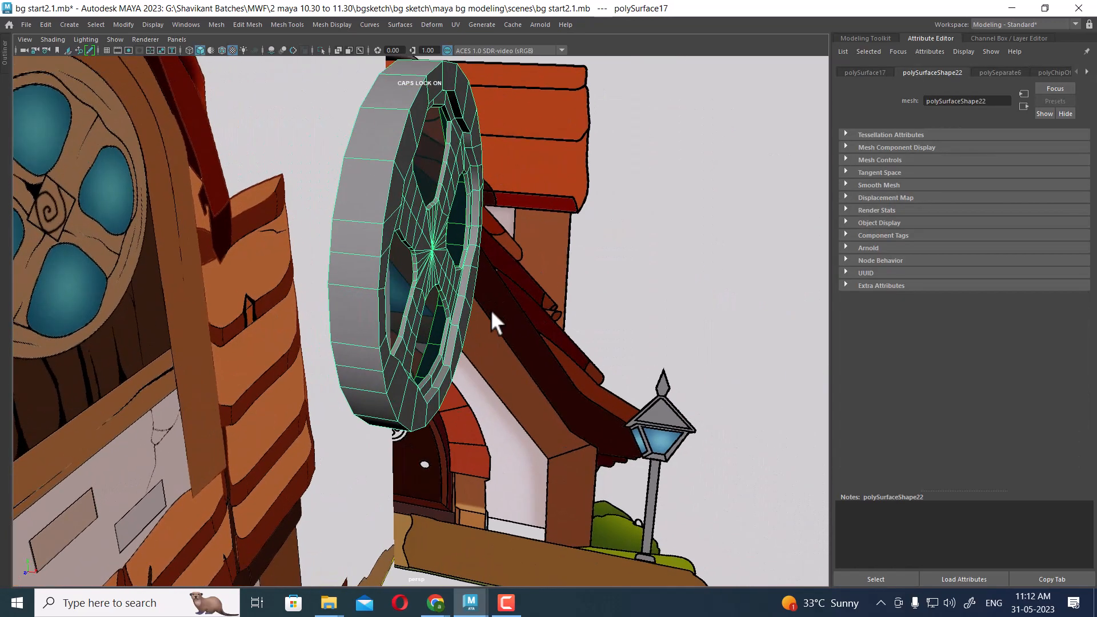
right_click_drag(500, 302, 450, 229, "alt")
key("space")
left_click_drag(535, 316, 335, 294)
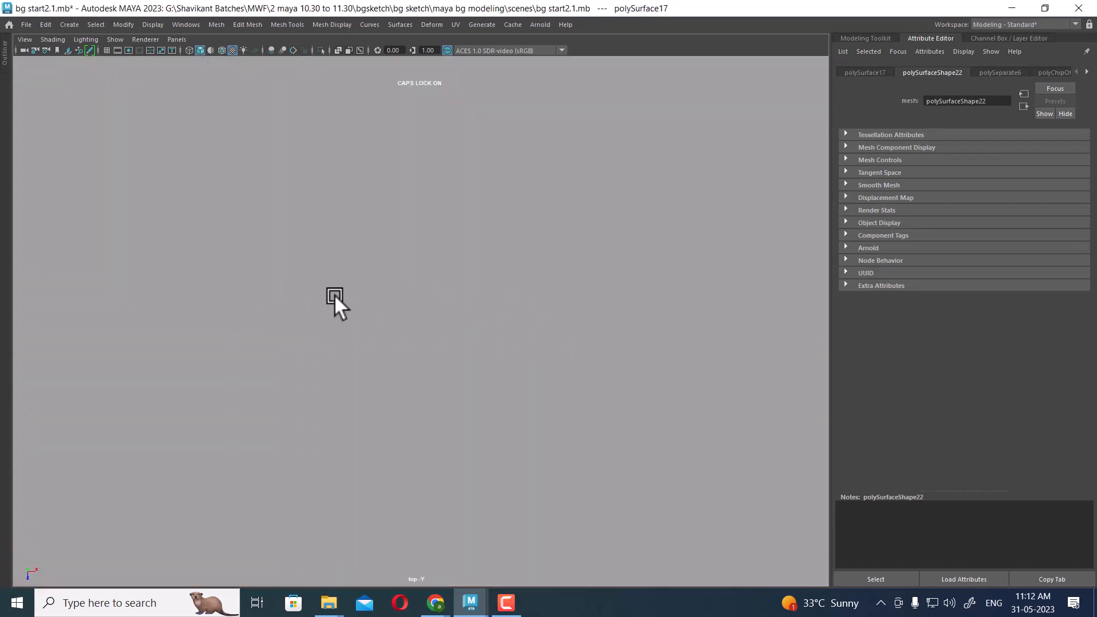
key("f")
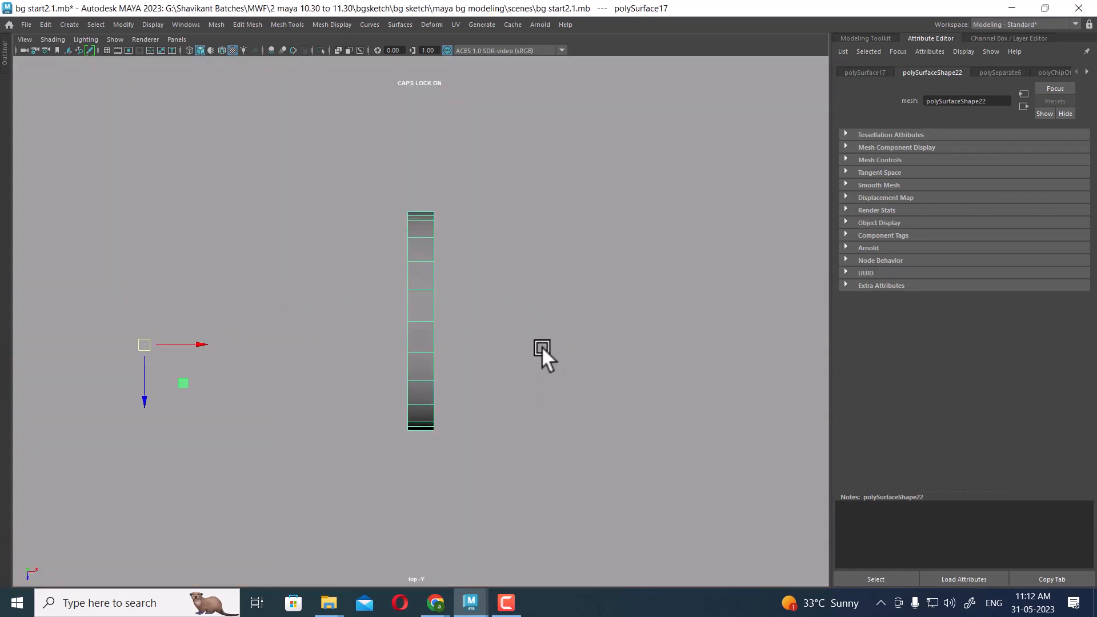
scroll(545, 367, "up", 2)
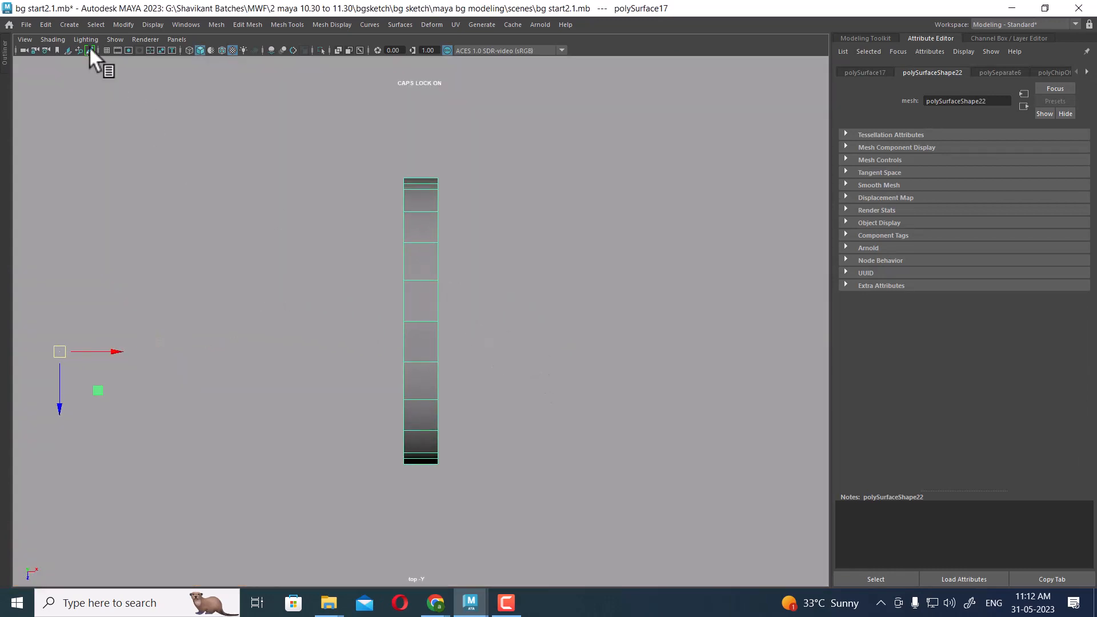
left_click(118, 24)
left_click(178, 107)
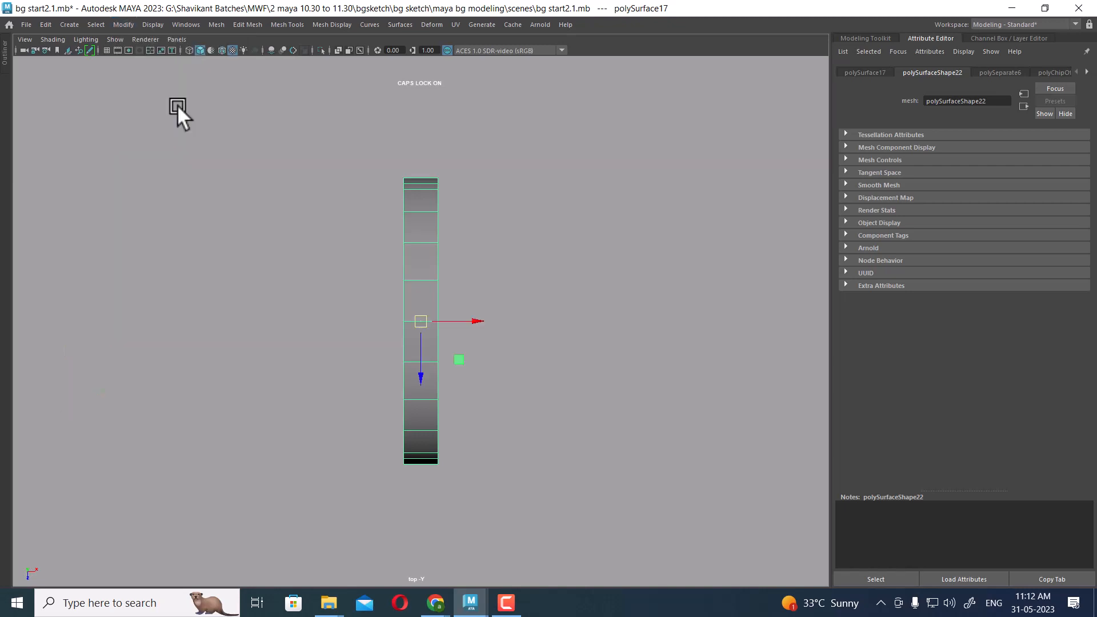
Try to shift the round window frame along X with grid snapping in the top view, and undo the move.
scroll(547, 283, "up", 2)
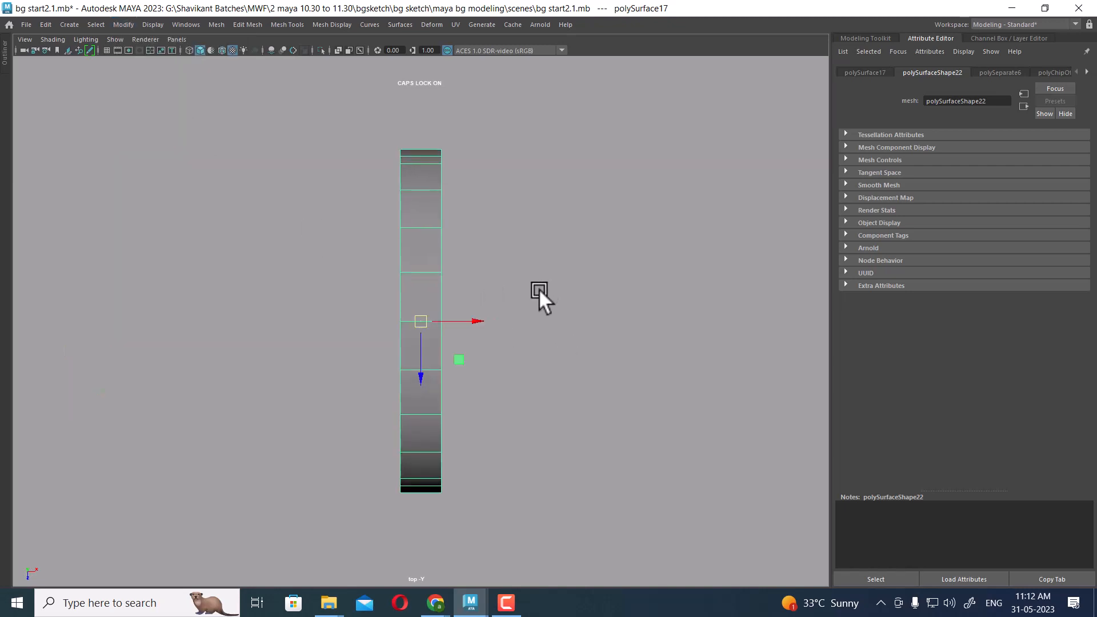
key("x")
key("x")
left_click_drag(479, 323, 456, 322)
key("ctrl+z")
key("d")
key("w")
Mirror the round window frame across the world X axis in the negative direction, cutting the geometry and combining it with the original.
key("space")
left_click_drag(531, 378, 600, 158)
right_click(599, 158, "shift")
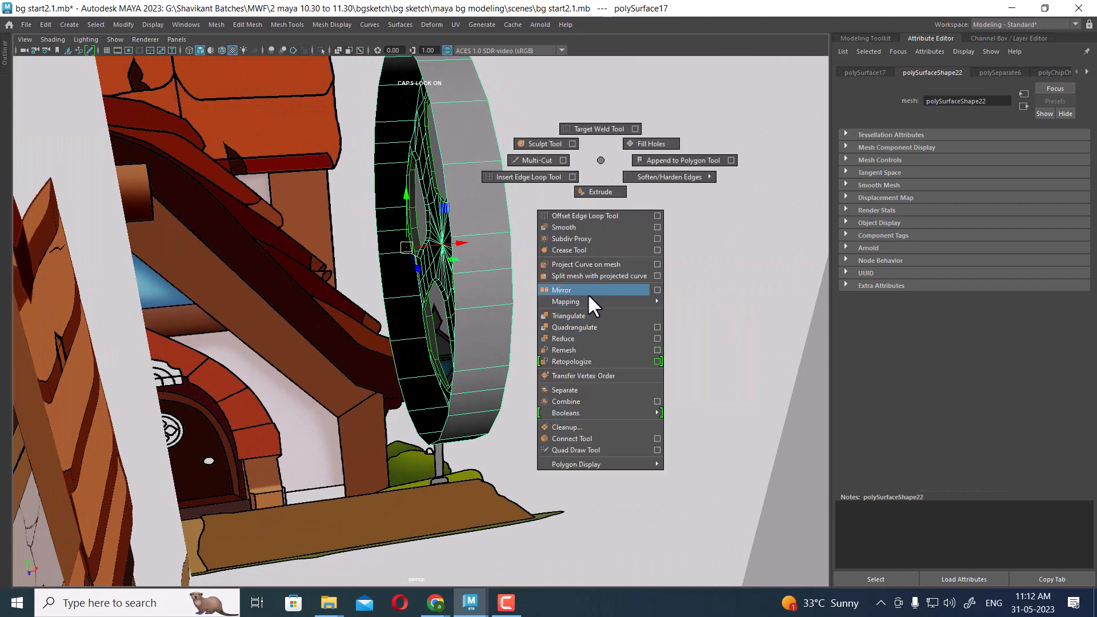
left_click(657, 290)
left_click(913, 464)
left_click_drag(657, 354, 424, 252, "alt")
left_click(913, 464)
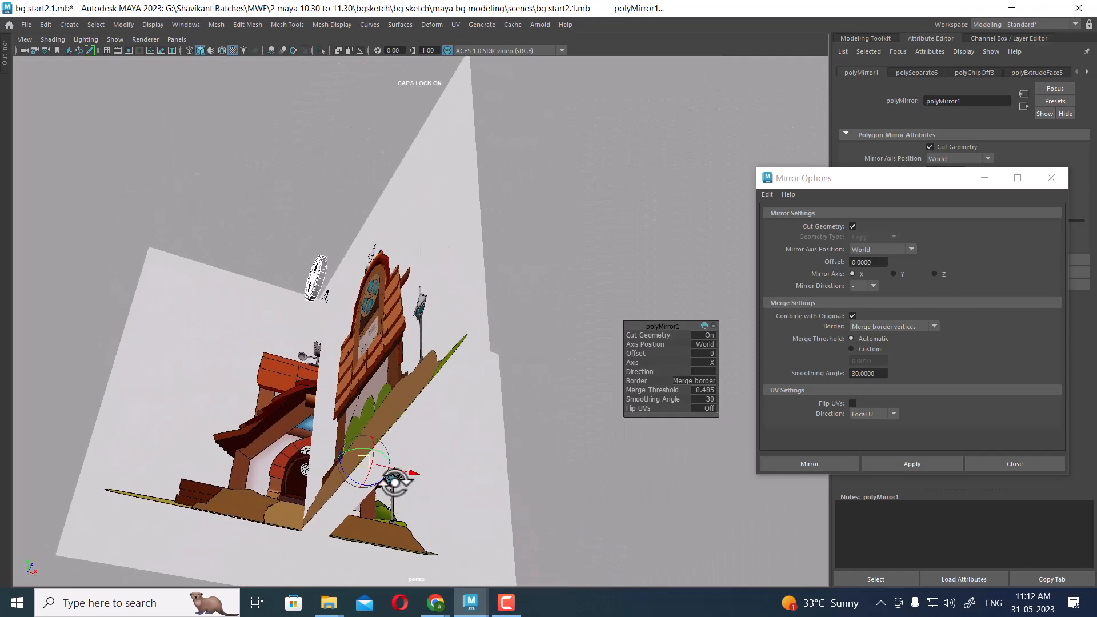
Move the mirror plane along X to an offset of about 3.506 so it cuts through the window frame.
left_click_drag(394, 483, 409, 474, "alt")
middle_click_drag(406, 418, 468, 424)
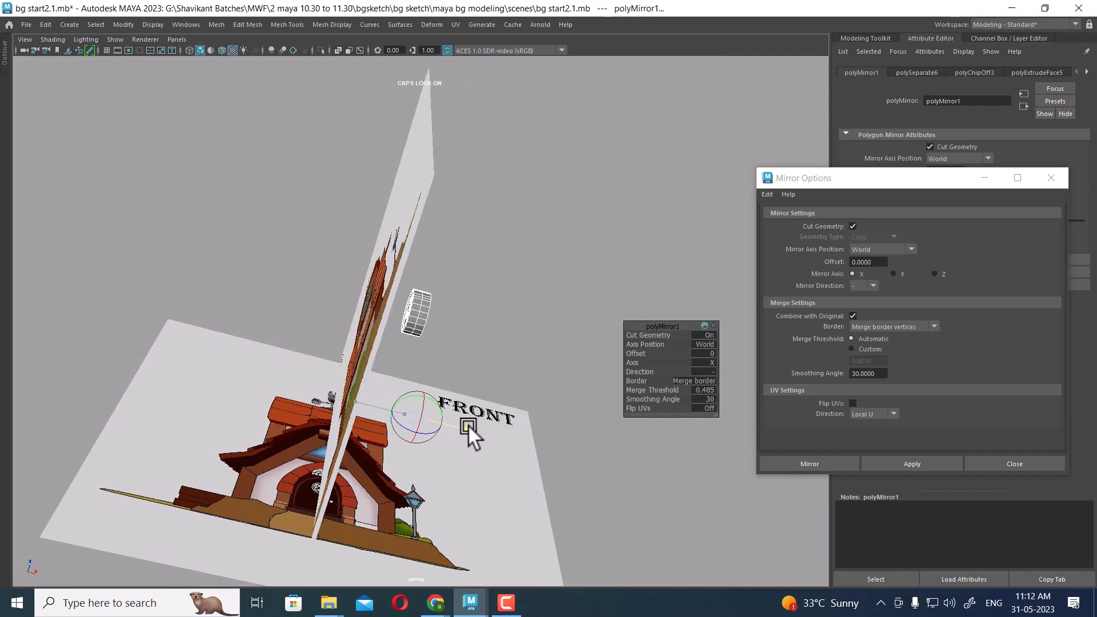
left_click_drag(467, 424, 443, 369, "alt")
right_click_drag(443, 369, 518, 508, "alt")
right_click_drag(457, 246, 504, 347, "alt")
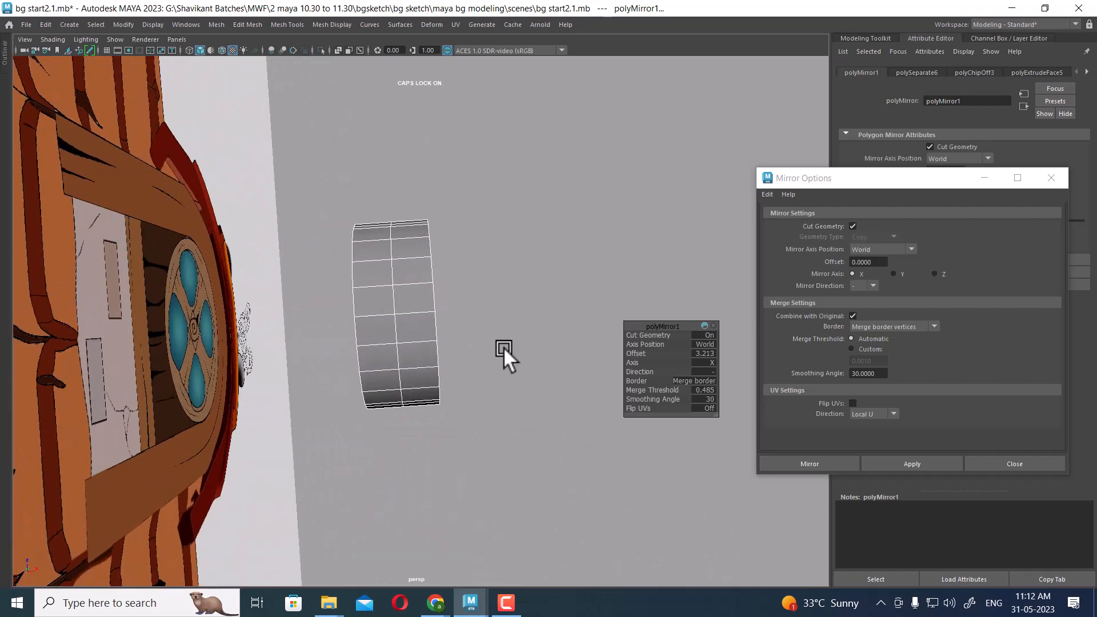
right_click_drag(470, 295, 431, 250, "alt")
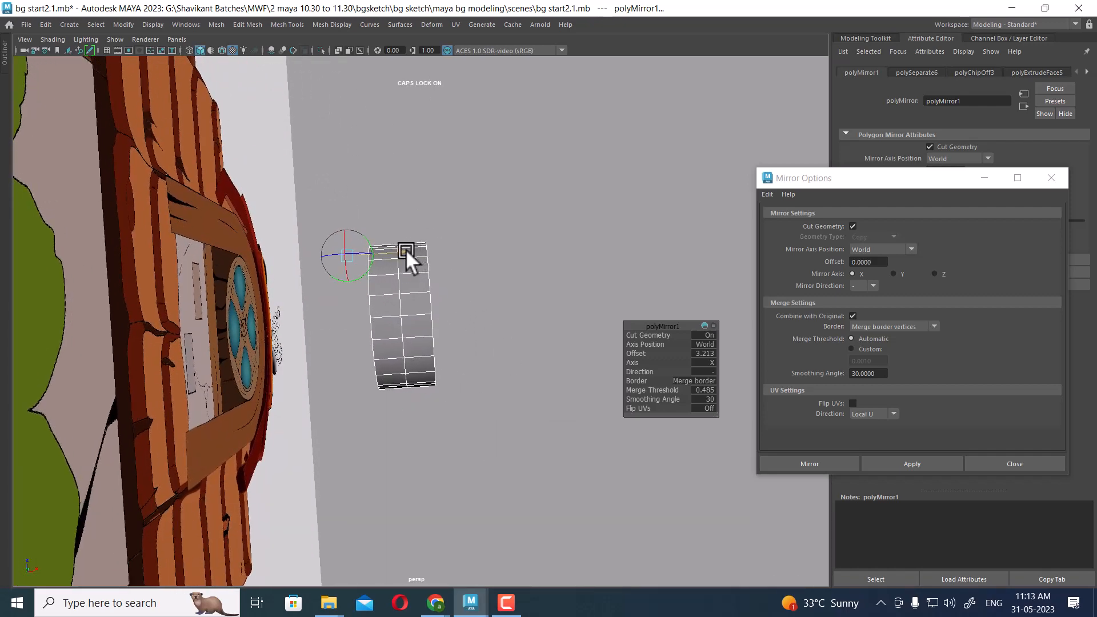
left_click_drag(405, 250, 404, 315)
Examine the mirrored window frame from several angles in wireframe and shaded display.
right_click_drag(404, 315, 461, 410, "alt")
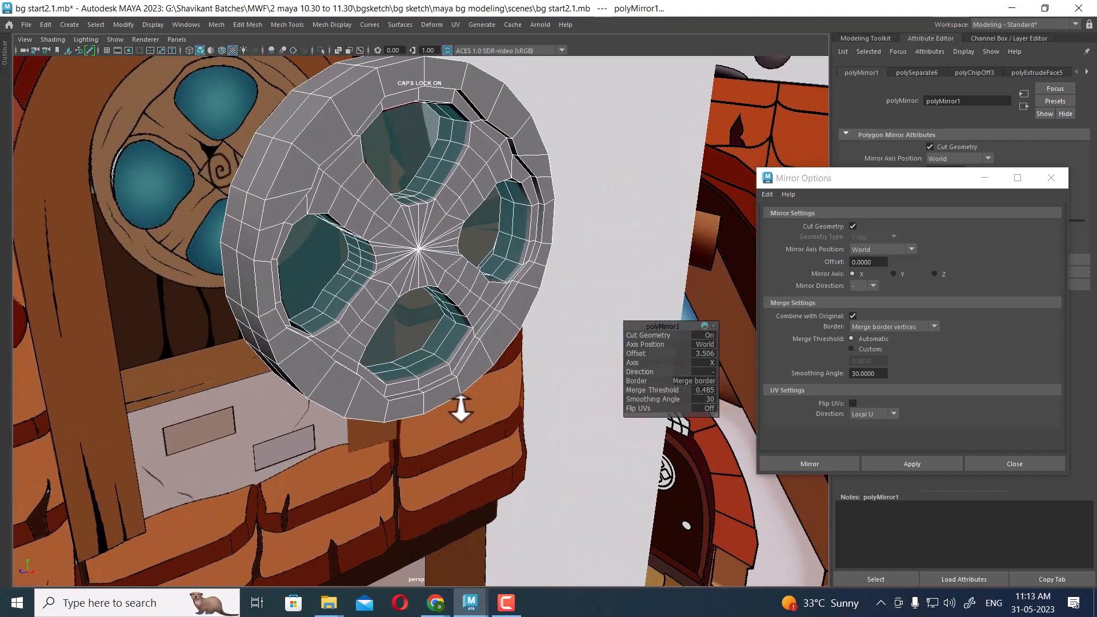
left_click_drag(461, 408, 426, 364, "alt")
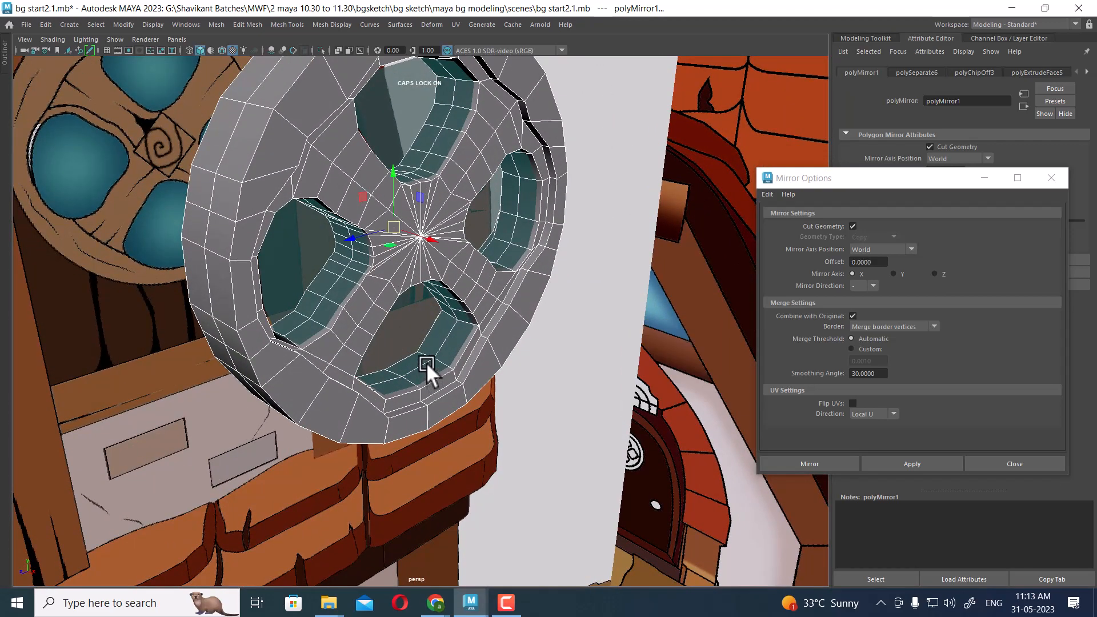
key("5")
left_click(505, 299)
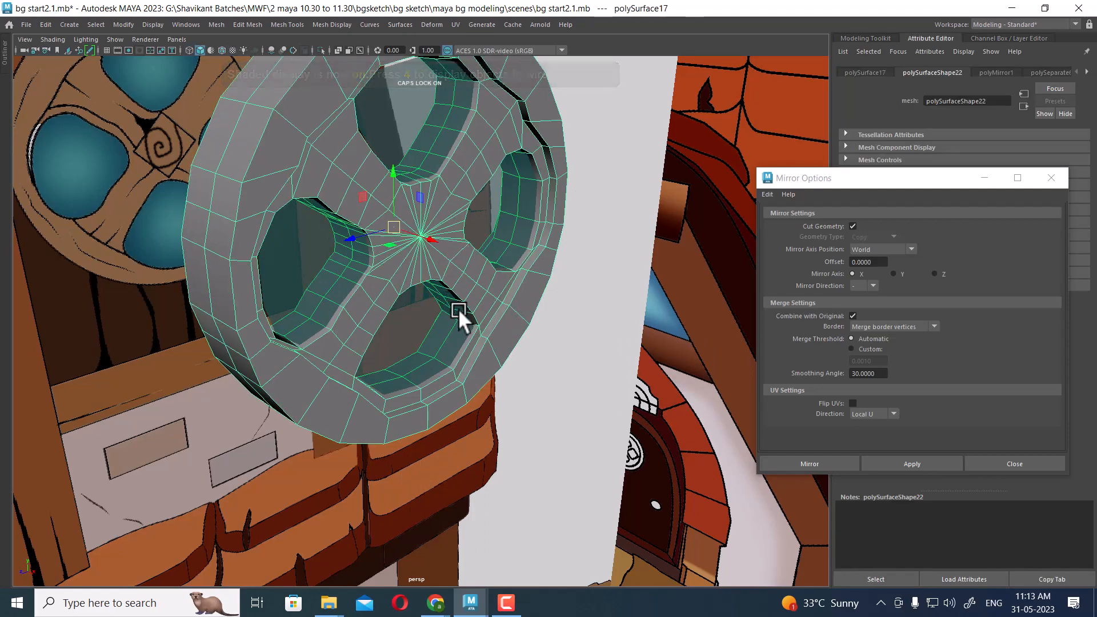
mouse_move(458, 308)
right_mouse_down("alt")
mouse_move(423, 260)
mouse_move(456, 317)
right_mouse_up("alt")
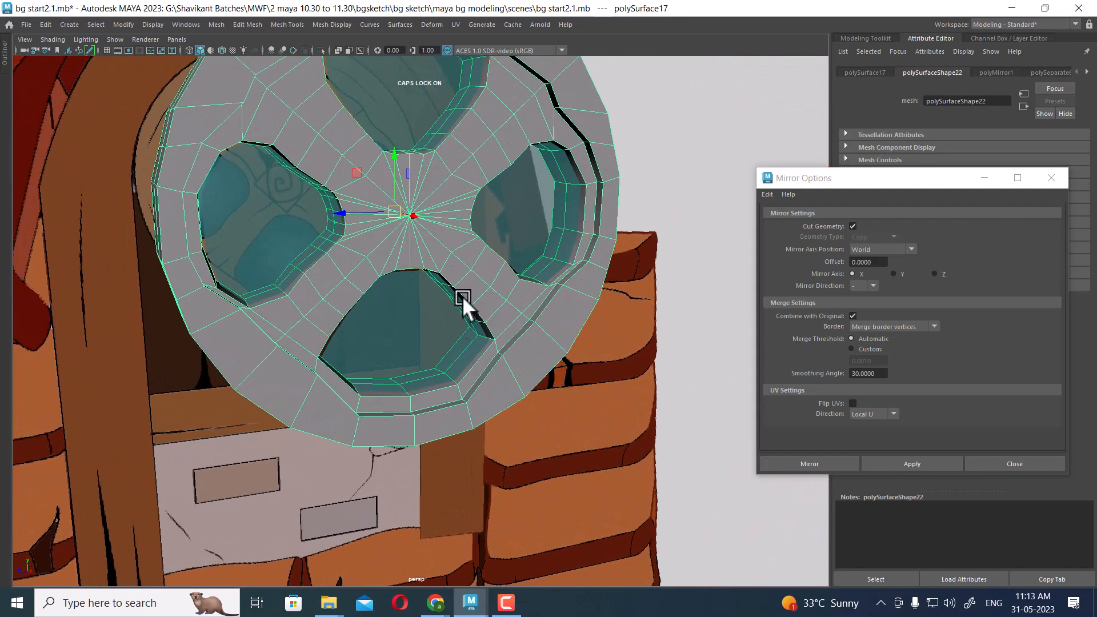
key("4")
key("5")
left_click_drag(431, 295, 497, 332, "alt")
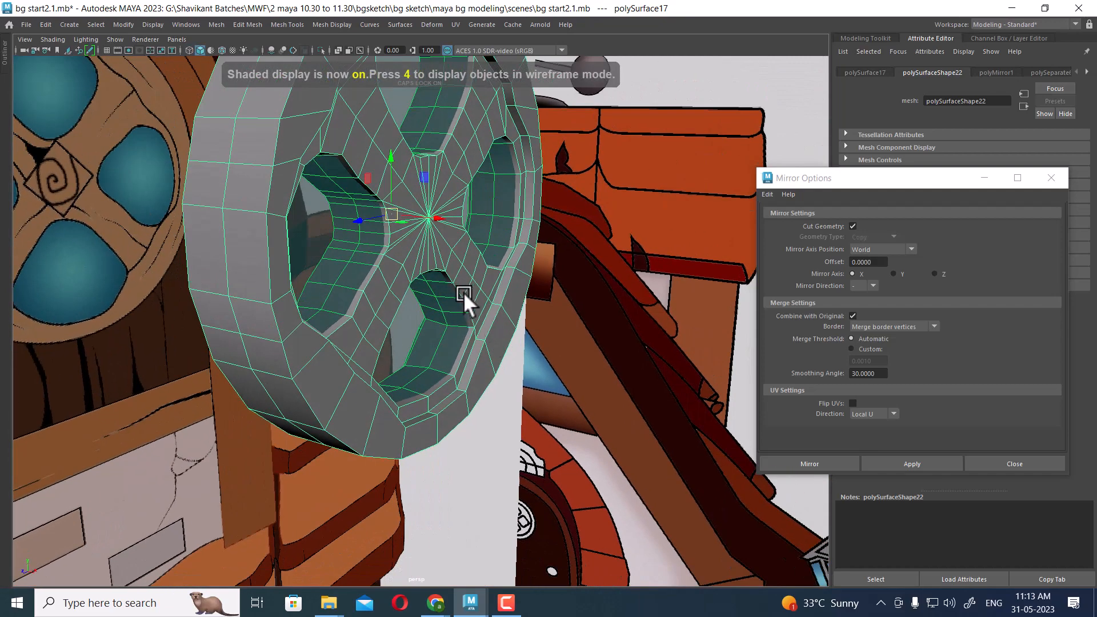
Close the Mirror Options and extrude the four glass panes to give them thickness.
left_click(425, 334)
mouse_move(424, 334)
left_mouse_down("alt")
mouse_move(449, 321)
mouse_move(453, 284)
mouse_move(527, 301)
mouse_move(534, 287)
mouse_move(441, 330)
mouse_move(364, 253)
mouse_move(436, 335)
left_mouse_up("alt")
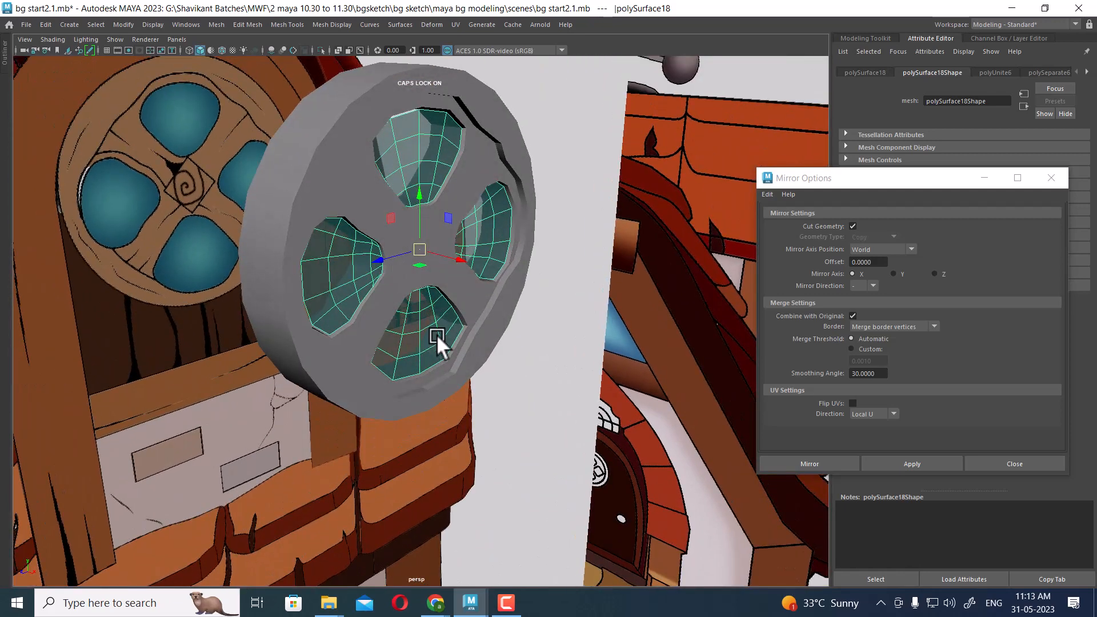
left_click(1015, 463)
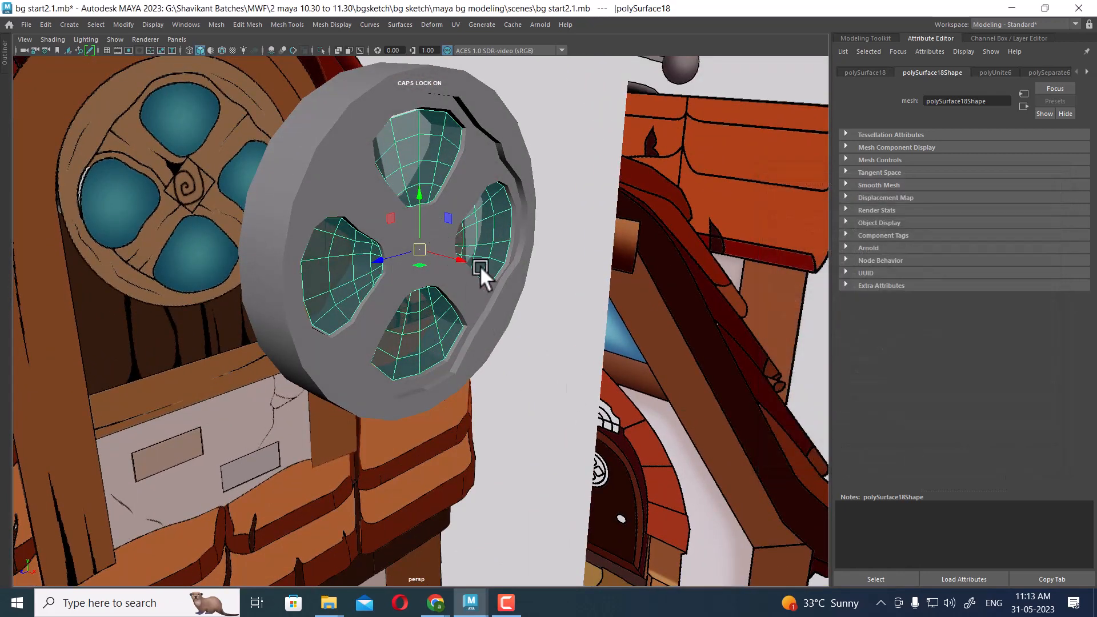
left_click_drag(486, 246, 467, 257, "alt")
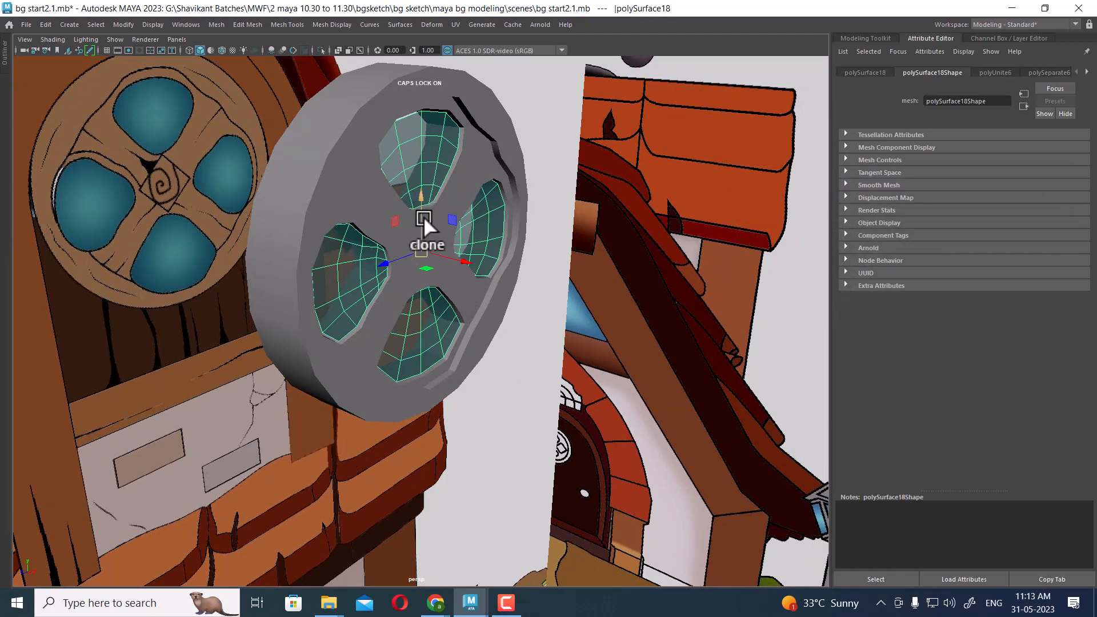
right_click_drag(408, 145, 411, 181, "shift")
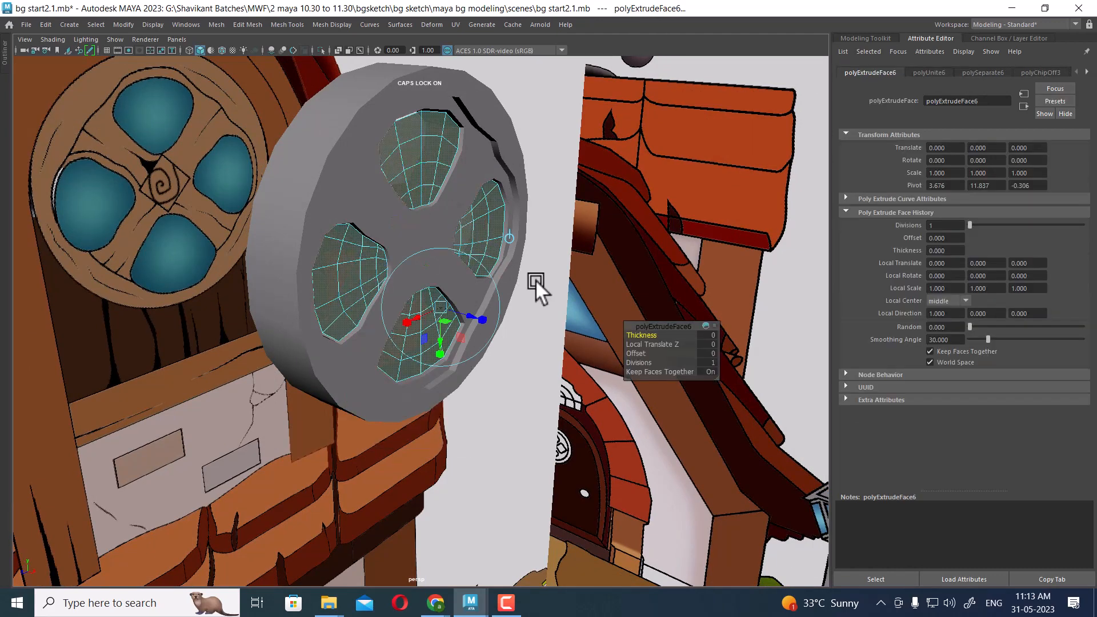
scroll(500, 332, "up", 3)
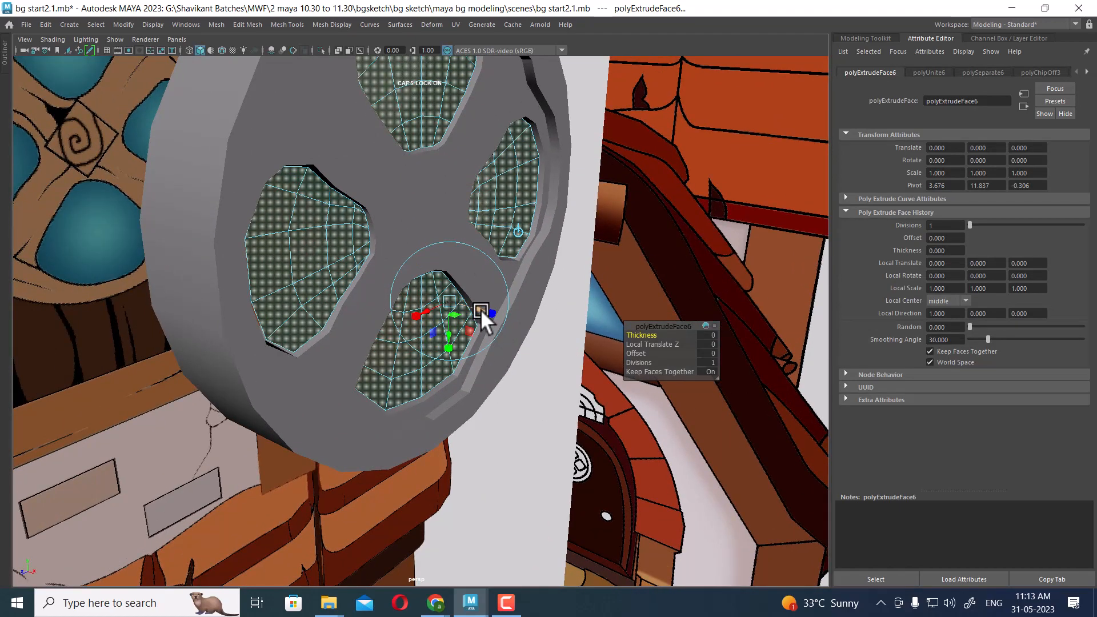
left_click_drag(481, 310, 539, 246)
right_click_drag(493, 189, 552, 164)
Select the round frame together with the glass panes and delete their construction history.
left_click(494, 197)
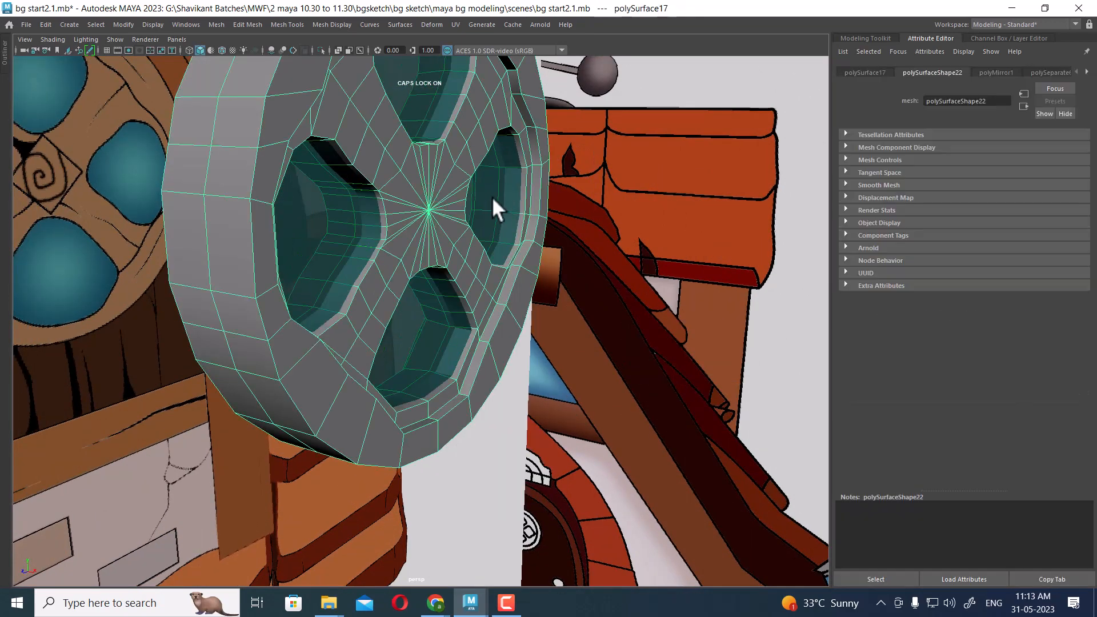
scroll(493, 198, "down", 5)
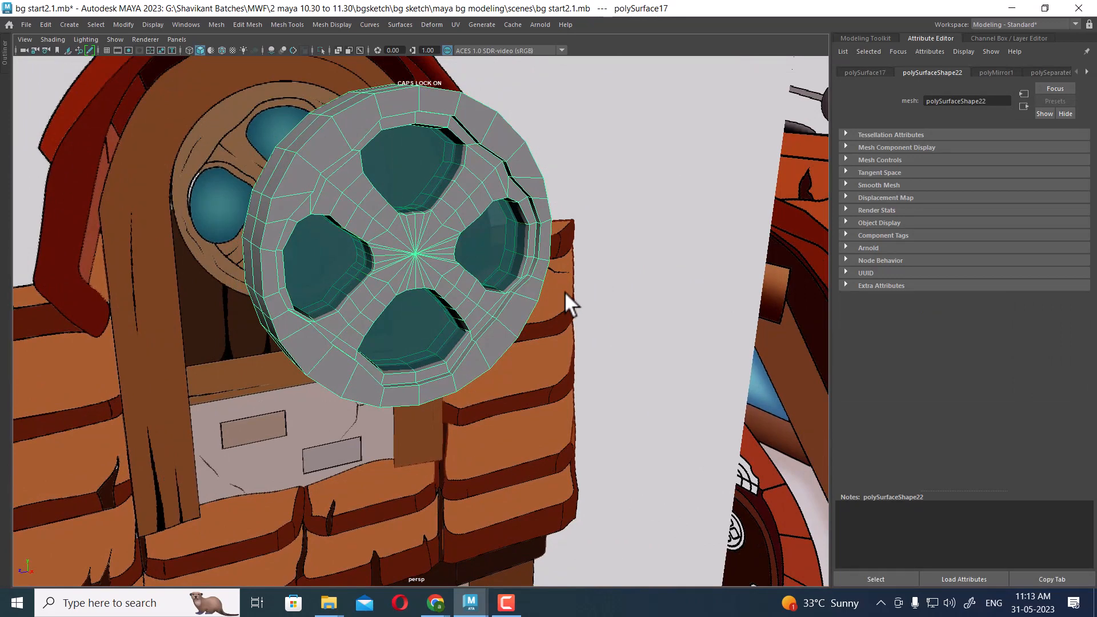
left_click(419, 181)
left_click(434, 250)
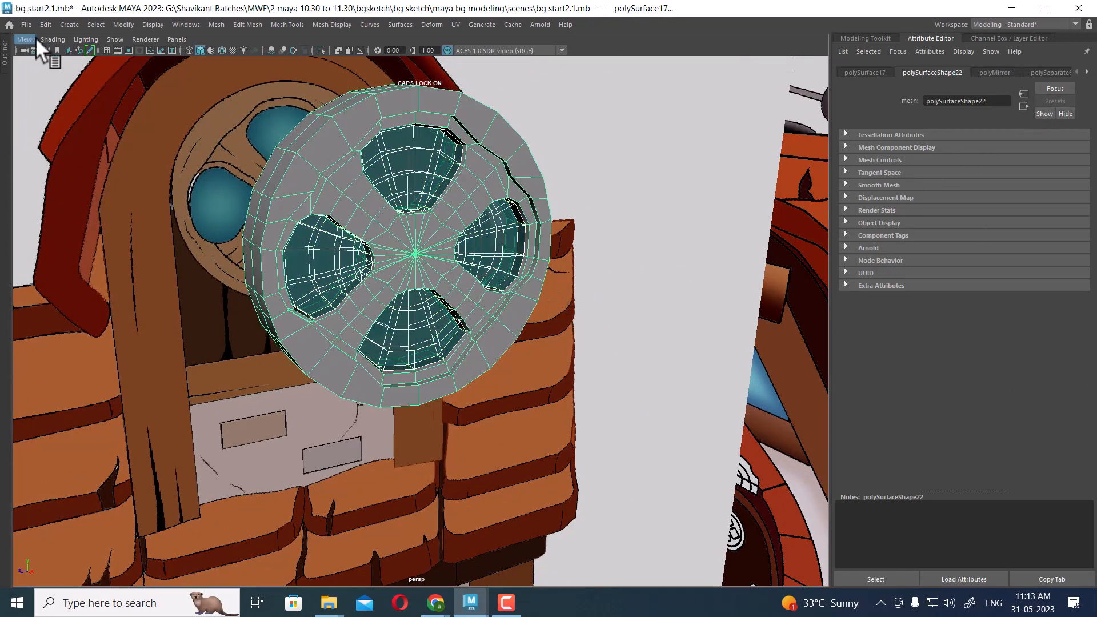
left_click(46, 24)
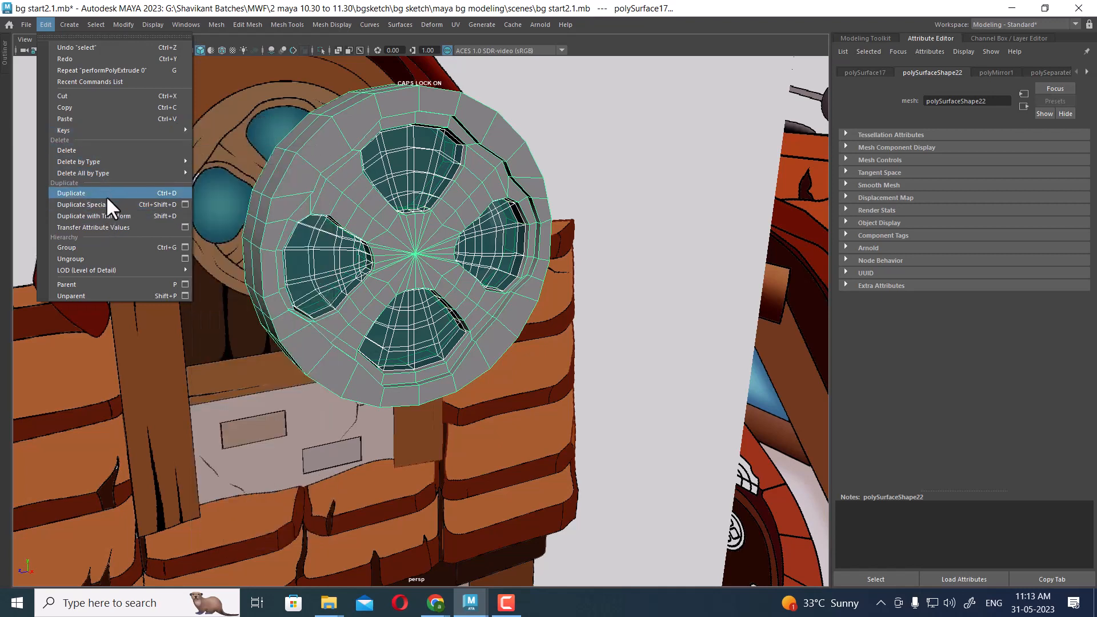
left_click(45, 25)
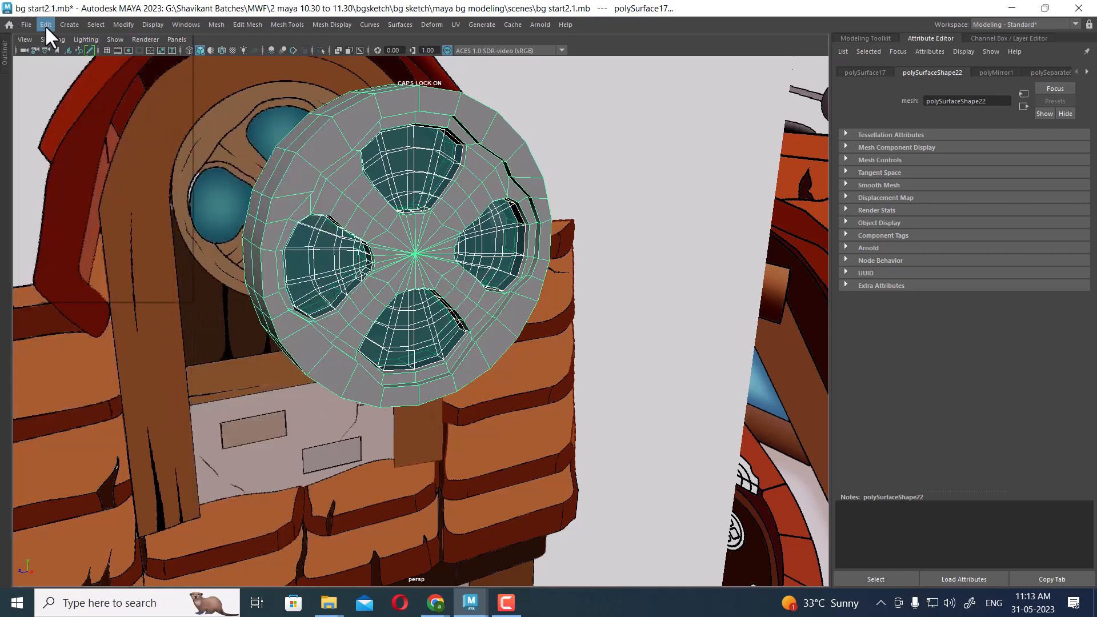
left_click(46, 25)
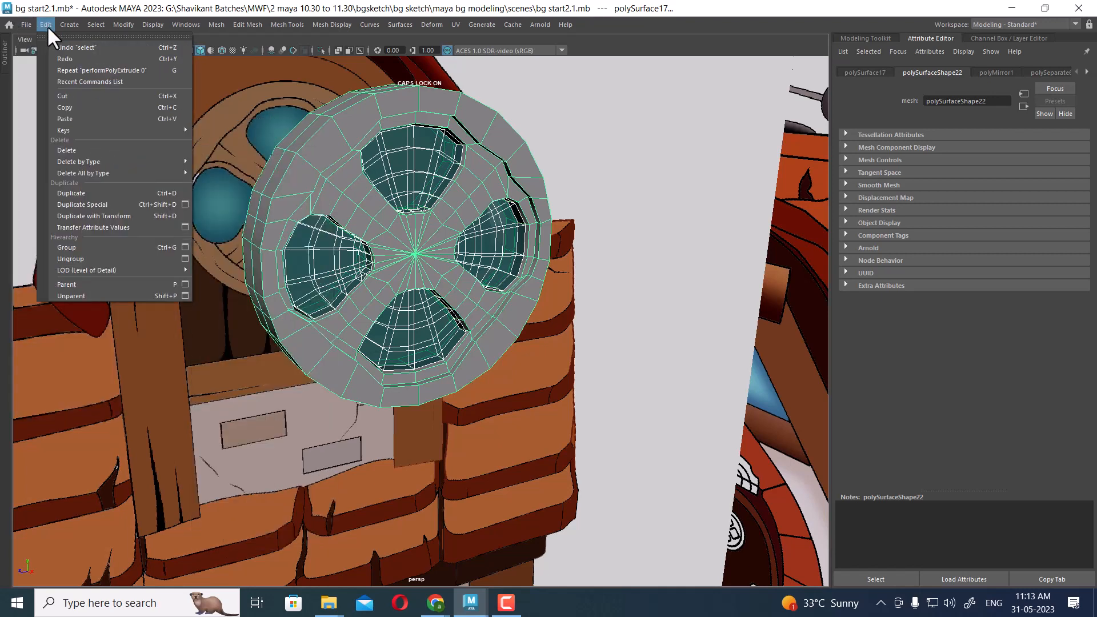
mouse_move(146, 158)
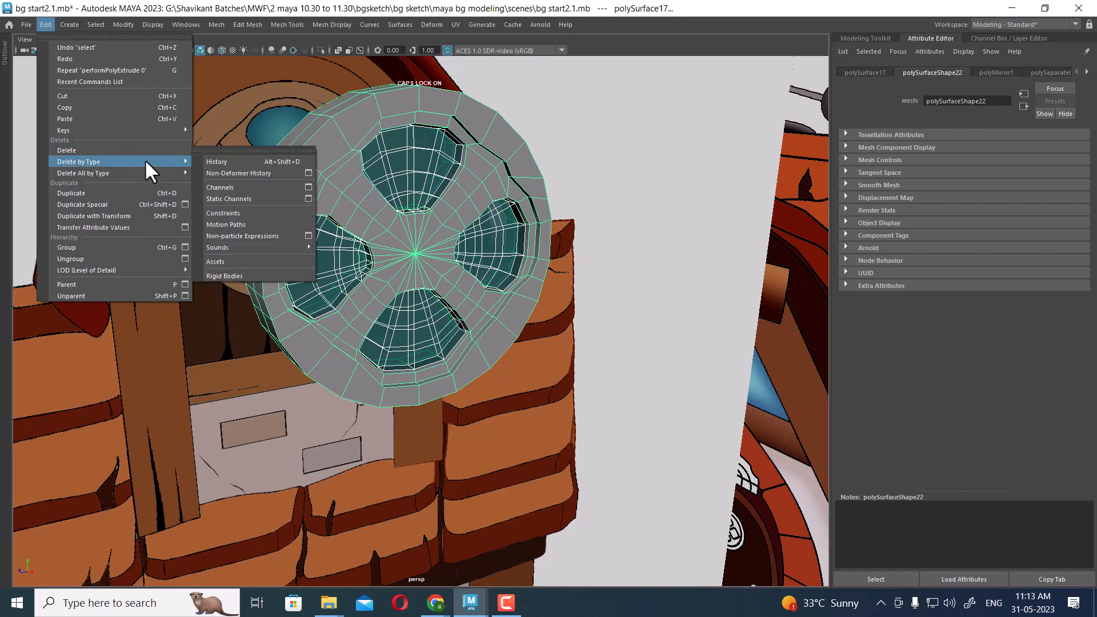
left_click(227, 156)
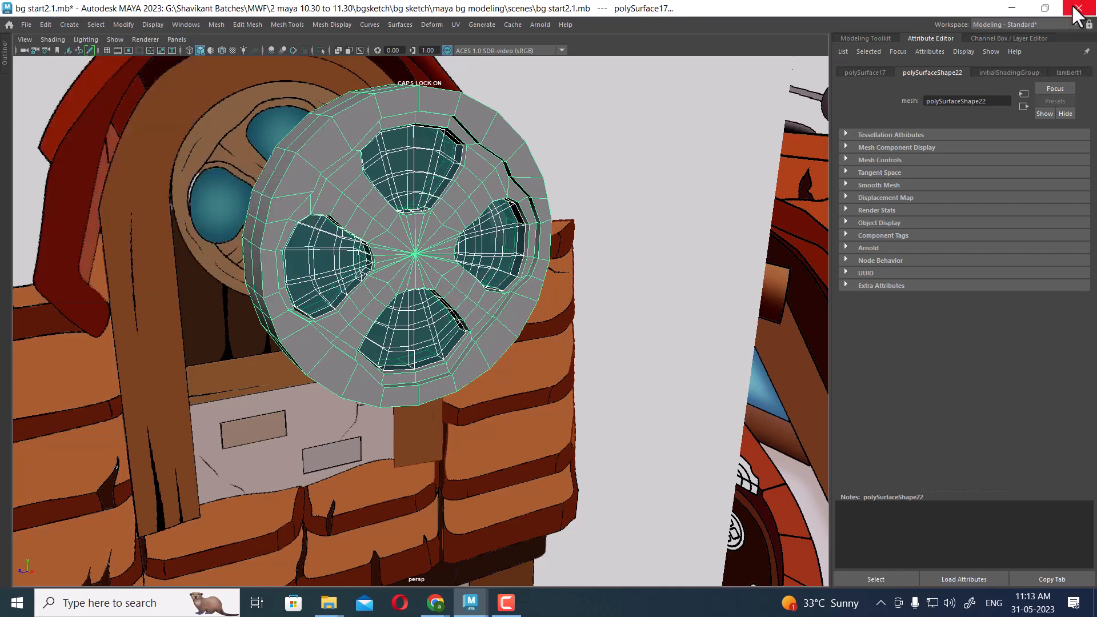
Group the frame and glass panes and name the group WINDOW.
key("space")
left_click_drag(673, 234, 808, 231)
left_click_drag(632, 280, 672, 275, "alt")
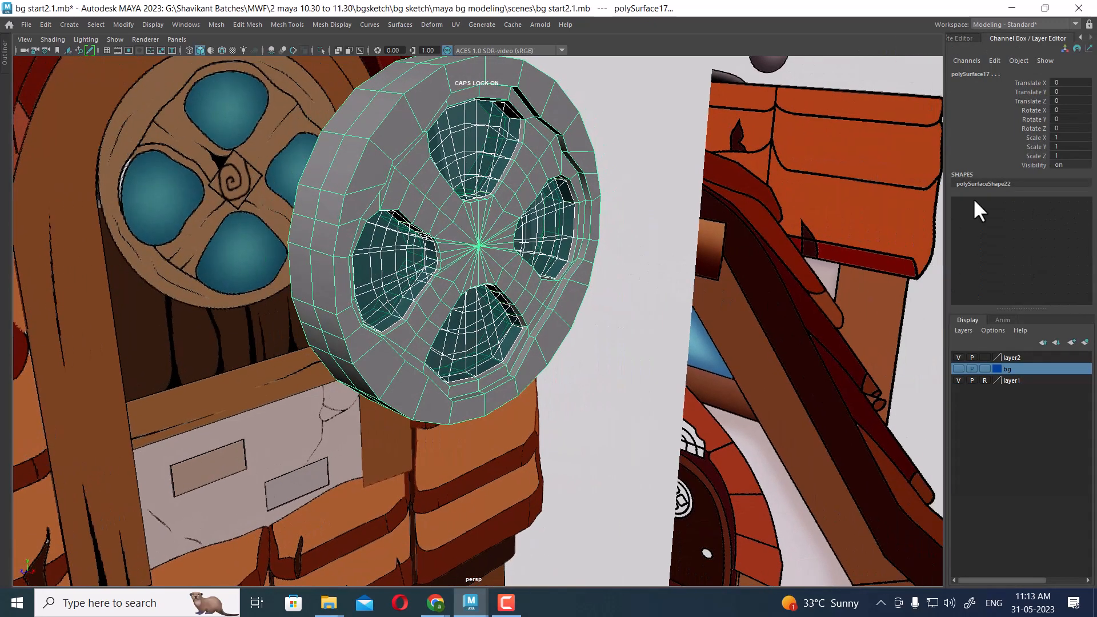
key("ctrl+g")
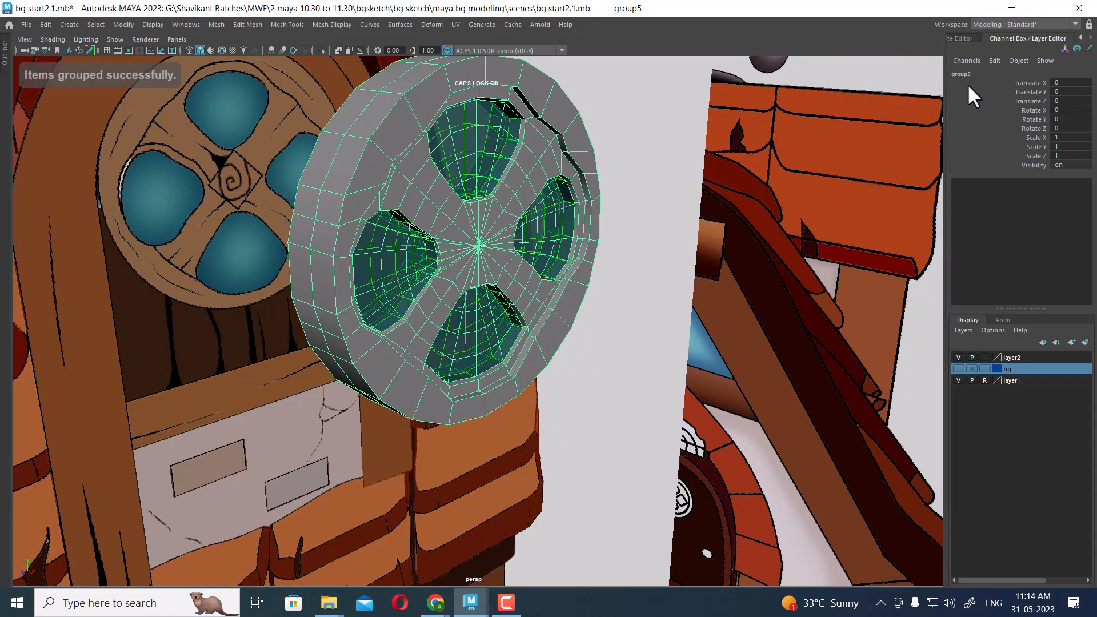
left_click(966, 73)
type("WINDOW")
key("Return")
Turn on textured shading and bring back the hidden arched wall around the window.
scroll(465, 330, "down", 2)
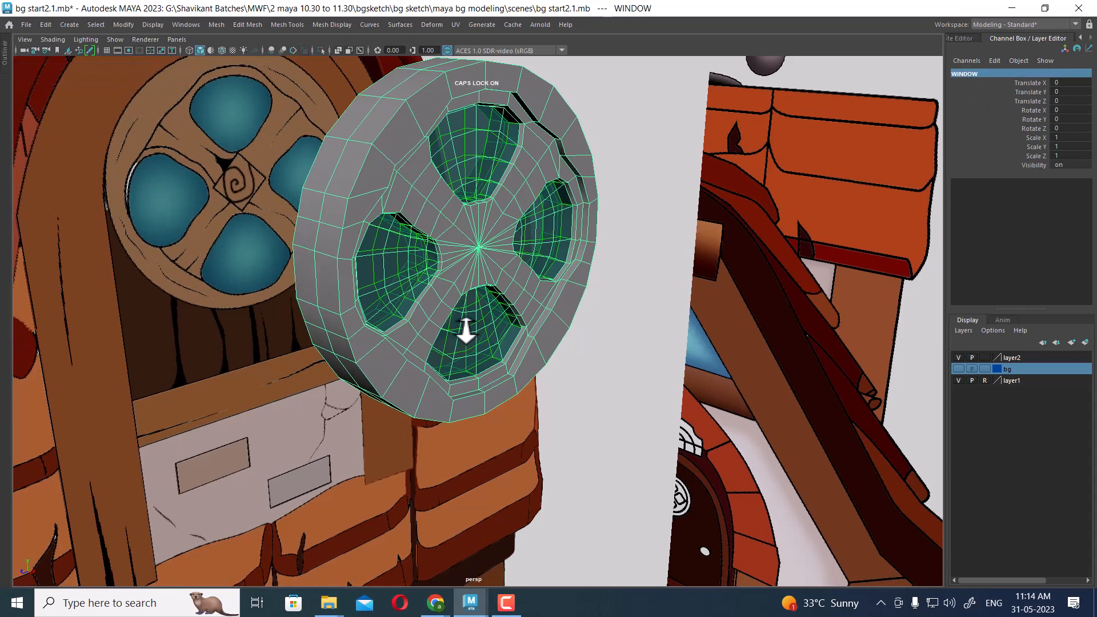
key("6")
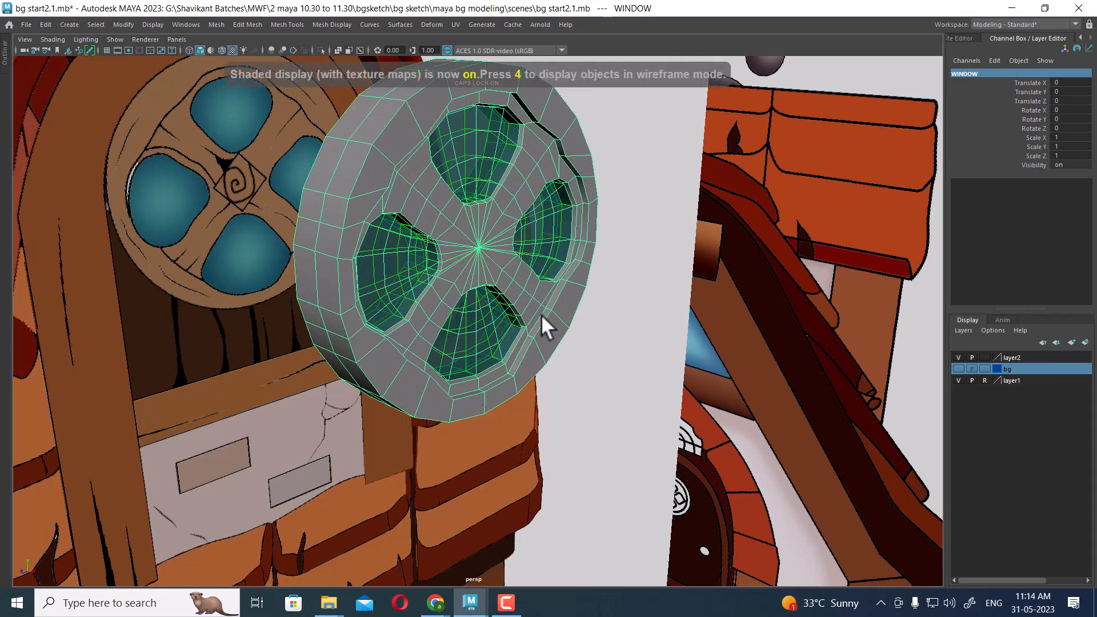
left_click_drag(541, 315, 565, 234, "alt")
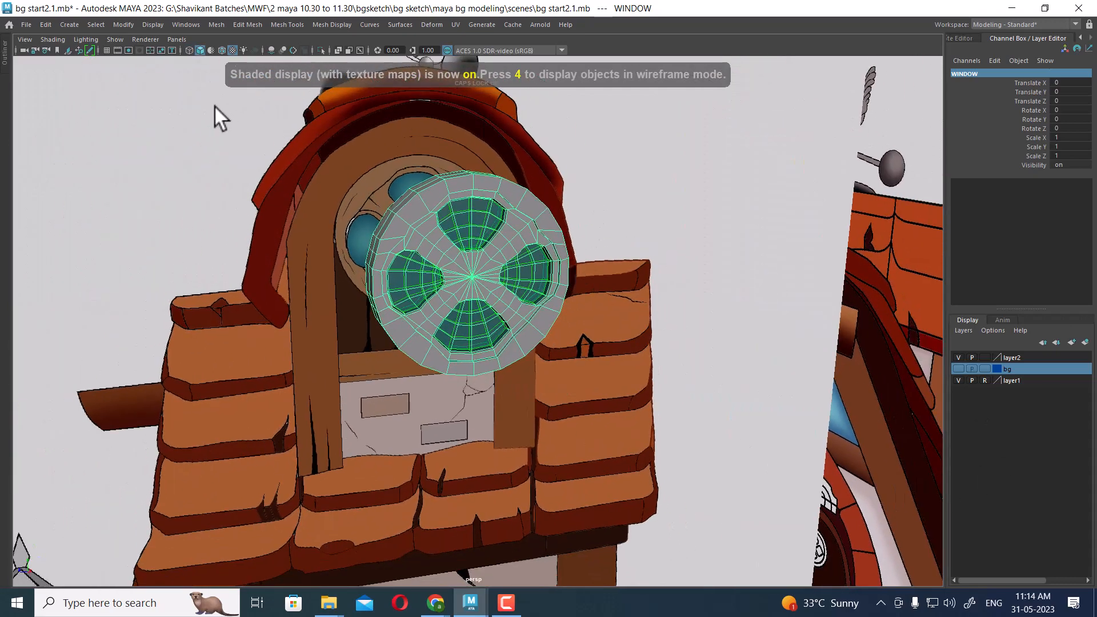
left_click(152, 25)
mouse_move(258, 100)
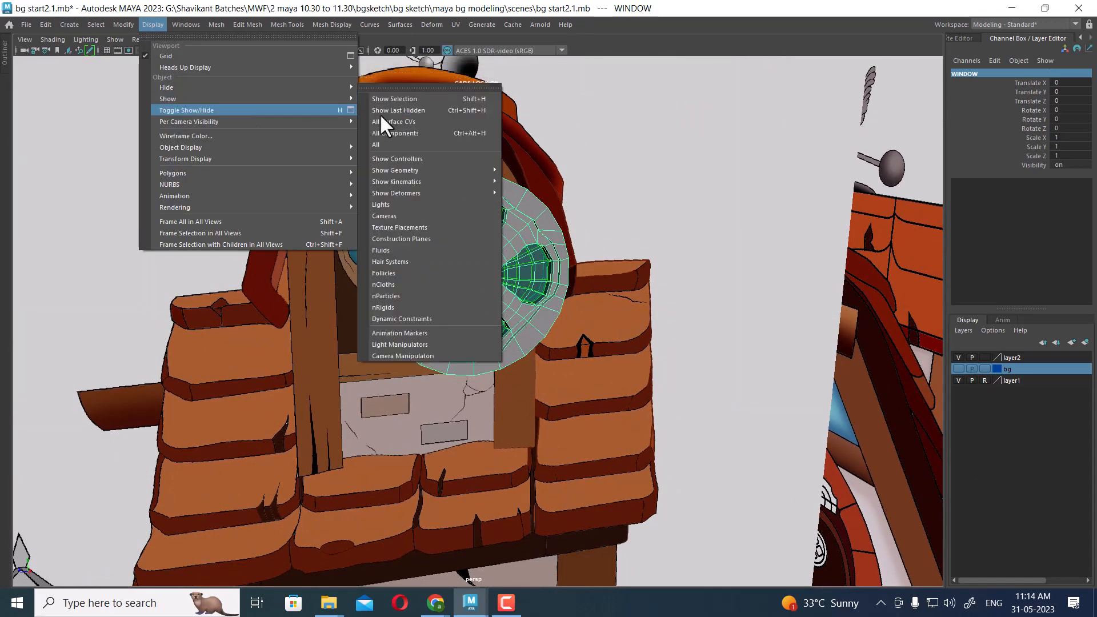
left_click(416, 150)
left_click_drag(603, 248, 540, 345, "alt")
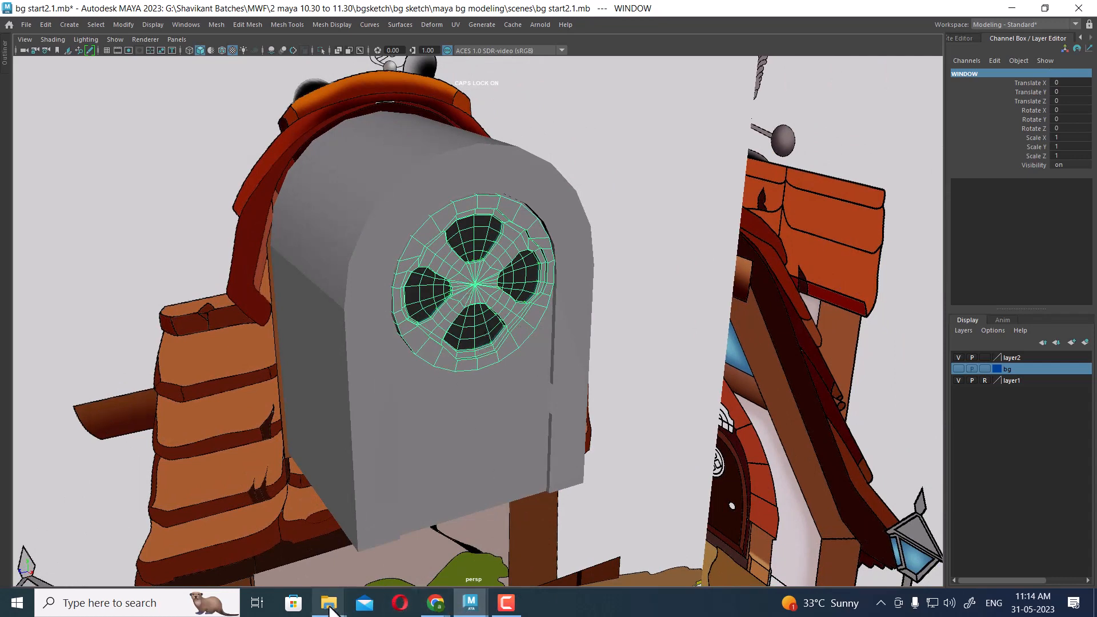
Select the arched wall block and the round window frame, and hide all unselected objects.
mouse_move(330, 610)
left_click_drag(544, 313, 541, 379, "alt")
left_click(493, 375)
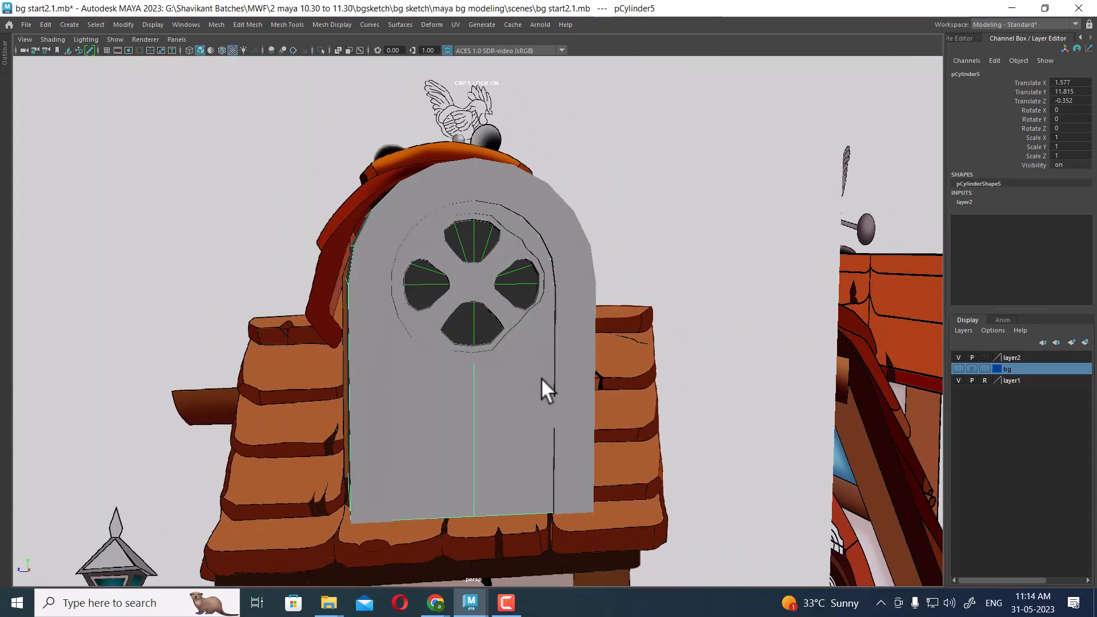
left_click(524, 337, "shift")
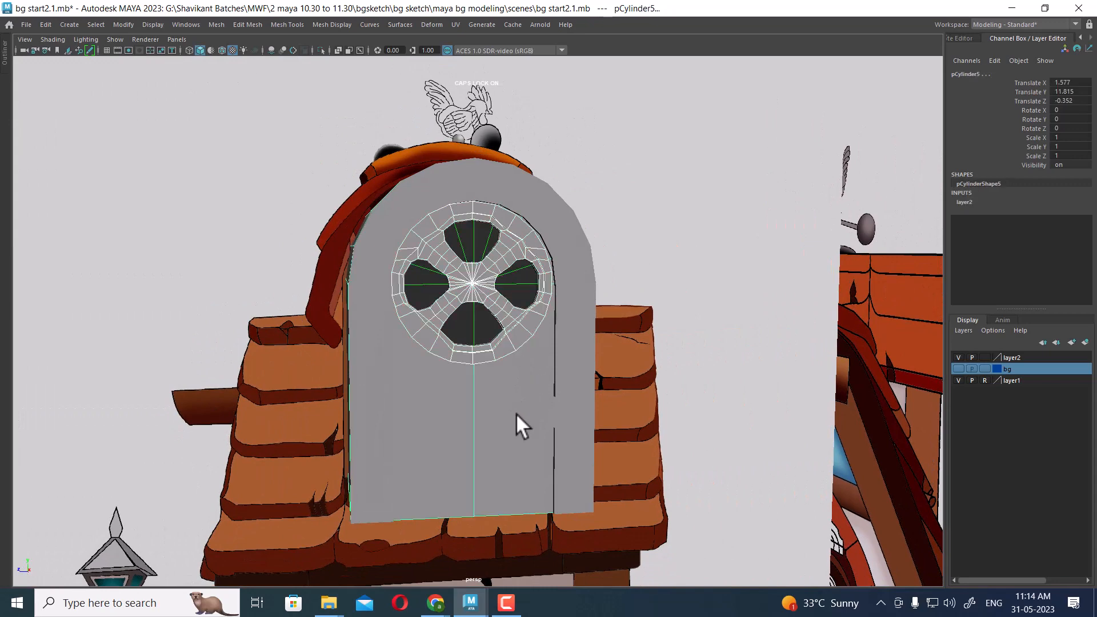
key("alt+h")
Bridge the front and back bottom edges of the arched wall block to close its open underside.
left_click_drag(524, 410, 598, 291, "alt")
left_click(599, 395)
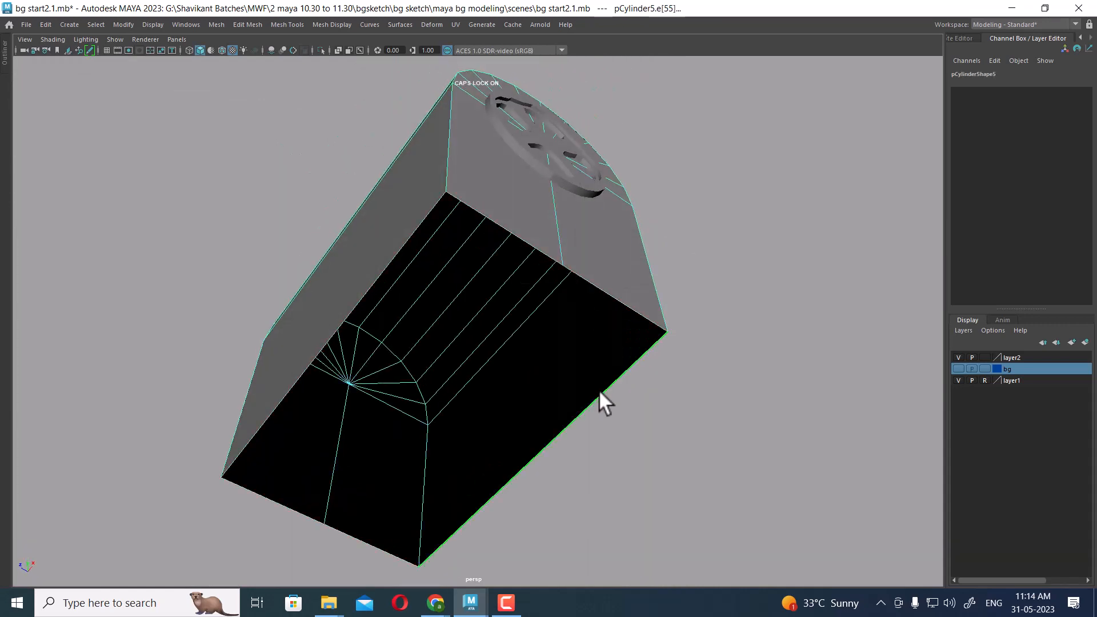
left_click(623, 310)
left_click(513, 243, "shift")
left_click(285, 505)
left_click(352, 540, "shift")
right_click_drag(703, 357, 701, 496, "shift")
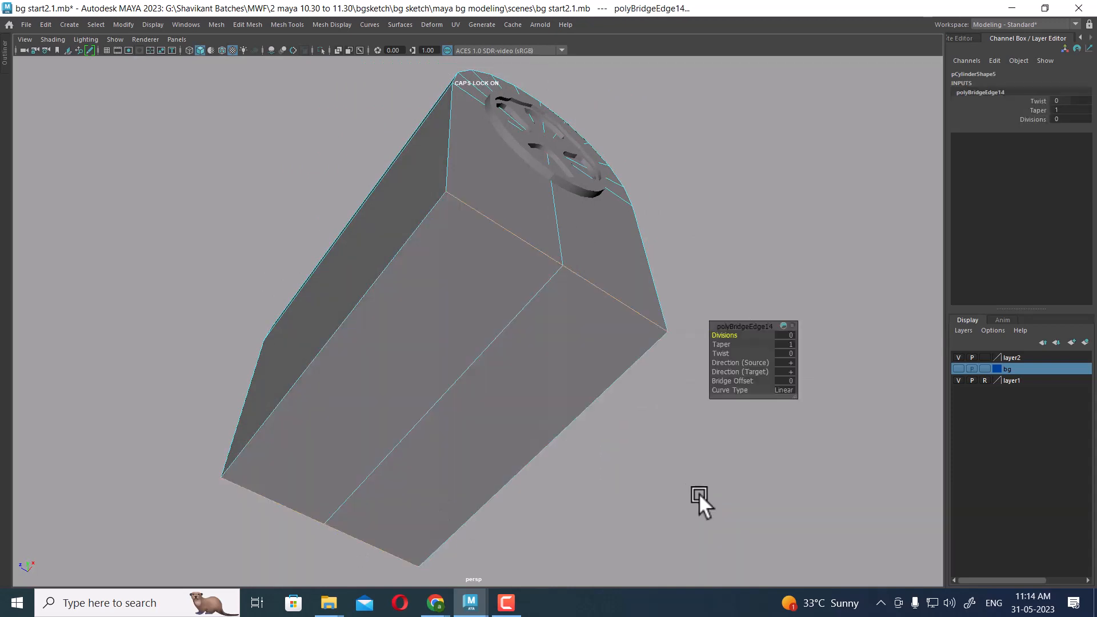
Merge all vertices of the arched wall block with a distance threshold of 0.01 and return it to object mode.
left_click_drag(456, 300, 380, 306, "alt")
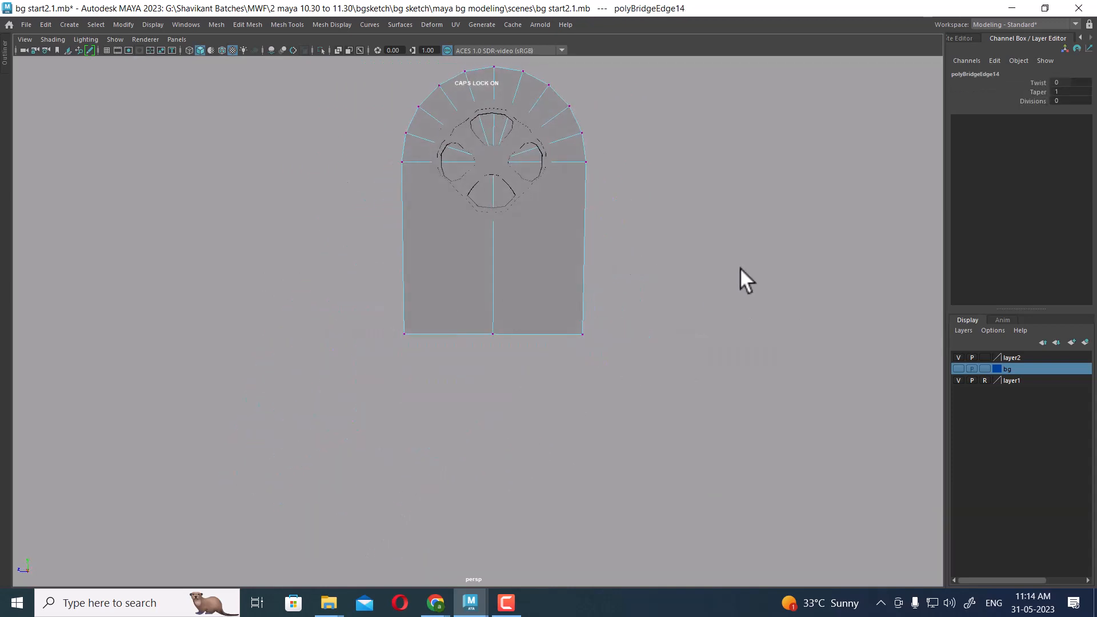
left_click_drag(740, 268, 162, 504)
right_click_drag(522, 339, 594, 234, "shift")
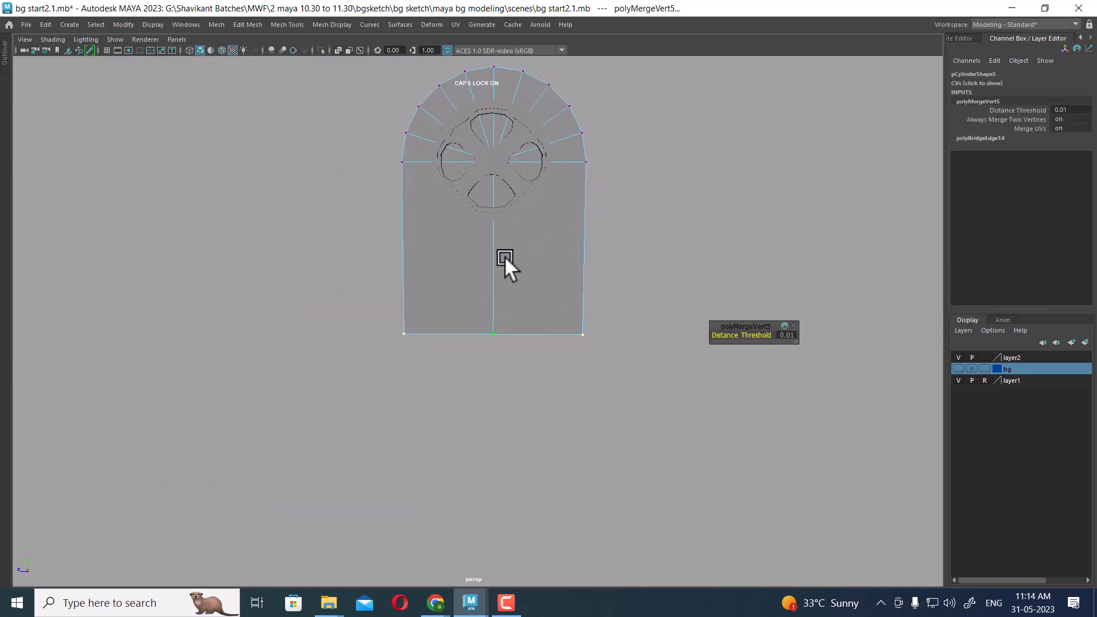
right_click_drag(504, 262, 617, 226)
left_click(489, 293)
left_click_drag(490, 292, 649, 363, "alt")
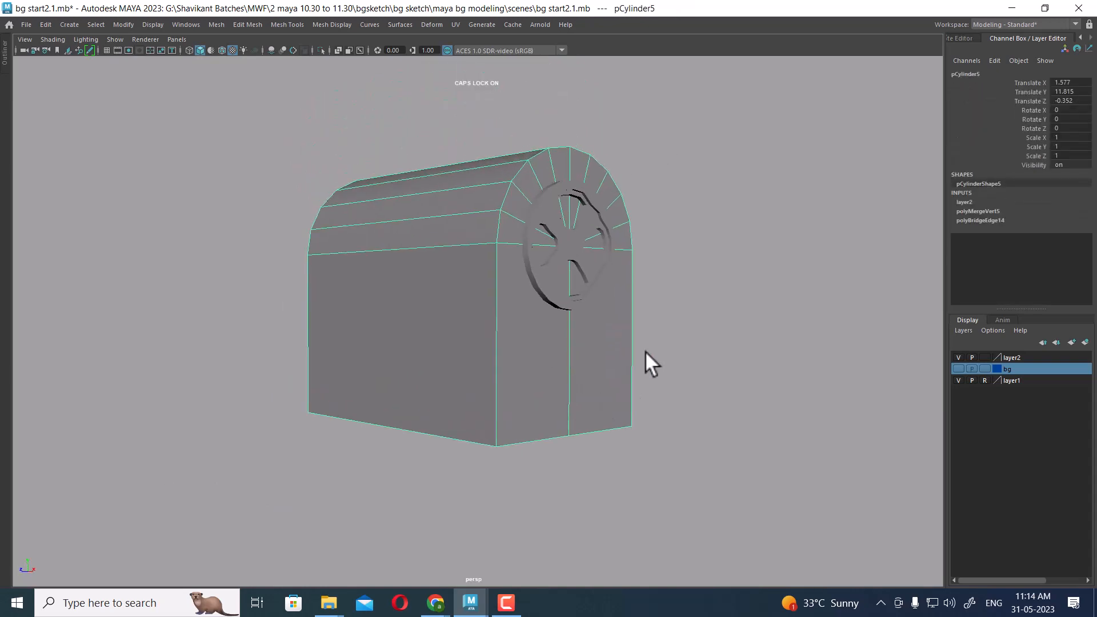
Select the round window frame and show it in the side view in wireframe display.
right_click_drag(649, 362, 645, 318, "alt")
left_click(589, 179)
left_click_drag(588, 180, 620, 241, "alt")
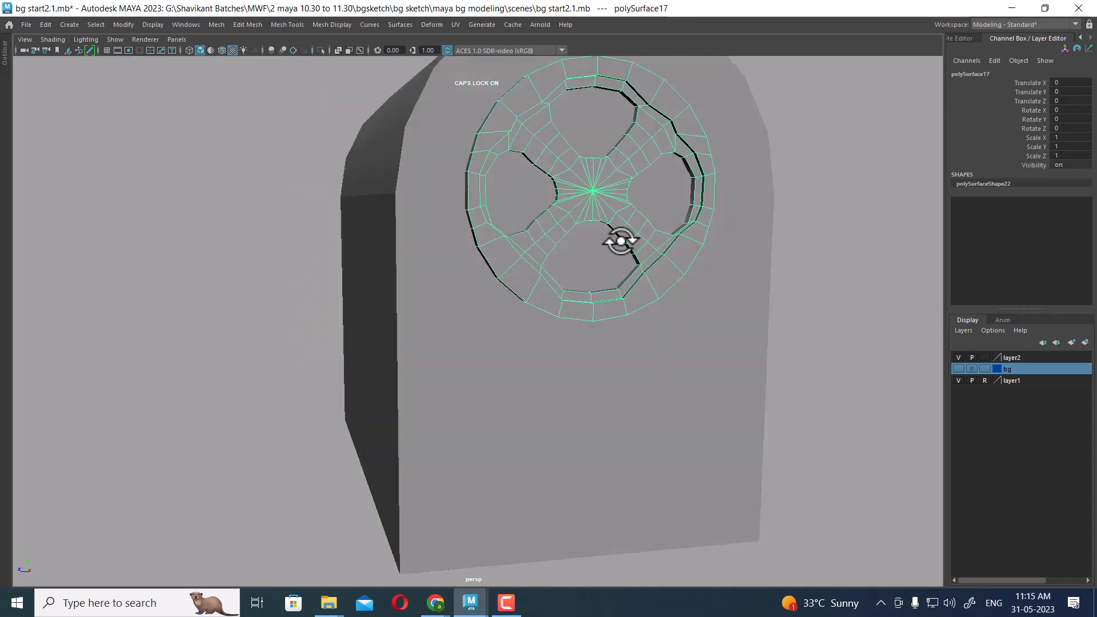
right_click_drag(620, 240, 613, 295, "alt")
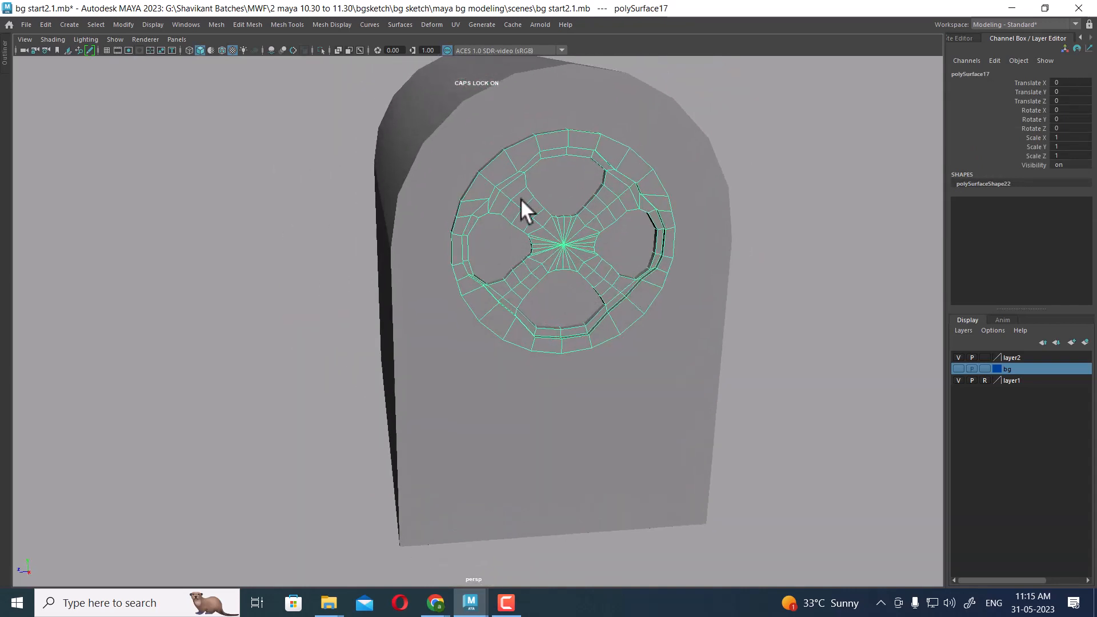
key("space")
left_click_drag(622, 277, 694, 311)
key("space")
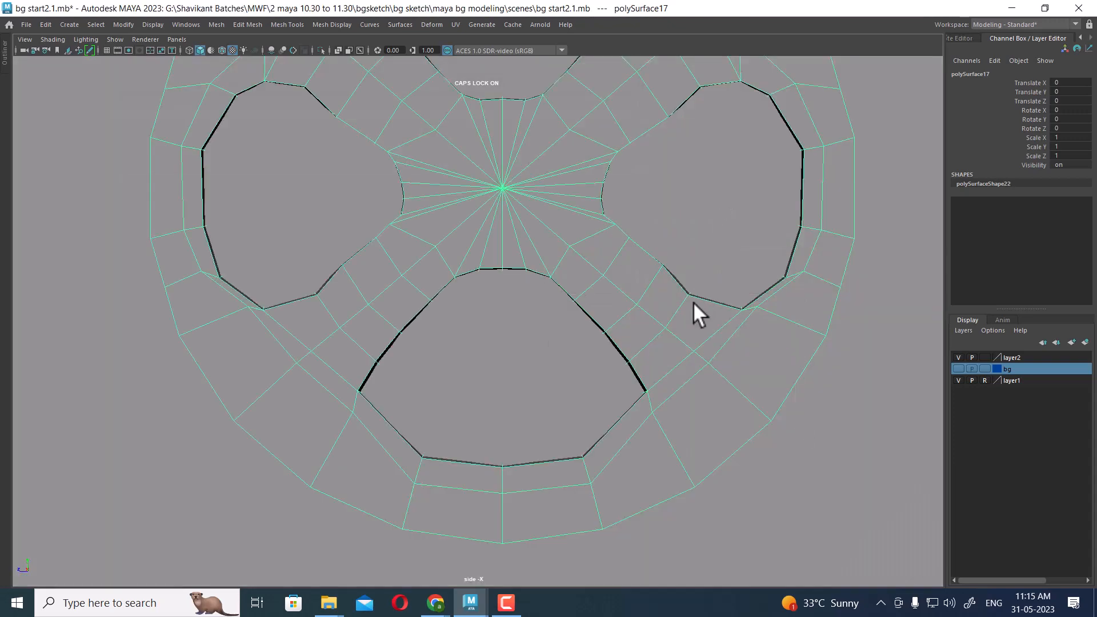
mouse_move(694, 311)
right_mouse_down("alt")
mouse_move(598, 292)
mouse_move(647, 320)
right_mouse_up("alt")
key("4")
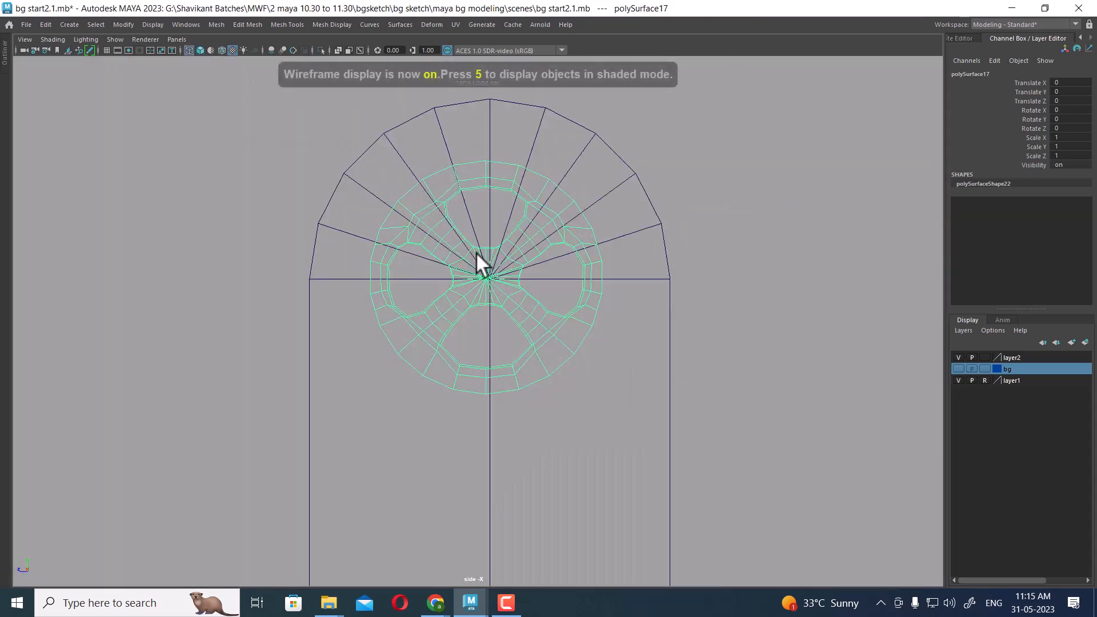
left_click(779, 240)
right_click(779, 242, "shift")
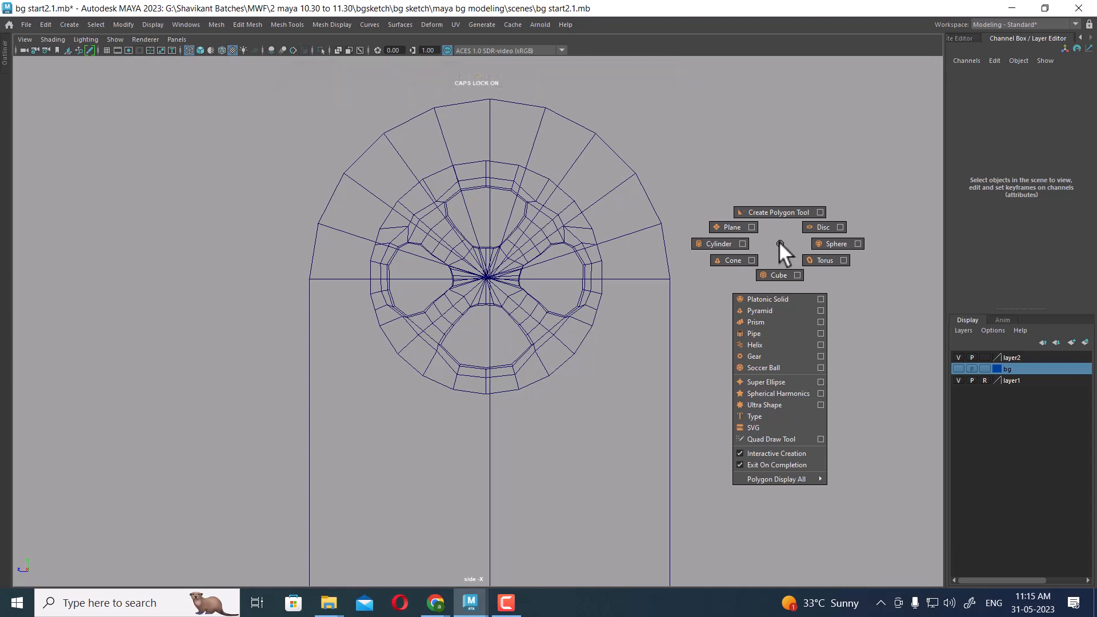
right_click_drag(779, 241, 719, 245, "shift")
left_click(509, 273)
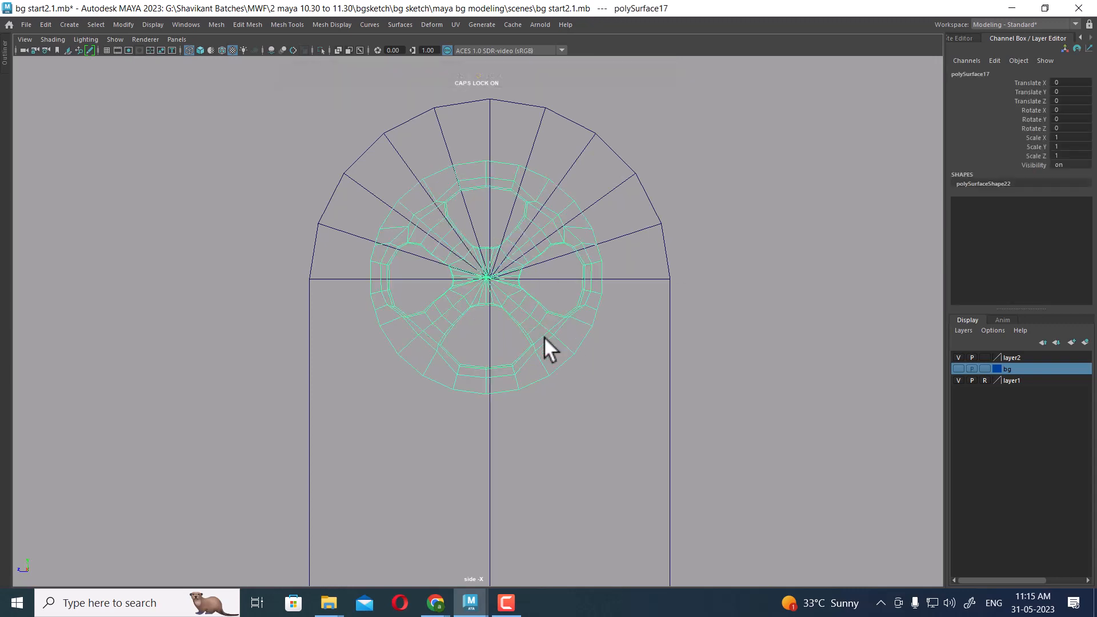
left_click(735, 354)
Show the tool box and lasso-select all vertices of the round window frame inside its outer rim.
left_click(580, 342)
left_click(581, 342)
left_click(560, 218)
scroll(560, 219, "up", 2)
right_click_drag(567, 181, 435, 169)
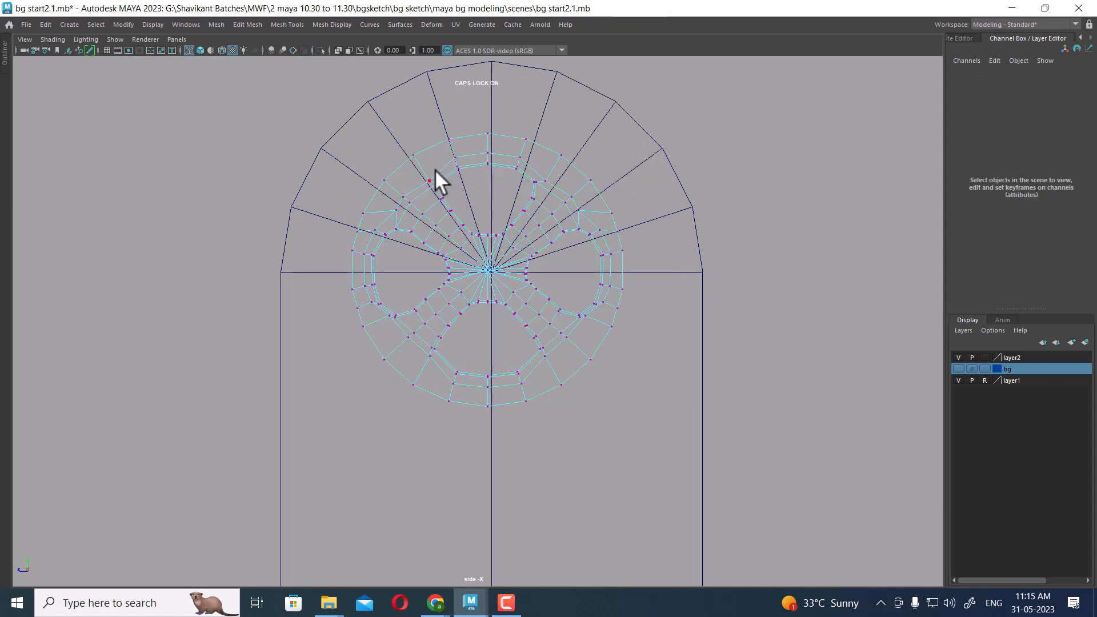
key("space")
key("space")
left_click_drag(807, 249, 807, 251)
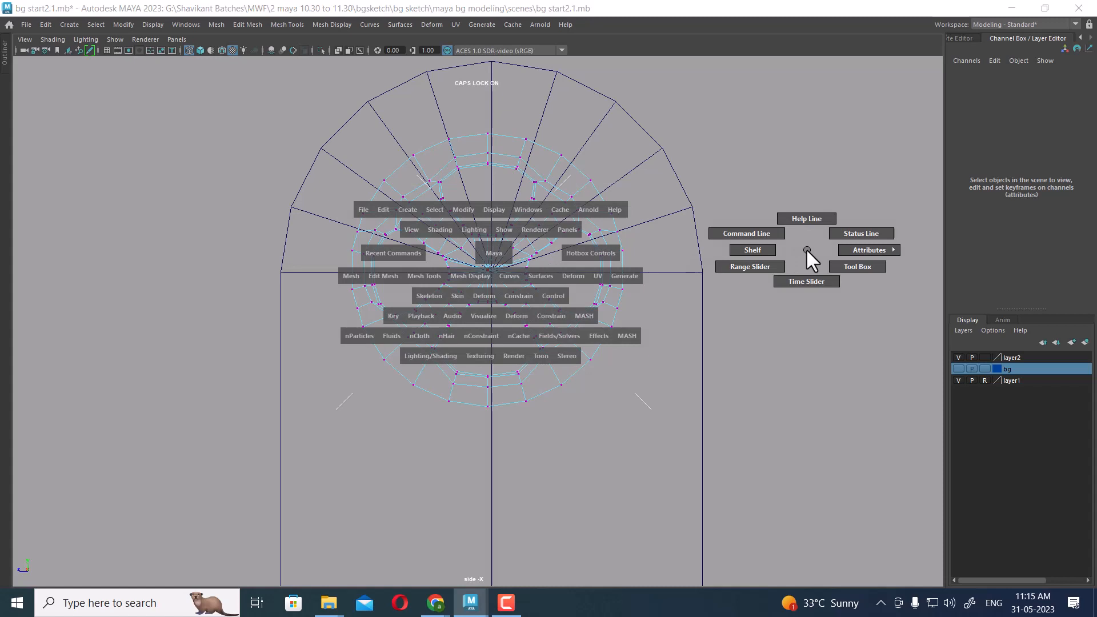
left_click_drag(807, 250, 837, 266)
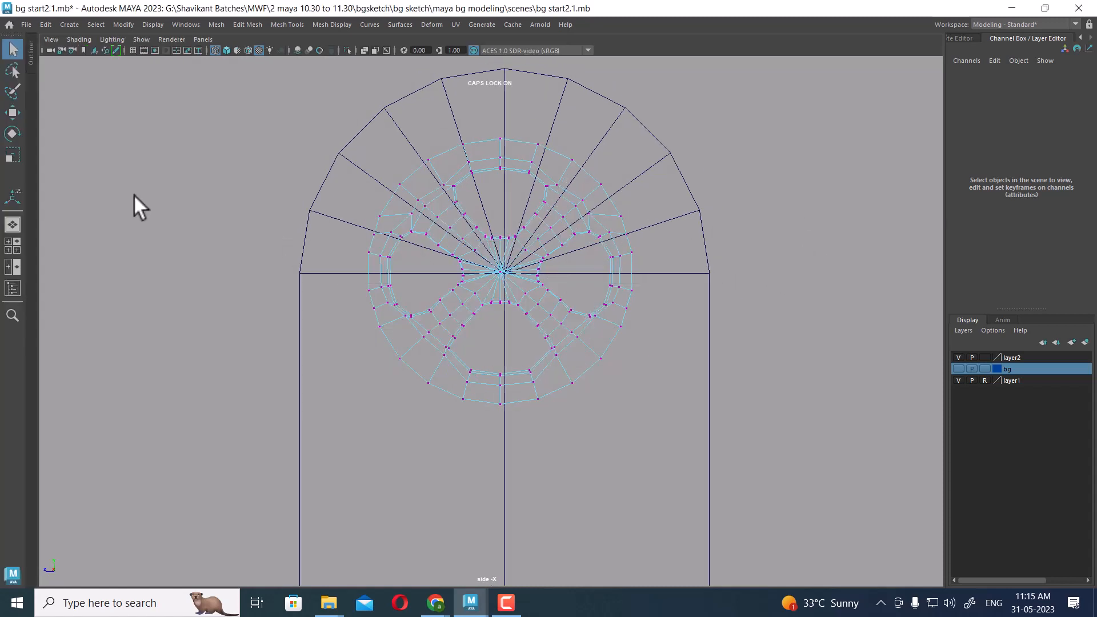
left_click(17, 69)
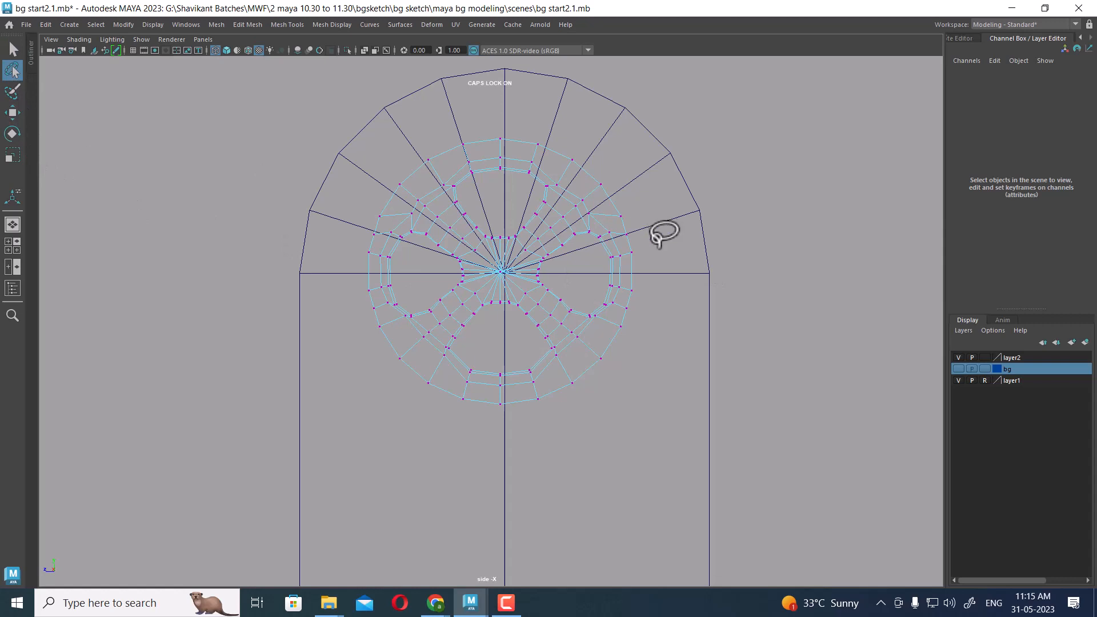
mouse_move(627, 274)
left_mouse_down()
mouse_move(625, 240)
mouse_move(590, 191)
mouse_move(511, 150)
mouse_move(411, 191)
mouse_move(374, 259)
mouse_move(381, 306)
mouse_move(459, 389)
mouse_move(534, 392)
mouse_move(581, 357)
mouse_move(604, 318)
mouse_move(632, 306)
left_mouse_up()
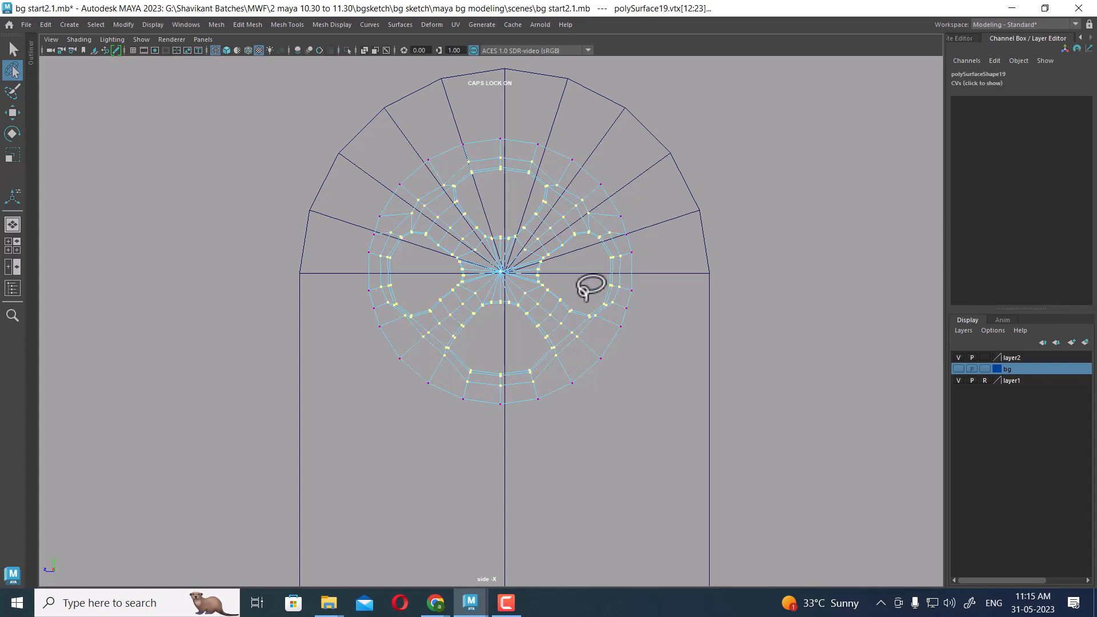
Convert the vertex selection to faces in the shaded perspective view and delete them, leaving only the frame's outer ring.
key("w")
key("5")
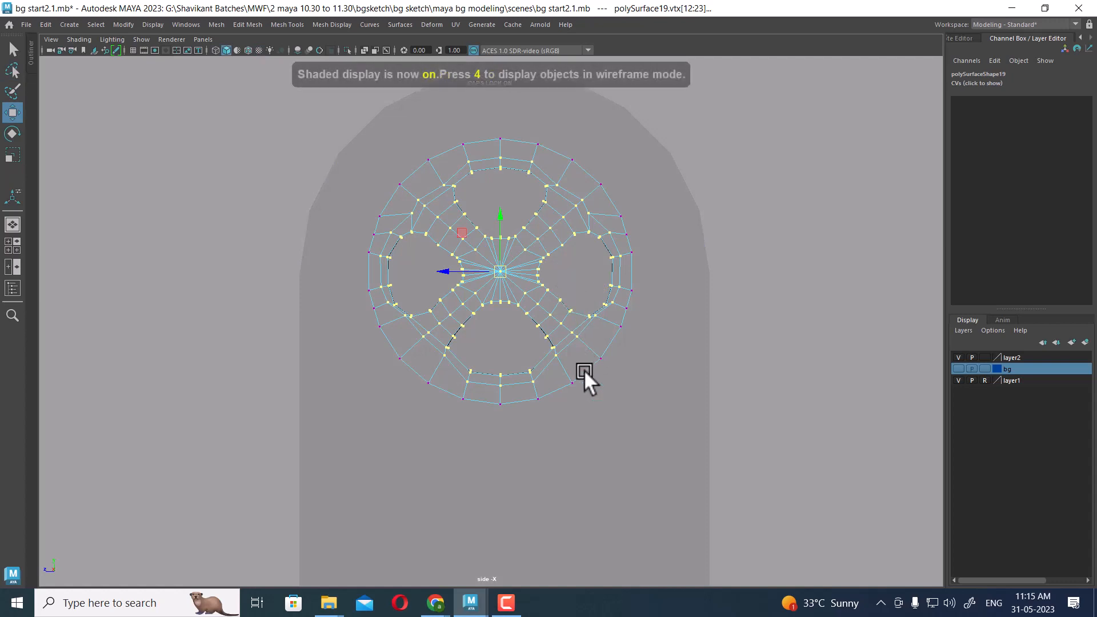
key("space")
left_click_drag(584, 370, 589, 330)
mouse_move(620, 289)
left_mouse_down("alt")
mouse_move(653, 271)
mouse_move(527, 232)
left_mouse_up("alt")
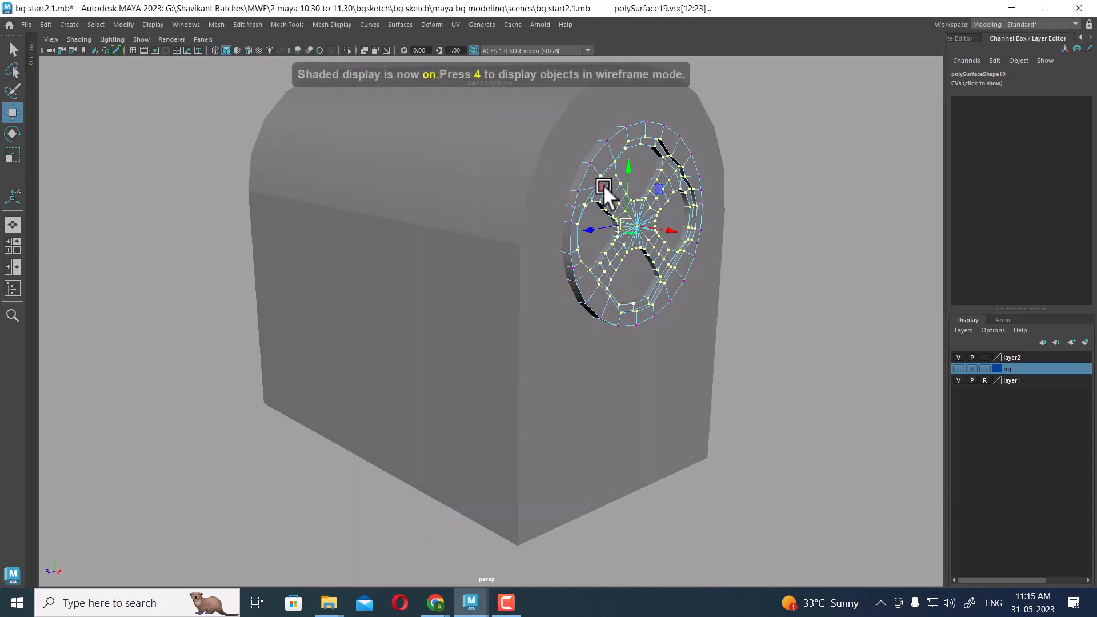
left_click_drag(604, 184, 566, 195, "alt")
right_click_drag(566, 196, 584, 213, "alt")
middle_click_drag(586, 200, 571, 225, "alt")
right_click_drag(569, 217, 572, 296, "ctrl")
key("Delete")
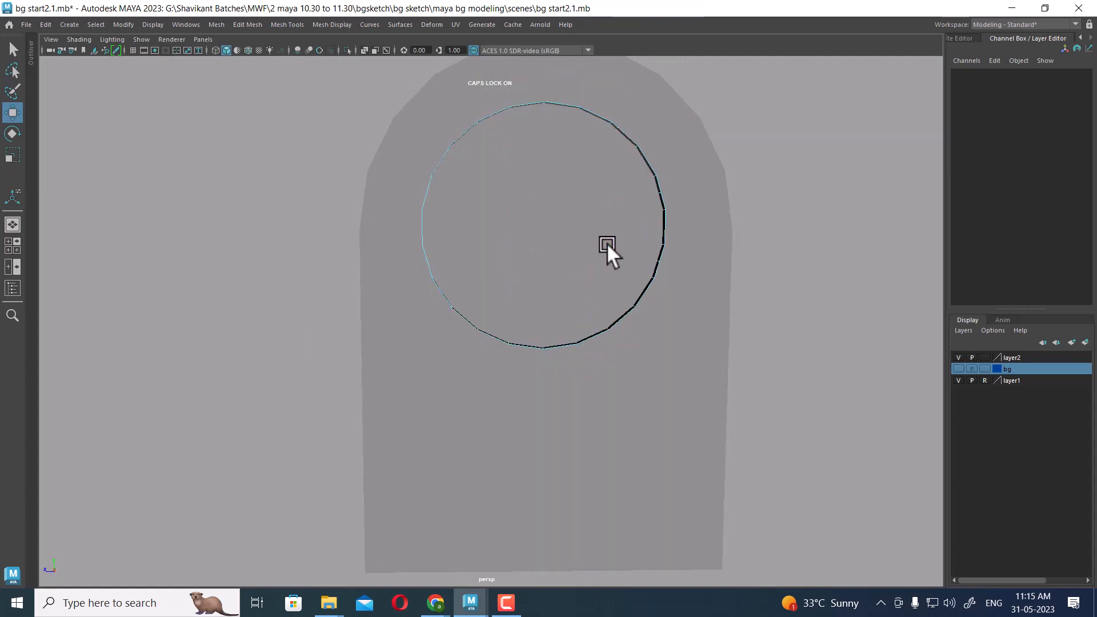
Select the remaining outer ring, hide all unselected objects and switch the ring to edge editing.
right_click_drag(648, 171, 707, 154)
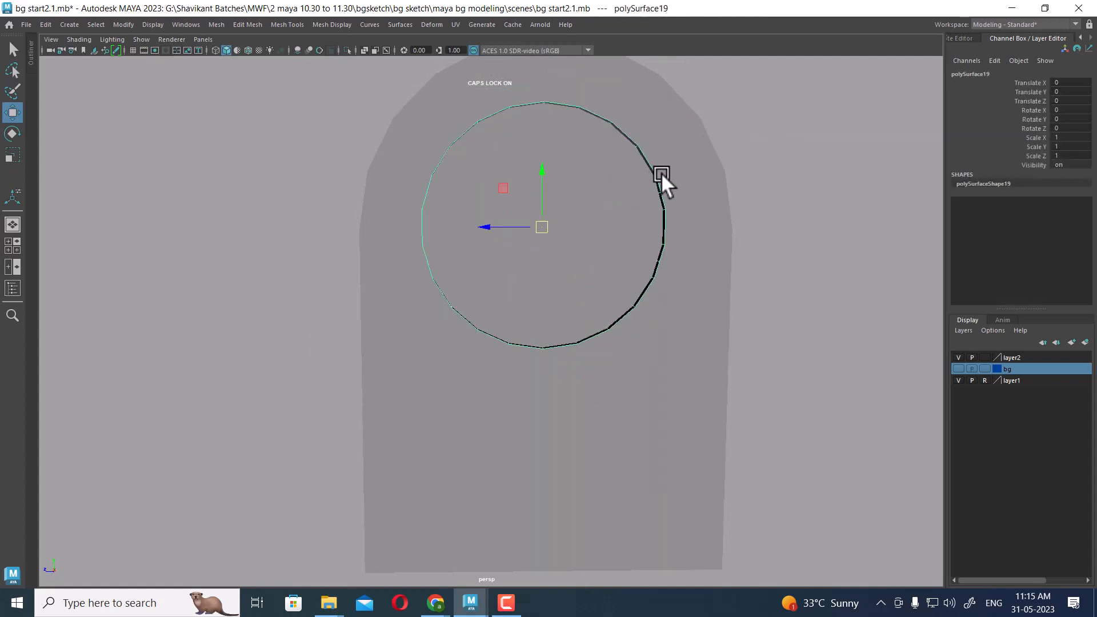
key("alt+h")
left_click_drag(660, 173, 718, 182, "alt")
right_click_drag(719, 181, 723, 157)
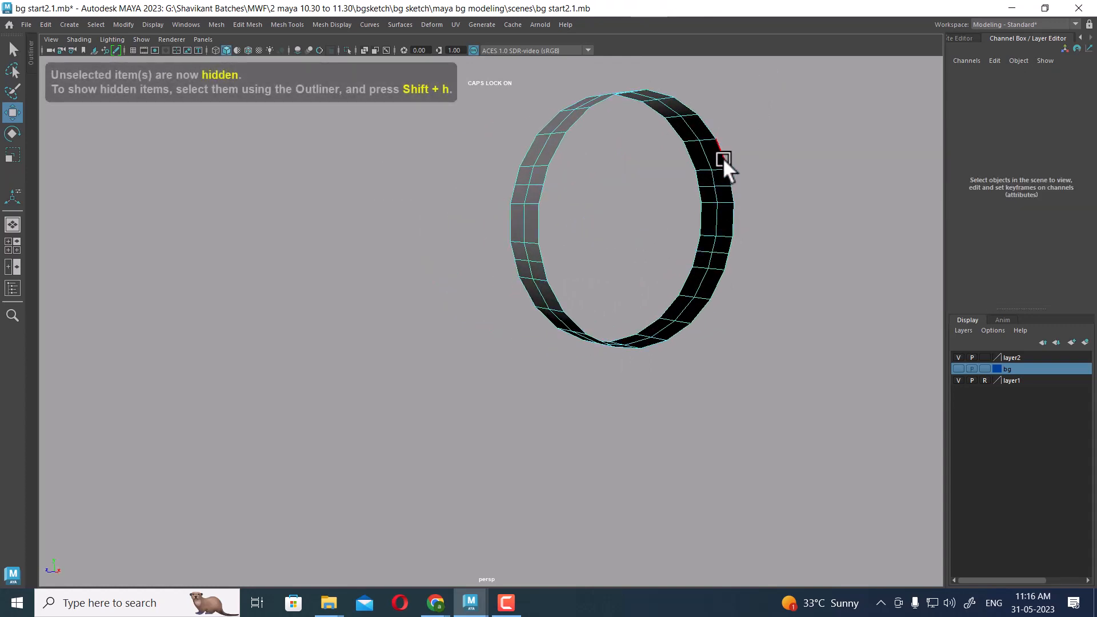
Cap the ring's front opening by extruding its border edge loop and merging the new vertices to the center.
double_click(722, 157)
right_click(775, 128, "shift")
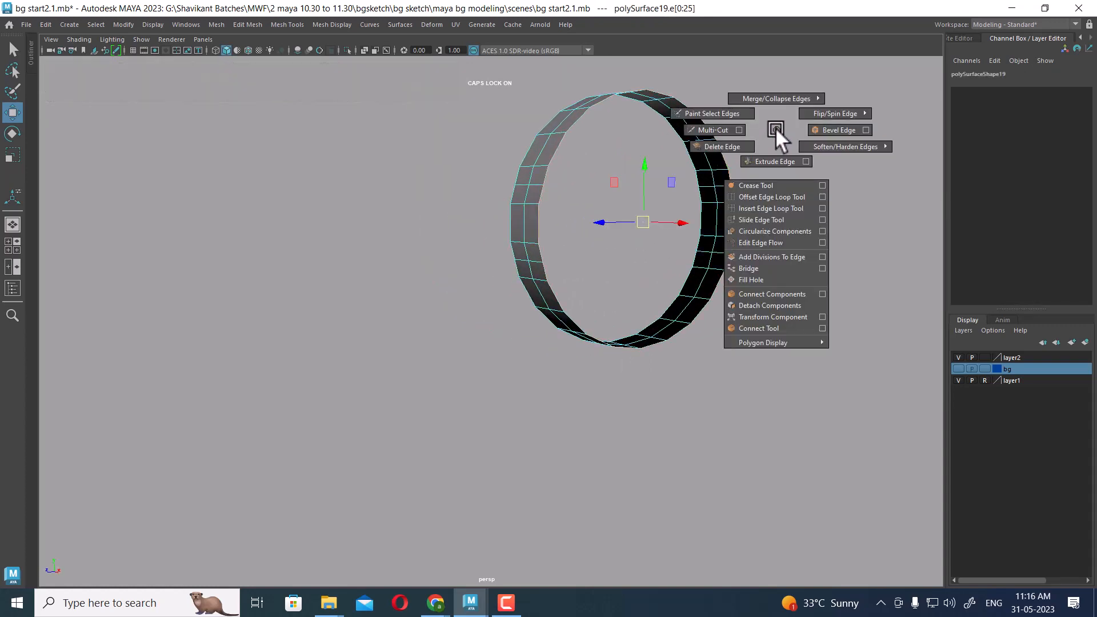
left_click(775, 161)
right_click_drag(811, 266, 811, 120, "shift")
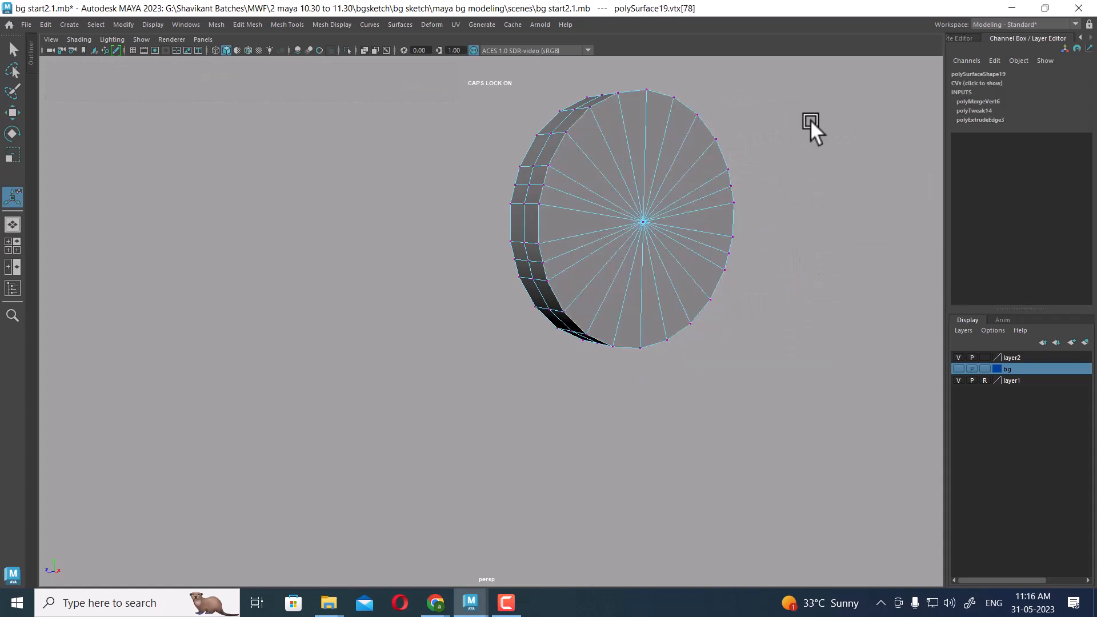
Try to merge the ring's back border edge loop to its center without extruding it, and undo the merge.
left_click_drag(811, 121, 608, 191, "alt")
key("q")
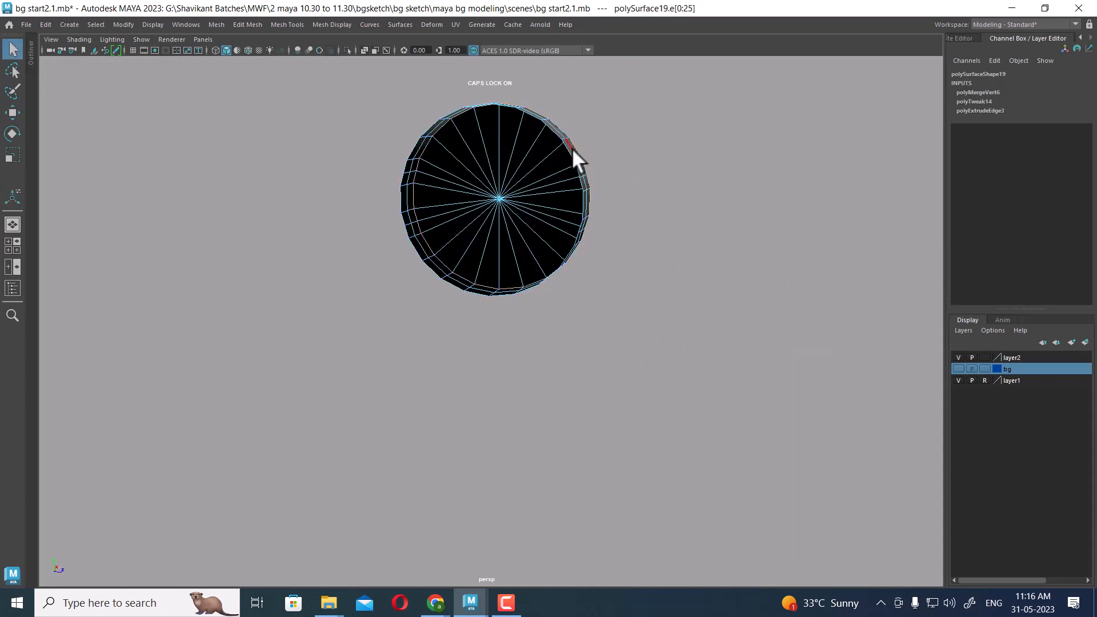
right_click_drag(715, 224, 705, 103, "shift")
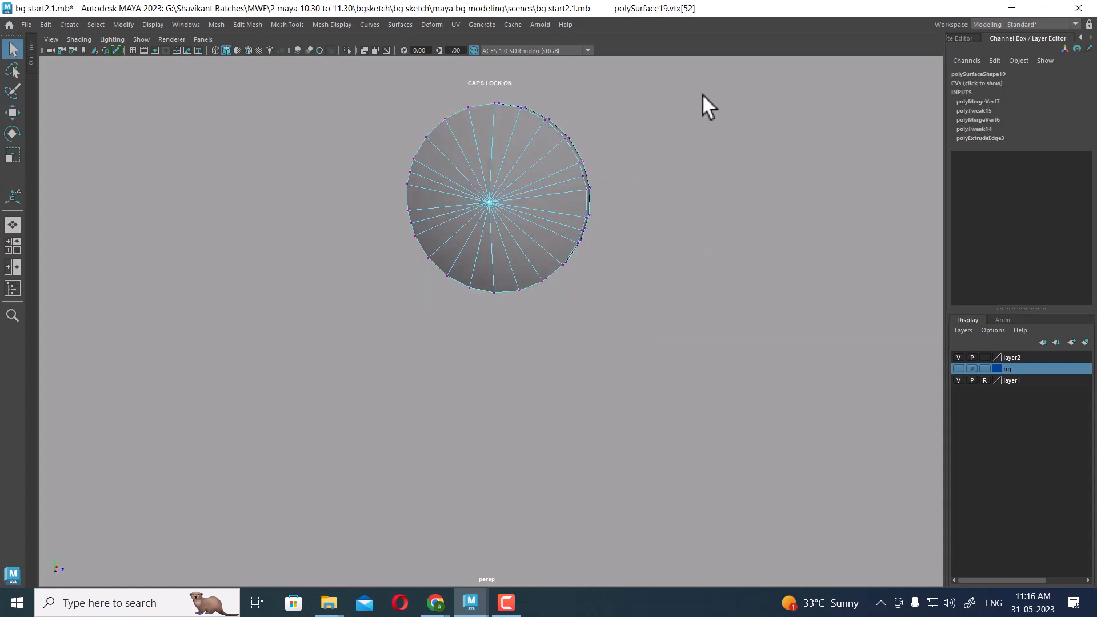
left_click_drag(701, 93, 703, 280, "alt")
key("ctrl+z")
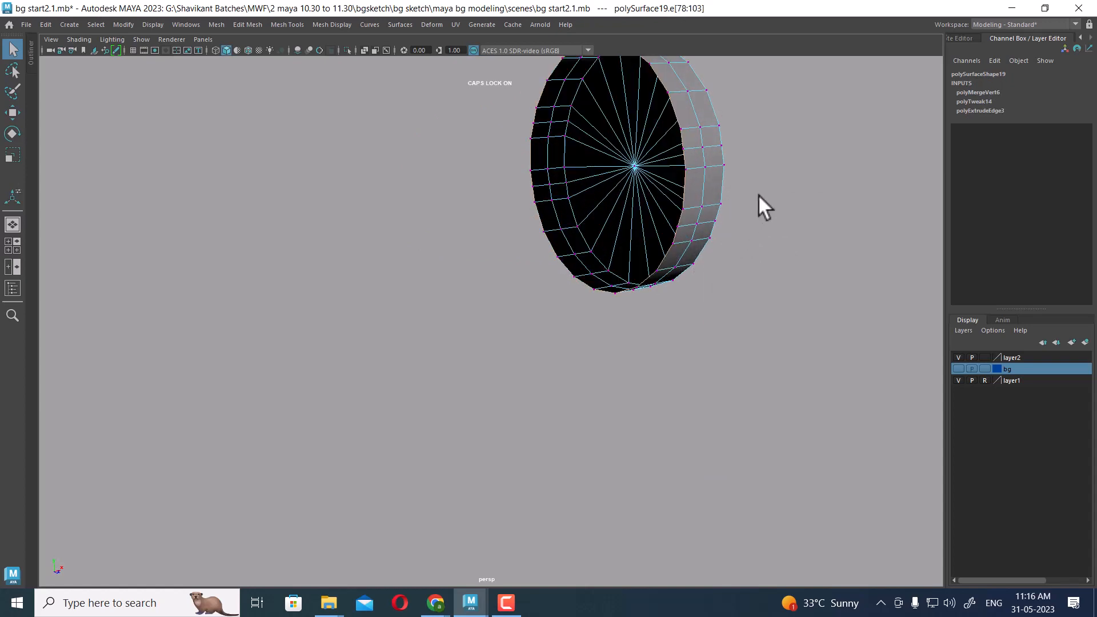
Cap the ring's back opening by extruding its border edges and merging them to the center, and return to object mode.
right_click_drag(758, 195, 758, 234, "shift")
right_click_drag(774, 164, 764, 66, "shift")
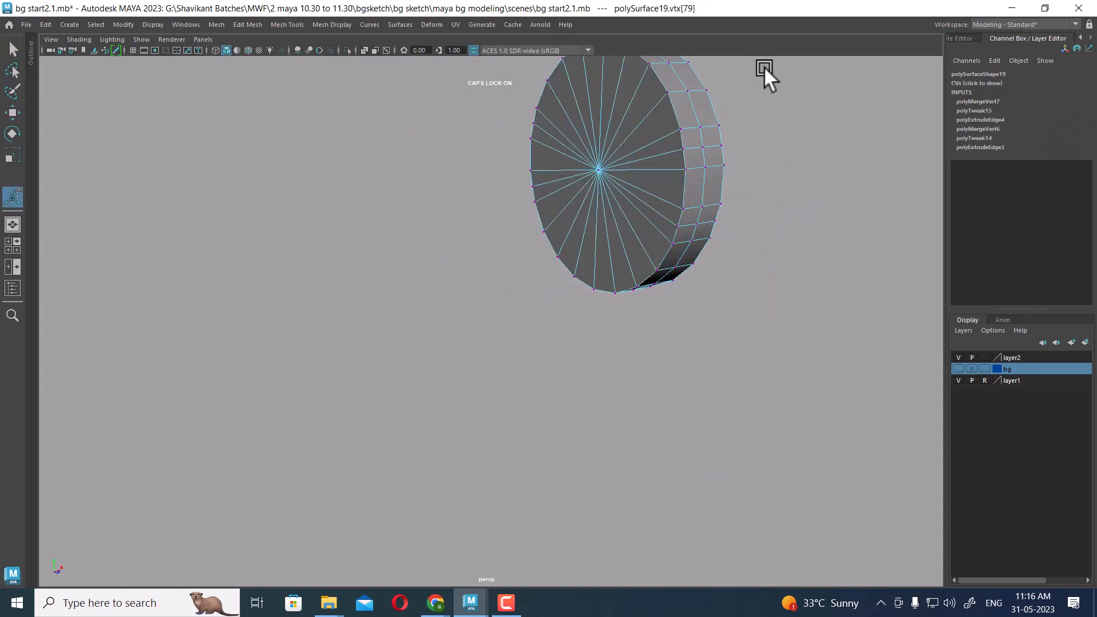
key("q")
right_click_drag(642, 133, 679, 97)
left_click(740, 131)
Stretch the capped disc into a cylinder by scaling it along X to about 8.6.
left_click(658, 168)
left_click_drag(657, 168, 622, 217, "alt")
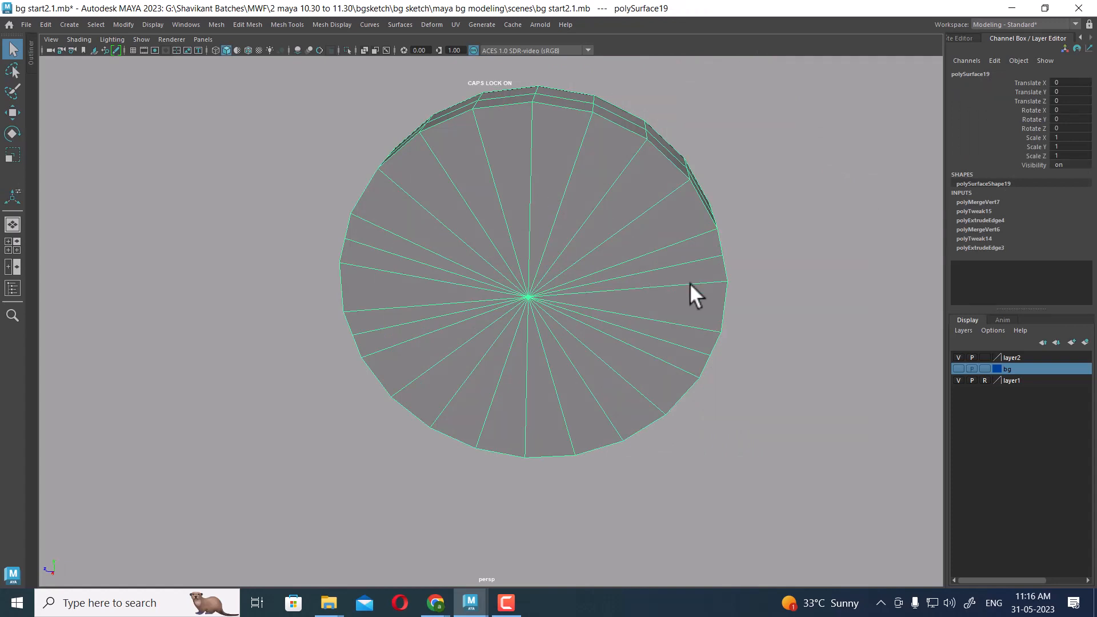
right_click_drag(690, 283, 527, 309, "alt")
left_click_drag(527, 309, 577, 333, "alt")
right_click_drag(578, 332, 705, 387, "alt")
left_click(709, 388)
left_click(637, 289)
right_click_drag(639, 288, 634, 321, "alt")
key("r")
left_click_drag(642, 326, 693, 336, "alt")
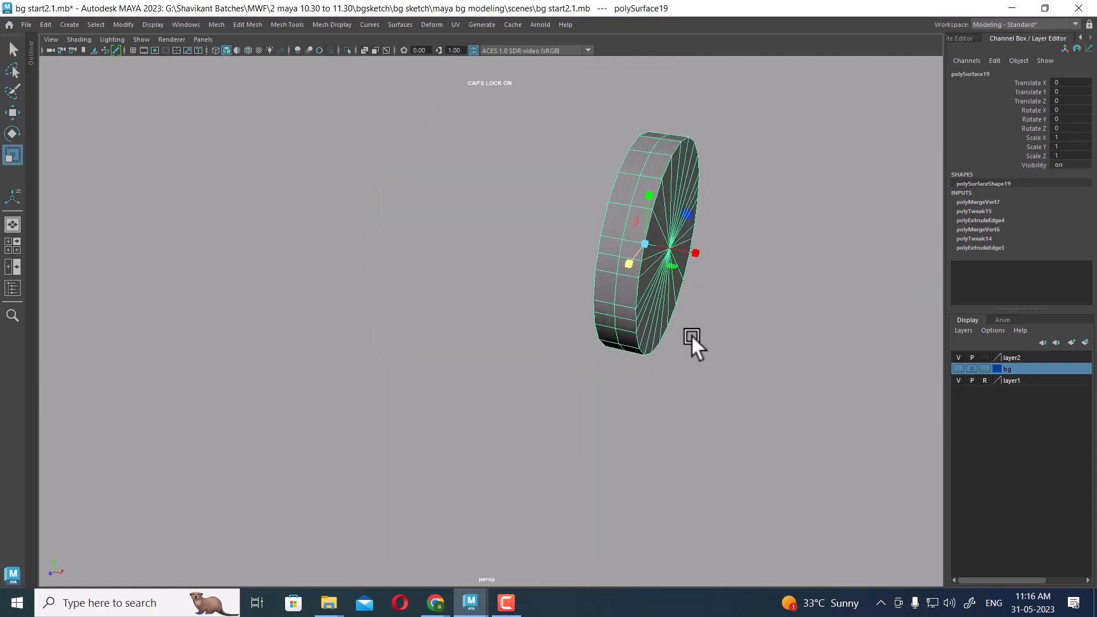
left_click_drag(688, 251, 1063, 320)
right_click_drag(722, 341, 633, 282, "alt")
Bring back the arched wall block and stretch the cylinder along X to a scale of about 67.1, passing through the wall.
key("ctrl+1")
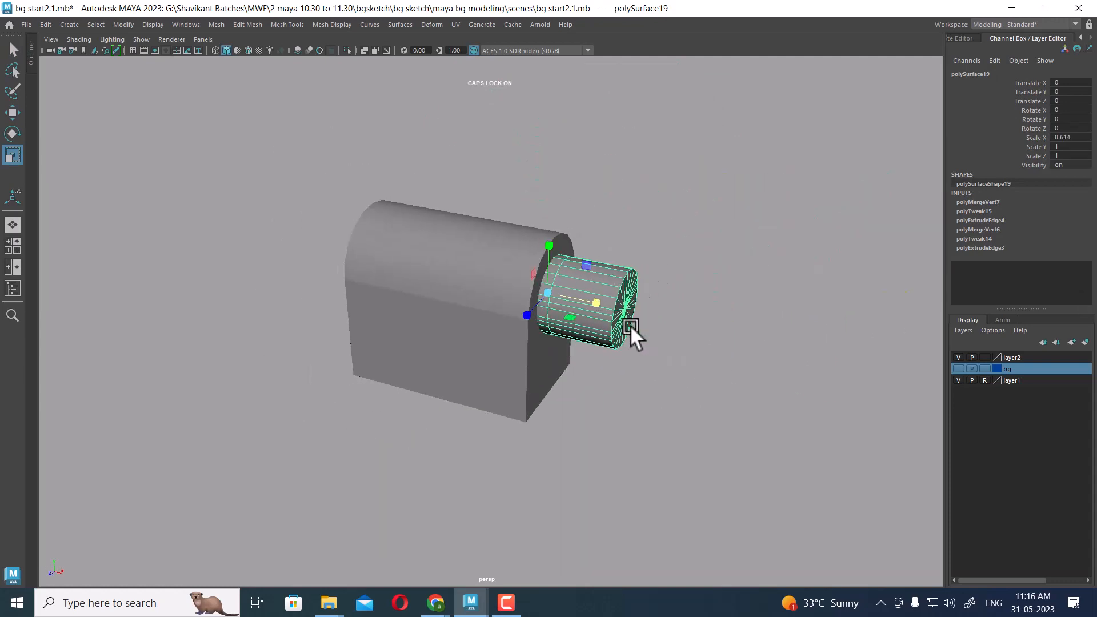
key("w")
key("r")
left_click_drag(597, 302, 929, 359)
left_click_drag(632, 379, 607, 384, "alt")
right_click_drag(608, 385, 647, 392, "alt")
left_click(648, 392)
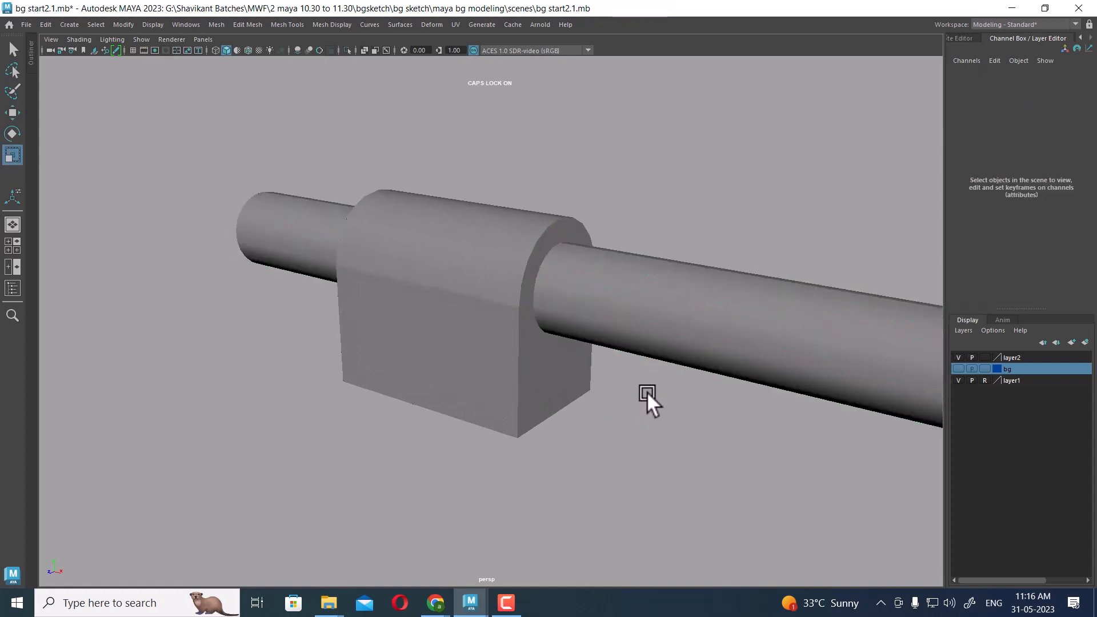
Select the arched wall block and the cylinder, and cut the round hole with a Boolean Difference (A - B).
left_click(560, 378)
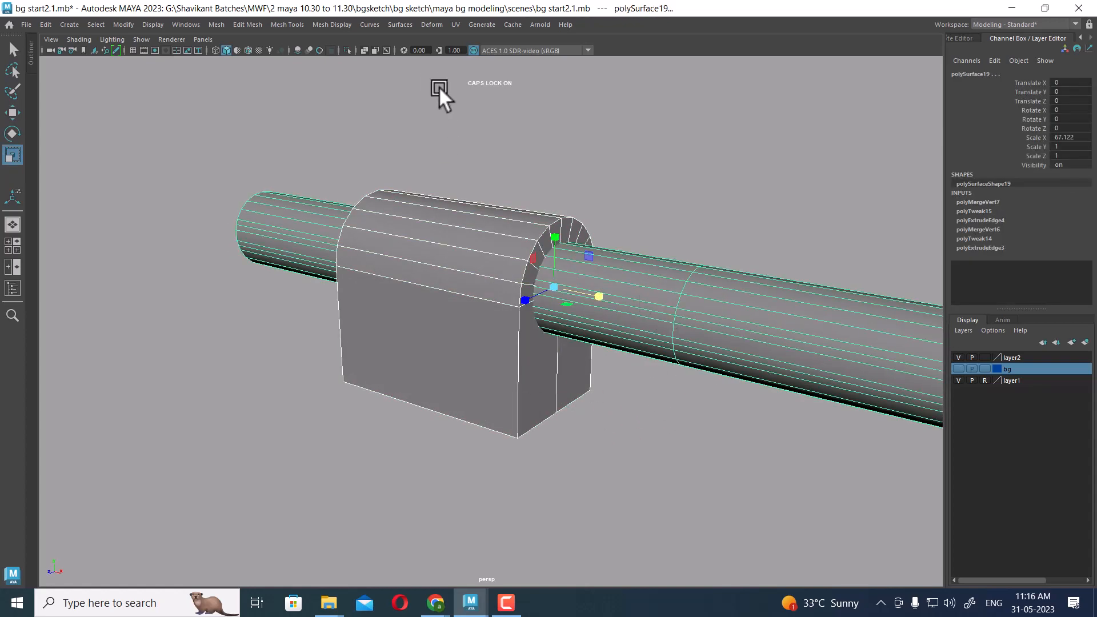
left_click(279, 26)
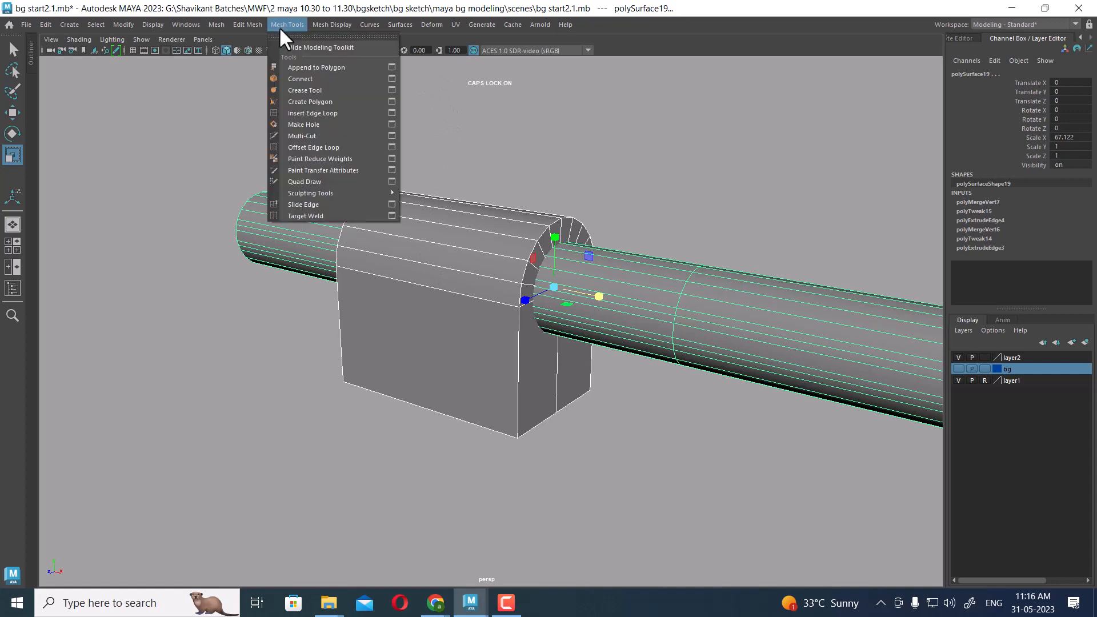
mouse_move(250, 24)
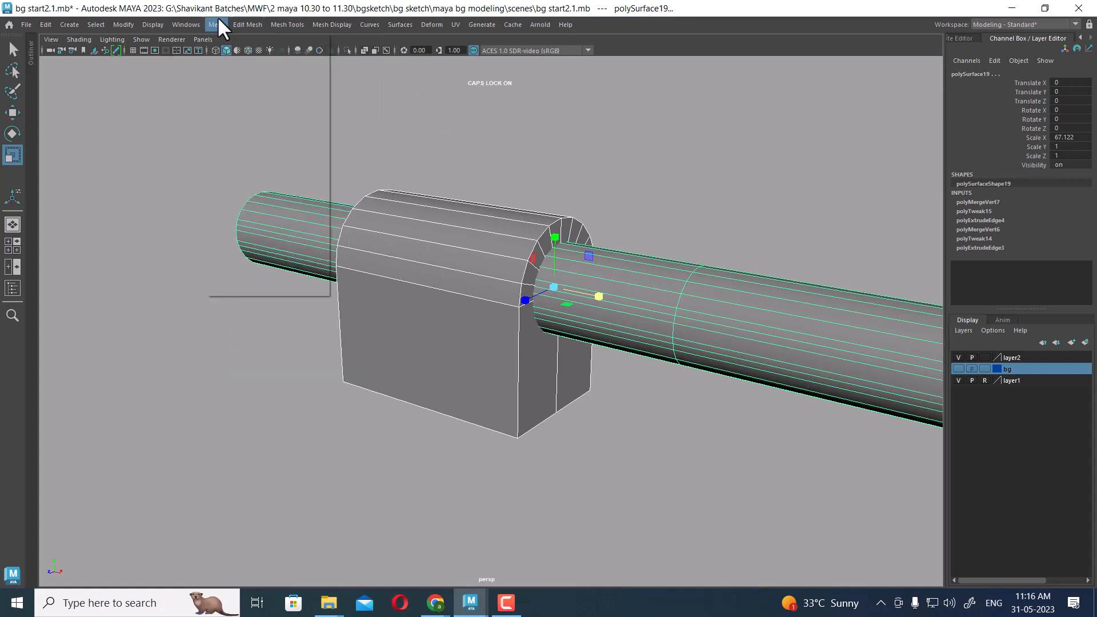
mouse_move(217, 23)
mouse_move(246, 55)
left_click(364, 42)
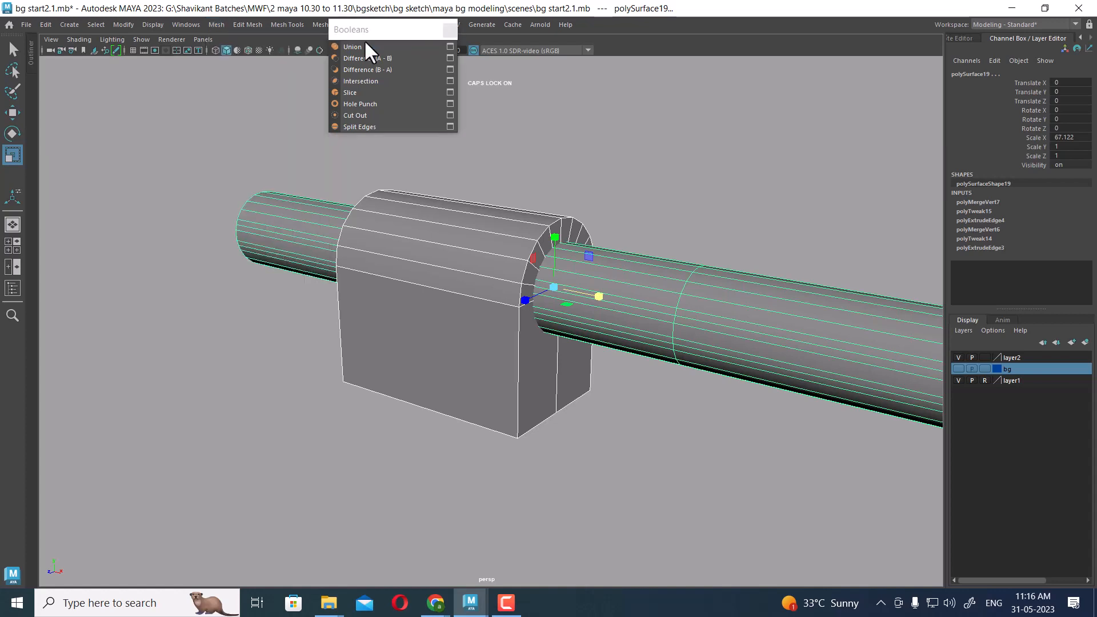
left_click(384, 59)
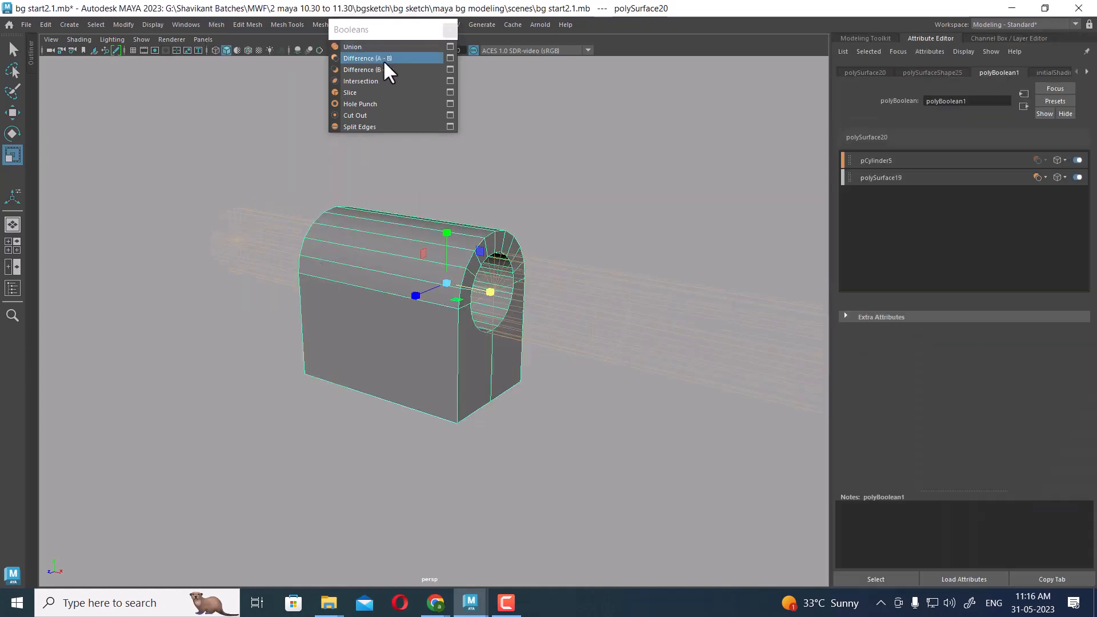
left_click_drag(619, 349, 584, 341, "alt")
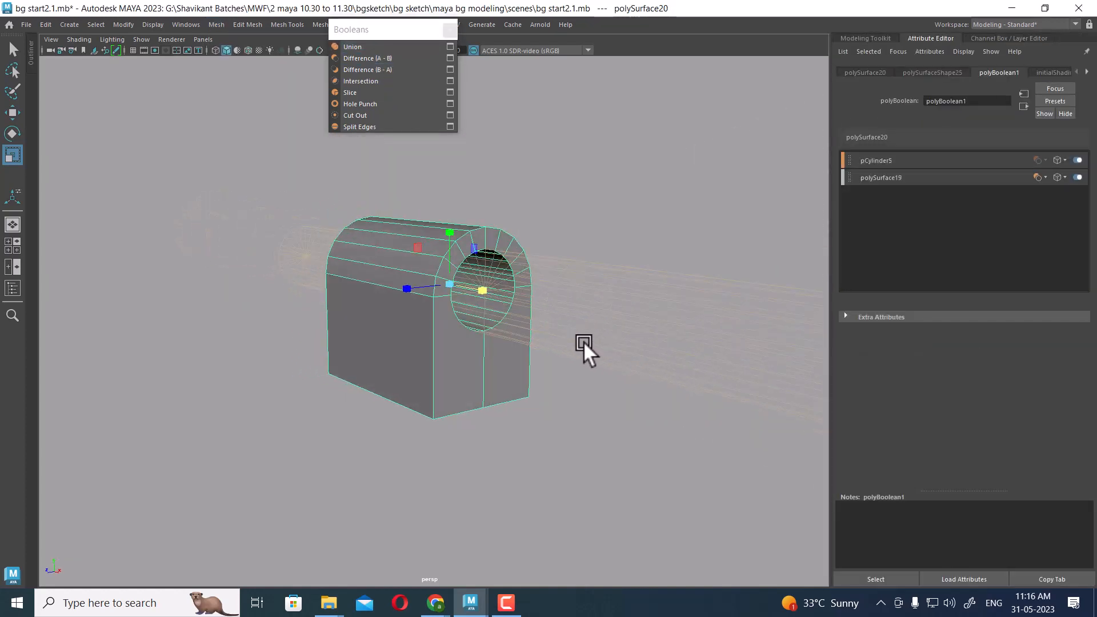
Preview the Boolean's cylinder operand as Shaded and return its display to Wireframe.
left_click(1064, 159)
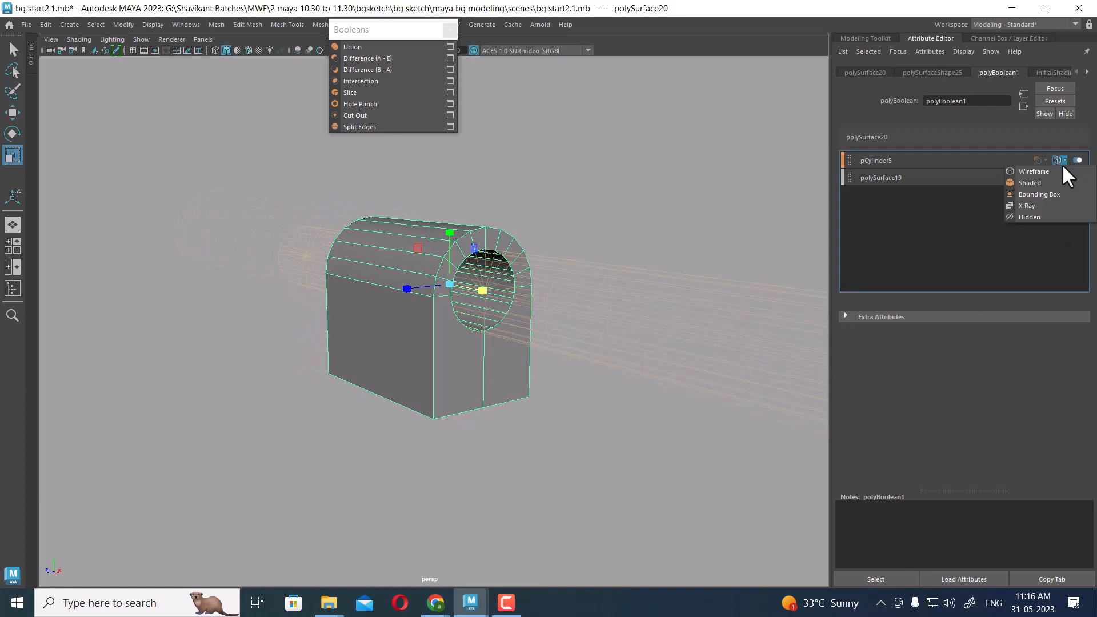
left_click(1059, 183)
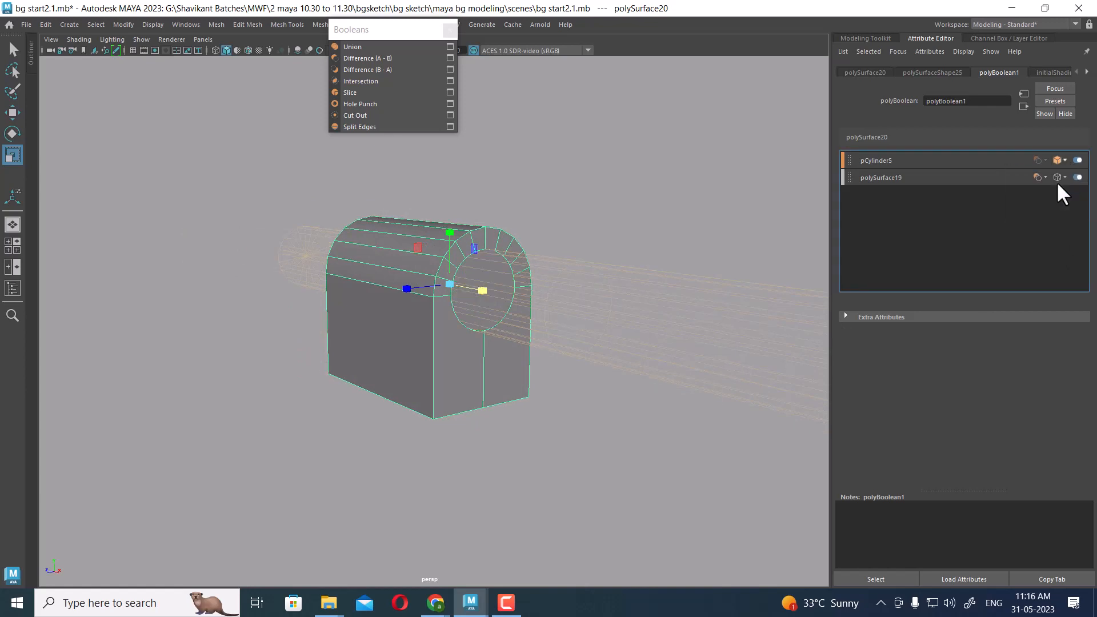
left_click(1064, 160)
left_click(1062, 170)
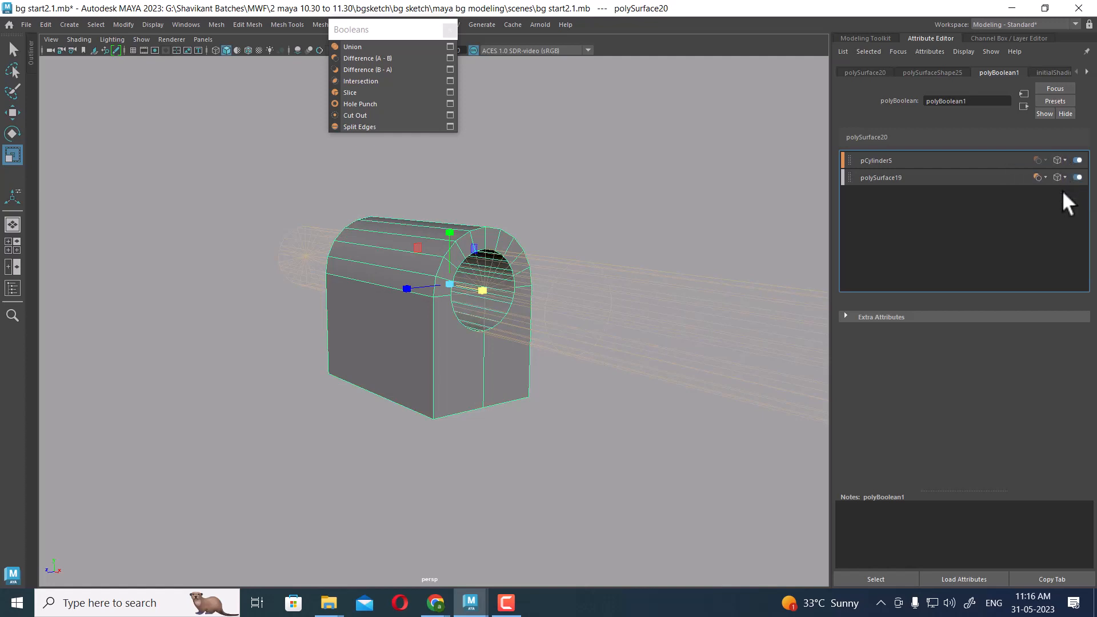
Try the Union, Difference (A-B), Difference (B-A), Intersection and Slice operations on the second operand of the wall's Boolean.
left_click(1064, 177)
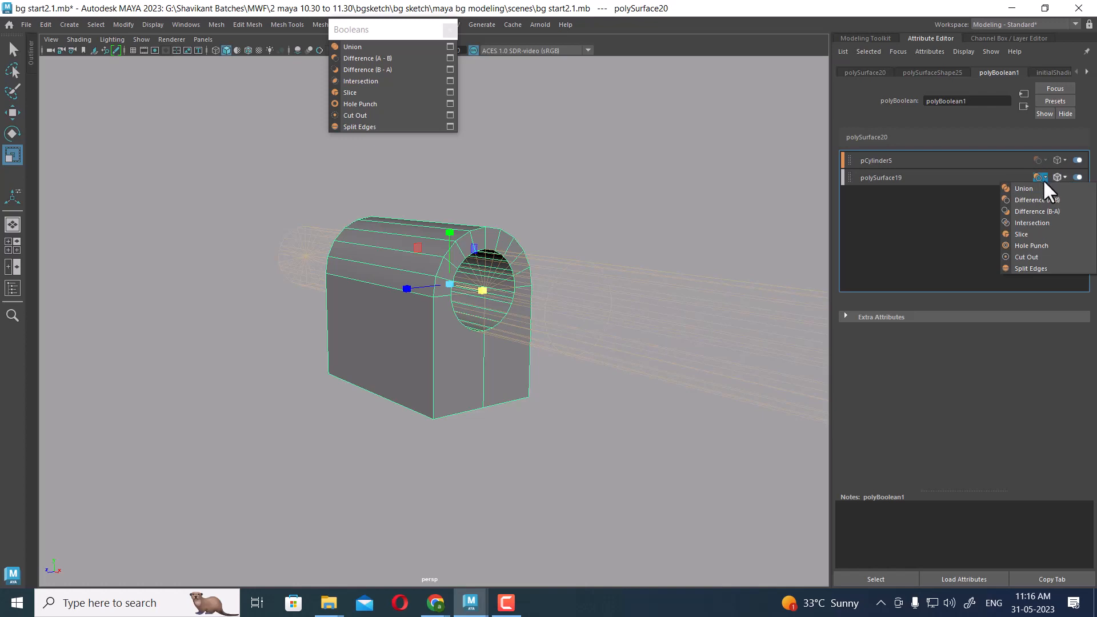
left_click(1042, 192)
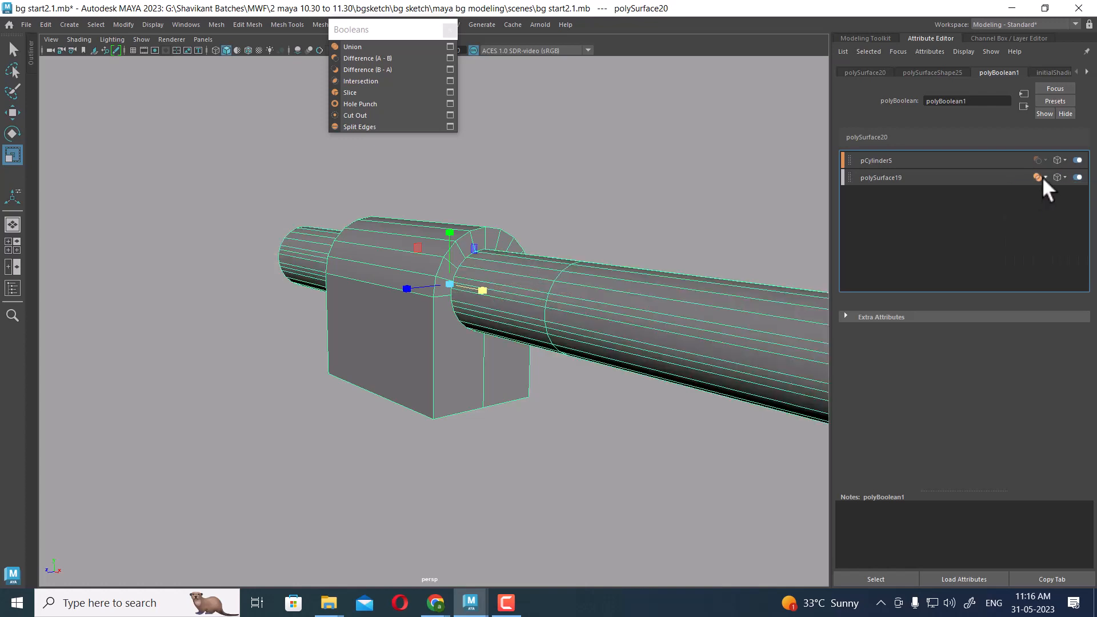
left_click(1043, 177)
left_click(1040, 195)
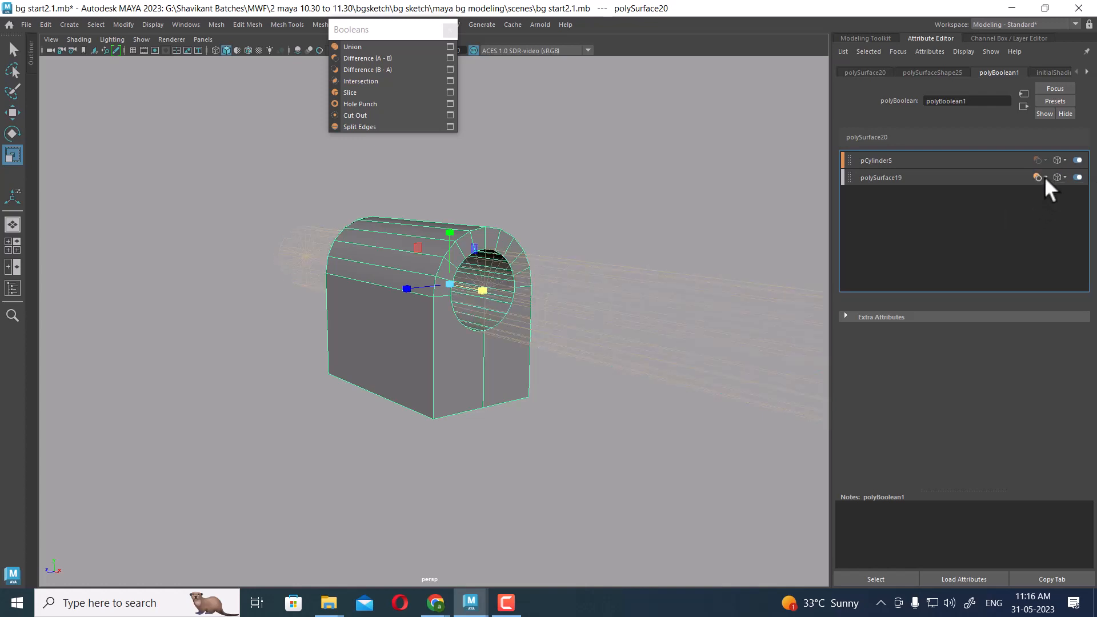
left_click(1043, 177)
left_click(1046, 210)
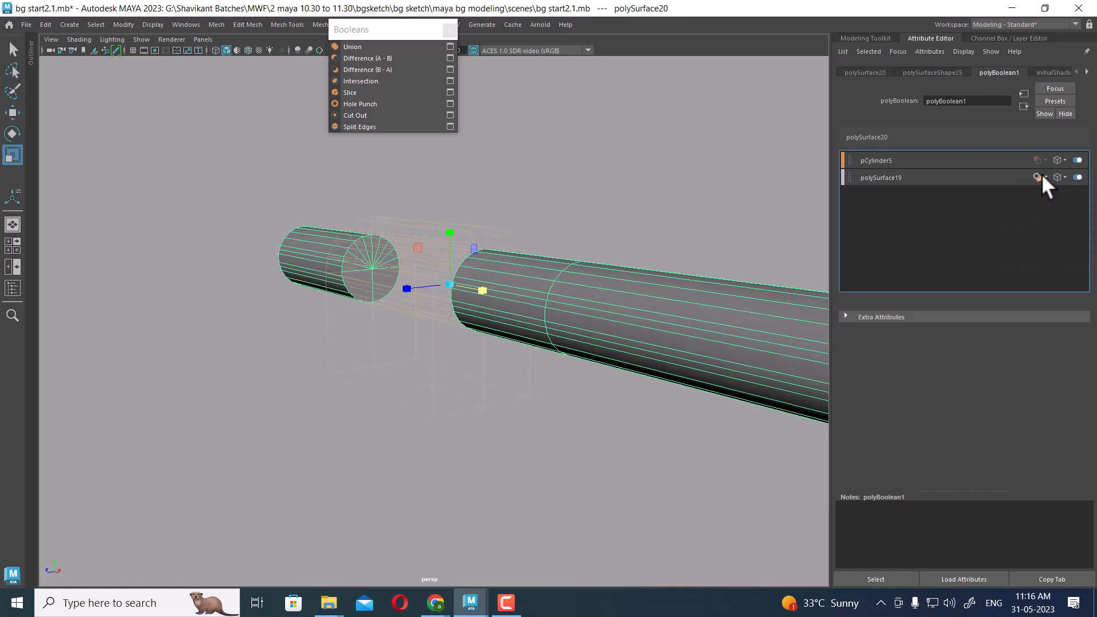
left_click(1041, 177)
left_click(1040, 222)
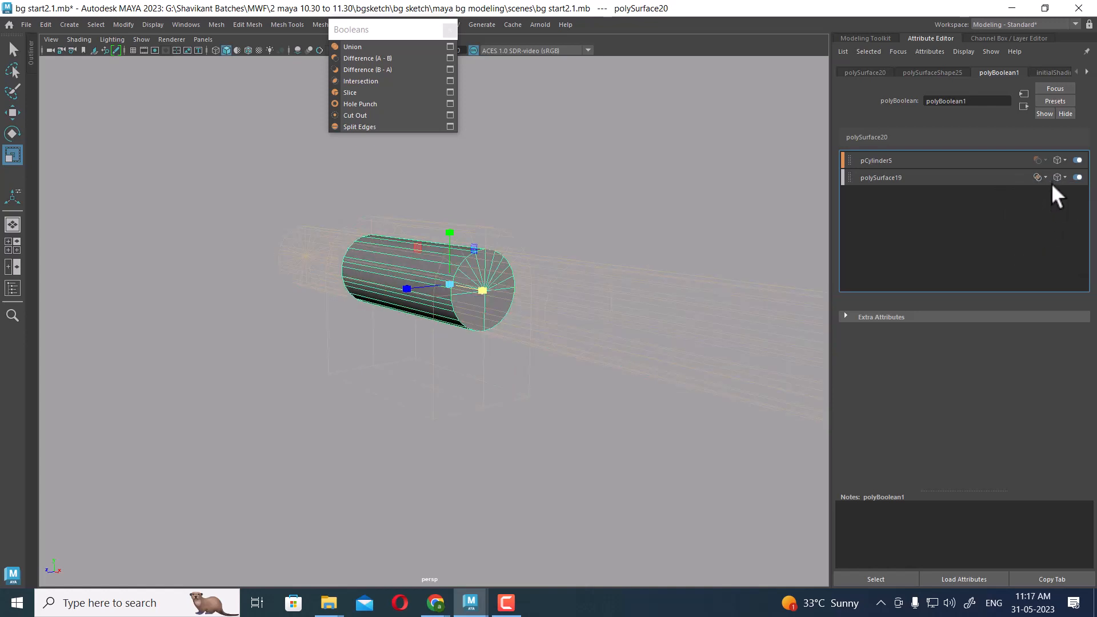
left_click(1045, 177)
left_click(1040, 234)
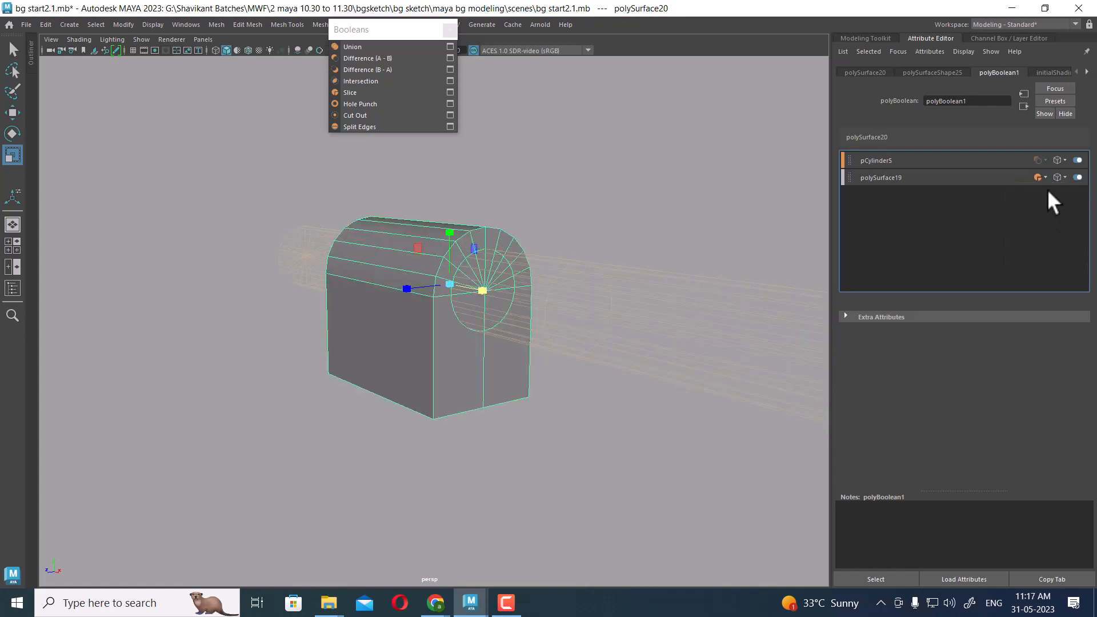
left_click_drag(514, 261, 447, 243, "alt")
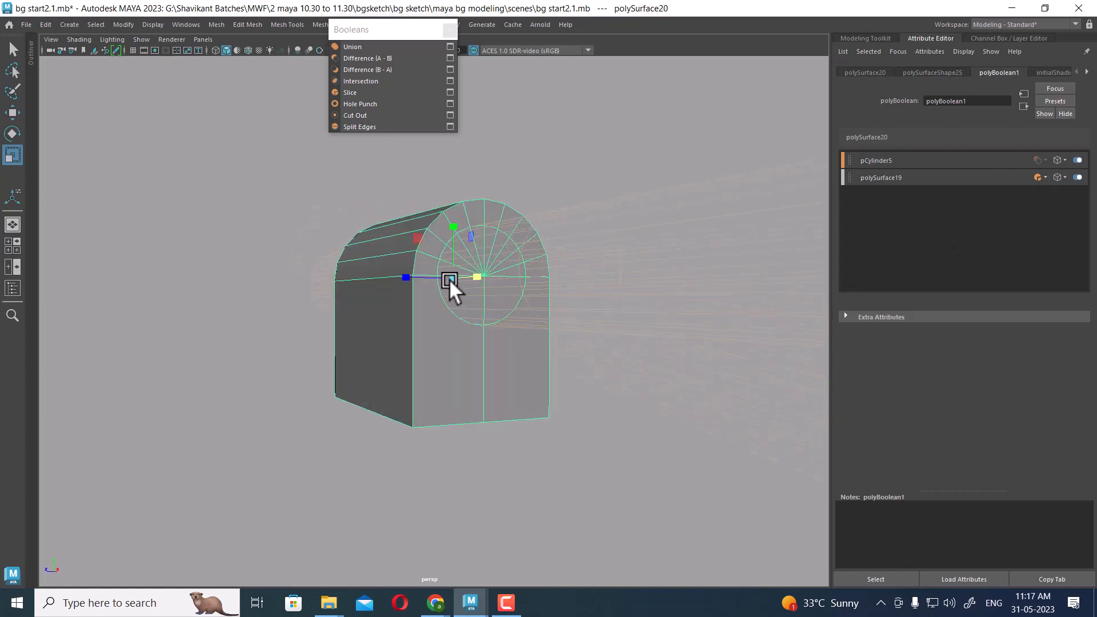
left_click_drag(450, 279, 454, 223, "alt")
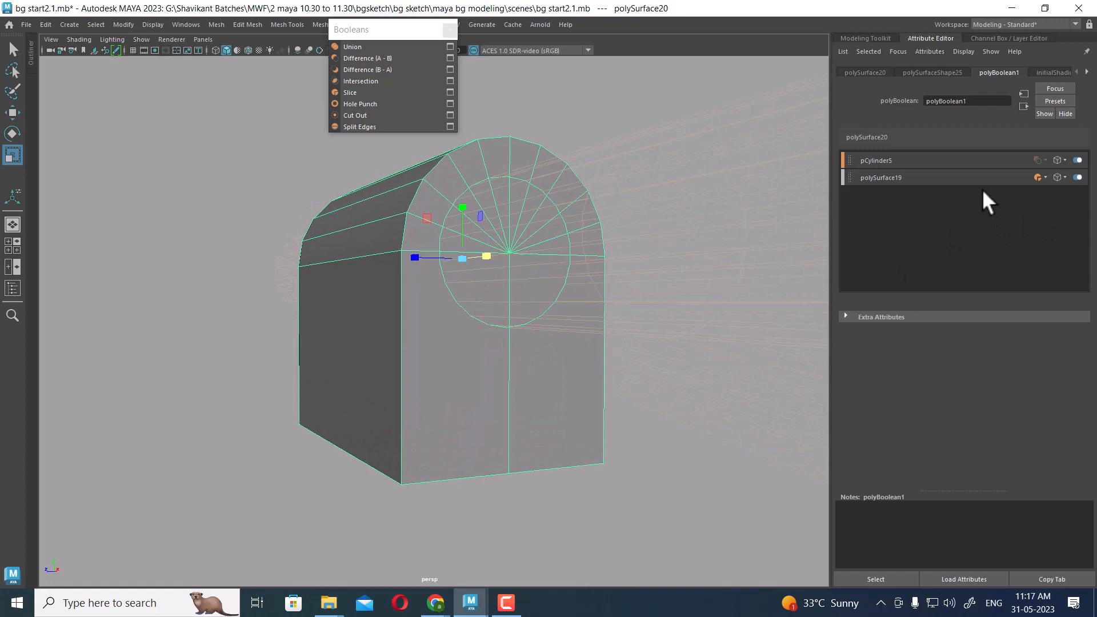
Try the Hole Punch, Cut Out and Split Edges operations on the wall's Boolean.
left_click(1040, 178)
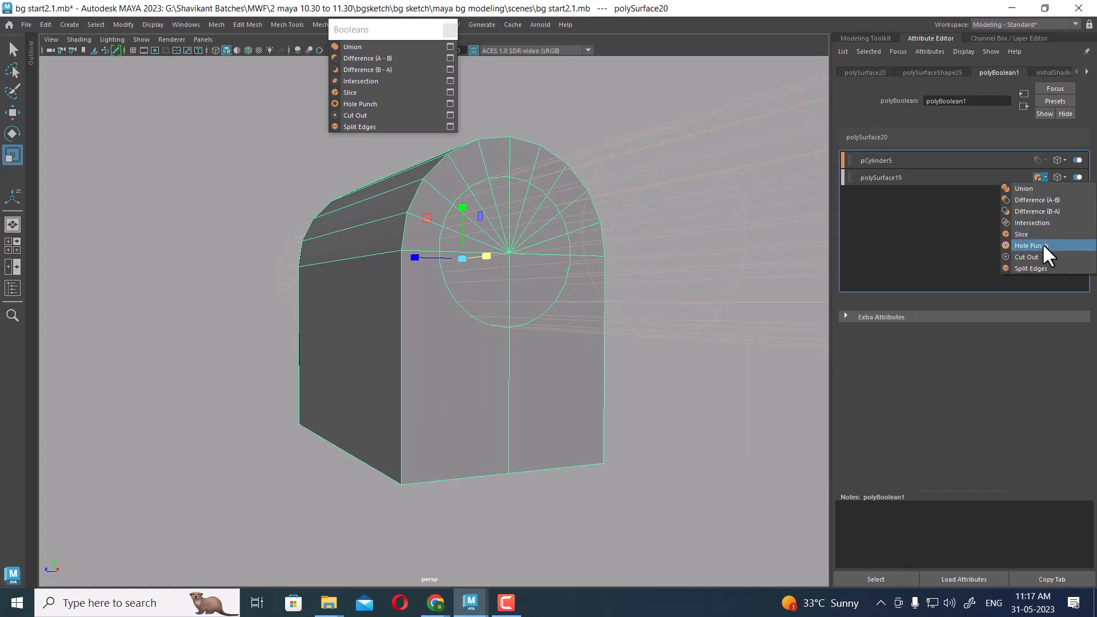
left_click(1045, 249)
left_click_drag(761, 322, 704, 260, "alt")
left_click(1043, 177)
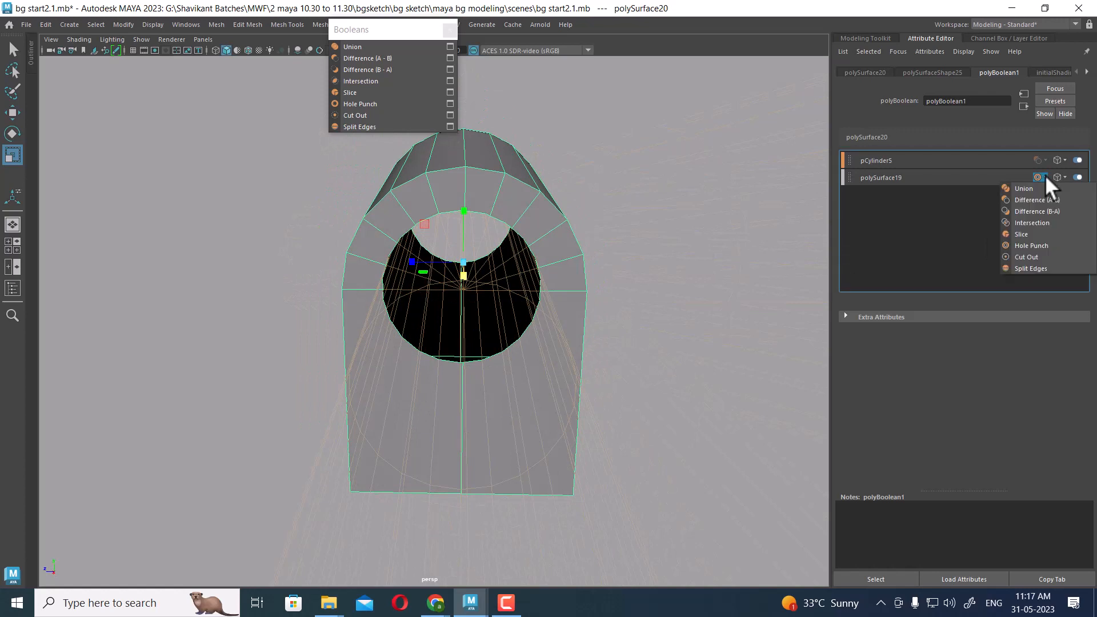
left_click(1053, 247)
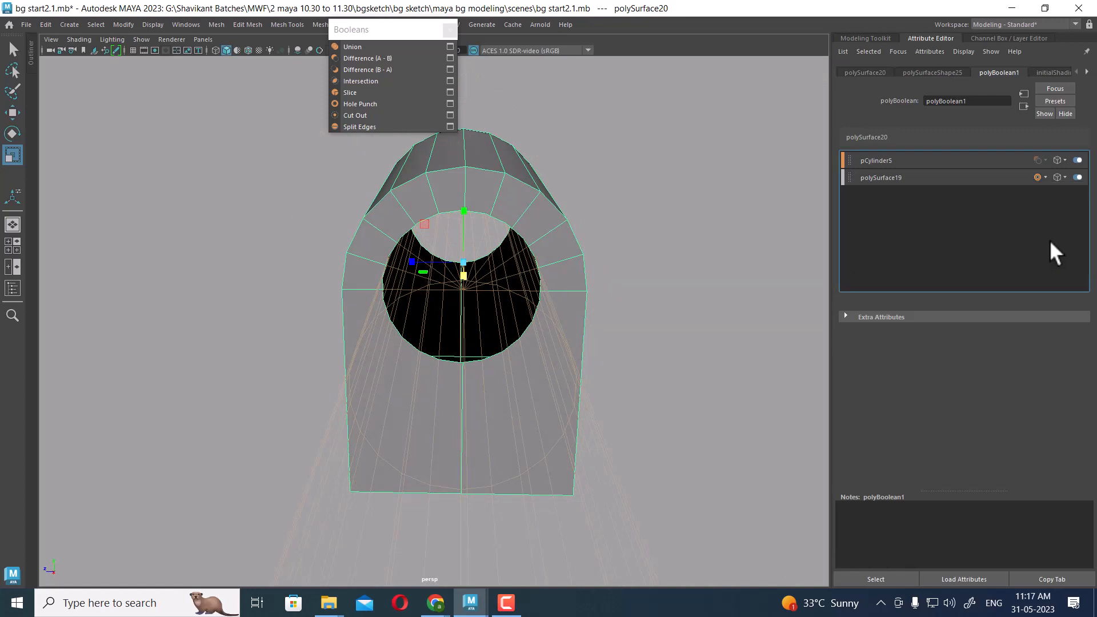
left_click(1045, 176)
left_click(1042, 257)
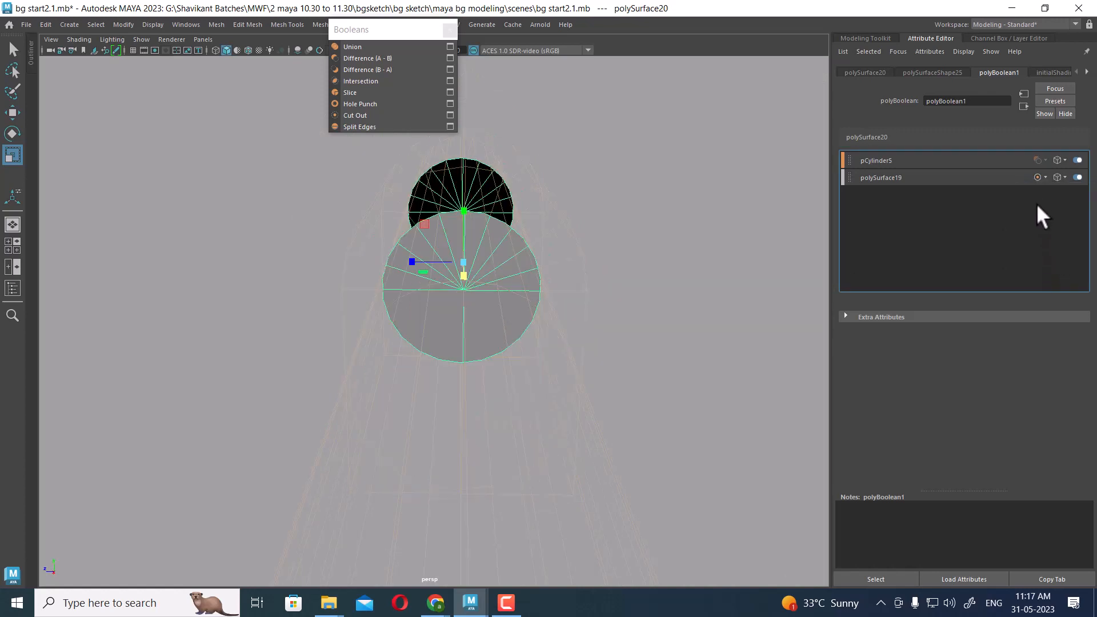
left_click(1040, 177)
left_click(1039, 269)
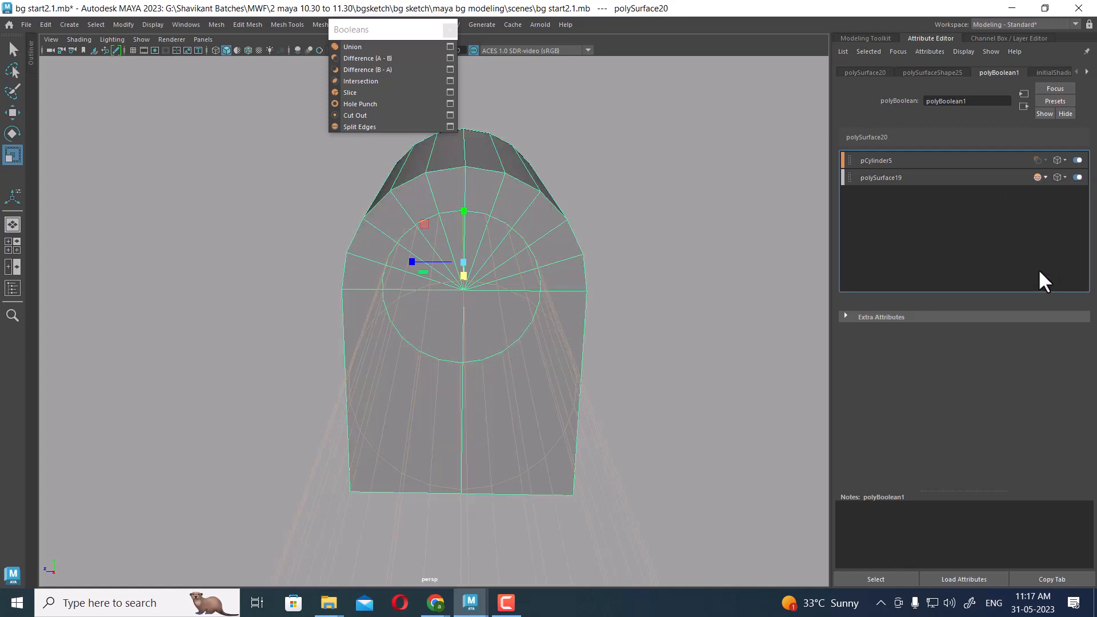
Compare Difference (A-B) with Slice as the Boolean operation for the arched wall block.
left_click(1044, 176)
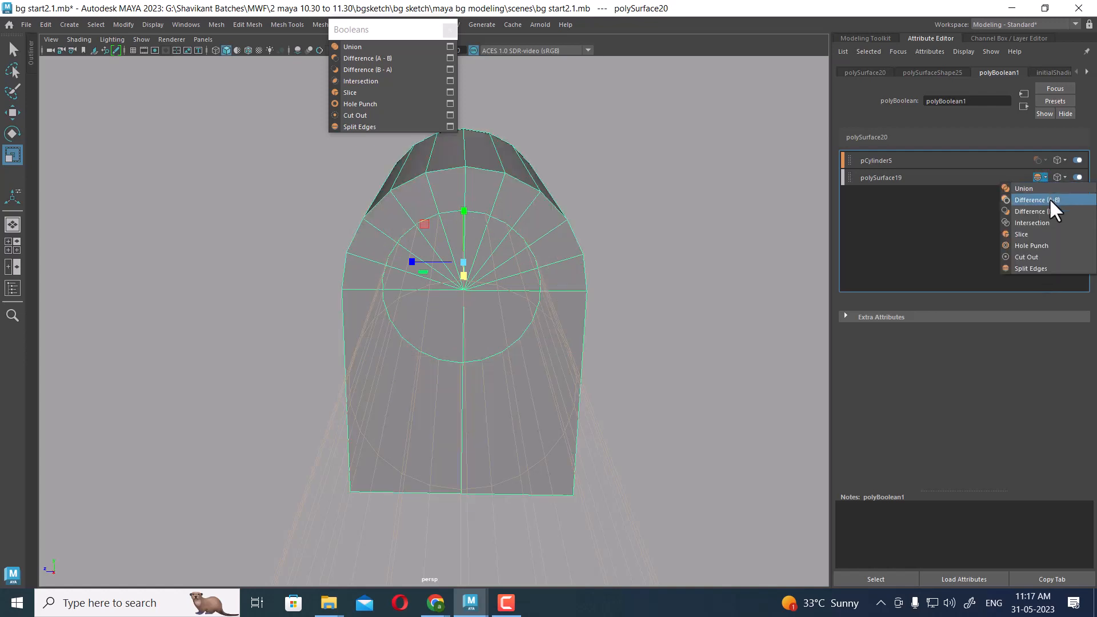
left_click(1049, 198)
left_click_drag(529, 389, 557, 370, "alt")
scroll(558, 369, "up", 2)
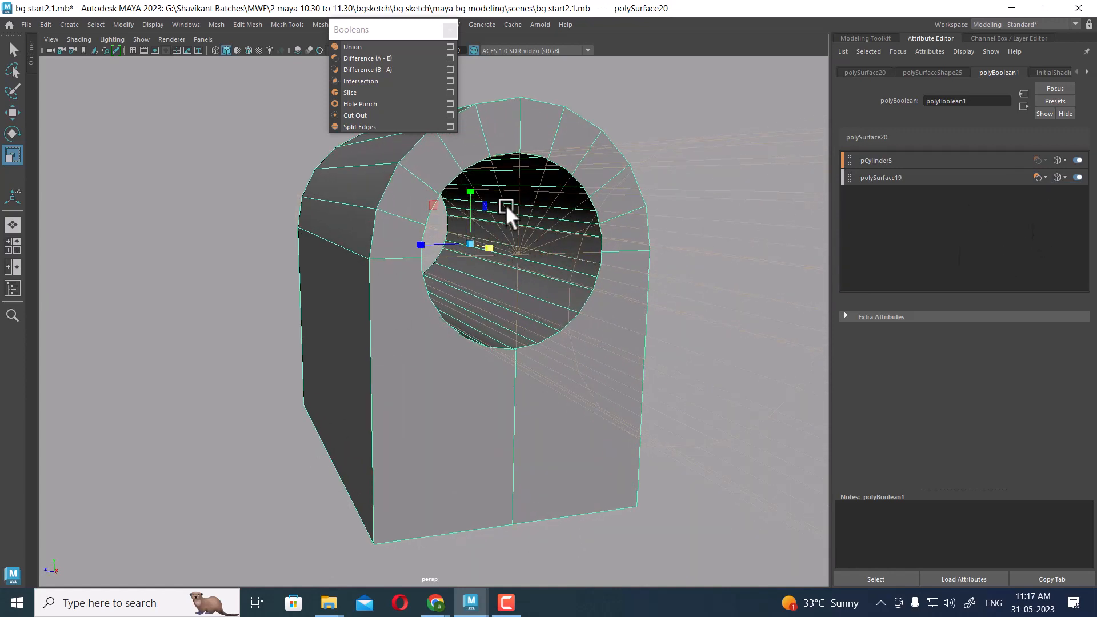
left_click(1043, 178)
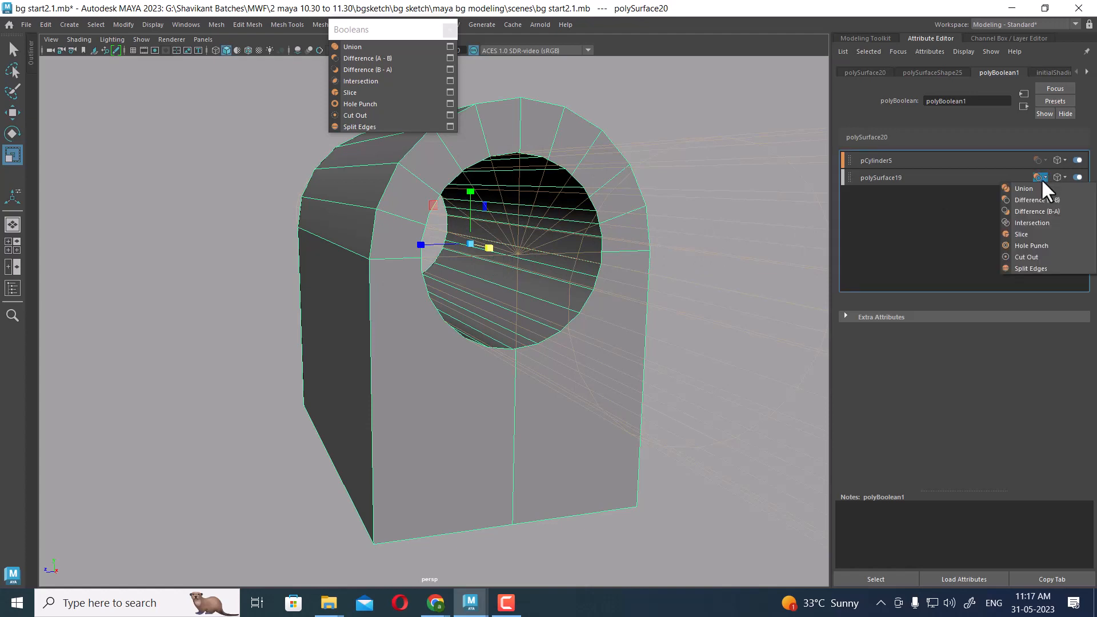
left_click(1032, 233)
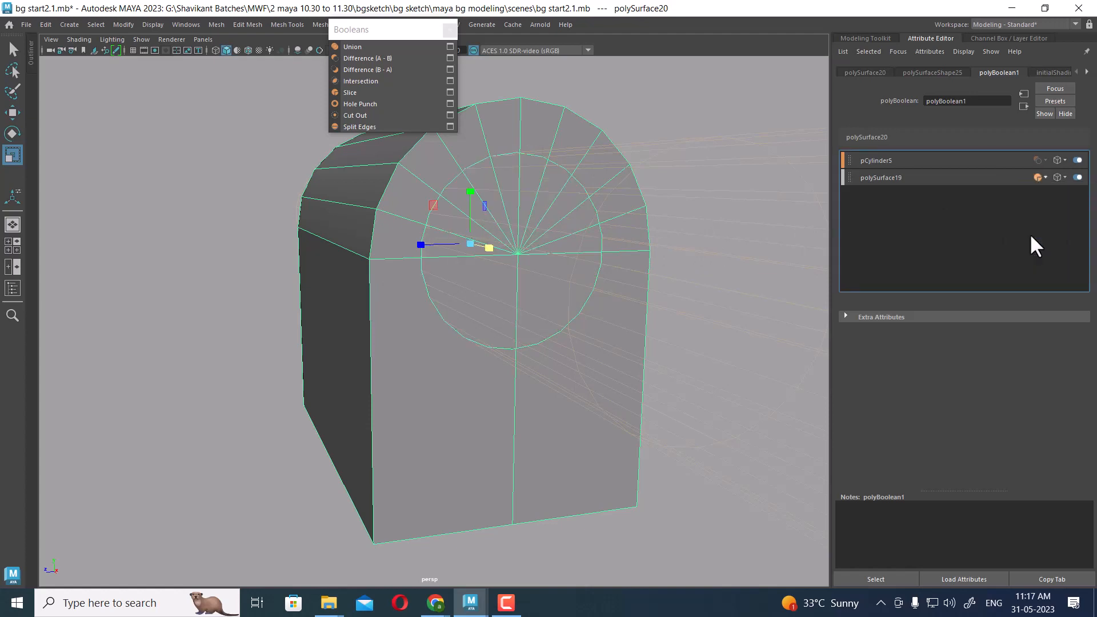
Set the wall's Boolean operation to Hole Punch and inspect the opening.
left_click(1045, 178)
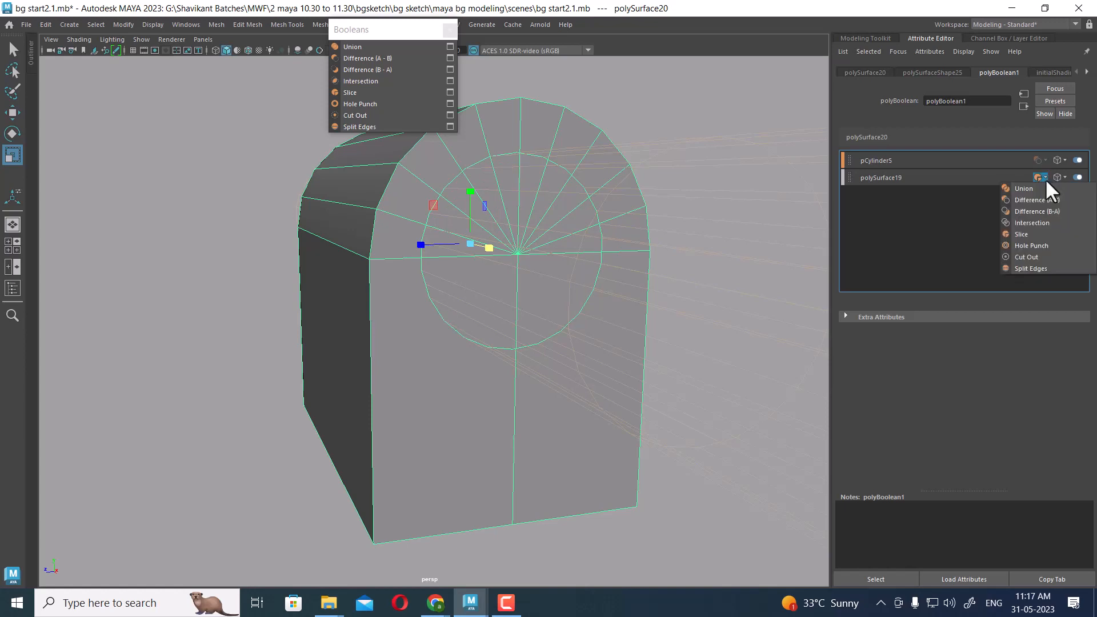
left_click(1045, 246)
left_click_drag(537, 497, 562, 450, "alt")
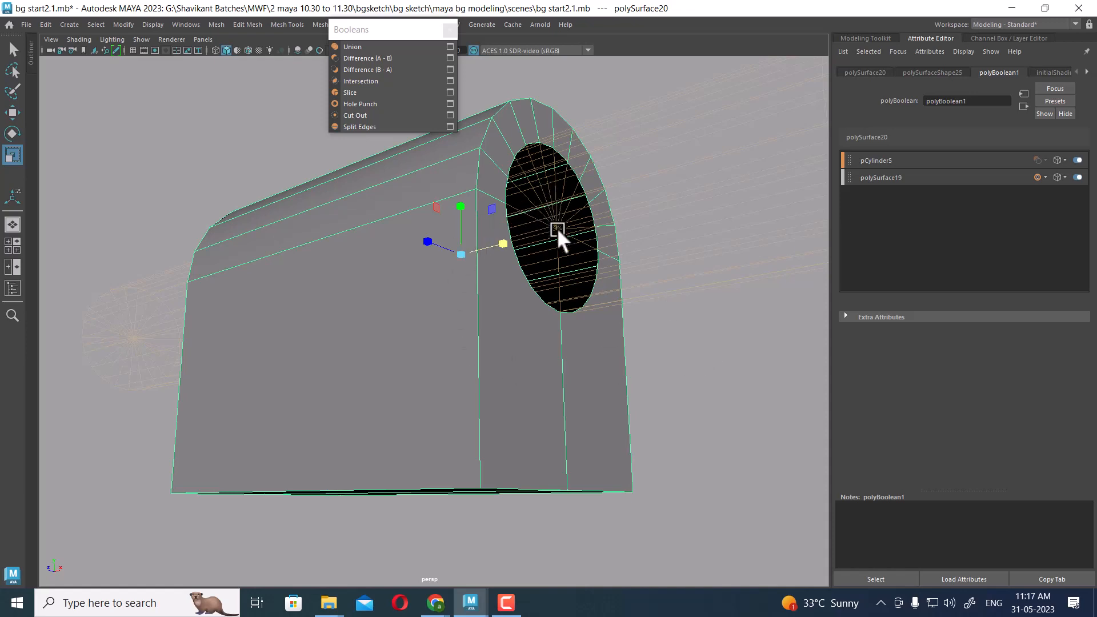
Select the punched wall block together with its Boolean operands, delete their history and clear the selection.
key("w")
left_click(617, 390)
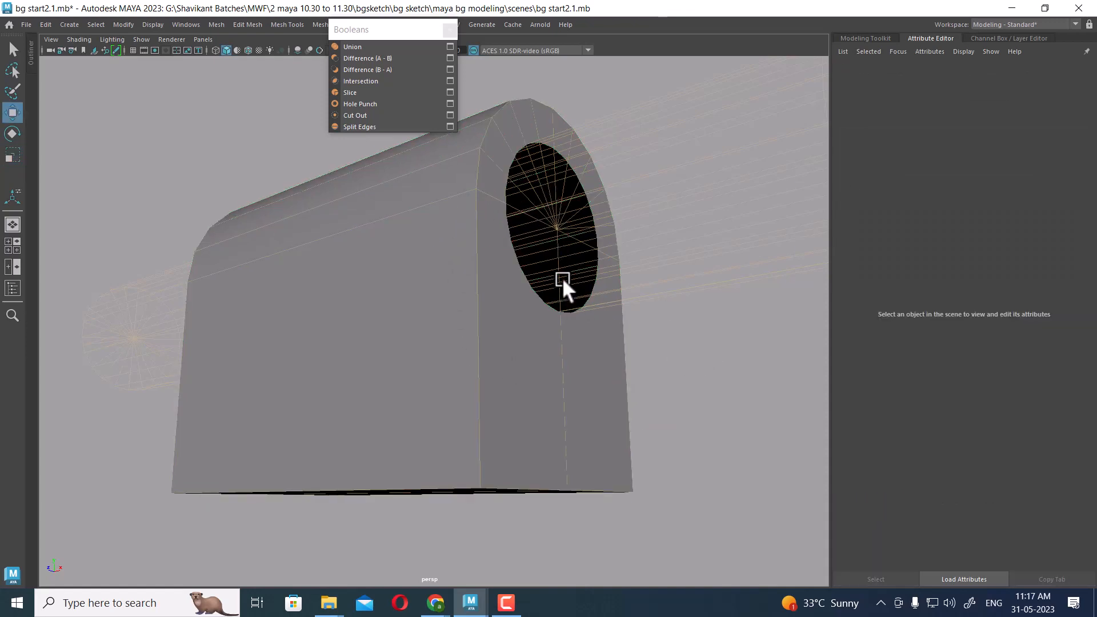
left_click(654, 194)
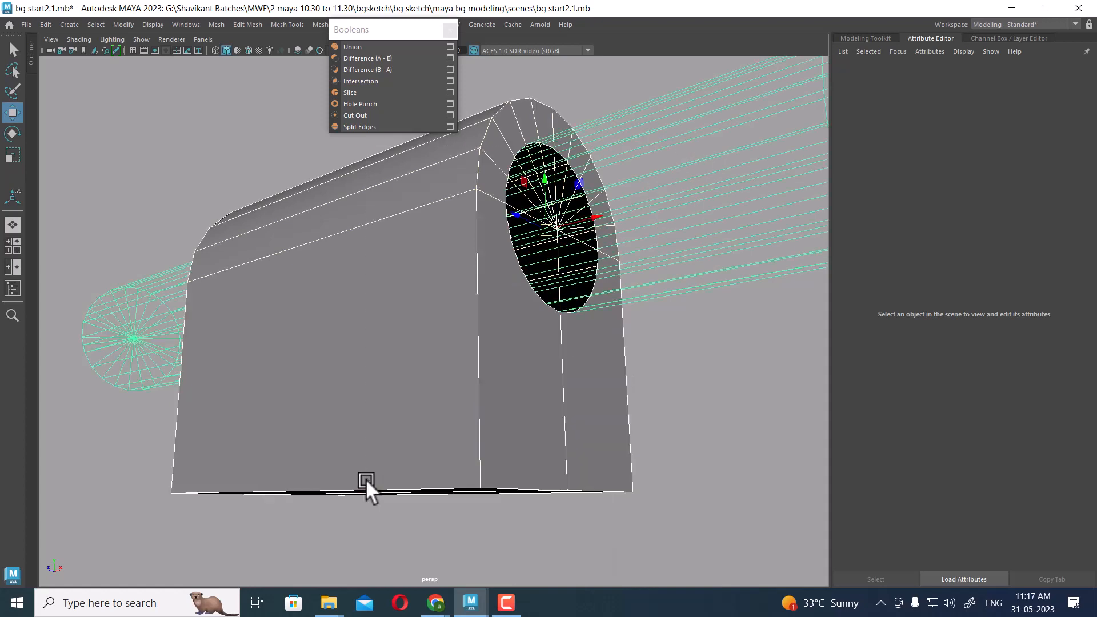
left_click(45, 25)
mouse_move(175, 164)
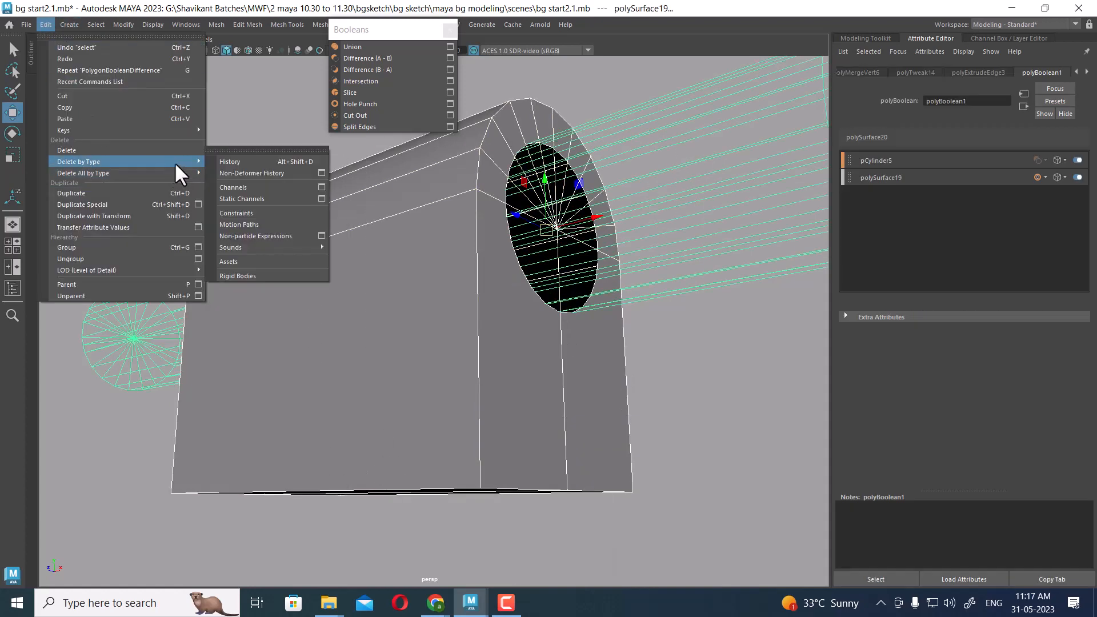
left_click(252, 165)
left_click(639, 345)
Extract the two bottom faces from the arched wall block.
left_click_drag(591, 338, 426, 290, "alt")
right_click_drag(427, 262, 435, 294)
left_click(401, 300)
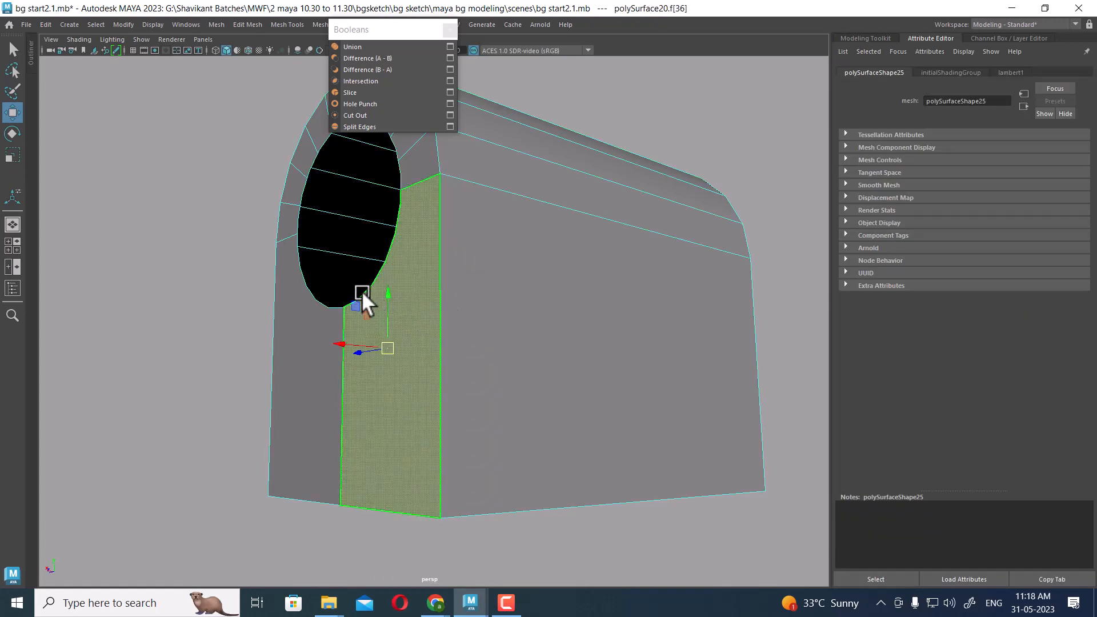
left_click(335, 298)
left_click_drag(356, 338, 486, 351, "alt")
left_click(486, 366)
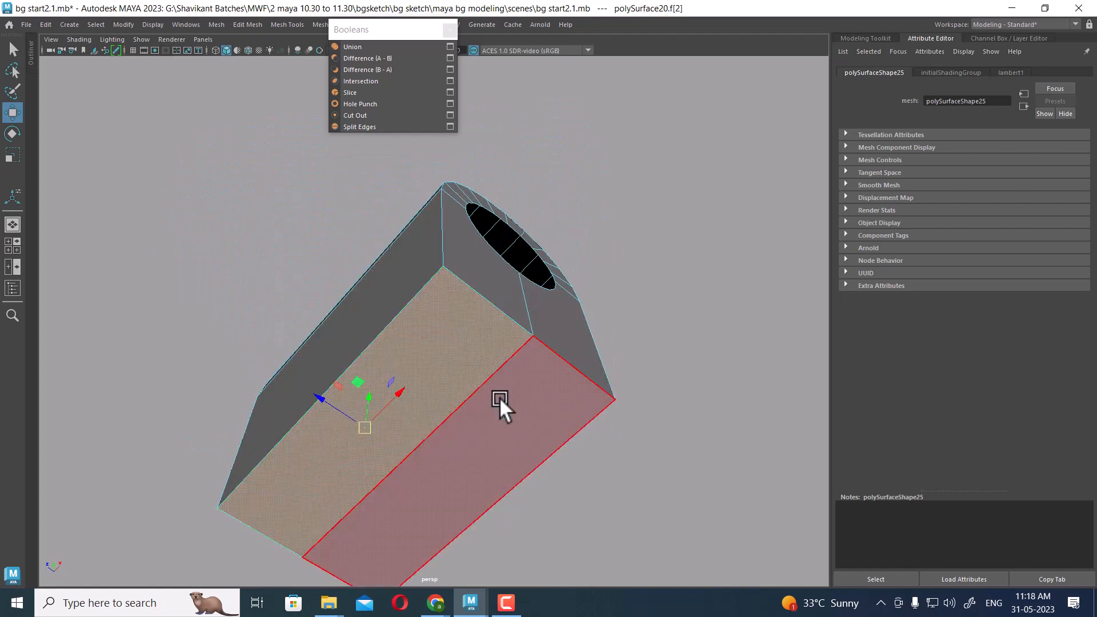
left_click(500, 398, "shift")
right_click(662, 262, "shift")
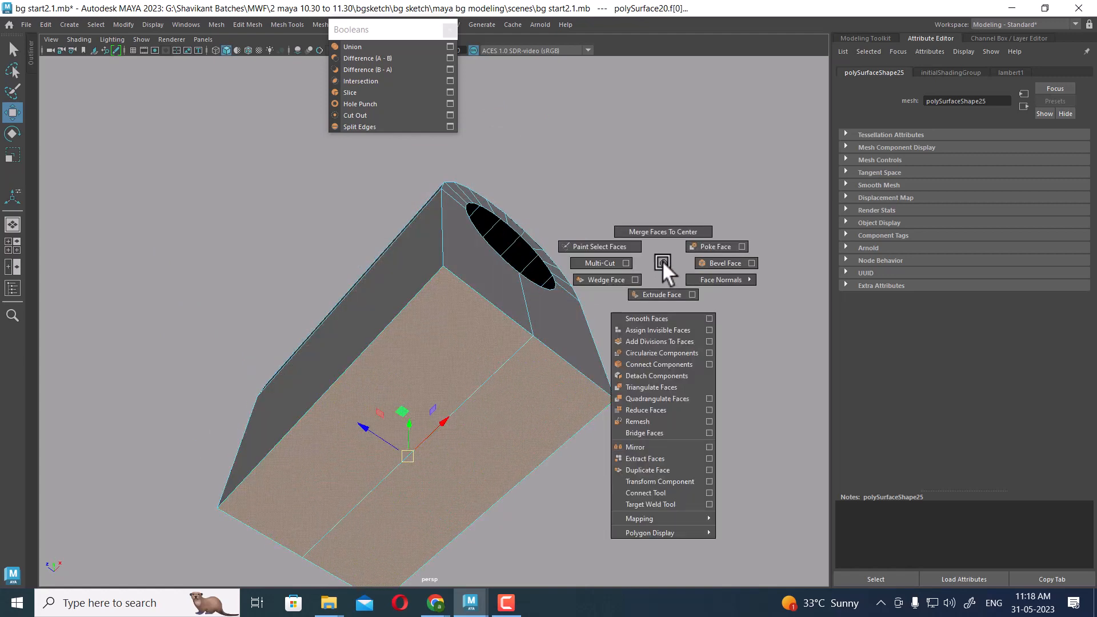
left_click(646, 459)
left_click(577, 274)
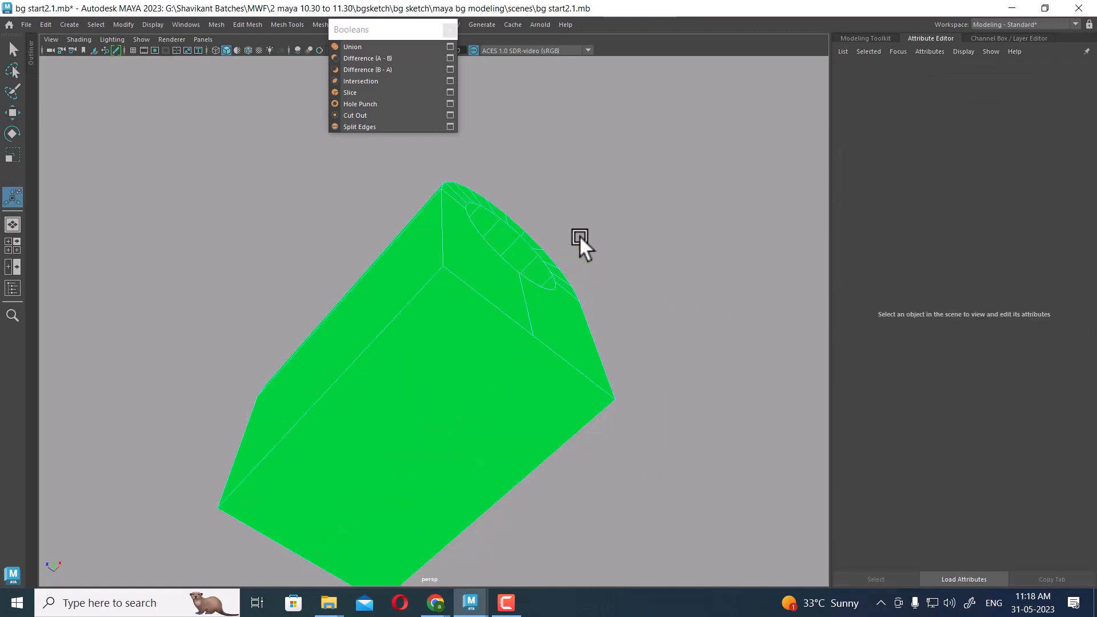
key("q")
Select all faces of the arched wall shell and extrude them to a Local Translate Z of -0.27.
left_click(457, 256)
right_click_drag(457, 256, 507, 540)
left_click_drag(541, 436, 632, 385, "alt")
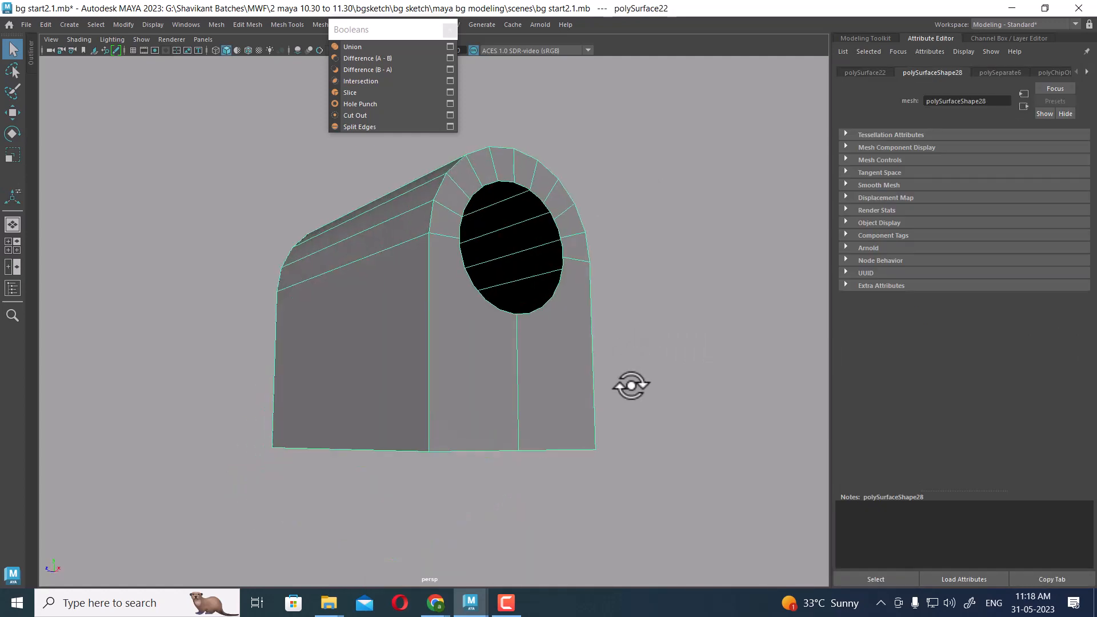
right_click_drag(674, 170, 672, 167, "shift")
right_click_drag(671, 168, 606, 215, "alt")
right_click(638, 204)
left_click_drag(704, 159, 491, 322)
right_click_drag(572, 240, 574, 490, "shift")
mouse_move(654, 344)
left_mouse_down()
mouse_move(676, 341)
mouse_move(489, 317)
mouse_move(433, 335)
mouse_move(503, 326)
left_mouse_up()
left_click_drag(512, 223, 594, 240, "alt")
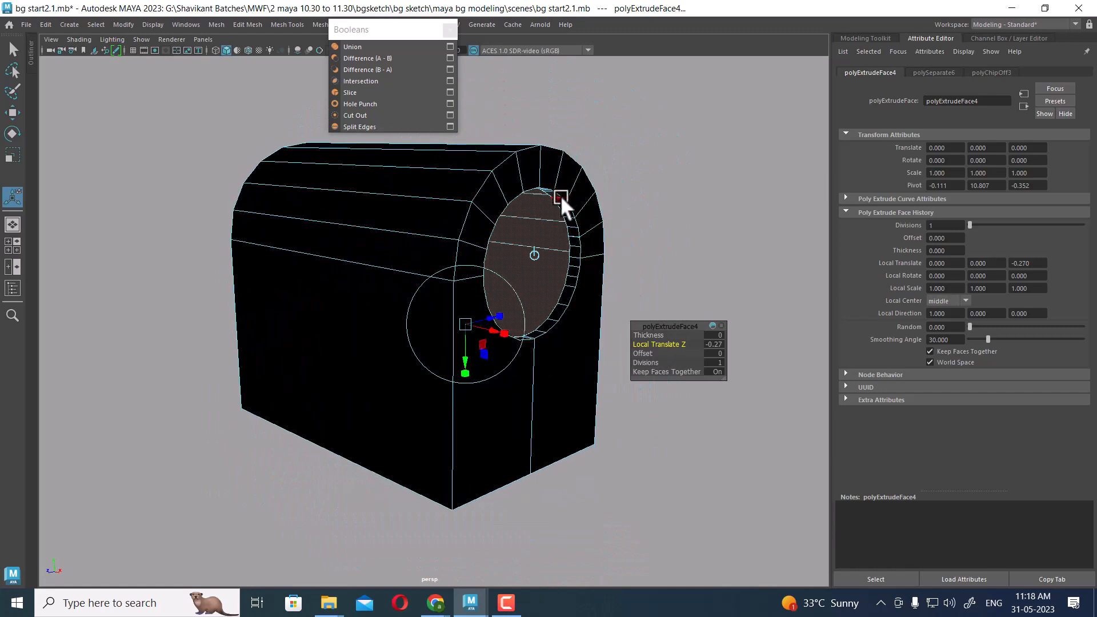
Reverse the normals of the extruded faces and of the entire wall shell, and return to object mode.
right_click_drag(561, 196, 657, 214, "shift")
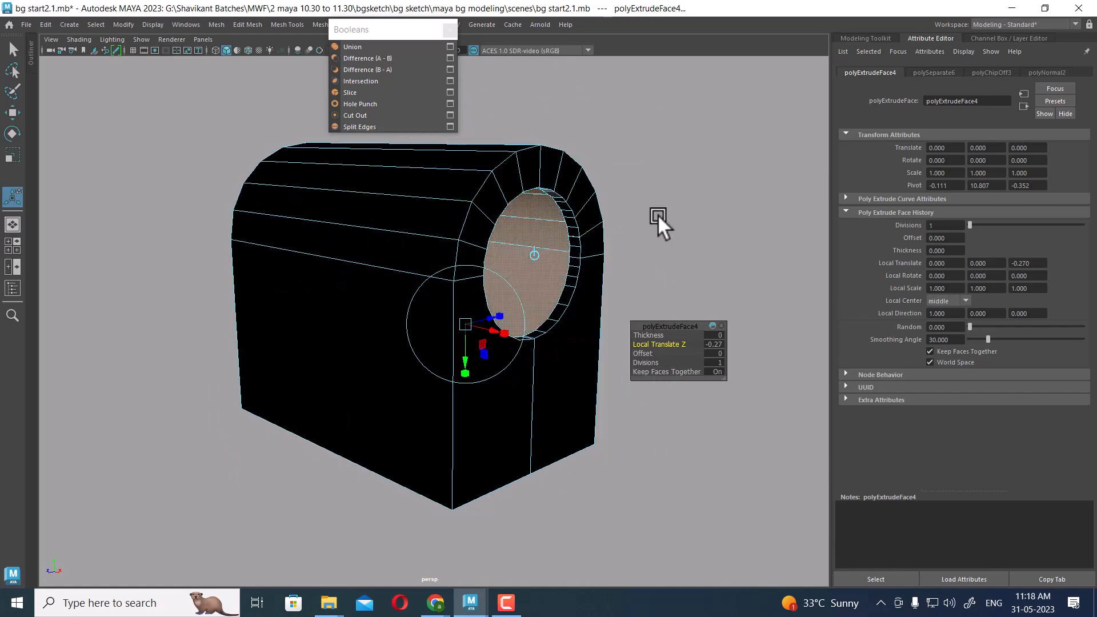
left_click(608, 165)
double_click(572, 170)
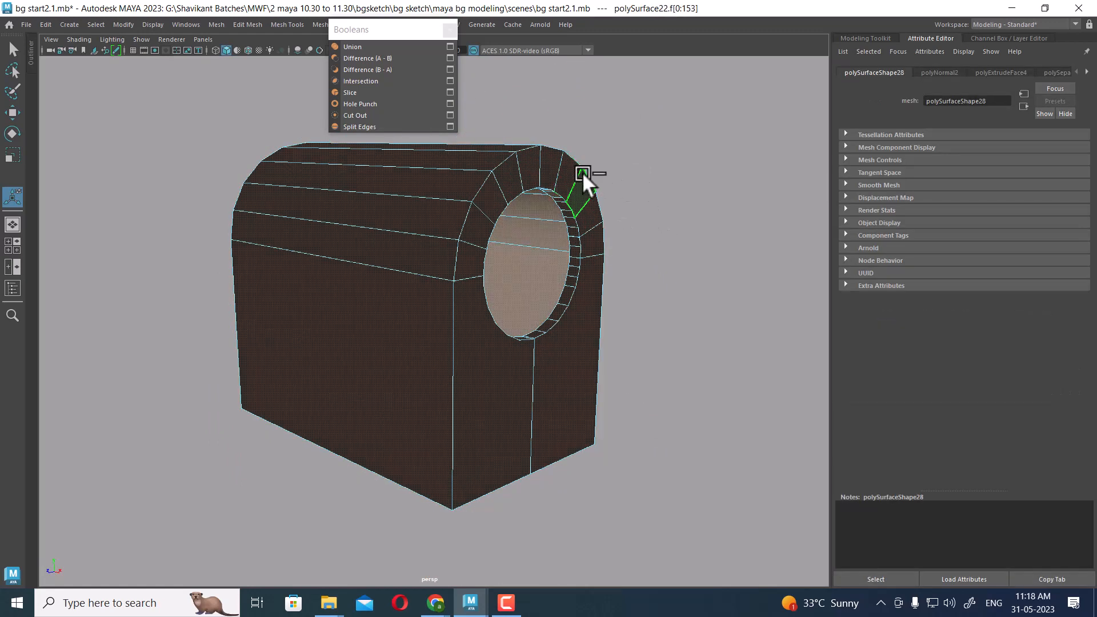
mouse_move(579, 171)
right_mouse_down("shift")
mouse_move(606, 195)
mouse_move(643, 193)
right_mouse_up("shift")
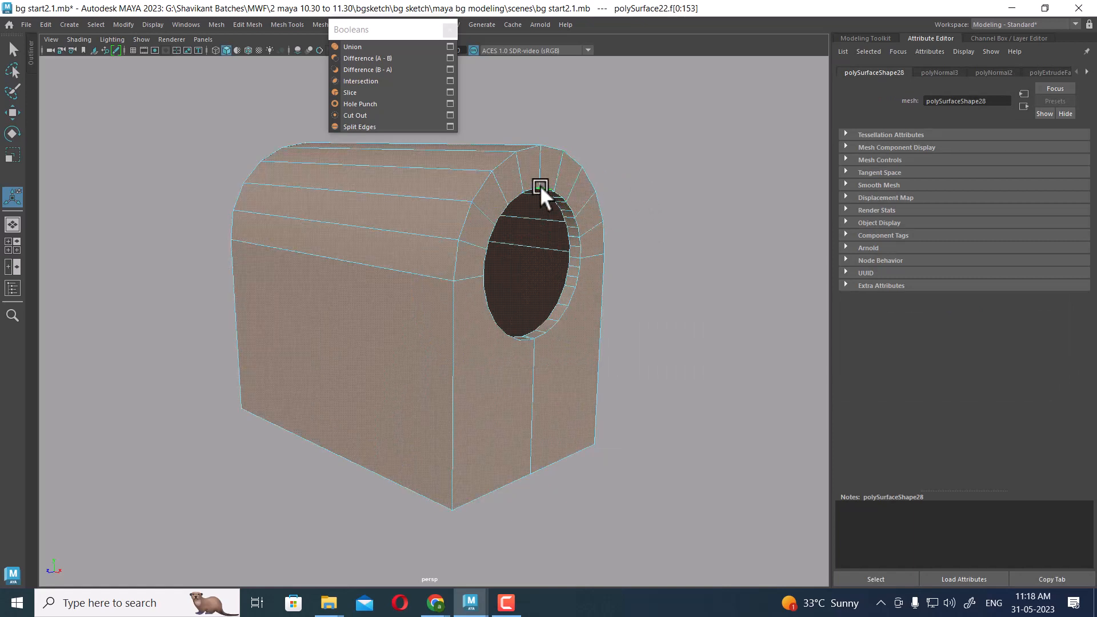
left_click_drag(540, 185, 581, 290, "alt")
left_click(595, 162)
right_click_drag(584, 164, 668, 204, "shift")
left_click_drag(668, 203, 548, 222, "alt")
right_click_drag(592, 176, 633, 147)
left_click(674, 181)
Inspect the thickened arched wall from below, selecting its extracted bottom faces, and clear the selection.
scroll(628, 251, "down", 5)
left_click_drag(508, 320, 645, 332, "alt")
scroll(644, 390, "up", 4)
left_click(590, 301)
left_click(461, 428)
left_click_drag(555, 343, 561, 370, "alt")
middle_click_drag(557, 391, 540, 252, "alt")
scroll(539, 252, "up", 2)
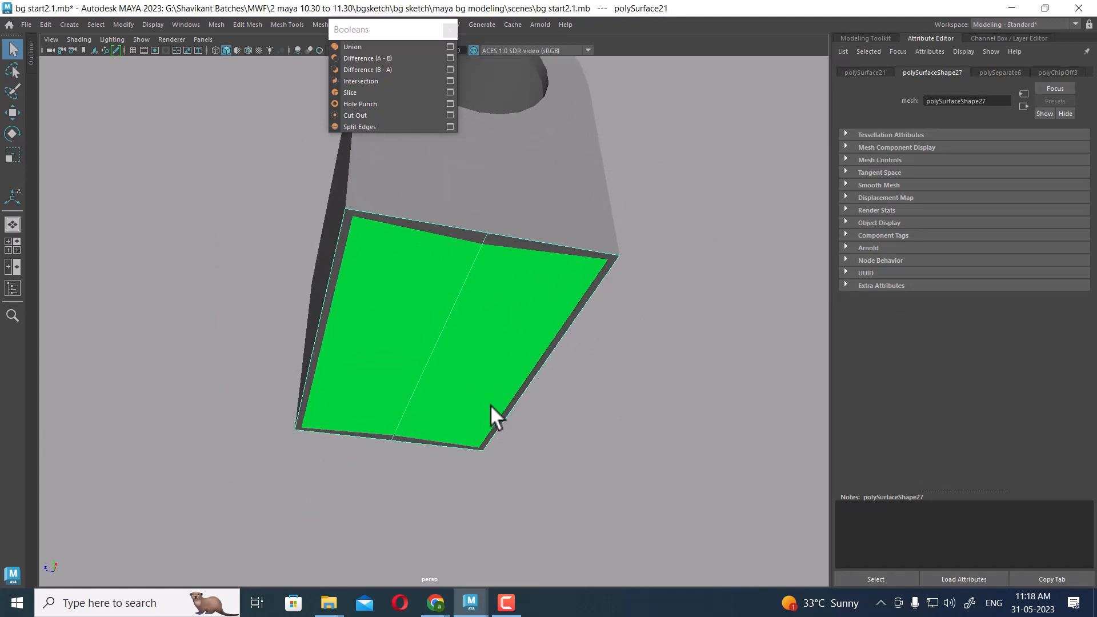
right_click_drag(469, 262, 556, 539)
left_click(640, 415)
left_click_drag(635, 412, 529, 397, "alt")
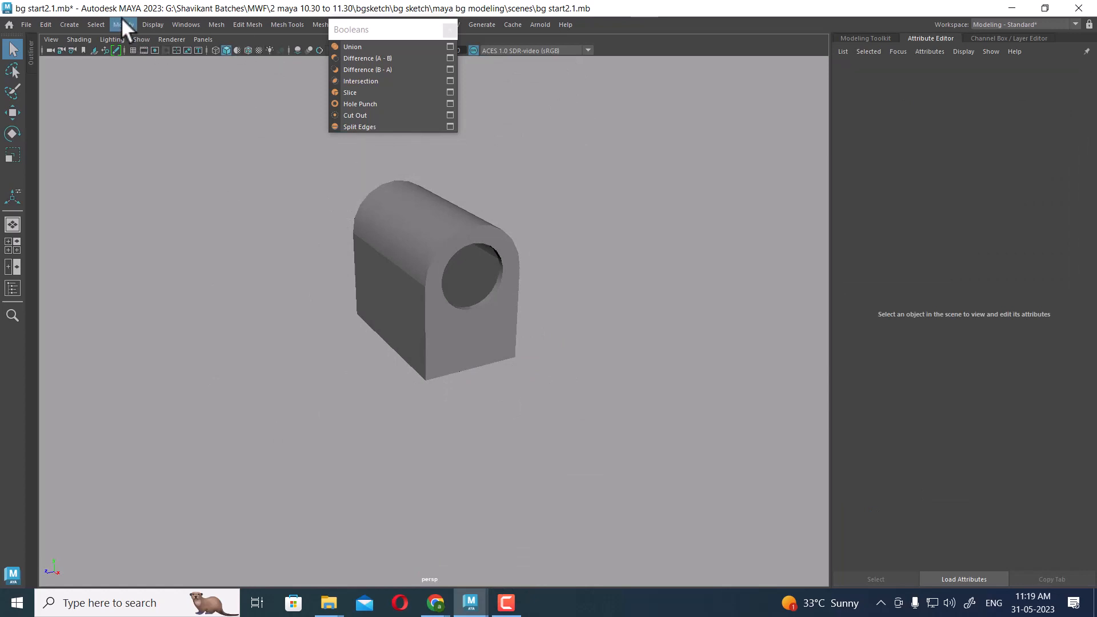
Show all hidden objects in the scene and select the complete WINDOW group in the arched wall's round opening.
left_click(151, 23)
mouse_move(203, 99)
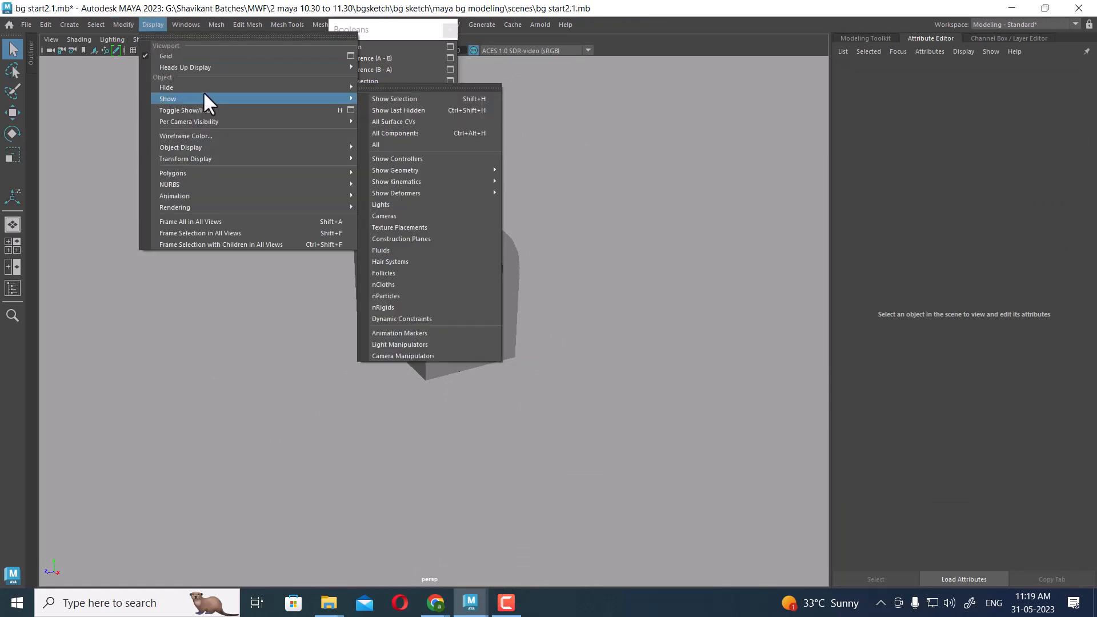
left_click(411, 144)
scroll(549, 292, "up", 7)
middle_click_drag(608, 297, 589, 257, "alt")
left_click_drag(588, 257, 548, 355, "alt")
left_click(536, 292)
right_click_drag(536, 292, 522, 326, "alt")
left_click(565, 343)
mouse_move(522, 325)
left_mouse_down("alt")
mouse_move(490, 368)
mouse_move(528, 311)
mouse_move(526, 327)
mouse_move(633, 312)
mouse_move(644, 376)
mouse_move(567, 313)
mouse_move(565, 387)
mouse_move(513, 332)
left_mouse_up("alt")
key("w")
left_click_drag(500, 332, 669, 376, "alt")
key("Up")
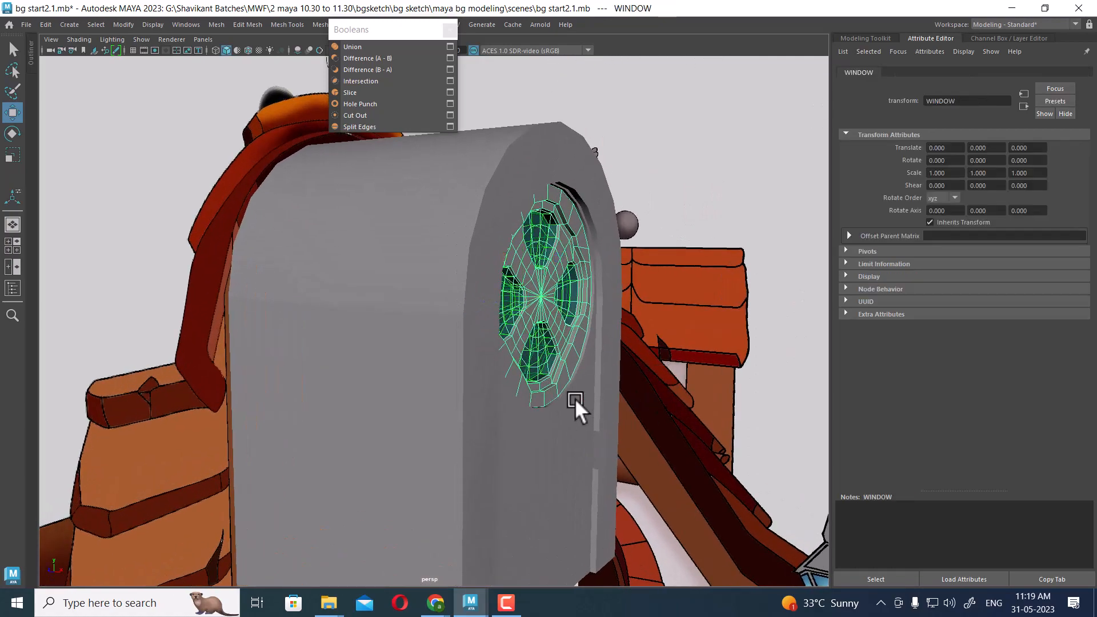
Split the arched wall's lengthwise edge ring with a new edge loop and return to object mode.
left_click_drag(576, 398, 470, 301, "alt")
left_click(474, 326)
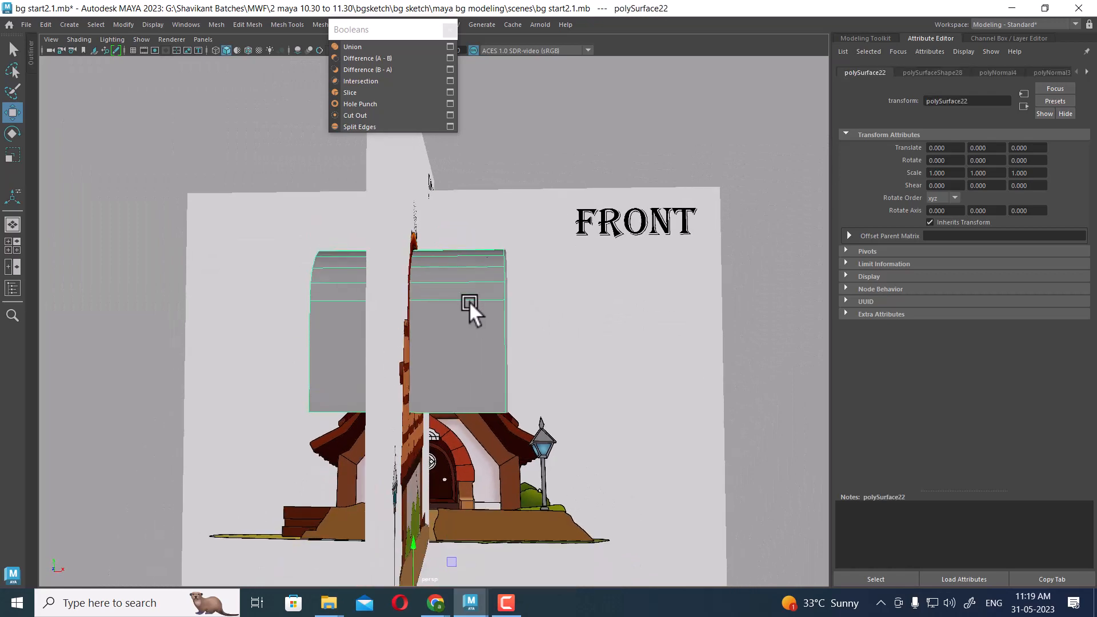
right_click_drag(469, 281, 469, 244)
left_click(446, 298)
right_click_drag(522, 211, 423, 298, "ctrl")
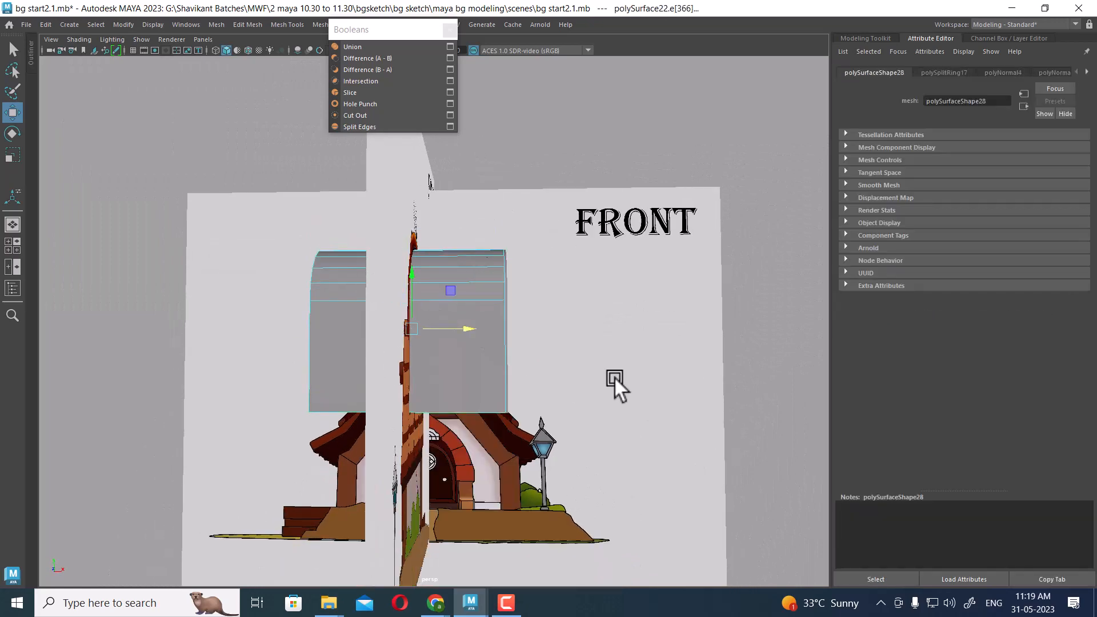
left_click_drag(615, 377, 594, 403, "alt")
right_click_drag(467, 313, 546, 291)
Select the WINDOW group and reset its Duplicate Special options to the defaults.
left_click_drag(546, 290, 615, 450, "alt")
scroll(406, 324, "up", 2)
left_click(410, 318)
scroll(615, 450, "down", 4)
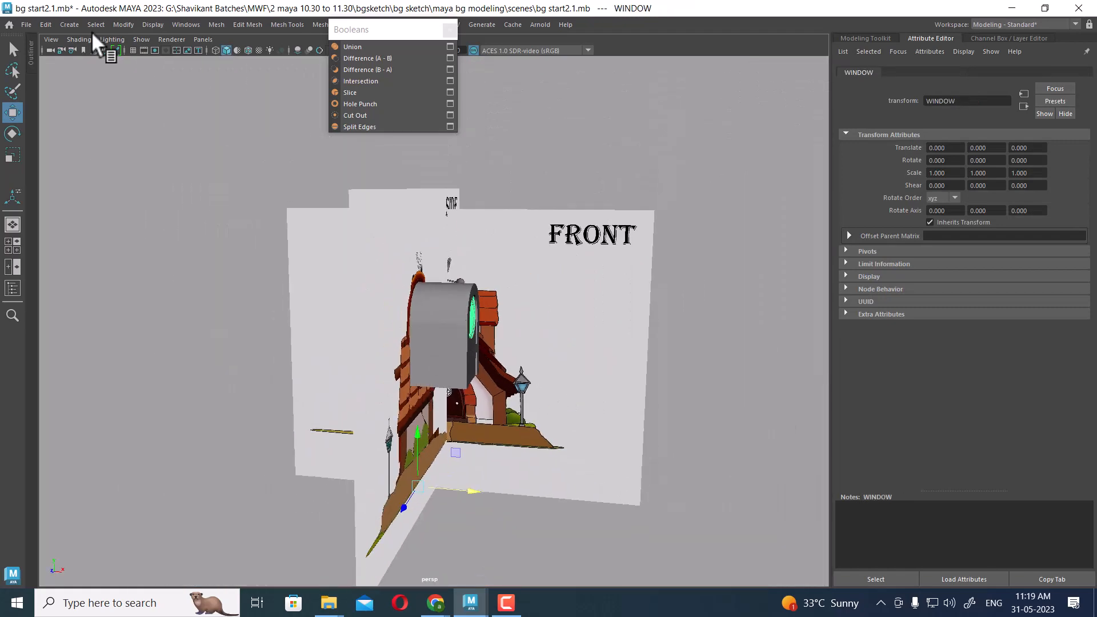
left_click(54, 23)
left_click(200, 205)
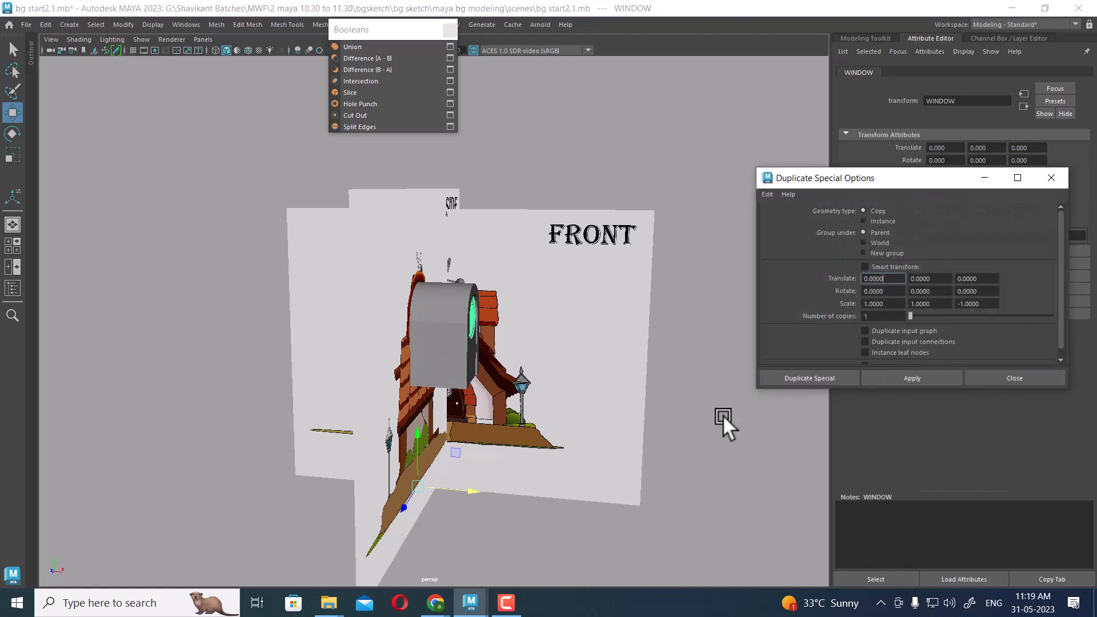
left_click_drag(723, 415, 548, 490, "alt")
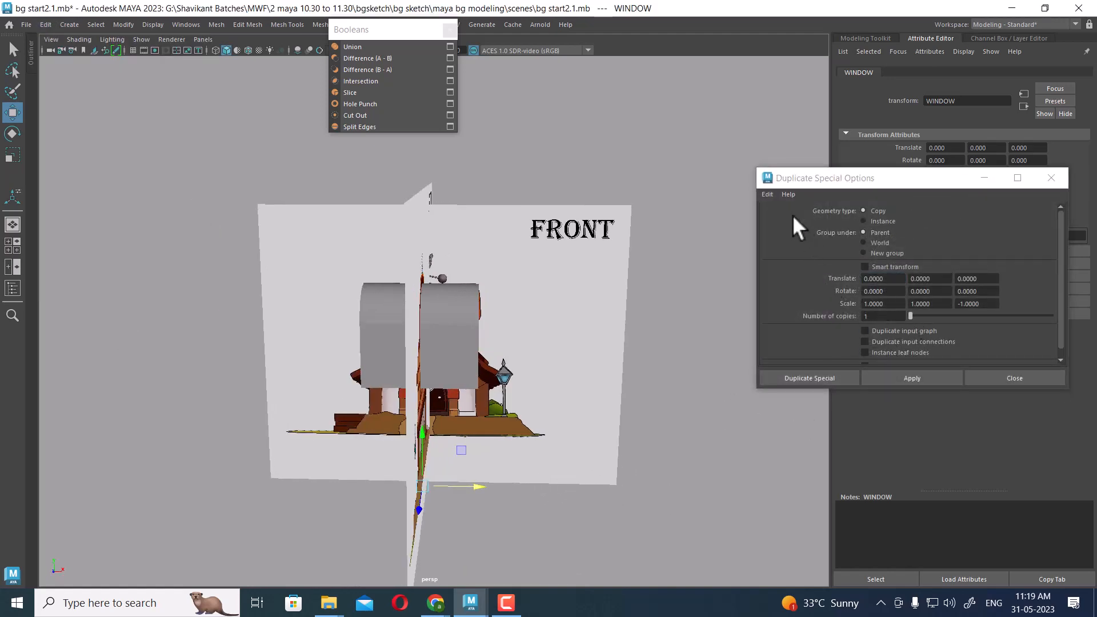
left_click(767, 195)
left_click(779, 216)
Mirror-duplicate the WINDOW group to the wall's opposite end with Scale X set to -1, and close the duplication options.
left_click(866, 304)
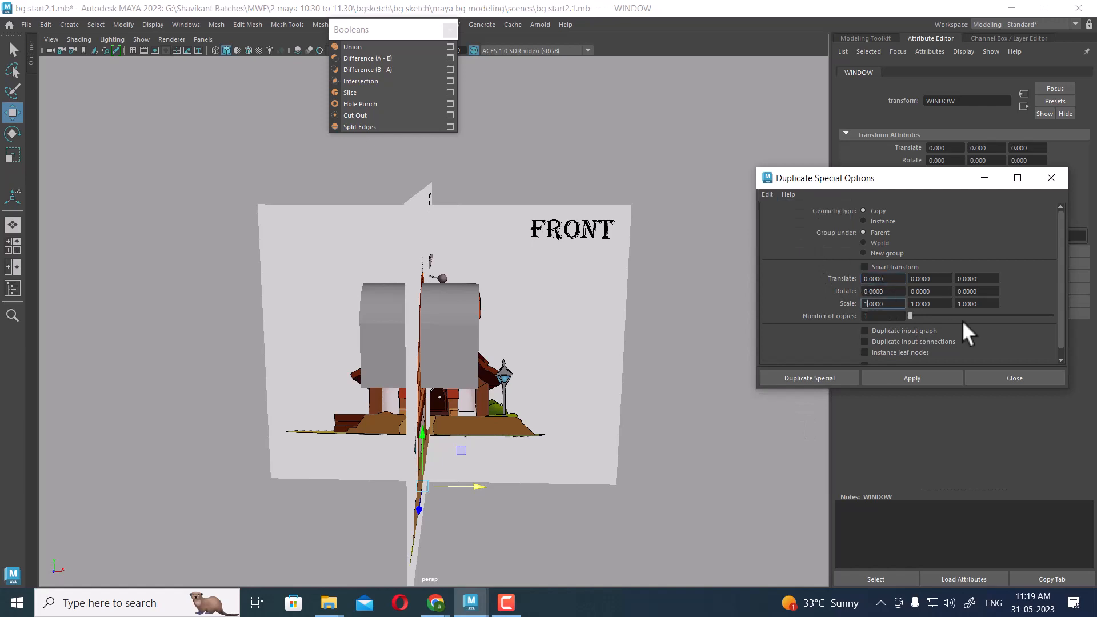
type("-")
left_click(914, 377)
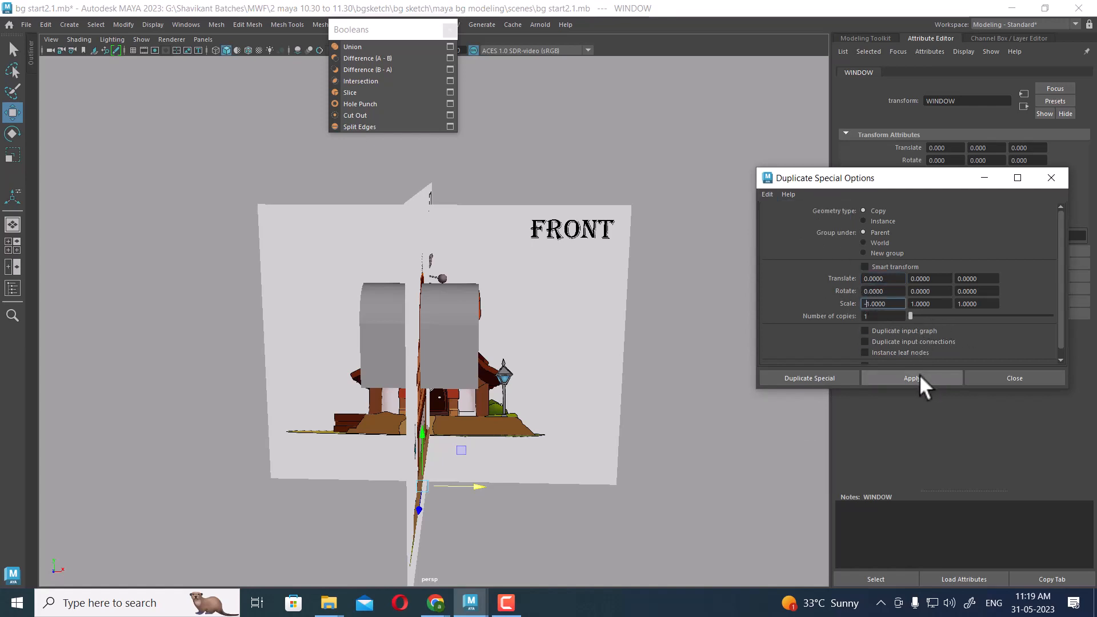
left_click_drag(540, 426, 568, 428, "alt")
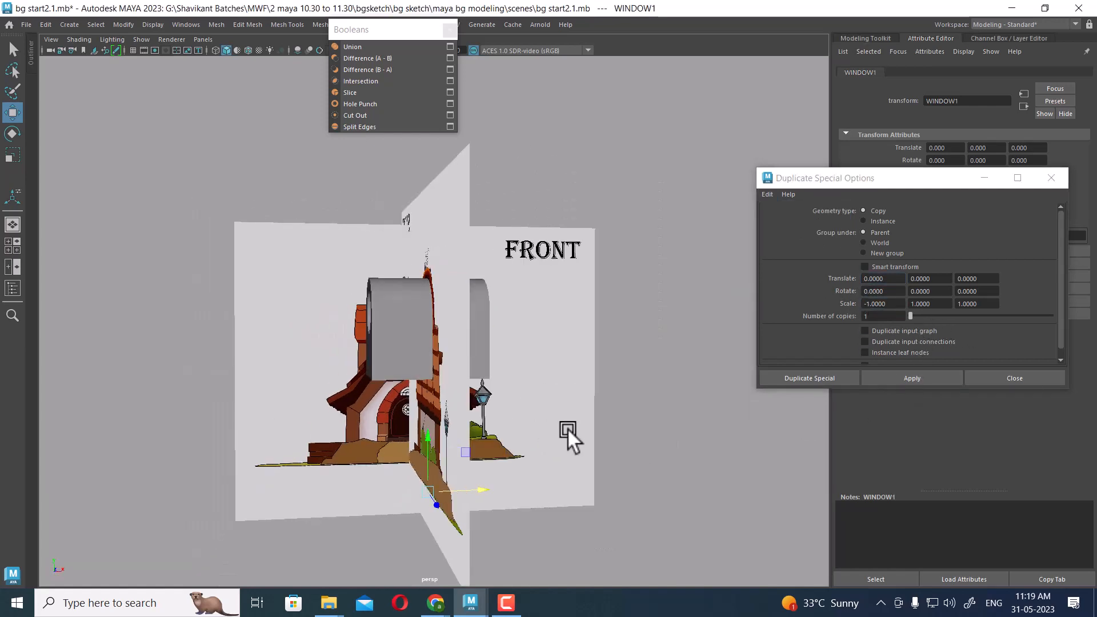
left_click(1040, 376)
mouse_move(685, 429)
left_mouse_down("alt")
mouse_move(623, 433)
mouse_move(696, 434)
left_mouse_up("alt")
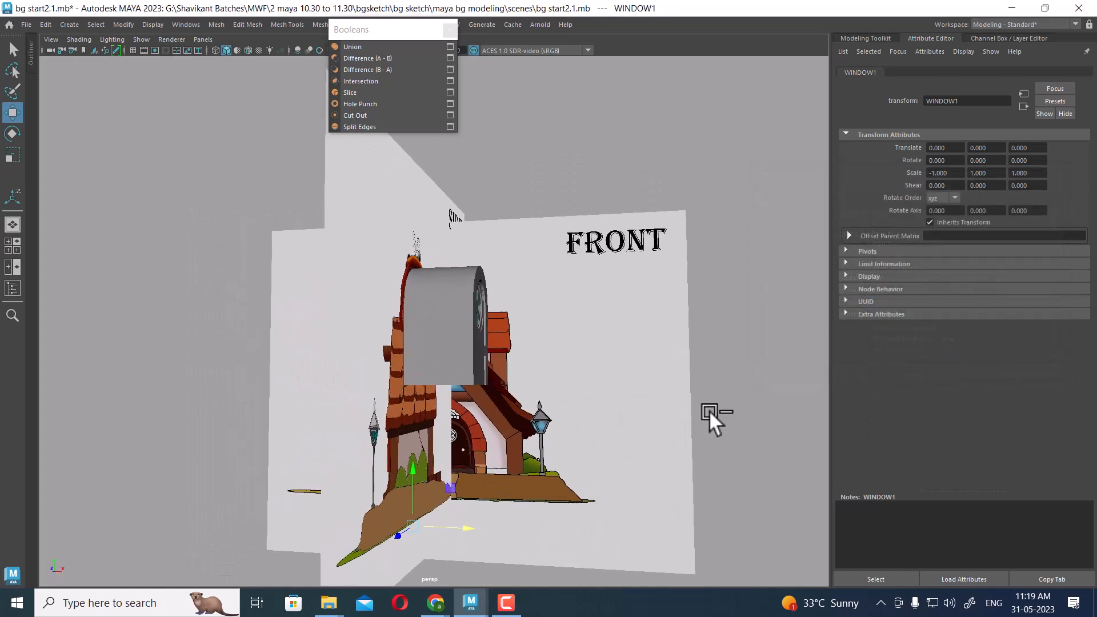
Close the floating Booleans menu and show all hidden objects in the scene.
left_click(449, 29)
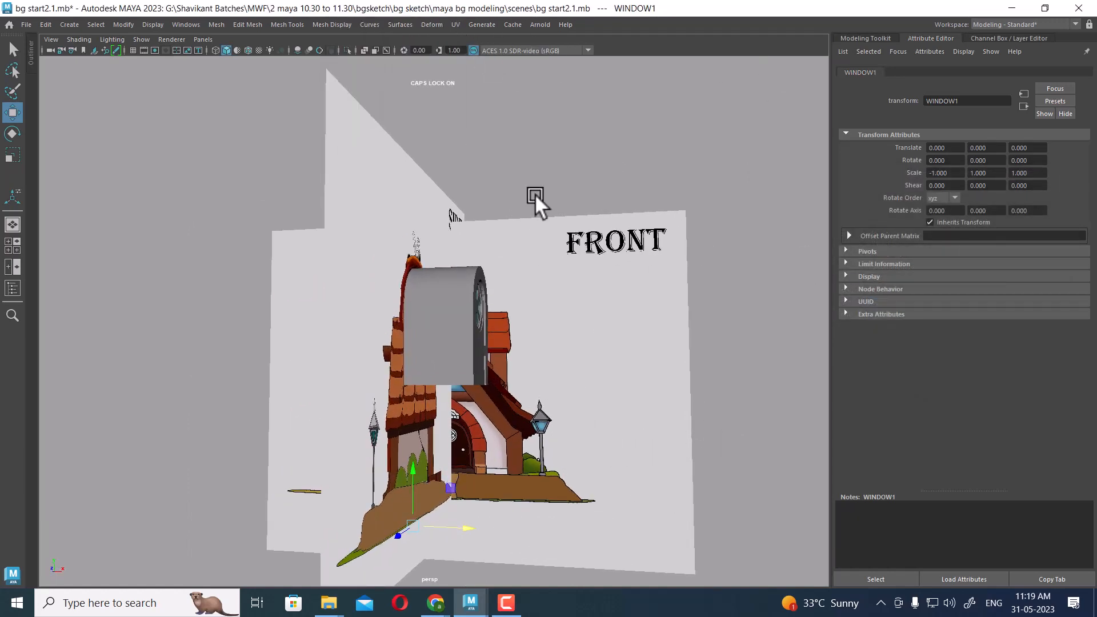
left_click(151, 24)
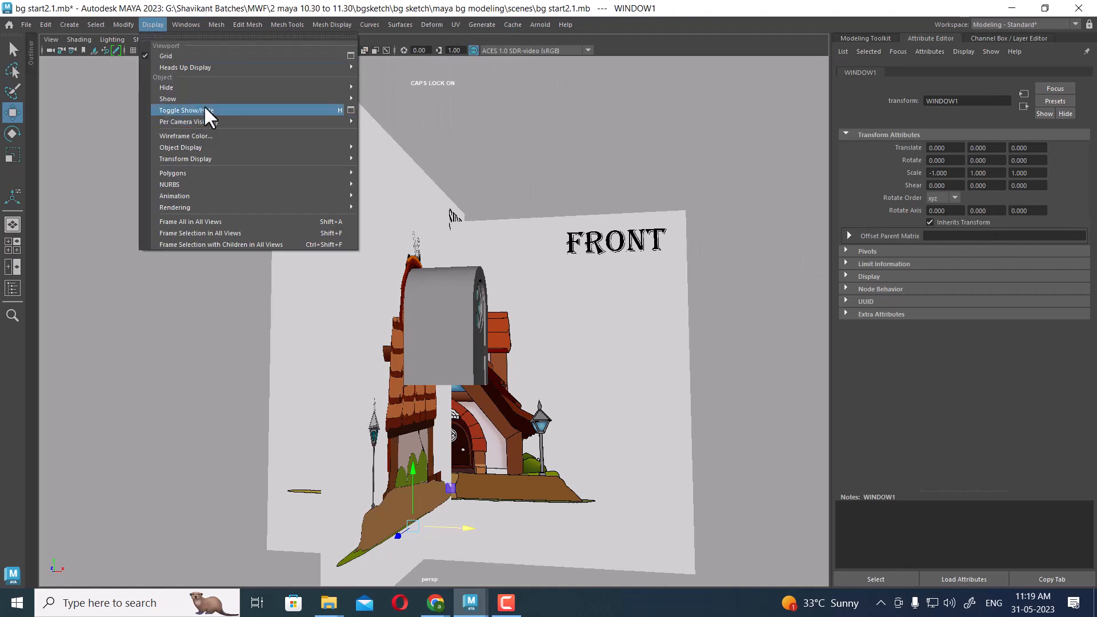
mouse_move(205, 98)
left_click(461, 143)
scroll(606, 321, "down", 2)
mouse_move(503, 263)
left_mouse_down("alt")
mouse_move(603, 250)
mouse_move(497, 276)
left_mouse_up("alt")
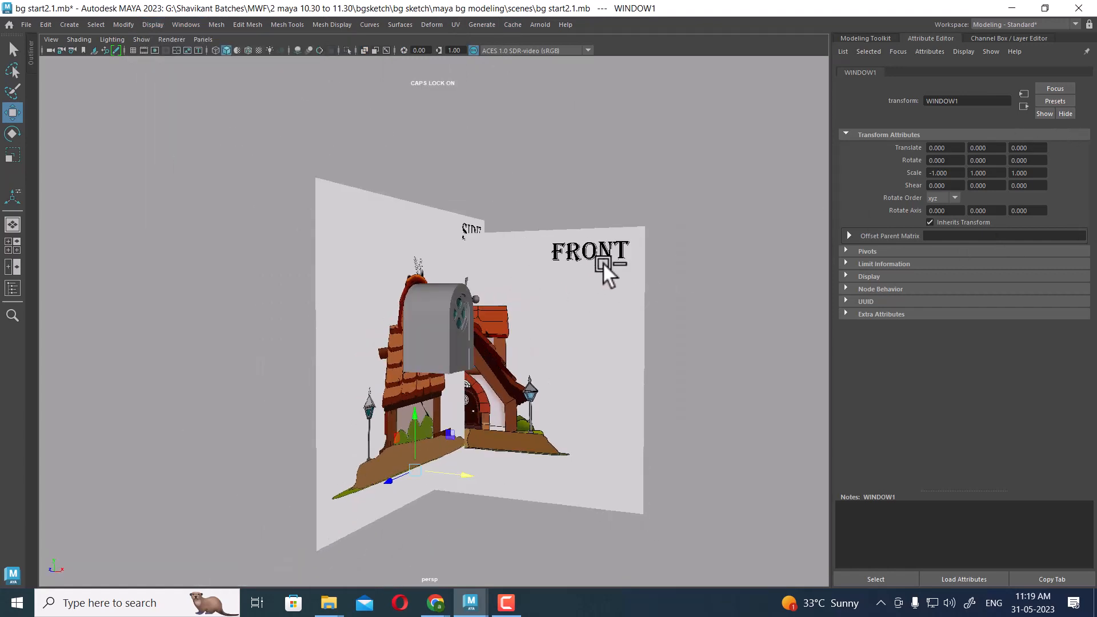
Restore the full interface and display the maximized side view in wireframe, framed on the round window.
key("ctrl+space")
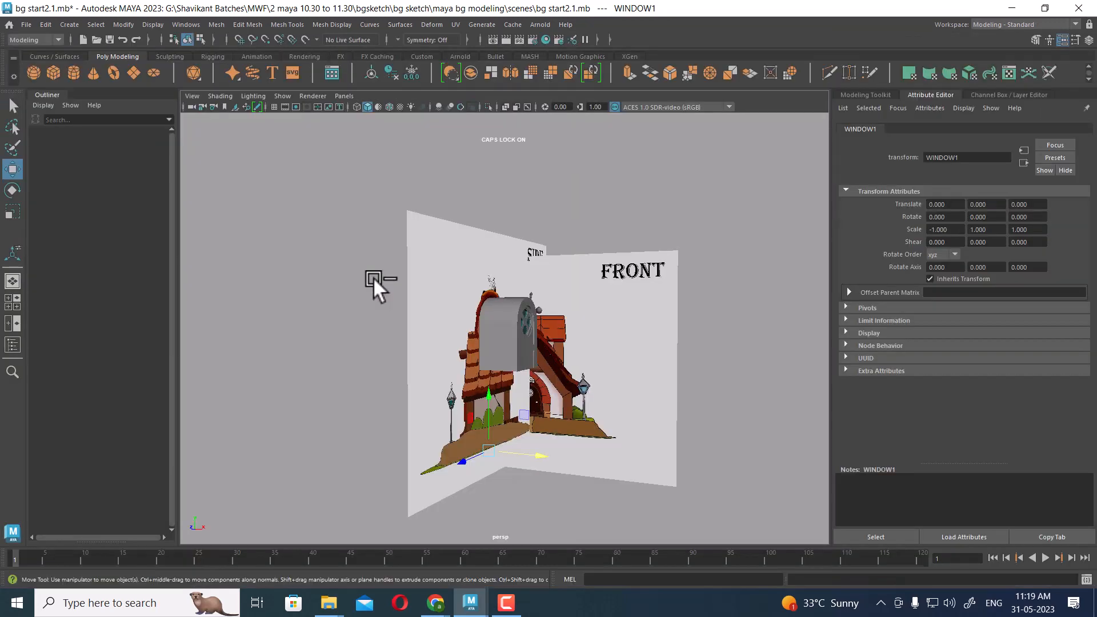
key("space")
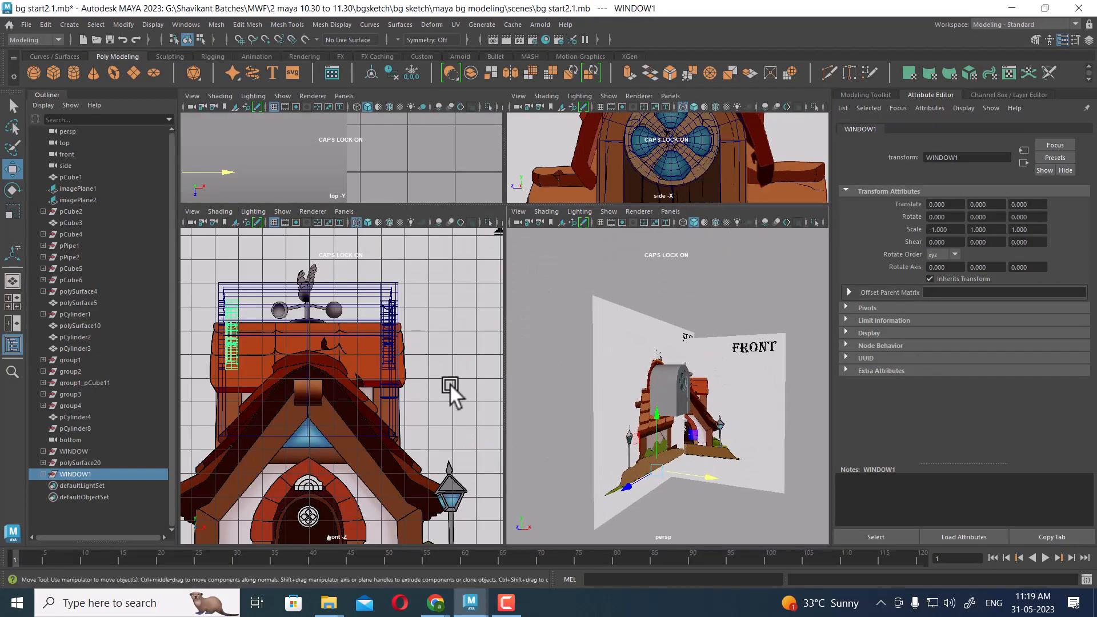
scroll(411, 317, "up", 2)
scroll(724, 400, "up", 4)
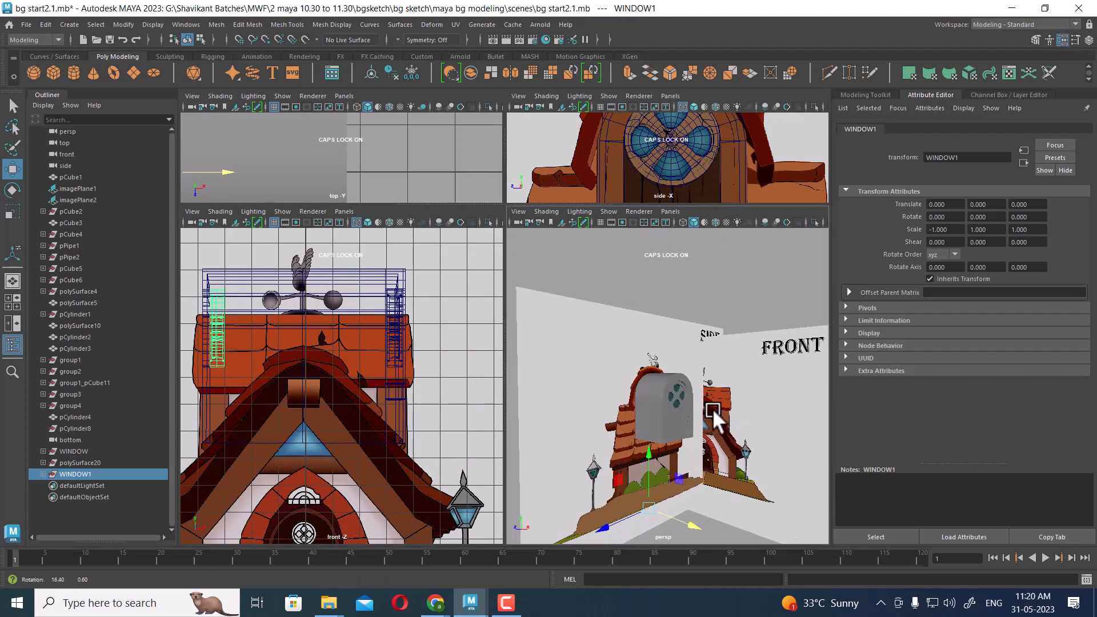
key("space")
scroll(597, 388, "up", 3)
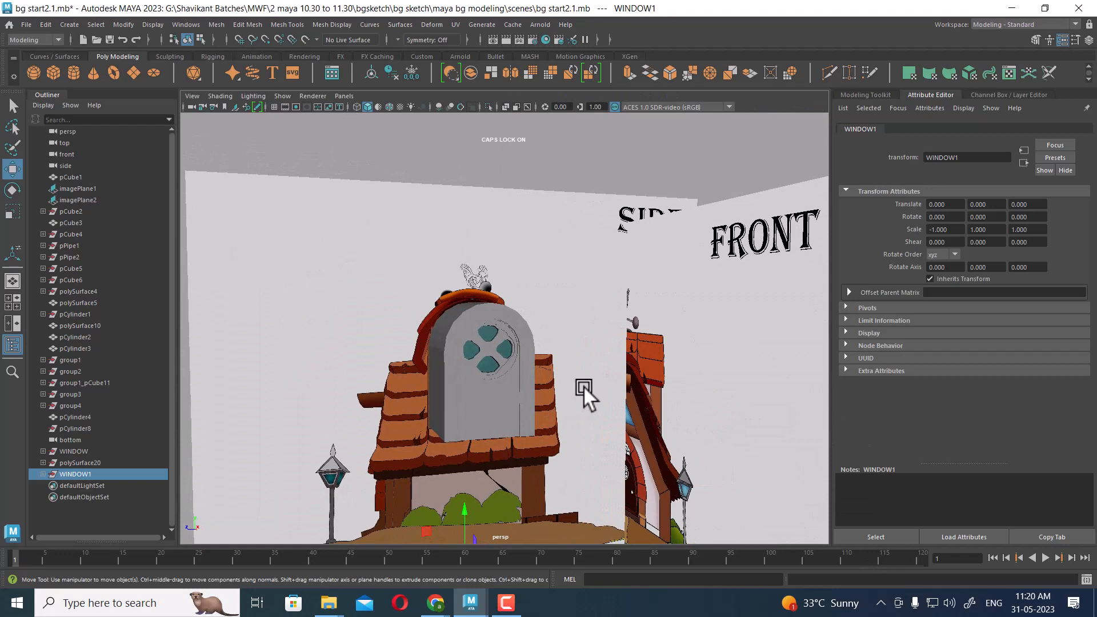
key("space")
left_click_drag(583, 386, 671, 376)
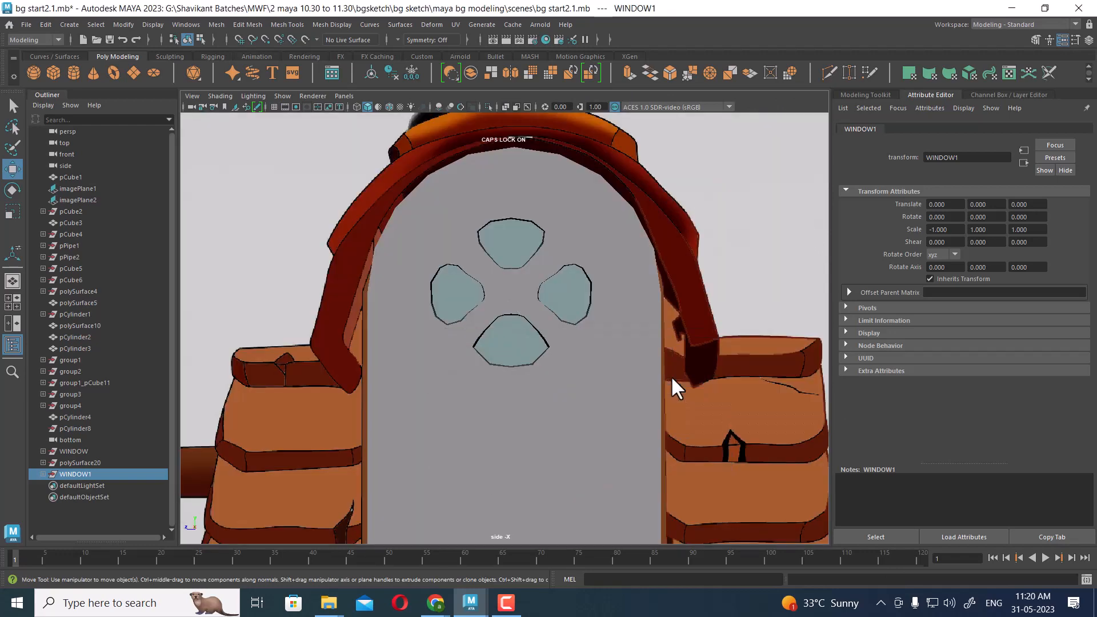
key("4")
scroll(592, 360, "up", 3)
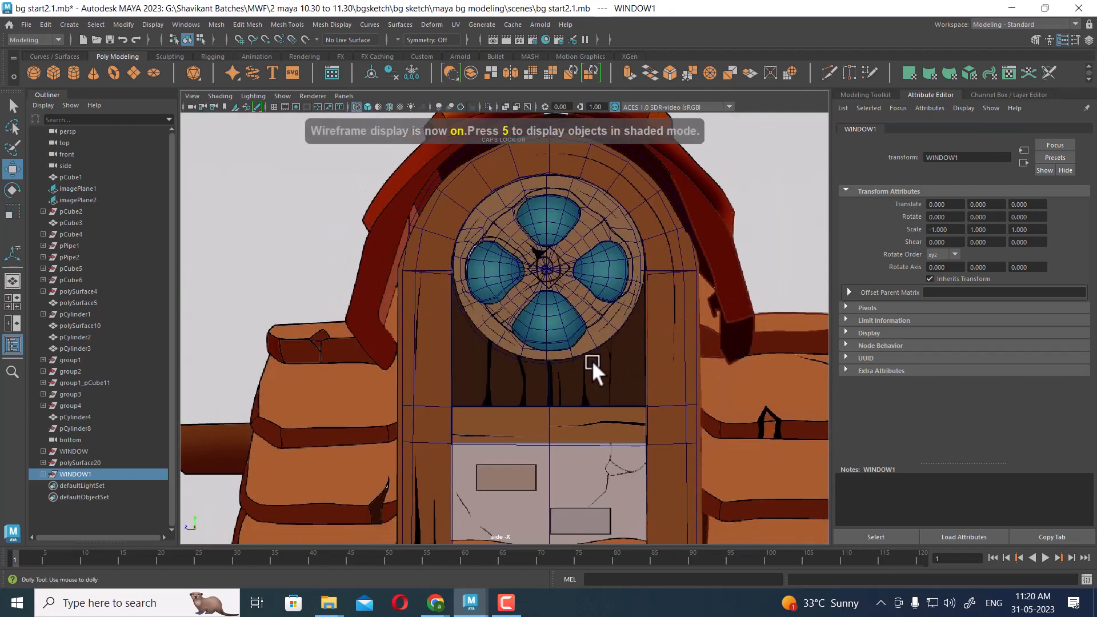
Draw a small polygon cube over the central diamond of the round window in the side view.
left_click(552, 258)
scroll(572, 254, "up", 5)
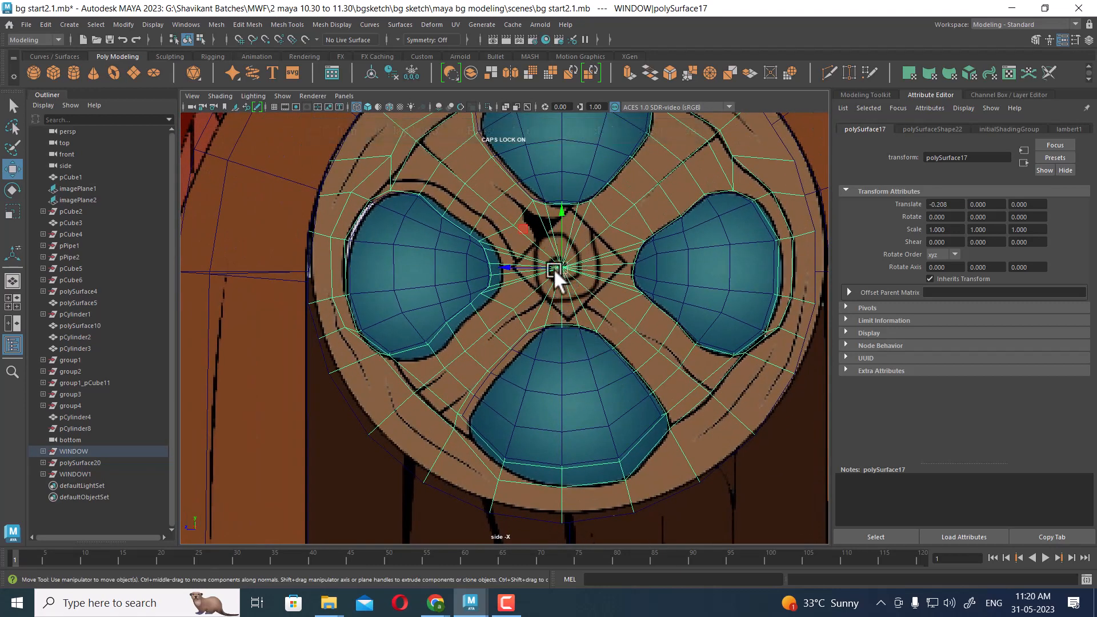
scroll(604, 278, "down", 4)
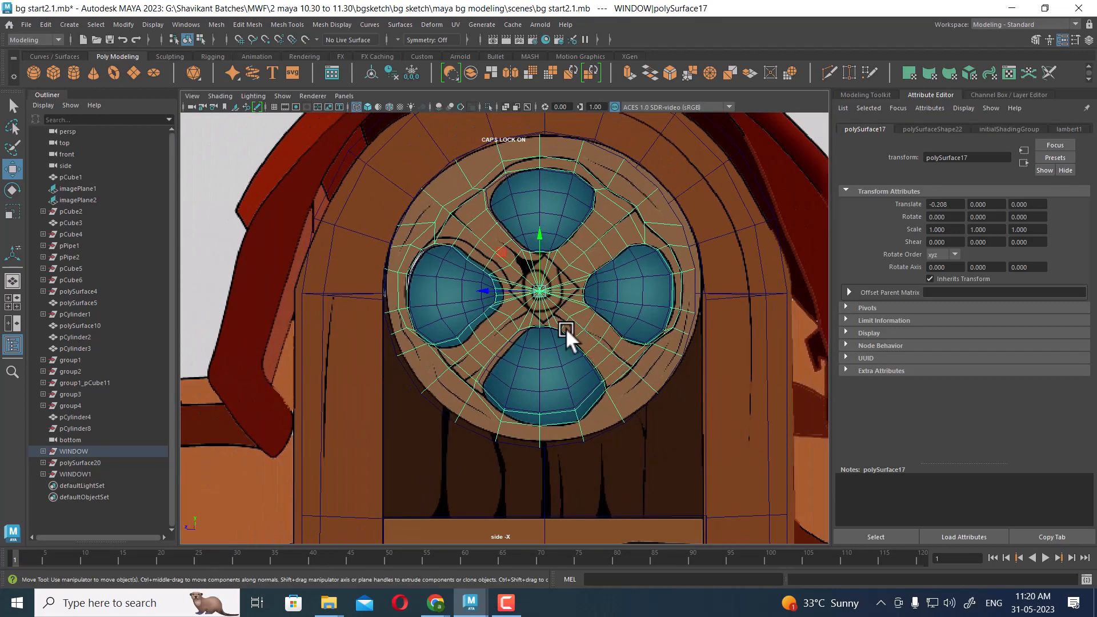
scroll(566, 329, "up", 1)
scroll(524, 249, "up", 1)
left_click(696, 323)
right_click_drag(669, 381, 657, 407, "shift")
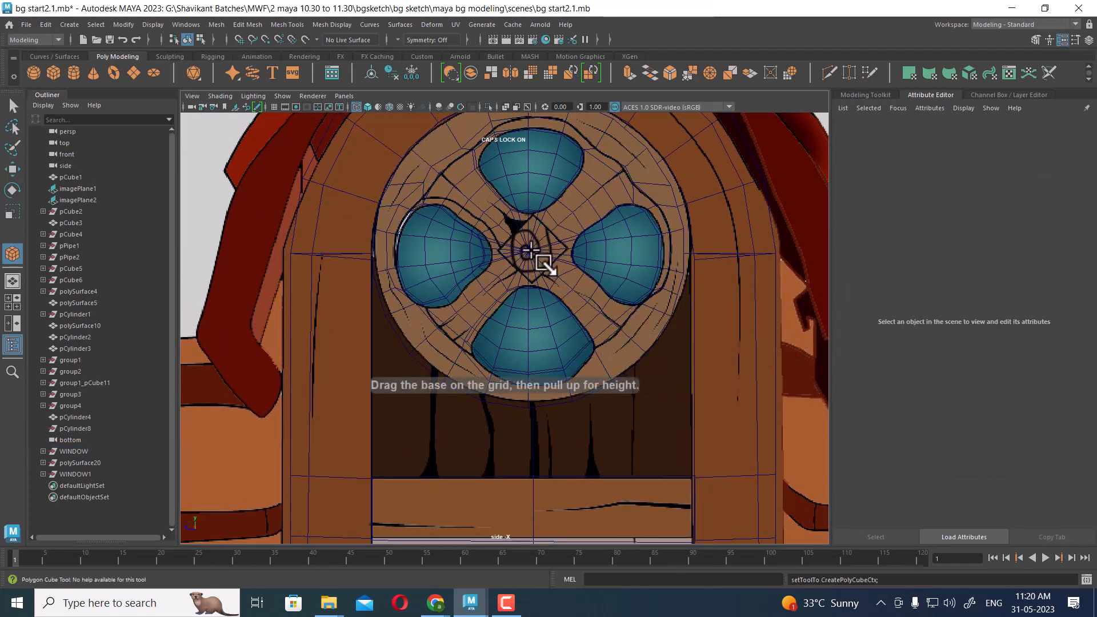
left_click_drag(513, 231, 548, 262)
key("w")
Rotate the new cube to about -45.96 in X and align it with the diamond at Translate Y 11.851, Z -0.336.
left_click(543, 237)
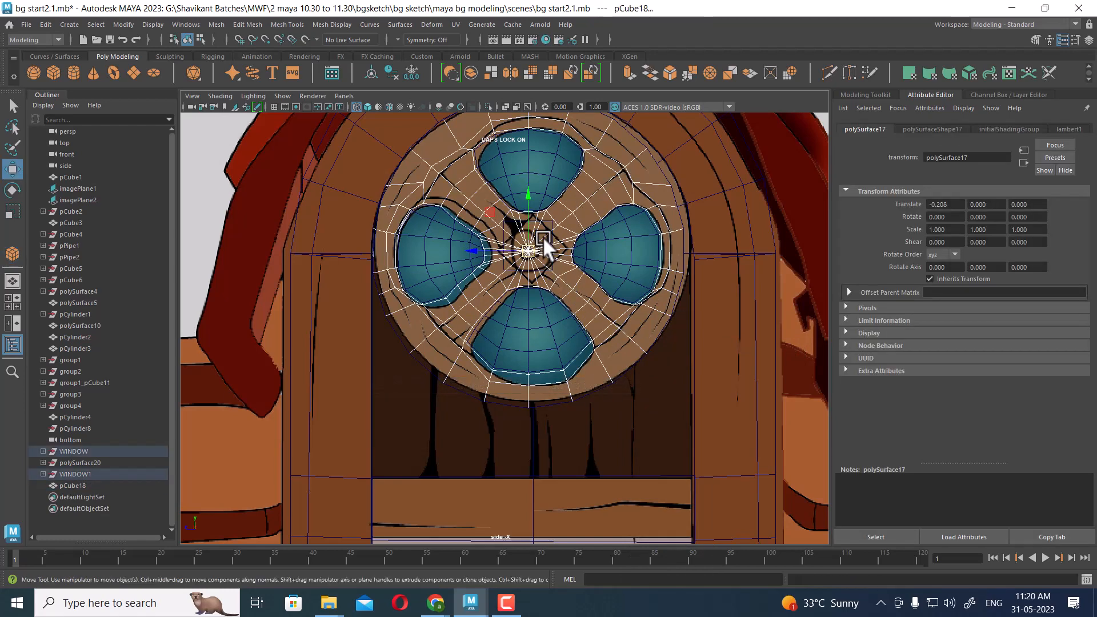
left_click(547, 221)
scroll(545, 243, "up", 2)
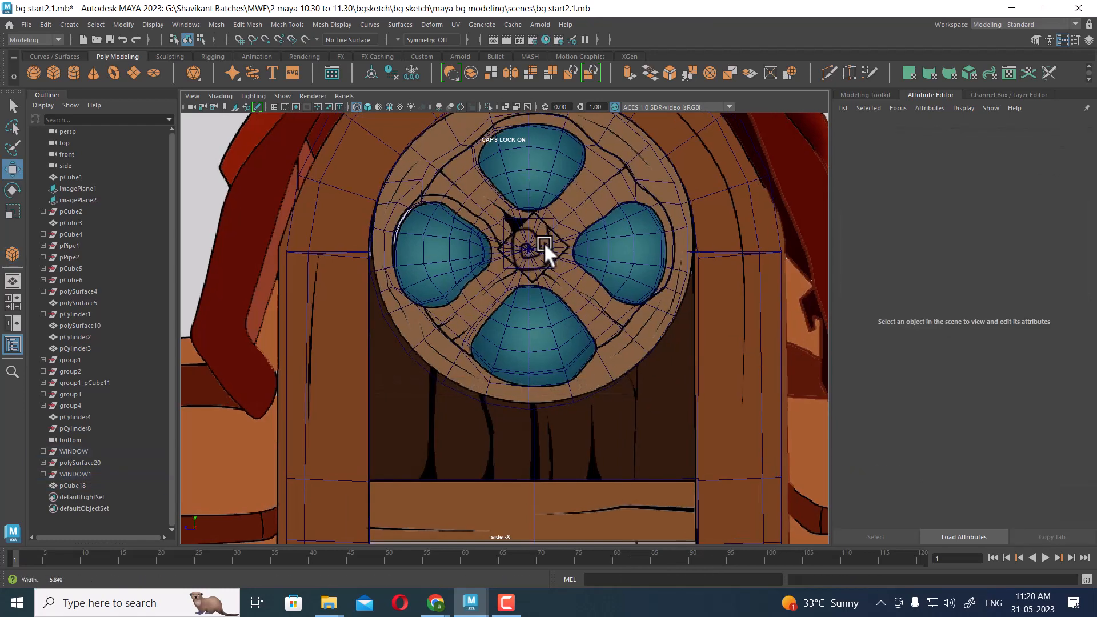
left_click(539, 224)
scroll(571, 273, "up", 2)
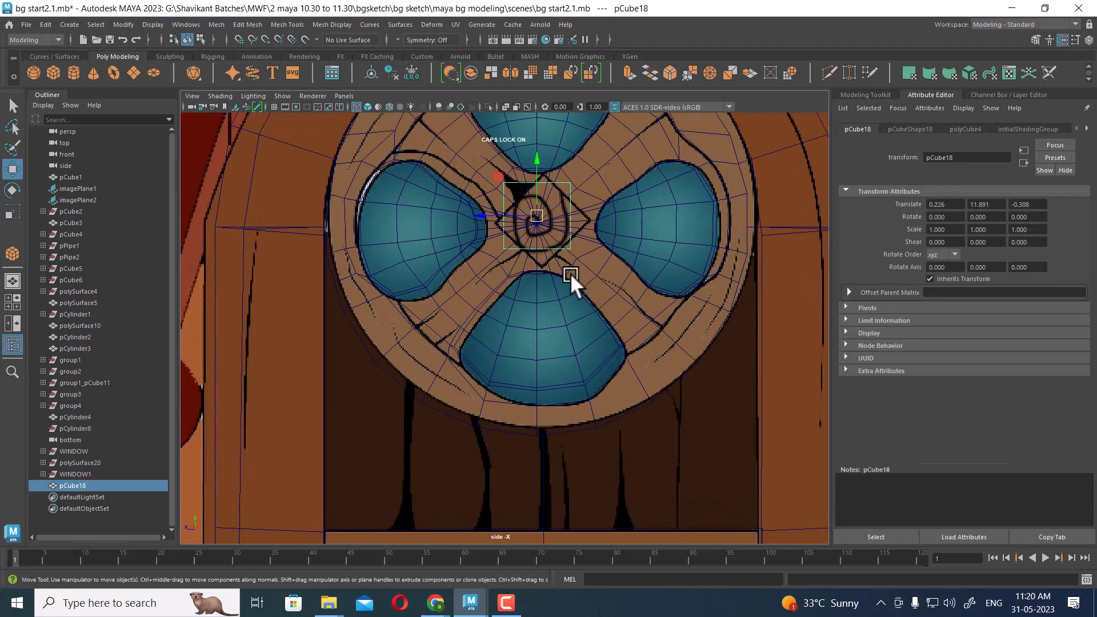
key("e")
scroll(594, 297, "up", 2)
scroll(628, 344, "up", 1)
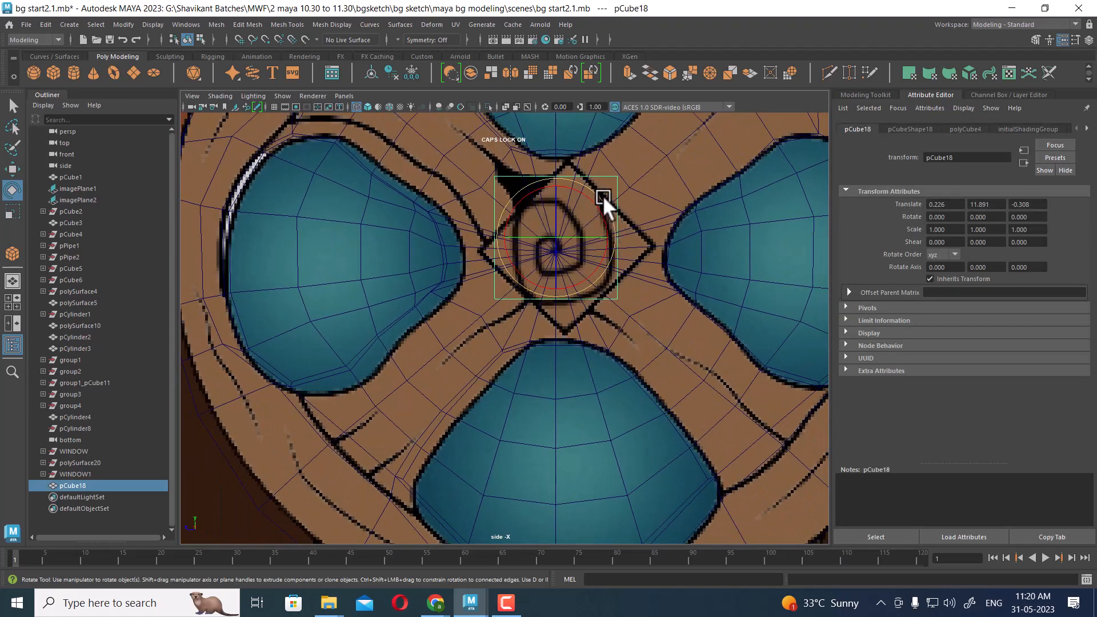
left_click_drag(603, 195, 614, 214)
key("w")
scroll(597, 270, "up", 1)
key("e")
key("w")
key("e")
key("w")
scroll(628, 272, "down", 10)
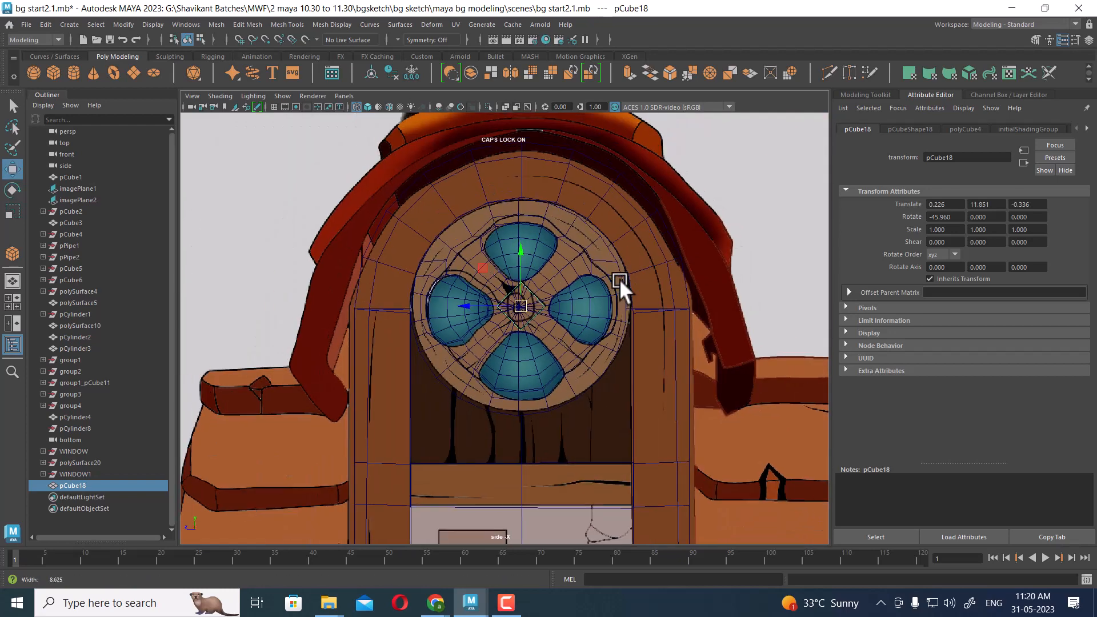
Switch to the perspective view and move the rotated cube along X to about 3.355, near the window.
key("space")
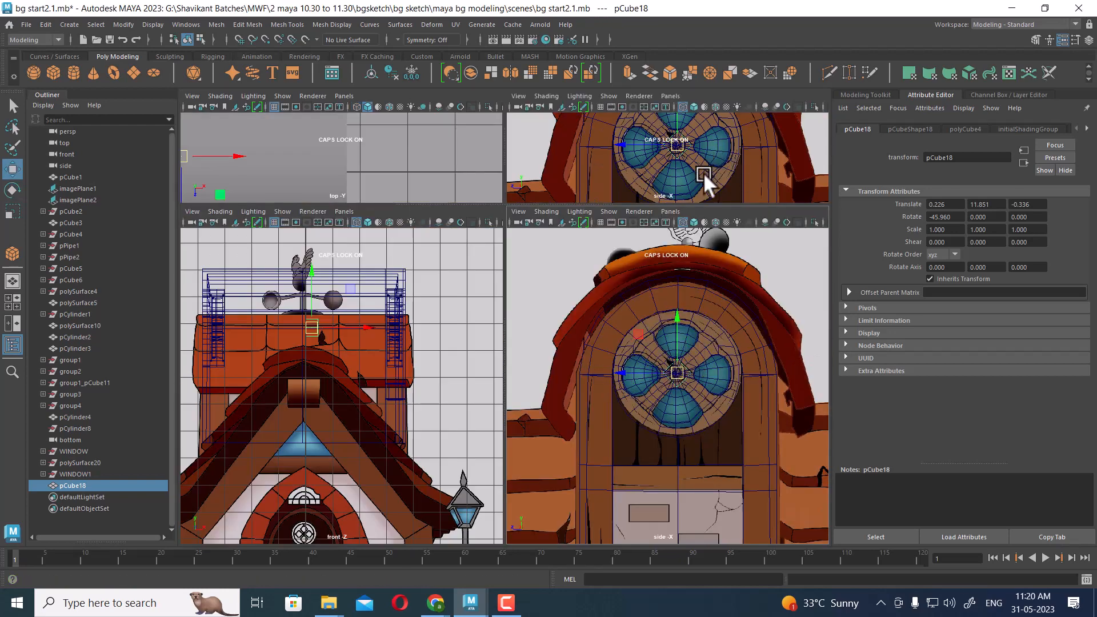
key("space")
left_click_drag(731, 172, 741, 113)
left_click_drag(737, 251, 734, 252, "alt")
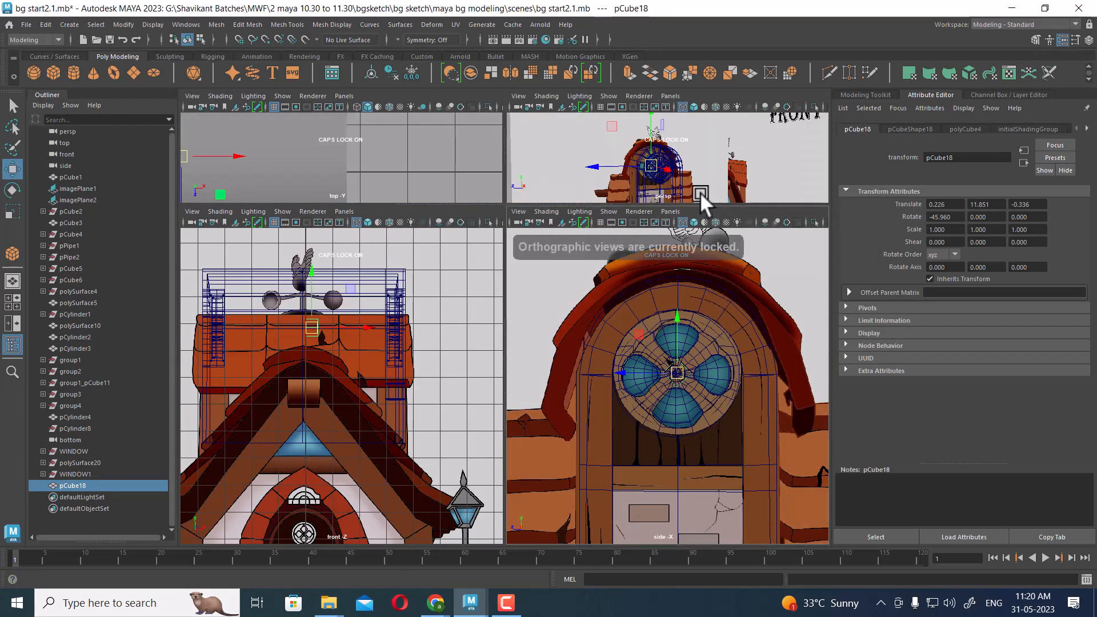
key("space")
key("space")
mouse_move(710, 172)
left_mouse_down("alt")
mouse_move(646, 407)
mouse_move(551, 402)
mouse_move(621, 390)
left_mouse_up("alt")
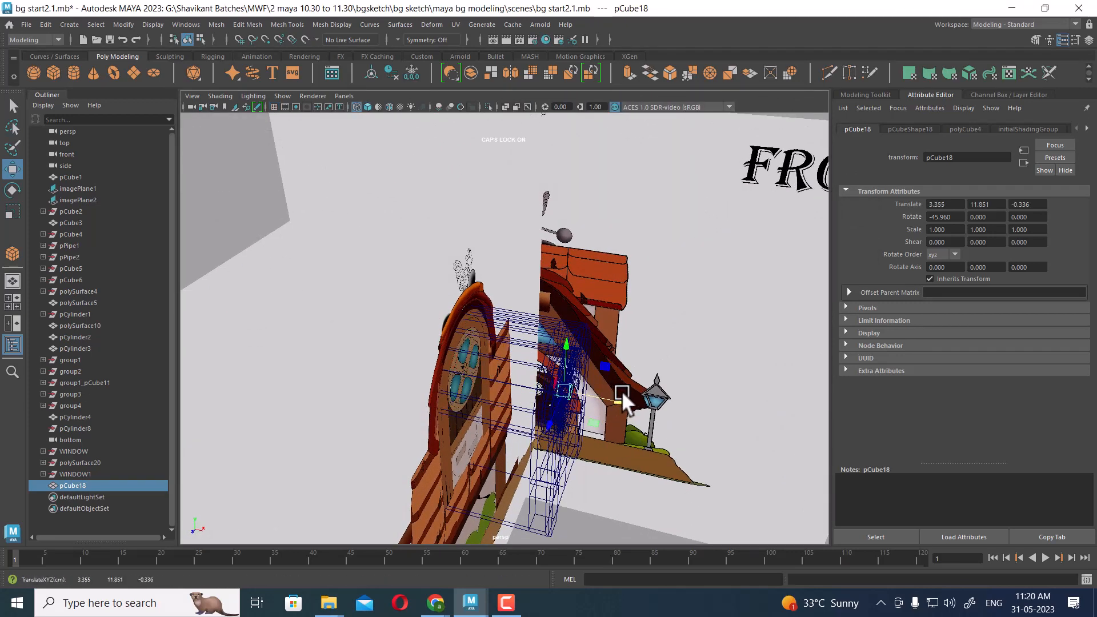
In shaded display, thin the diamond cube to a Scale X of about 0.359 and move it to Translate X 3.521.
key("5")
scroll(627, 416, "up", 4)
middle_click_drag(626, 417, 492, 271, "alt")
scroll(482, 303, "up", 5)
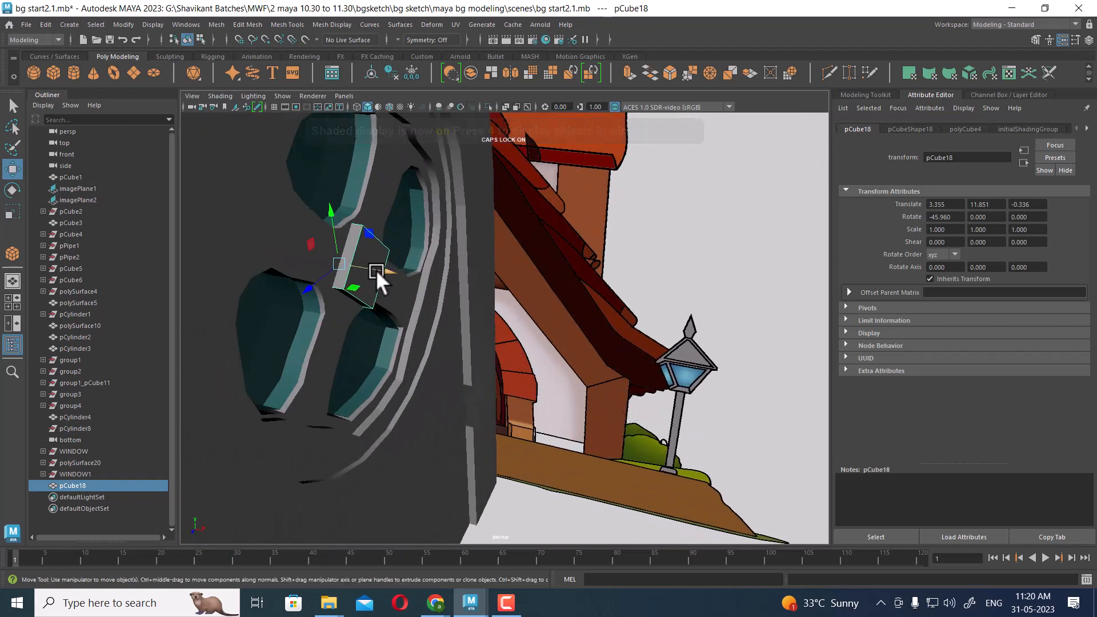
mouse_move(376, 269)
left_mouse_down()
mouse_move(443, 287)
mouse_move(395, 271)
mouse_move(411, 277)
left_mouse_up()
key("r")
key("w")
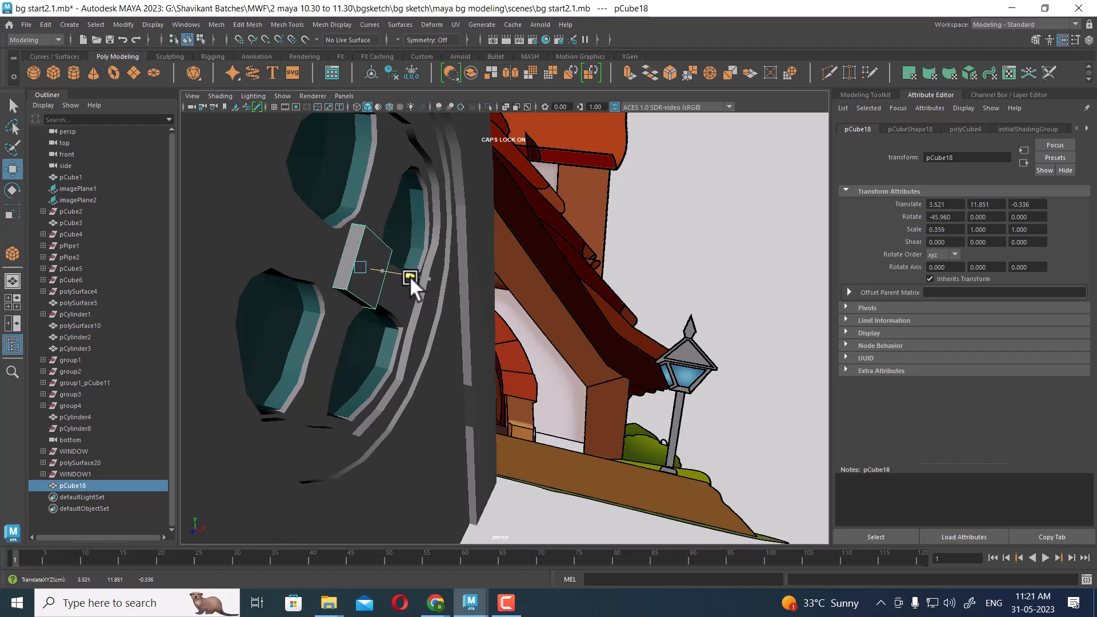
Group the round window's frame, its glass panes and the diamond cube together.
scroll(311, 203, "down", 5)
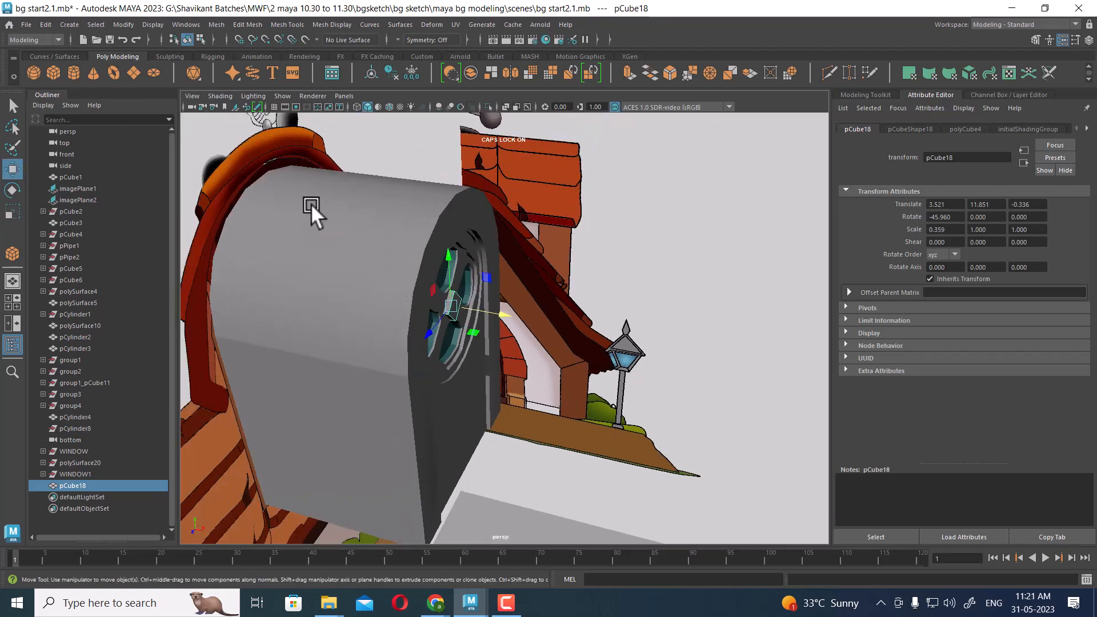
left_click_drag(312, 203, 531, 300, "alt")
left_click(506, 258)
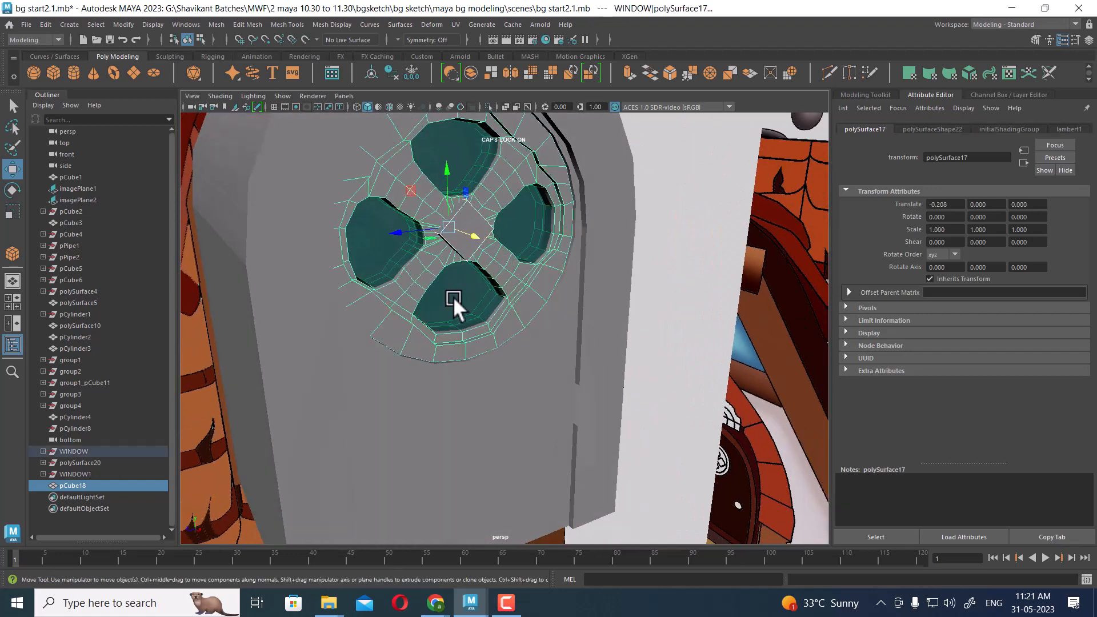
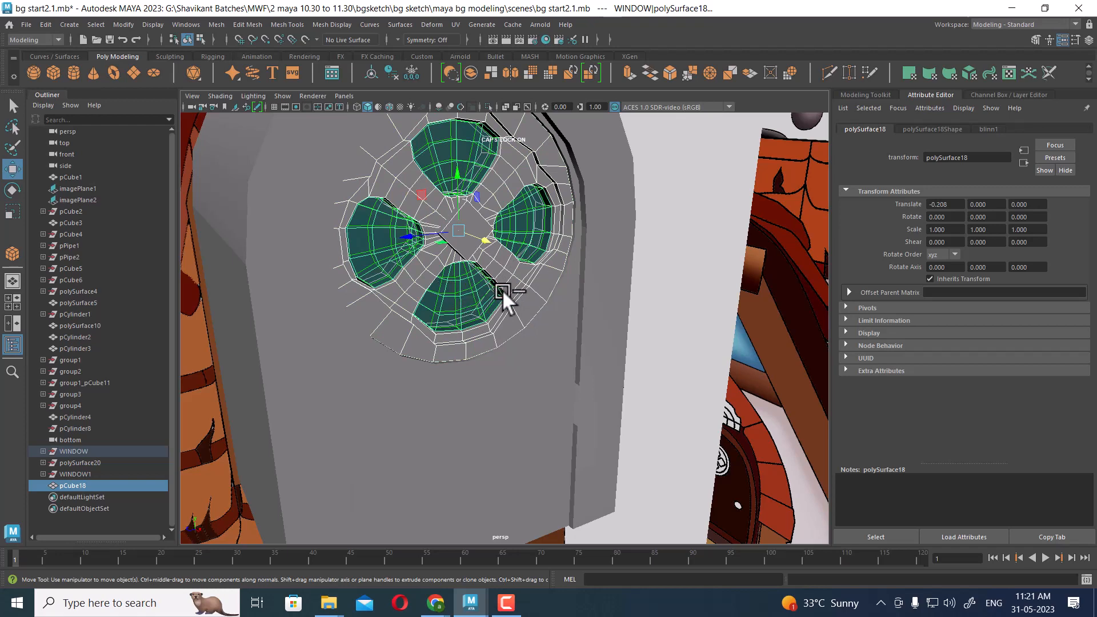
key("ctrl+g")
Delete the old mirrored round window group at the opposite end of the dormer.
left_click_drag(502, 290, 560, 290, "alt")
left_click(560, 276)
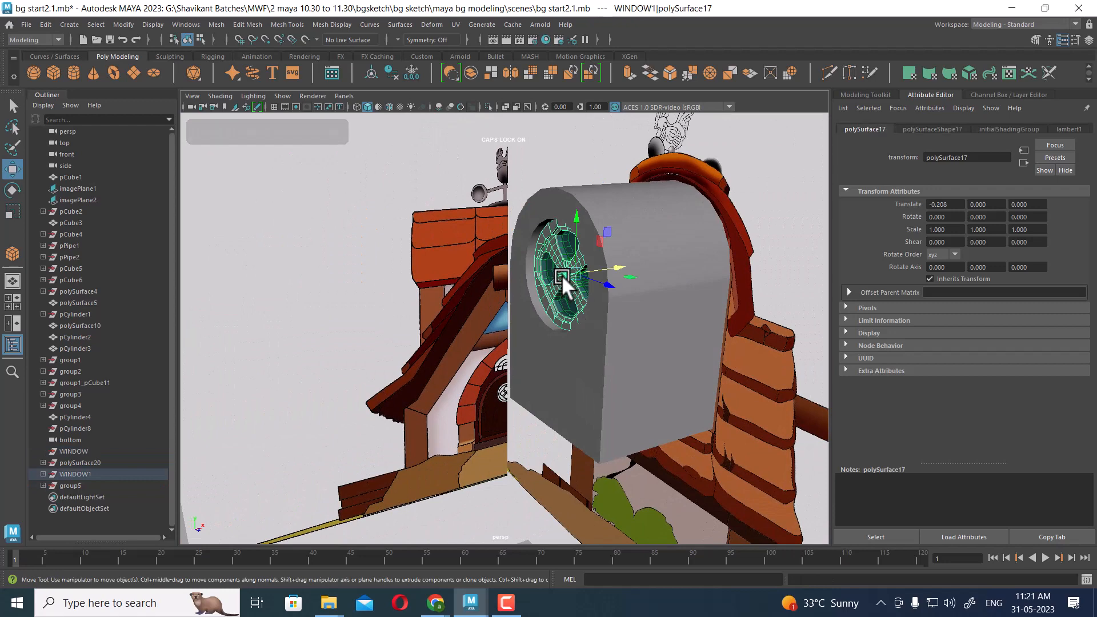
key("Delete")
Select the new window group and mirror it to the opposite end using Duplicate Special with Scale X -1.
left_click_drag(632, 304, 605, 239, "alt")
left_click(612, 252)
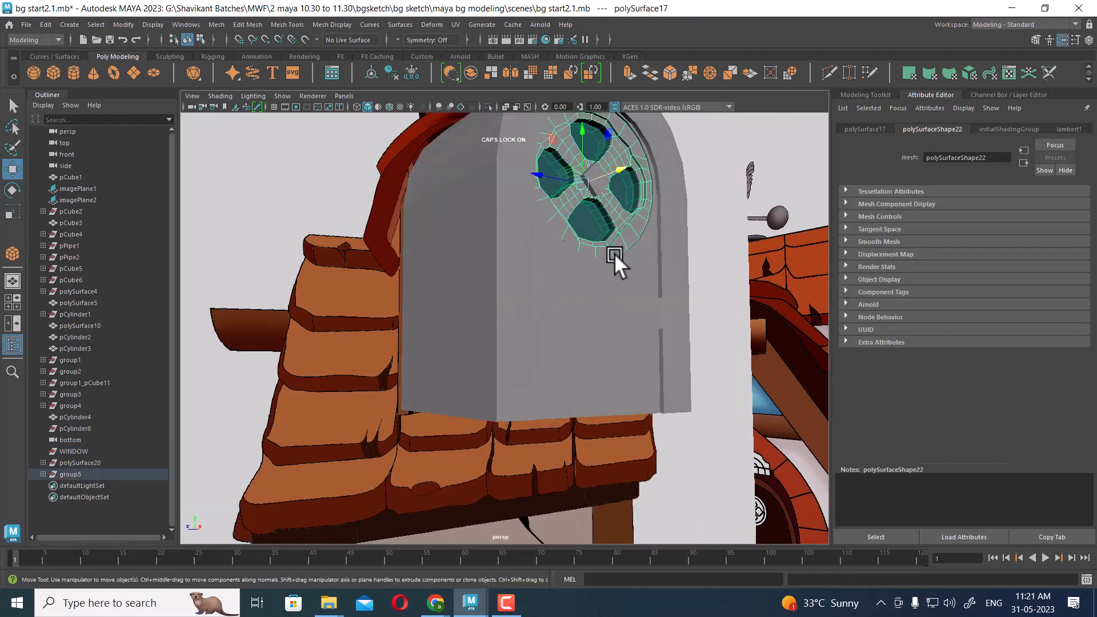
key("Up")
left_click(45, 23)
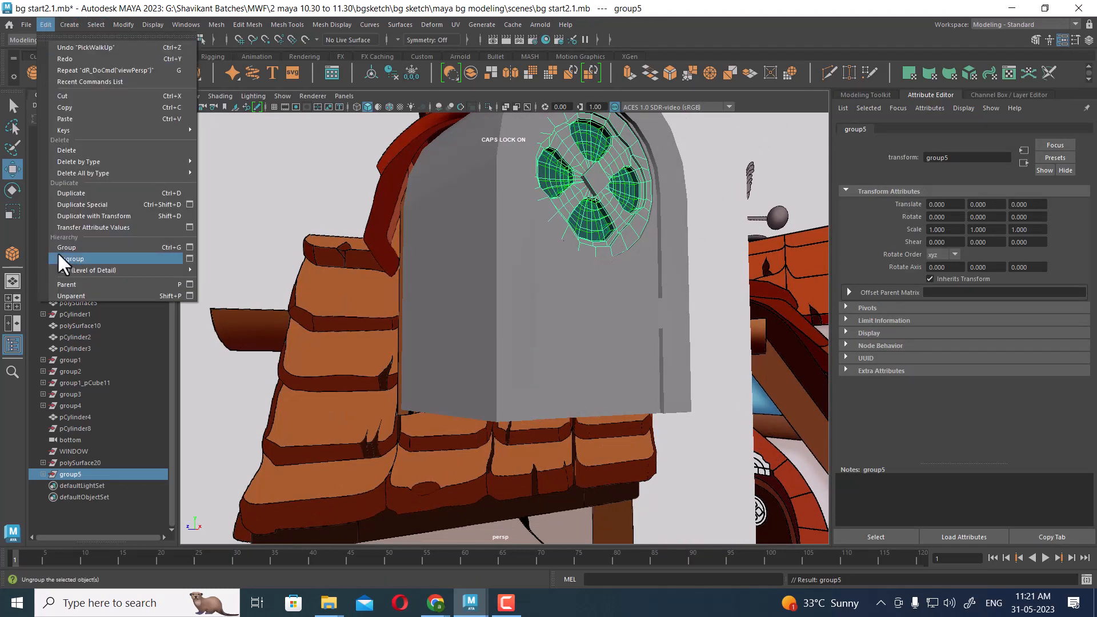
left_click(121, 204)
scroll(523, 235, "down", 5)
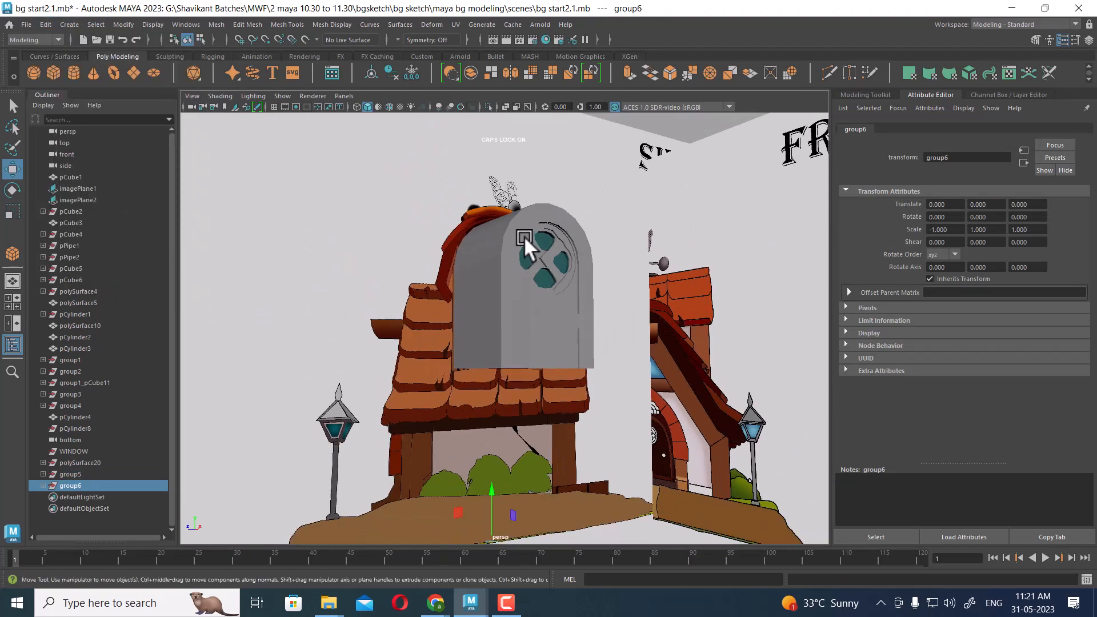
In the side view, draw a polygon cube over the wall's upper brick and place a duplicate over the lower brick at Translate Y 8.015, Z -0.829.
left_click_drag(524, 236, 523, 266, "alt")
key("space")
key("space")
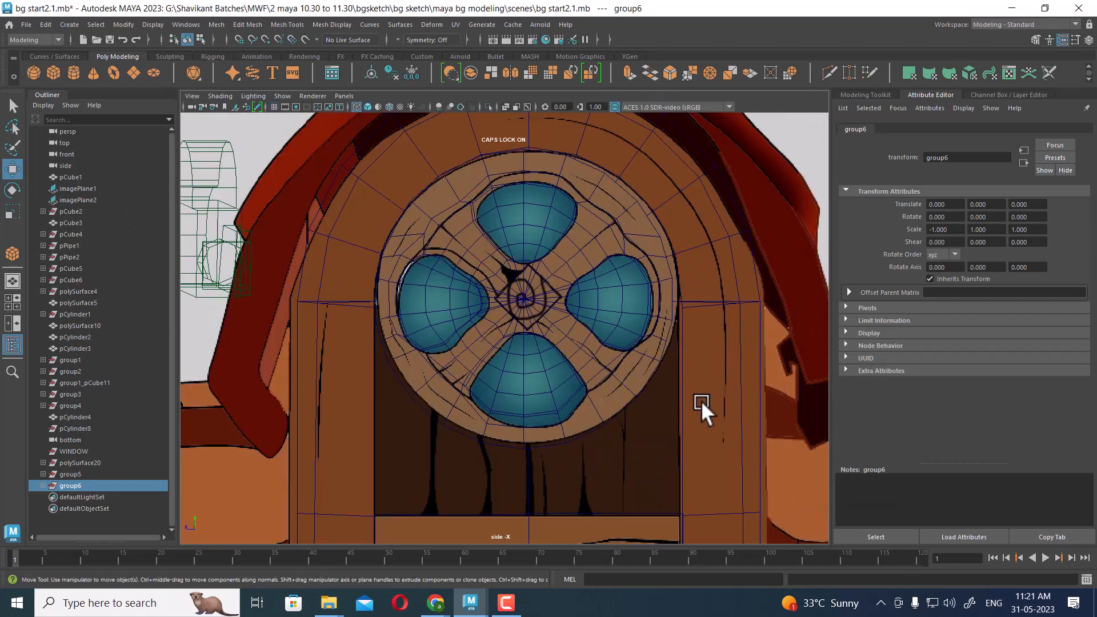
scroll(527, 417, "down", 2)
scroll(601, 408, "up", 2)
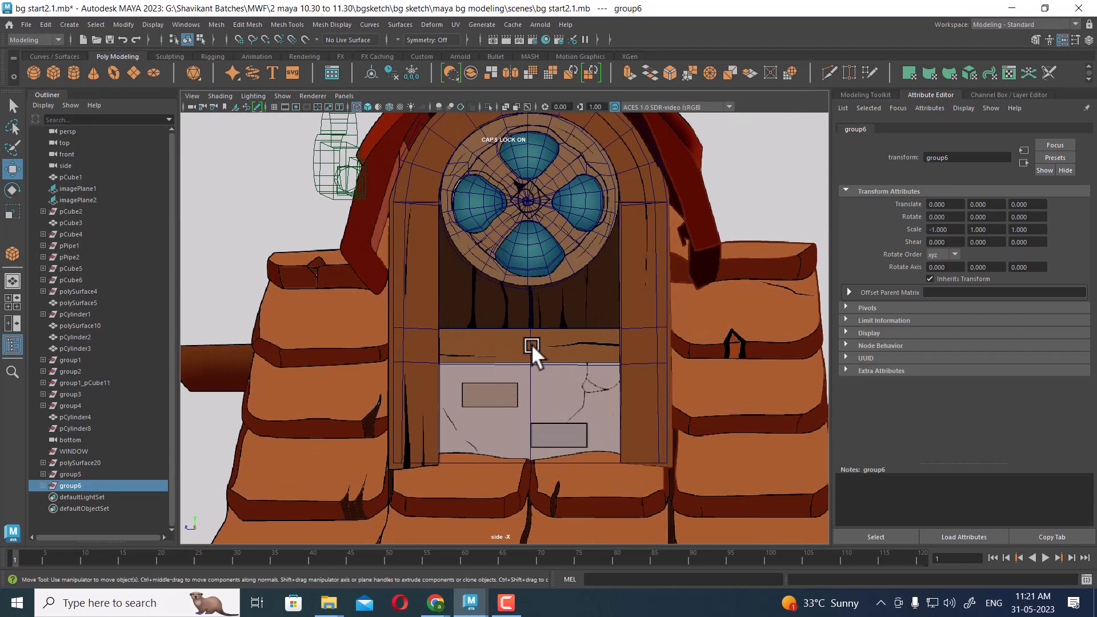
left_click(515, 413)
scroll(583, 400, "up", 3)
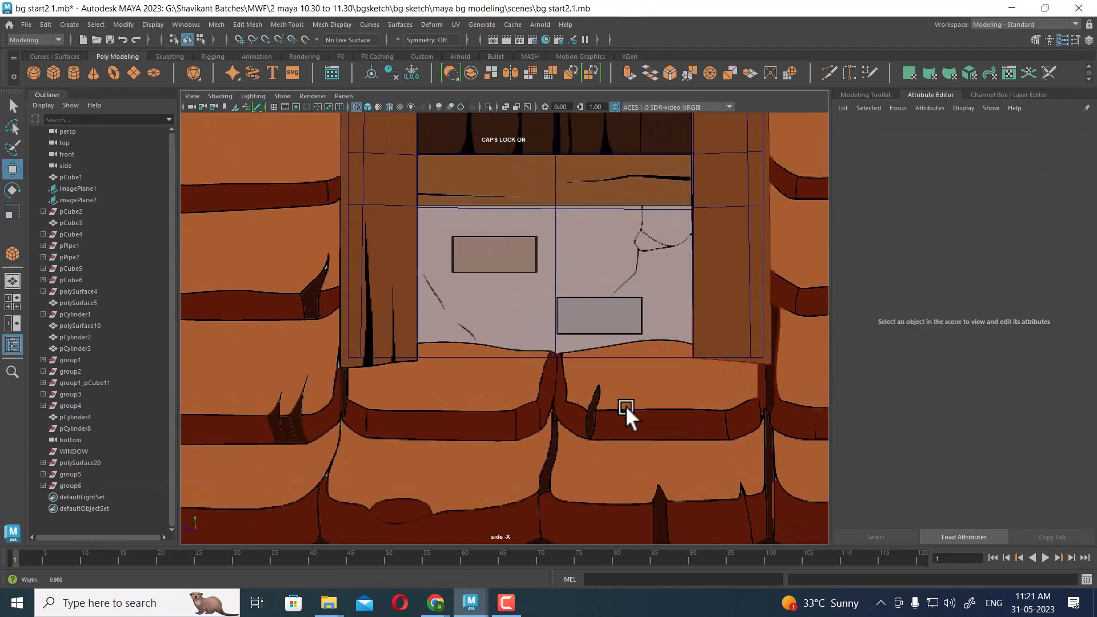
right_click(590, 255, "shift")
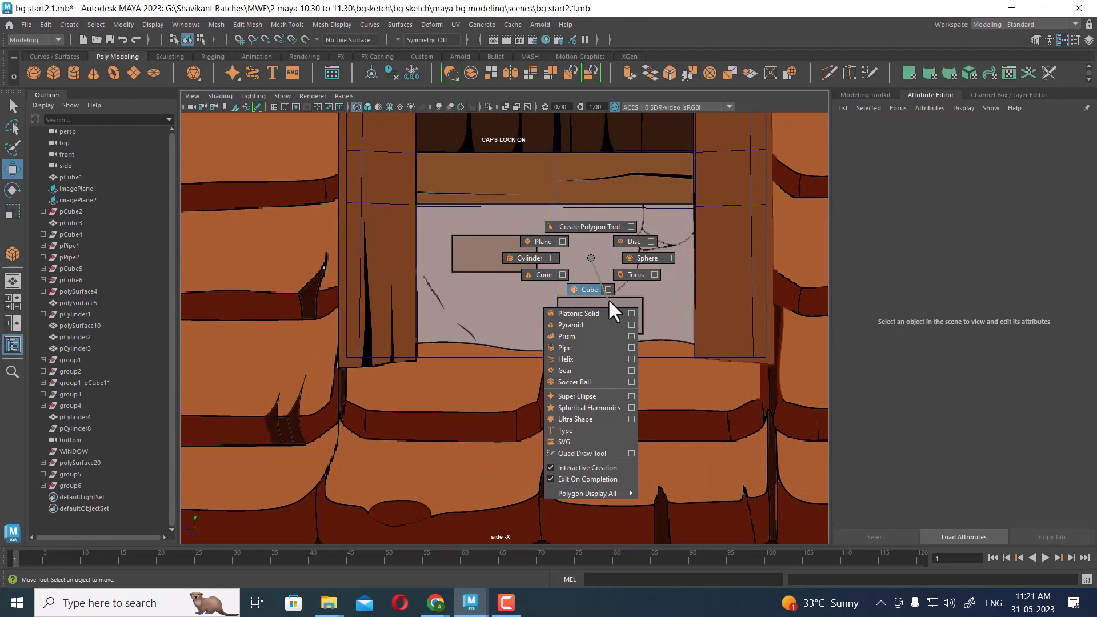
left_click(589, 289)
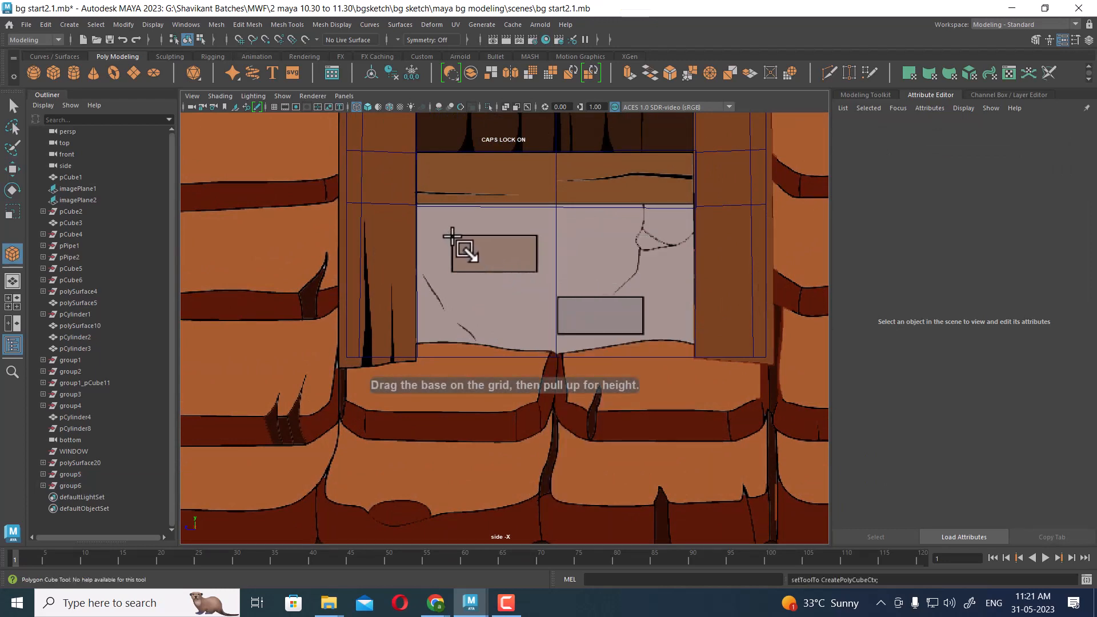
left_click_drag(453, 237, 637, 276)
key("ctrl+d")
scroll(628, 308, "up", 2)
Select both brick cubes and move them along X to about 3.116 in the front view.
key("space")
right_click_drag(636, 276, 738, 496, "alt")
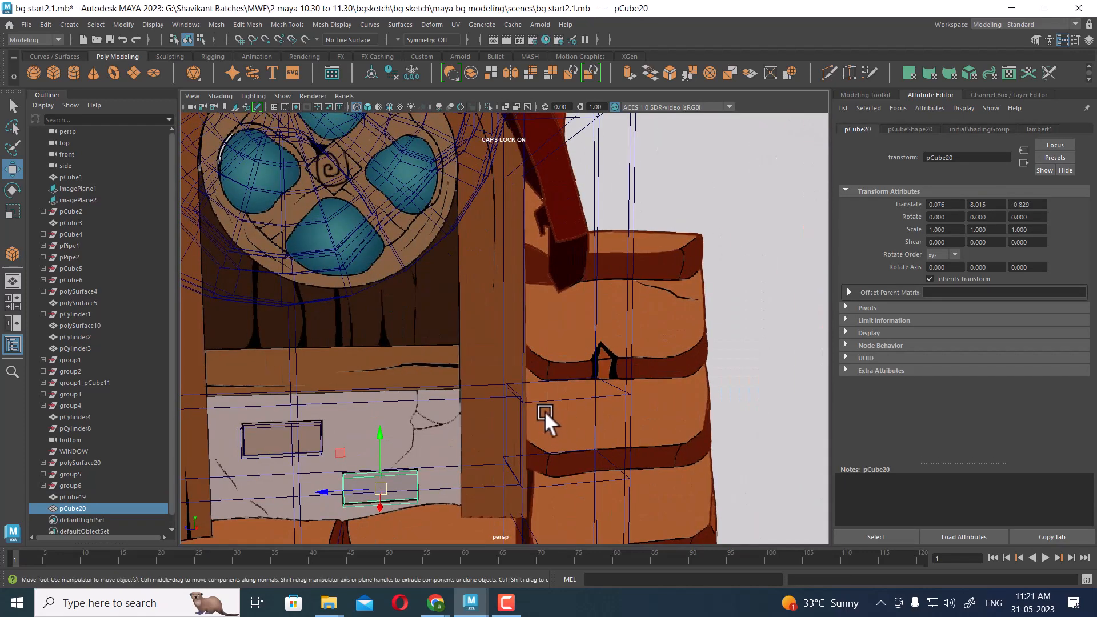
middle_click_drag(544, 411, 658, 337, "alt")
left_click(417, 372, "shift")
right_click_drag(498, 390, 511, 307, "alt")
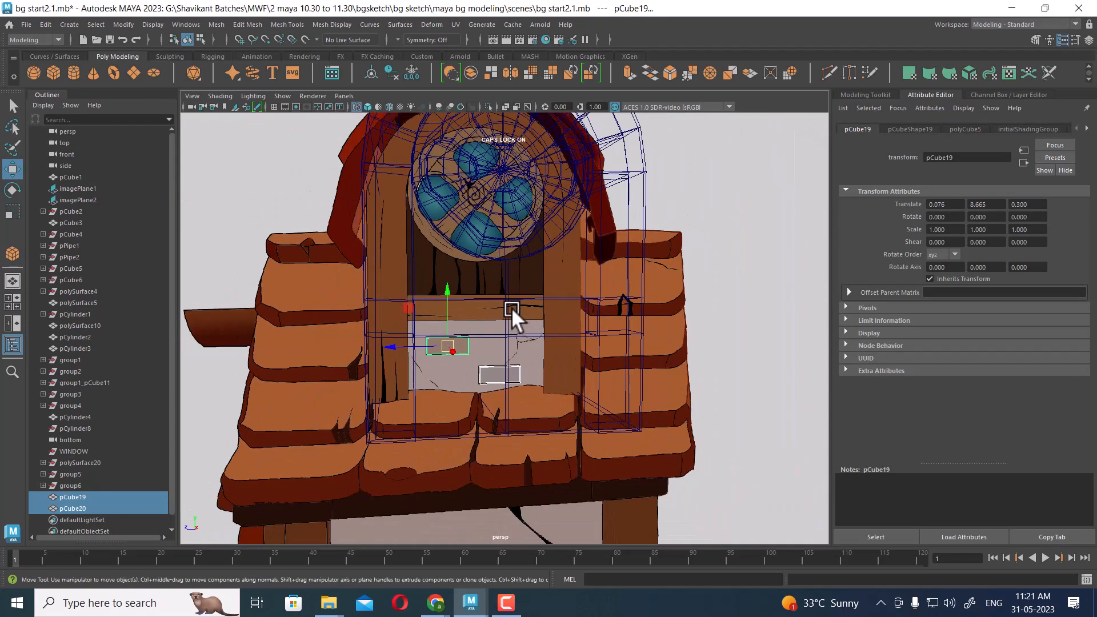
key("space")
left_click_drag(588, 381, 591, 408)
right_click_drag(591, 408, 561, 407, "alt")
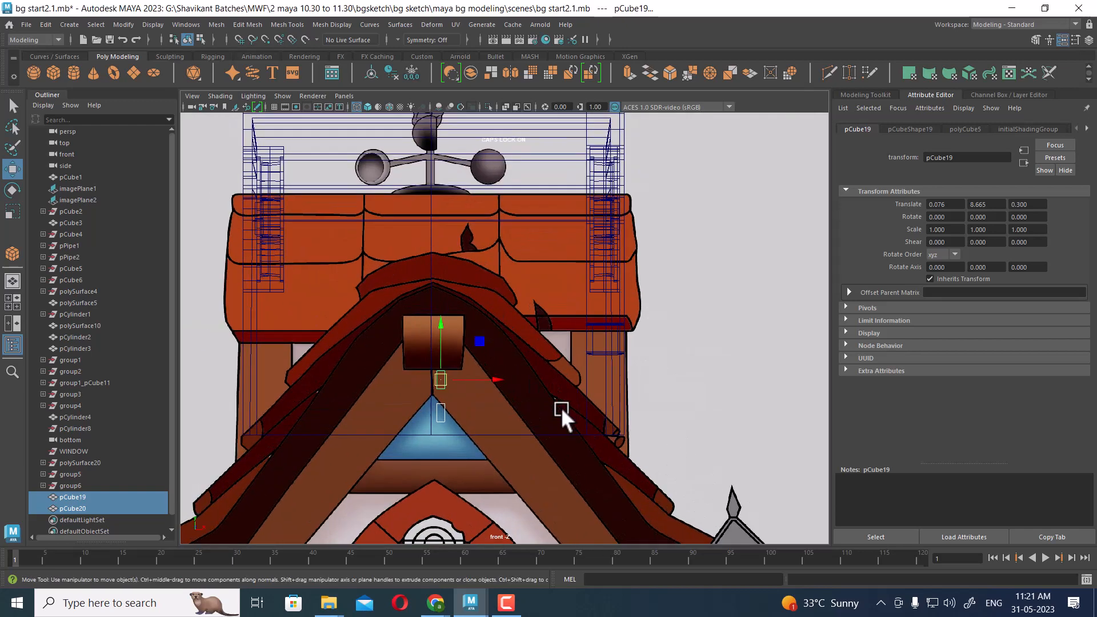
left_click_drag(500, 377, 653, 376)
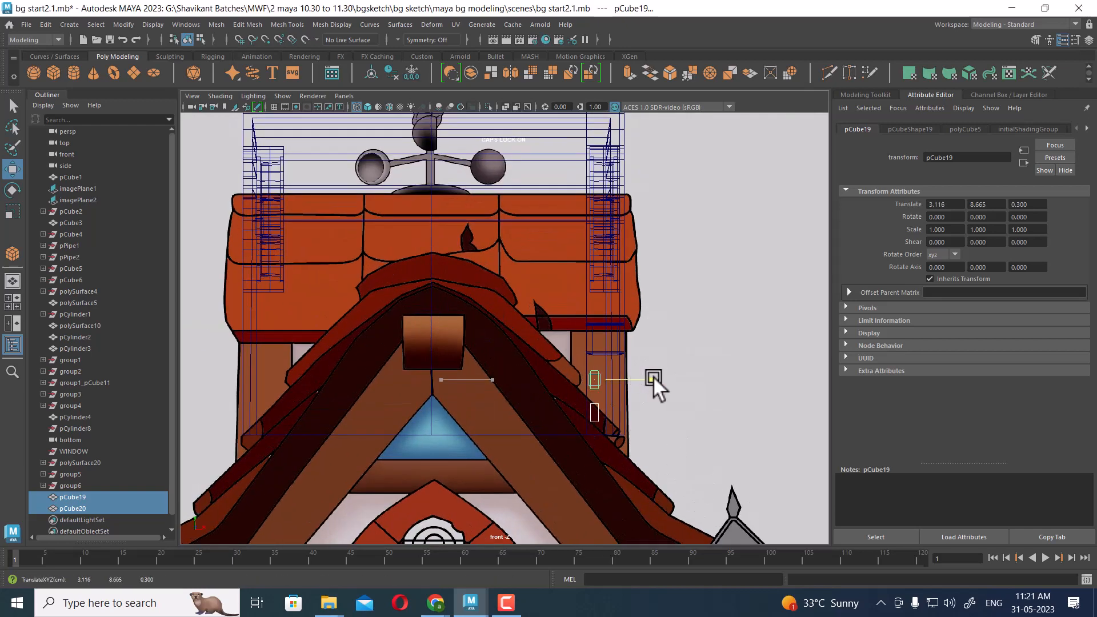
In the shaded perspective view, move both brick cubes outward to Translate X 3.586 so they protrude from the wall.
key("space")
left_click_drag(671, 337, 683, 269)
key("5")
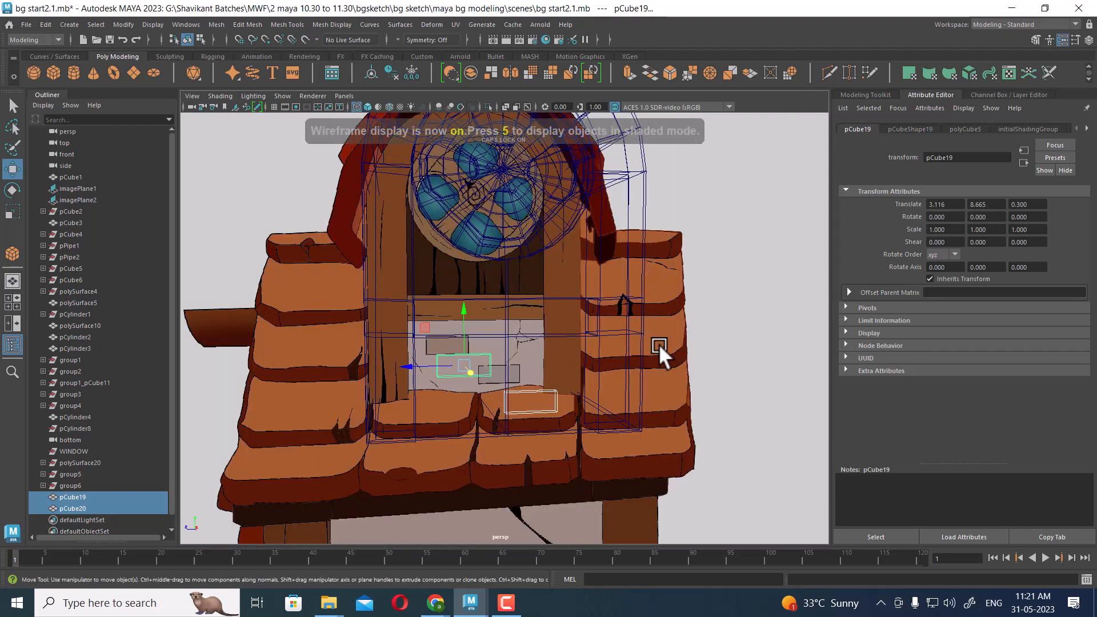
left_click_drag(505, 388, 634, 424, "alt")
scroll(687, 375, "down", 1)
left_click_drag(687, 375, 588, 322, "alt")
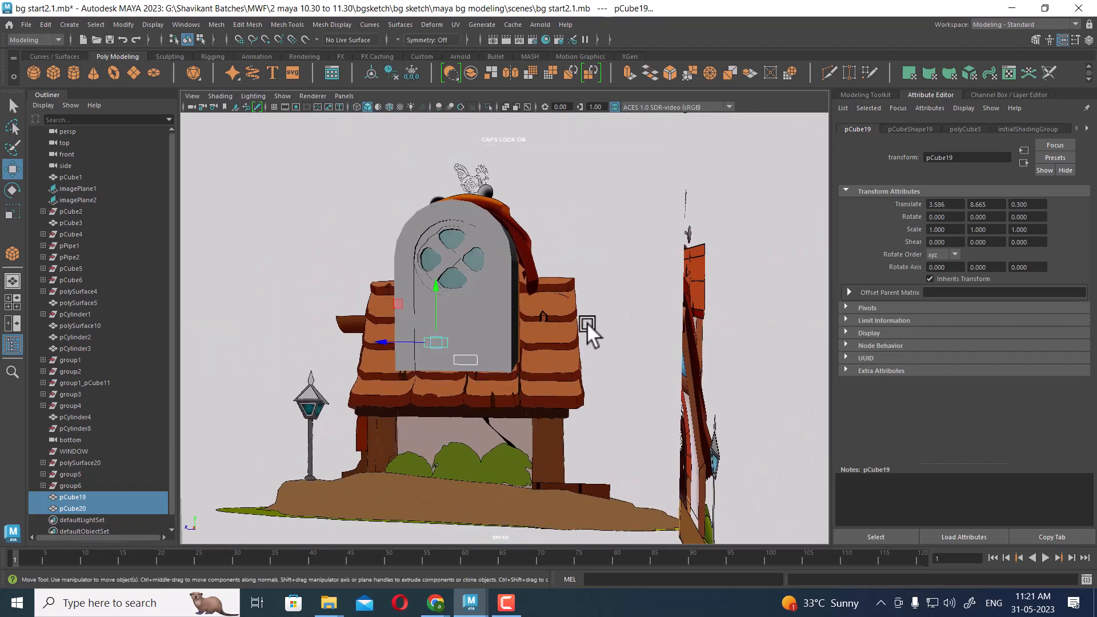
Examine the brick cubes against the reference image in the side view, in shaded and wireframe display.
scroll(613, 352, "up", 3)
key("space")
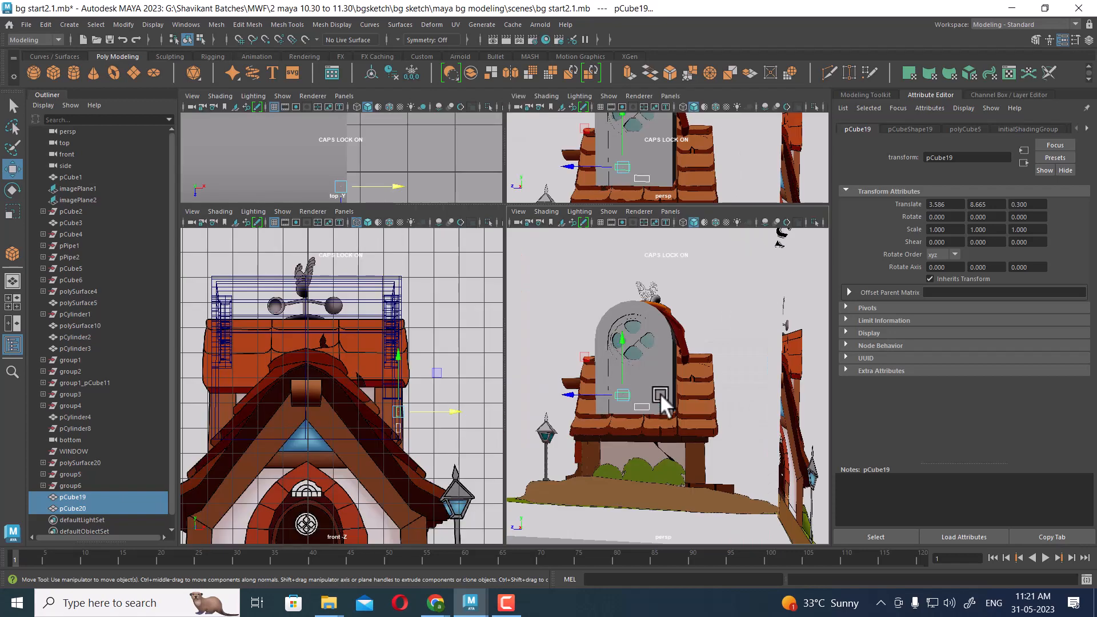
key("space")
left_click_drag(676, 379, 726, 382)
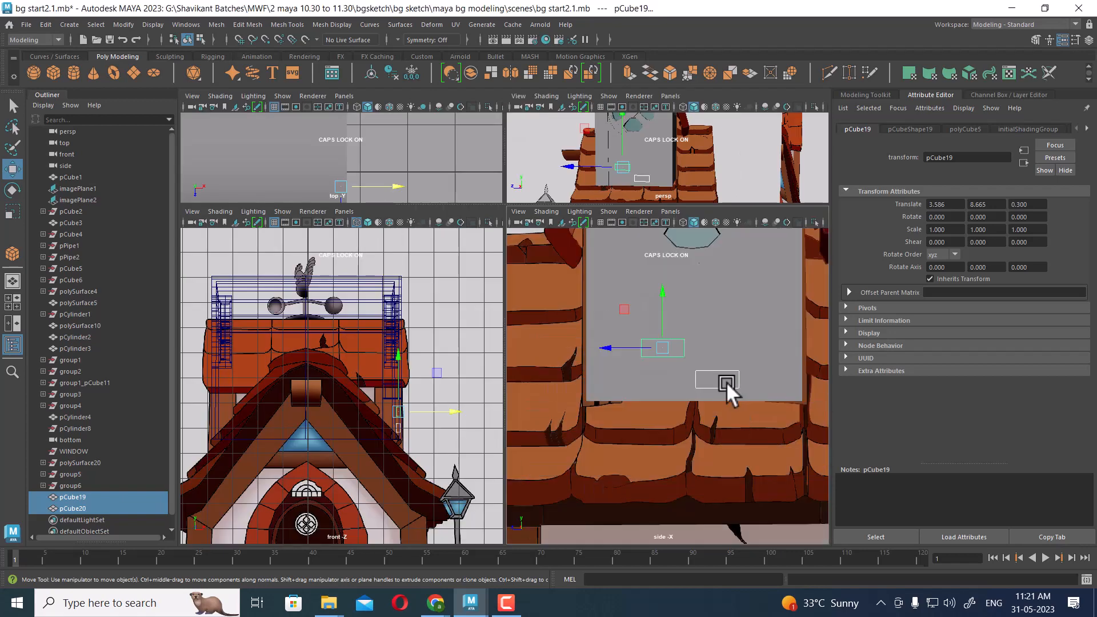
key("5")
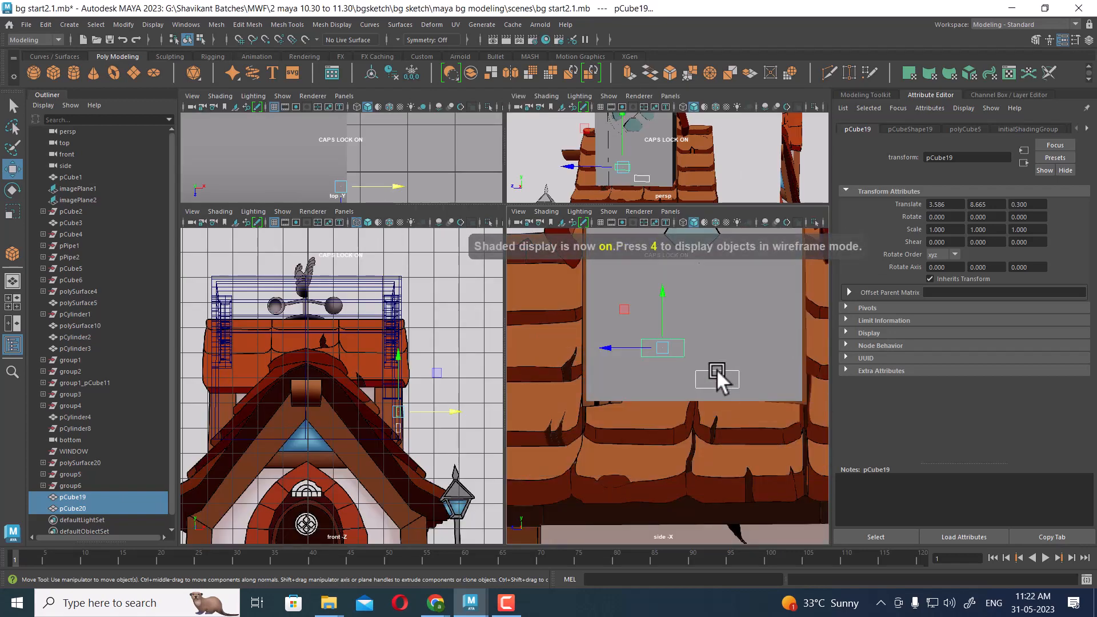
key("4")
key("space")
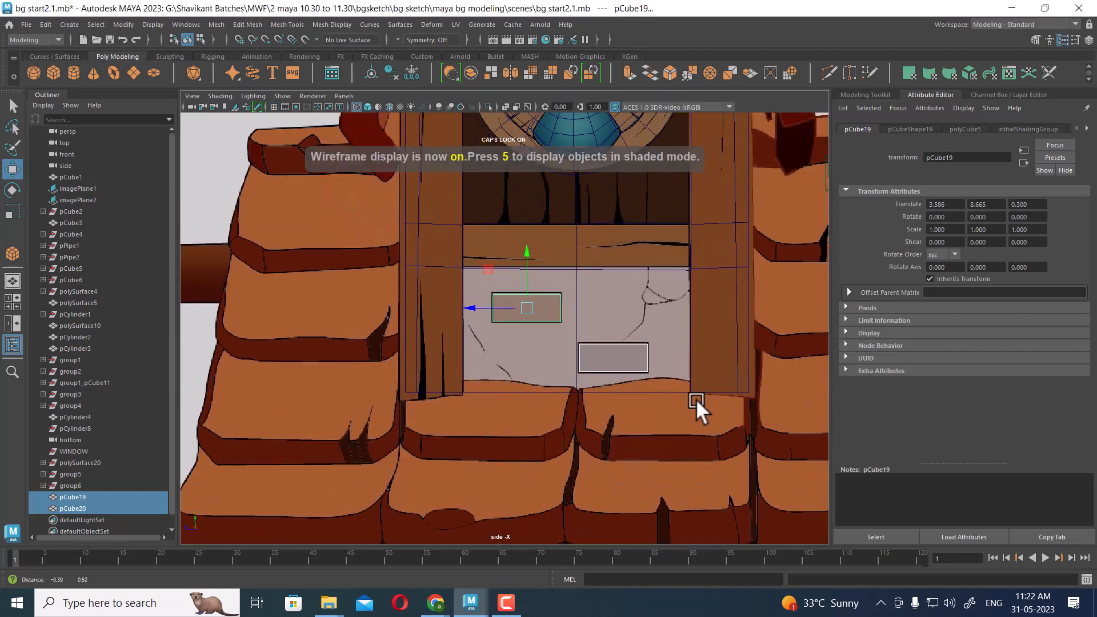
middle_click_drag(649, 275, 672, 357, "alt")
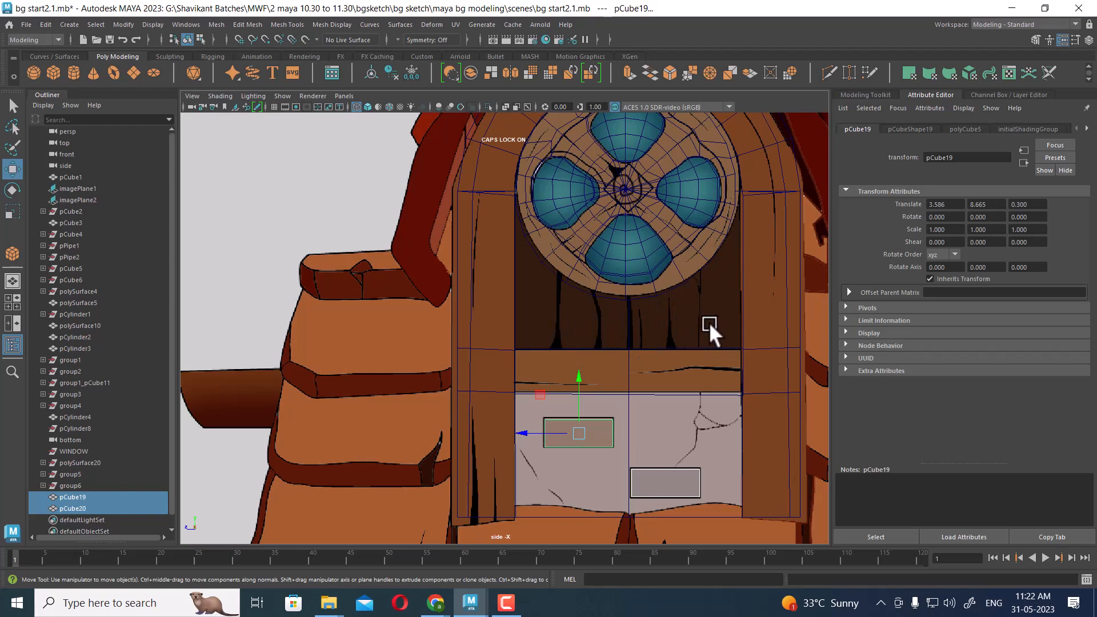
scroll(709, 321, "down", 5)
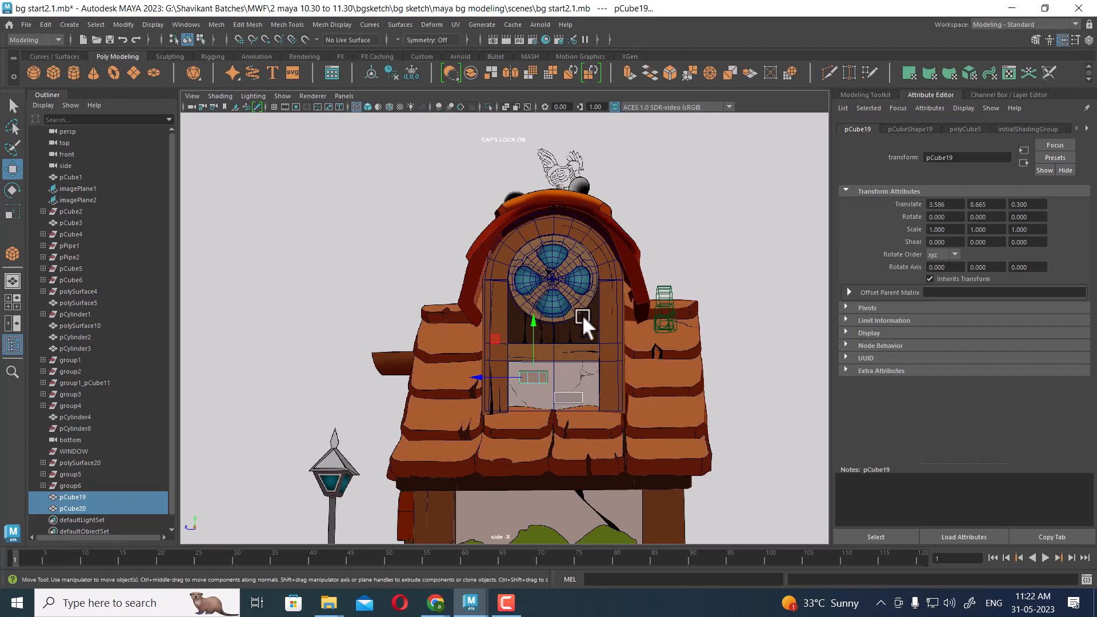
scroll(575, 325, "up", 5)
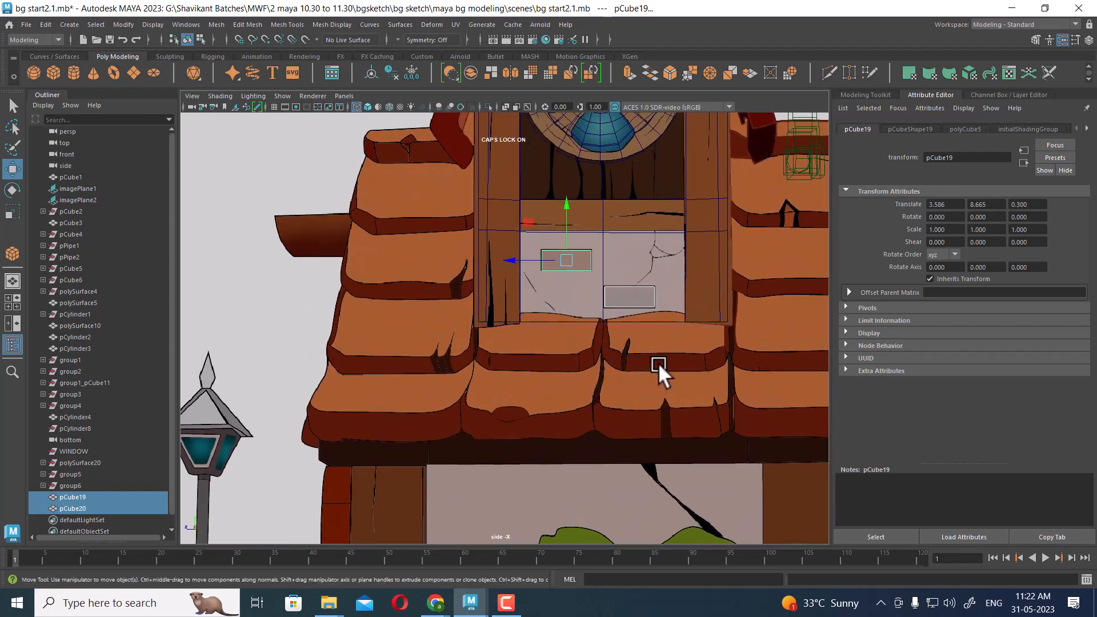
Select the arched frame and compare the dormer's parts with the reference images in the side and front views.
left_click(504, 318)
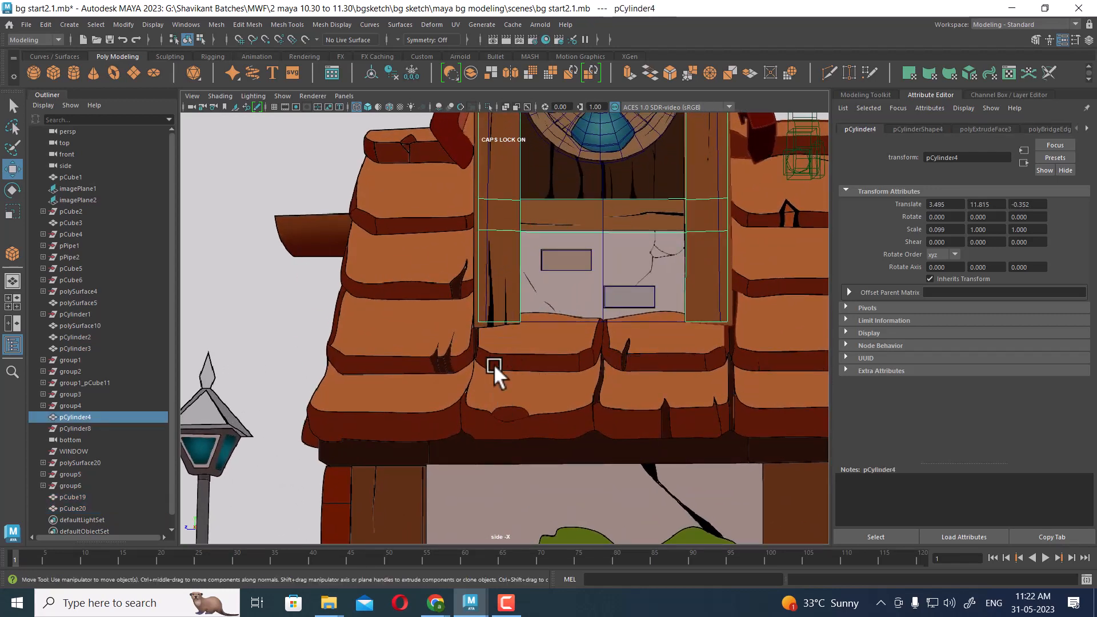
scroll(494, 364, "up", 2)
scroll(519, 443, "up", 2)
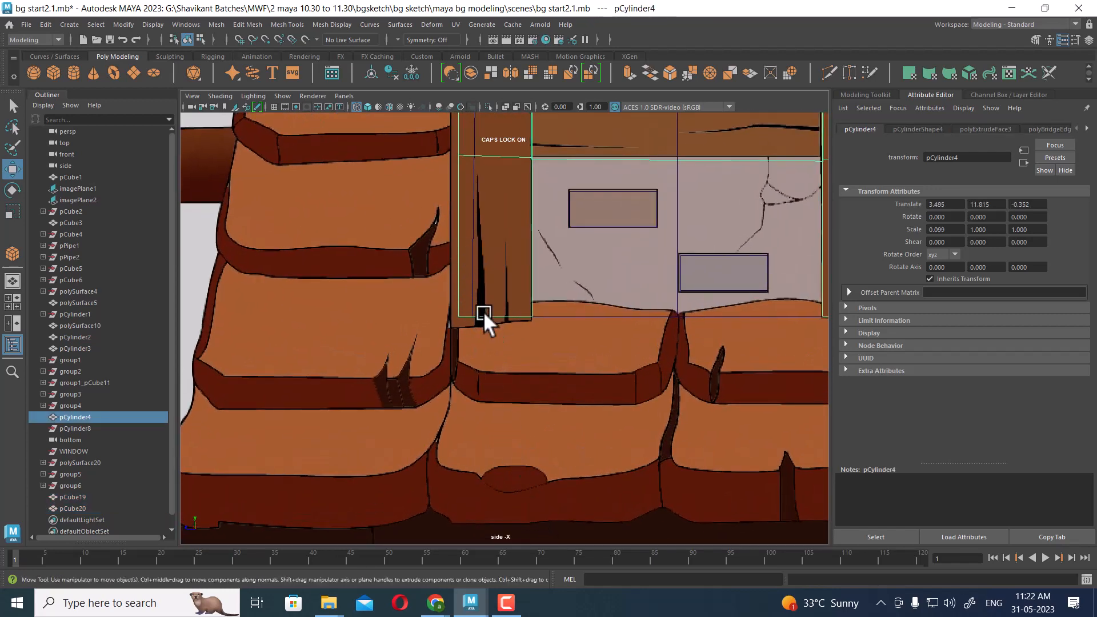
scroll(460, 269, "down", 5)
scroll(567, 390, "up", 5)
middle_click_drag(552, 330, 548, 447, "alt")
mouse_move(540, 289)
middle_mouse_down("alt")
mouse_move(539, 399)
mouse_move(531, 277)
middle_mouse_up("alt")
scroll(632, 362, "down", 4)
key("space")
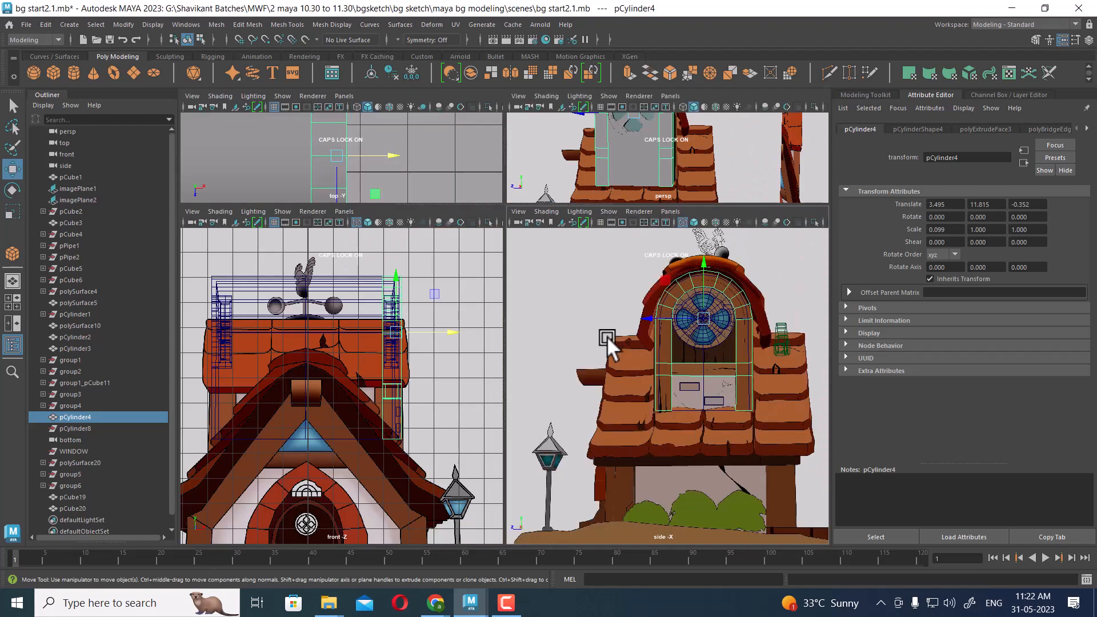
scroll(376, 352, "up", 4)
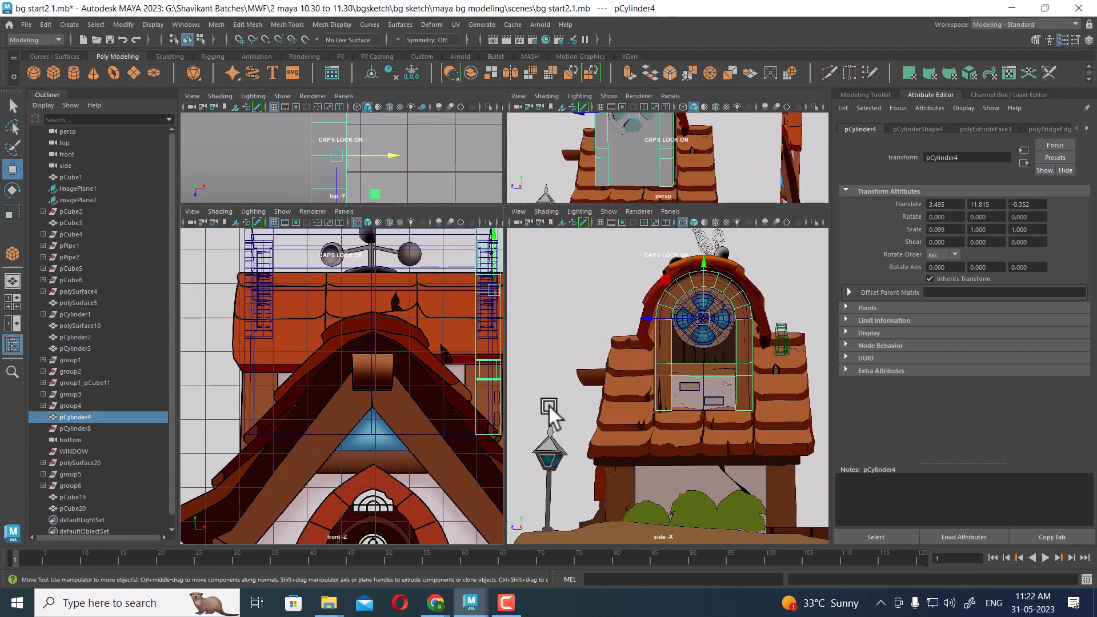
middle_click_drag(715, 342, 714, 394, "alt")
middle_click_drag(381, 304, 373, 387, "alt")
scroll(391, 351, "up", 3)
middle_click_drag(716, 381, 718, 440, "alt")
scroll(719, 440, "up", 2)
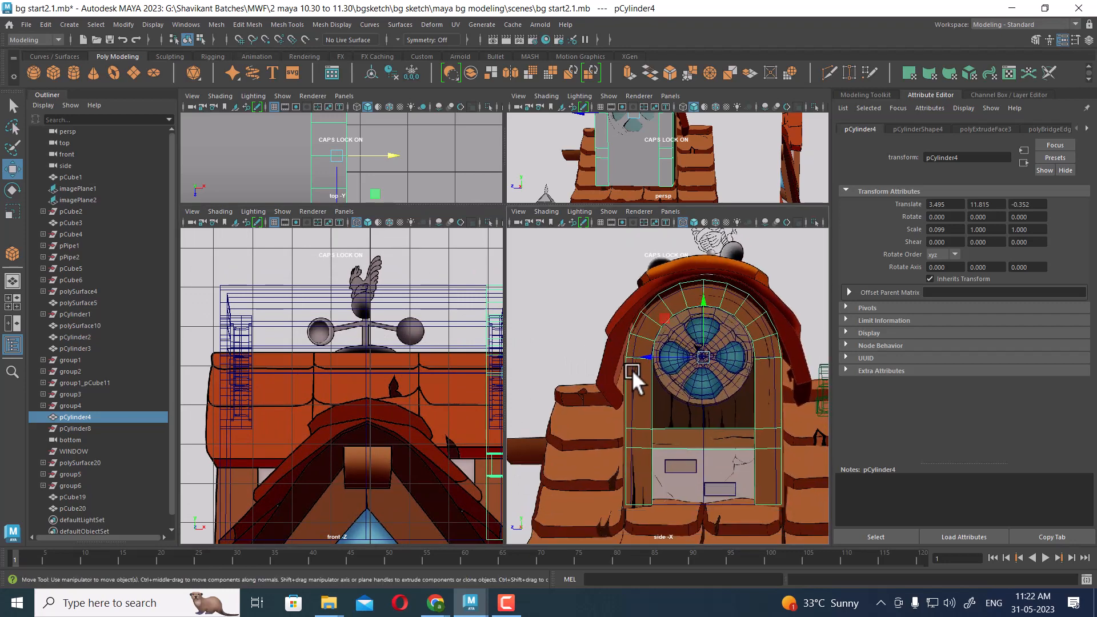
middle_click_drag(633, 369, 678, 450, "alt")
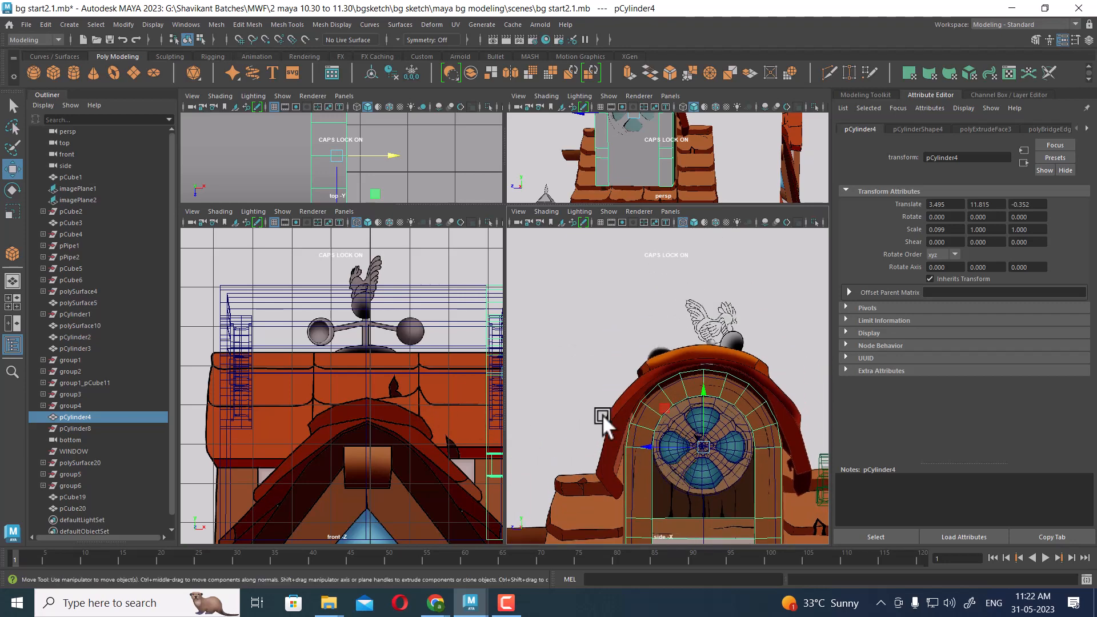
middle_click_drag(361, 414, 410, 310, "alt")
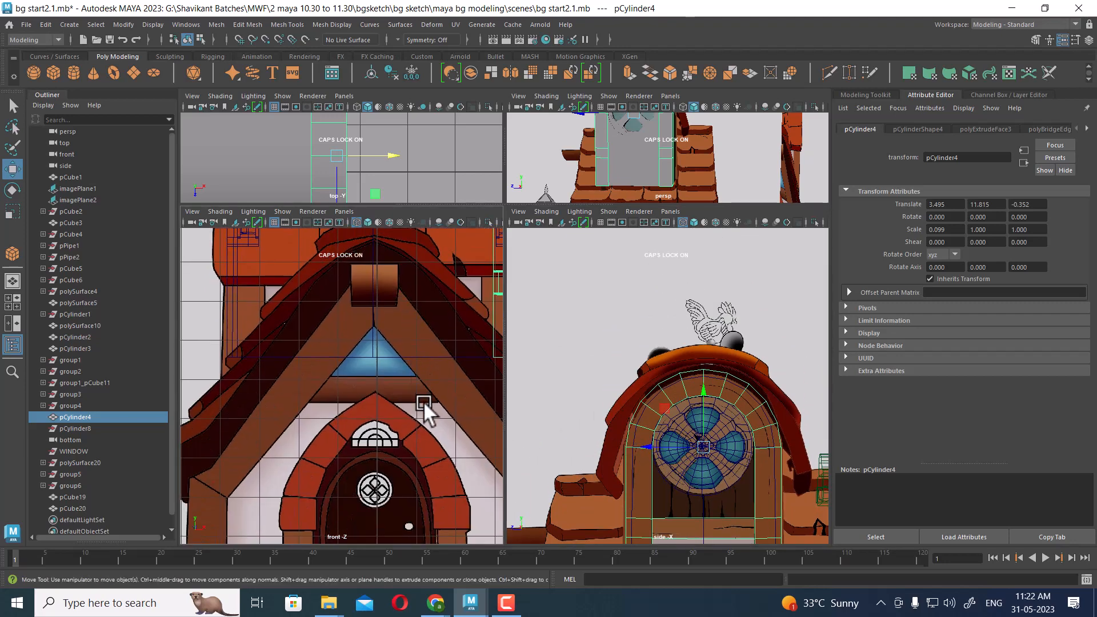
scroll(423, 401, "down", 5)
scroll(667, 361, "up", 1)
middle_click_drag(689, 354, 705, 320, "alt")
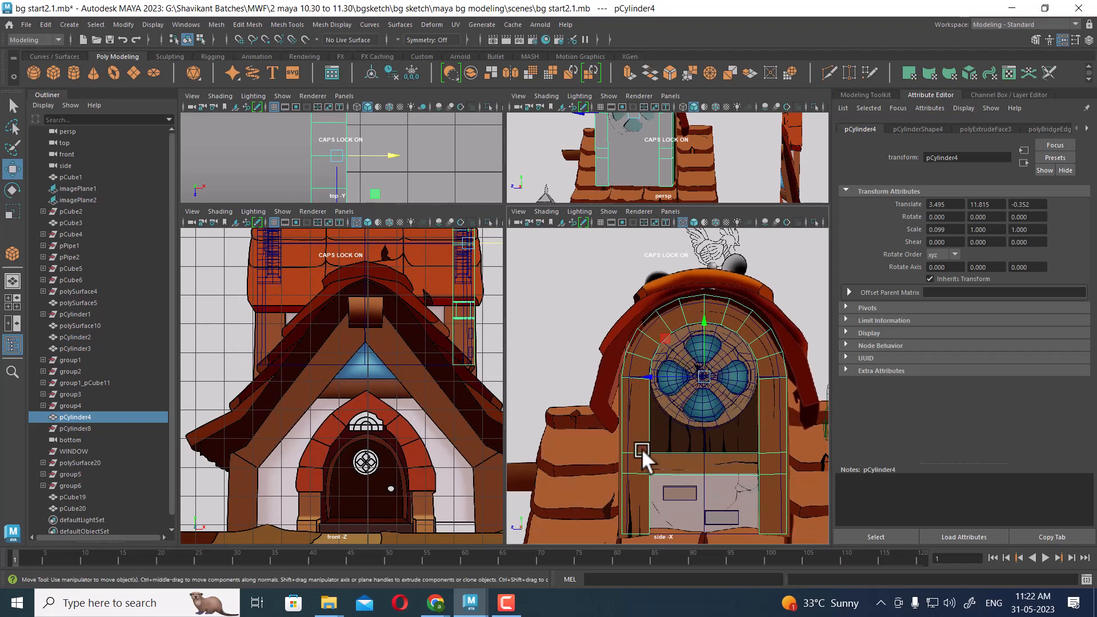
middle_click_drag(382, 317, 439, 389, "alt")
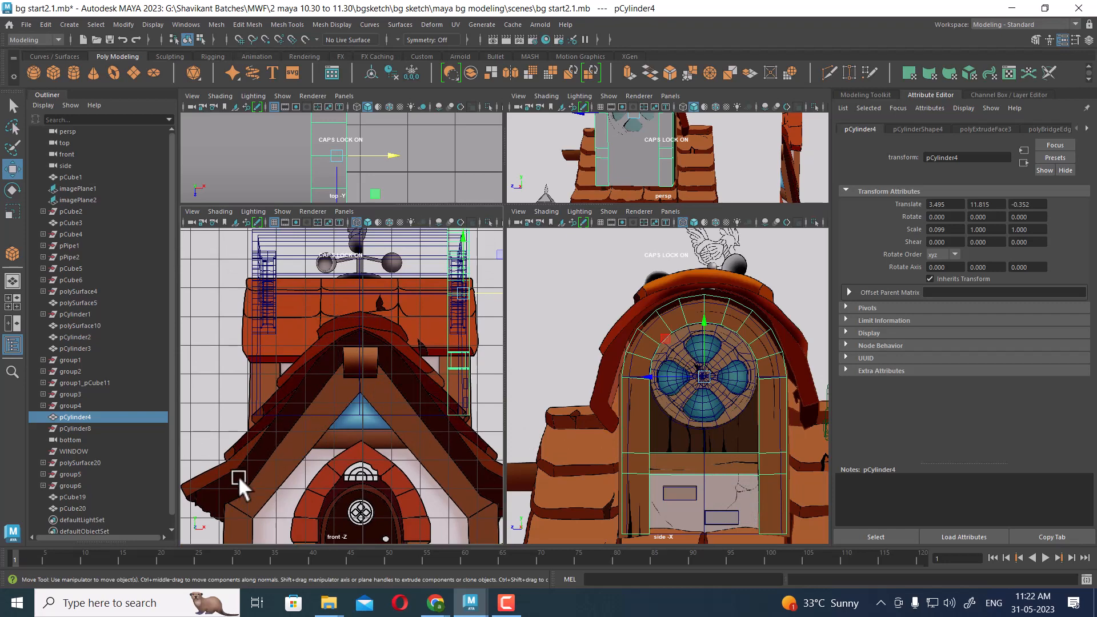
middle_click_drag(674, 343, 674, 379, "alt")
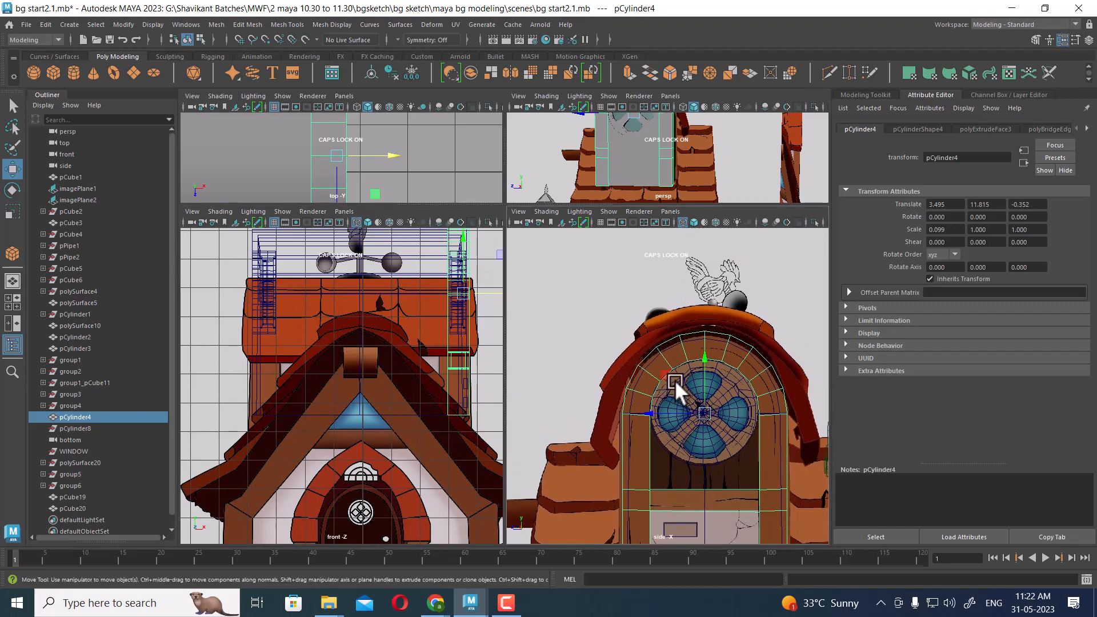
Compare the dormer's arched roof with the reference images in the side and front views, then enlarge the side view.
scroll(680, 374, "up", 1)
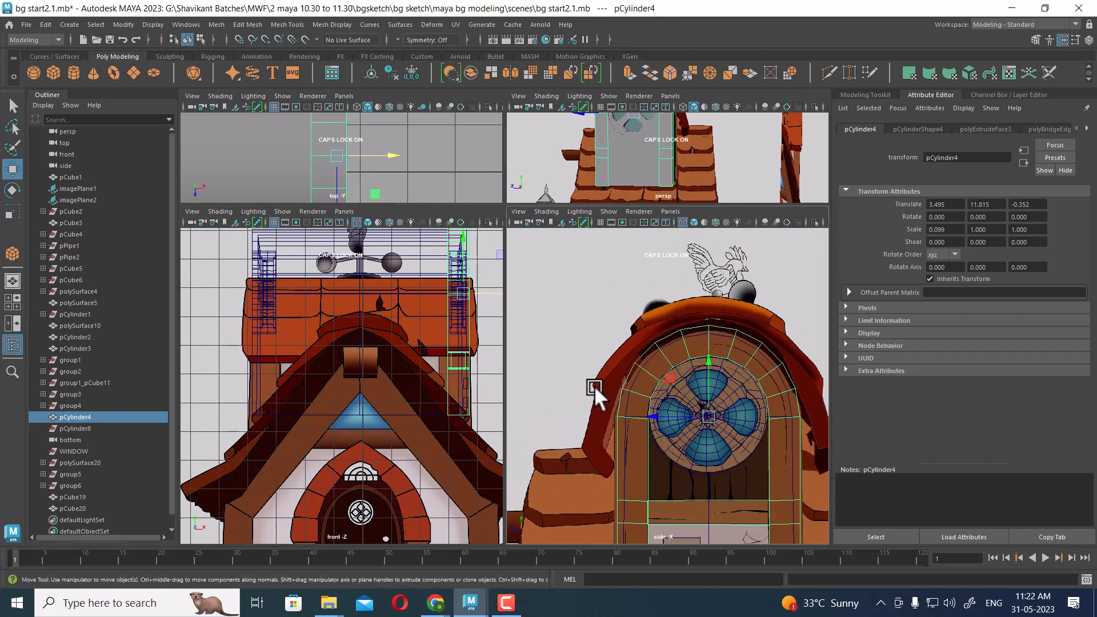
middle_click_drag(685, 331, 698, 363, "alt")
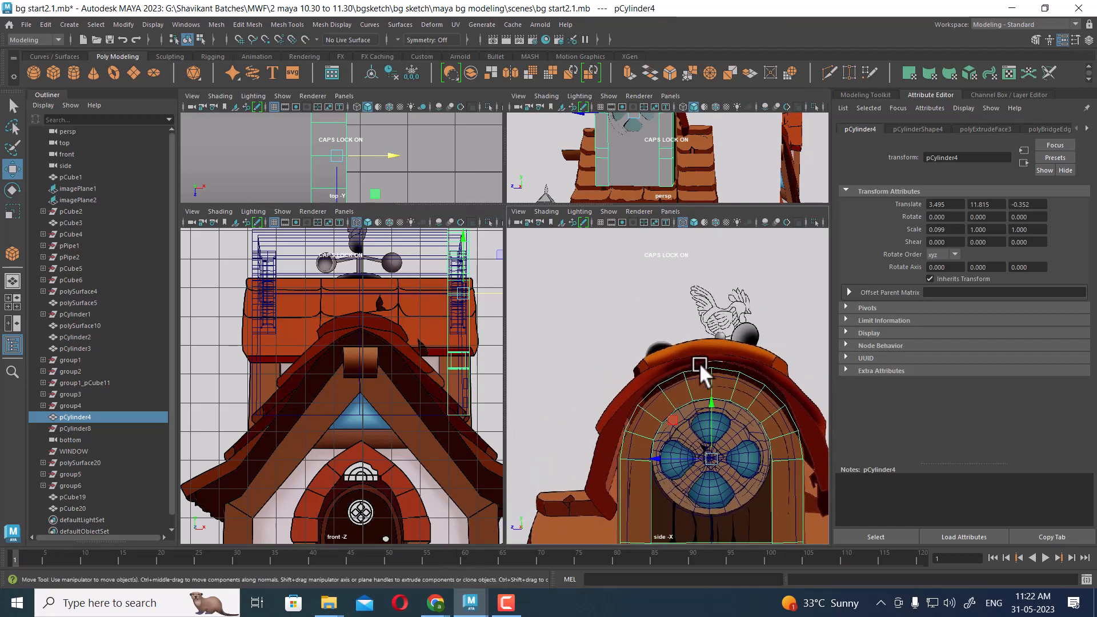
middle_click_drag(351, 308, 345, 353, "alt")
scroll(345, 354, "up", 1)
middle_click_drag(680, 371, 667, 369, "alt")
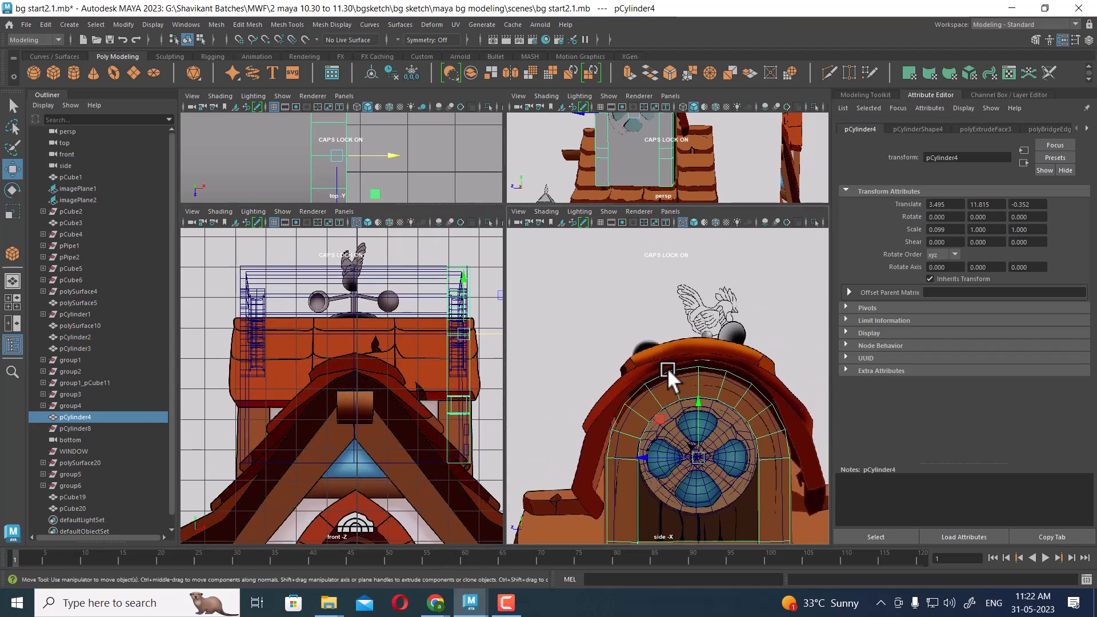
scroll(674, 372, "up", 1)
key("space")
scroll(617, 257, "up", 1)
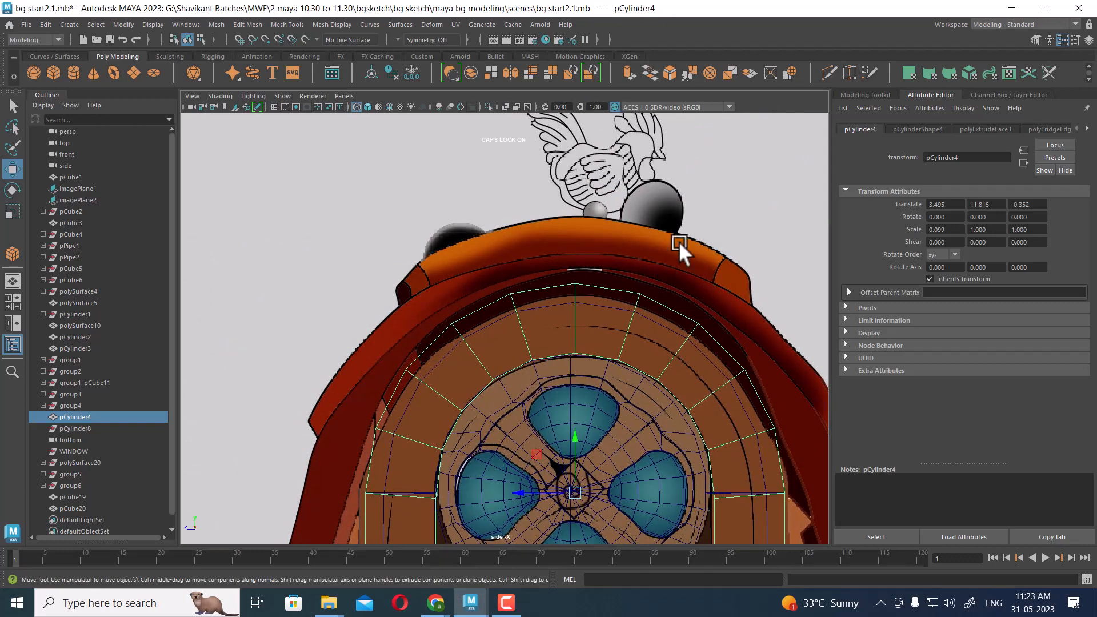
Clear the selection and create a polygon cylinder of about 1.63 units radius, centred on the dormer's roof crest in the side view.
left_click(725, 255)
scroll(663, 298, "down", 2)
scroll(607, 257, "up", 1)
scroll(642, 267, "down", 1)
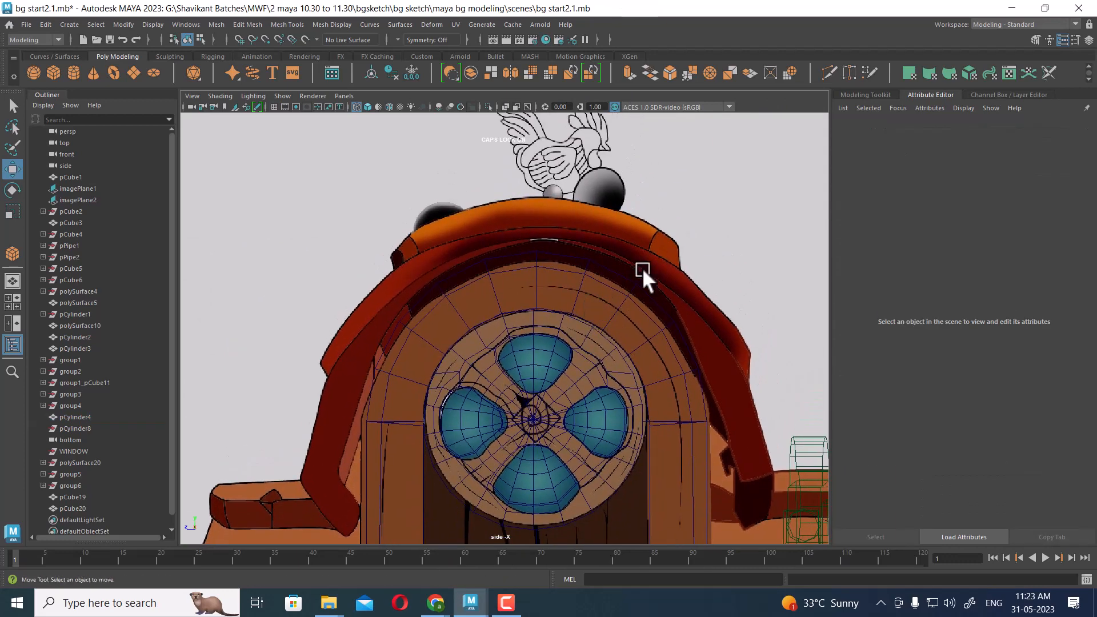
right_click(666, 179, "shift")
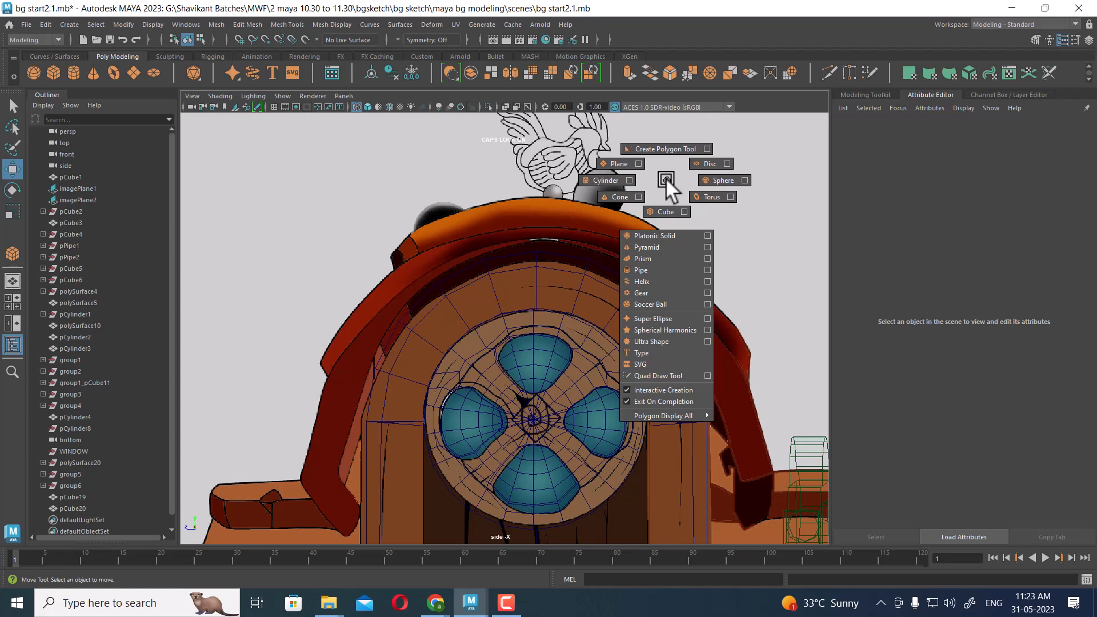
left_click(588, 179)
mouse_move(529, 228)
left_mouse_down()
mouse_move(551, 297)
mouse_move(512, 343)
mouse_move(490, 345)
mouse_move(558, 277)
mouse_move(547, 235)
left_mouse_up()
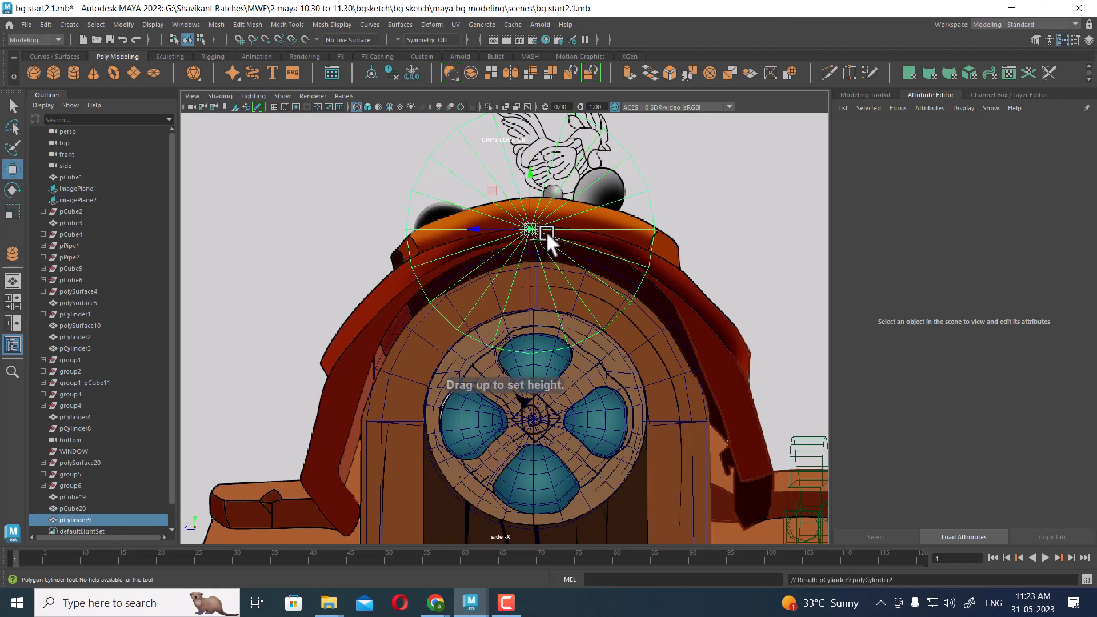
Delete the new cylinder's lower half and end caps so only the upper arc strip remains, and return to object mode.
right_click_drag(549, 191, 549, 216)
left_click_drag(698, 252, 255, 461)
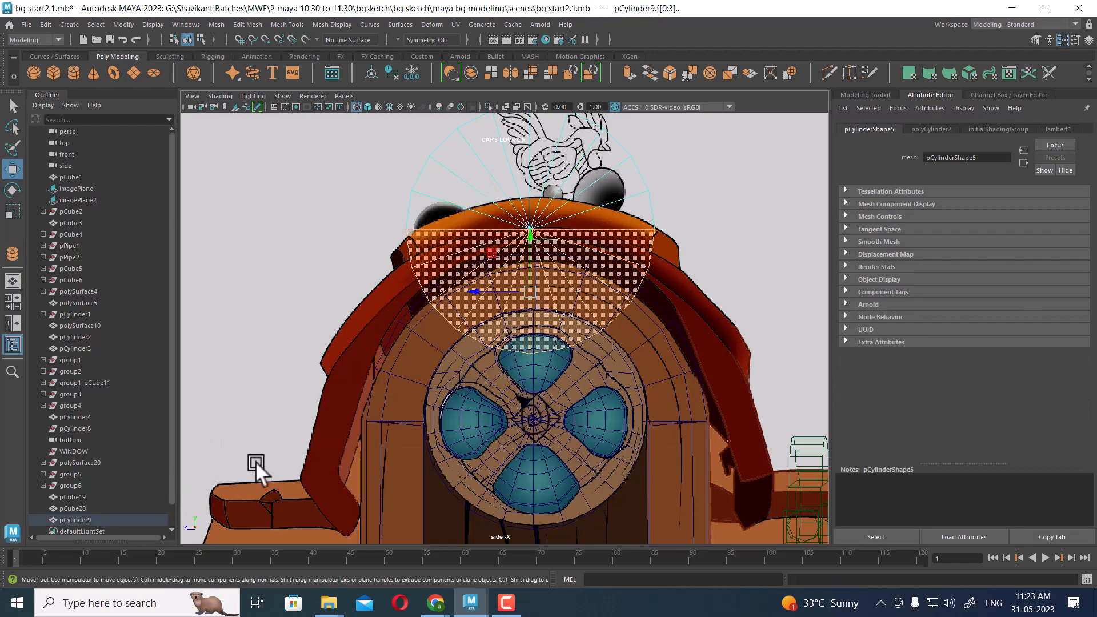
key("Delete")
left_click(484, 208)
key("Delete")
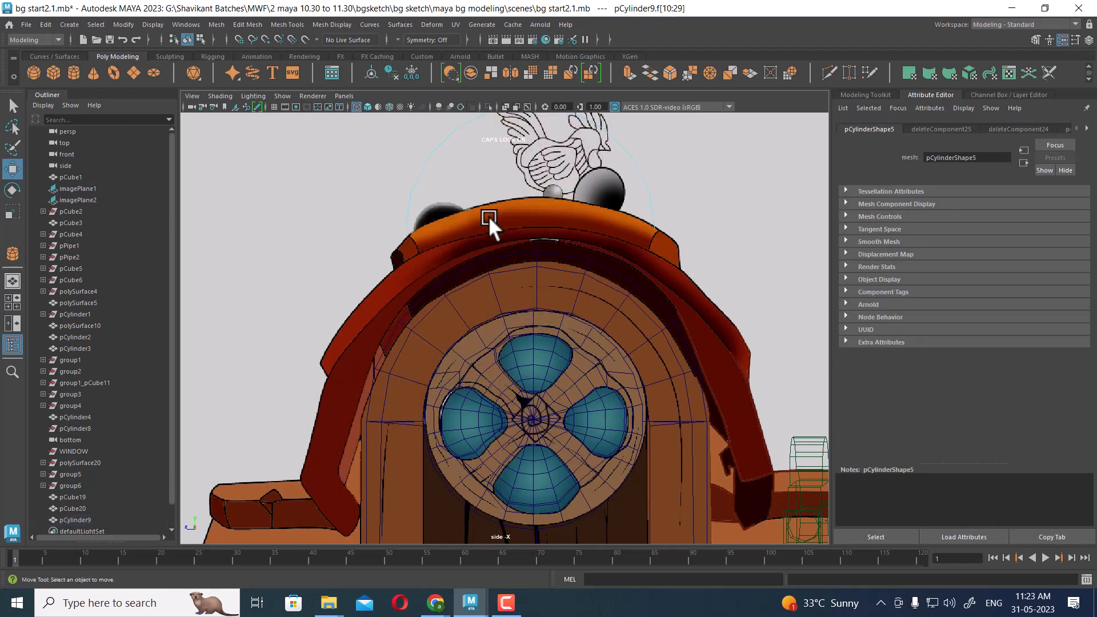
middle_click_drag(529, 207, 519, 319, "alt")
right_click_drag(557, 200, 600, 167)
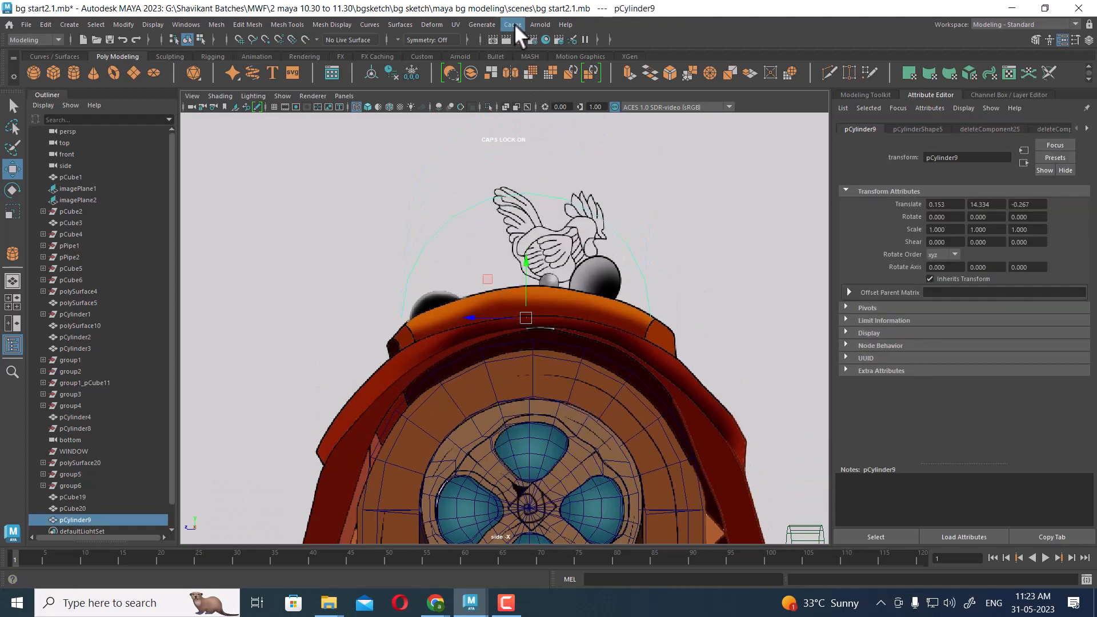
left_click(433, 24)
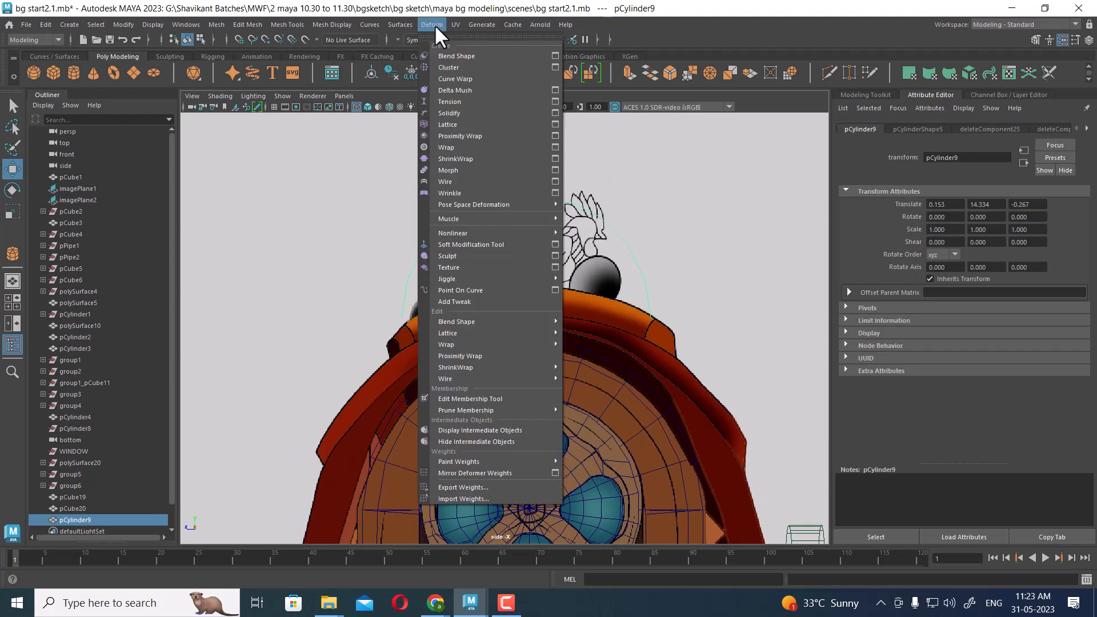
left_click(465, 124)
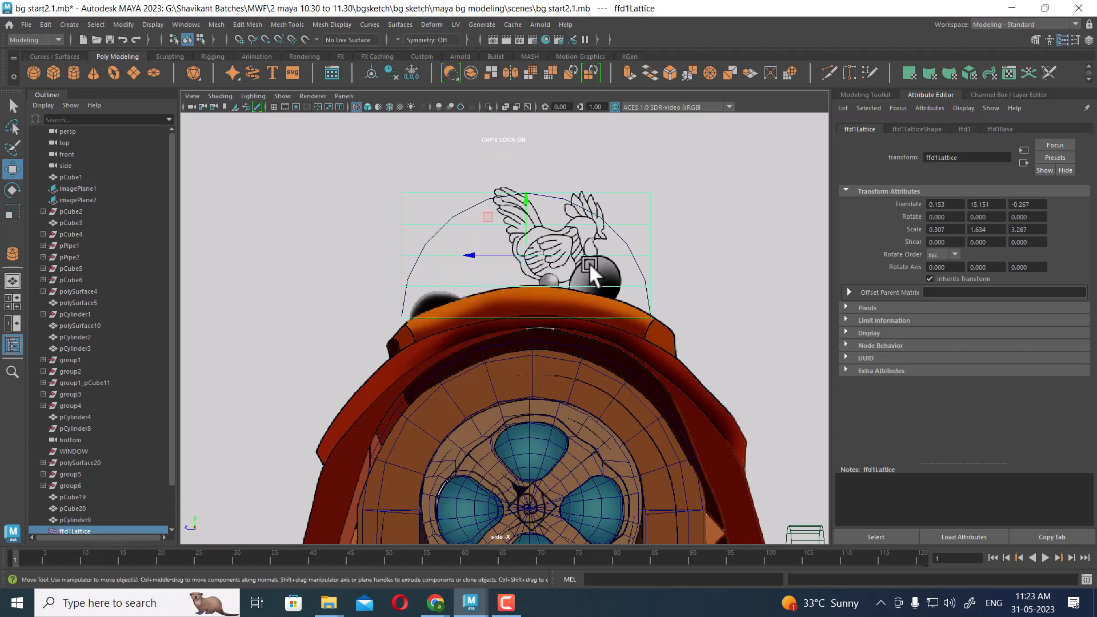
right_click_drag(671, 183, 664, 153)
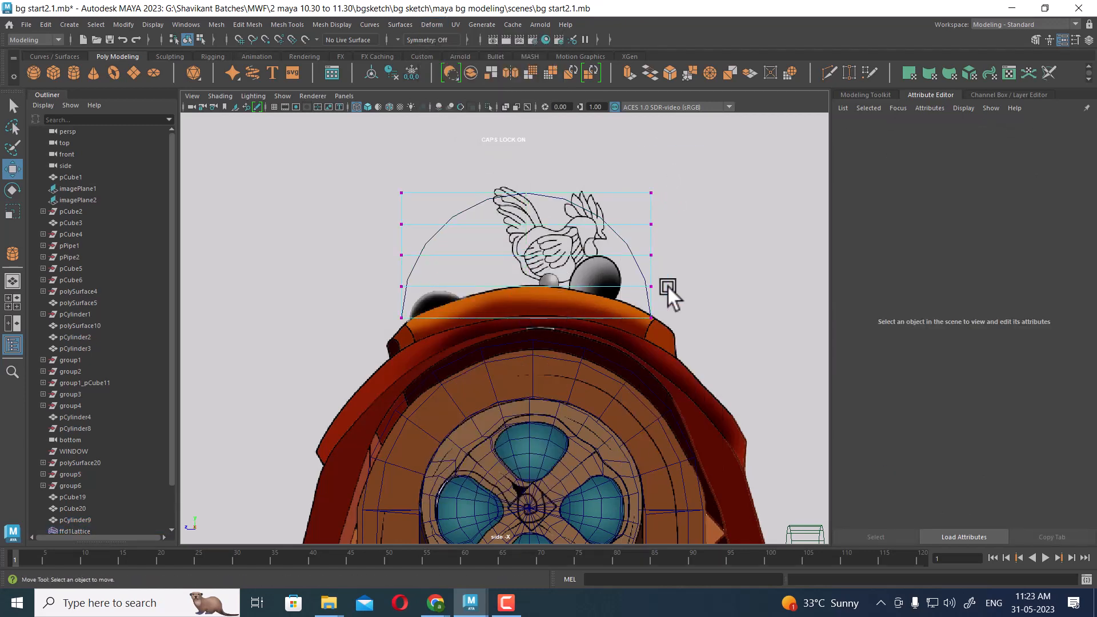
left_click_drag(730, 301, 343, 423)
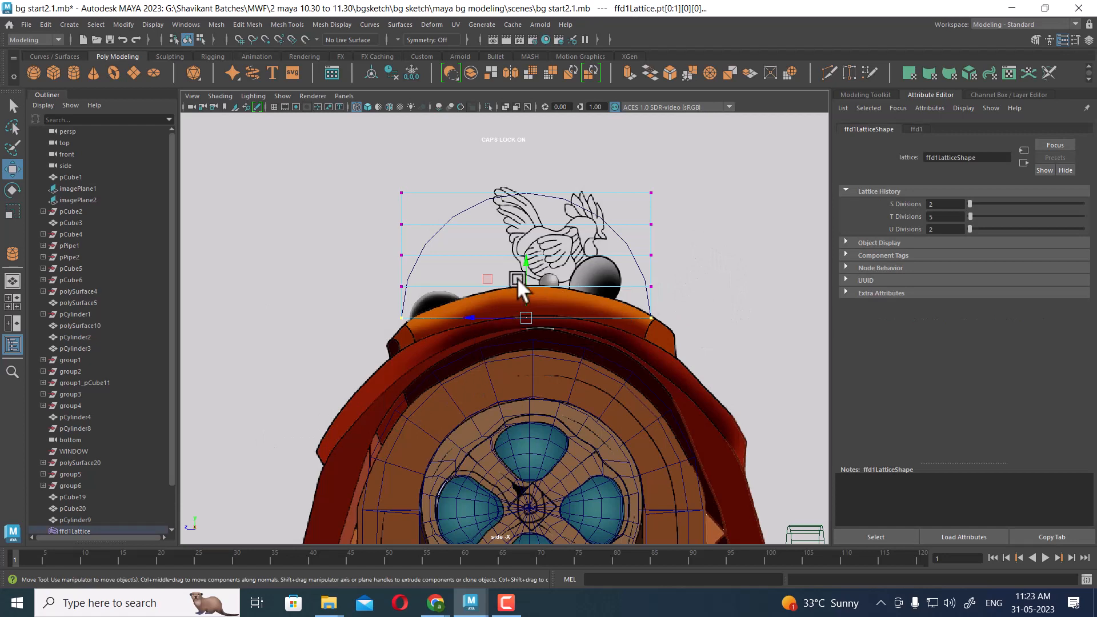
left_click_drag(526, 264, 530, 296)
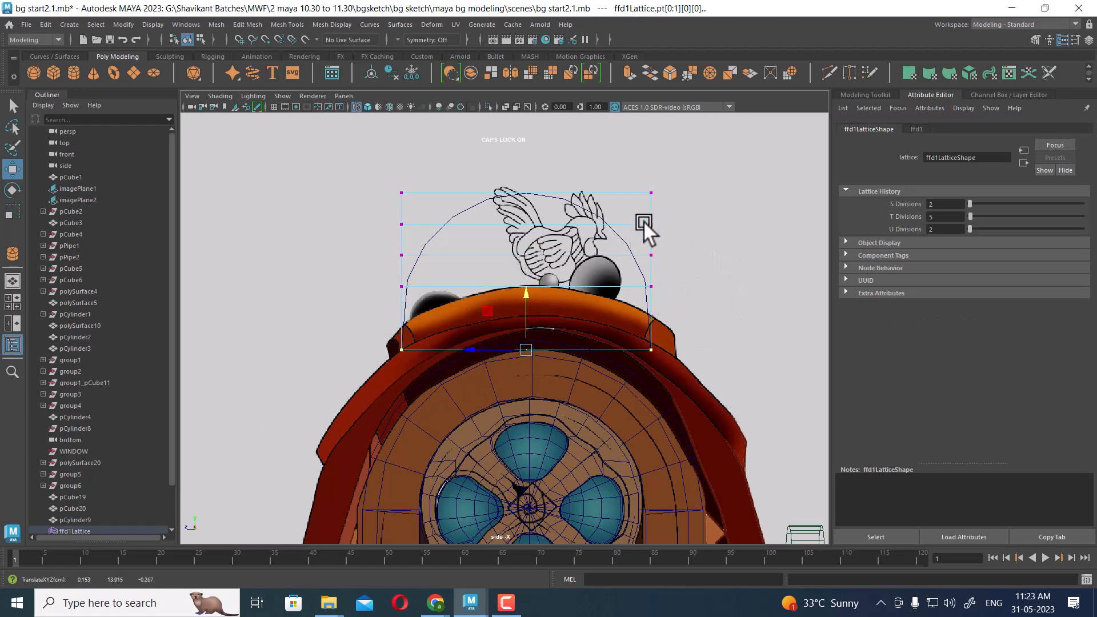
key("ctrl+z")
key("ctrl+z")
key("ctrl+z")
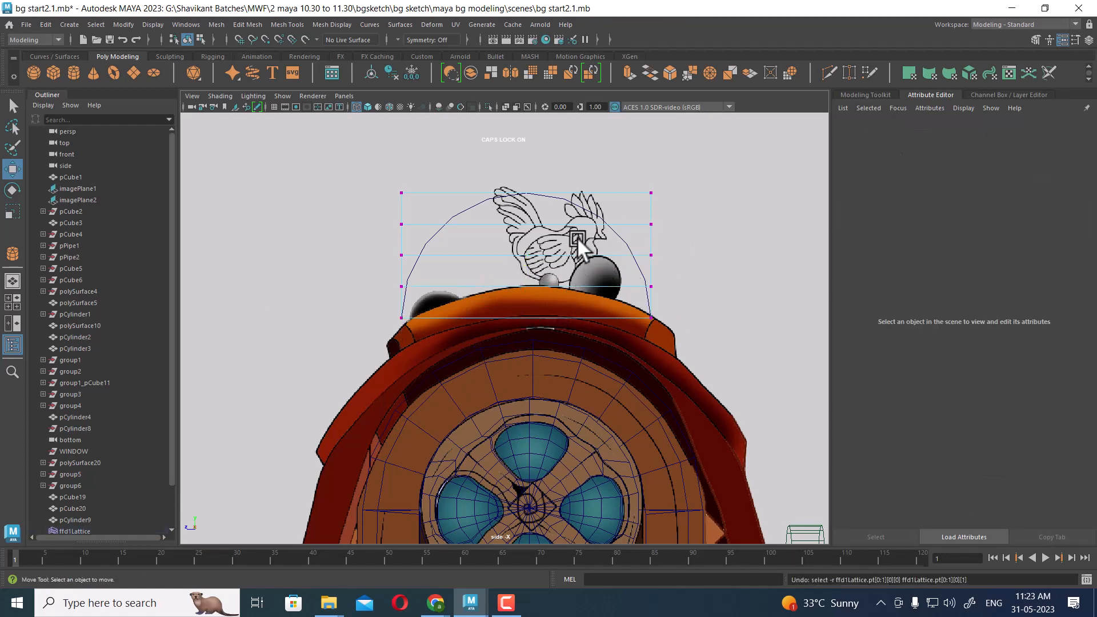
key("ctrl+z")
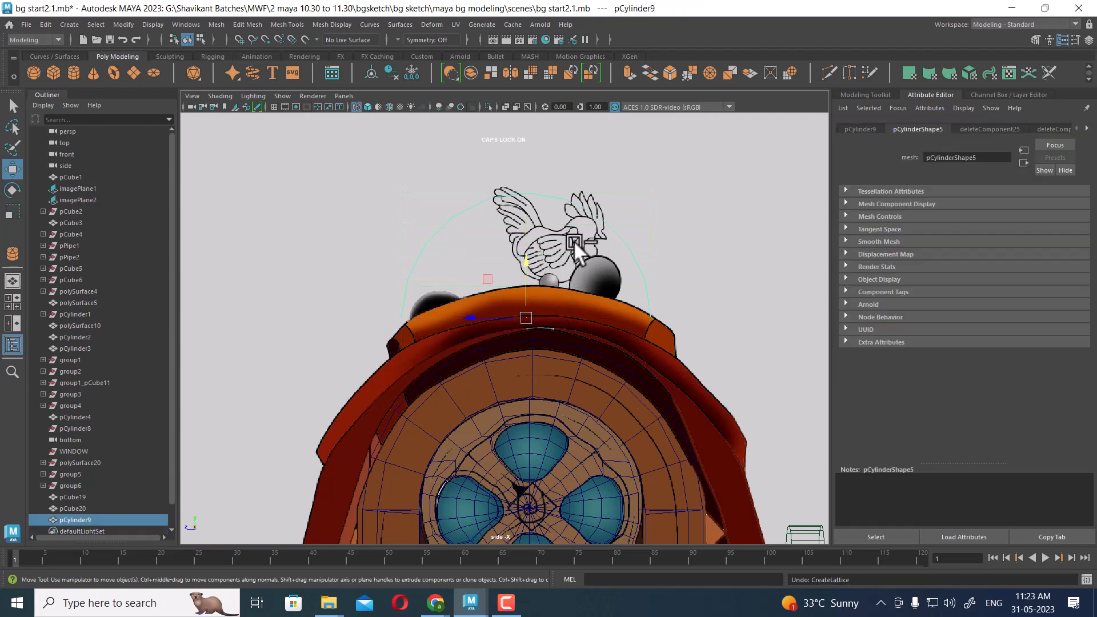
Apply a lattice deformer with divisions 3, 3, 3 to the arc strip.
left_click(440, 22)
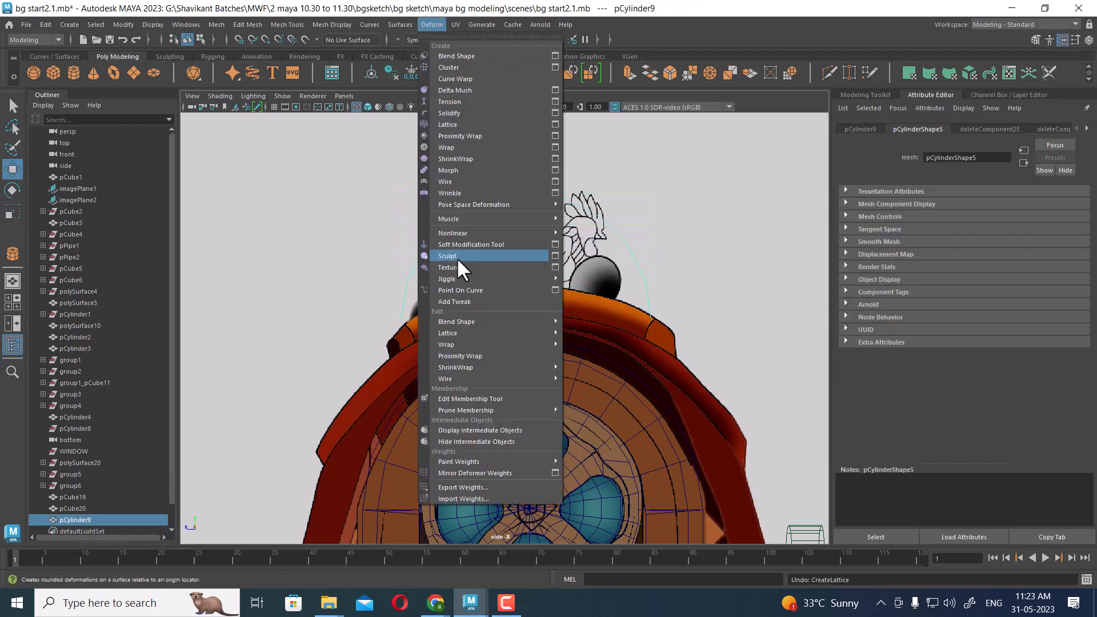
left_click(553, 122)
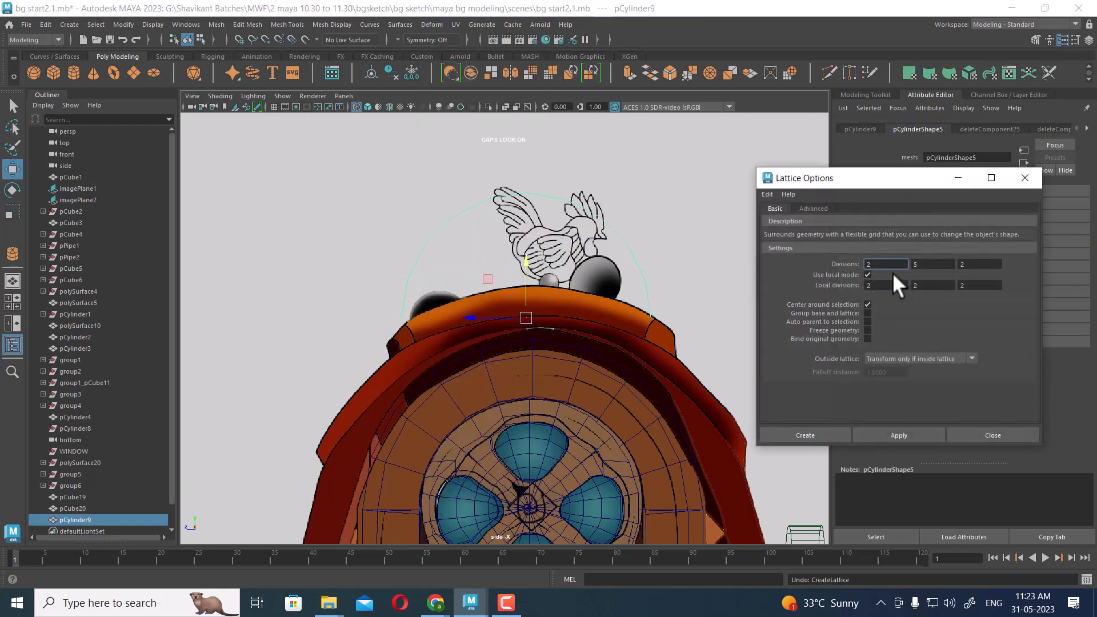
type("3")
key("Tab")
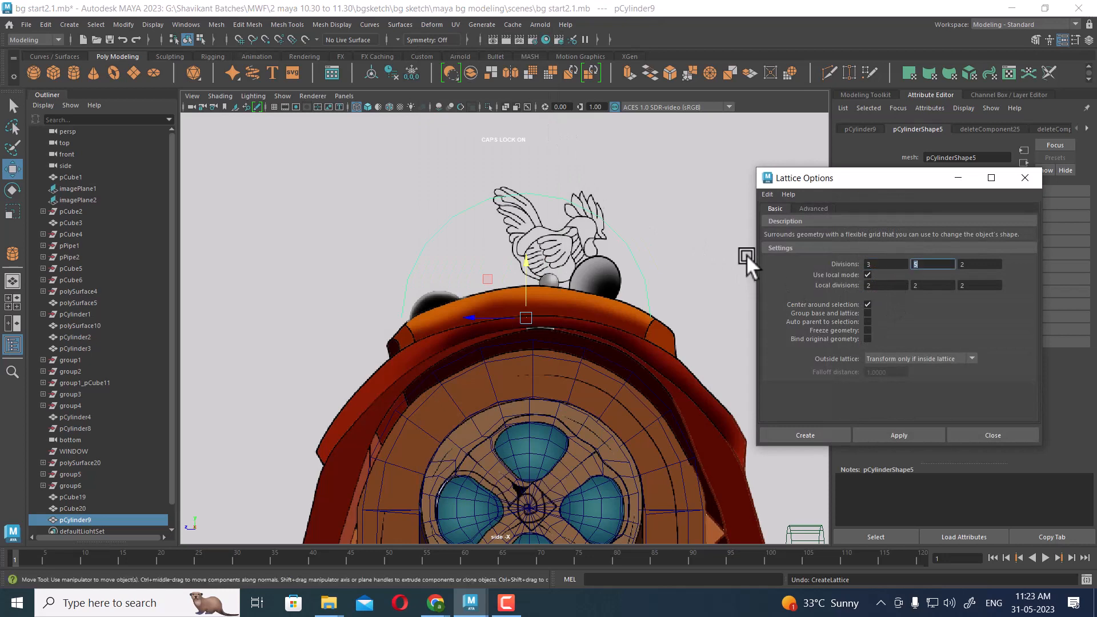
type("3")
key("Tab")
type("3")
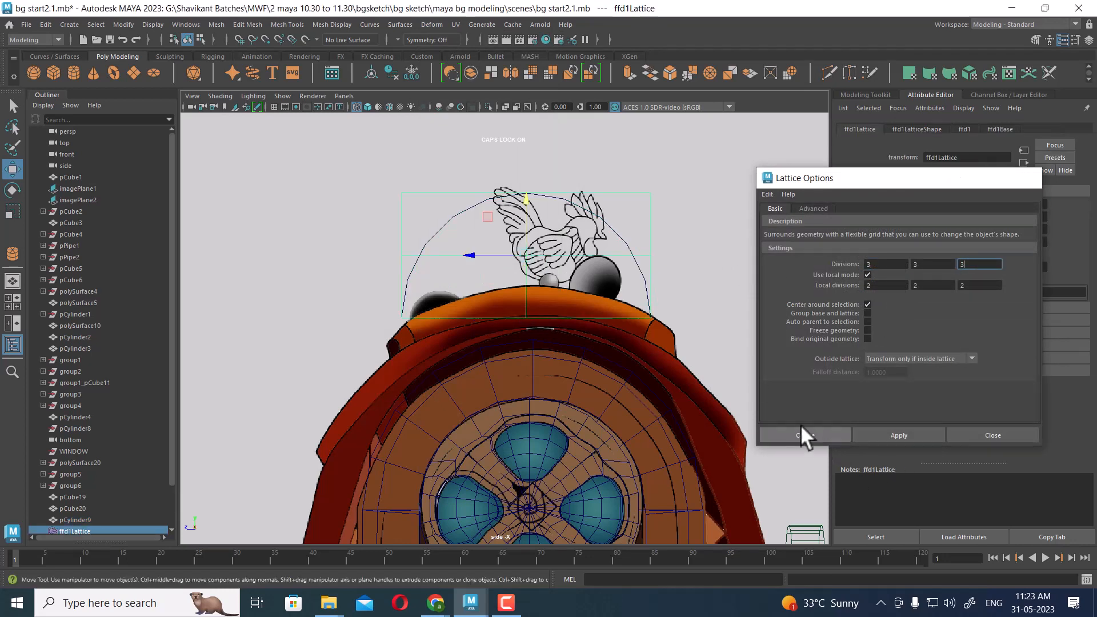
left_click(803, 434)
Flatten the arc towards the roof crest by lowering the lattice's bottom row to about Y 13.975, its middle row, and its top row to about Y 14.8.
right_click_drag(704, 207, 643, 160)
left_click_drag(391, 294, 680, 360)
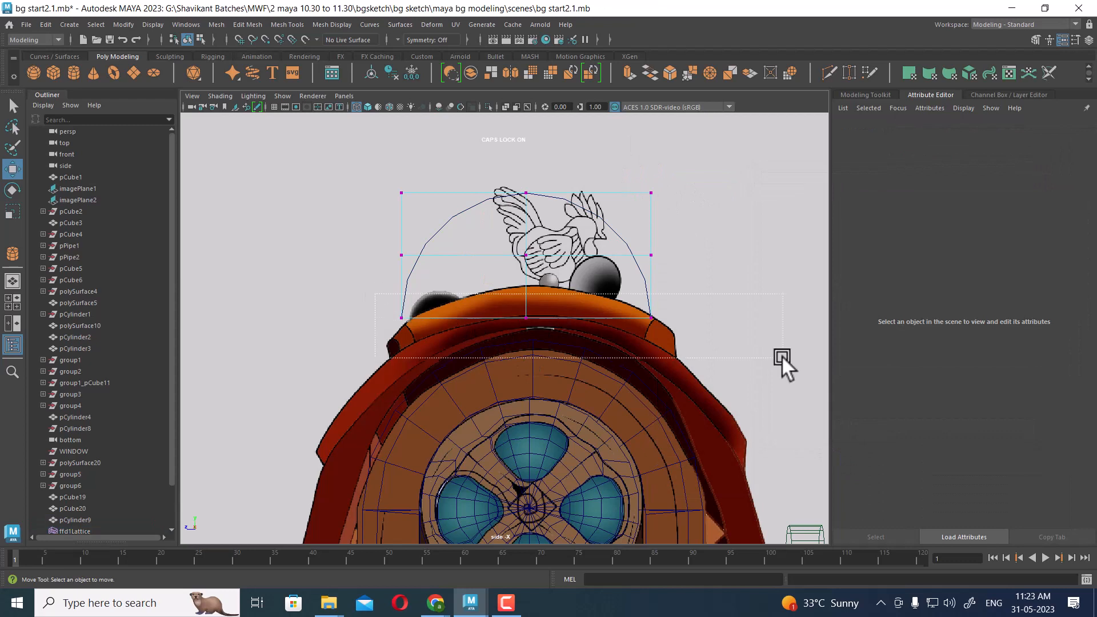
left_click_drag(537, 267, 527, 291)
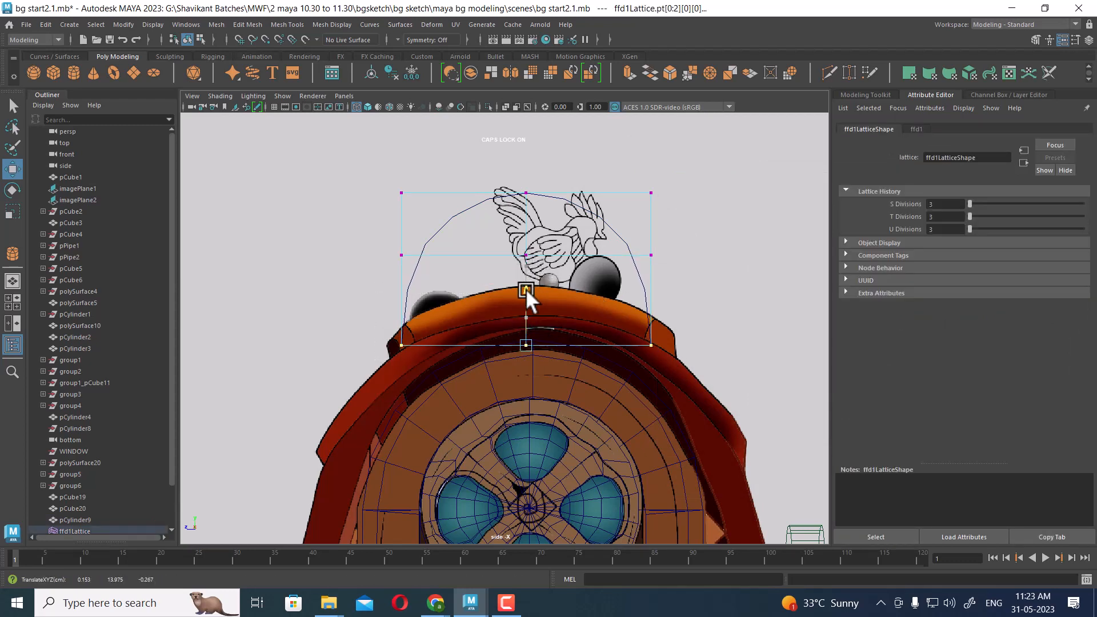
left_click_drag(381, 243, 628, 295)
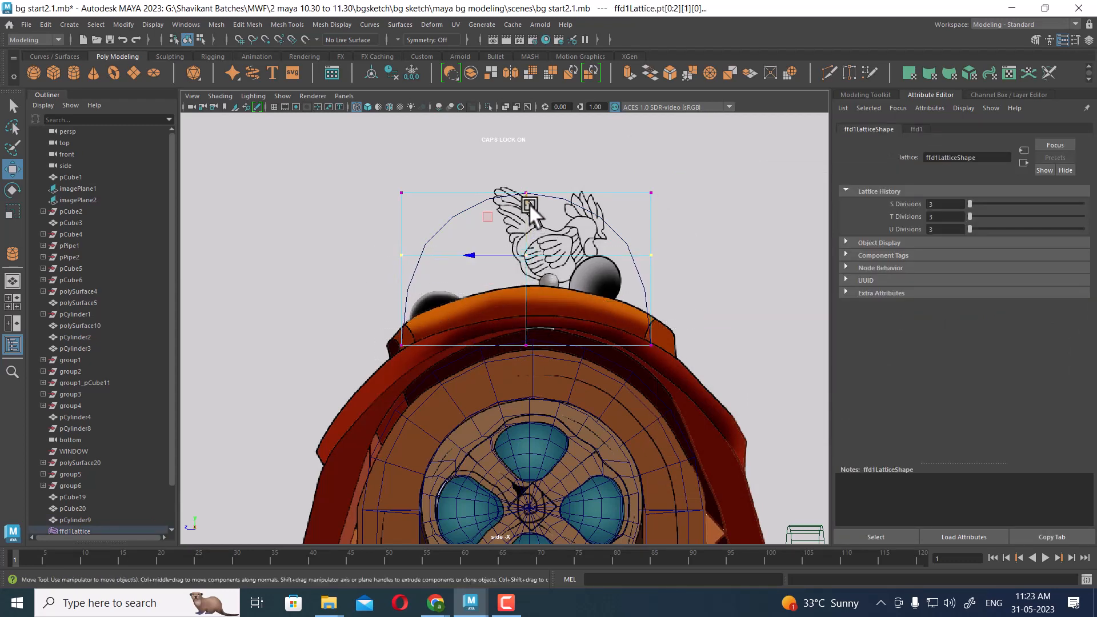
left_click_drag(529, 203, 525, 249)
left_click_drag(667, 210, 372, 142)
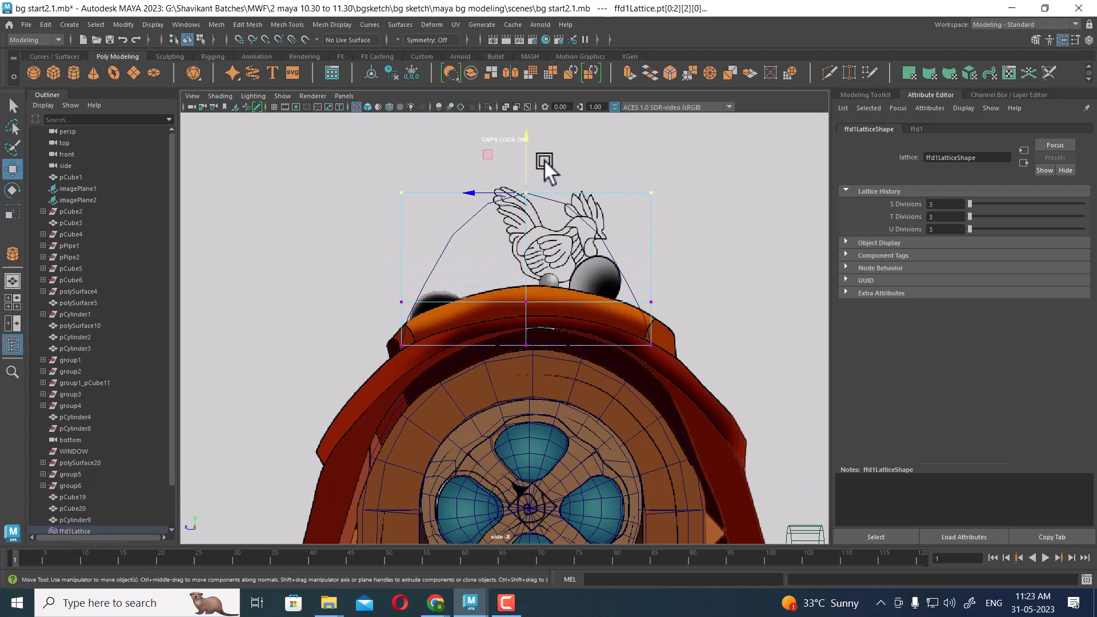
left_click_drag(526, 144, 521, 231)
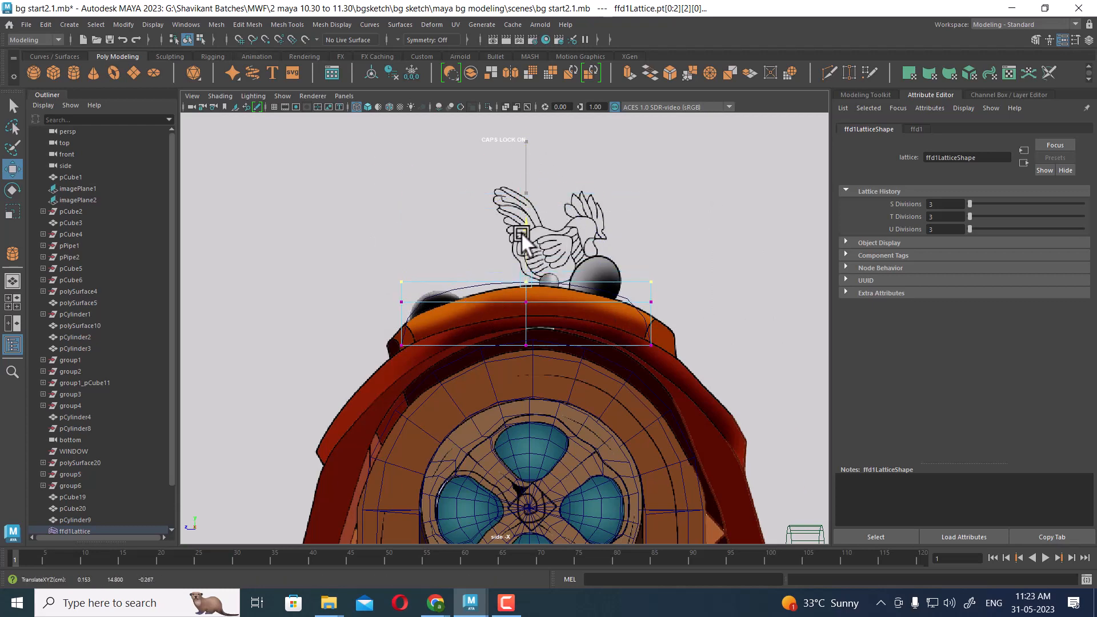
Refine the arc's curve against the roof reference by lowering the middle lattice row slightly and raising the bottom row.
scroll(571, 284, "up", 3)
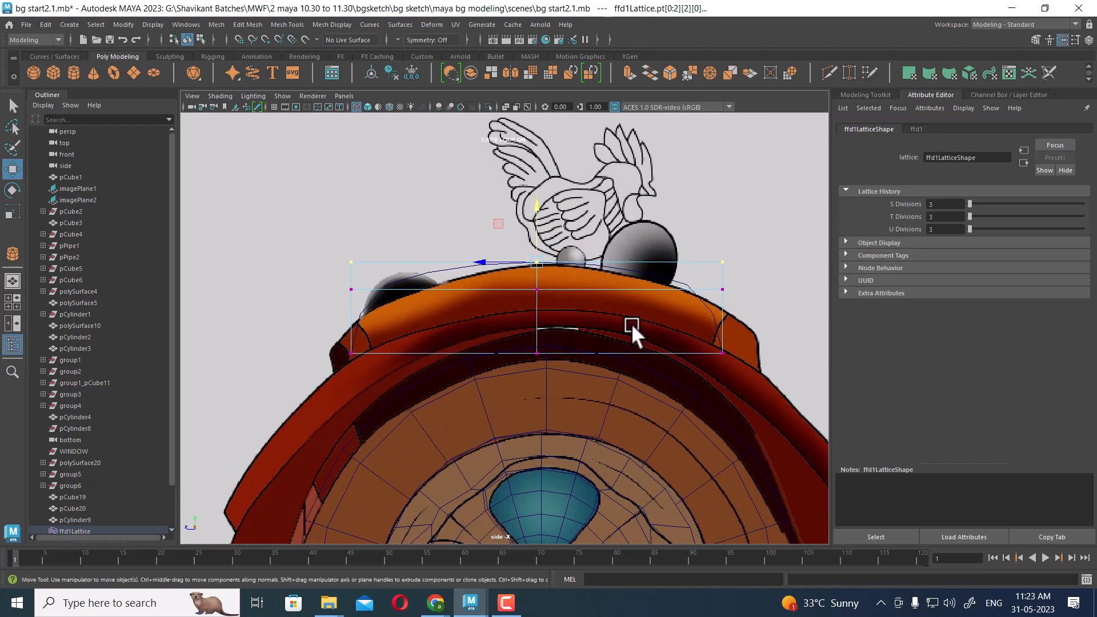
left_click_drag(749, 286, 313, 298)
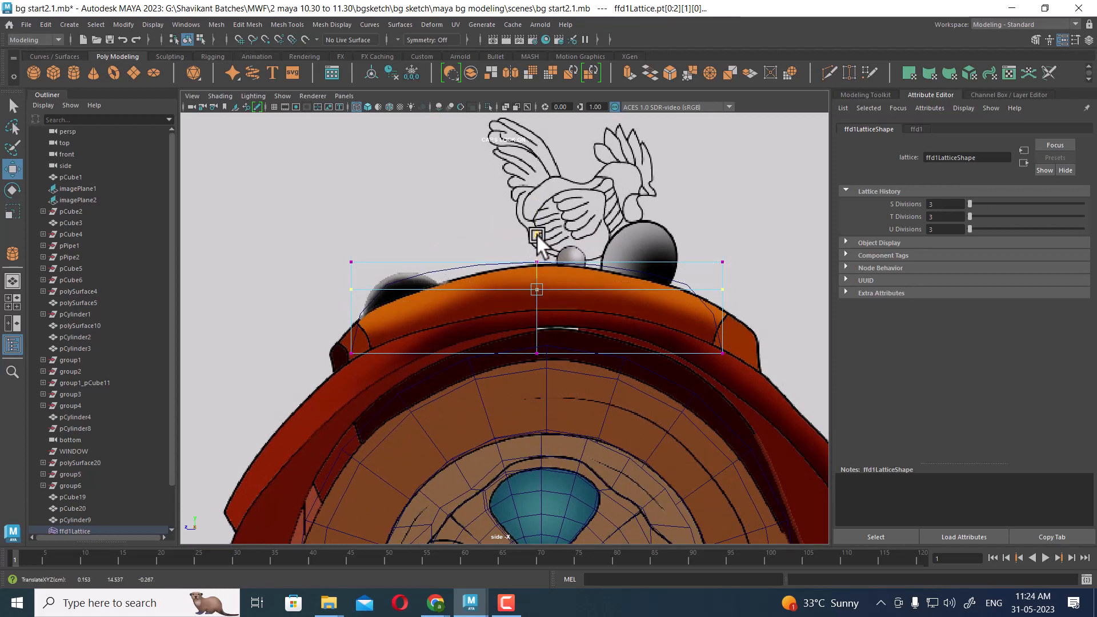
left_click_drag(534, 236, 534, 240)
left_click_drag(723, 334, 297, 369)
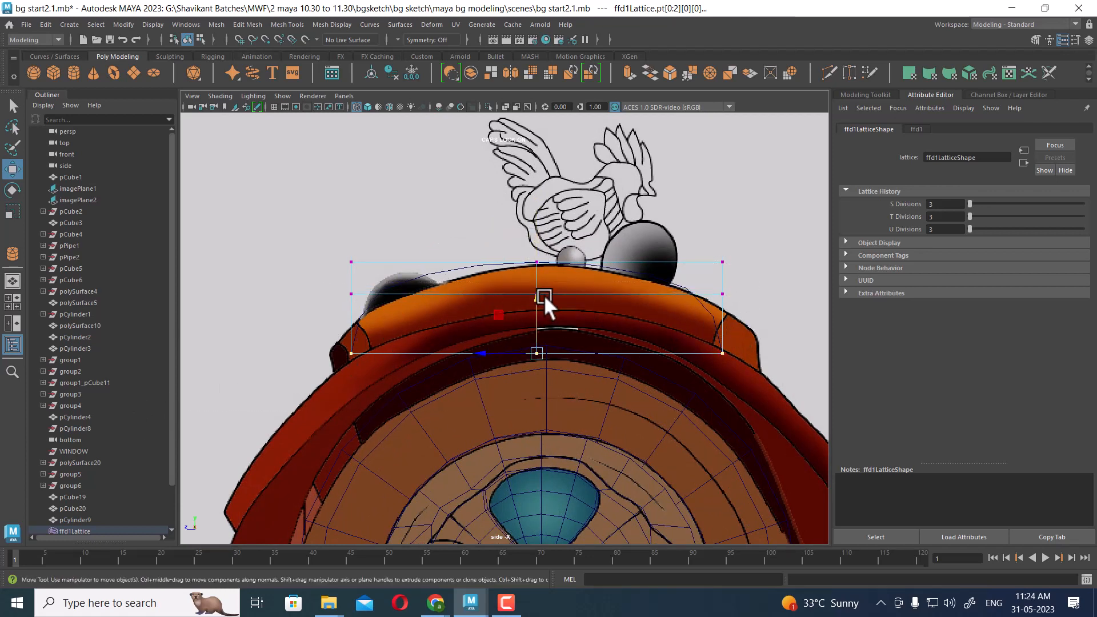
left_click_drag(544, 298, 534, 279)
scroll(560, 331, "down", 1)
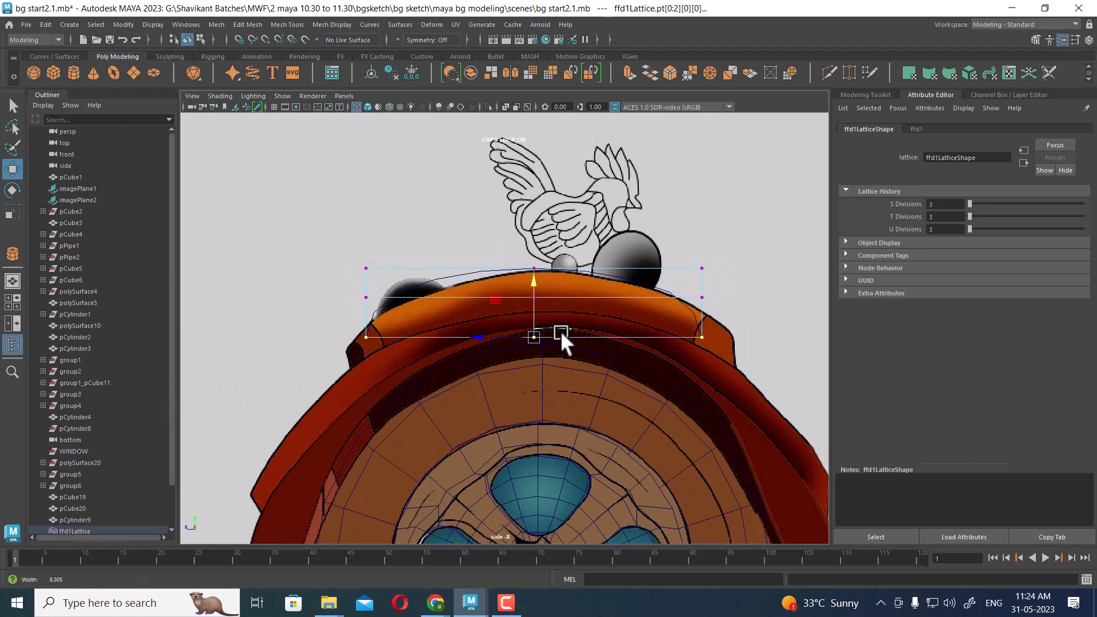
Select the arc strip, its lattice and the neighbouring dormer parts in object mode and delete their construction history.
right_click_drag(583, 262, 642, 235)
left_click_drag(680, 210, 203, 440)
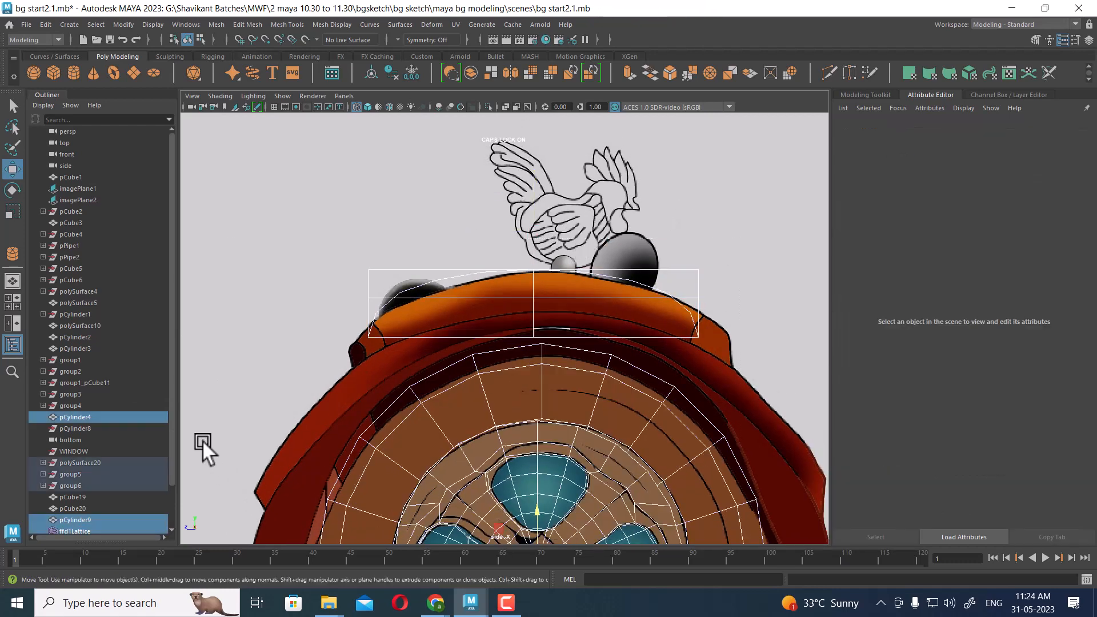
left_click(48, 24)
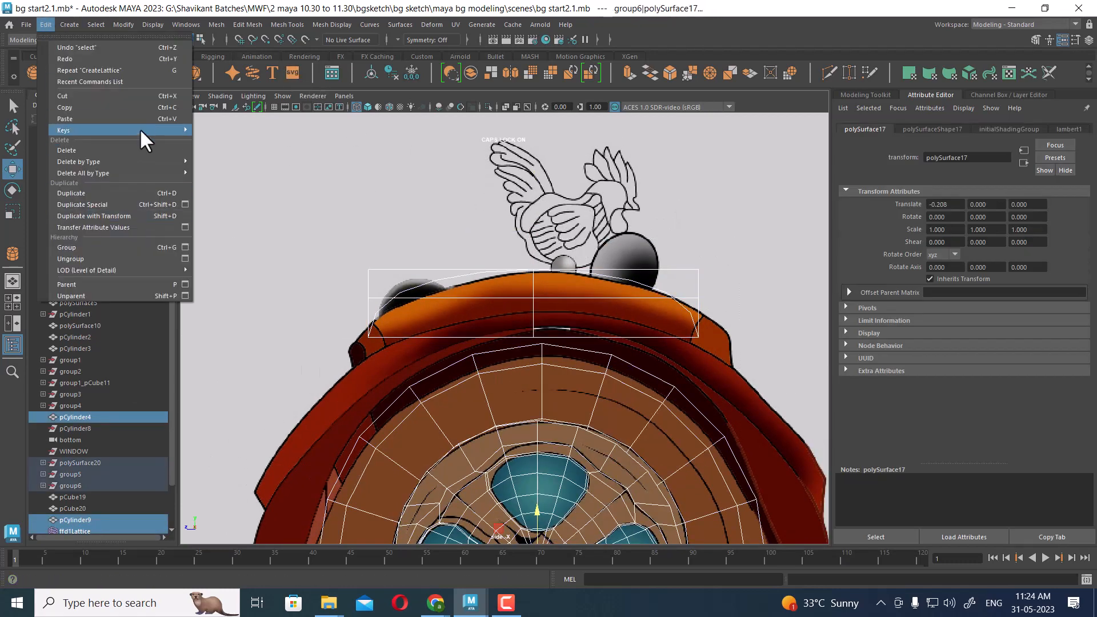
mouse_move(143, 155)
left_click(235, 163)
right_click_drag(547, 222, 551, 251)
left_click_drag(770, 244, 354, 314)
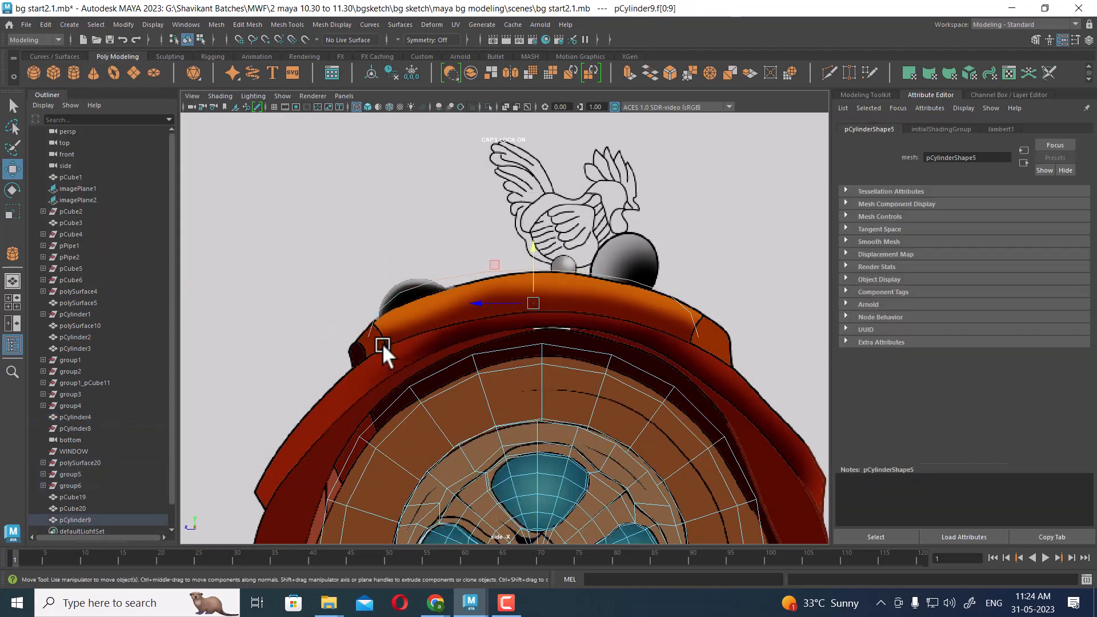
right_click_drag(495, 263, 553, 215)
left_click(592, 205)
left_click(547, 275)
left_click_drag(750, 248, 346, 345)
scroll(515, 293, "up", 2)
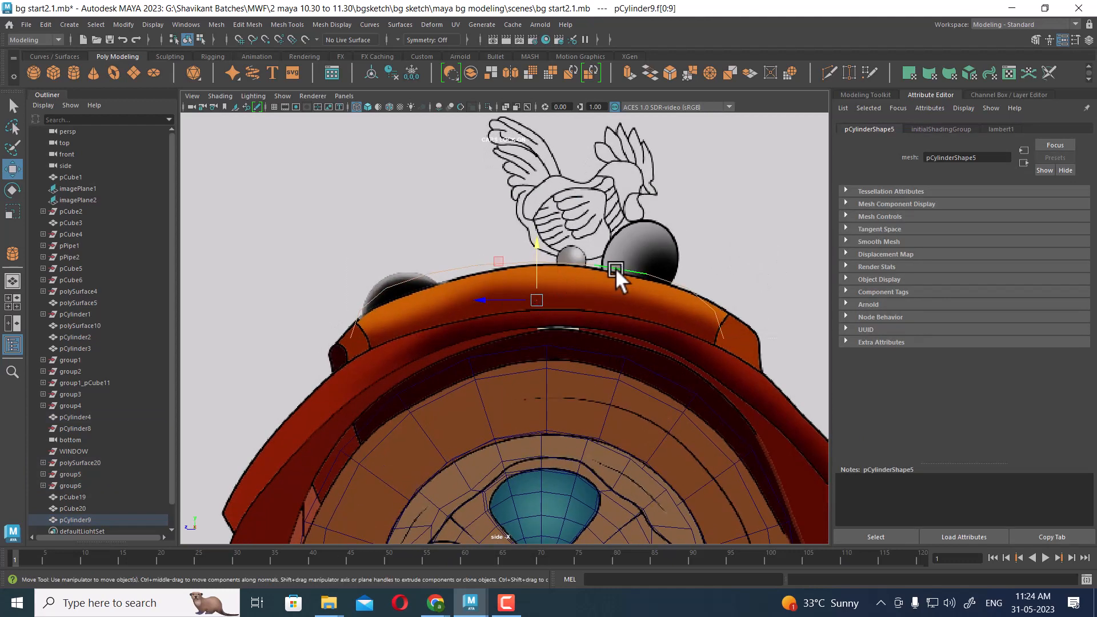
In vertex mode, lower the matching pair of shoulder vertices on both sides of the arc strip to follow the roof cap outline.
right_click_drag(616, 264, 519, 238)
scroll(507, 317, "up", 2)
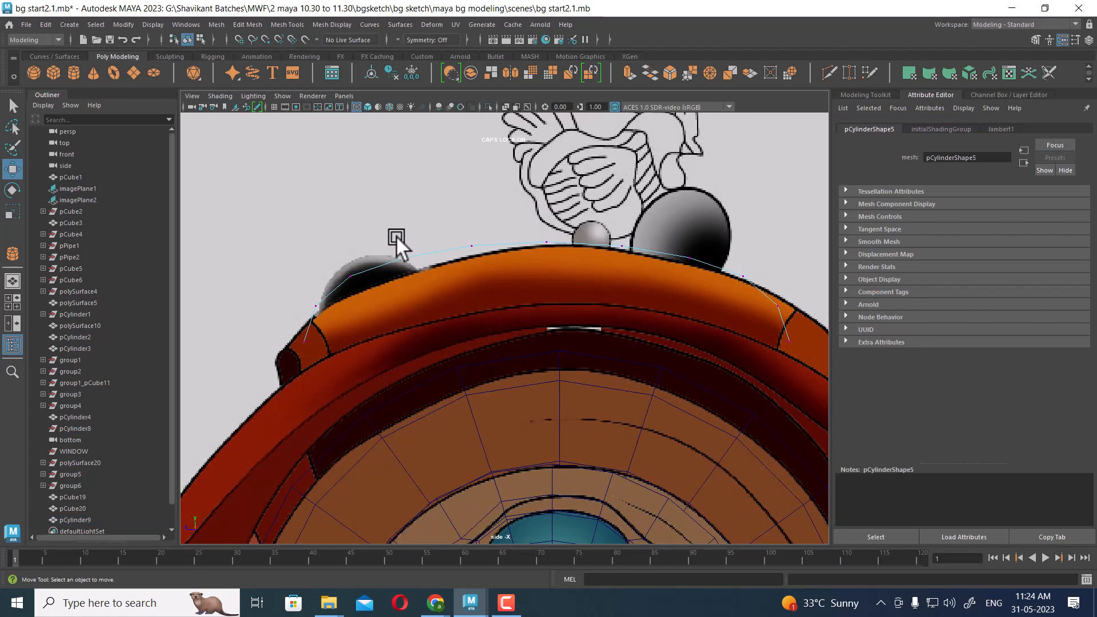
left_click_drag(372, 236, 434, 290)
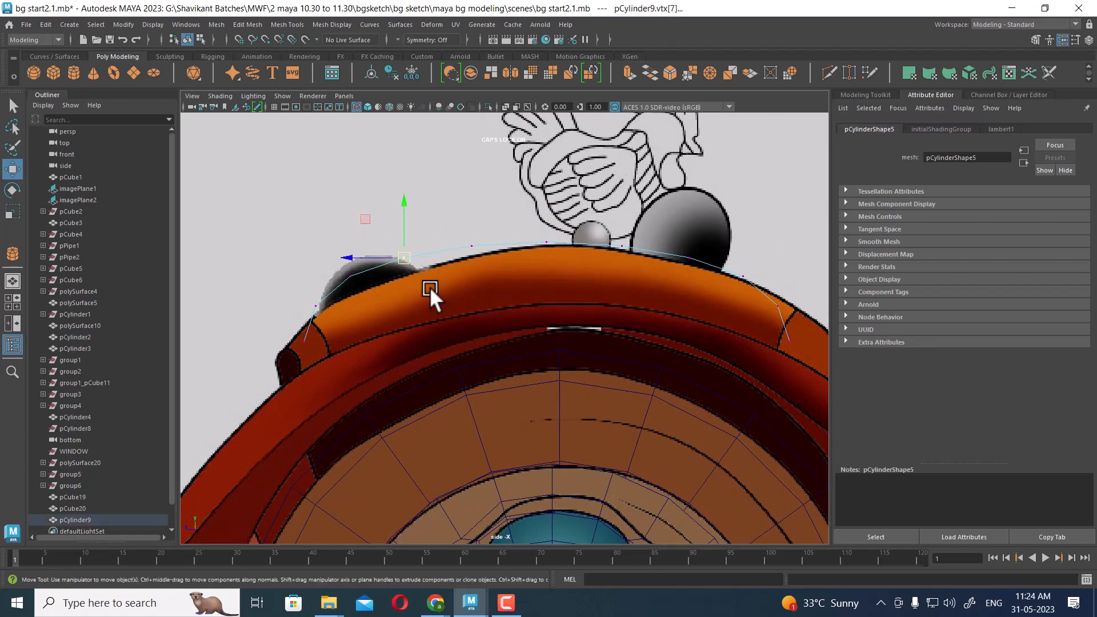
left_click_drag(693, 233, 669, 305, "shift")
left_click_drag(756, 260, 732, 296)
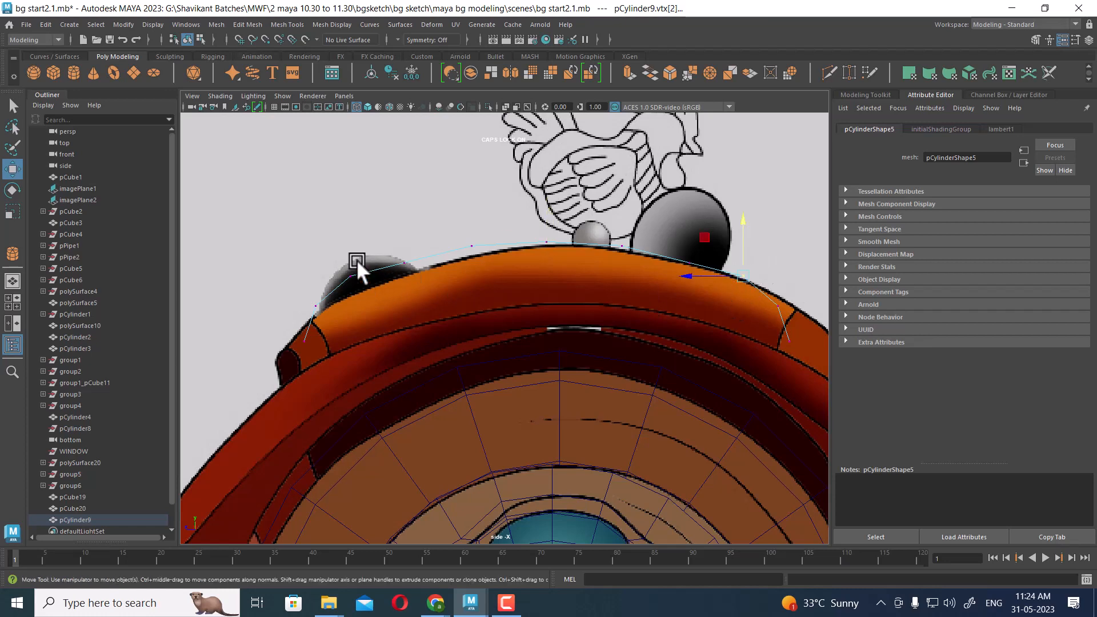
left_click_drag(342, 264, 393, 283, "shift")
left_click_drag(550, 225, 551, 235)
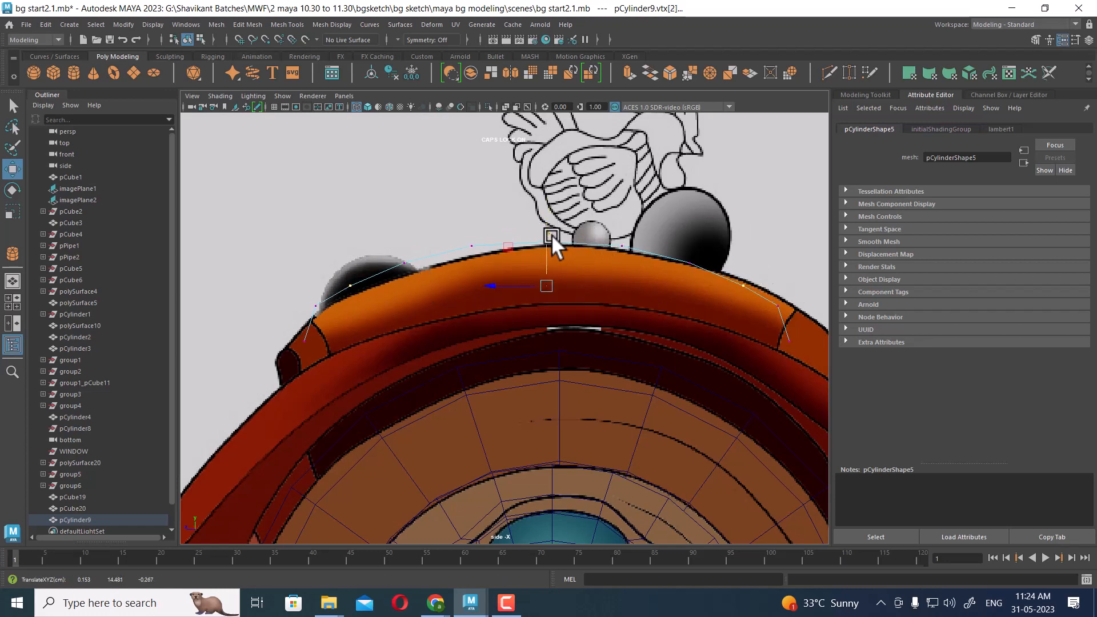
Raise the two end vertices of the arc strip slightly towards the lower corners of the reference roof cap.
left_click(775, 292)
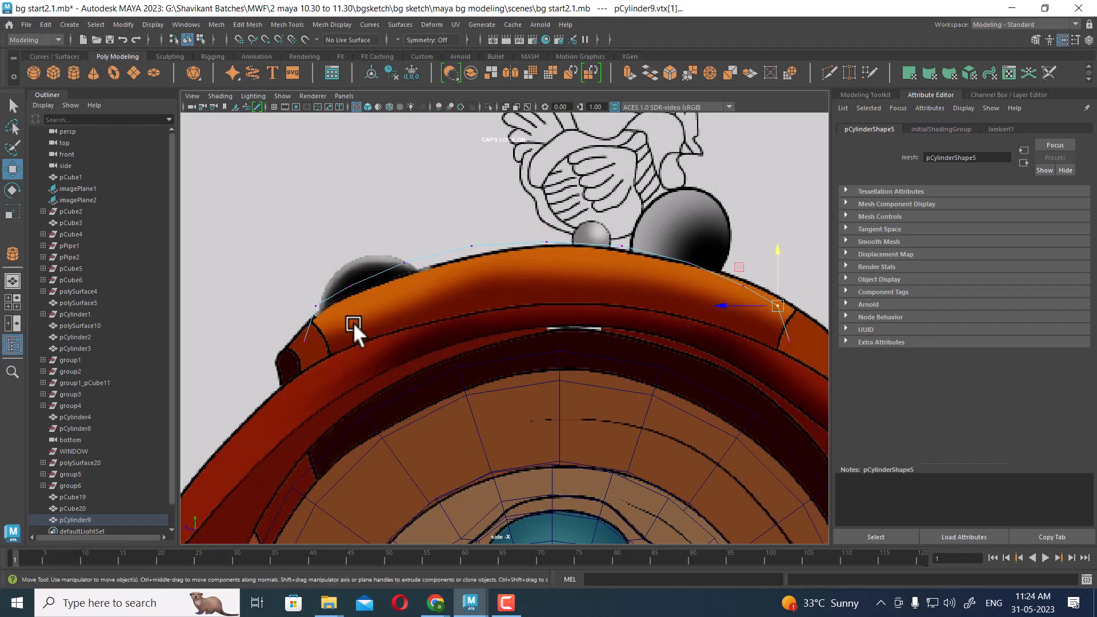
left_click(324, 308)
left_click_drag(776, 348, 777, 348)
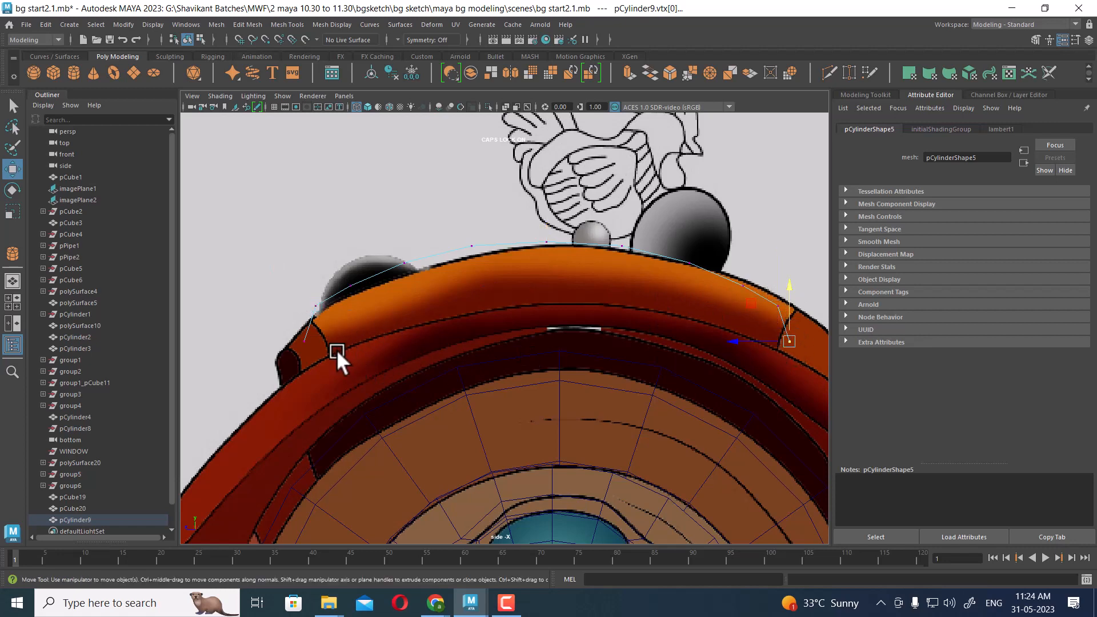
left_click_drag(273, 354, 312, 332, "shift")
left_click_drag(548, 278, 547, 271)
Extrude all faces of the arc strip inwards with a Local Translate Z of -0.41.
right_click_drag(537, 236, 540, 269)
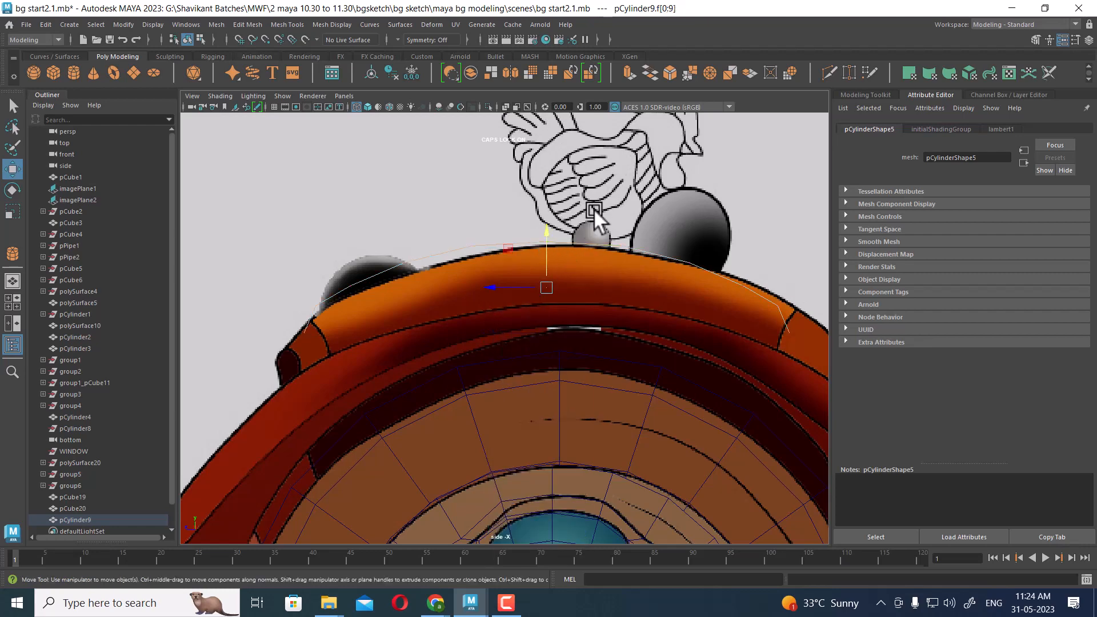
right_click_drag(582, 201, 583, 236, "shift")
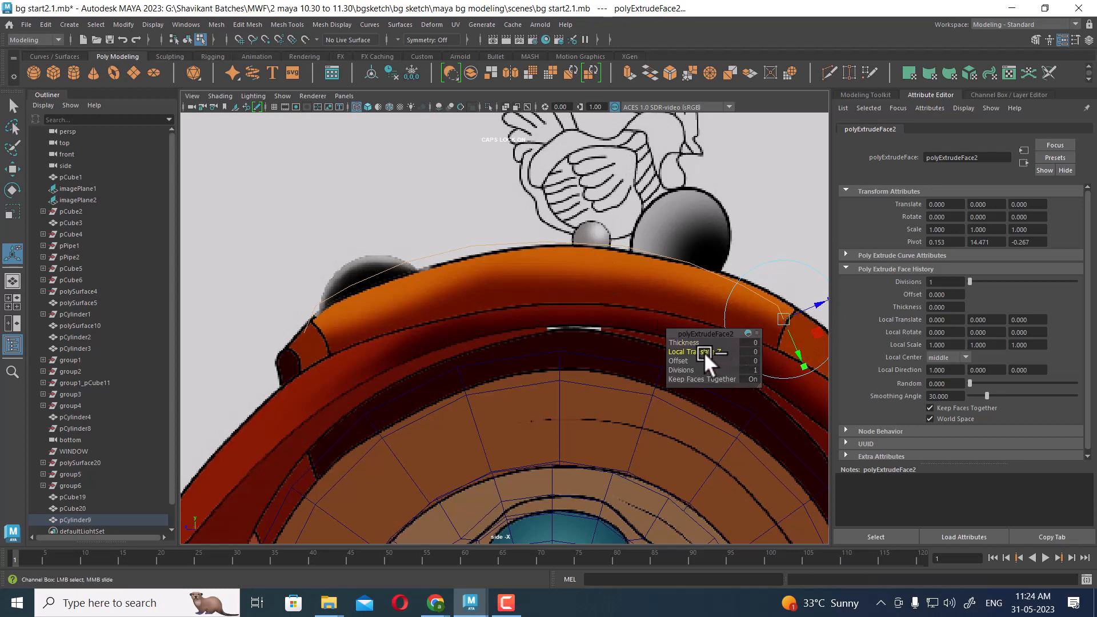
left_click_drag(705, 352, 681, 351)
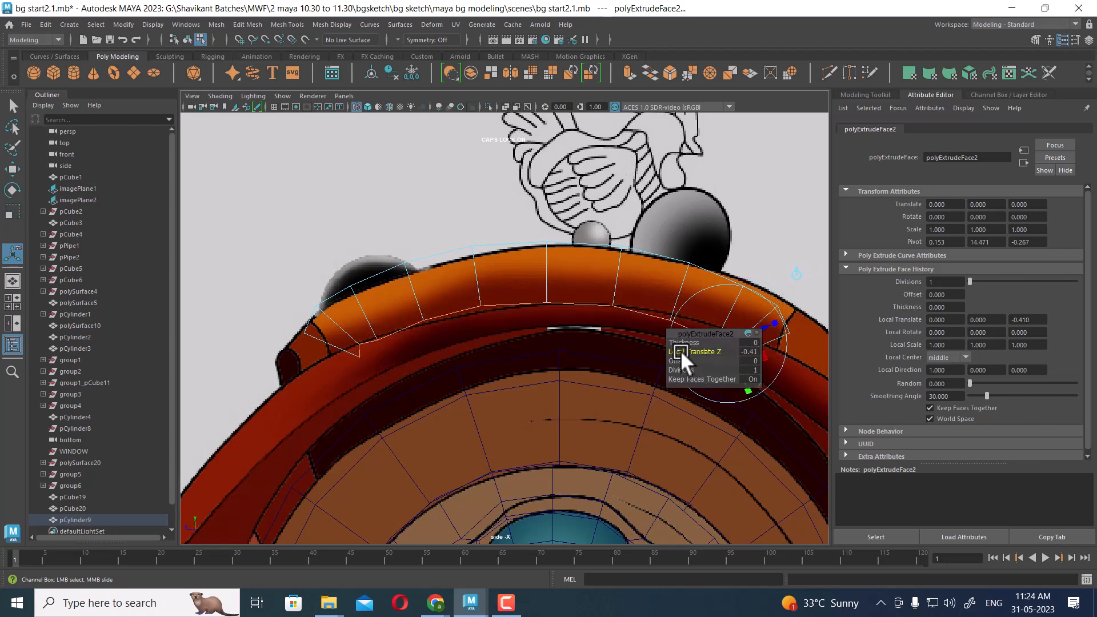
Fit the extruded strip's left end corner and the lower-edge vertices up to the crest to the reference cap outline.
scroll(422, 286, "up", 3)
key("q")
left_click(261, 222)
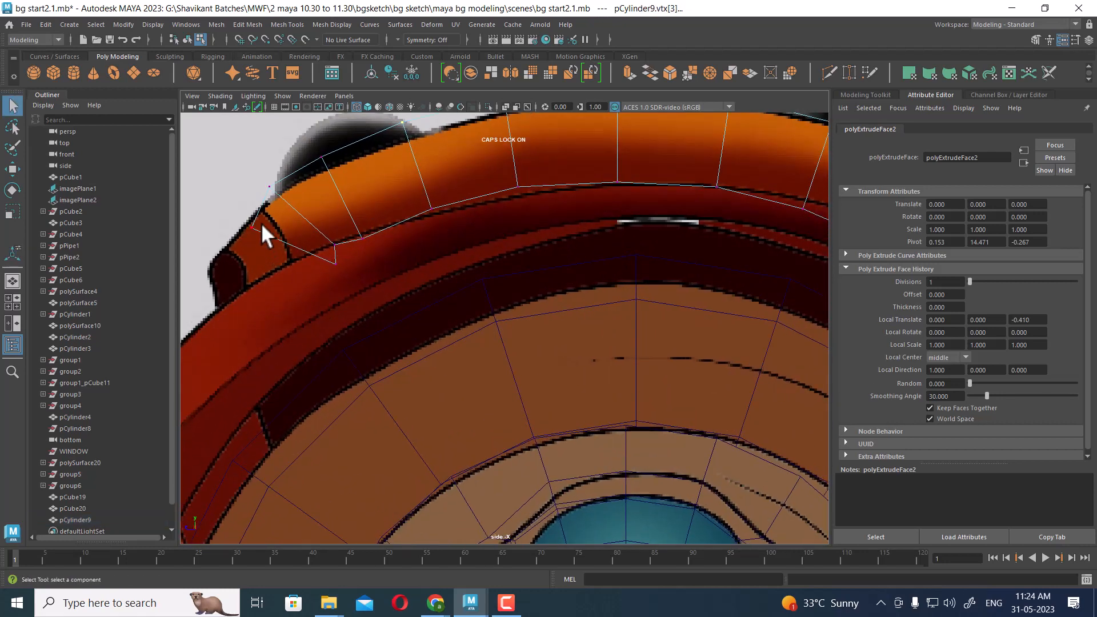
left_click_drag(260, 222, 234, 254)
key("w")
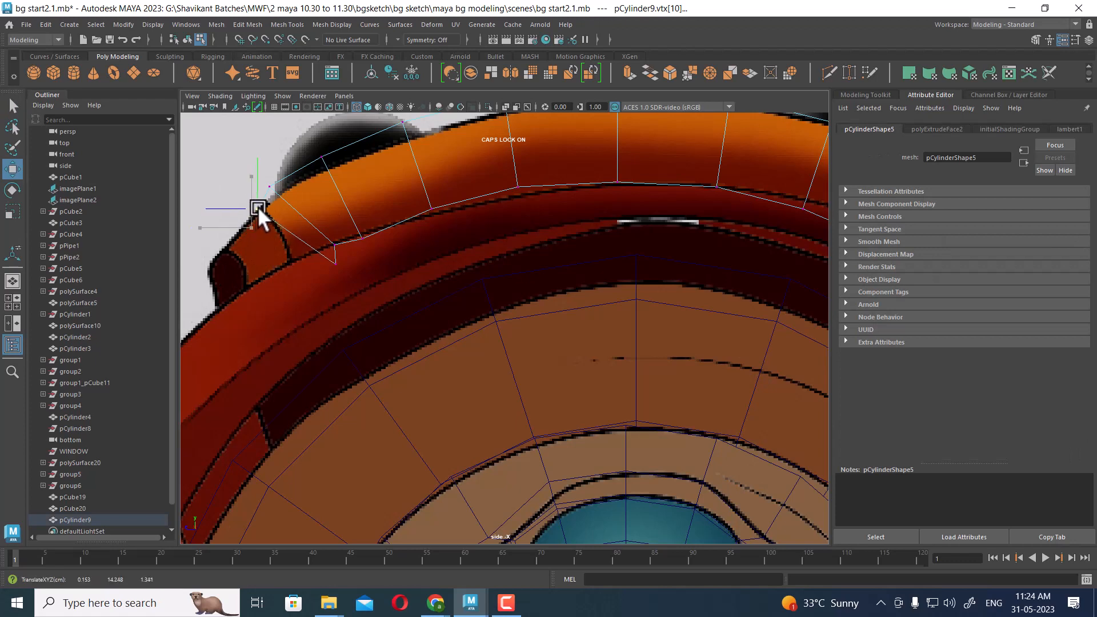
left_click_drag(327, 256, 363, 235)
left_click_drag(428, 201, 434, 209)
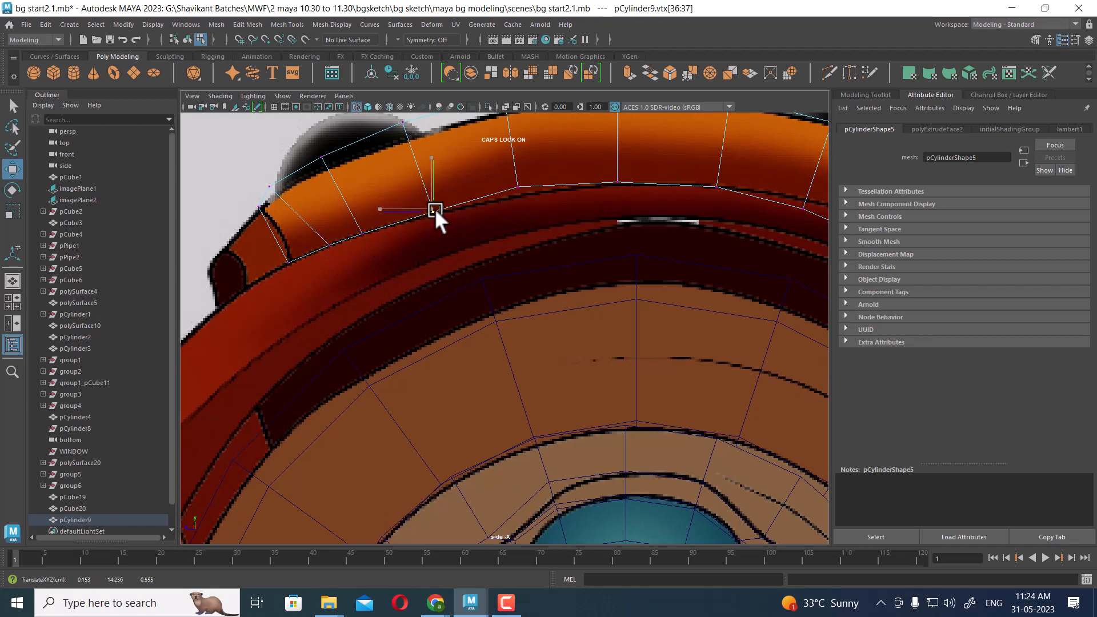
left_click_drag(509, 177, 523, 200)
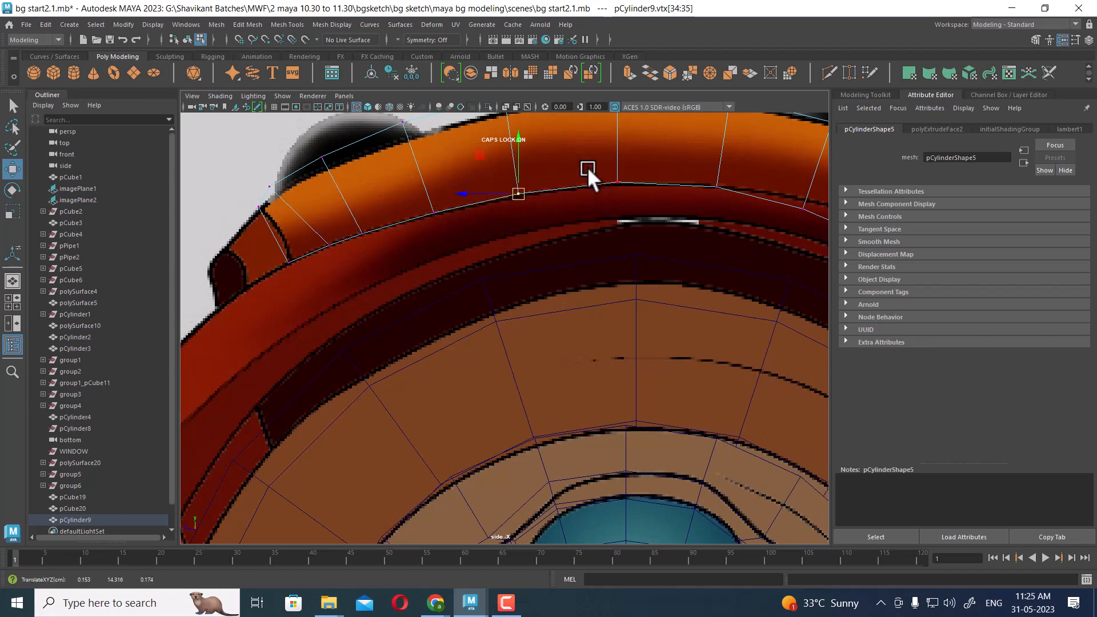
left_click_drag(587, 172, 622, 191)
Align the right half's lower-edge, end-corner and upper shoulder vertices with the orange cap's outline in the side view.
middle_click_drag(737, 188, 489, 233, "alt")
left_click_drag(507, 214, 443, 253)
mouse_move(576, 231)
left_mouse_down()
mouse_move(541, 268)
mouse_move(564, 244)
left_mouse_up()
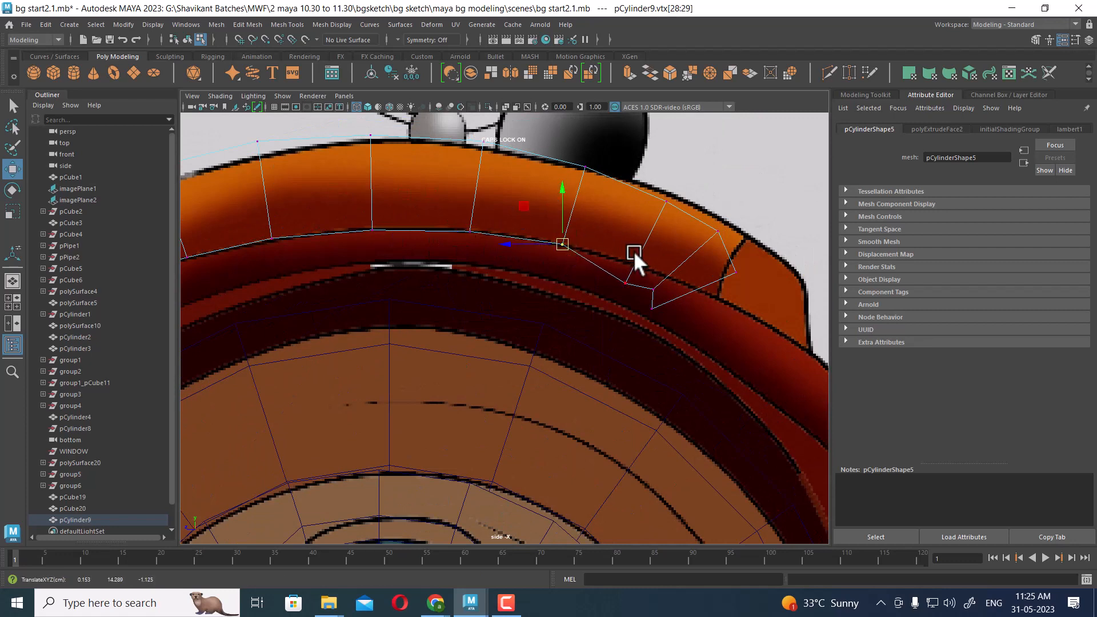
left_click_drag(633, 252, 622, 334)
left_click(736, 272)
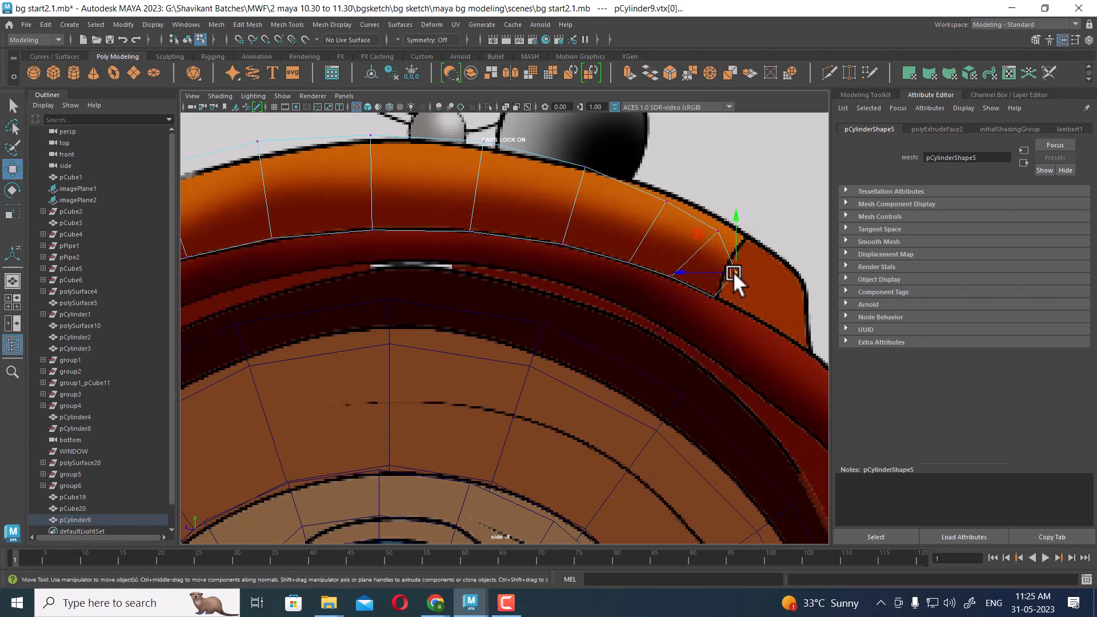
left_click_drag(736, 272, 745, 238)
left_click_drag(639, 182, 714, 228)
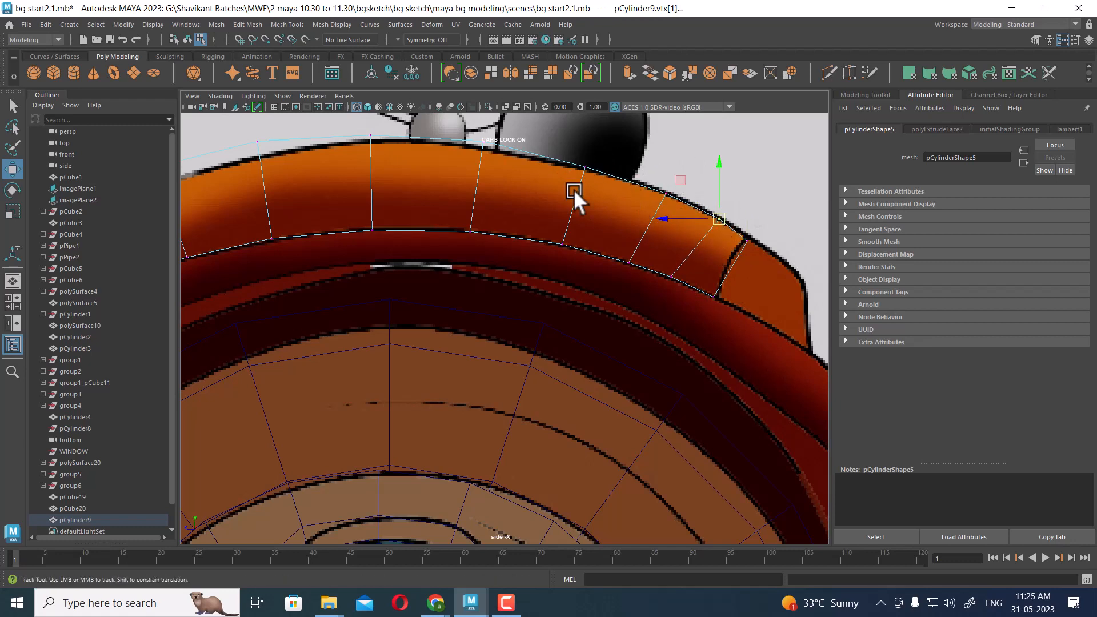
Lower the upper-edge vertices from the crest to the strip's left end onto the reference cap's top outline.
middle_click_drag(574, 189, 635, 154, "alt")
left_click_drag(634, 153, 292, 188)
middle_click_drag(451, 235, 510, 277, "alt")
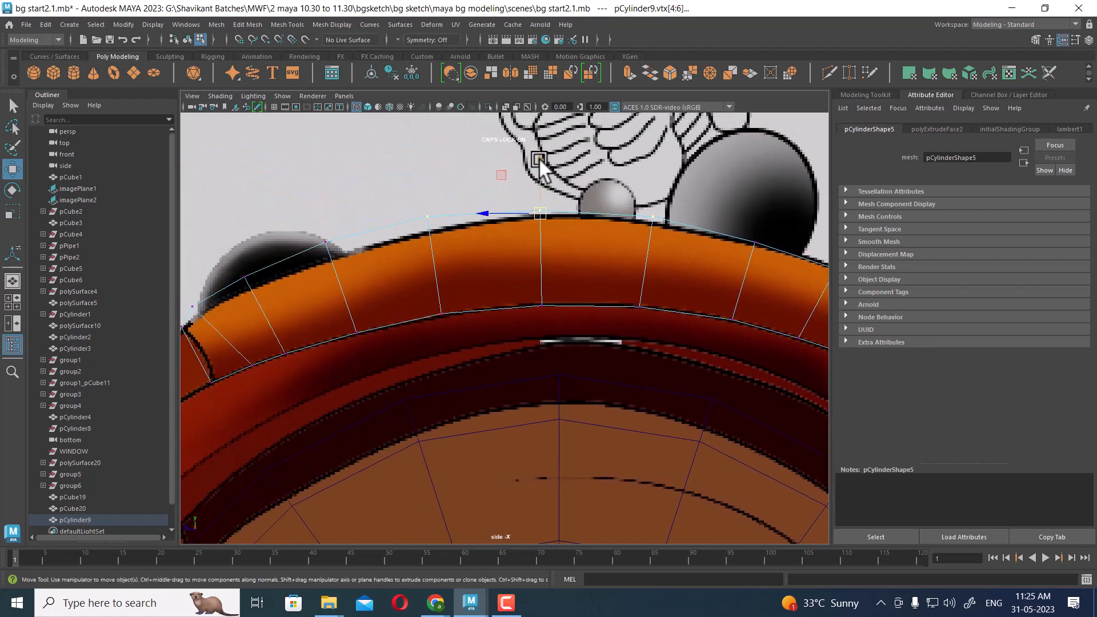
left_click_drag(313, 230, 338, 256)
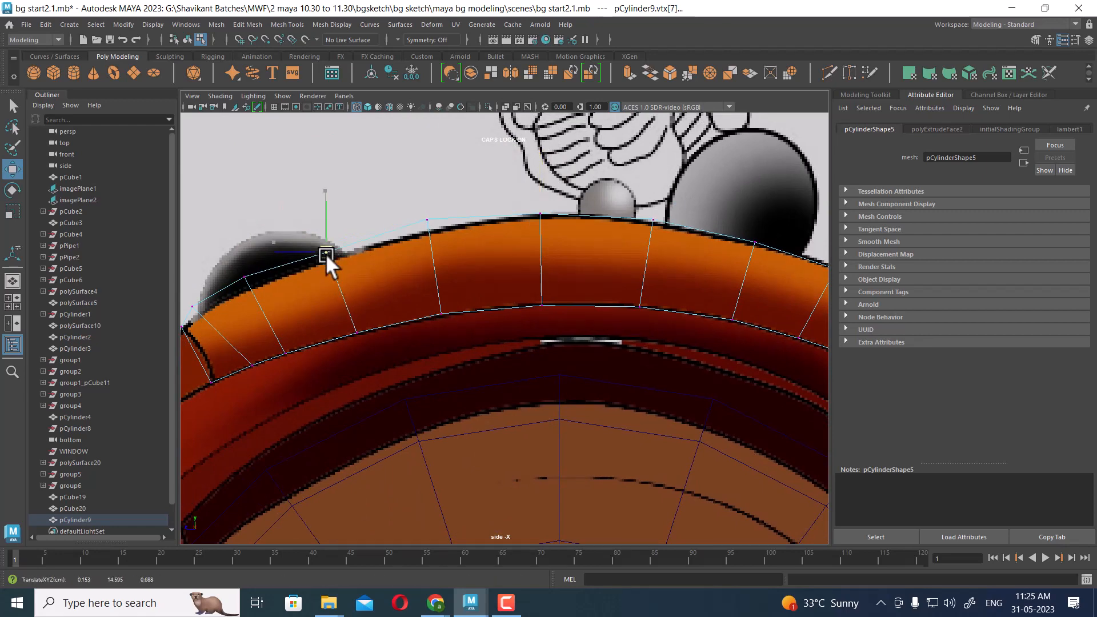
middle_click_drag(327, 256, 378, 266, "alt")
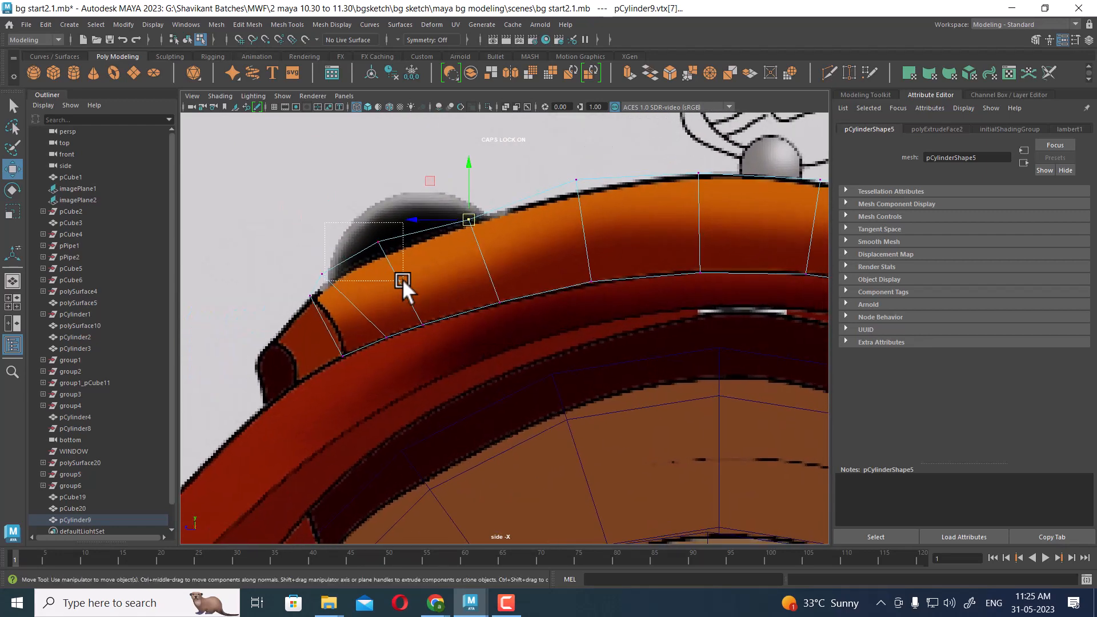
left_click(378, 243)
left_click_drag(376, 243, 388, 252)
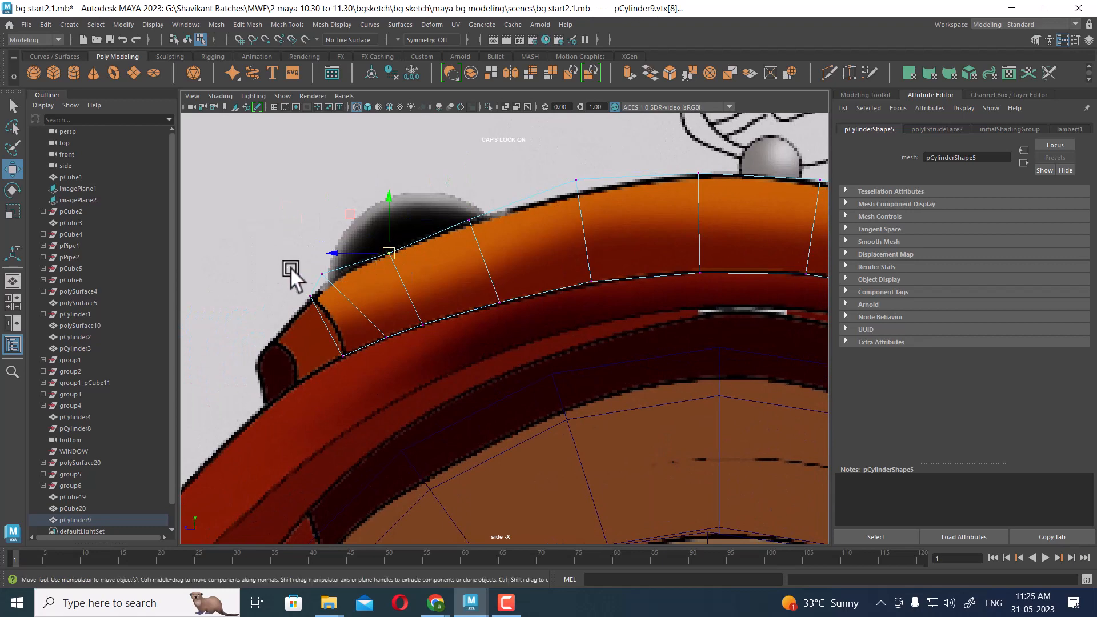
left_click(324, 274)
left_click_drag(325, 273, 335, 283)
Reverse the normals of the extruded roof cap strip in the perspective view and clear the selection.
scroll(467, 306, "down", 5)
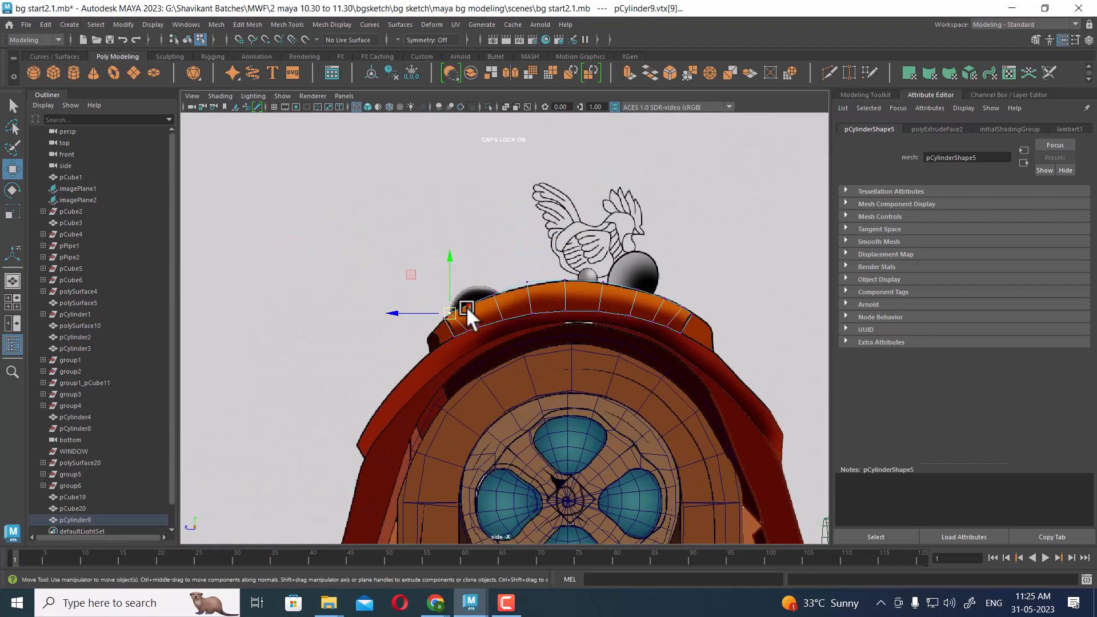
key("space")
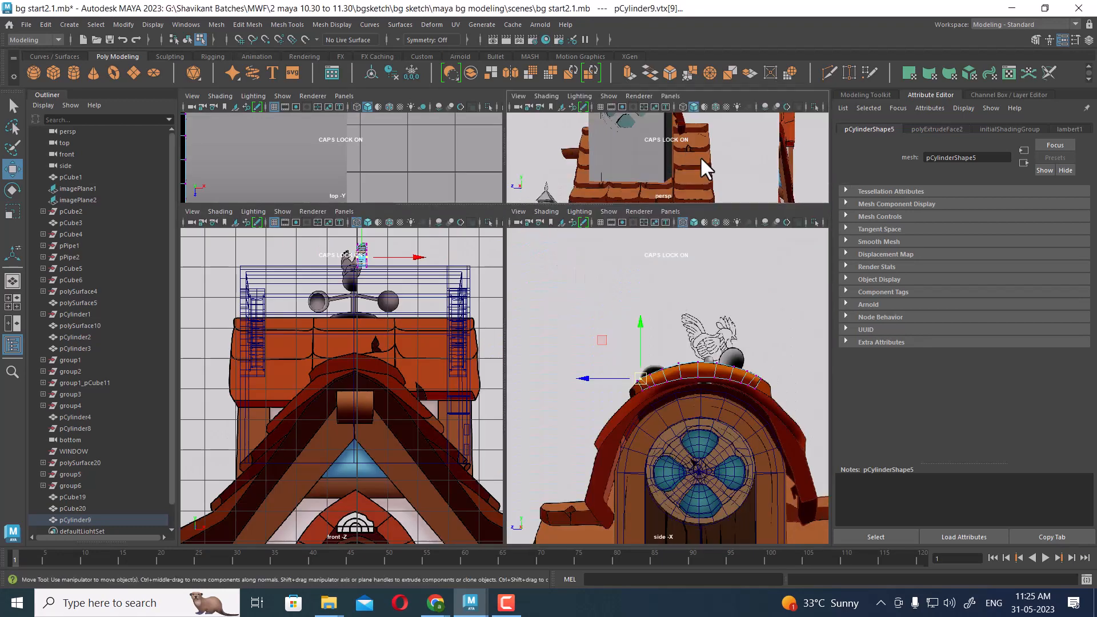
key("space")
left_click_drag(701, 156, 386, 310, "alt")
mouse_move(387, 309)
right_mouse_down()
mouse_move(392, 295)
mouse_move(376, 331)
mouse_move(362, 323)
mouse_move(497, 345)
mouse_move(506, 359)
mouse_move(515, 327)
right_mouse_up()
left_click(376, 332)
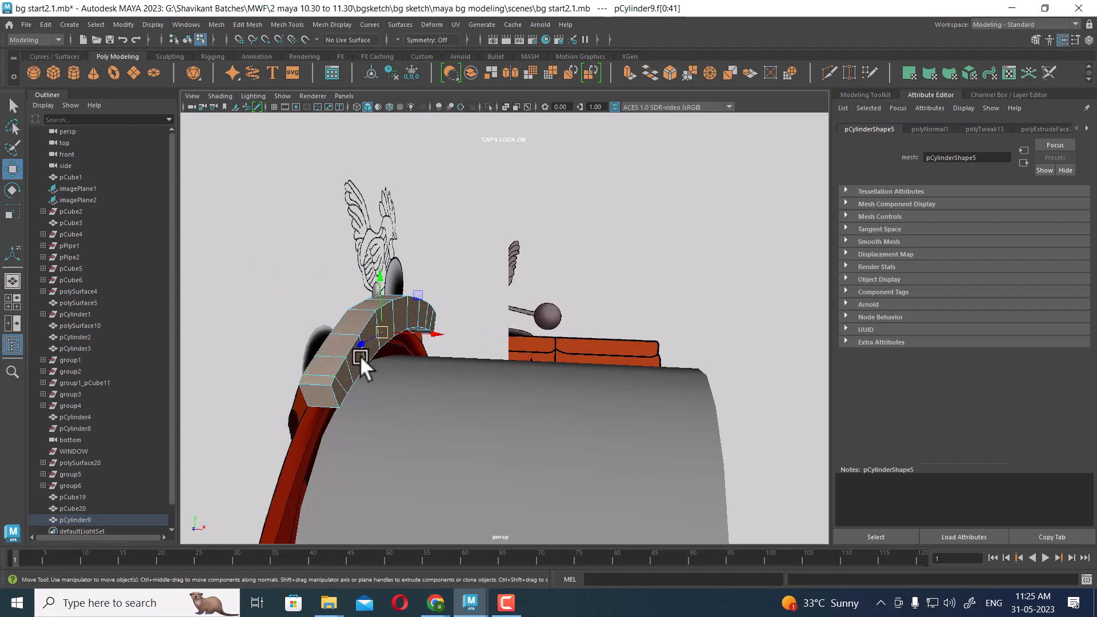
left_click(335, 382)
scroll(369, 298, "down", 3)
left_click_drag(370, 298, 523, 321, "alt")
left_click(529, 255)
Select the roof cap strip in object mode and widen it along X in the front view to a Scale X of 2.756.
key("space")
scroll(744, 400, "up", 1)
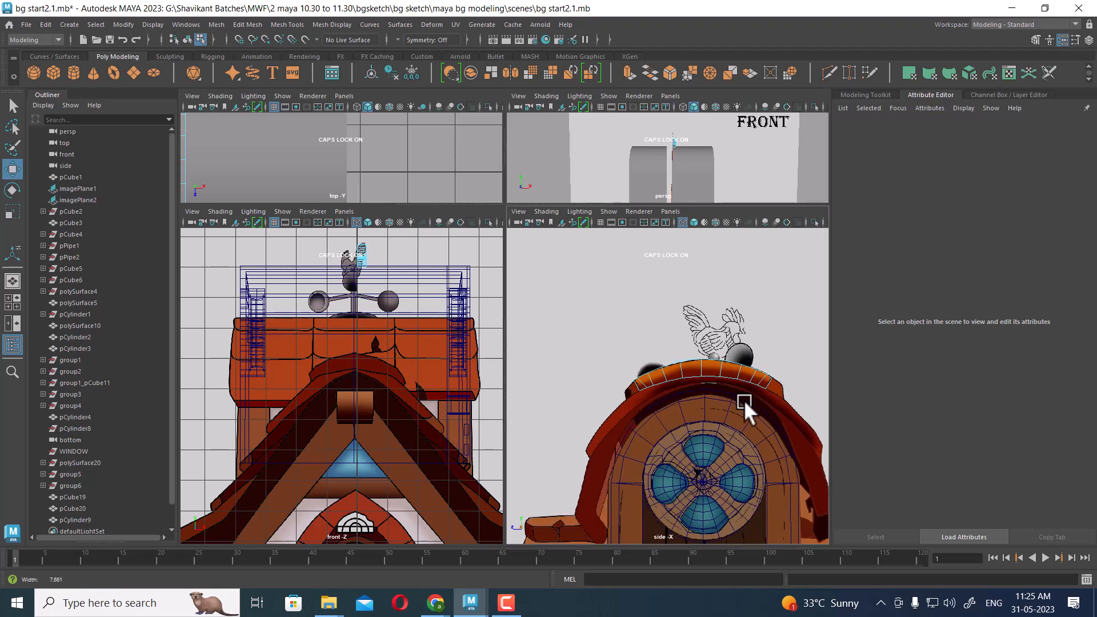
right_click_drag(698, 369, 754, 246)
left_click(758, 311)
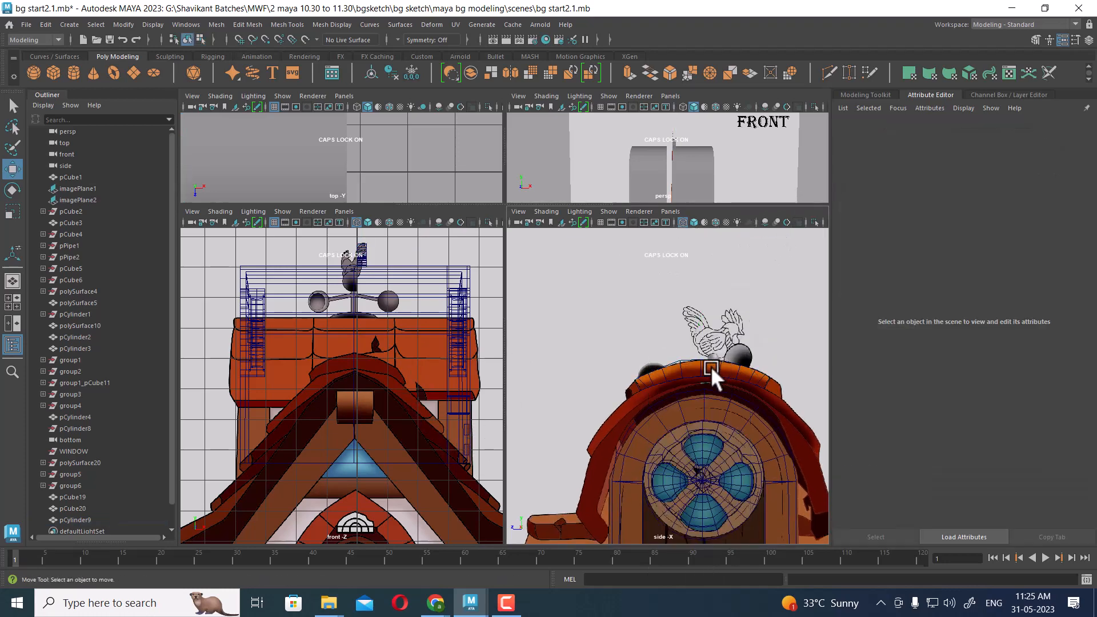
left_click(680, 360)
middle_click_drag(389, 321, 396, 337, "alt")
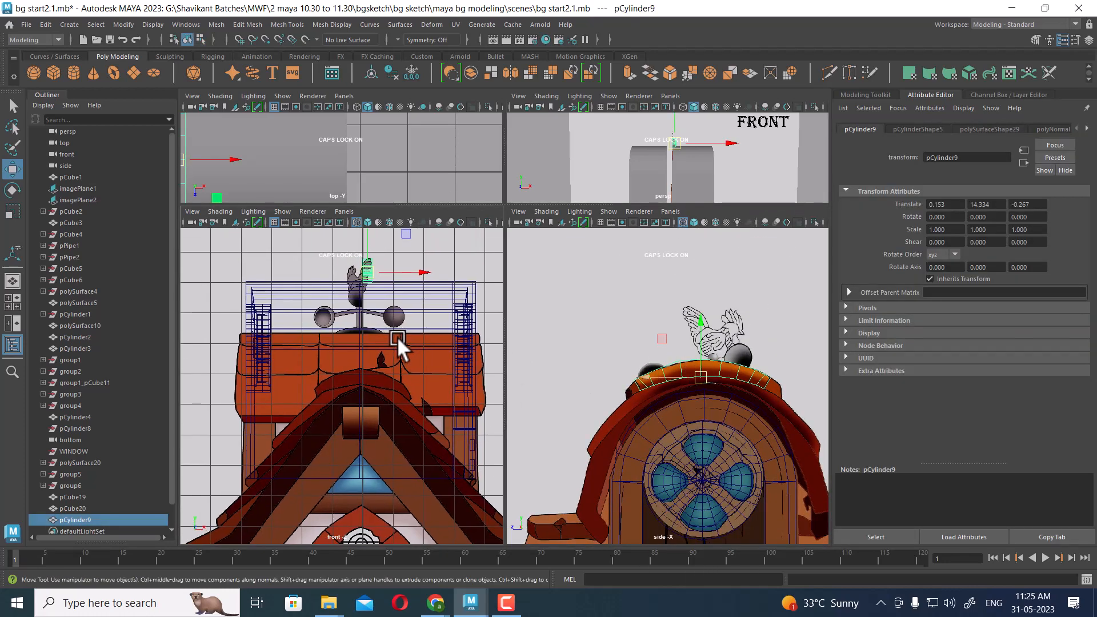
scroll(400, 340, "up", 1)
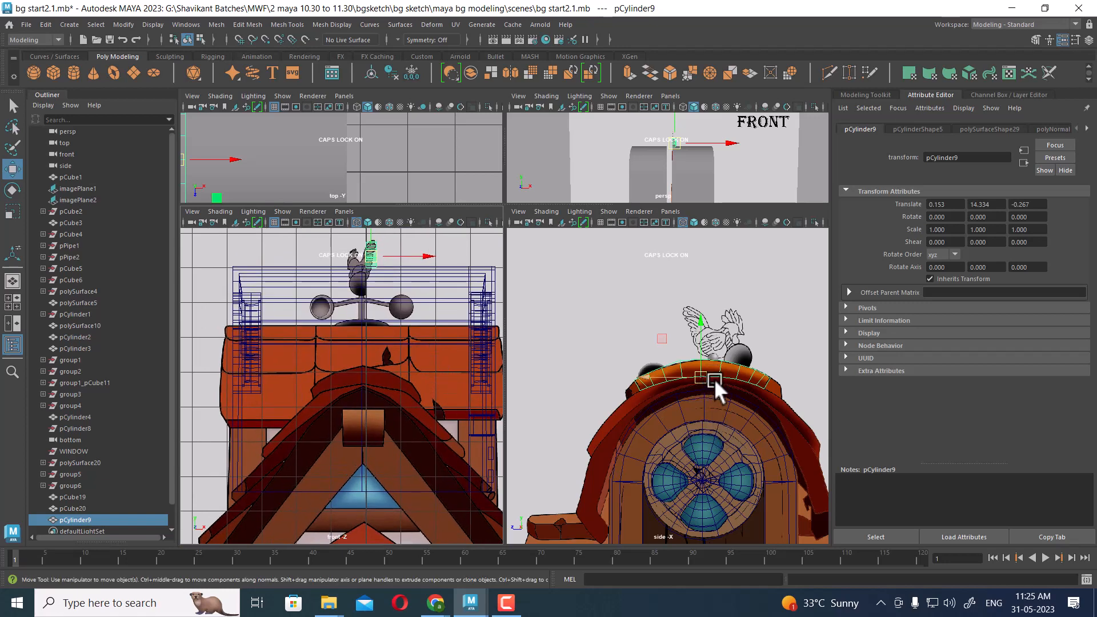
scroll(391, 416, "down", 1)
middle_click_drag(675, 404, 670, 368, "alt")
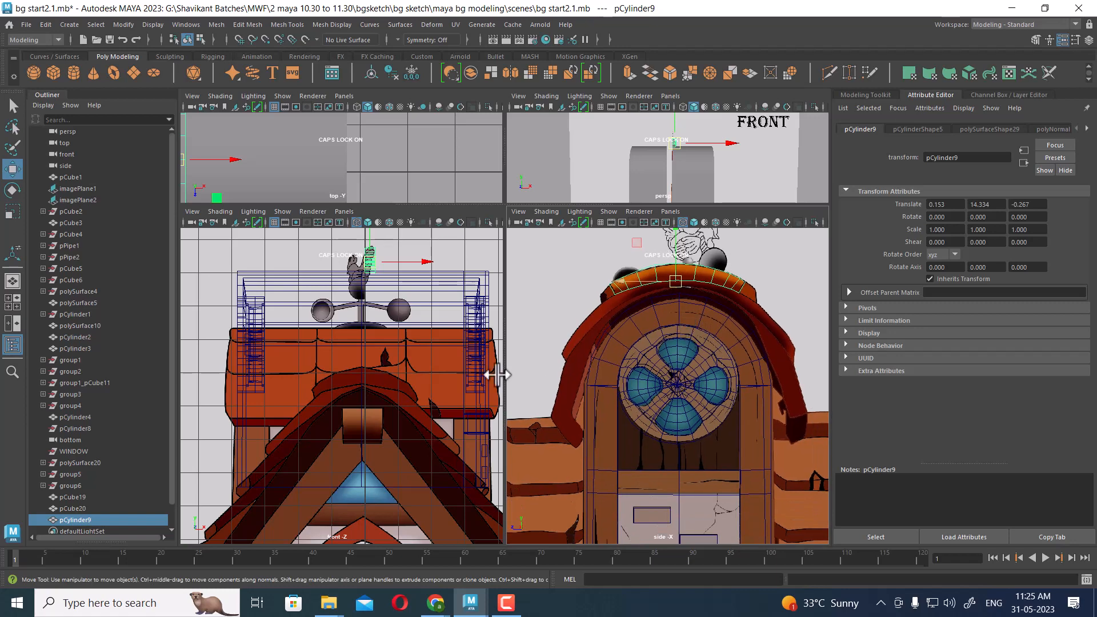
scroll(409, 409, "up", 4)
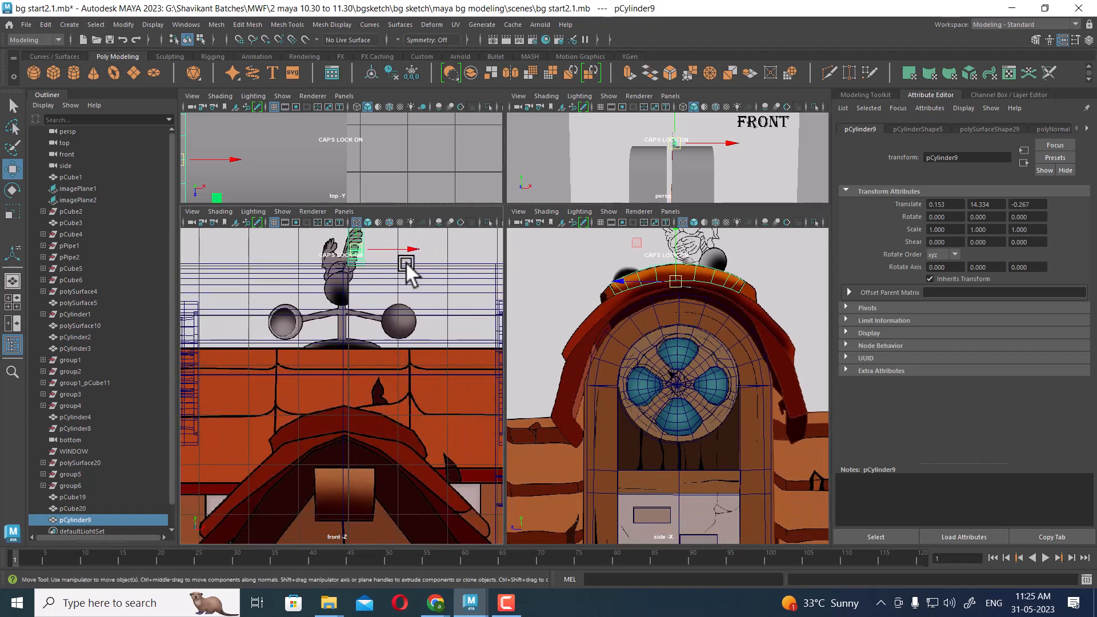
key("r")
left_click_drag(412, 248, 500, 247)
key("w")
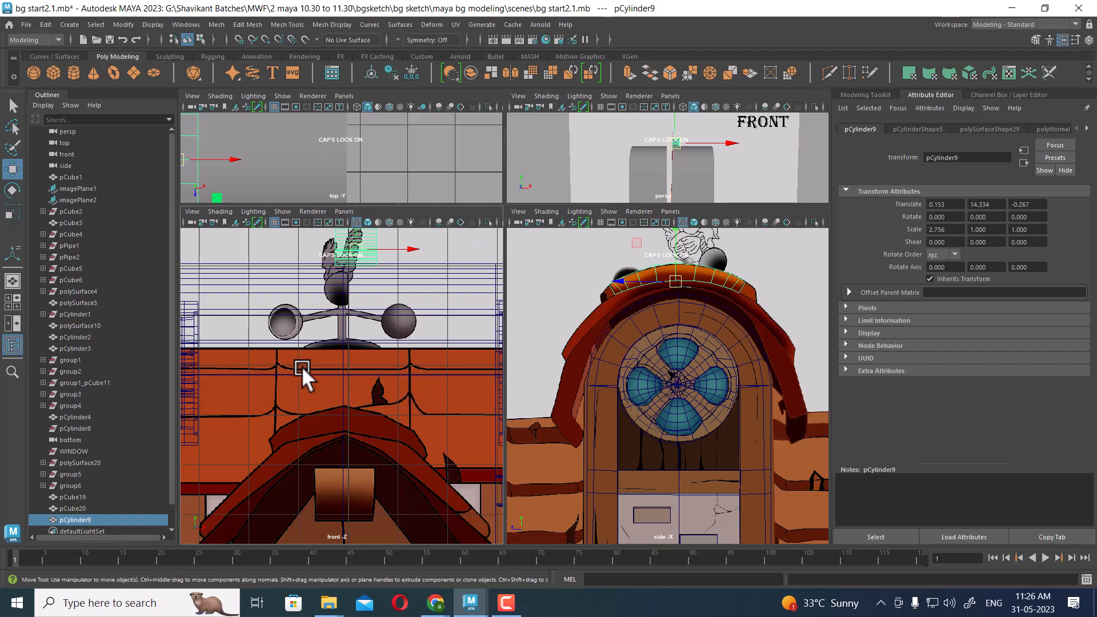
Raise the front reference image plane in the front view to a Translate Y of 8.934.
scroll(302, 366, "down", 6)
scroll(369, 400, "up", 2)
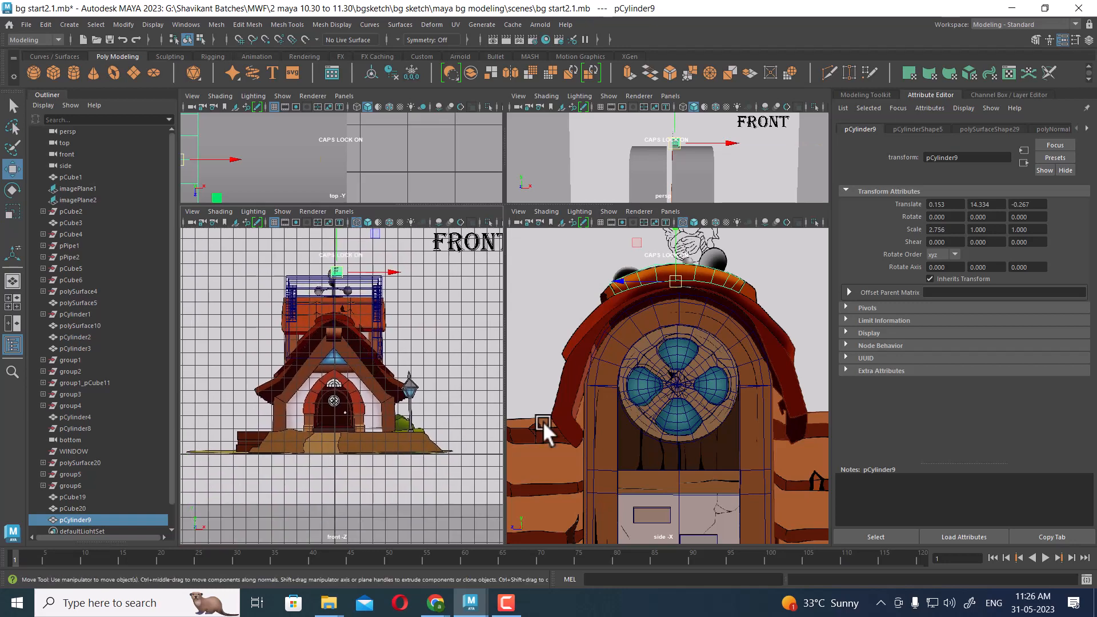
left_click(1089, 40)
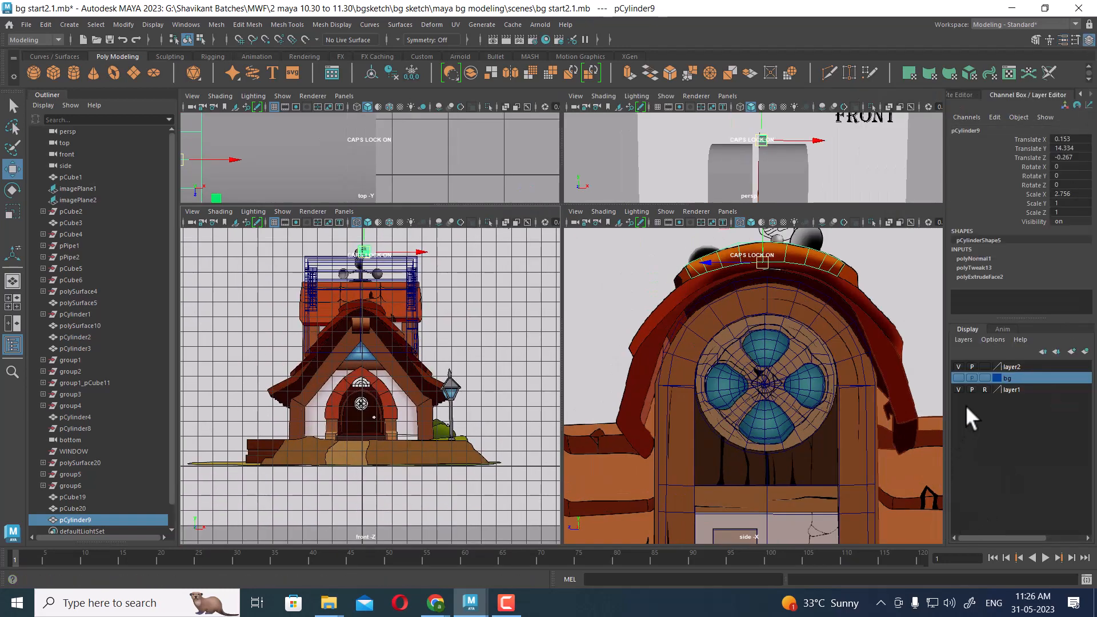
scroll(454, 493, "down", 3)
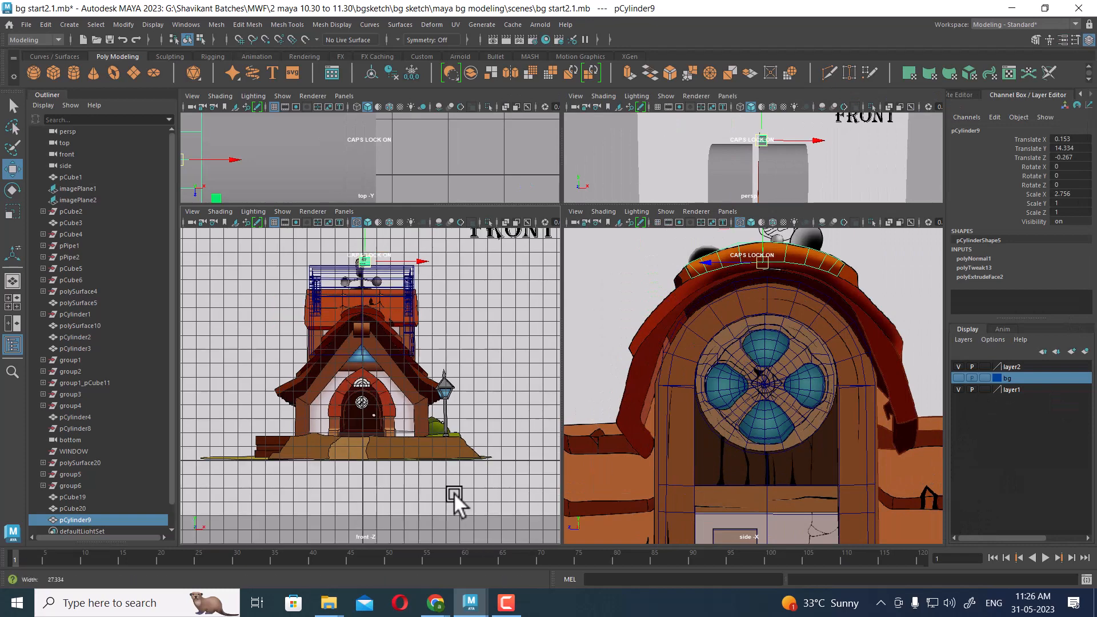
left_click(464, 488)
scroll(389, 373, "up", 4)
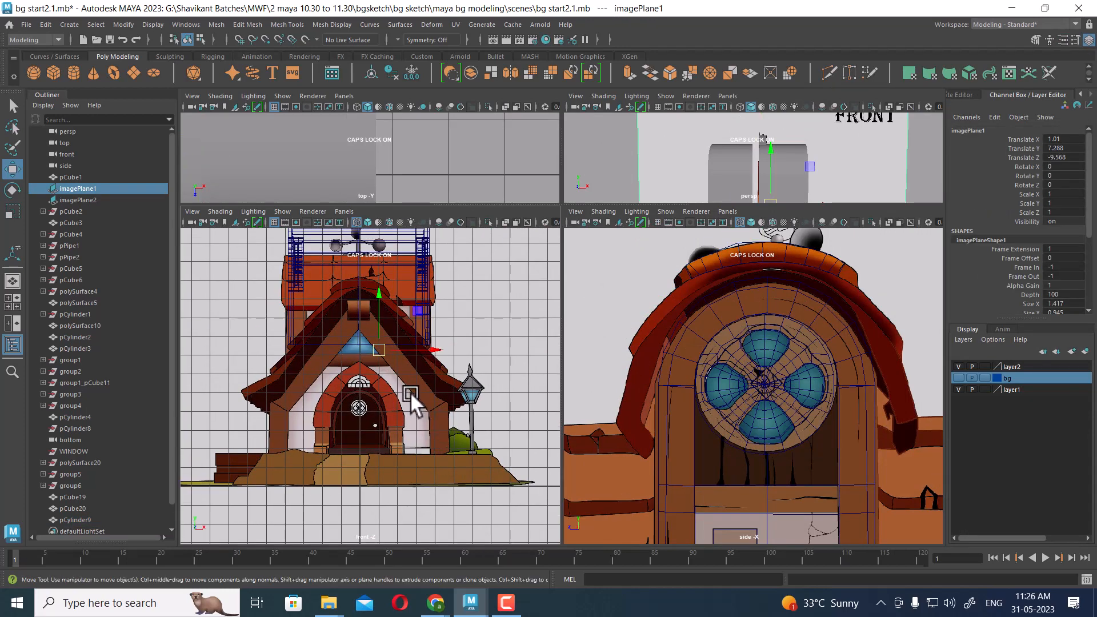
left_click_drag(386, 382, 386, 351)
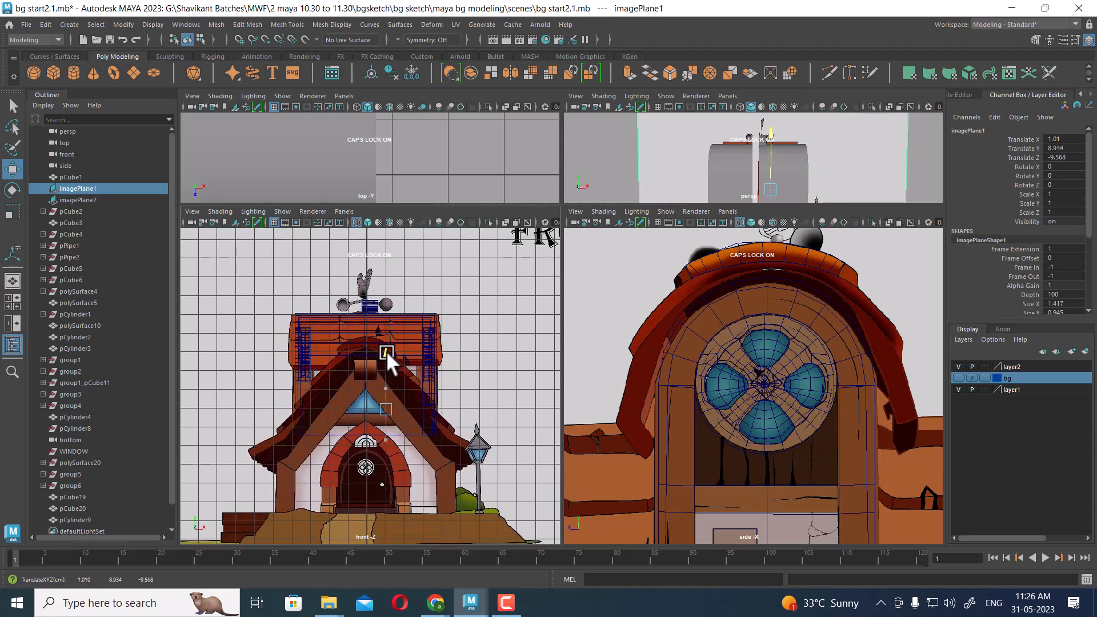
scroll(426, 492, "up", 3)
scroll(427, 493, "down", 2)
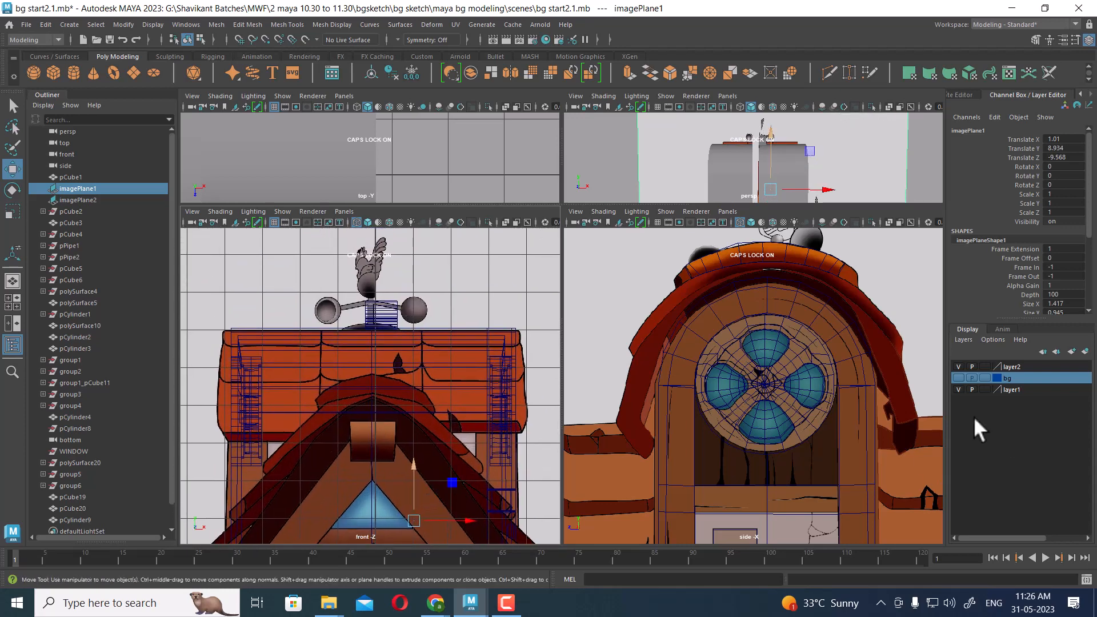
Cycle layer1's display type back to reference and select the roof cap strip to compare its height in the front view.
left_click(984, 389)
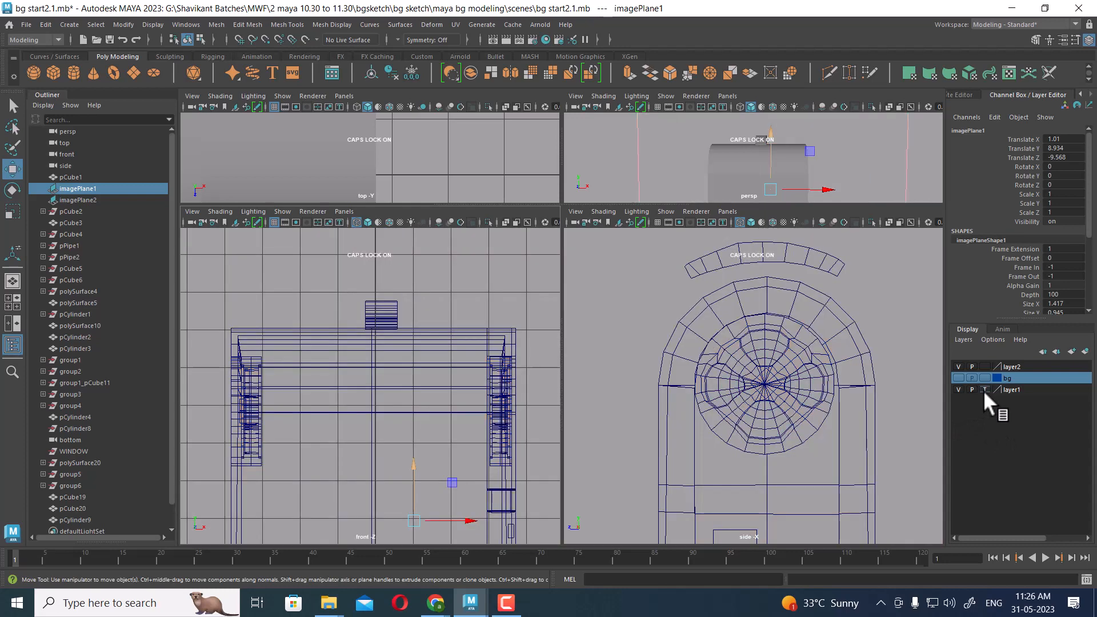
left_click(984, 389)
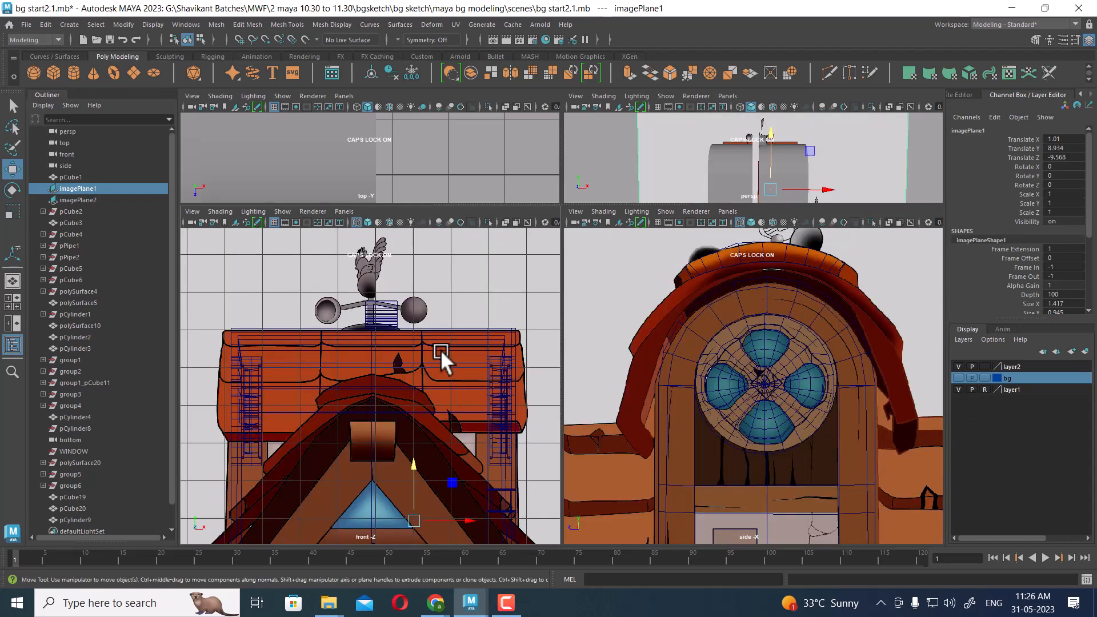
middle_click_drag(777, 350, 779, 414, "alt")
left_click(769, 312)
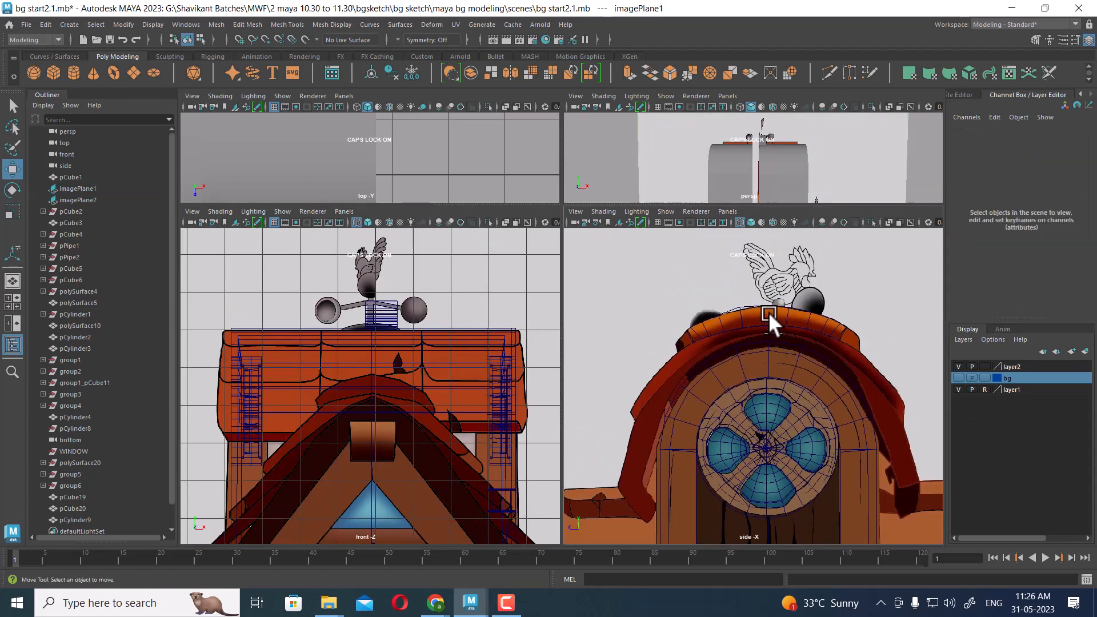
left_click(739, 320)
scroll(415, 357, "up", 2)
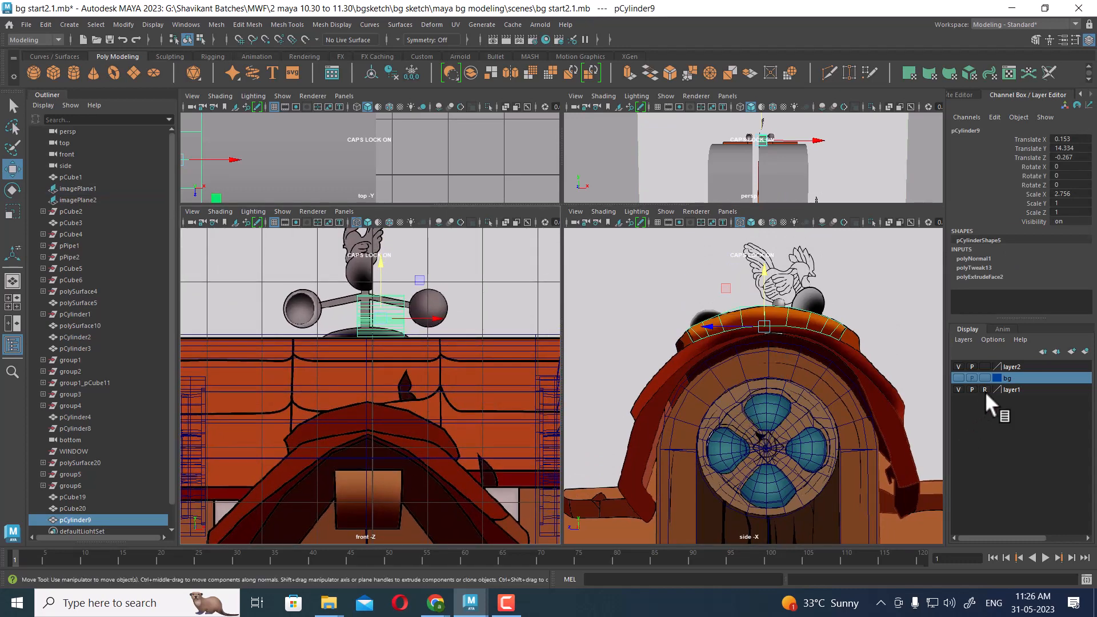
Raise the front reference image plane further to a Translate Y of 9.48 to line its roof ridge up with the cap strip.
scroll(393, 370, "down", 4)
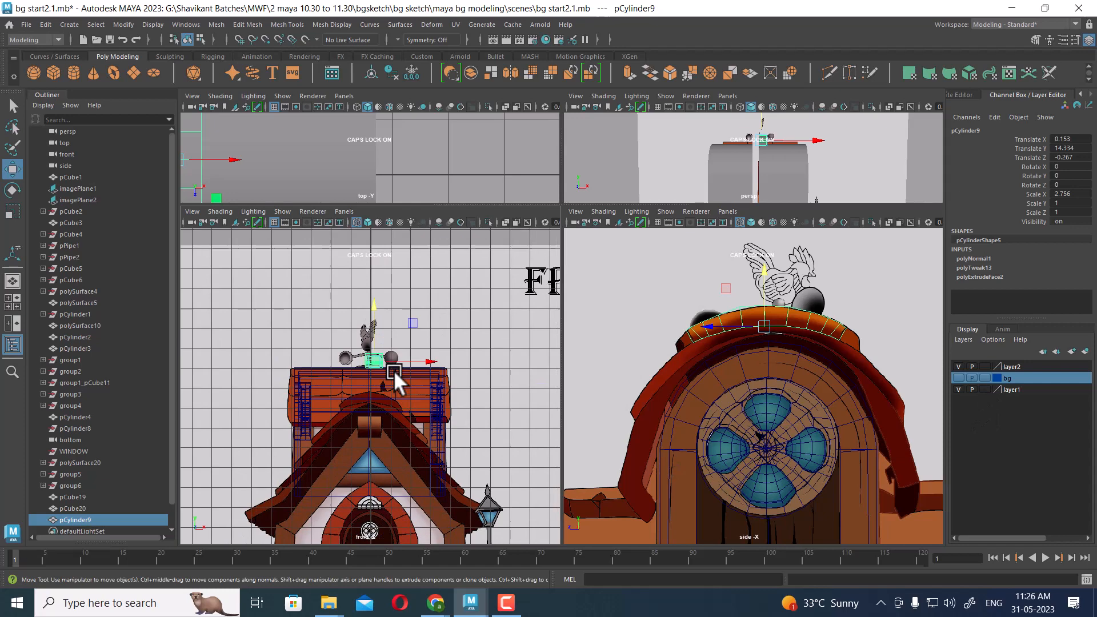
left_click(483, 297)
scroll(371, 377, "up", 2)
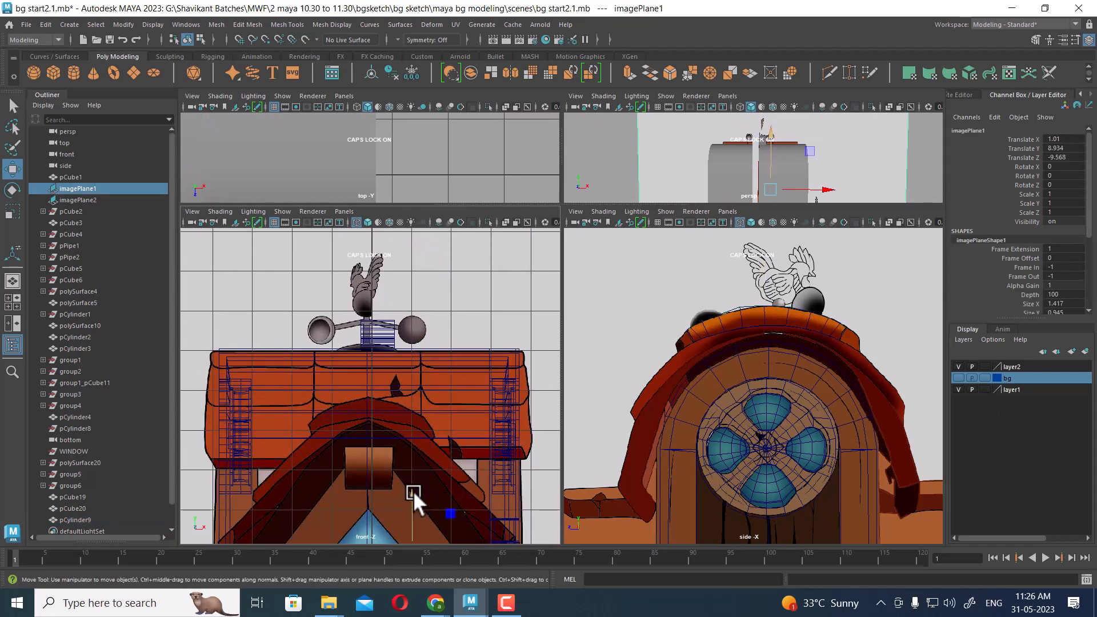
left_click_drag(414, 492, 412, 467)
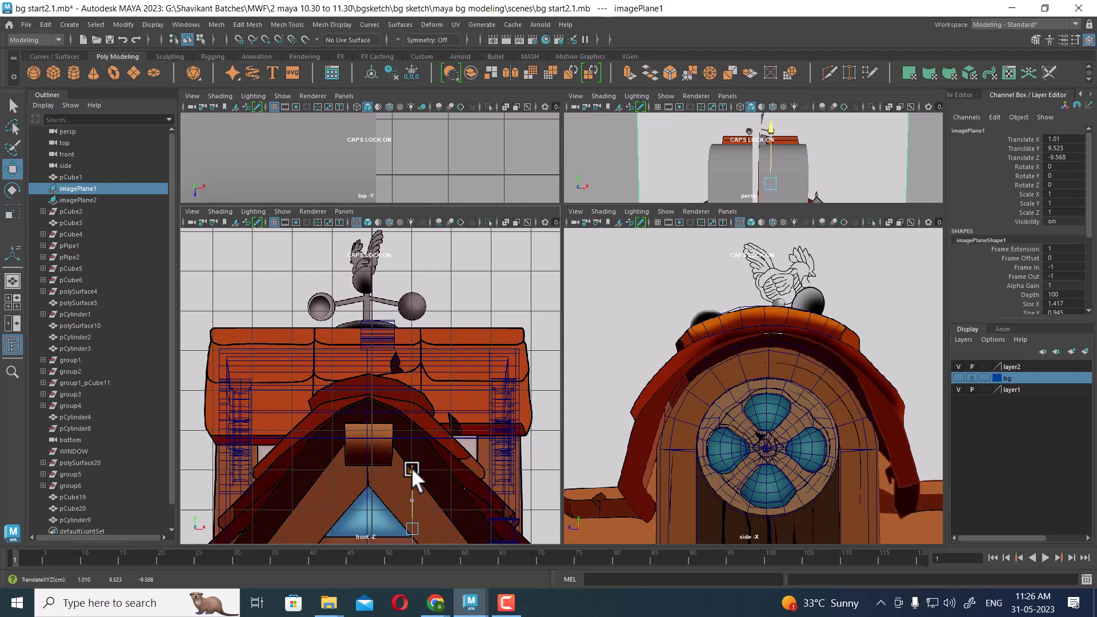
left_click_drag(412, 467, 411, 469)
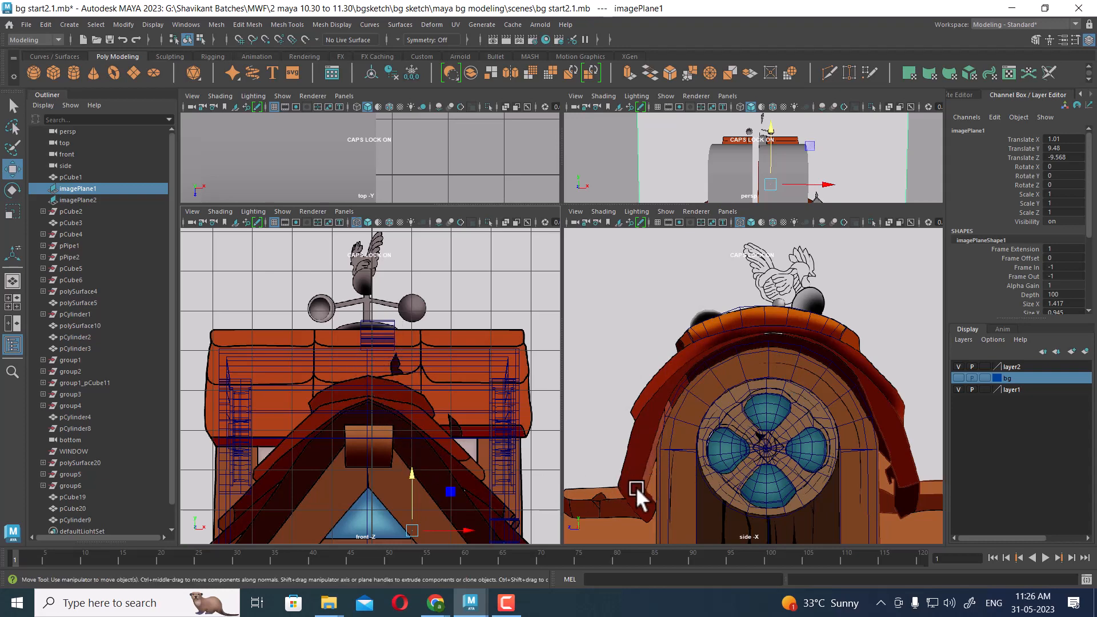
Select the dormer's arched front frame in the side view and switch it to face selection in the perspective view.
left_click(670, 458)
left_click(660, 455)
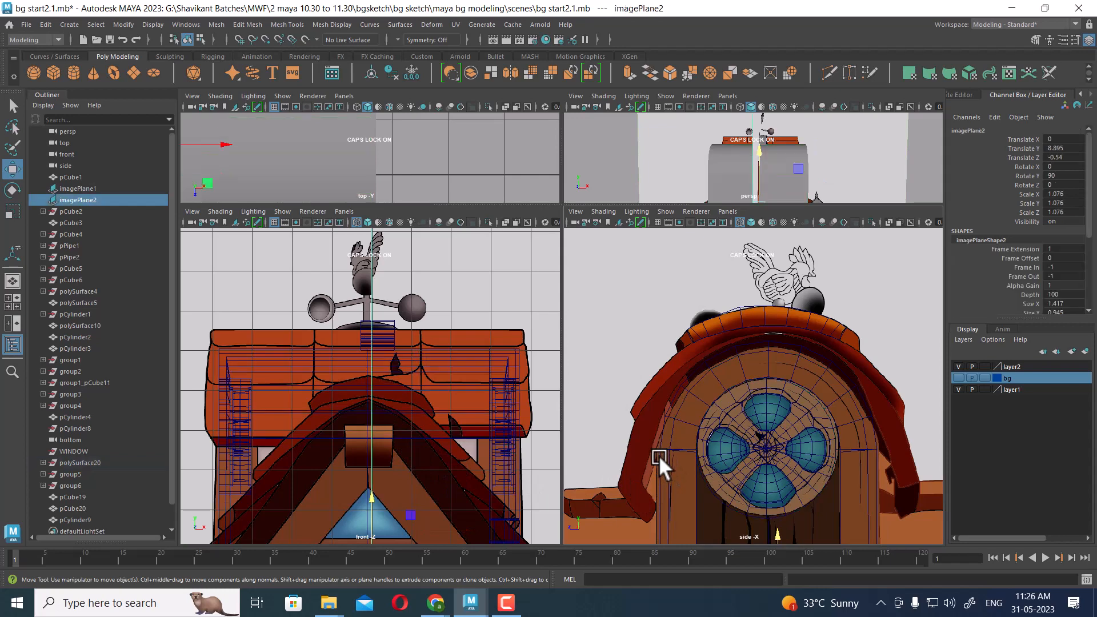
left_click(661, 452)
middle_click_drag(661, 451, 680, 384, "alt")
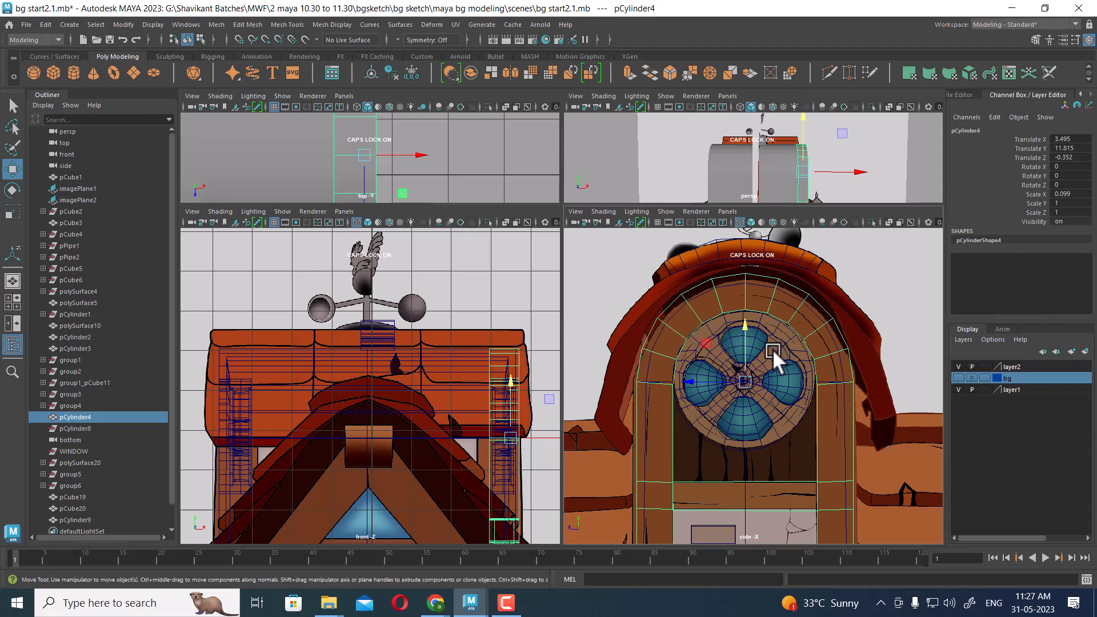
left_click_drag(804, 166, 659, 193, "alt")
key("space")
right_click(659, 193)
left_click(660, 226)
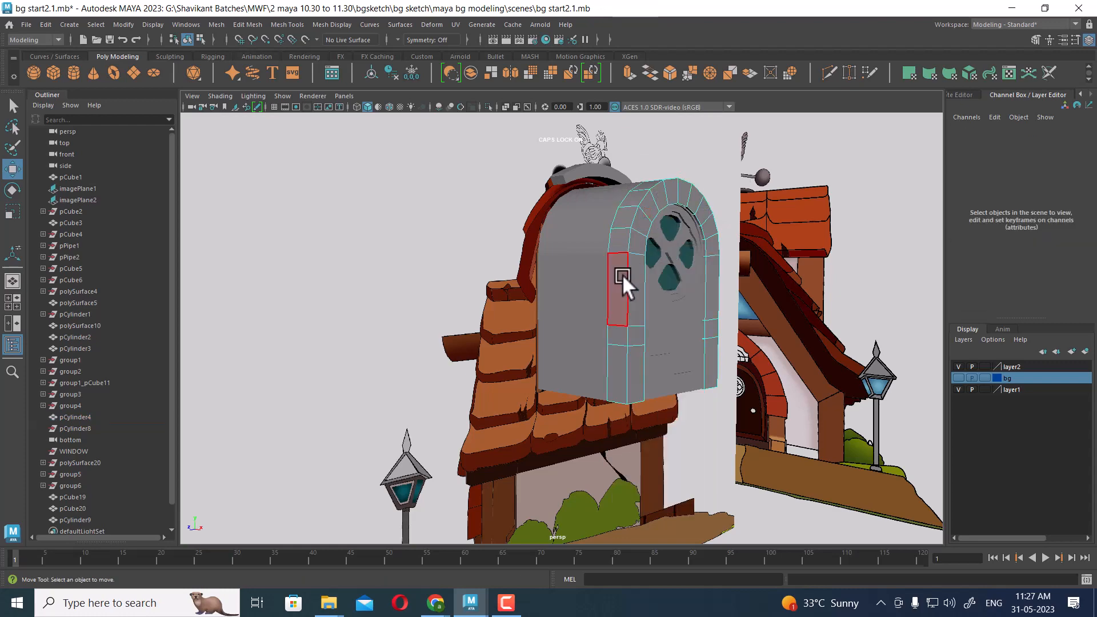
Select the face loop along the arched frame's outer rim and duplicate those faces.
left_click(620, 264)
left_click_drag(664, 257, 568, 343, "alt")
double_click(563, 341)
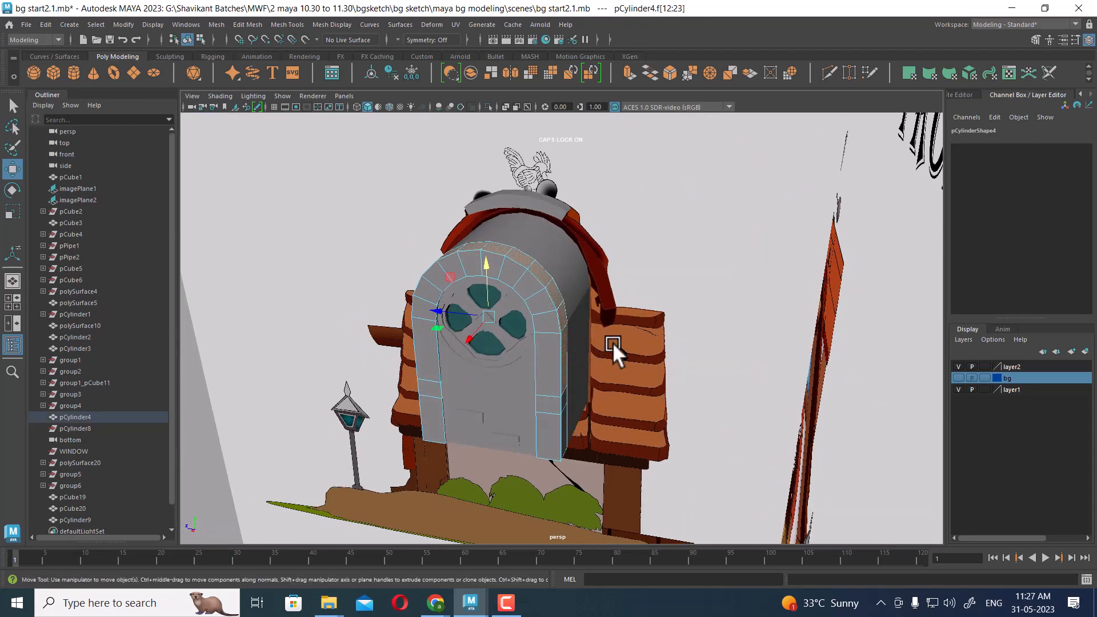
key("space")
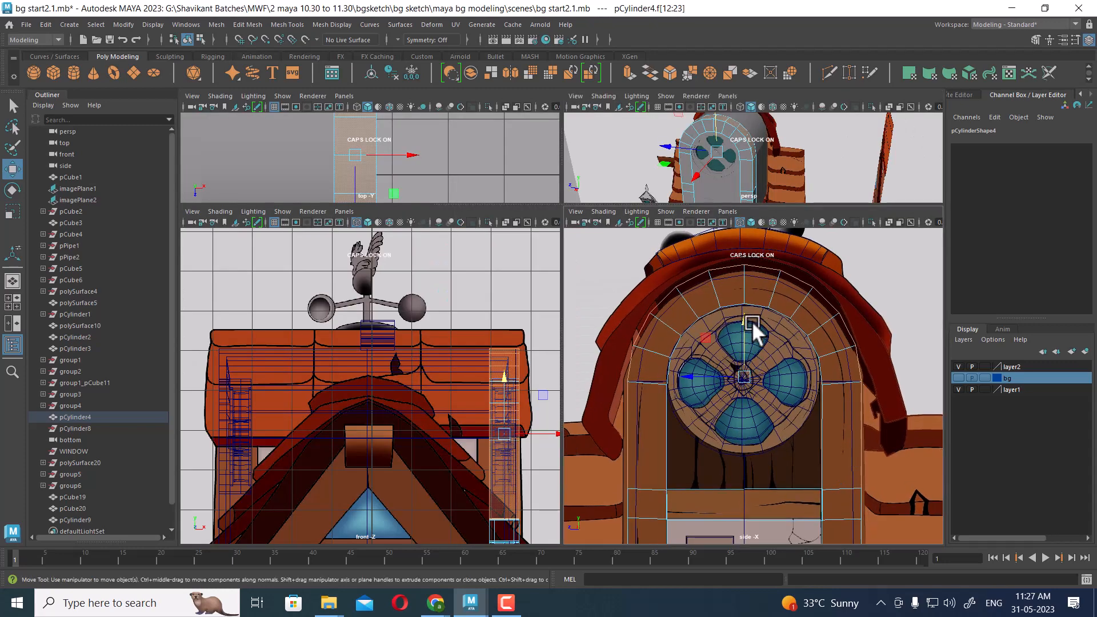
right_click(754, 307, "shift")
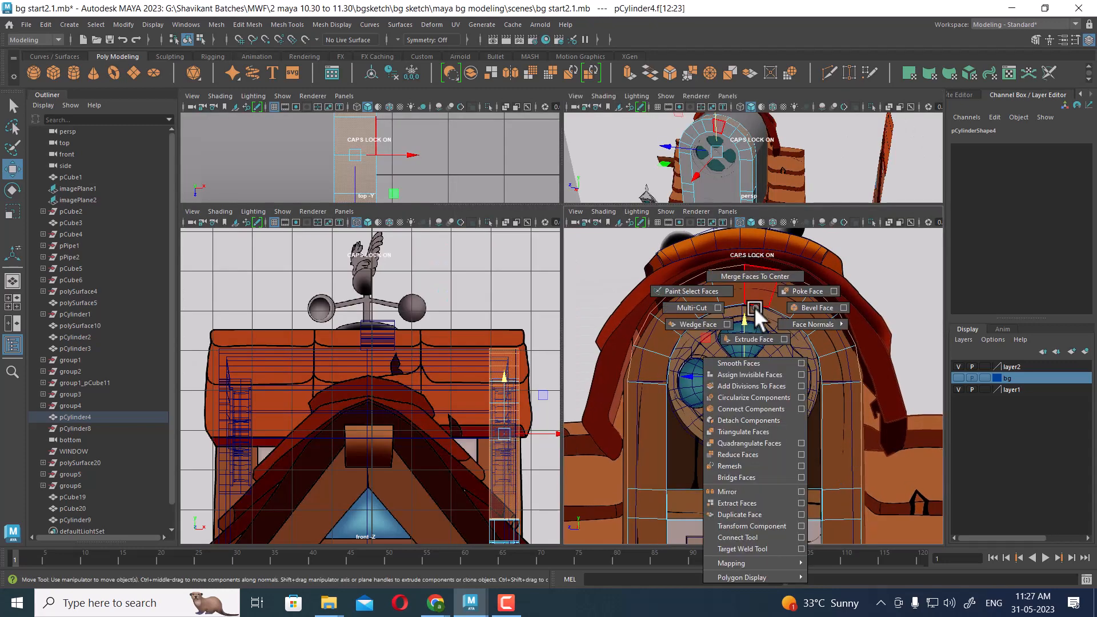
left_click(744, 515)
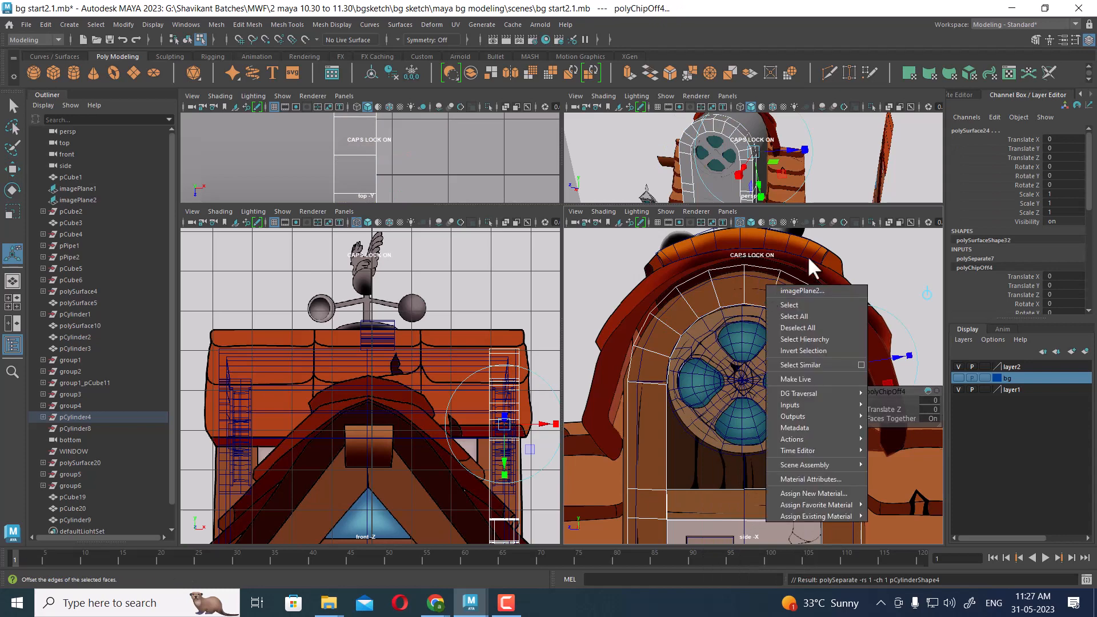
Return to object mode and hide the dormer's arched frame, body, front panels and small bricks around the duplicated strip.
key("space")
left_click_drag(756, 179, 644, 263, "alt")
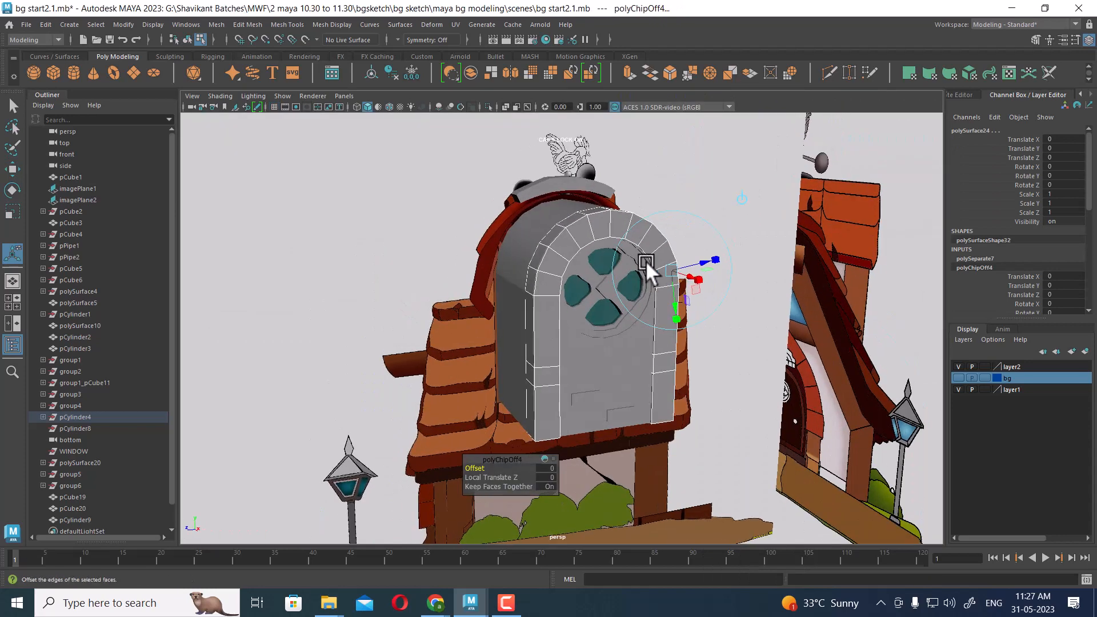
right_click_drag(578, 250, 572, 220)
left_click(573, 381)
left_click_drag(688, 381, 550, 427)
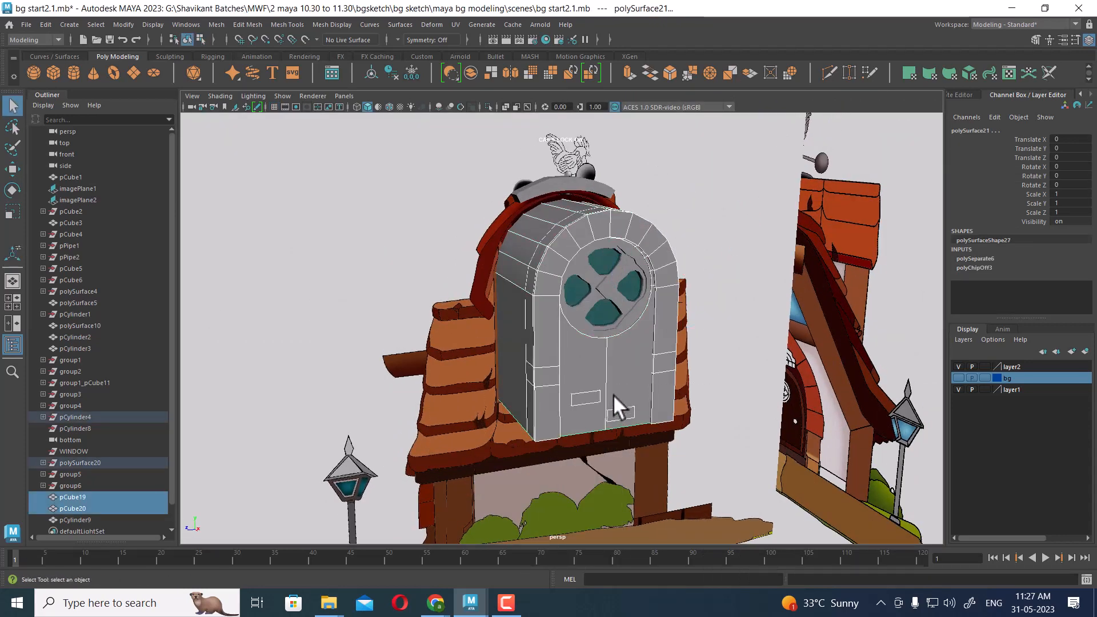
key("h")
Select the duplicated arch strip and move its left spring-line vertices outward onto the reference roof's inner edge in the side view.
left_click(611, 202)
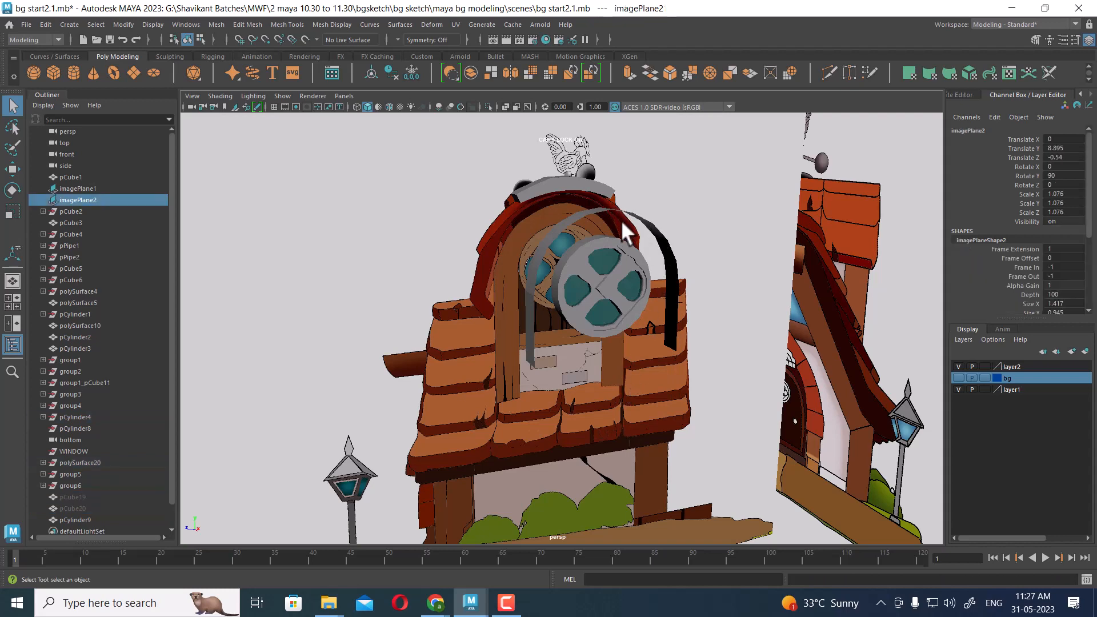
left_click(608, 211)
right_click_drag(546, 273, 602, 297)
key("space")
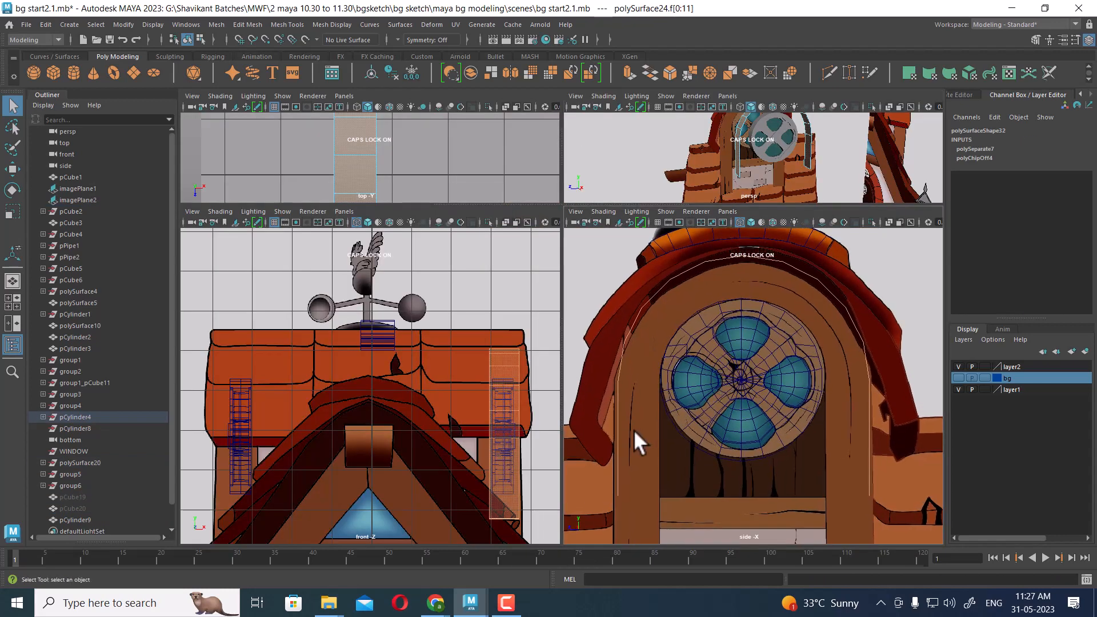
key("space")
middle_click_drag(340, 286, 455, 262, "alt")
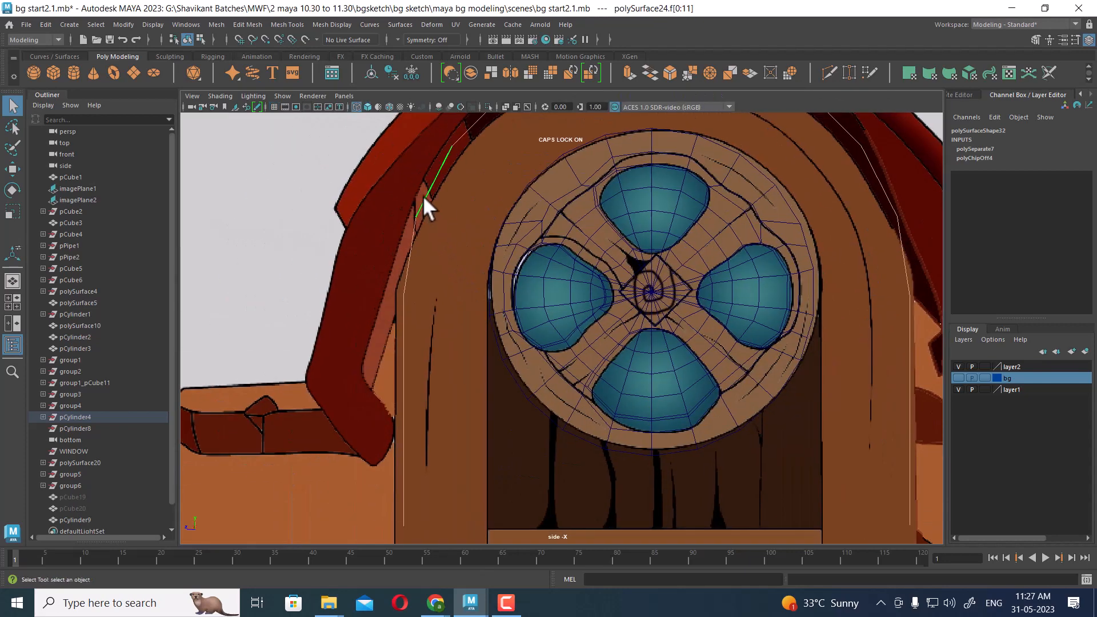
right_click_drag(423, 197, 363, 218)
left_click_drag(386, 268, 449, 351)
scroll(431, 328, "down", 2)
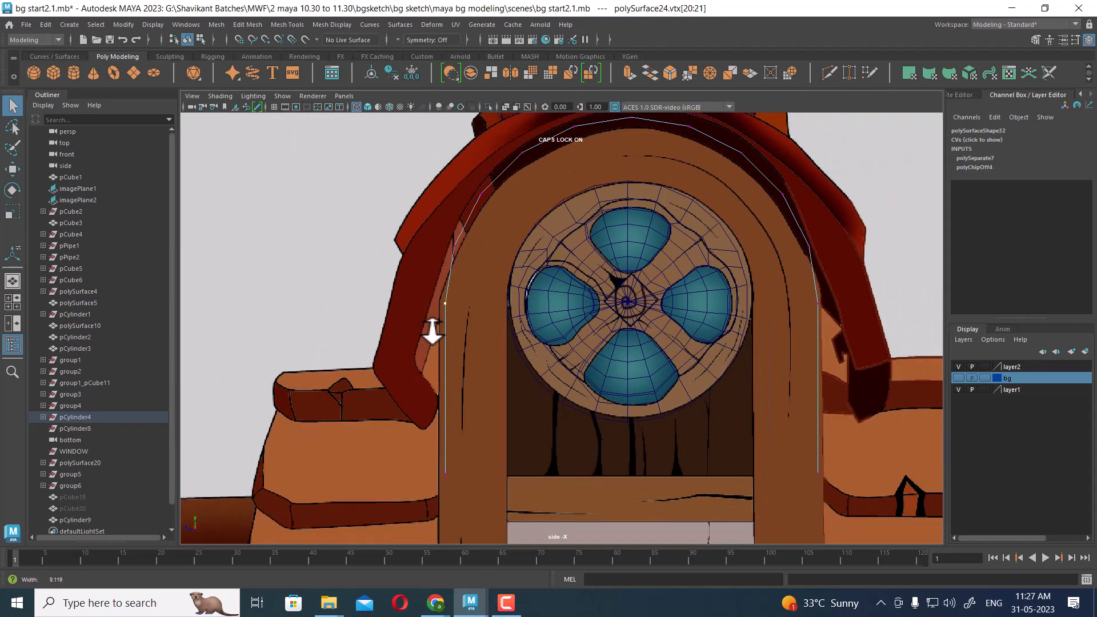
key("w")
scroll(449, 334, "up", 2)
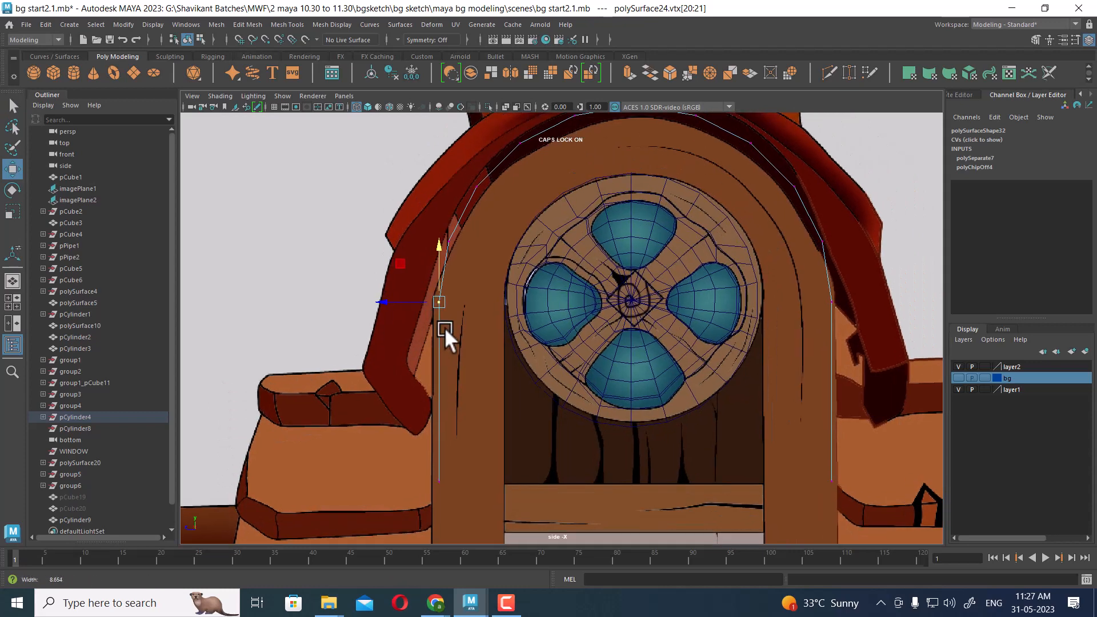
left_click_drag(423, 301, 409, 300)
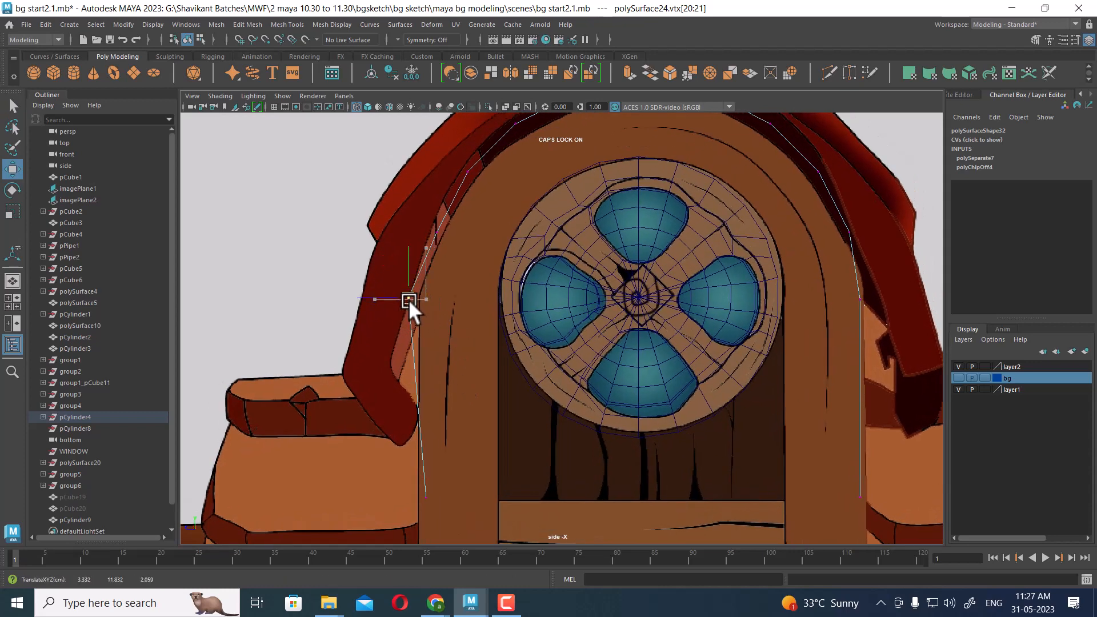
Move the strip's left end vertices up and outward onto the inner edge of the reference's red curved roof.
left_click_drag(449, 458, 394, 523)
left_click_drag(428, 486, 390, 356)
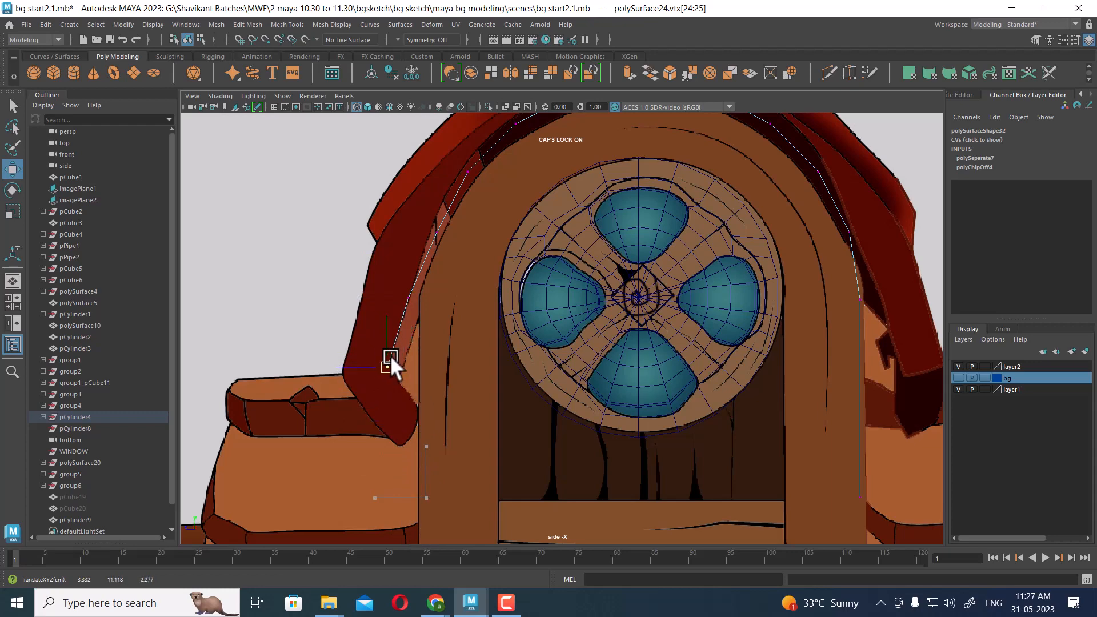
key("space")
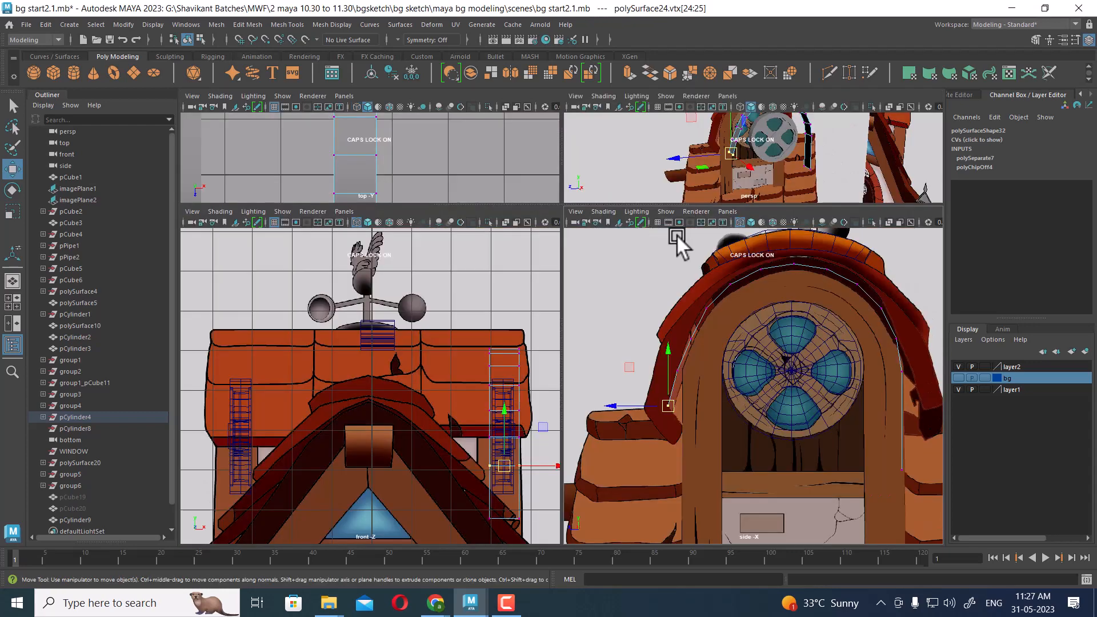
Switch to edge selection and extrude the strip's left end edge slightly downward along the reference roof's inner edge.
left_click_drag(769, 143, 817, 152, "alt")
scroll(817, 152, "up", 4)
middle_click_drag(817, 152, 769, 187, "alt")
right_click_drag(782, 148, 781, 118)
scroll(735, 448, "up", 2)
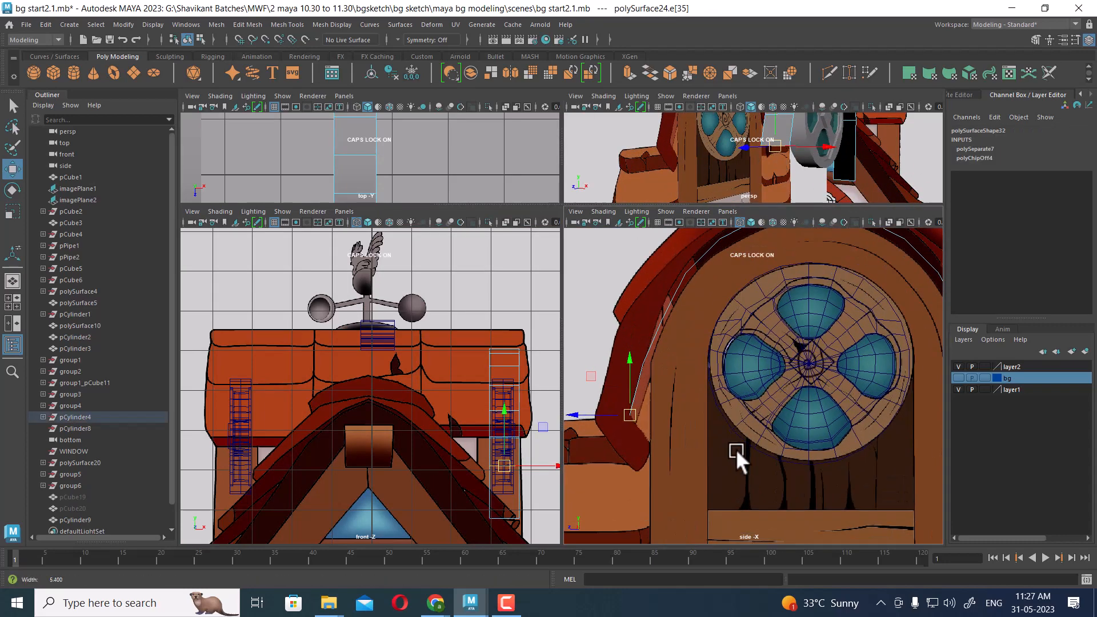
left_click(636, 417)
left_click_drag(644, 436, 658, 445, "shift")
scroll(723, 393, "down", 4)
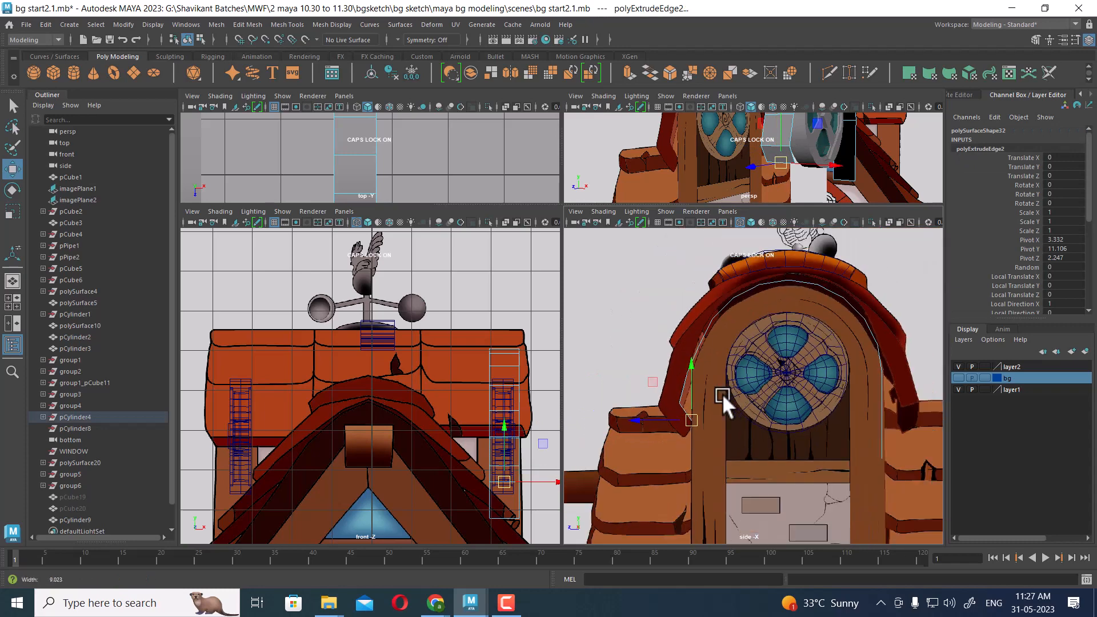
Insert an edge loop across the right leg of the duplicated arch strip.
mouse_move(781, 391)
middle_mouse_down("alt")
mouse_move(740, 383)
mouse_move(789, 373)
mouse_move(786, 395)
middle_mouse_up("alt")
scroll(814, 371, "up", 2)
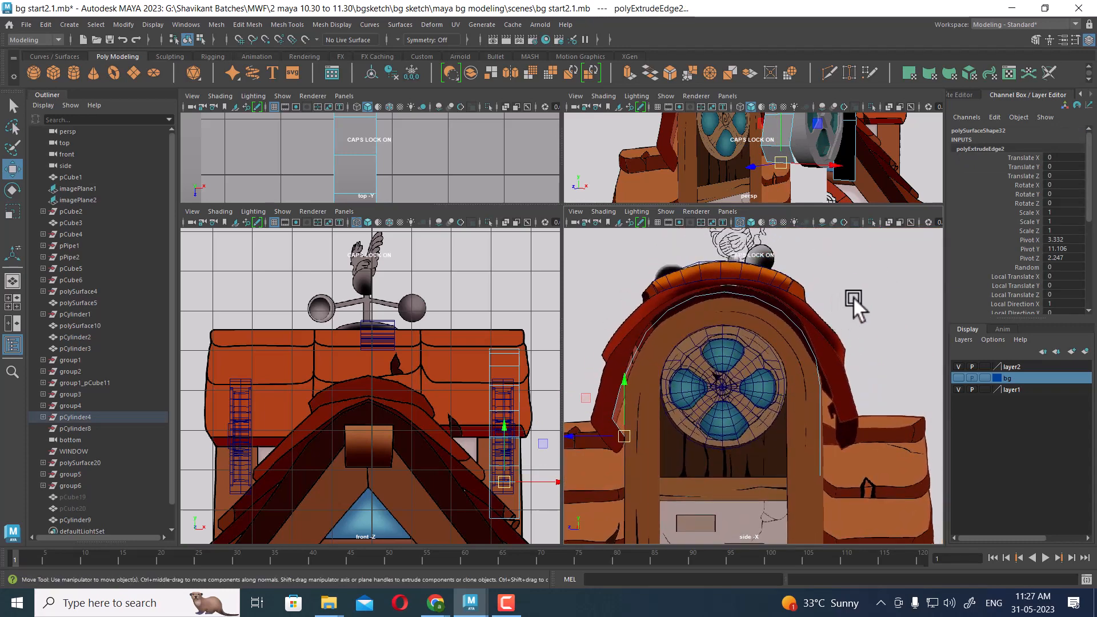
left_click_drag(882, 278, 790, 511)
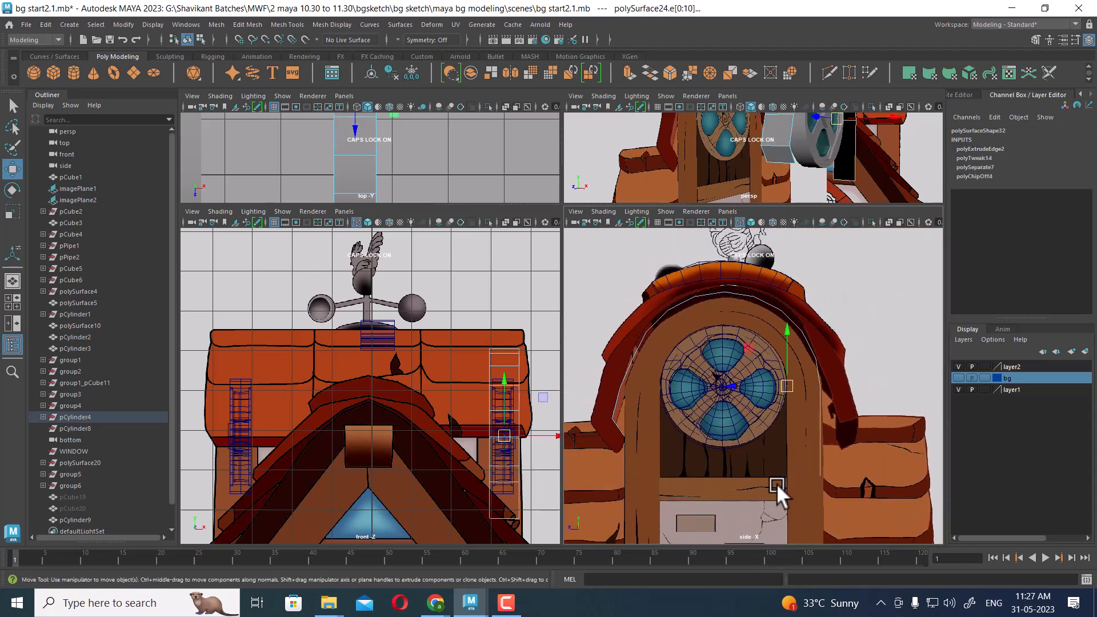
scroll(794, 472, "up", 2)
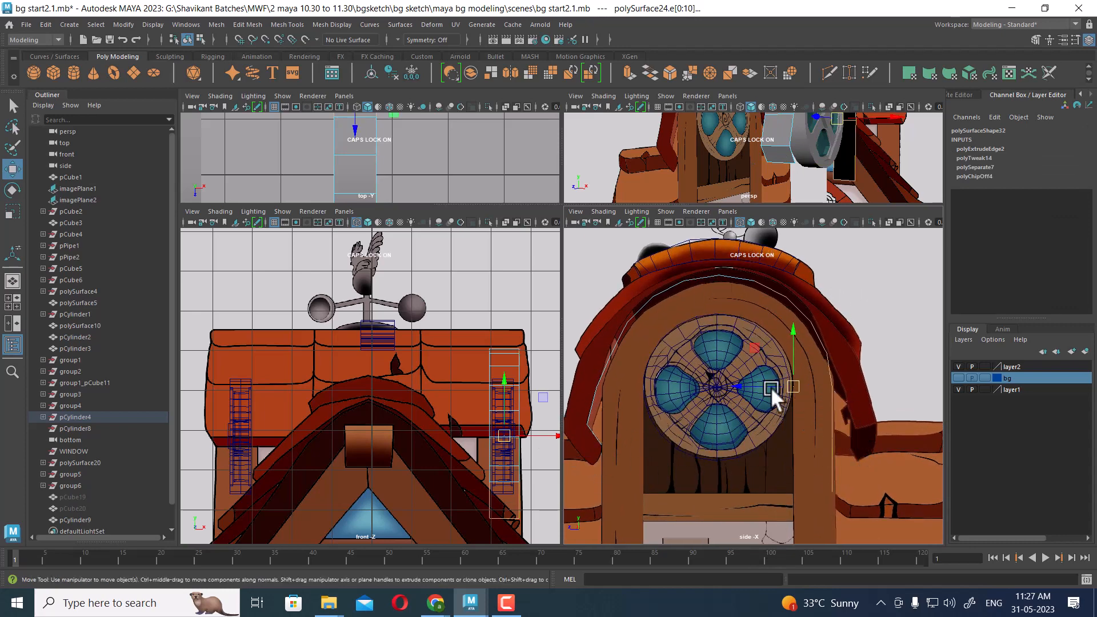
left_click(833, 411)
right_click_drag(835, 362, 708, 274)
left_click_drag(863, 144, 815, 151, "alt")
right_click_drag(813, 150, 810, 138)
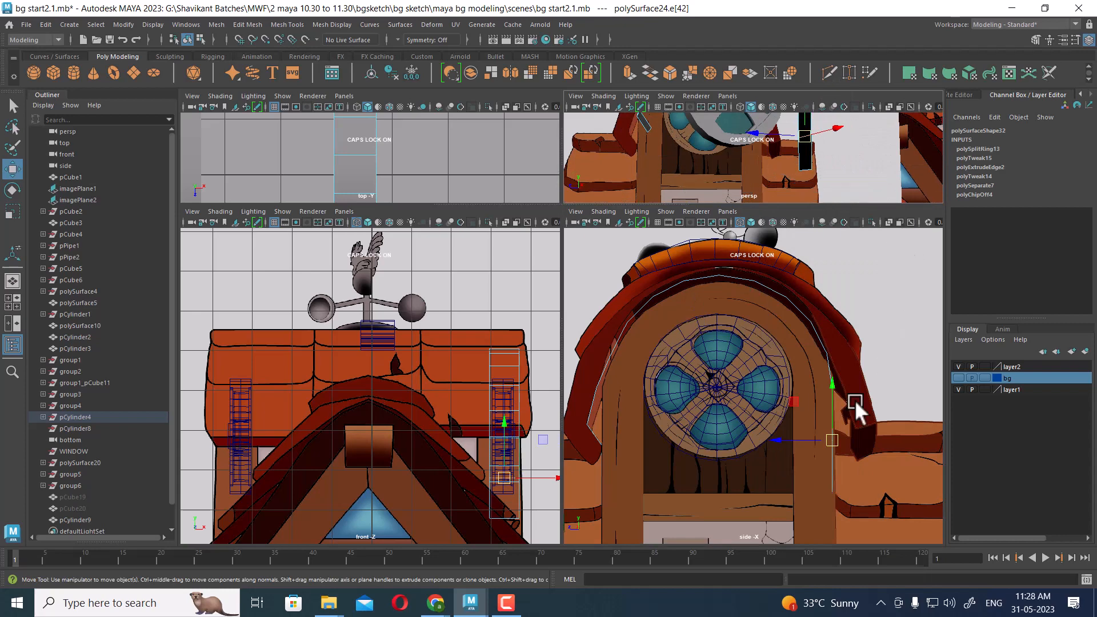
Switch to vertex selection and move the right leg's upper vertices outward onto the reference roof's inner edge in the side view.
scroll(854, 400, "up", 2)
right_click(845, 338)
right_click_drag(804, 156, 799, 159)
left_click_drag(799, 159, 801, 184, "alt")
key("space")
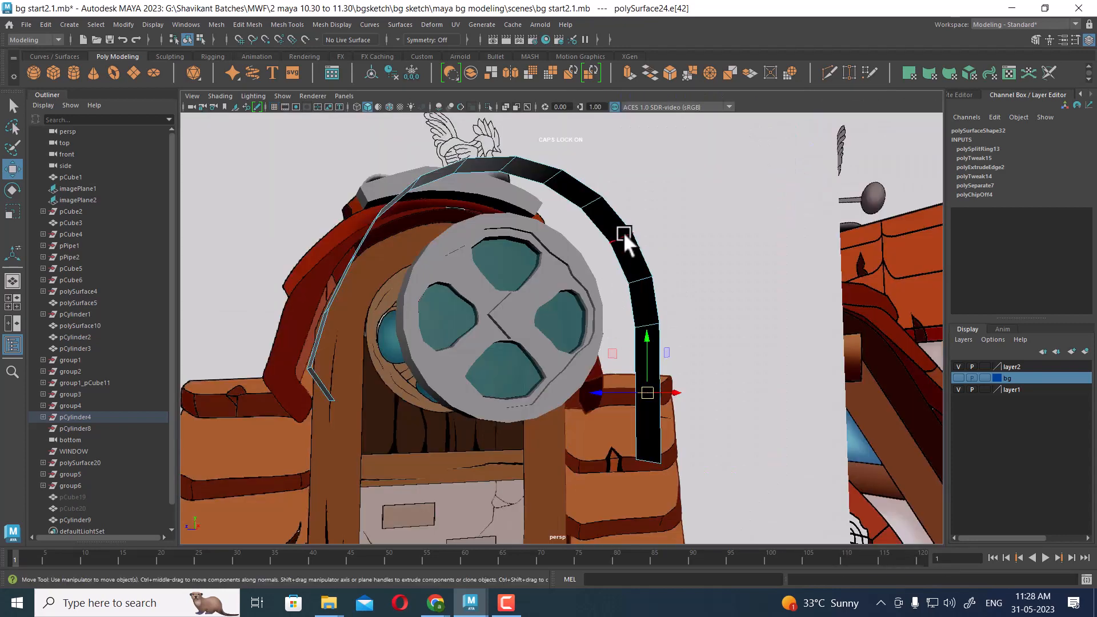
right_click_drag(623, 232, 682, 354)
key("space")
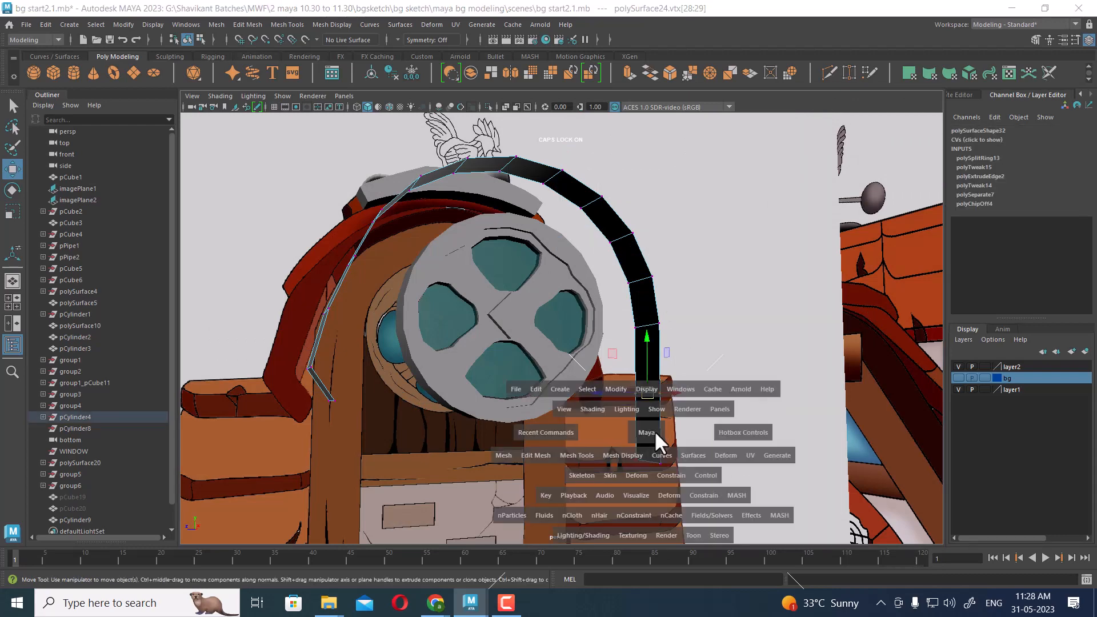
left_click_drag(867, 465, 893, 430)
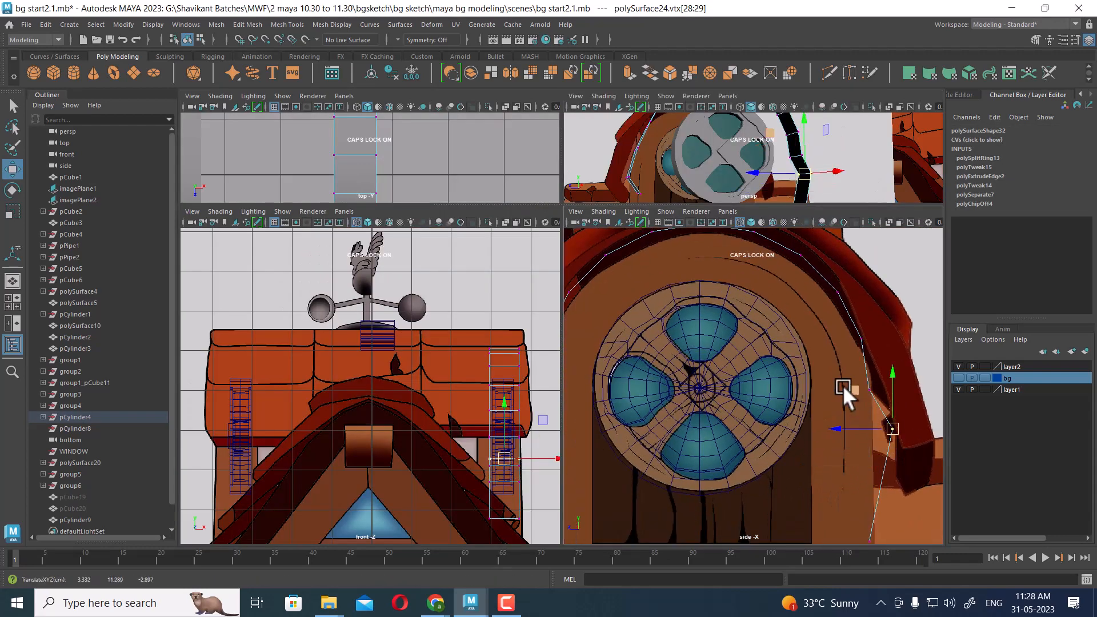
left_click(877, 376)
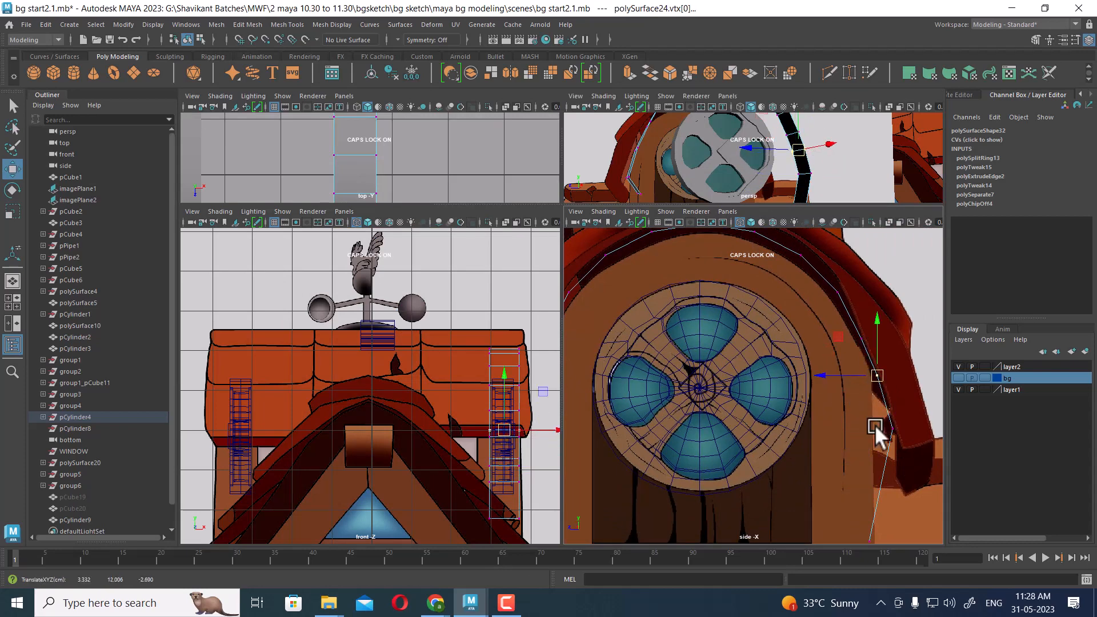
Move the strip's right end vertices up and outward onto the lower end of the reference roof's inner edge.
middle_click_drag(875, 424, 844, 327, "alt")
left_click(845, 444)
left_click_drag(845, 443, 877, 372)
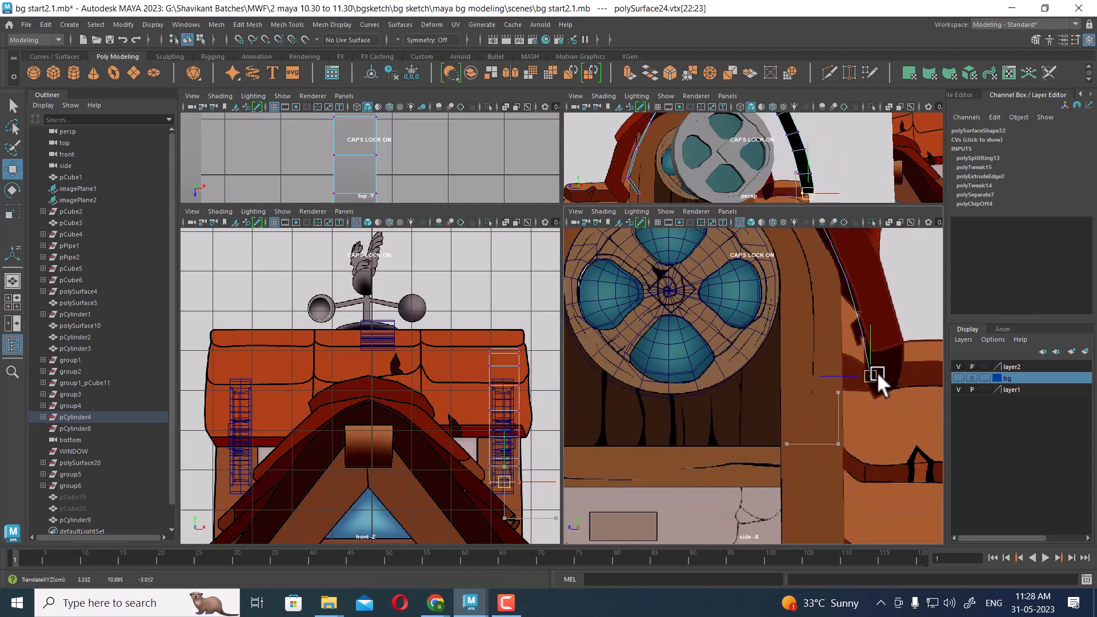
right_click_drag(877, 372, 799, 386, "alt")
Select all faces of the arch strip and extrude them outward with a Local Translate Z of 0.52.
right_click_drag(753, 151, 738, 159, "alt")
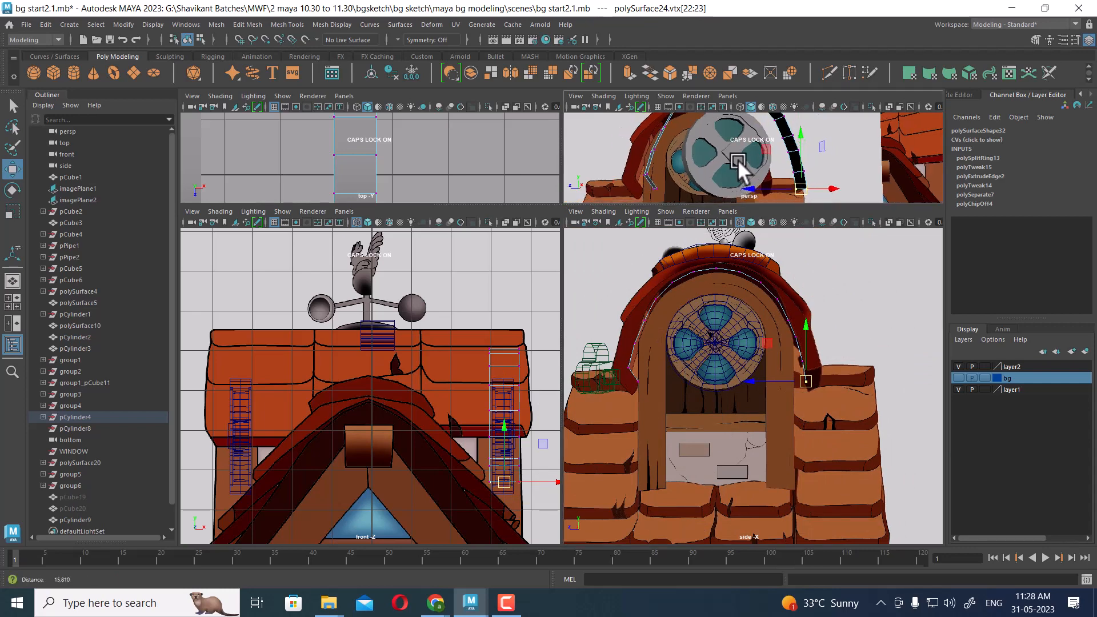
key("space")
left_click_drag(713, 188, 660, 250, "alt")
right_click_drag(661, 250, 526, 233)
double_click(454, 375)
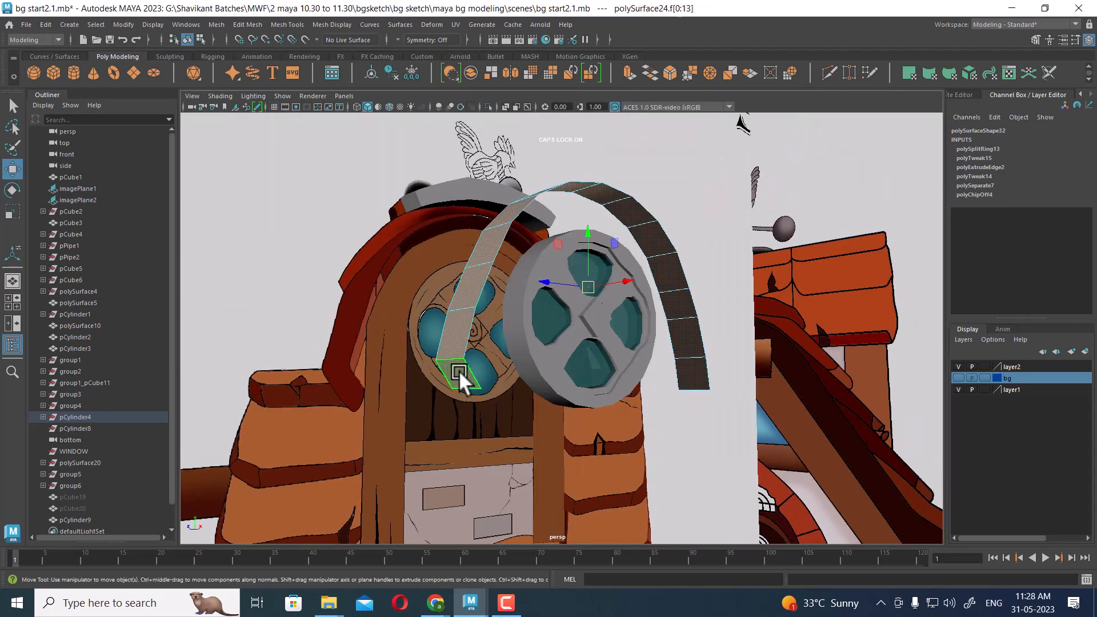
key("space")
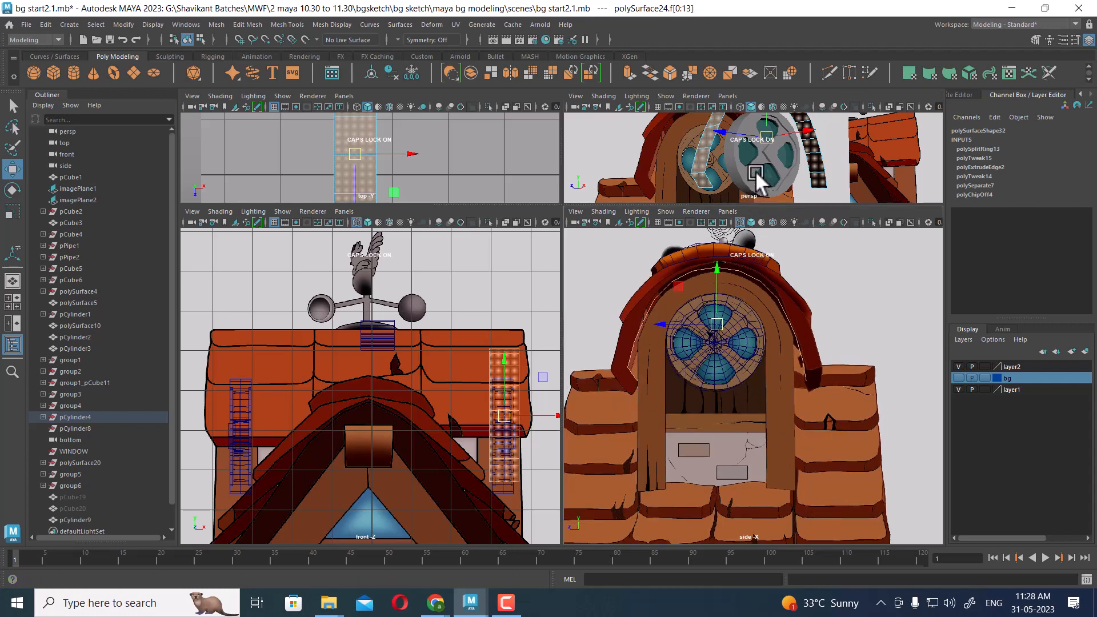
right_click_drag(819, 142, 824, 177, "shift")
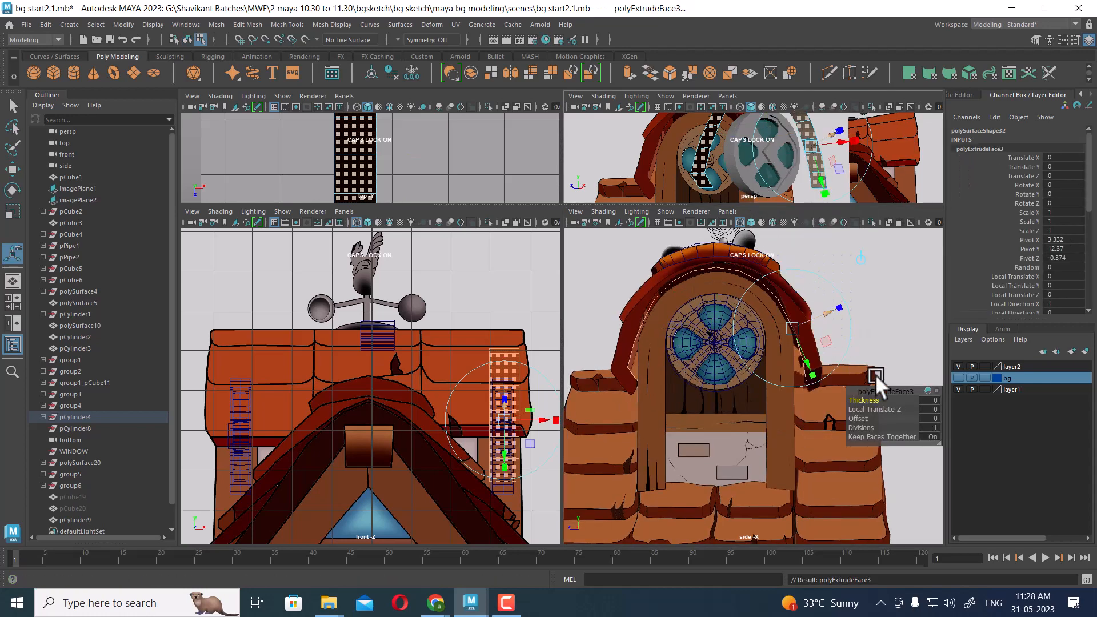
left_click_drag(883, 409, 914, 405)
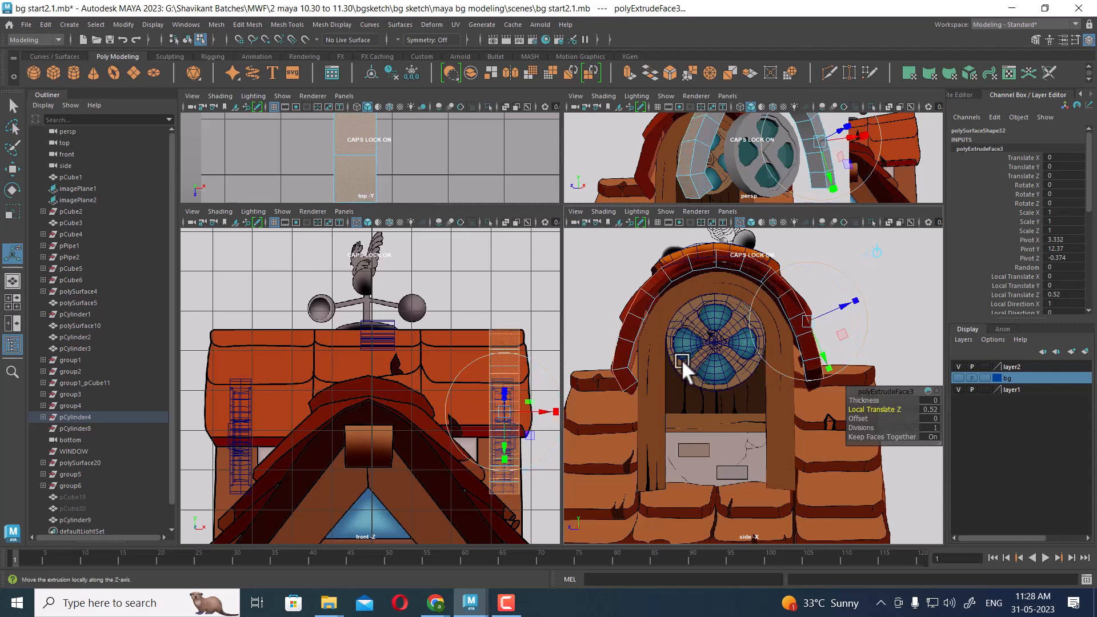
Return to object mode, select the thickened arch and check it against the reference roof in the perspective and side views.
middle_click_drag(689, 367, 641, 355, "alt")
scroll(640, 355, "up", 1)
right_click_drag(769, 345, 783, 320)
key("space")
left_click_drag(794, 154, 630, 232, "alt")
right_click_drag(573, 201, 734, 136)
left_click_drag(734, 150, 712, 183)
left_click(635, 284)
left_click_drag(643, 280, 674, 346, "alt")
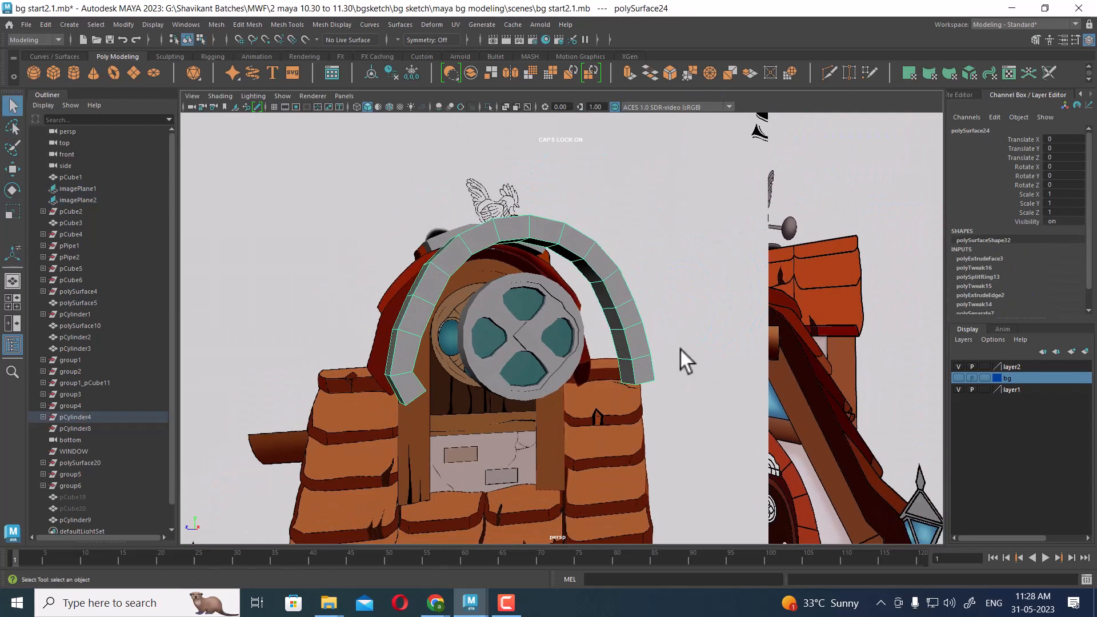
key("space")
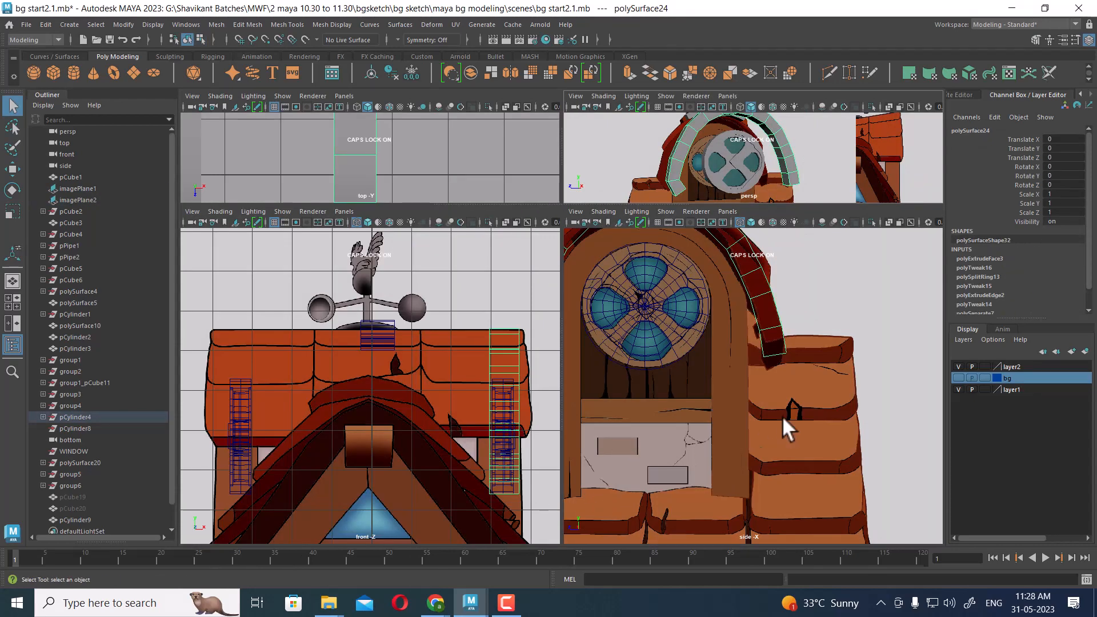
scroll(812, 413, "down", 3)
middle_click_drag(758, 400, 817, 431, "alt")
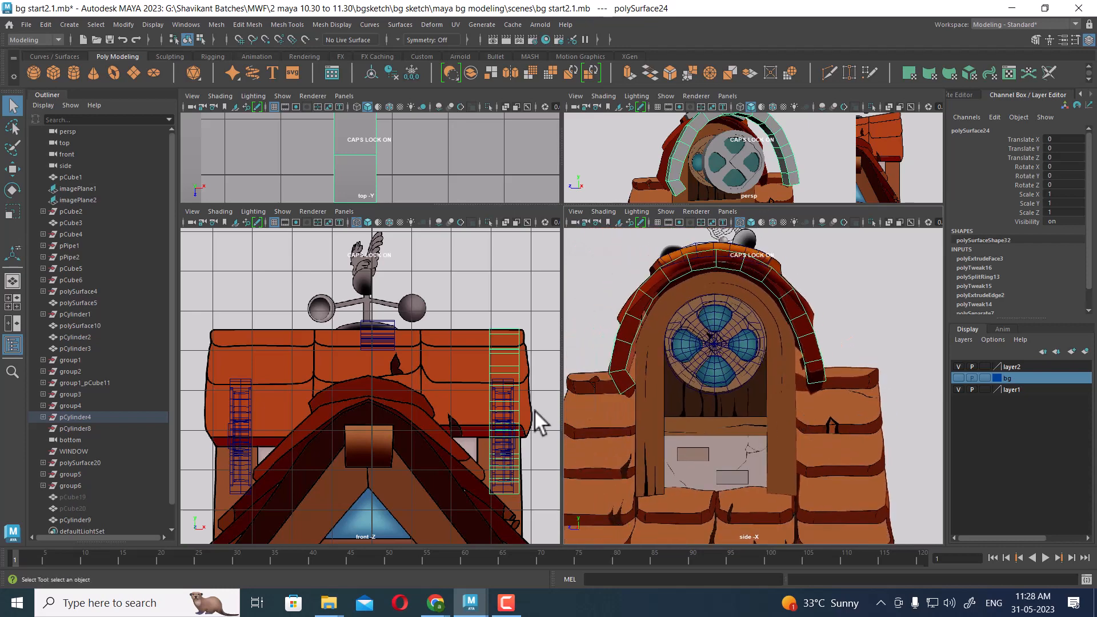
Set the display type of layer1 to Reference so its image planes cannot be selected.
right_click(516, 273)
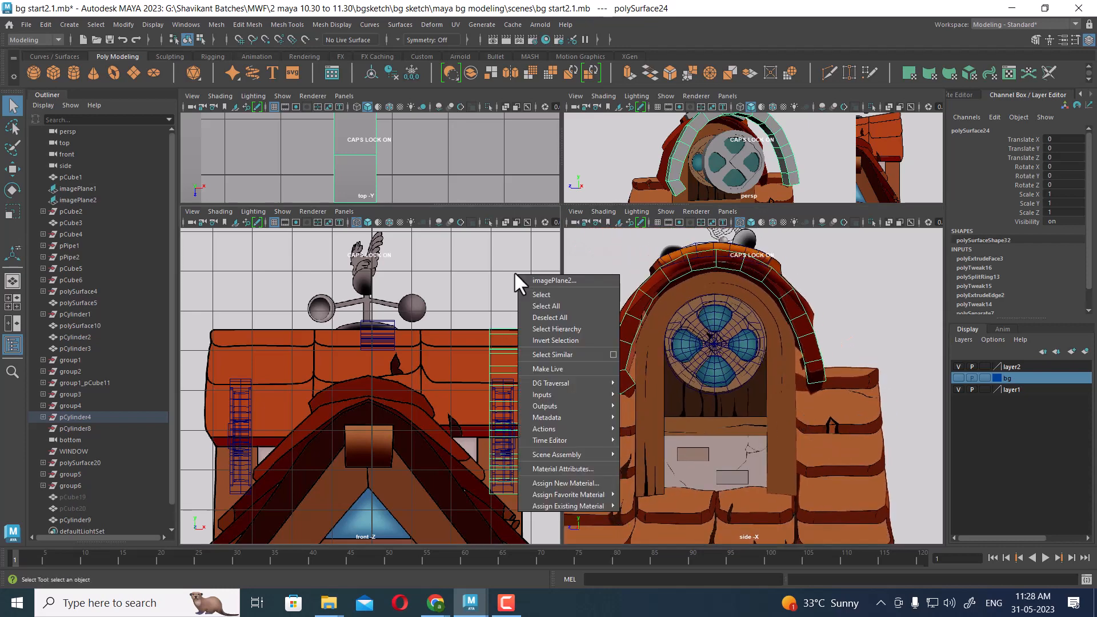
right_click(780, 142)
left_click(819, 152)
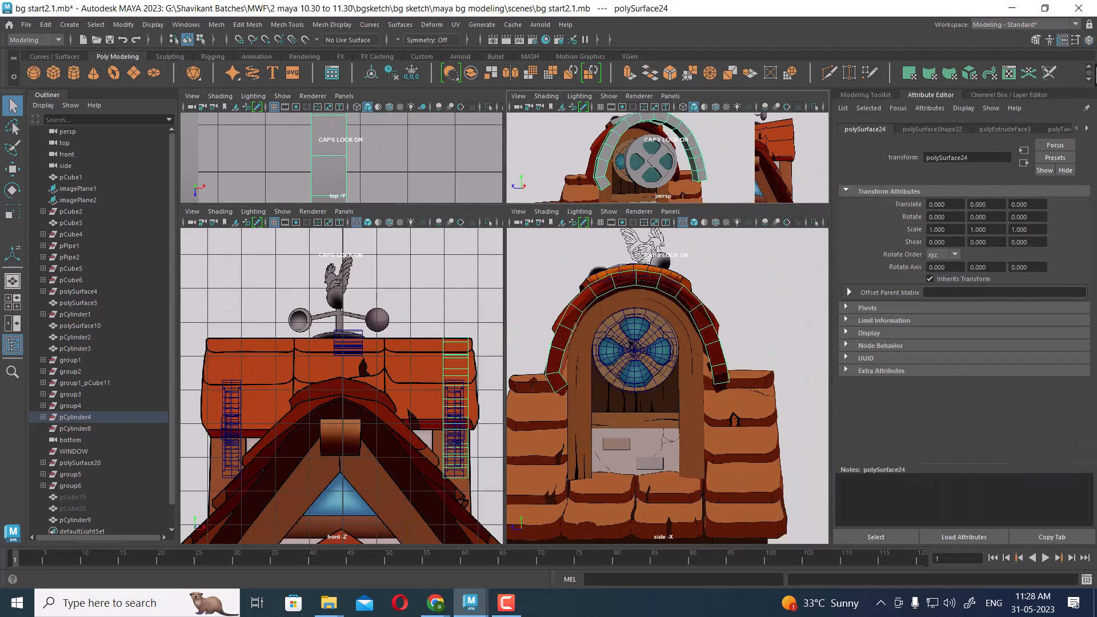
left_click(1089, 40)
left_click(985, 389)
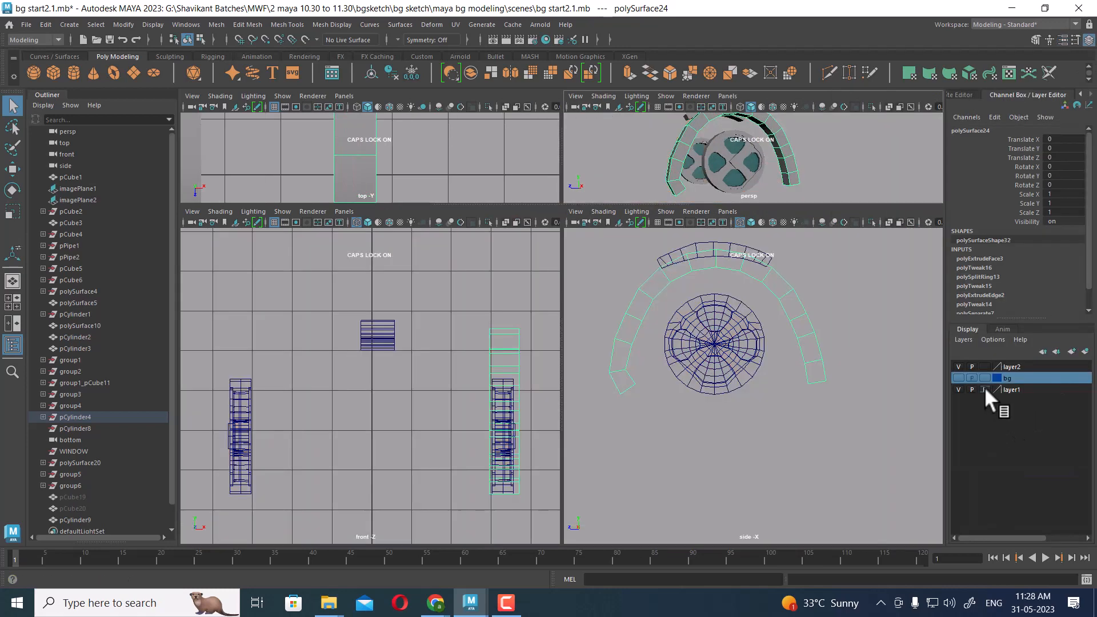
left_click(985, 389)
Switch to vertex selection and move the arch's left-side vertices across to the reference roof's left end in the front view.
right_click_drag(847, 294, 811, 291)
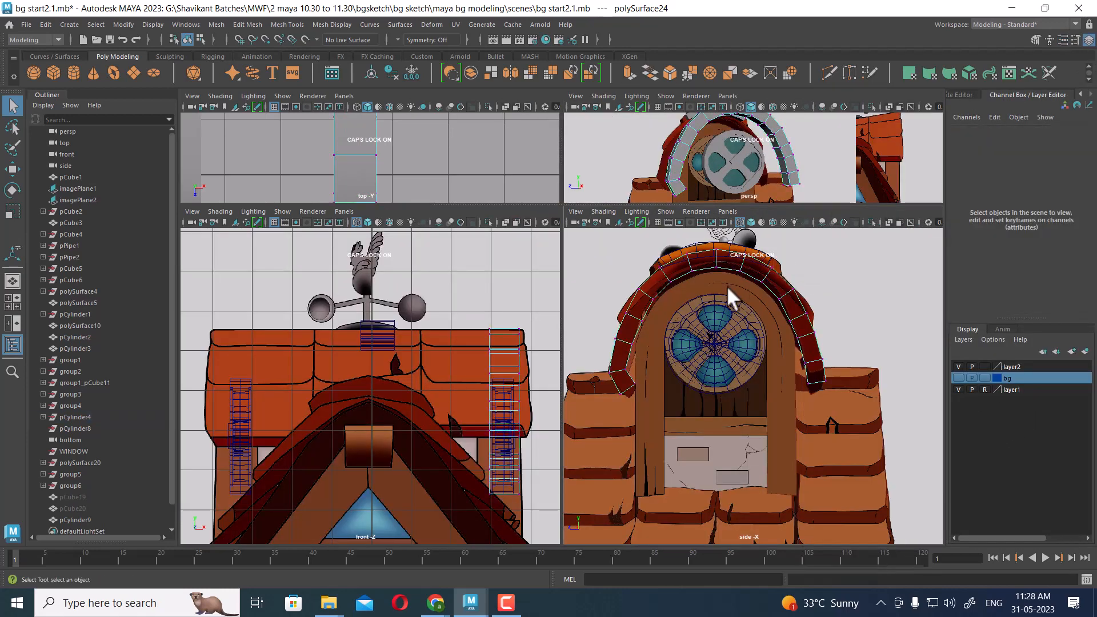
left_click_drag(448, 313, 499, 526)
middle_click_drag(474, 454, 487, 430, "alt")
key("w")
left_click_drag(553, 385, 280, 400)
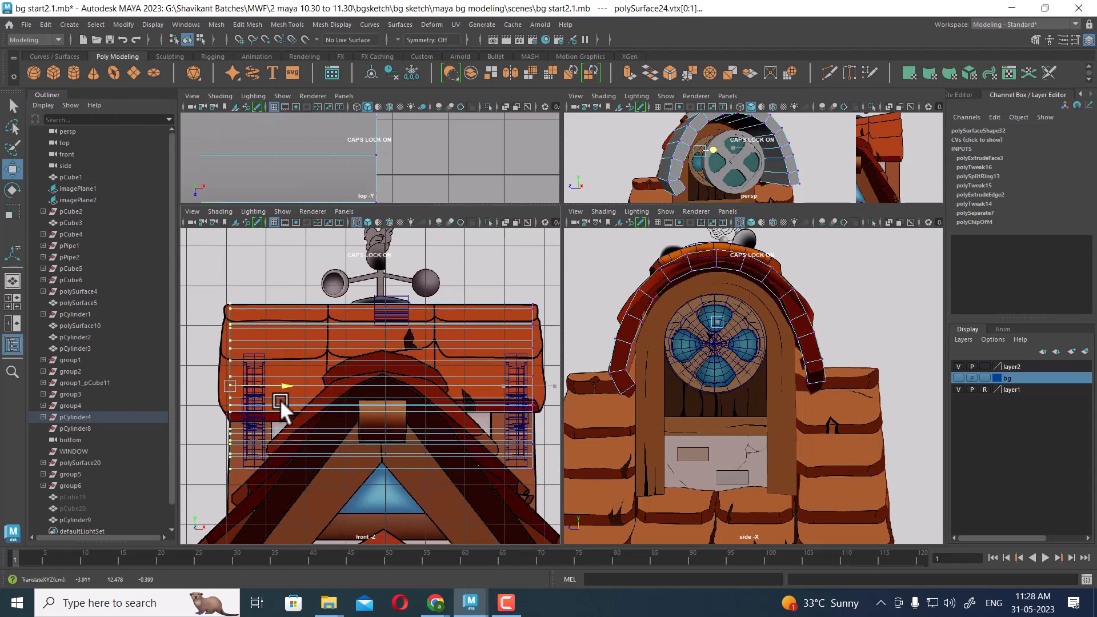
left_click_drag(844, 152, 842, 183, "alt")
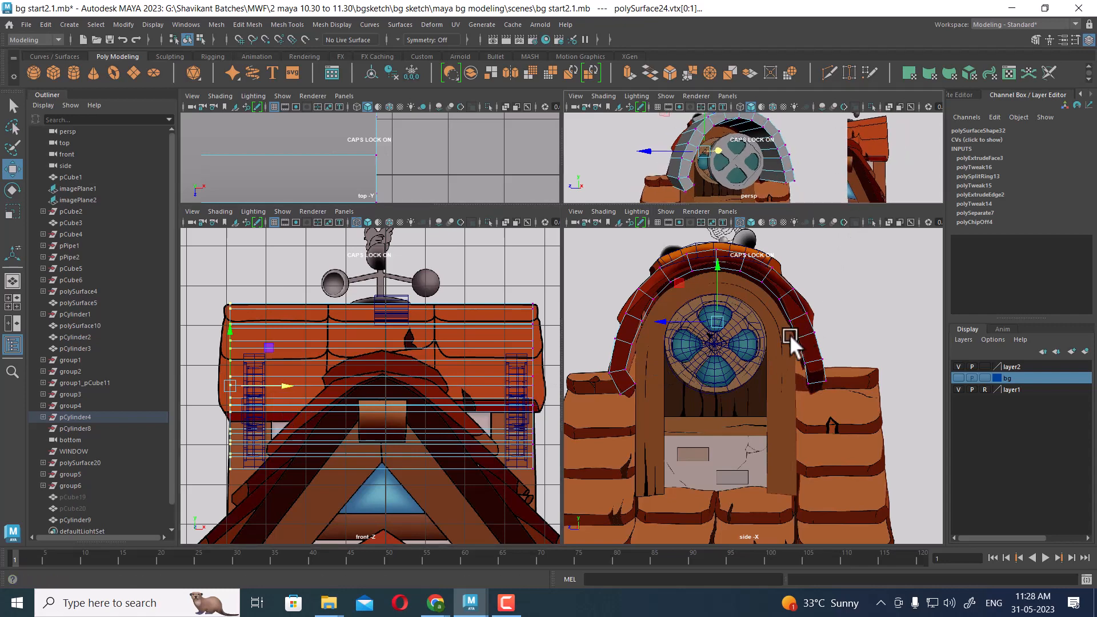
Return to object mode, select the widened roof arch and assign it a new Lambert material.
right_click_drag(803, 312, 853, 252)
left_click(810, 365)
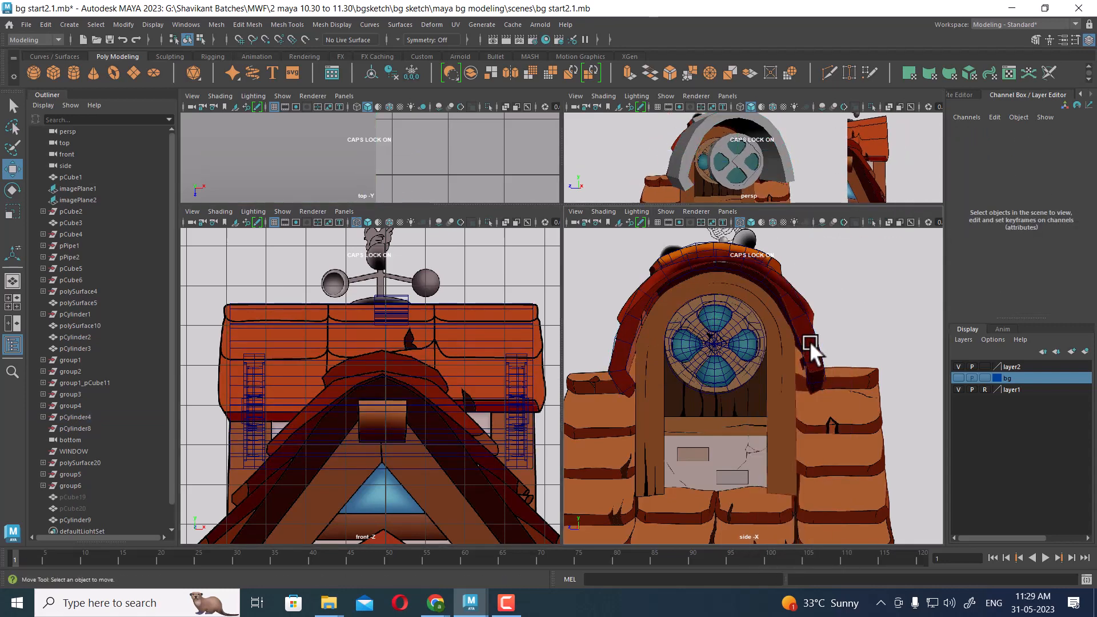
left_click(814, 366)
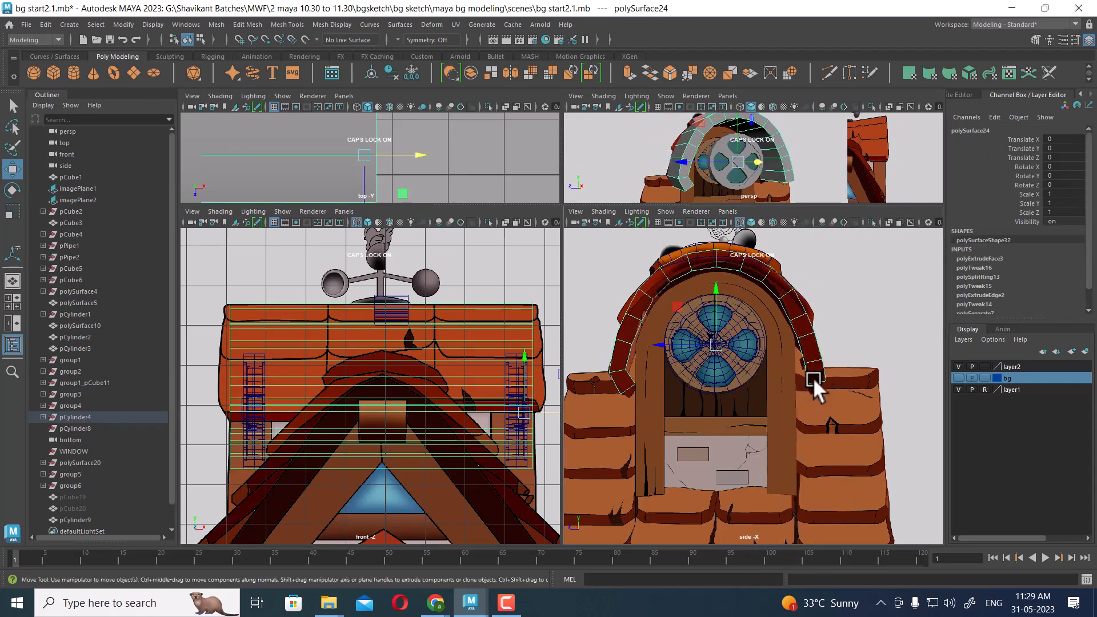
right_click_drag(813, 377, 911, 491)
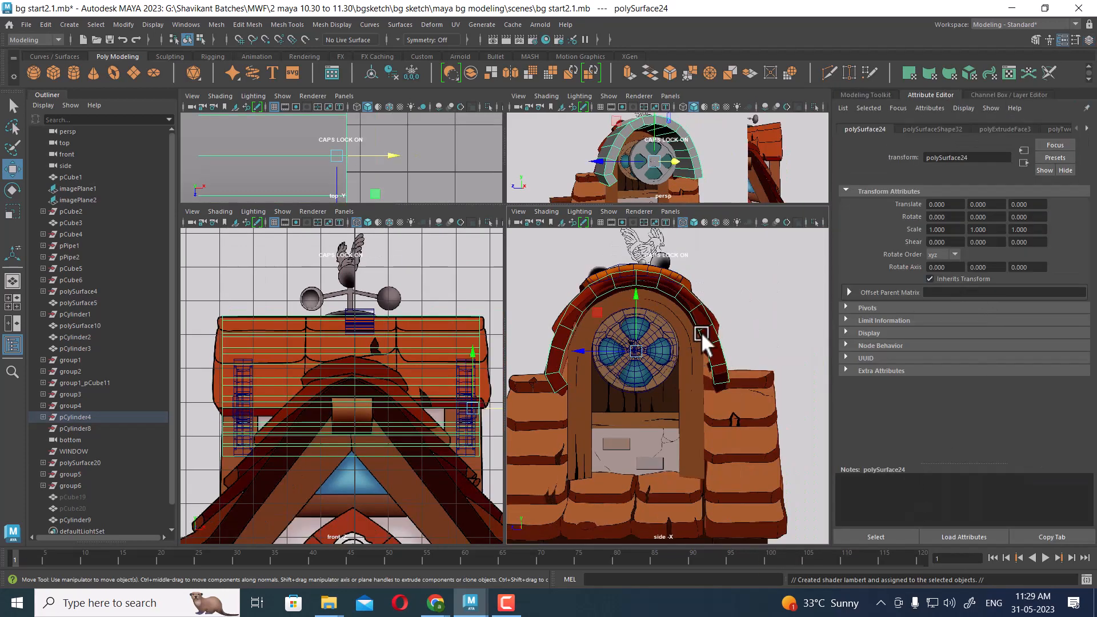
Color the arch's Lambert material dark red sampled from the reference roof and rename the material WOOD.
right_click_drag(701, 332, 719, 536)
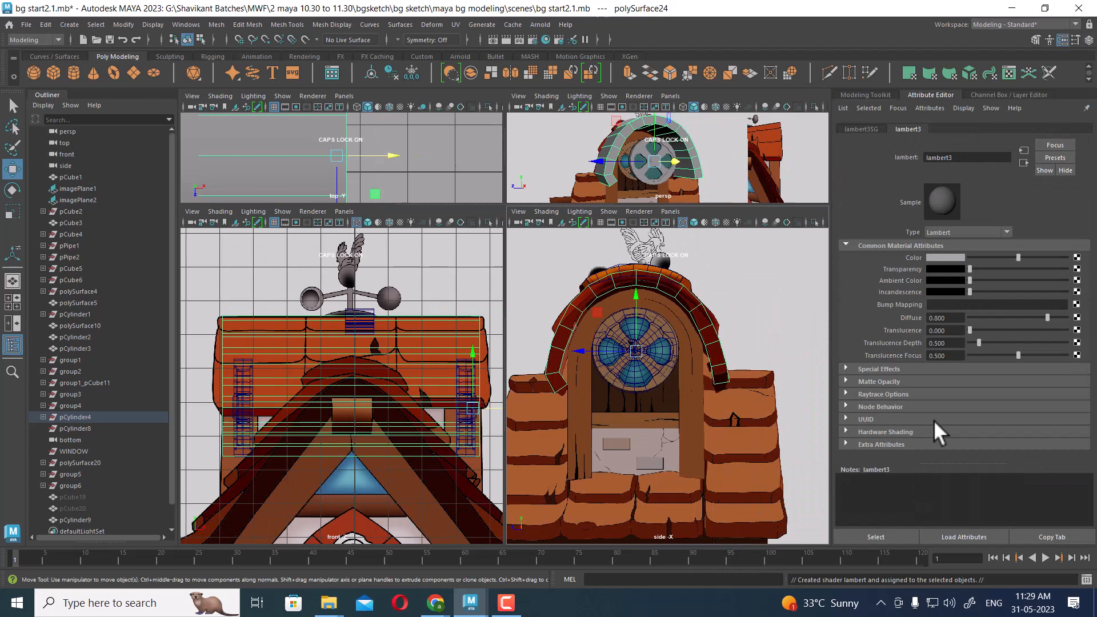
left_click(938, 258)
left_click(880, 232)
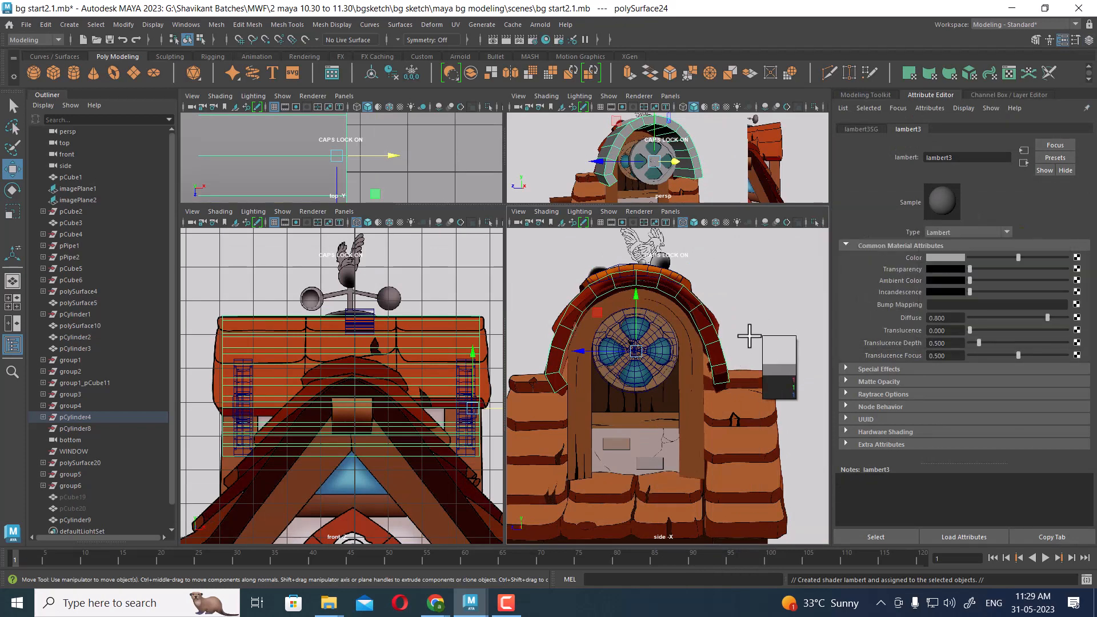
left_click(709, 341)
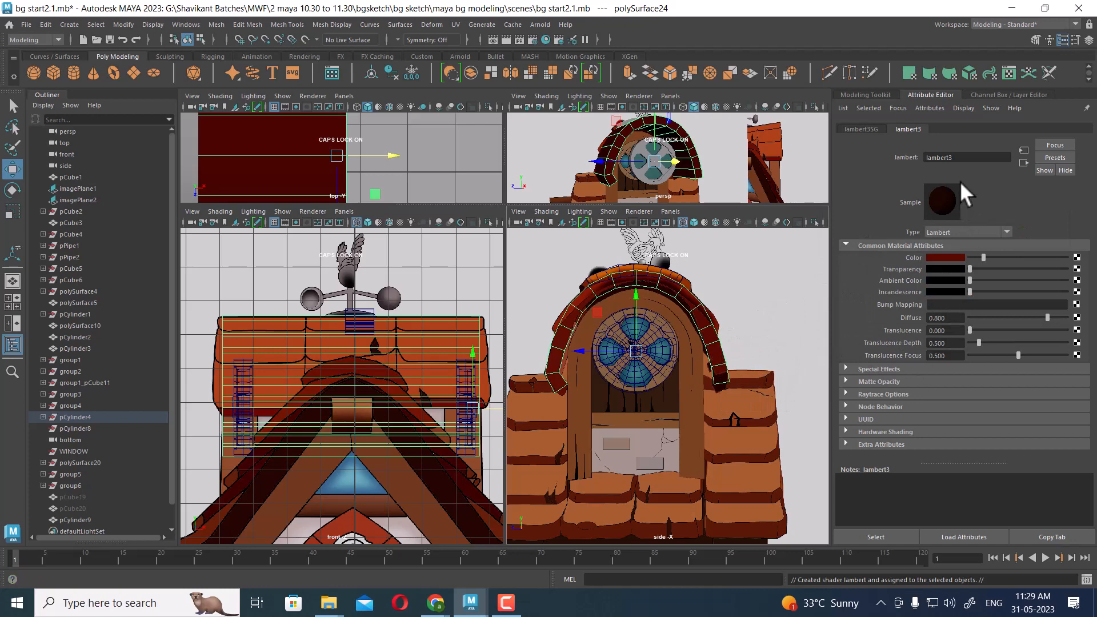
double_click(966, 157)
type("OOD")
key("Return")
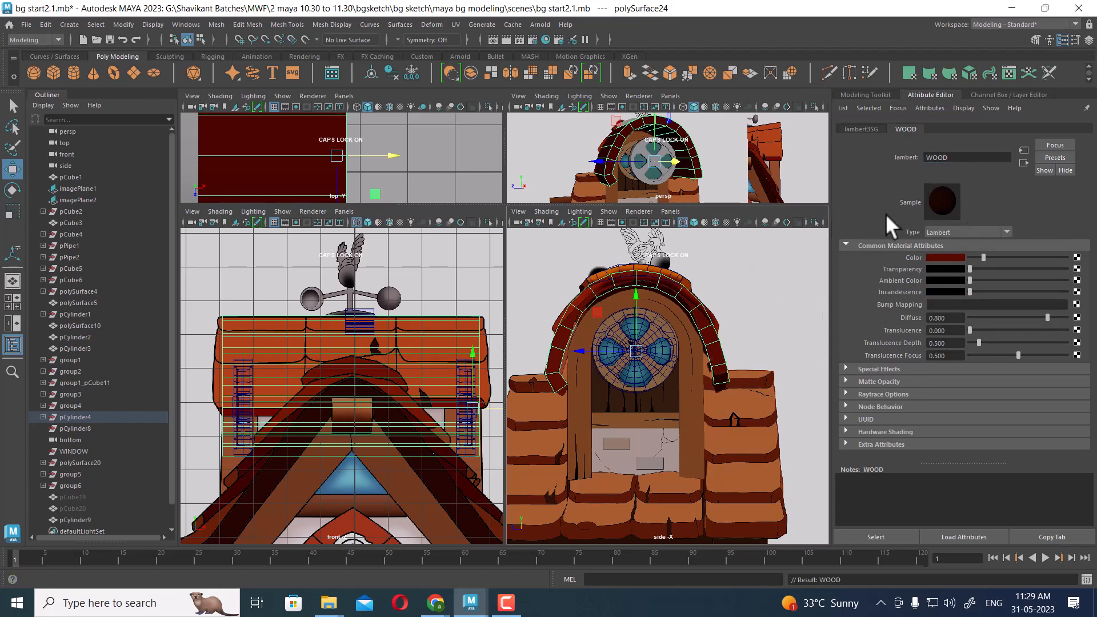
Select the curved cap piece on top of the arch and move it to Translate X 3.095, near the reference roof's right end.
scroll(696, 175, "down", 2)
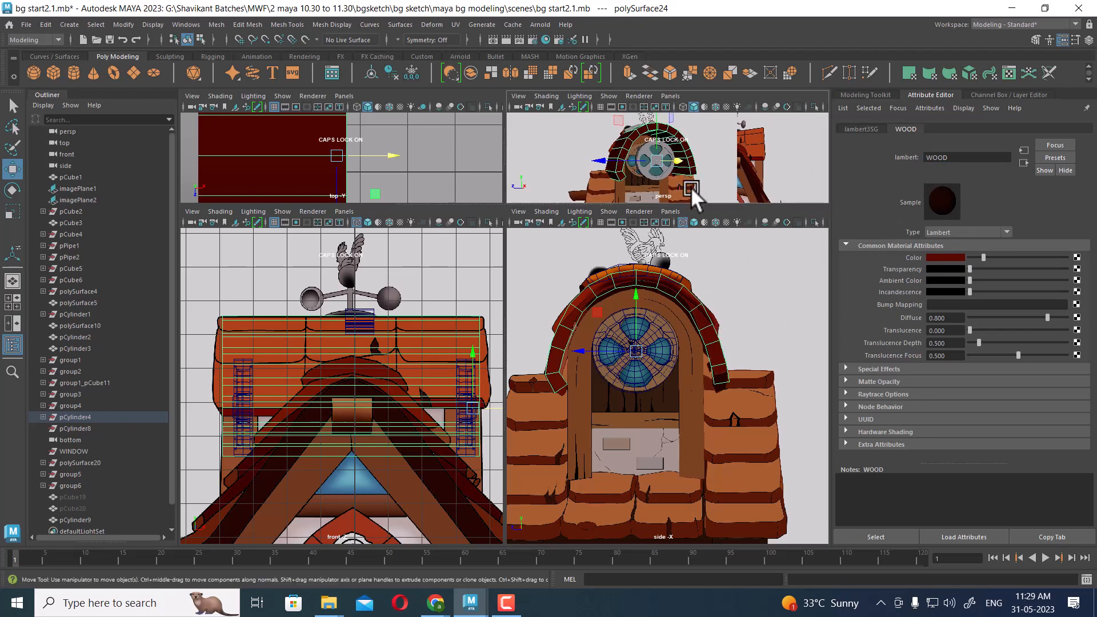
scroll(643, 334, "up", 1)
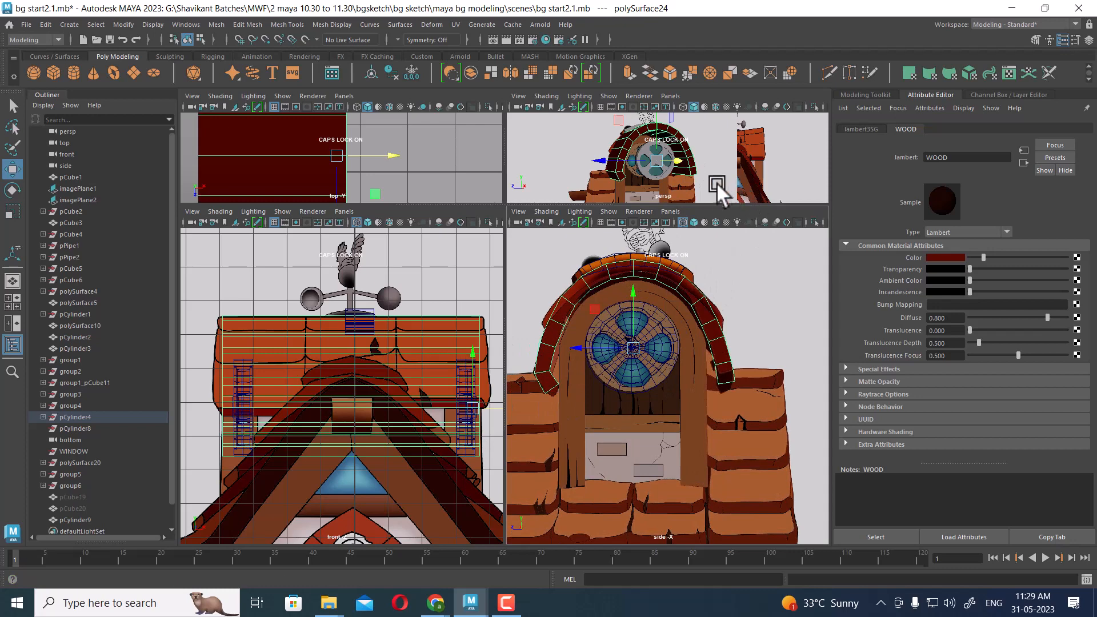
left_click(675, 262)
left_click(681, 264)
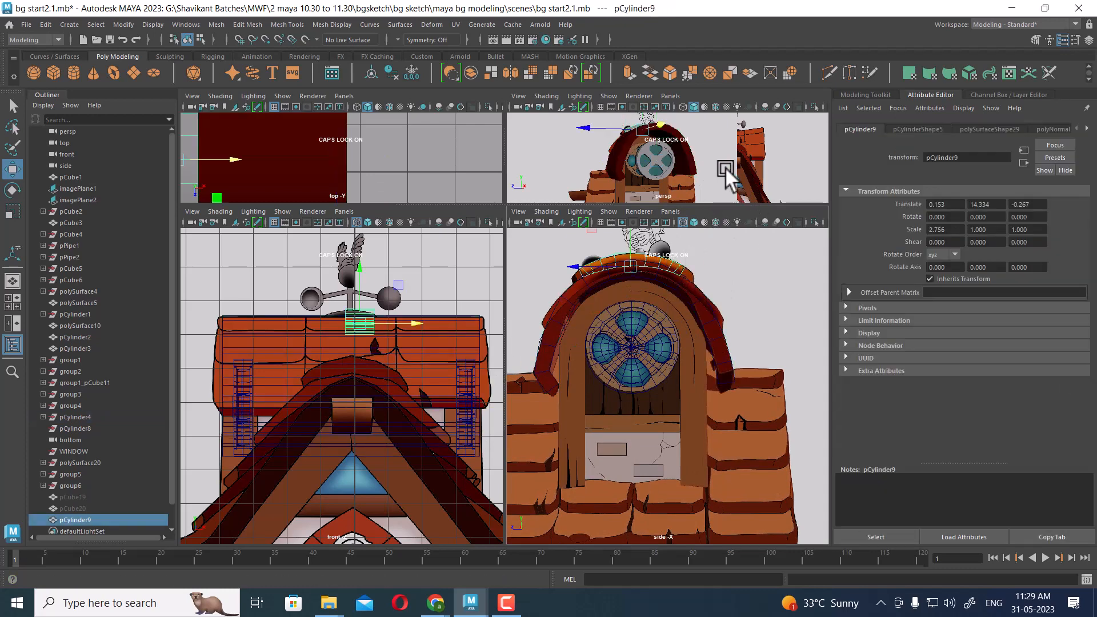
key("space")
left_click_drag(714, 146, 720, 262, "alt")
key("space")
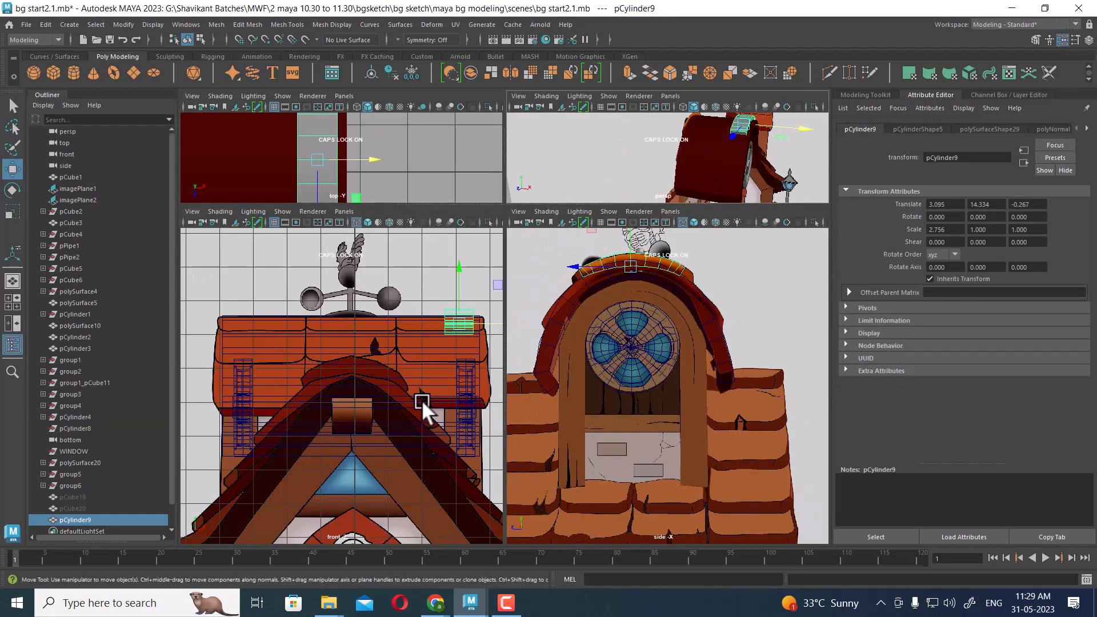
key("space")
scroll(453, 404, "down", 3)
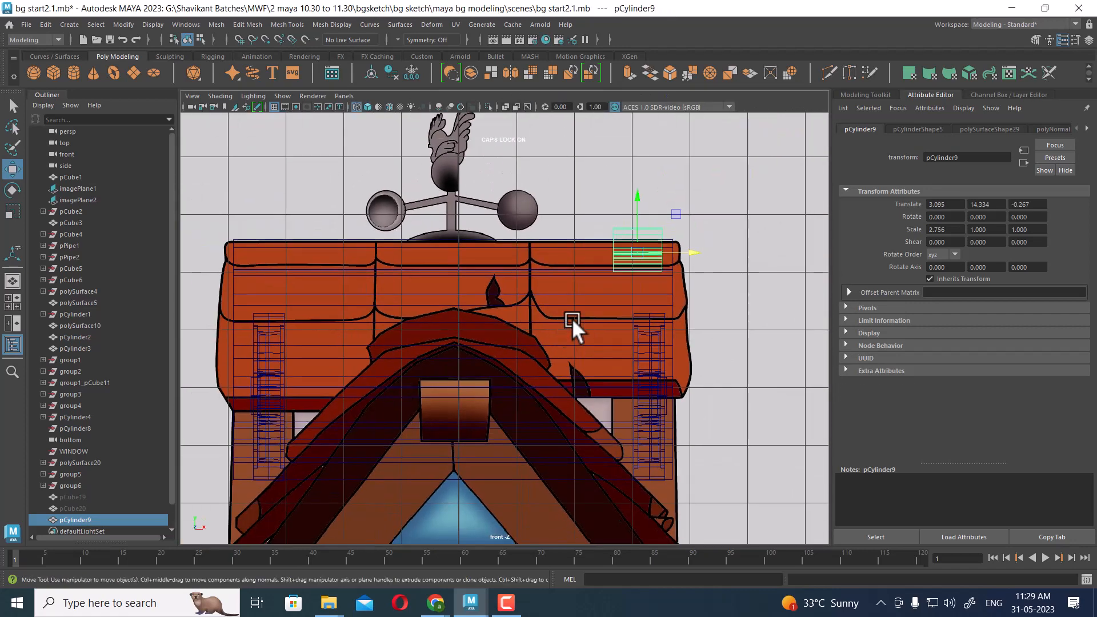
Stretch the cap piece's end vertices in the front view to span the reference's right ridge tile, and reselect it in object mode.
right_click_drag(712, 194, 564, 180)
left_click_drag(563, 180, 622, 298)
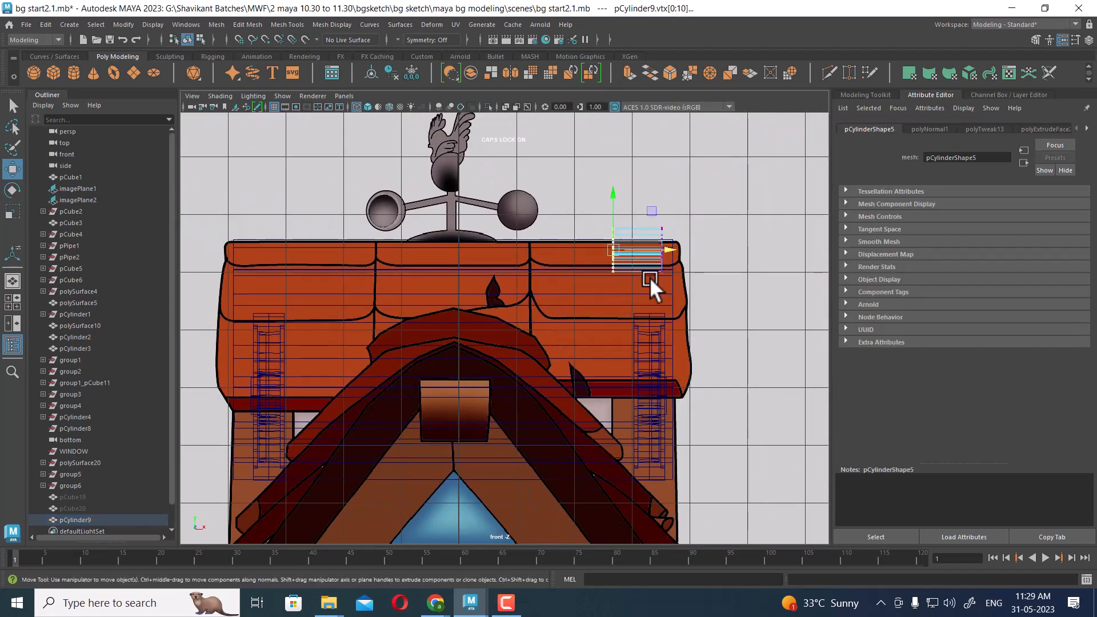
left_click_drag(670, 248, 589, 242)
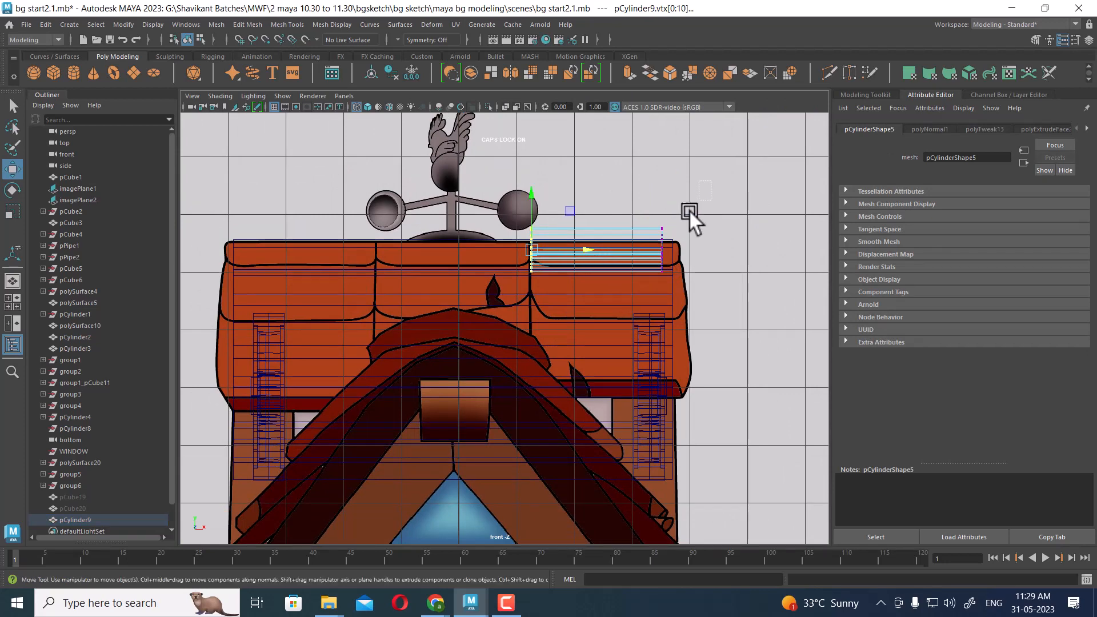
left_click_drag(689, 210, 652, 280)
left_click_drag(722, 248, 735, 246)
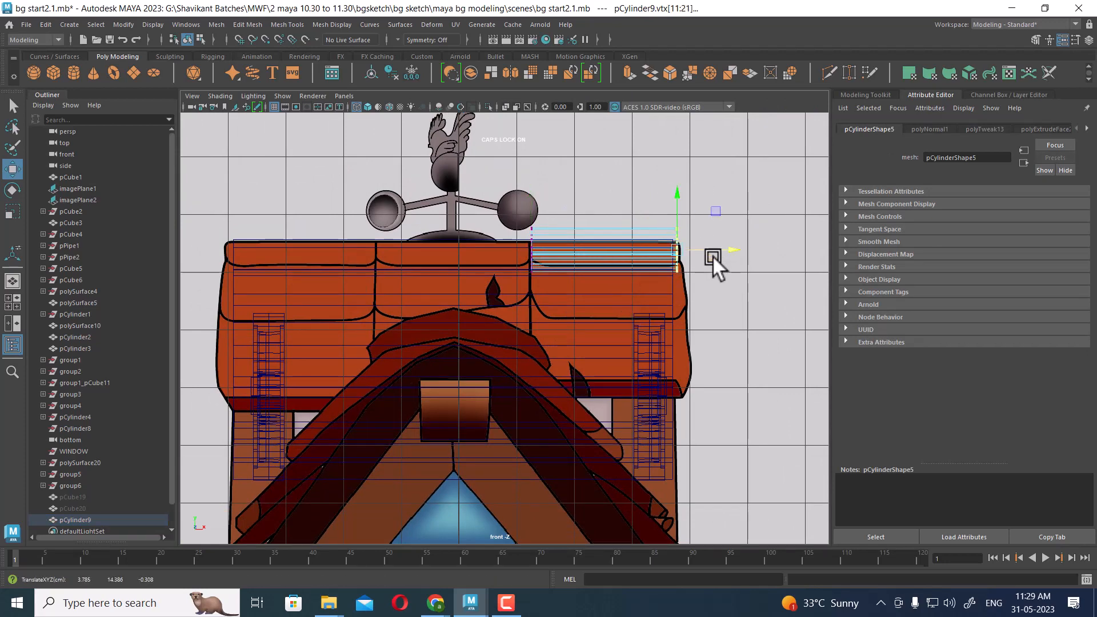
key("space")
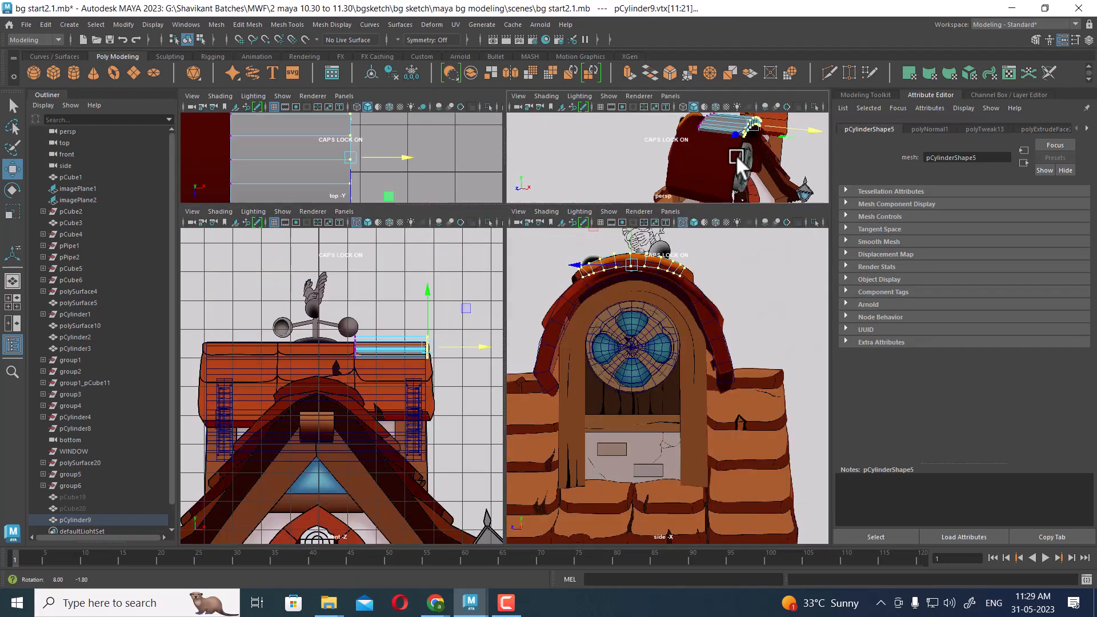
key("space")
right_click_drag(606, 256, 706, 225)
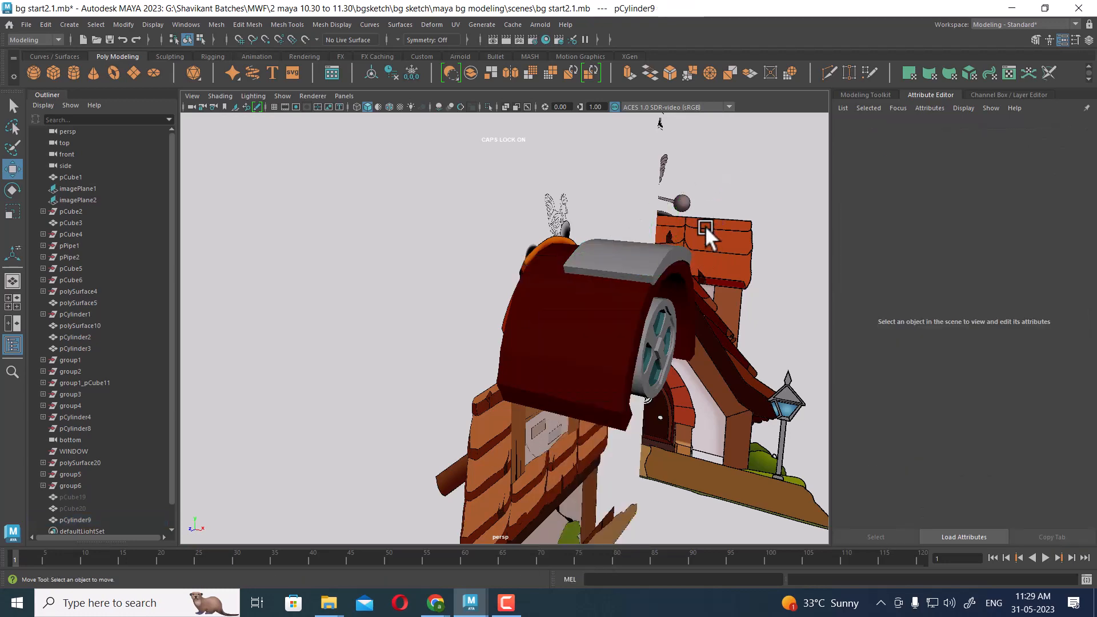
left_click(659, 276)
Insert three evenly spaced edge loops across the cap piece, splitting its length into four segments.
left_click_drag(660, 275, 692, 291, "alt")
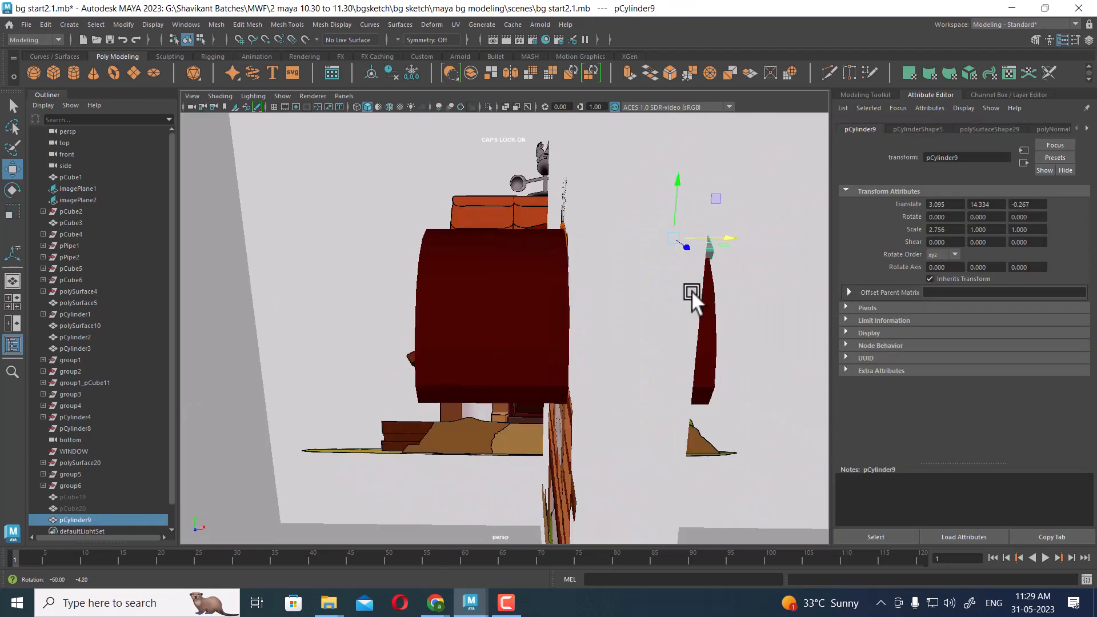
key("space")
scroll(458, 410, "up", 3)
scroll(400, 377, "up", 2)
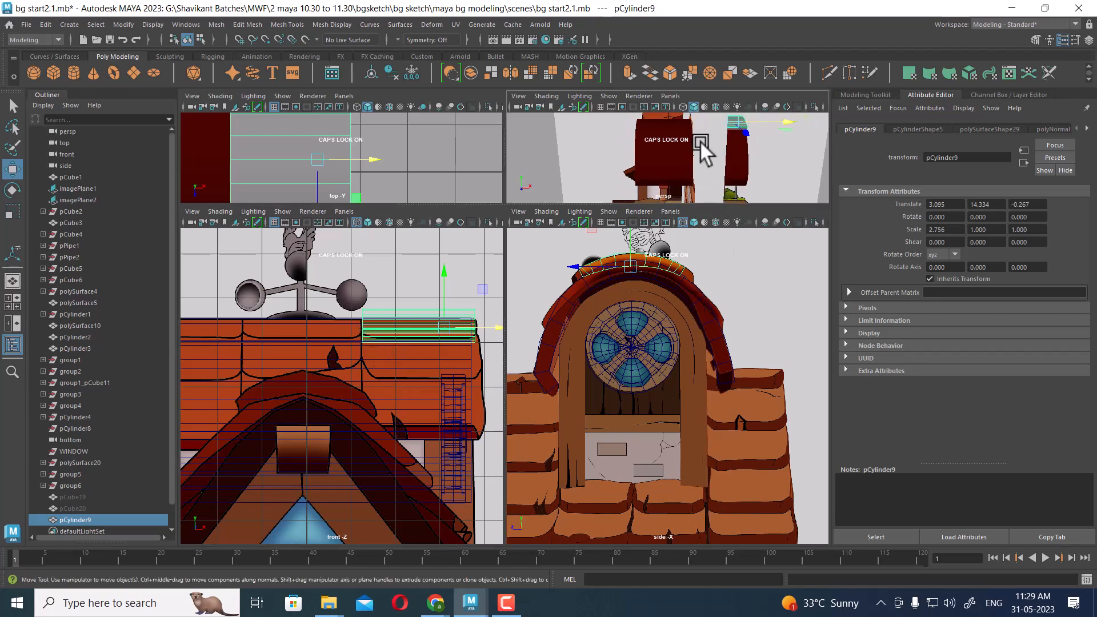
key("space")
left_click_drag(674, 253, 618, 265, "alt")
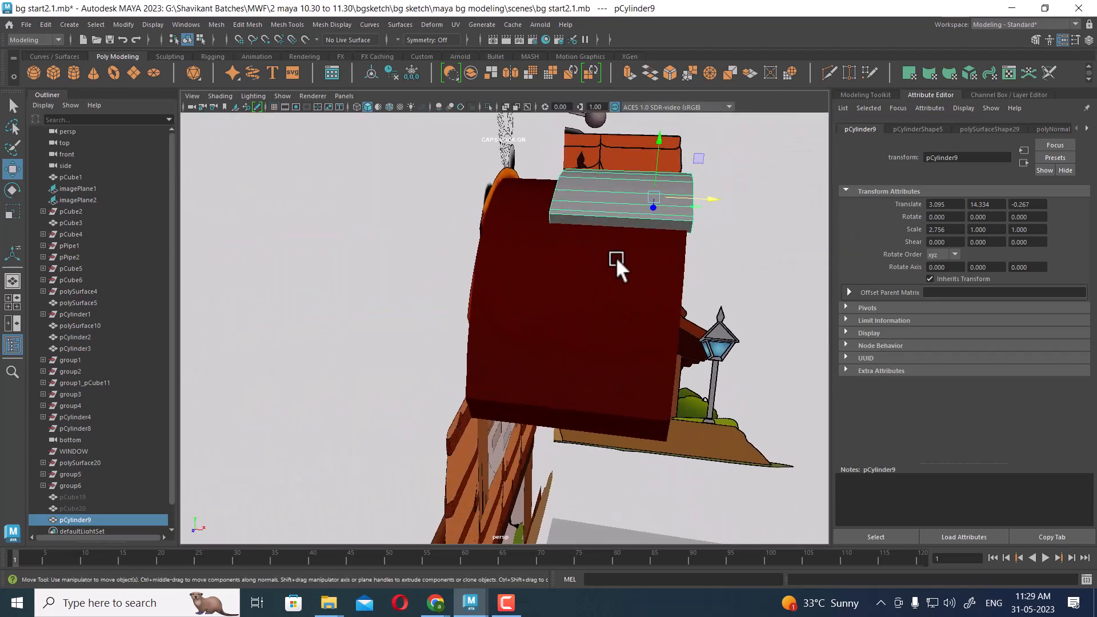
right_click_drag(618, 265, 626, 126)
left_click(666, 173)
right_click_drag(668, 169, 668, 262, "shift")
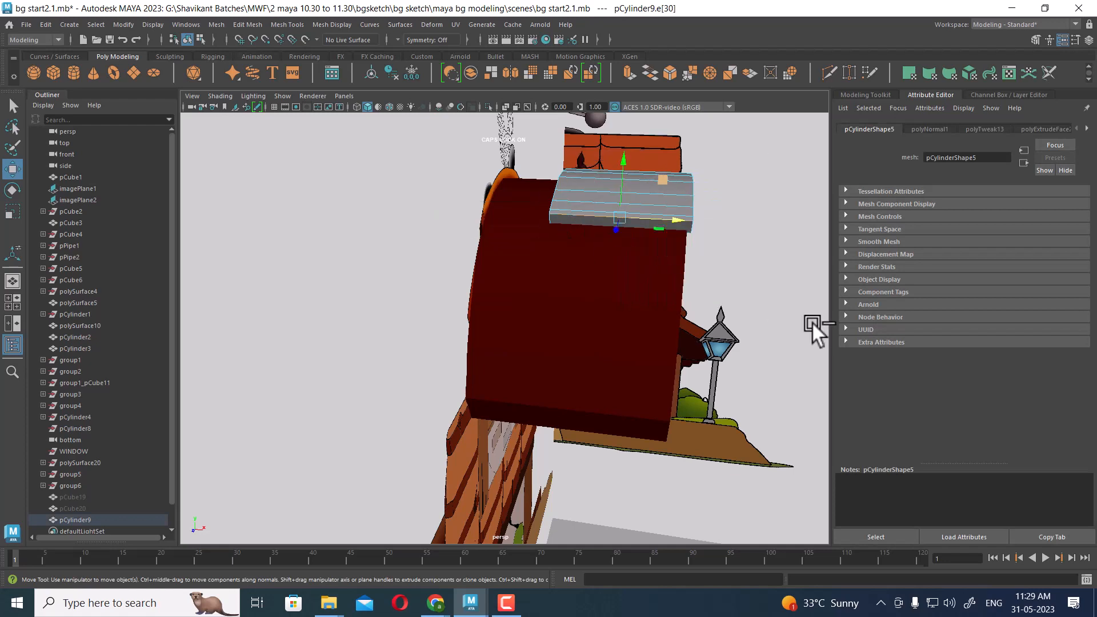
left_click(625, 216)
scroll(617, 200, "up", 2)
left_click(607, 180)
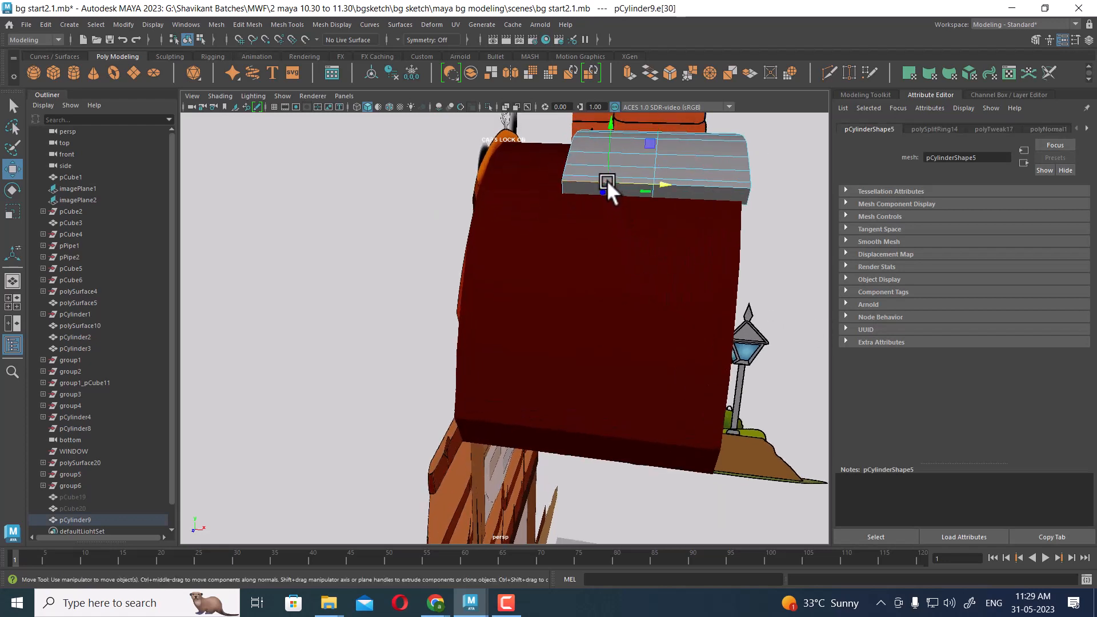
key("g")
left_click(704, 185)
key("g")
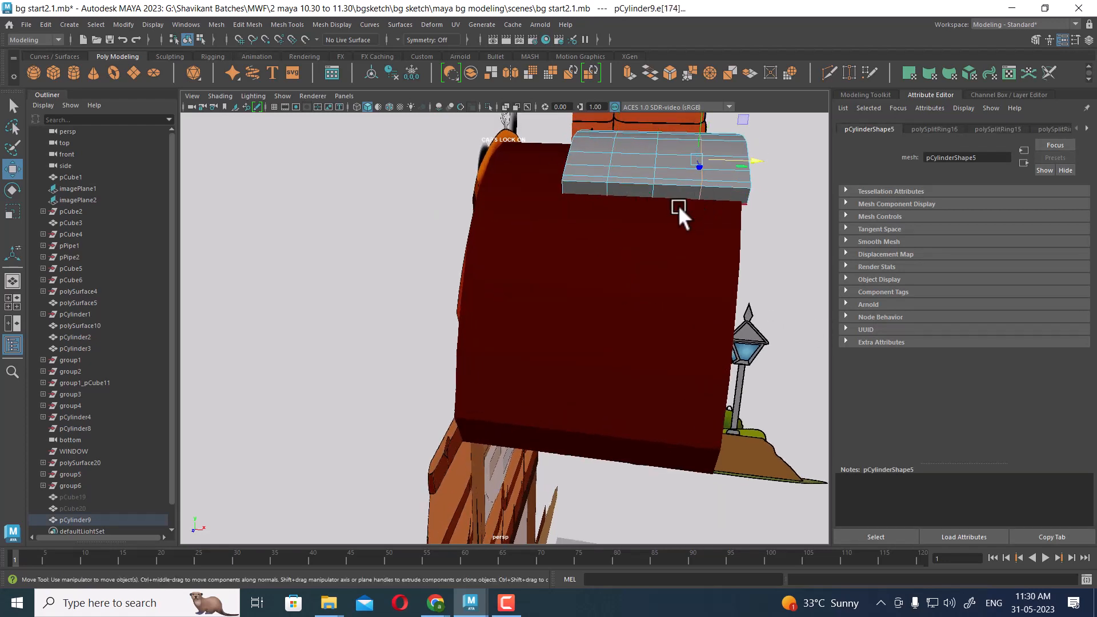
Select the cap piece in object mode and create a lattice deformer around it with 3 × 3 × 3 divisions.
right_click_drag(623, 175, 733, 138)
left_click(705, 184)
left_click_drag(705, 184, 664, 231, "alt")
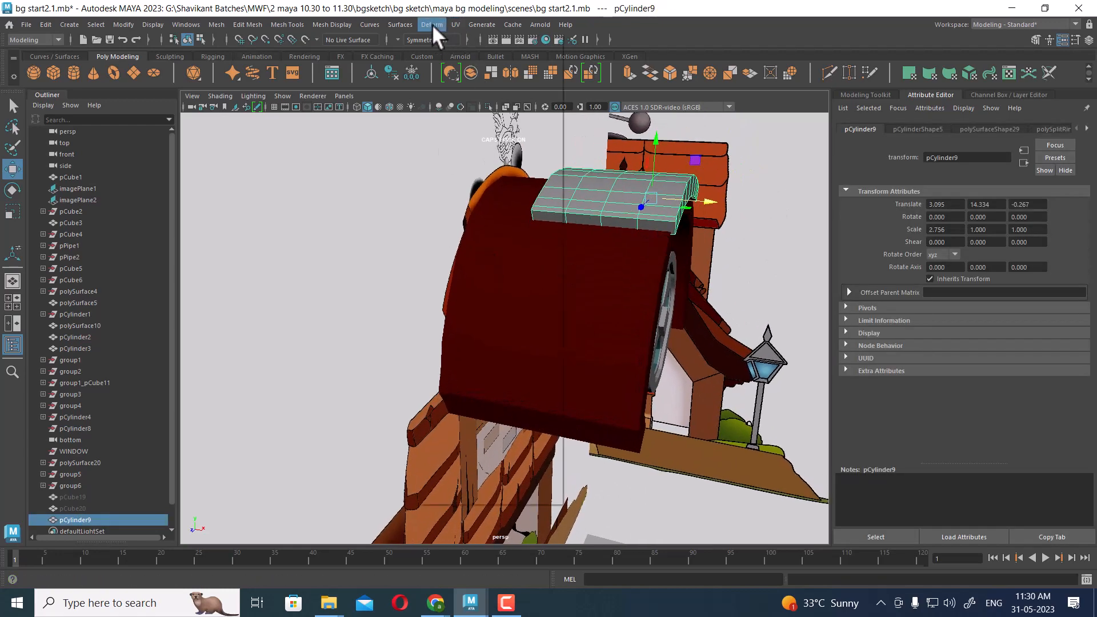
left_click(432, 24)
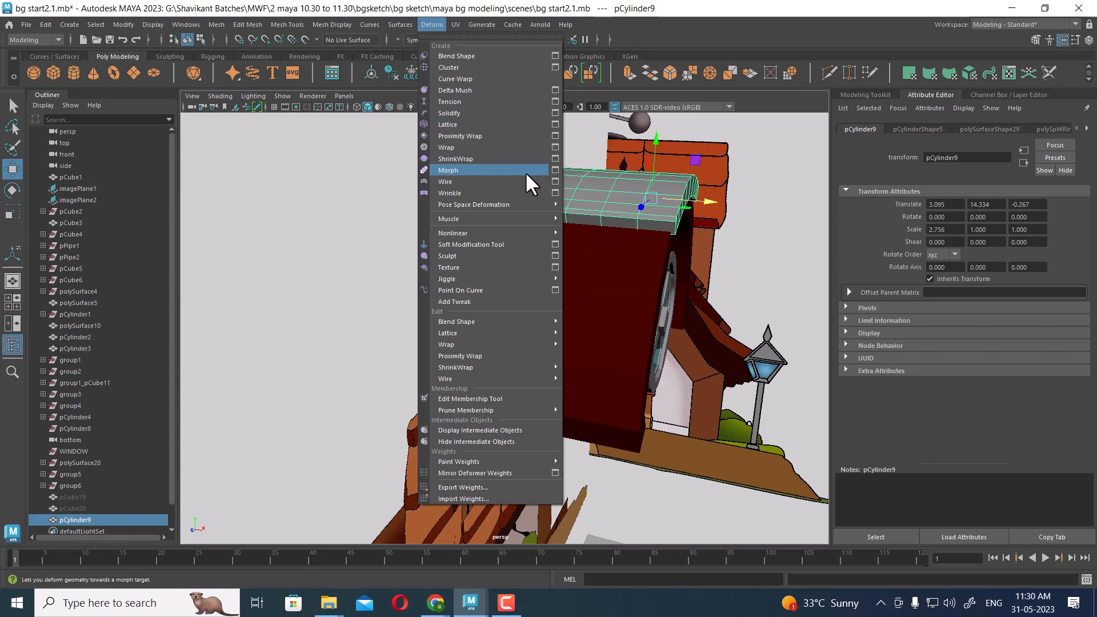
left_click(556, 124)
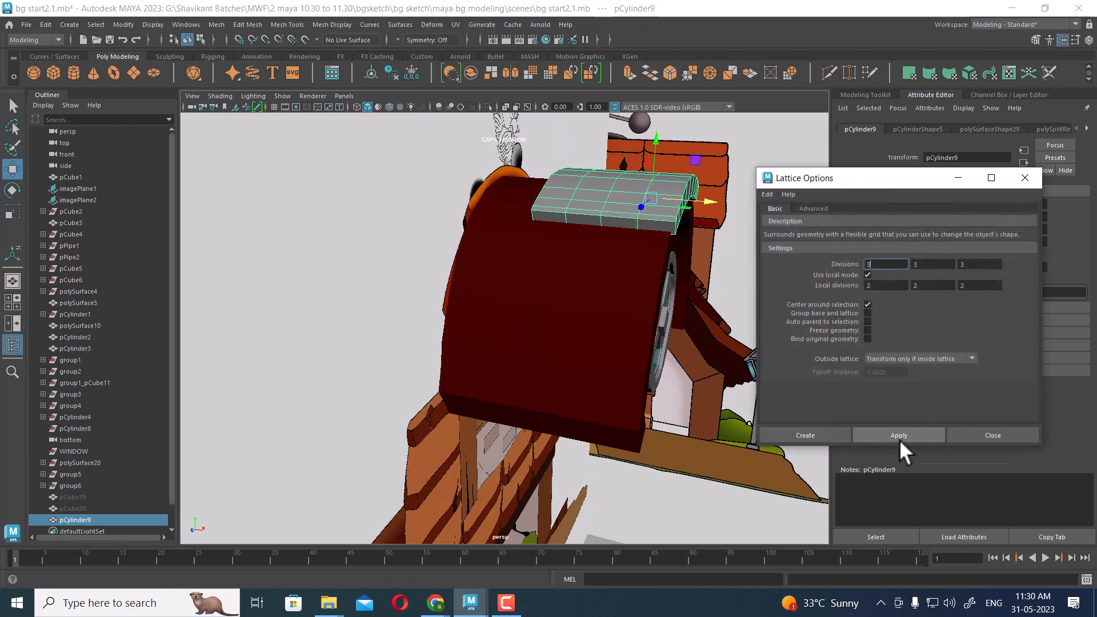
left_click(813, 434)
Select the lattice points along the cap's two lower ends and scale them to about 0.933 along X.
left_click_drag(717, 297, 703, 343, "alt")
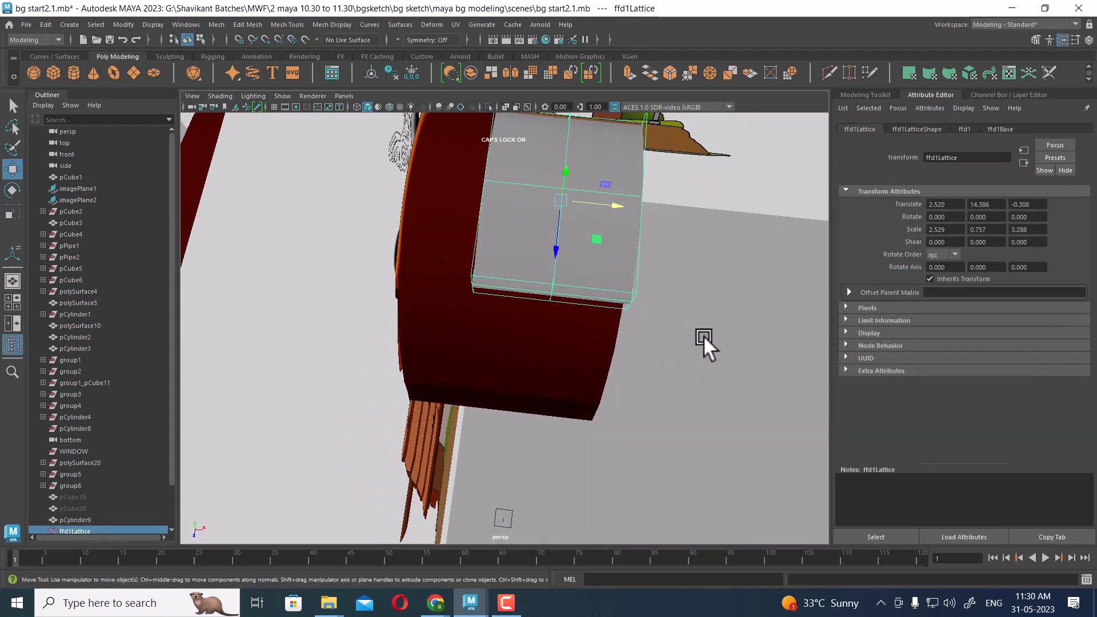
right_click_drag(747, 324, 747, 264)
left_click_drag(608, 301, 269, 351)
left_click_drag(526, 331, 551, 375, "alt")
left_click_drag(674, 143, 461, 184, "shift")
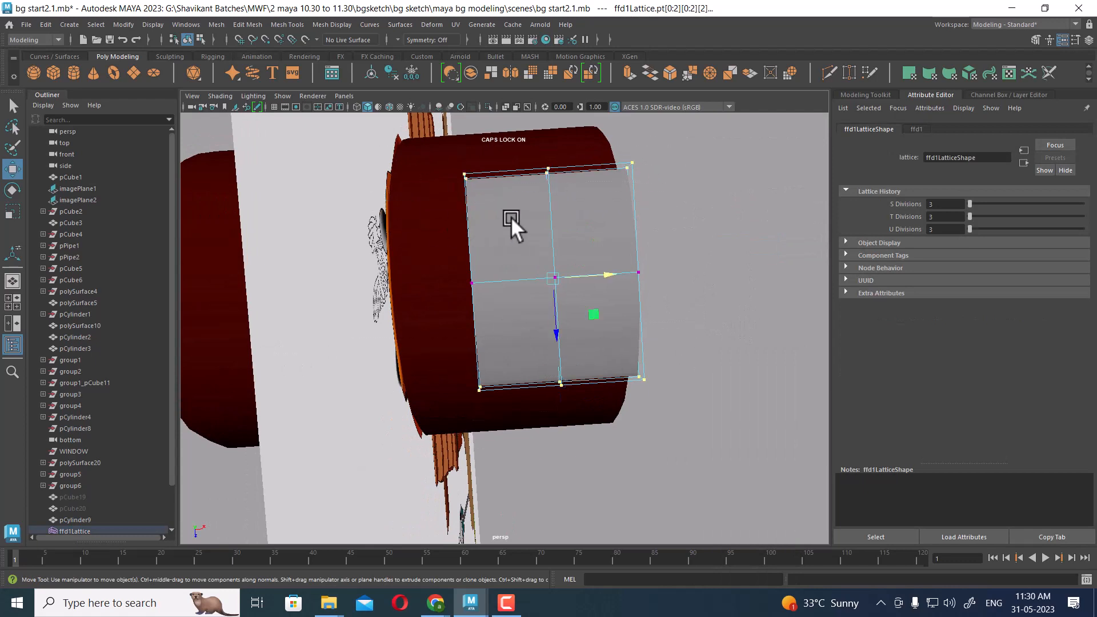
key("r")
left_click_drag(607, 276, 603, 277)
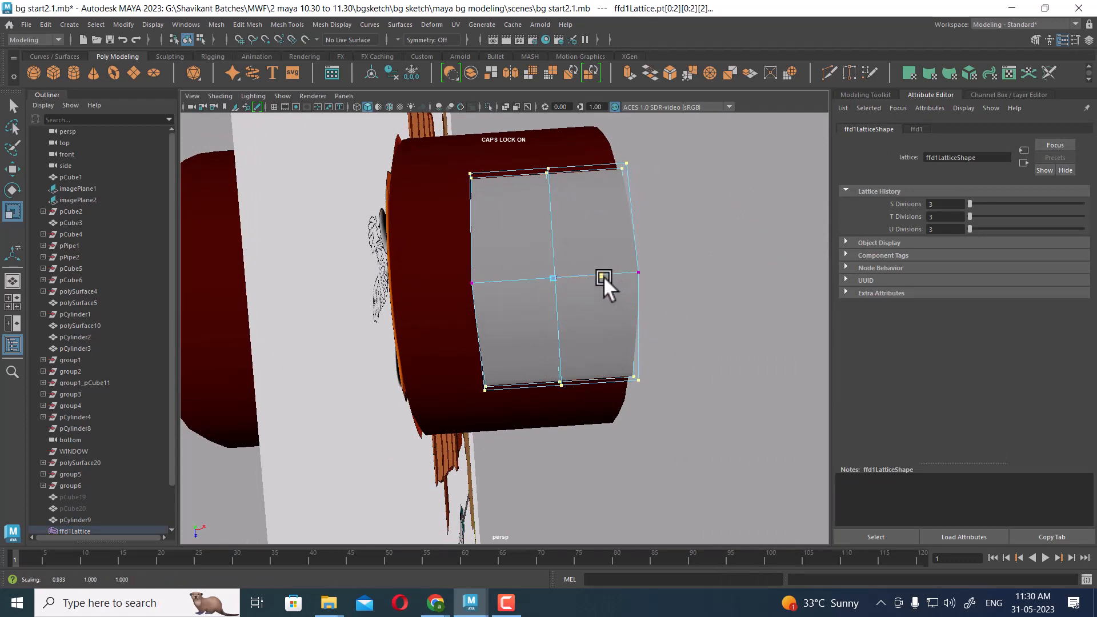
Reselect the cap piece in object mode and create a second lattice around it with 5 × 5 × 5 divisions.
right_click_drag(634, 311, 724, 241)
left_click(639, 330)
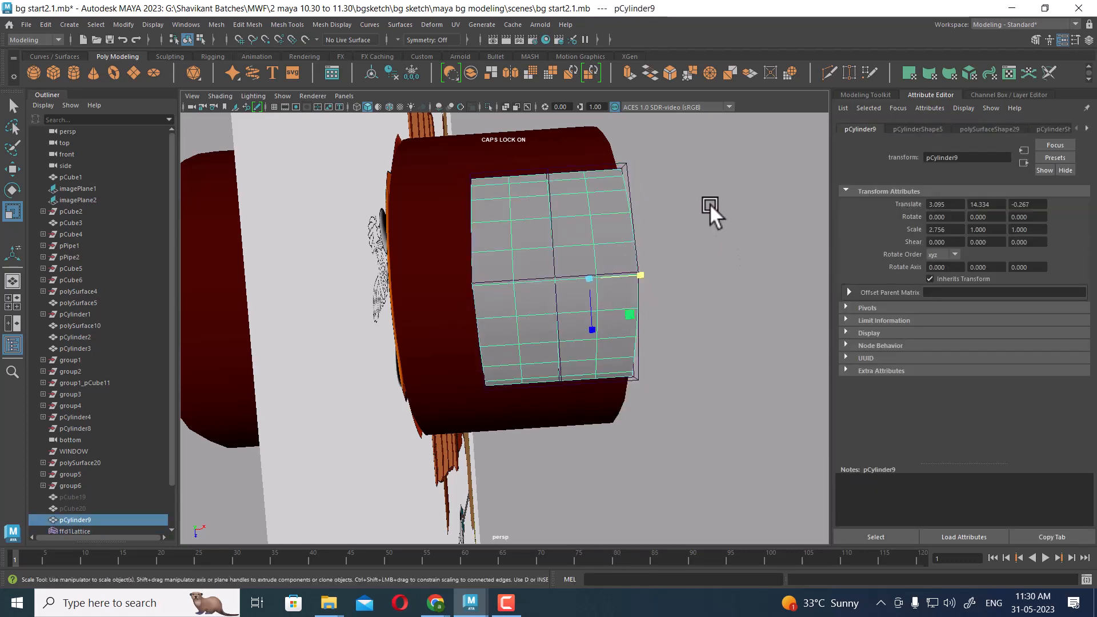
left_click(433, 24)
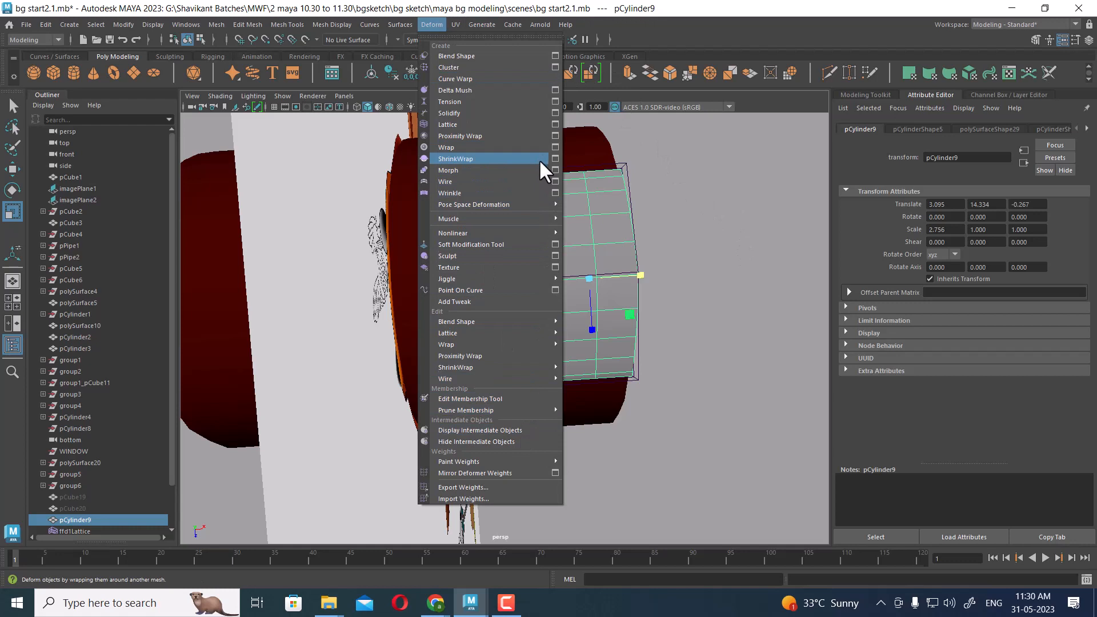
left_click(555, 123)
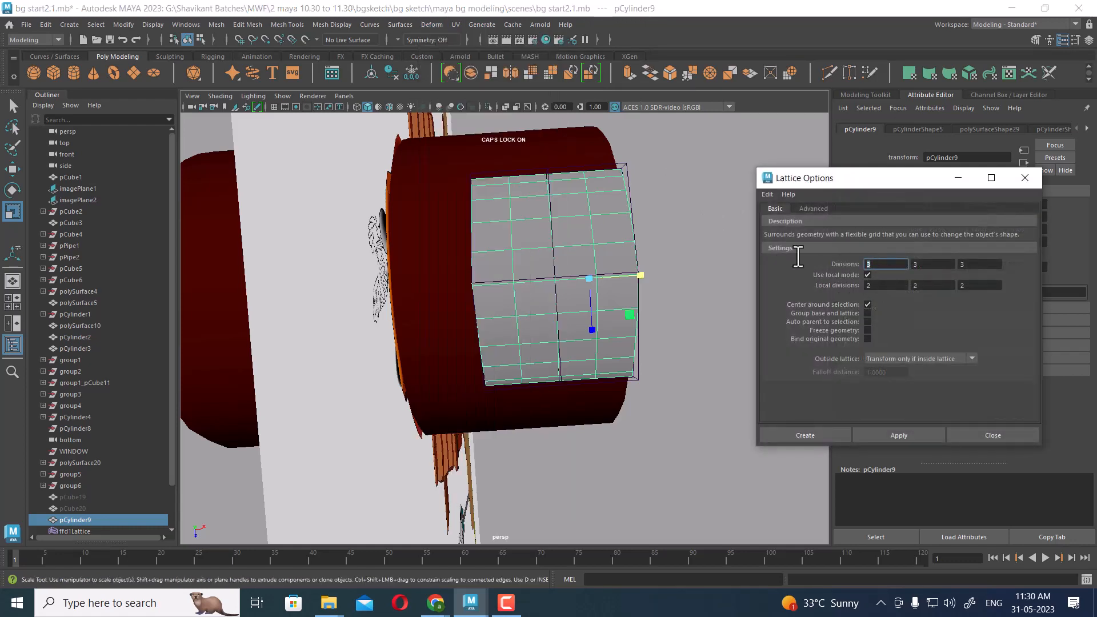
type("5")
key("Tab")
type("5")
key("Tab")
type("5")
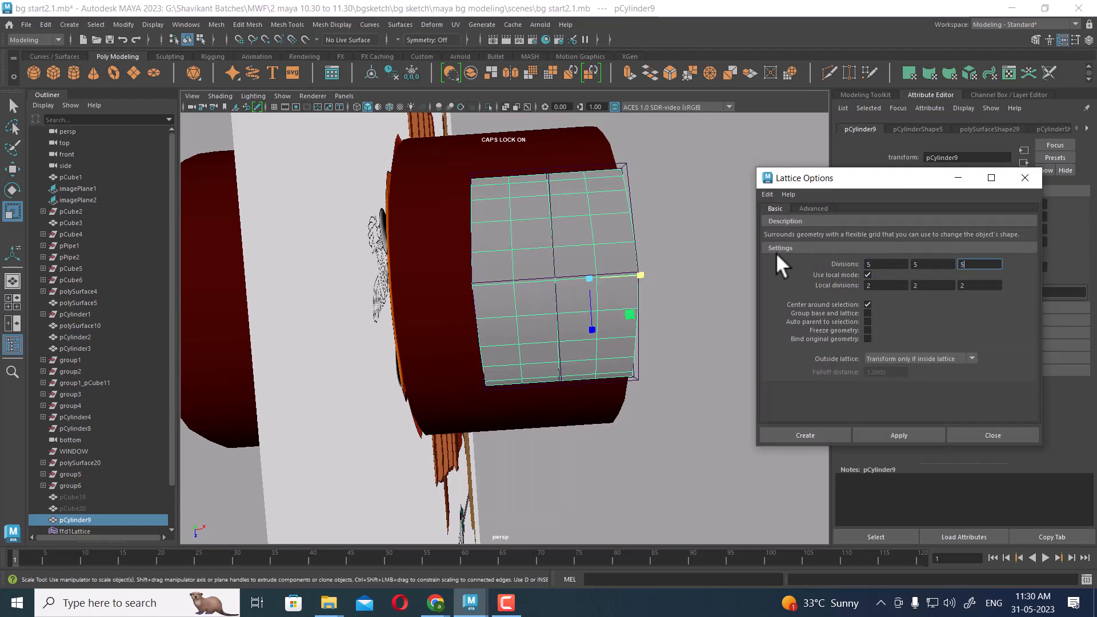
left_click(808, 436)
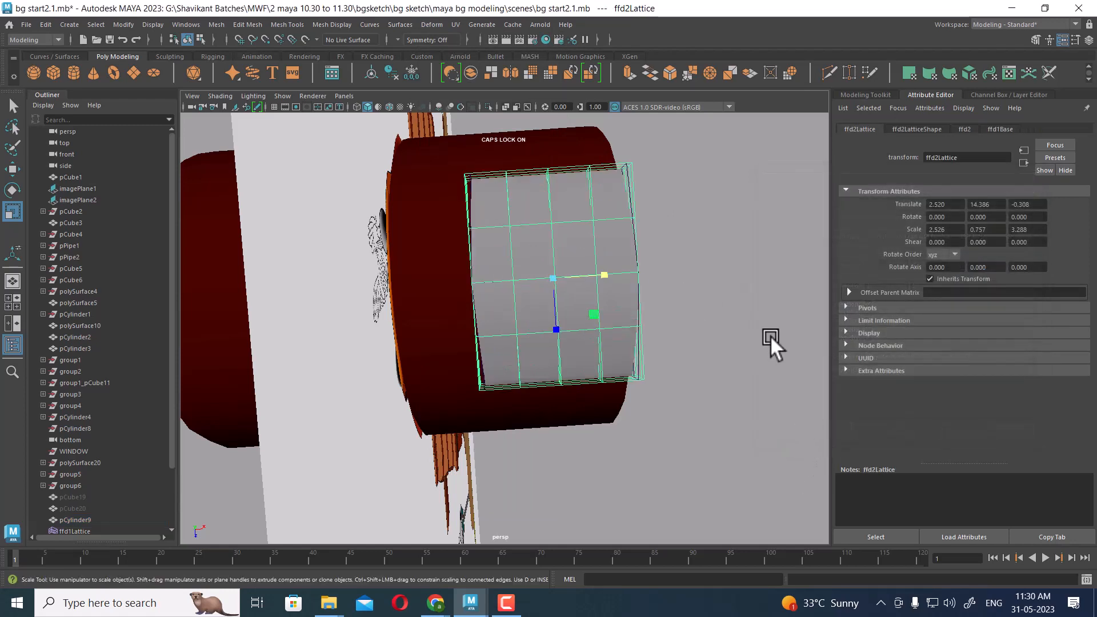
Select the second lattice's outermost rows of points at both lower ends of the cap and narrow them slightly along X.
right_click(758, 275)
left_click(758, 246)
left_click_drag(712, 345, 480, 477)
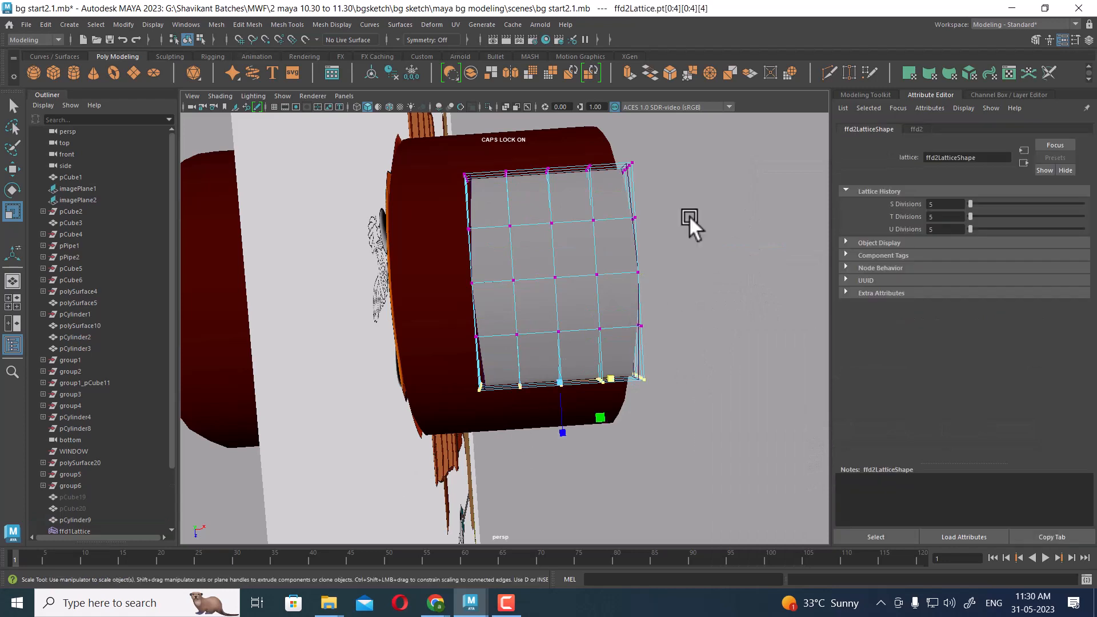
left_click_drag(690, 136, 333, 199, "shift")
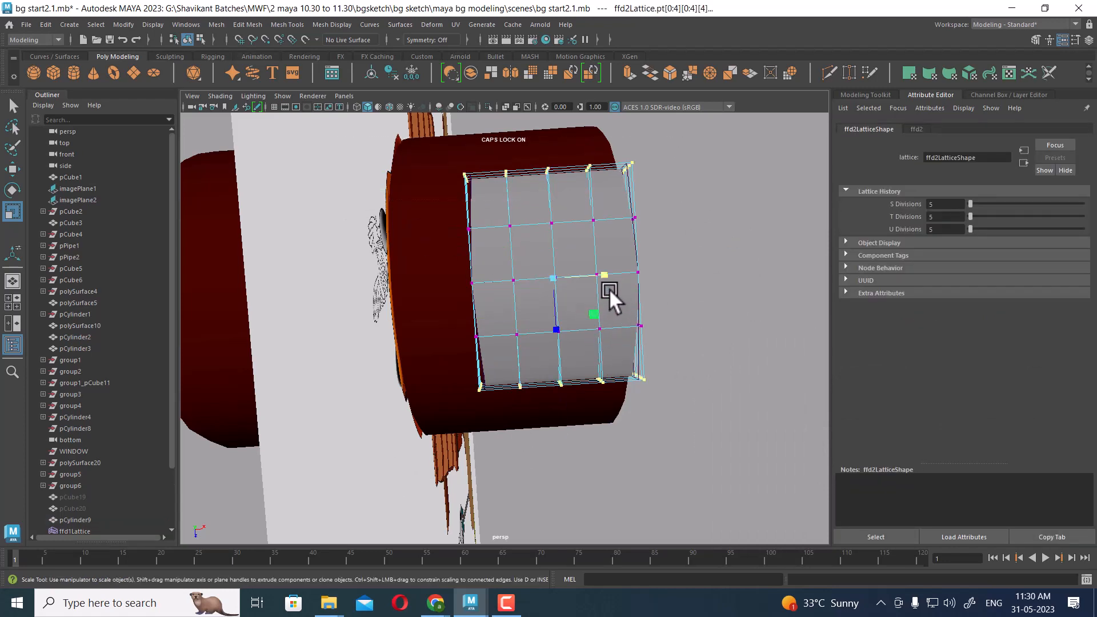
Scale the second and fourth rows of lattice points along X, and reselect the cap piece in object mode.
left_click_drag(668, 208, 382, 245)
left_click_drag(672, 314, 342, 356, "shift")
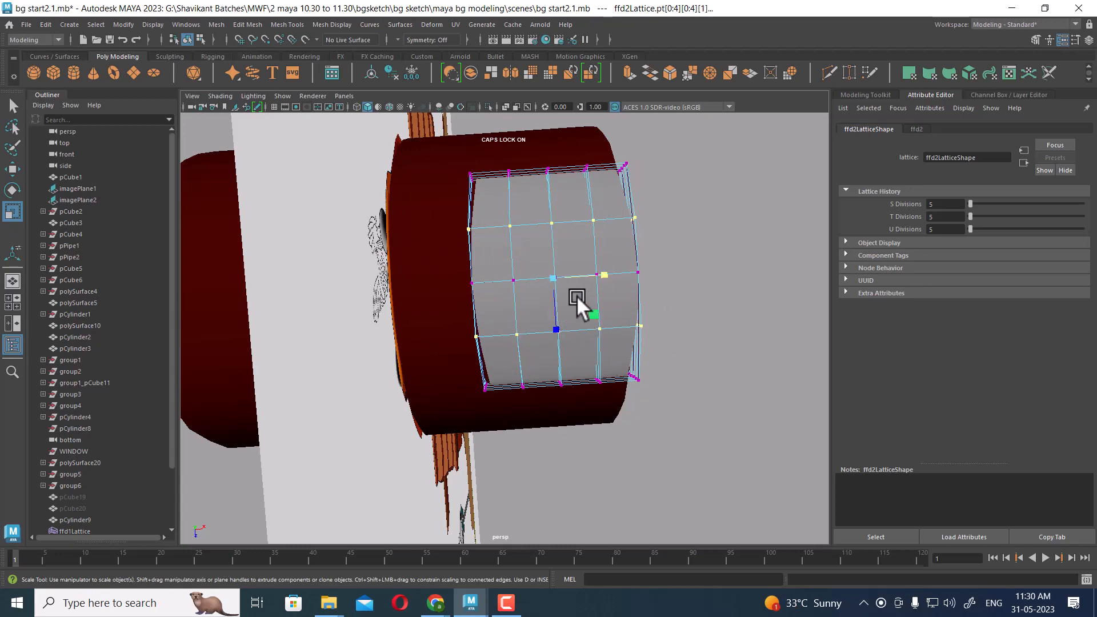
left_click_drag(601, 279, 621, 340)
right_click_drag(594, 280, 652, 242)
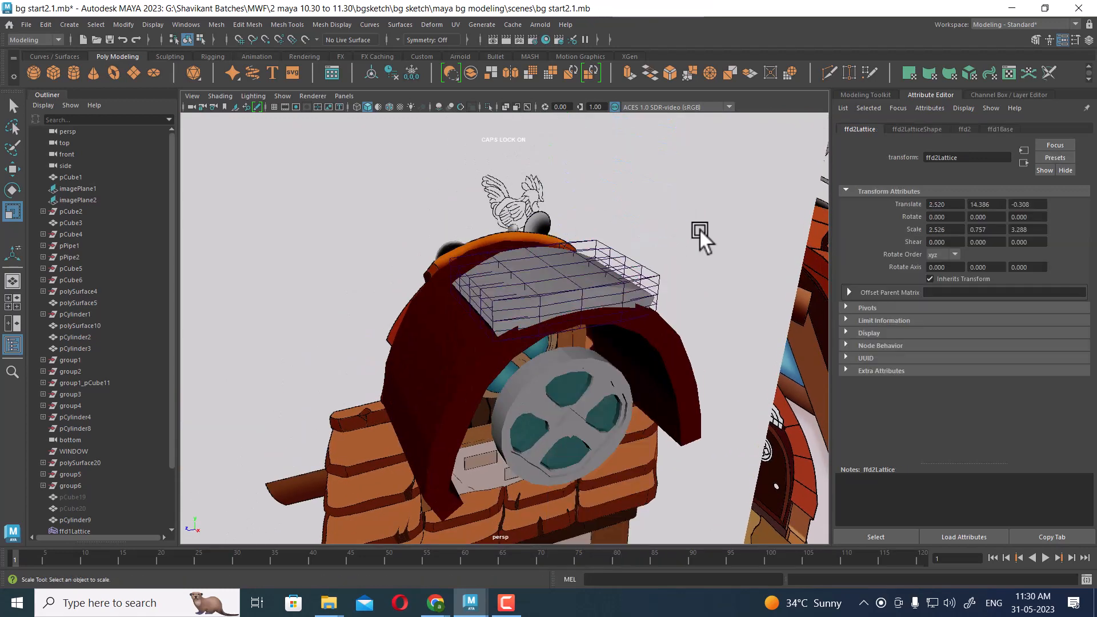
left_click(605, 292)
right_click_drag(683, 399, 620, 366, "alt")
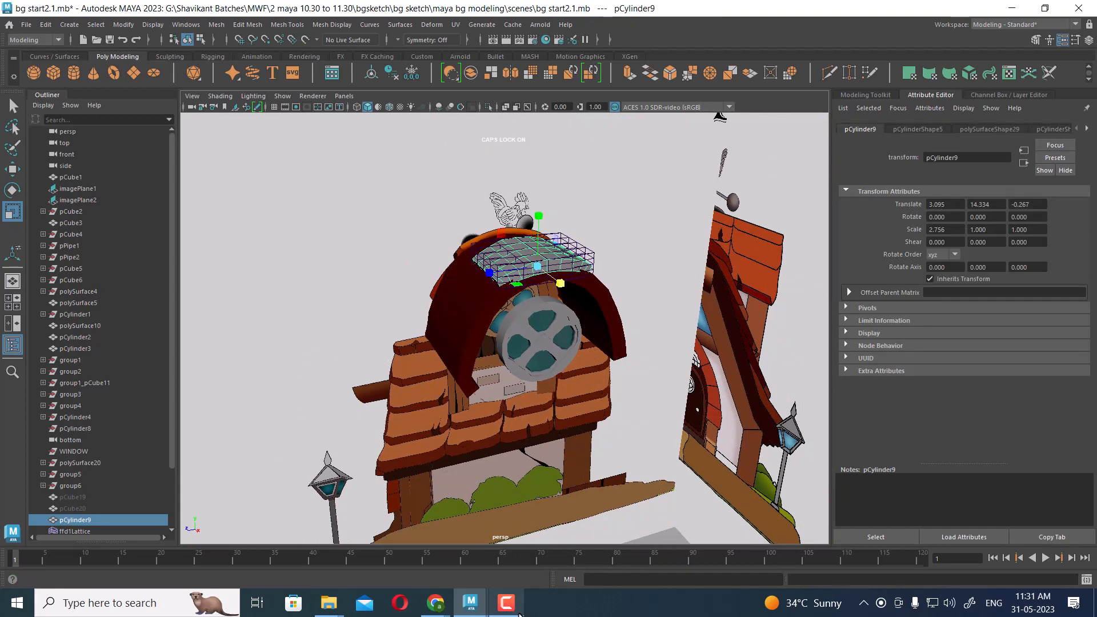